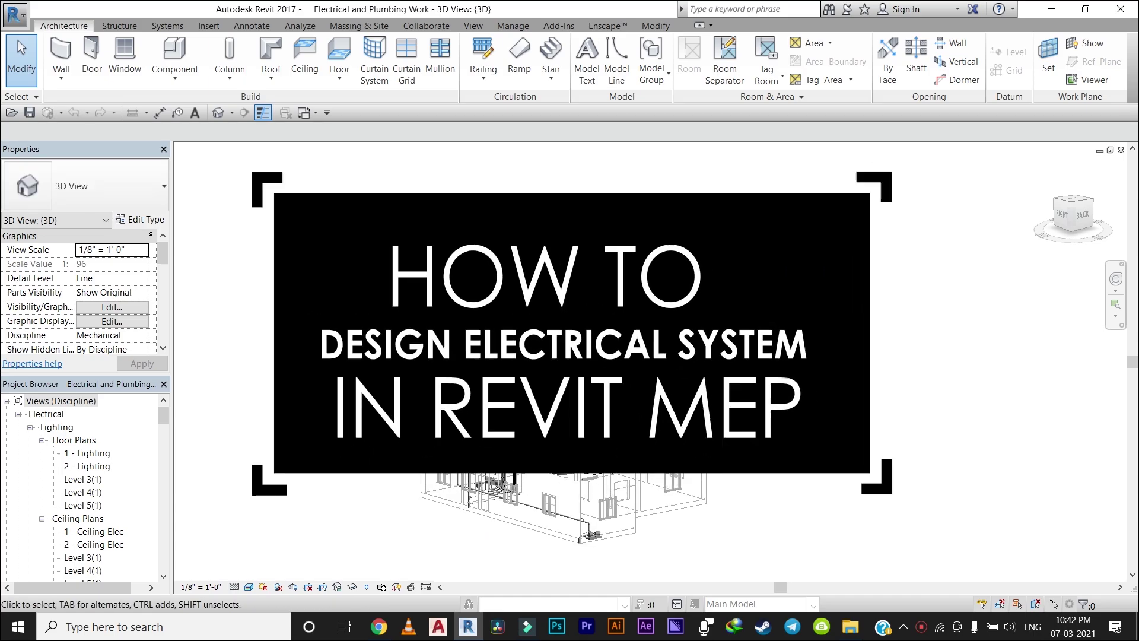
# Step: Show the new Systems-Default Project1 on the 1 - Mech floor plan
pyautogui.moveTo(533, 415); pyautogui.dragTo(522, 486, button='middle')
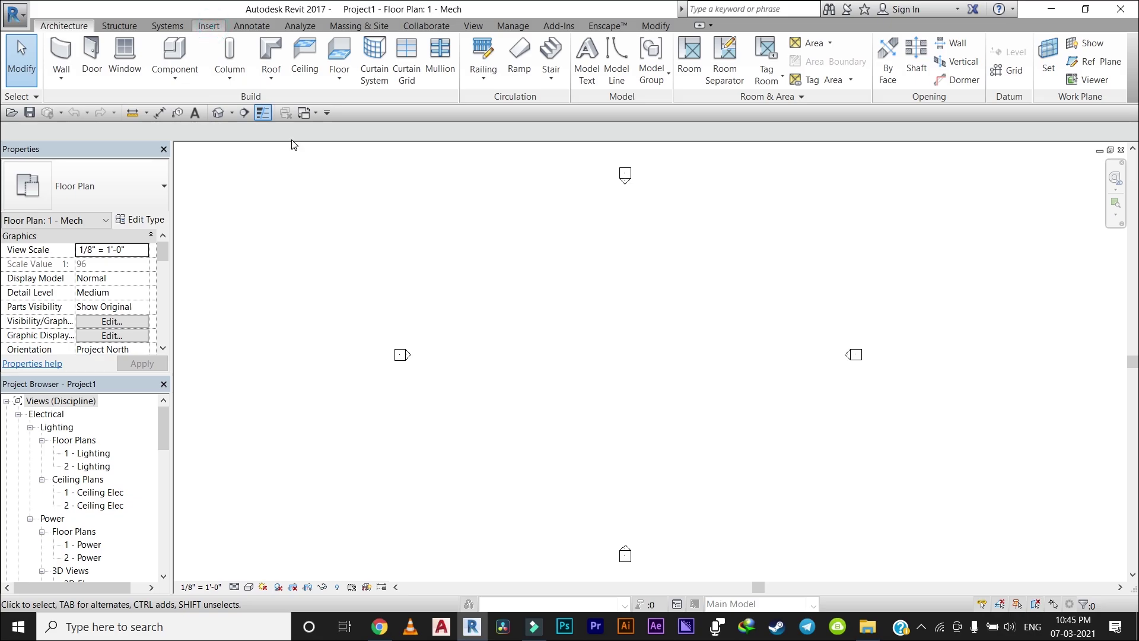
# Step: Start a Revit link and browse to Desktop > My Projects > New folder
pyautogui.click(209, 25)
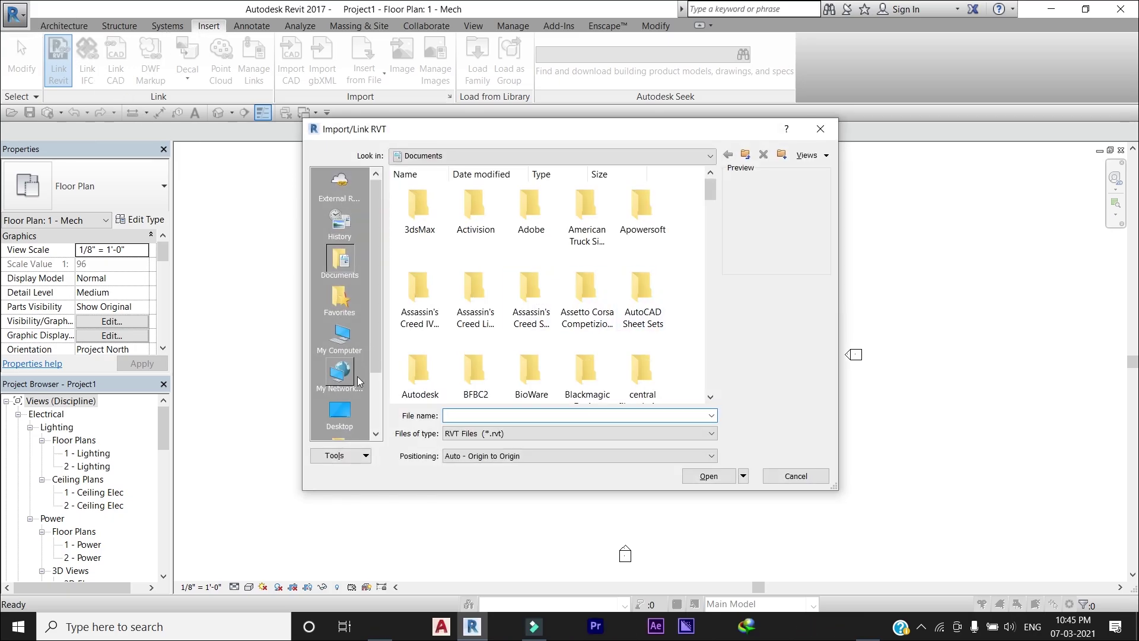
pyautogui.click(341, 414)
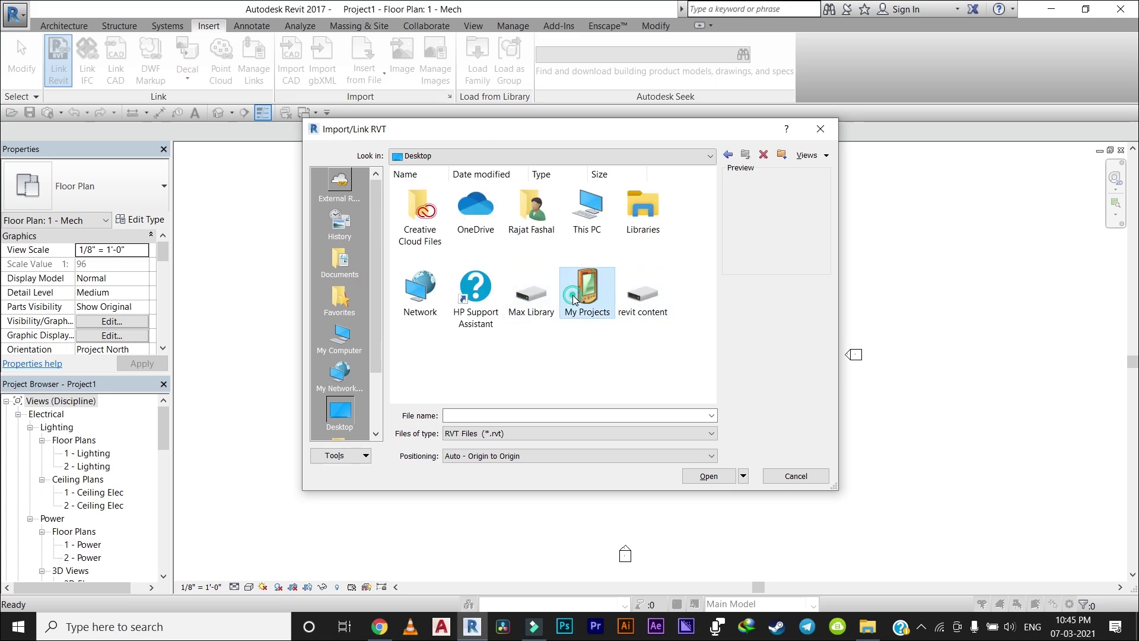
pyautogui.doubleClick(587, 288)
pyautogui.scroll(-3, 506, 334)
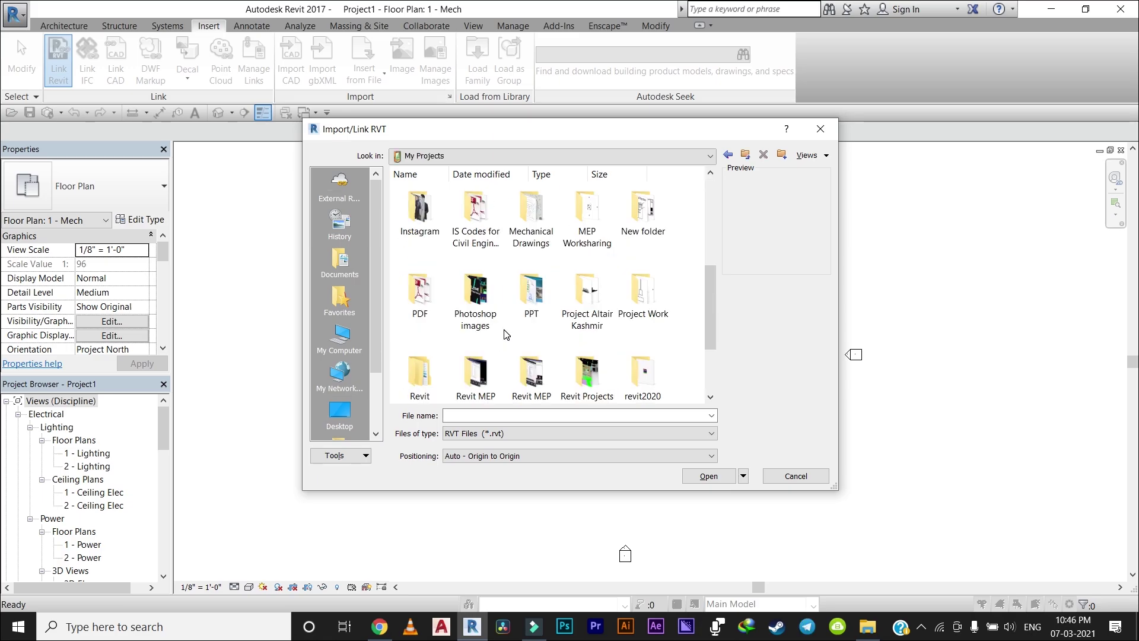
pyautogui.scroll(-3, 561, 319)
pyautogui.scroll(3, 560, 309)
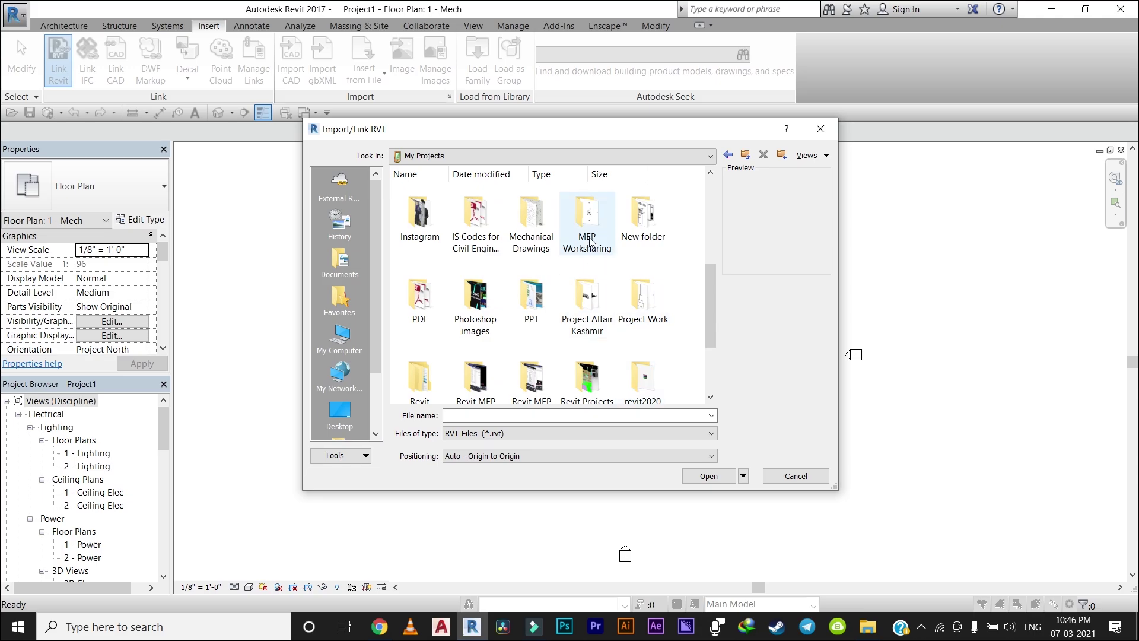
pyautogui.doubleClick(652, 231)
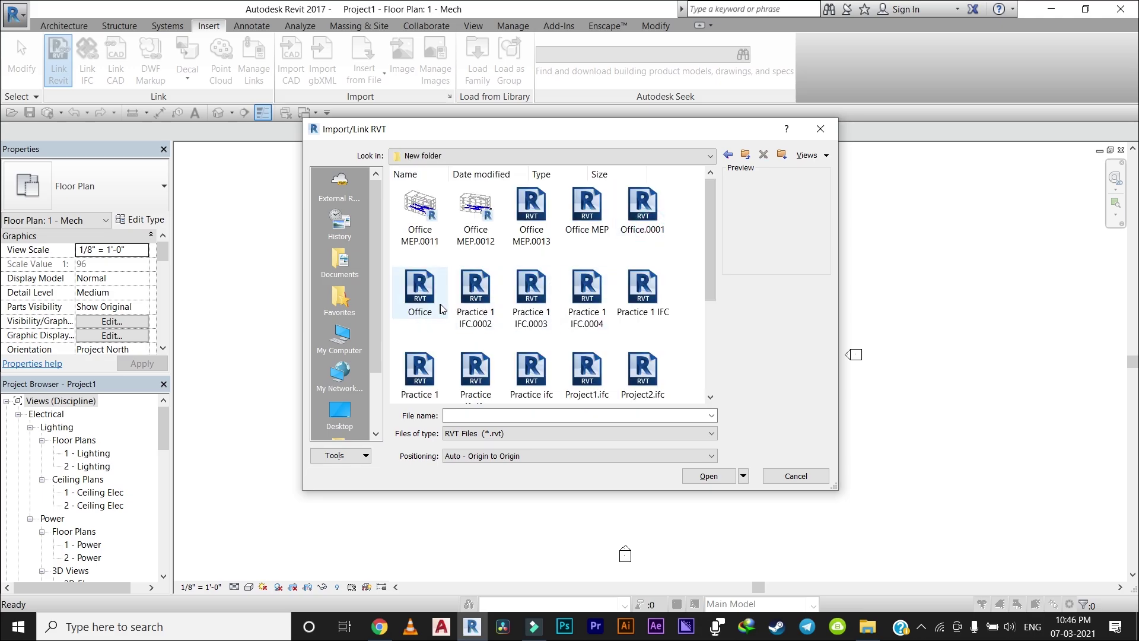
# Step: Select Practice 1 with Auto - Center to Center positioning
pyautogui.scroll(-3, 414, 267)
pyautogui.click(420, 202)
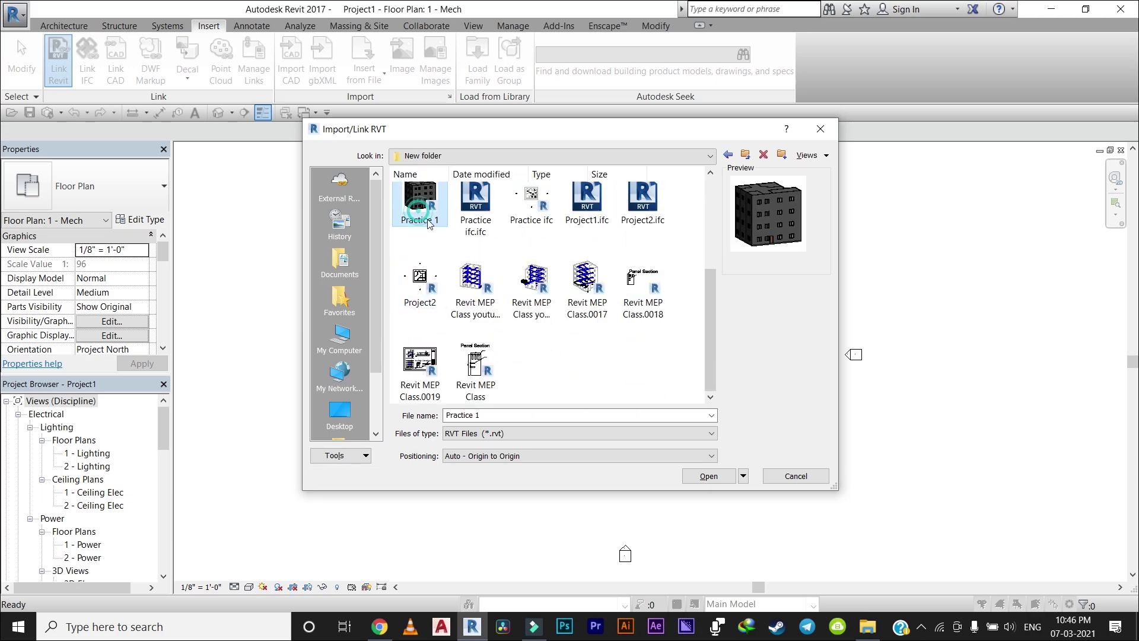
pyautogui.click(635, 454)
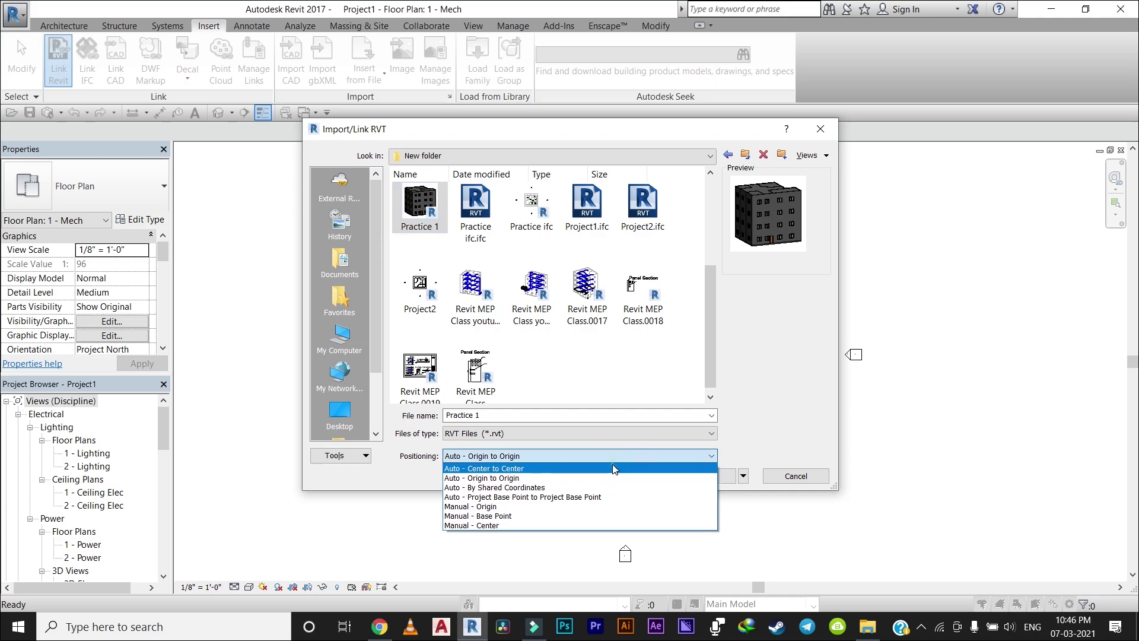
pyautogui.click(629, 466)
# Step: Link the Practice 1 model into the project and zoom around it
pyautogui.click(710, 477)
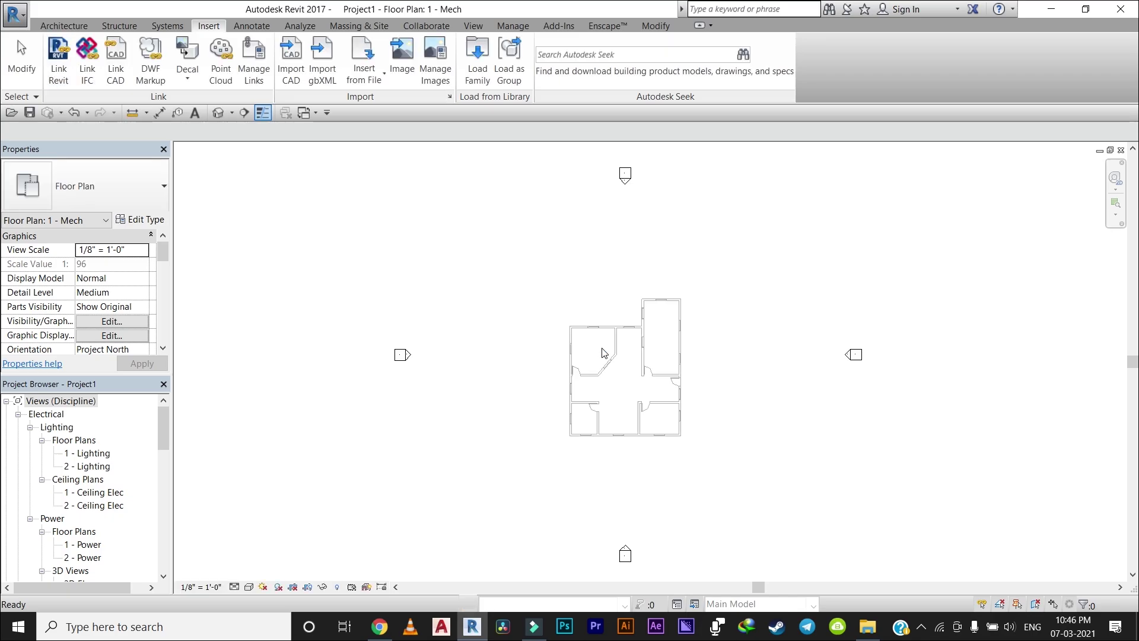
pyautogui.scroll(2, 603, 352)
pyautogui.scroll(2, 619, 351)
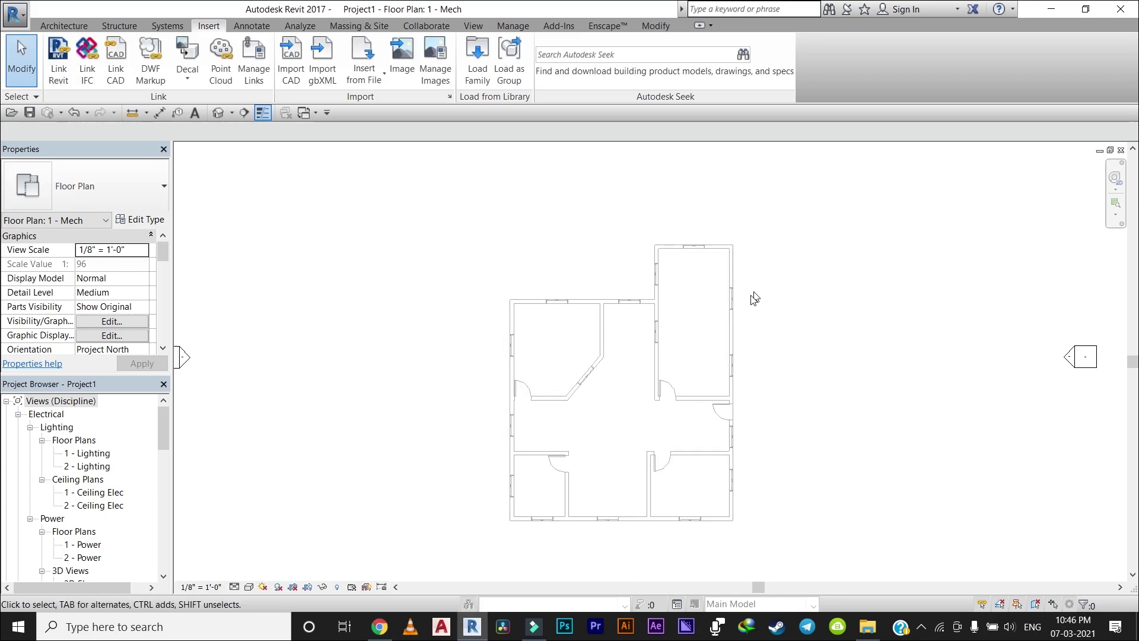
pyautogui.scroll(-1, 584, 305)
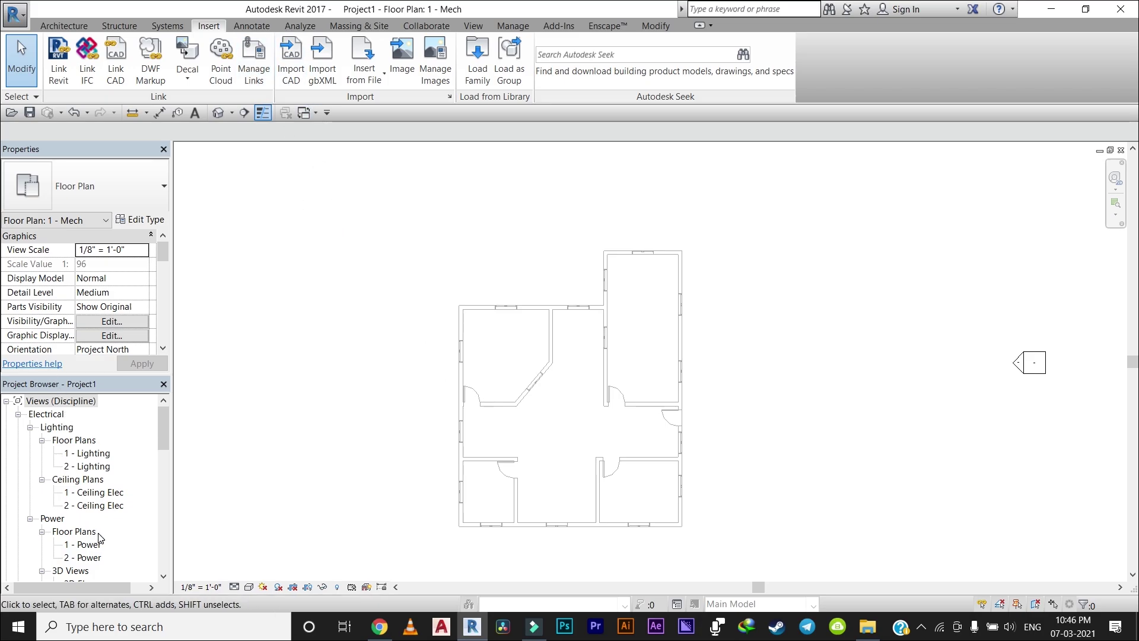
pyautogui.scroll(-5, 98, 520)
# Step: Open the East - Elec elevation to compare the linked and project levels
pyautogui.doubleClick(84, 439)
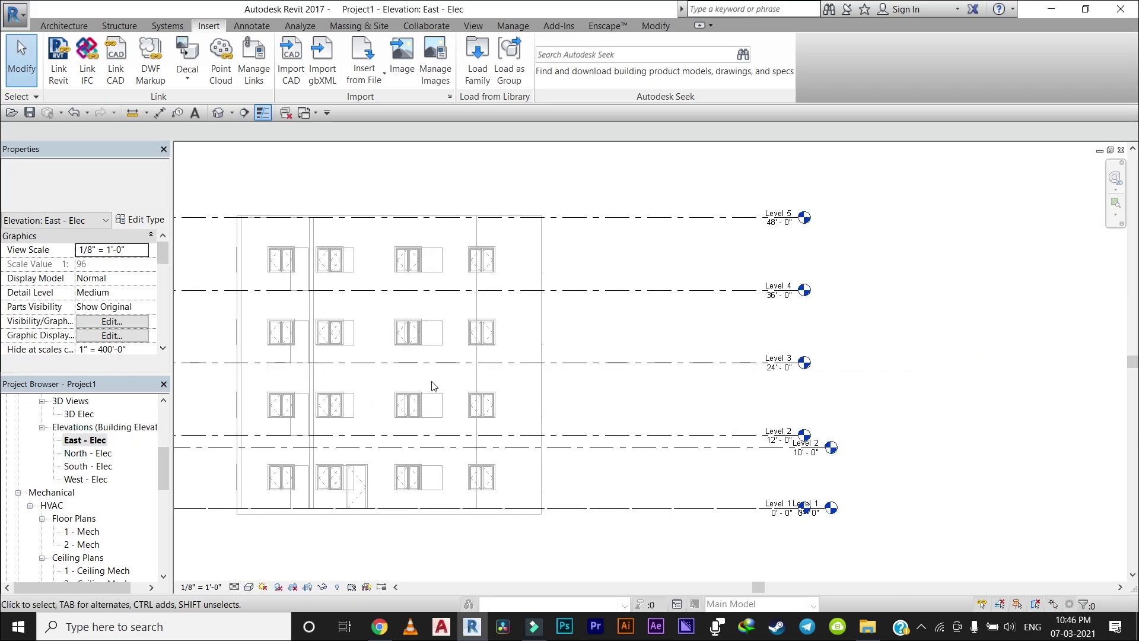
pyautogui.scroll(3, 853, 556)
pyautogui.scroll(-3, 534, 483)
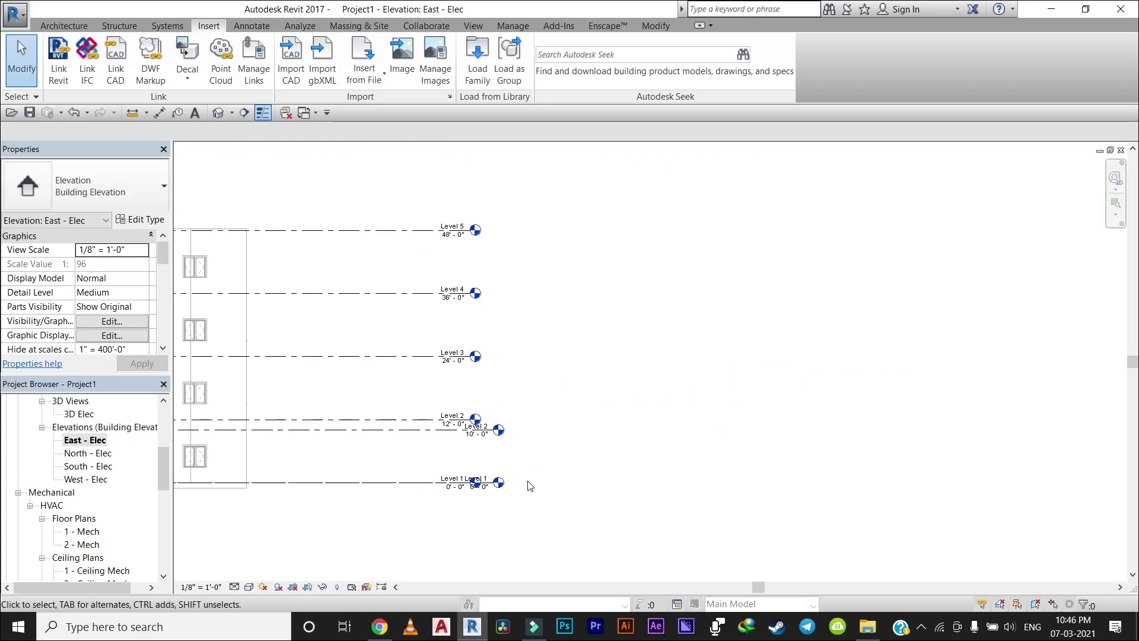
# Step: Pull the project level ends clear of the linked building's levels
pyautogui.click(488, 489)
pyautogui.scroll(1, 487, 487)
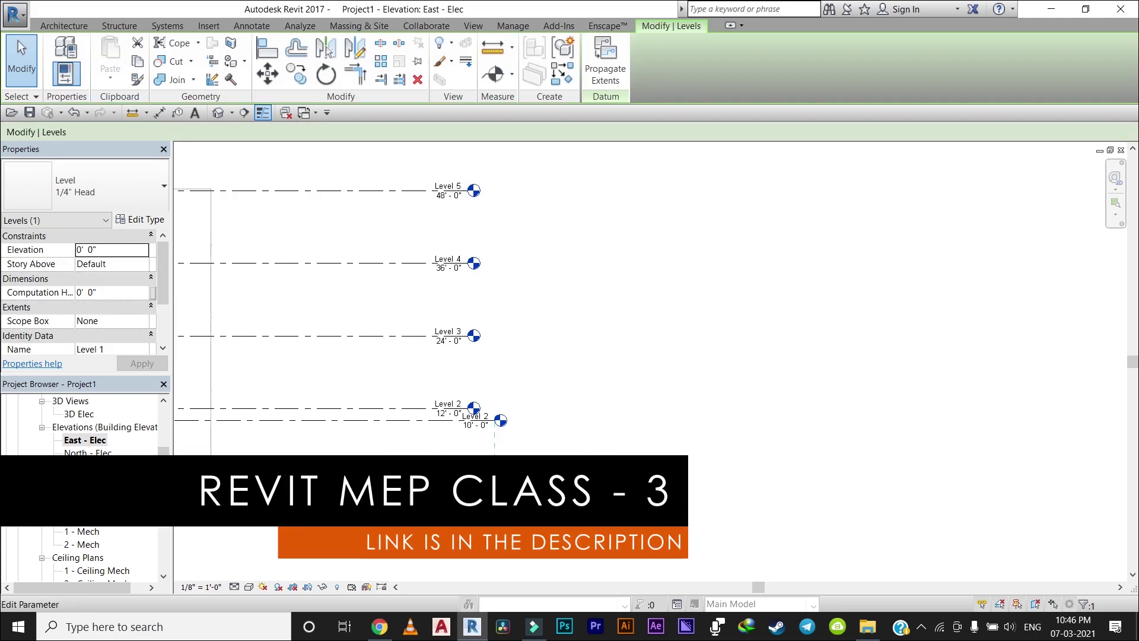
pyautogui.moveTo(500, 481); pyautogui.dragTo(551, 478)
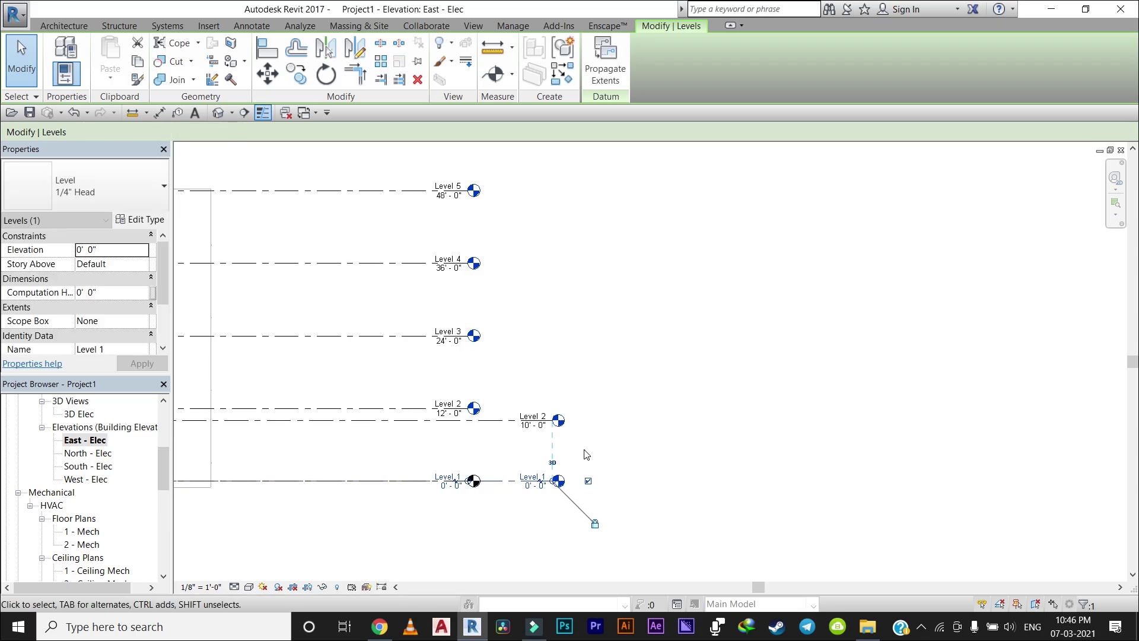
pyautogui.press('Escape')
pyautogui.scroll(-2, 634, 436)
pyautogui.scroll(2, 572, 413)
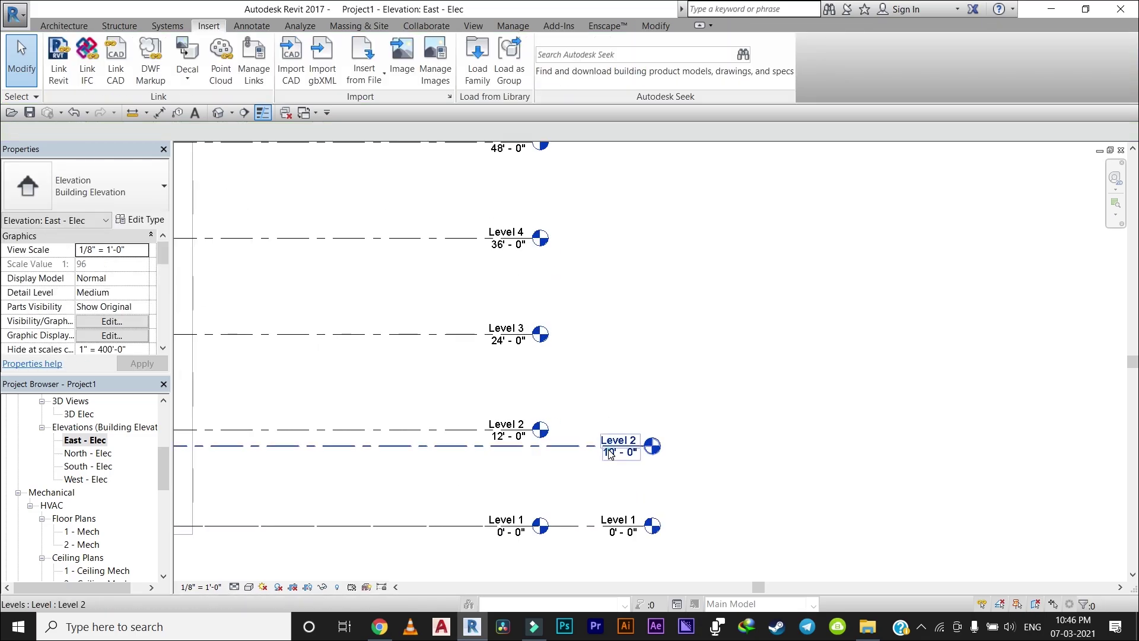
# Step: Change the project's Level 2 elevation to 12'-0"
pyautogui.click(612, 454)
pyautogui.click(612, 454)
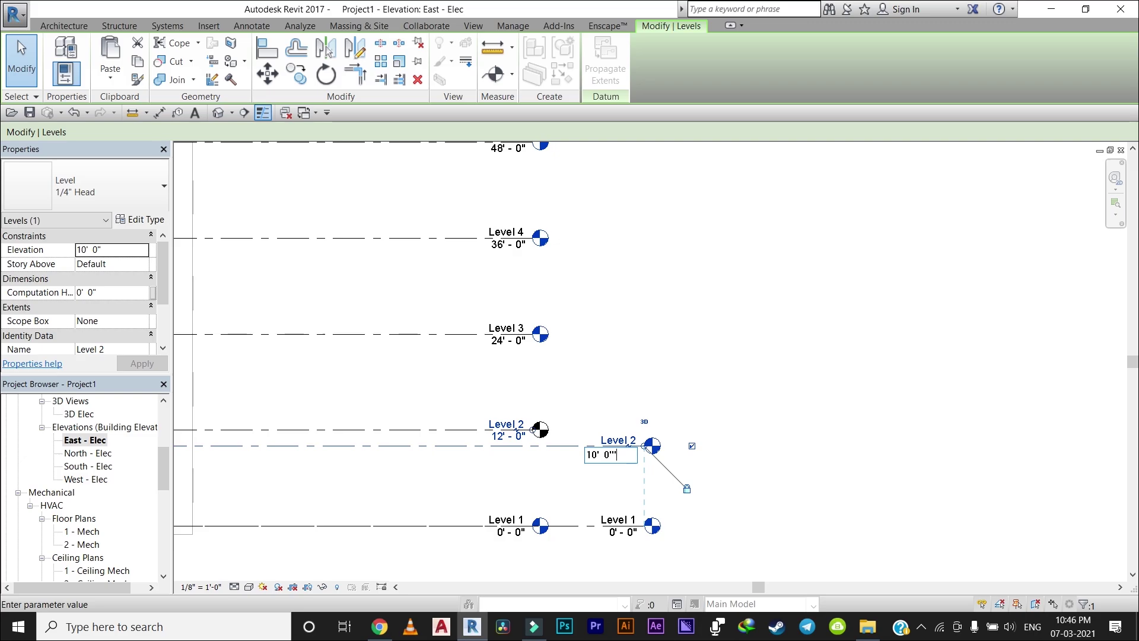
pyautogui.press('Return')
pyautogui.click(662, 316)
pyautogui.press('Return')
pyautogui.press('Escape')
pyautogui.press('Escape')
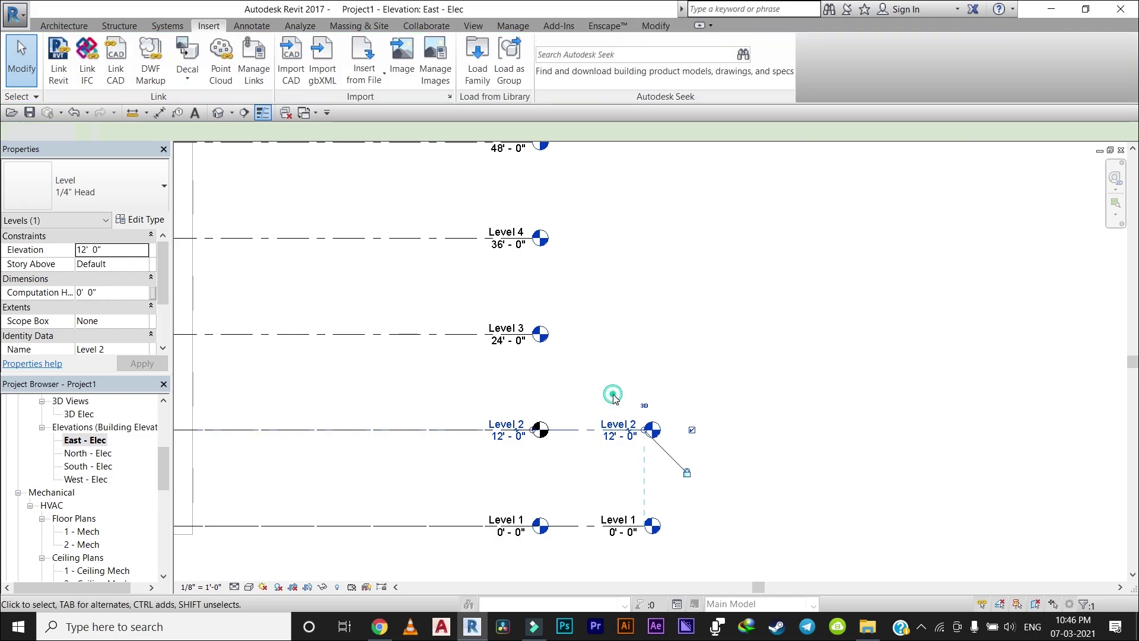
pyautogui.scroll(-2, 636, 298)
pyautogui.scroll(-1, 591, 255)
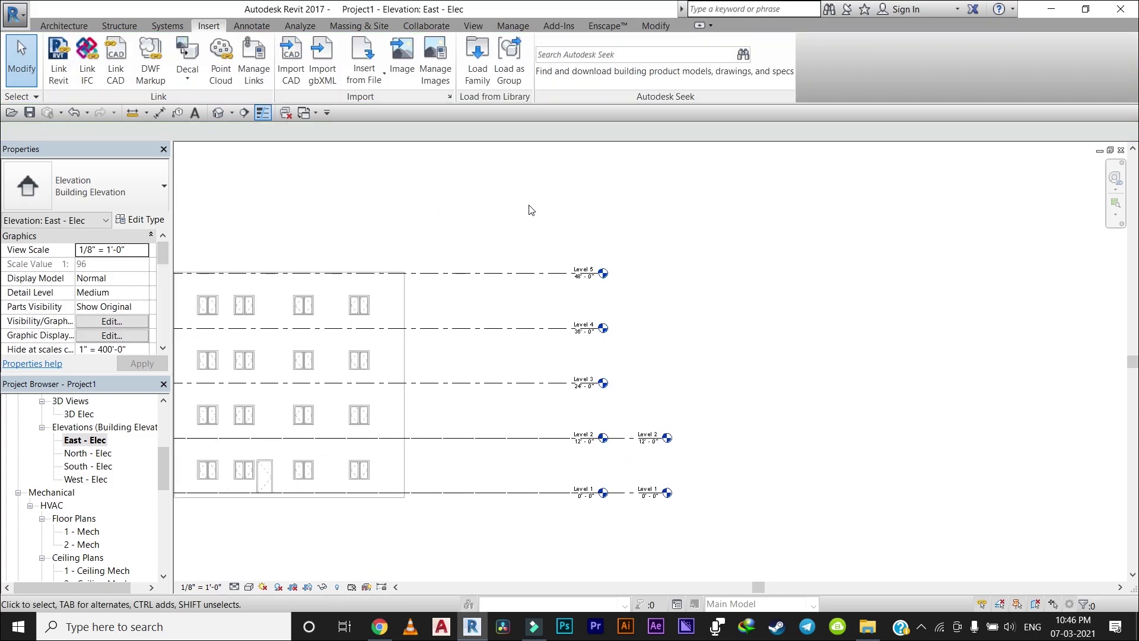
# Step: Start Copy/Monitor on the linked Practice 1 model and copy its levels
pyautogui.click(473, 26)
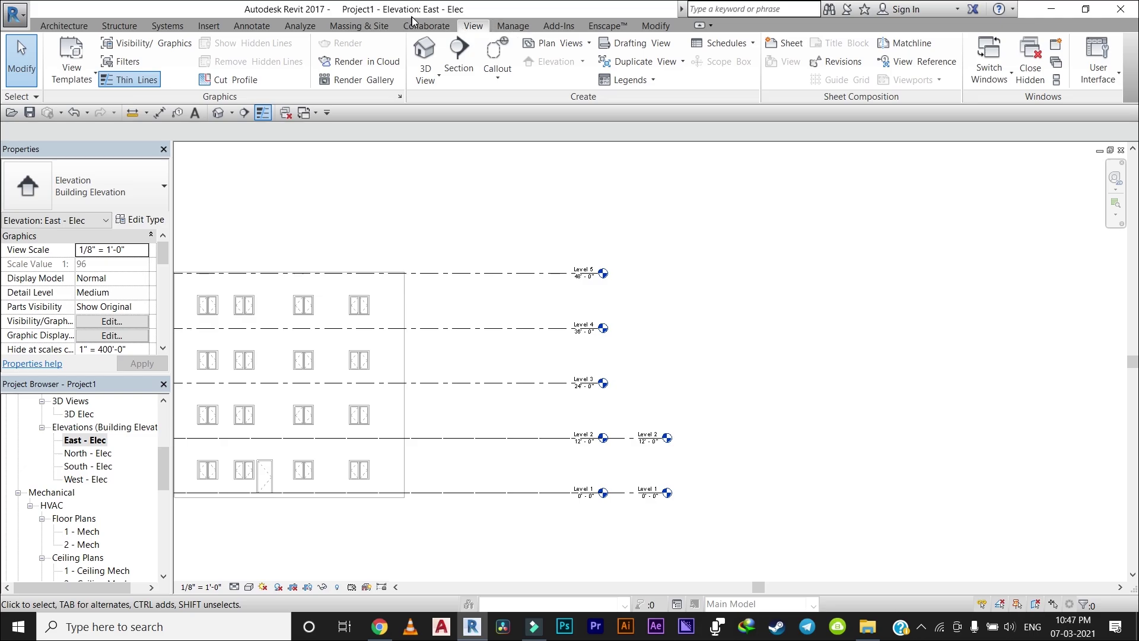
pyautogui.click(429, 26)
pyautogui.click(741, 72)
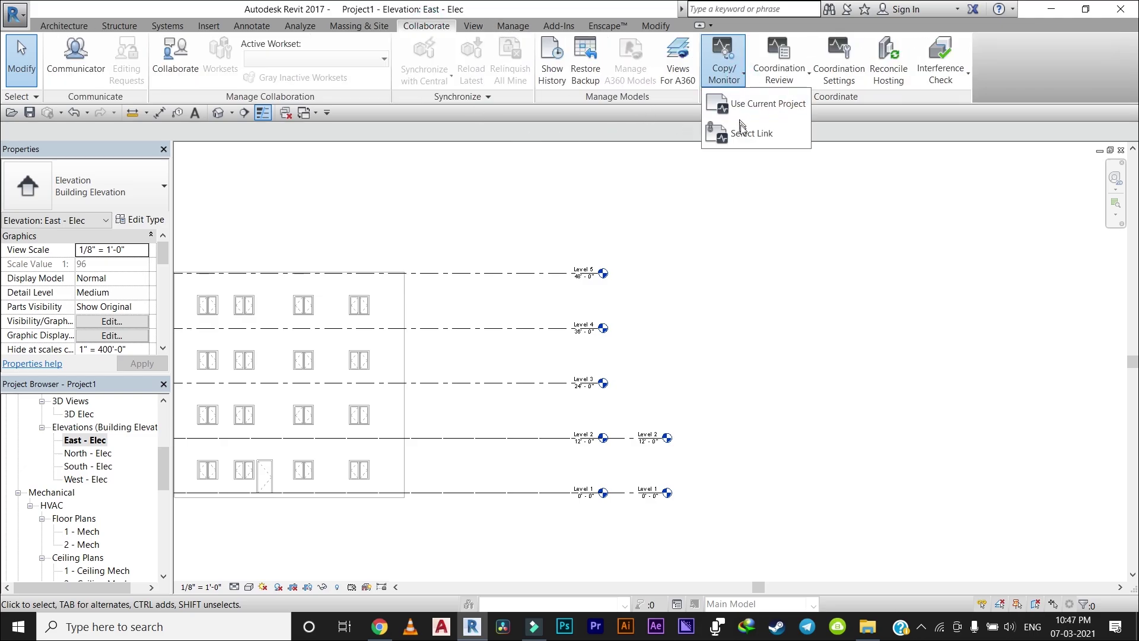
pyautogui.click(746, 133)
pyautogui.click(604, 356)
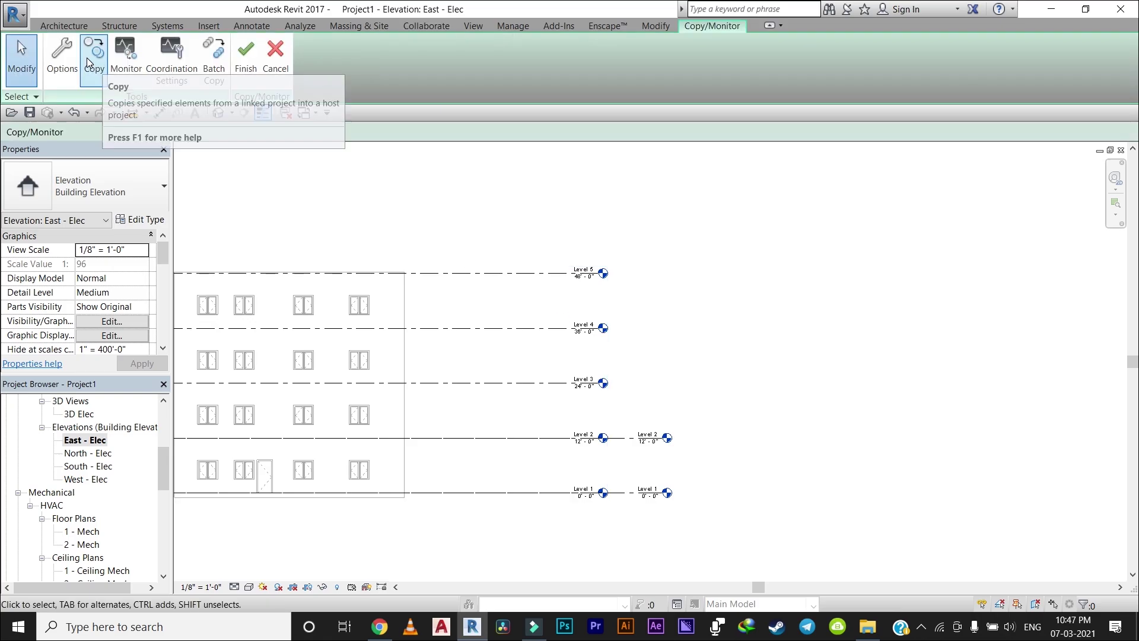
pyautogui.click(87, 58)
pyautogui.scroll(2, 464, 352)
pyautogui.moveTo(464, 353); pyautogui.dragTo(579, 188)
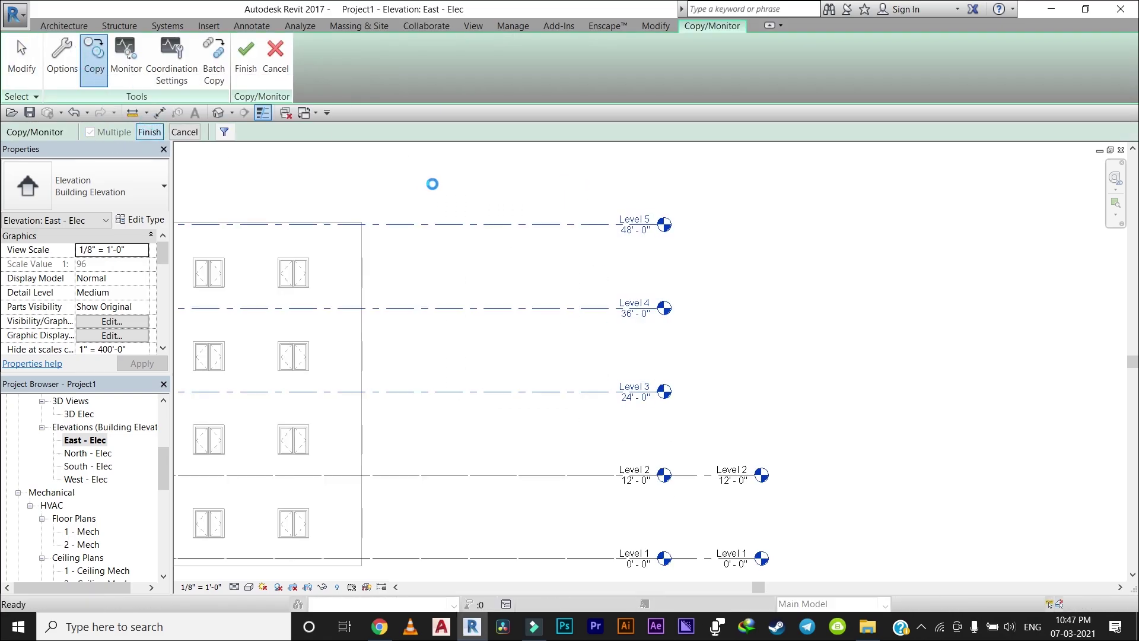
# Step: Monitor the existing project levels against the link and finish Copy/Monitor
pyautogui.click(126, 59)
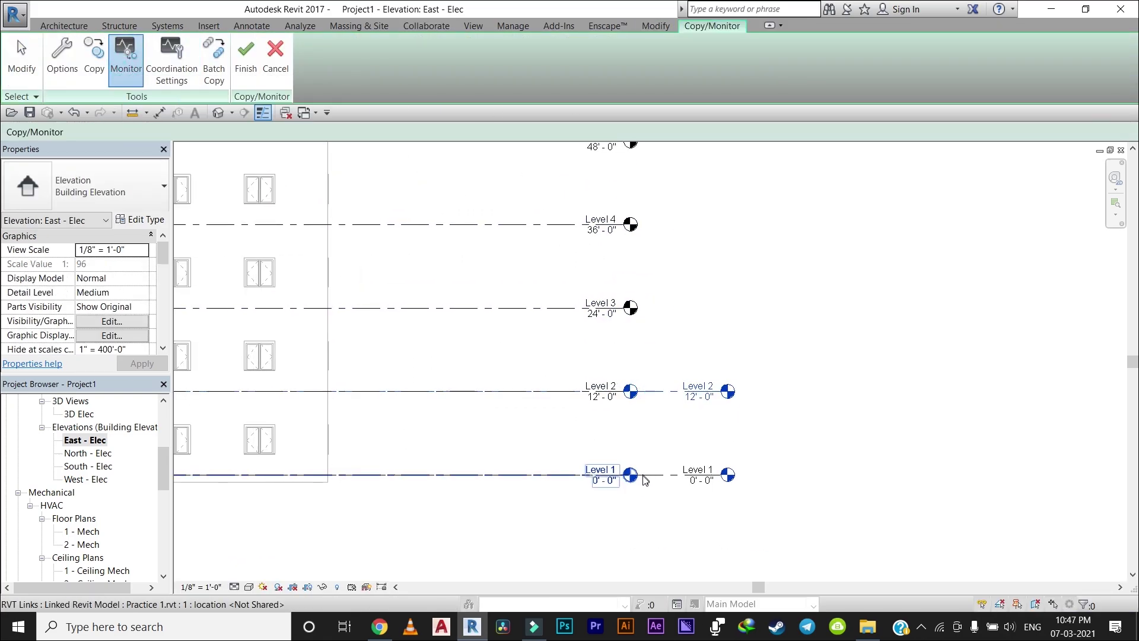
pyautogui.scroll(-1, 734, 409)
pyautogui.click(245, 59)
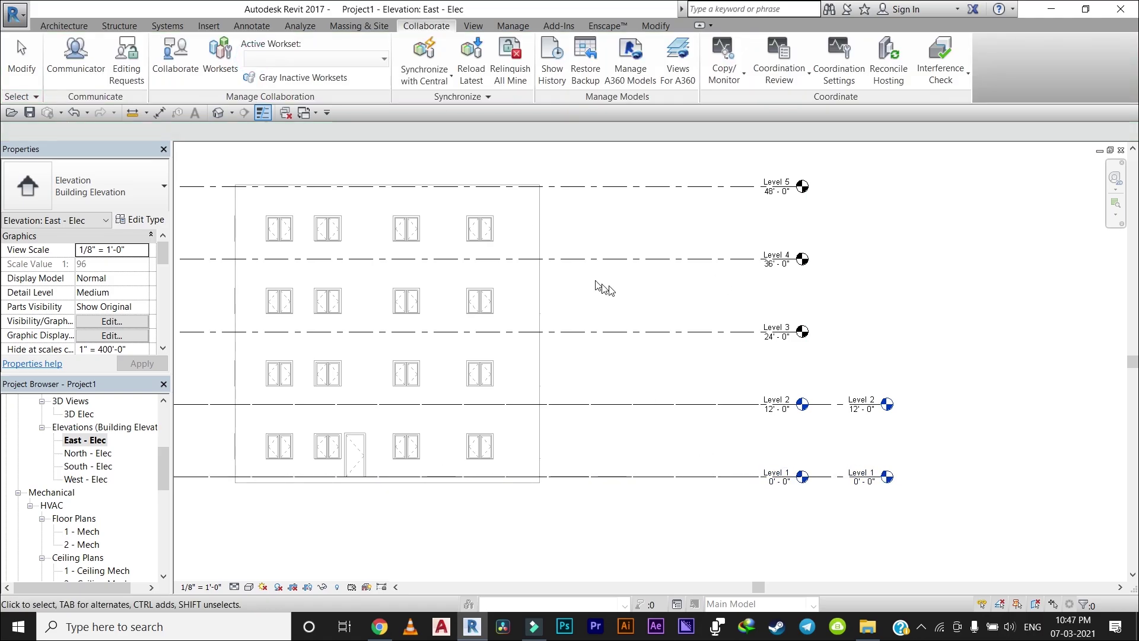
pyautogui.scroll(-1, 503, 296)
pyautogui.click(503, 297)
# Step: Recheck the levels on East - Elec, then open the 1 - Lighting floor plan
pyautogui.click(472, 26)
pyautogui.click(425, 60)
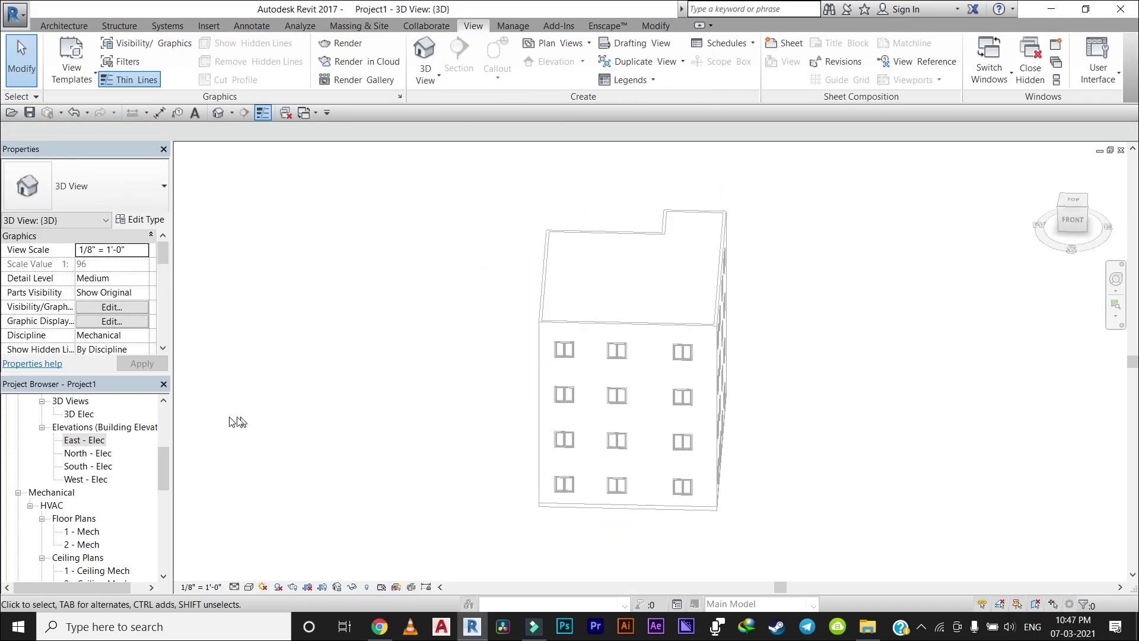
pyautogui.scroll(1, 89, 475)
pyautogui.doubleClick(90, 492)
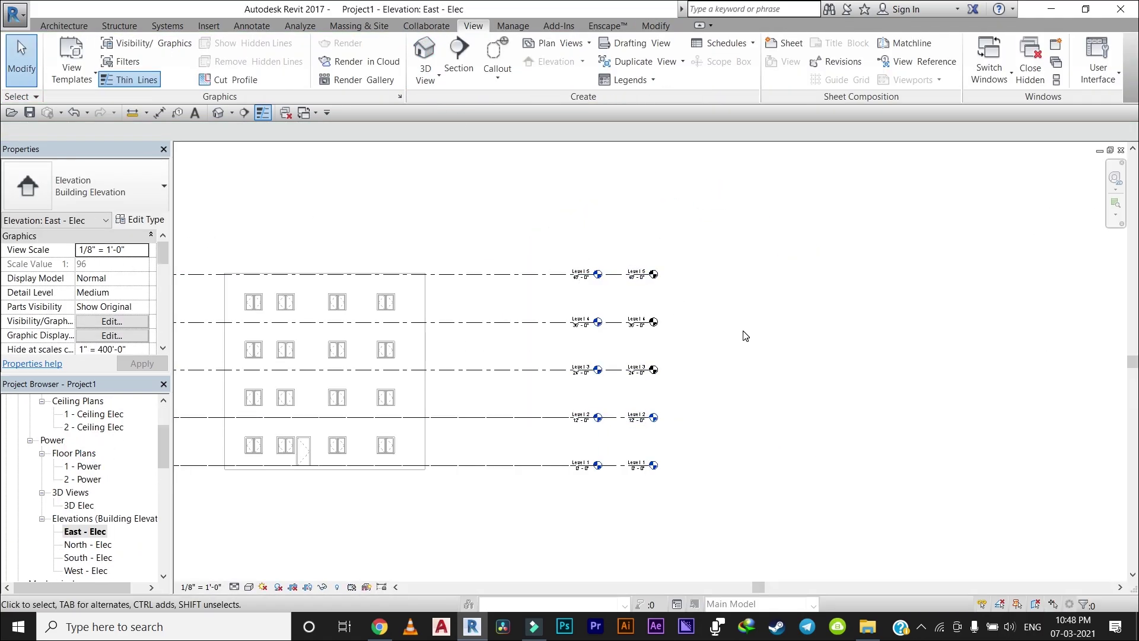
pyautogui.scroll(2, 571, 336)
pyautogui.moveTo(571, 336); pyautogui.dragTo(680, 330, button='middle')
pyautogui.click(195, 432)
pyautogui.scroll(2, 100, 475)
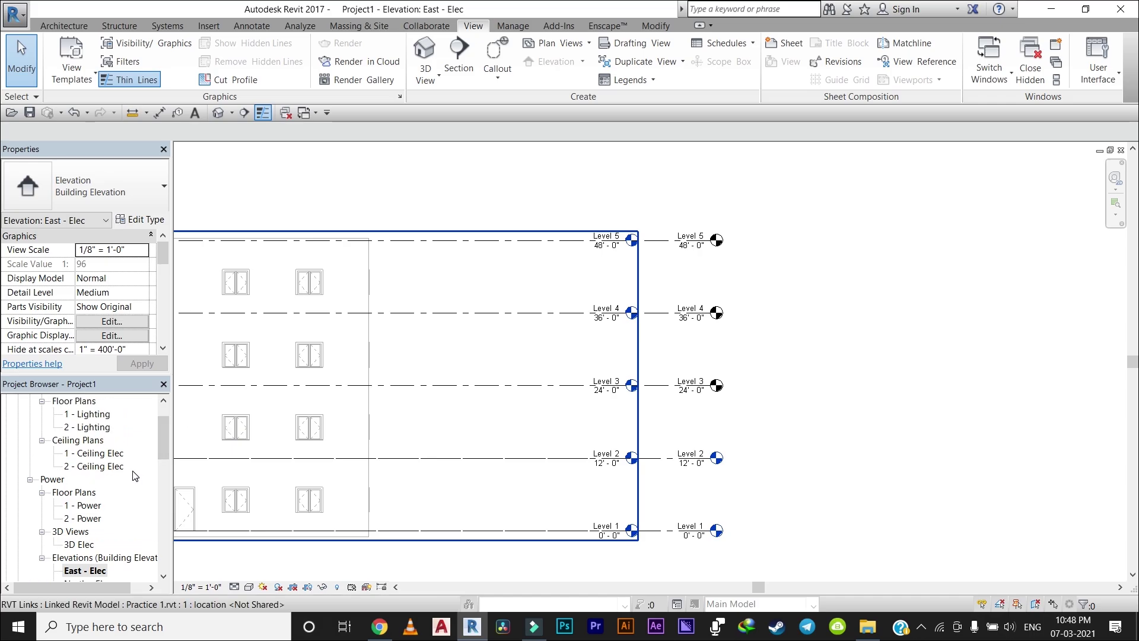
pyautogui.scroll(2, 101, 474)
pyautogui.doubleClick(94, 454)
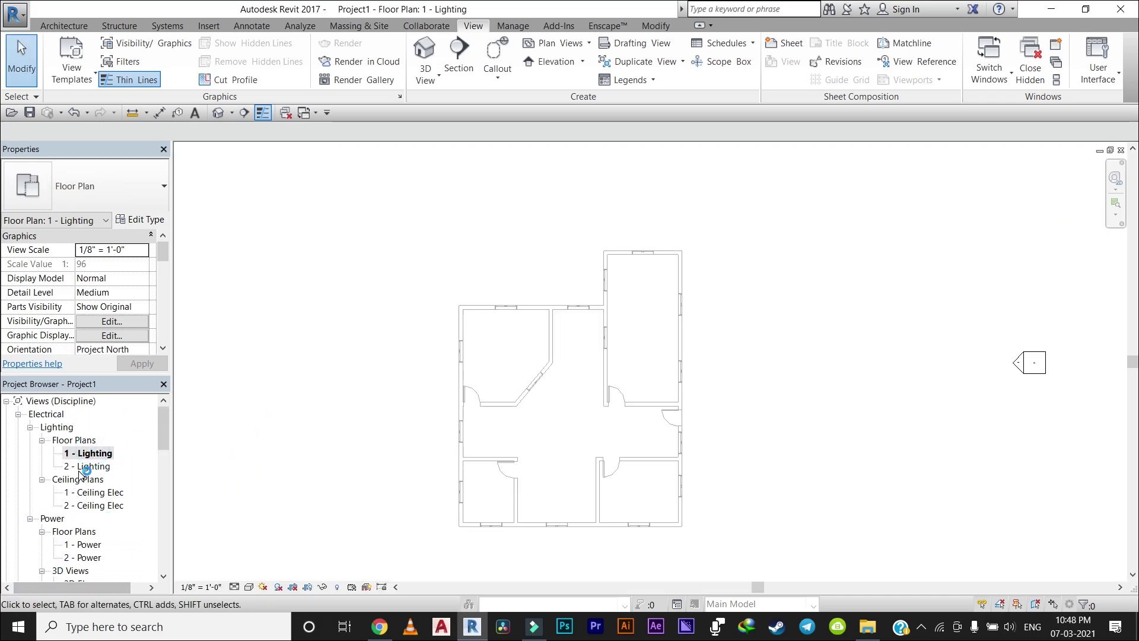
# Step: Start a new floor plan and assign the Electrical Plan view template to its type
pyautogui.click(573, 42)
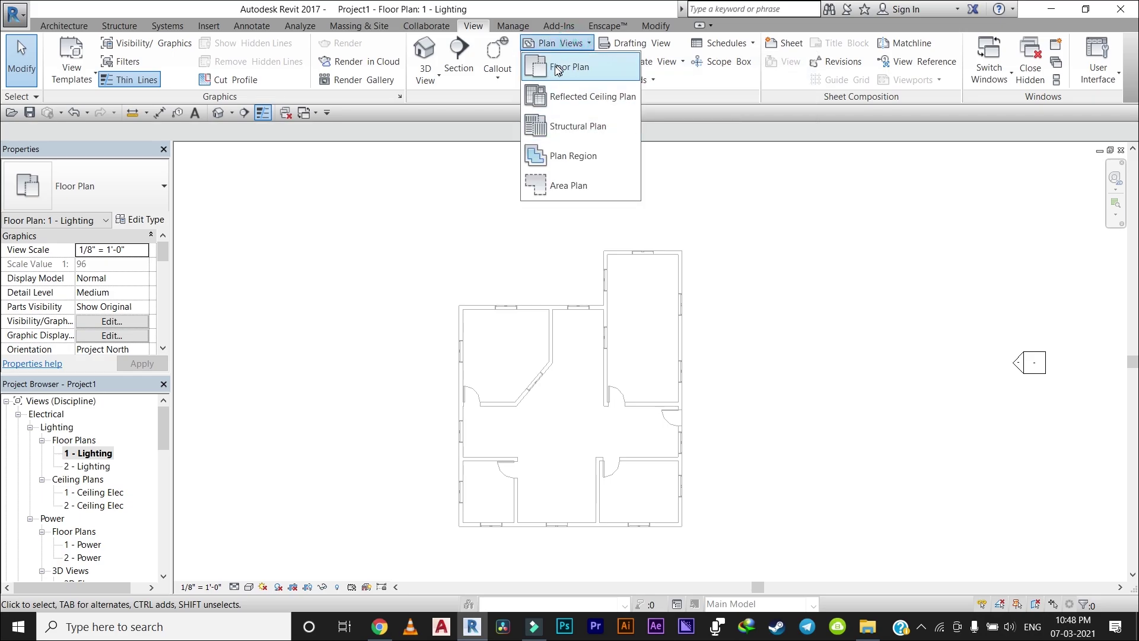
pyautogui.click(586, 68)
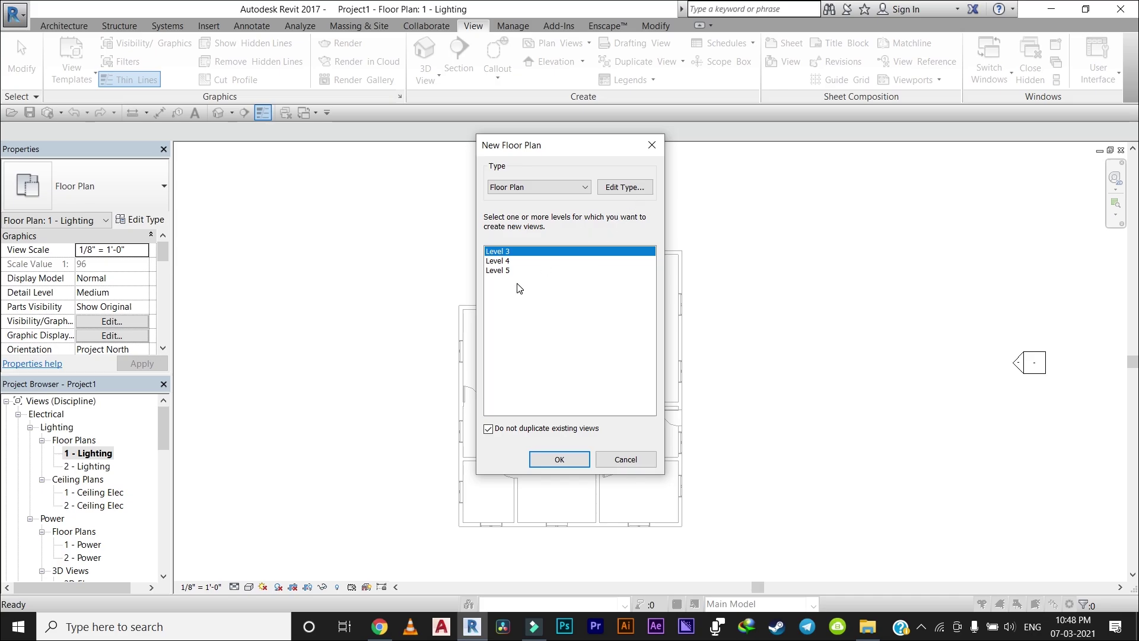
pyautogui.click(625, 186)
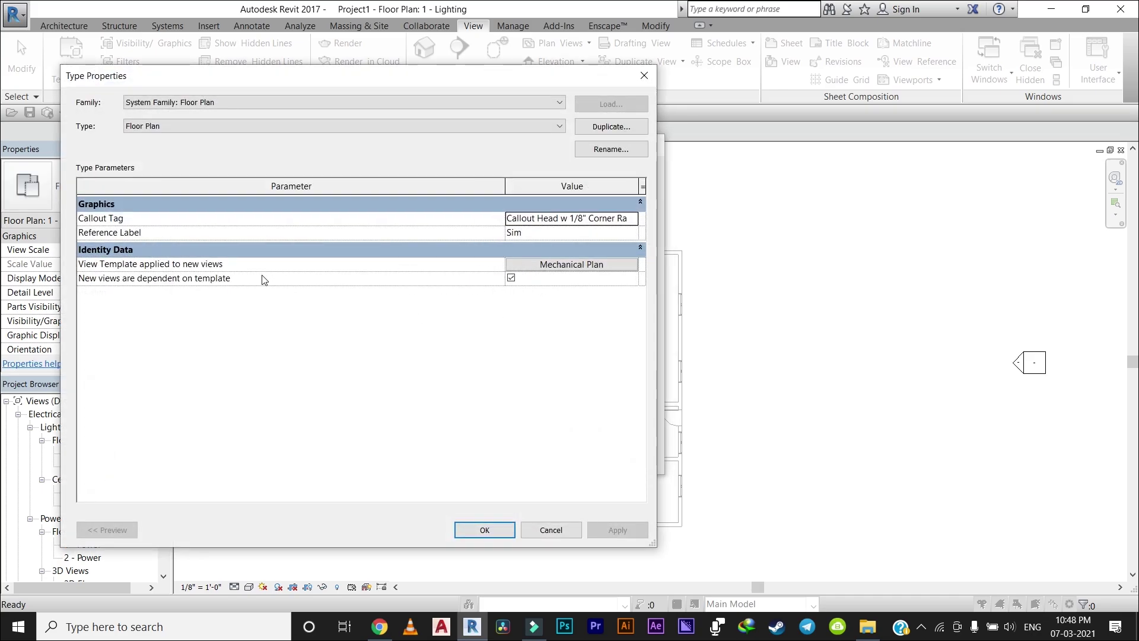
pyautogui.click(583, 266)
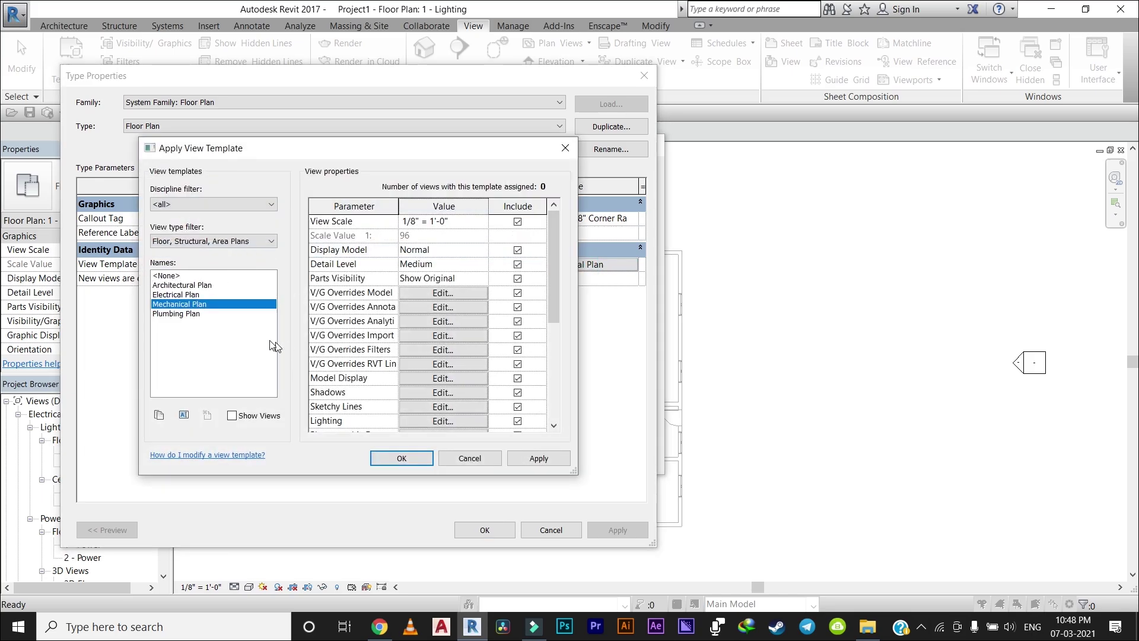
pyautogui.click(568, 150)
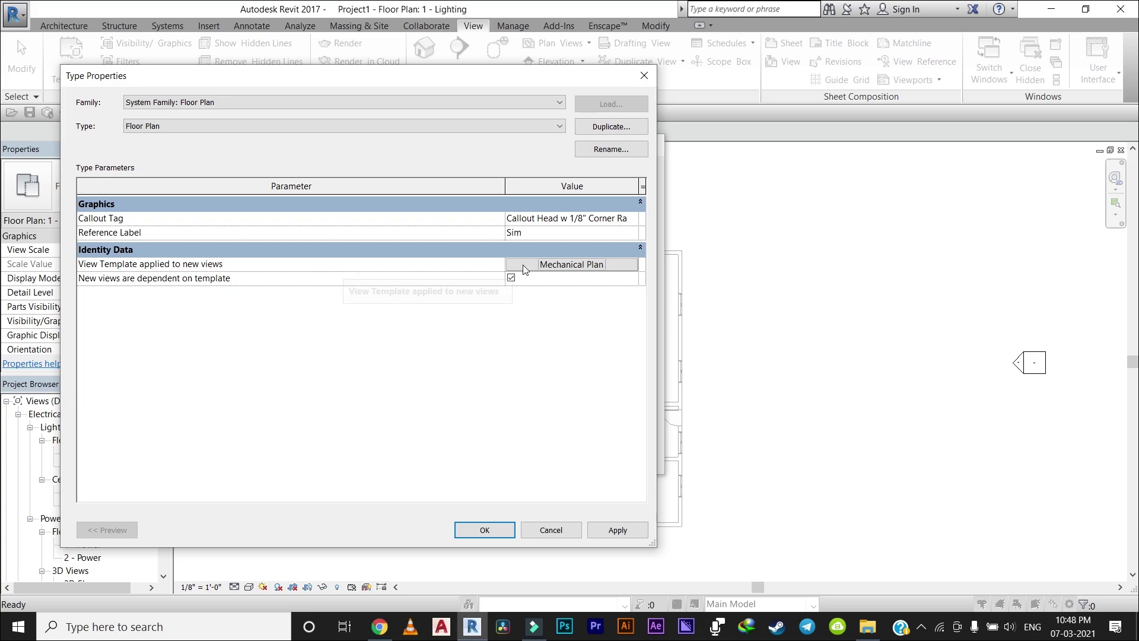
pyautogui.click(573, 265)
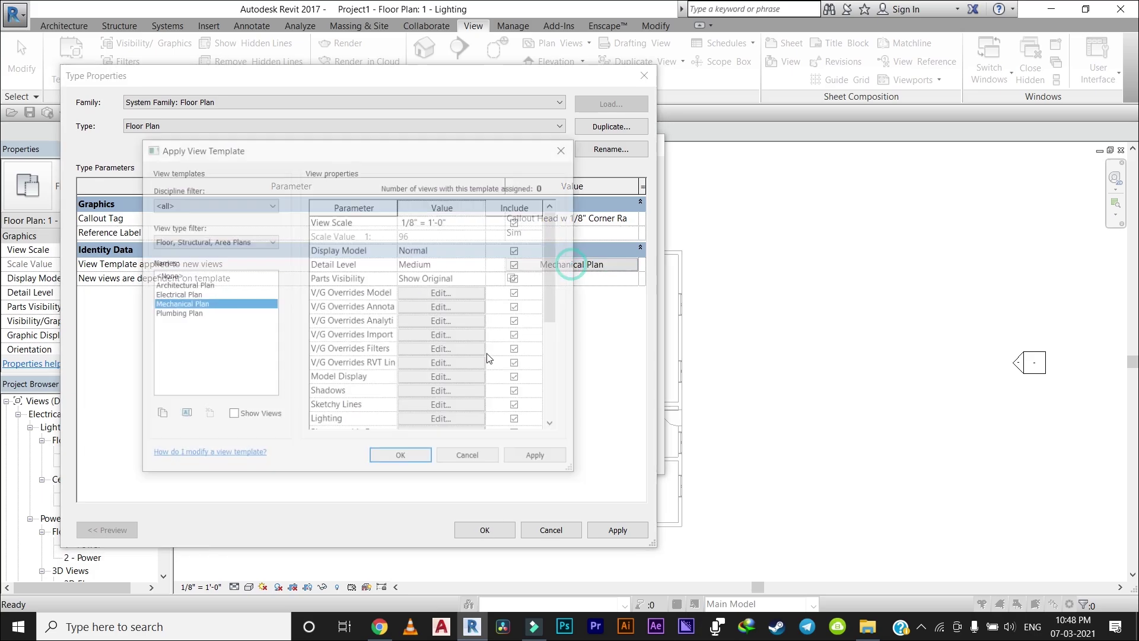
pyautogui.click(182, 295)
# Step: Set the template's Sub-Discipline to Lighting and apply the type changes
pyautogui.scroll(-5, 383, 329)
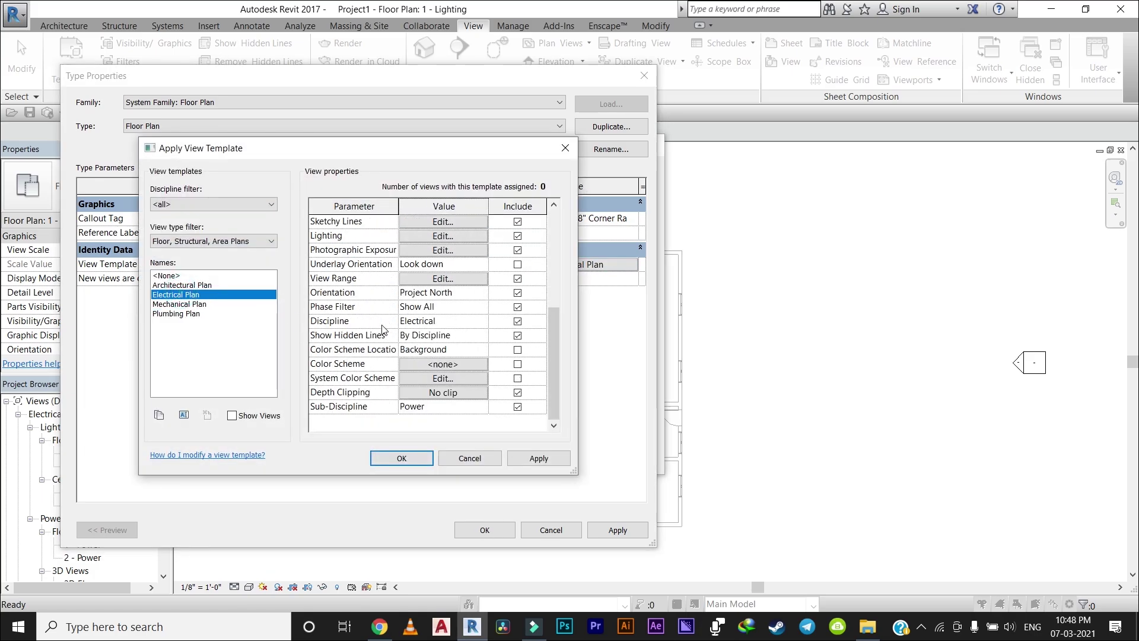
pyautogui.click(485, 406)
pyautogui.click(439, 430)
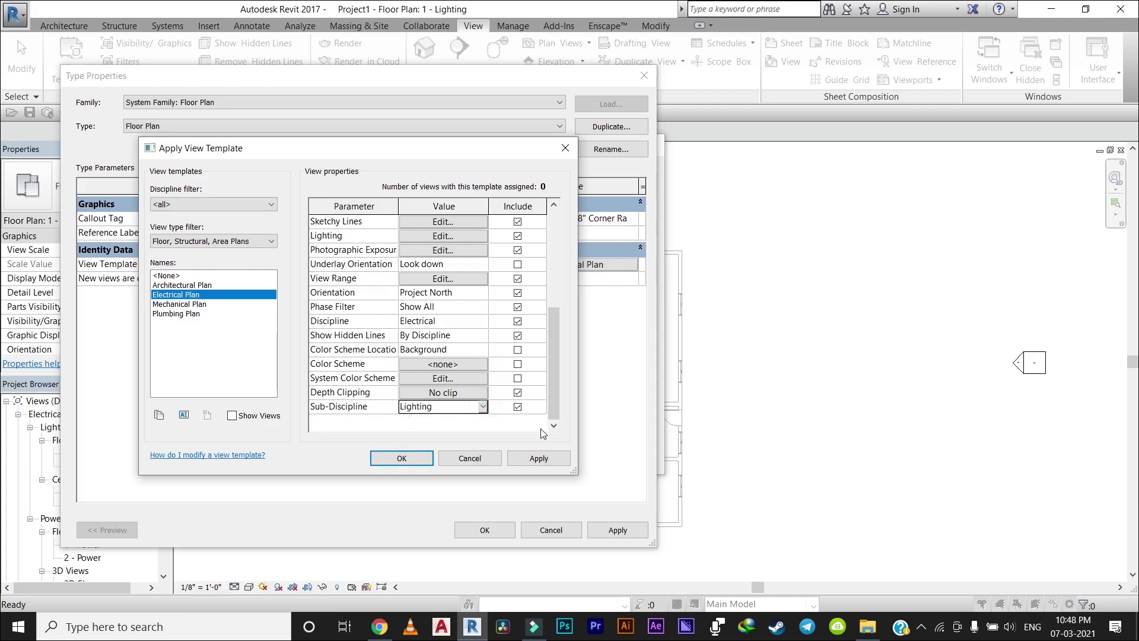
pyautogui.click(538, 459)
pyautogui.click(386, 458)
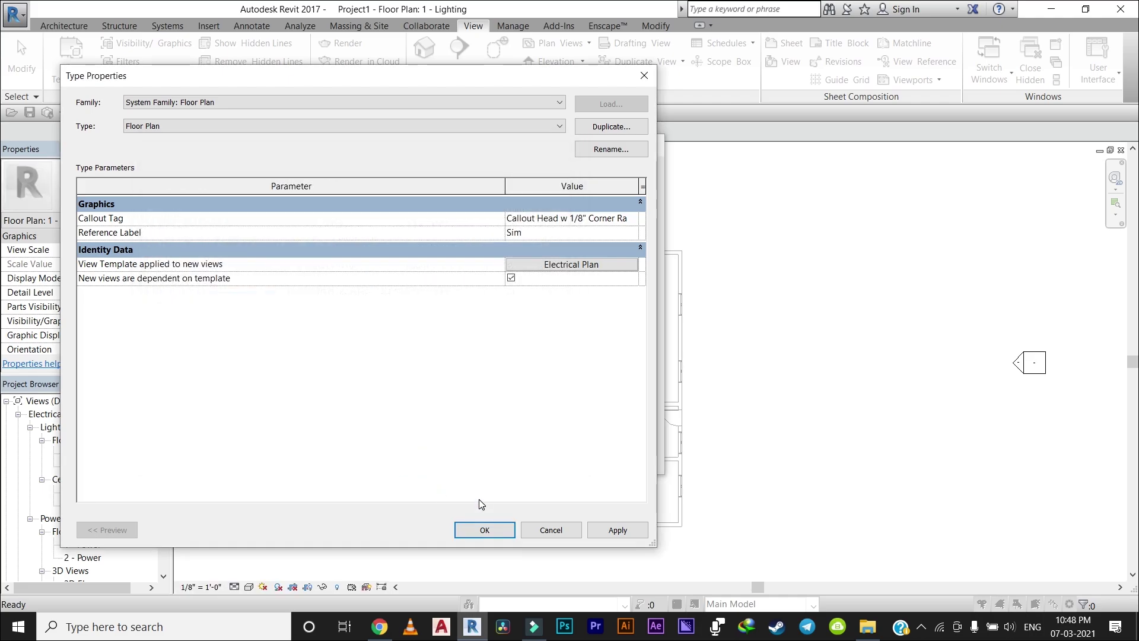
pyautogui.click(617, 529)
pyautogui.click(480, 529)
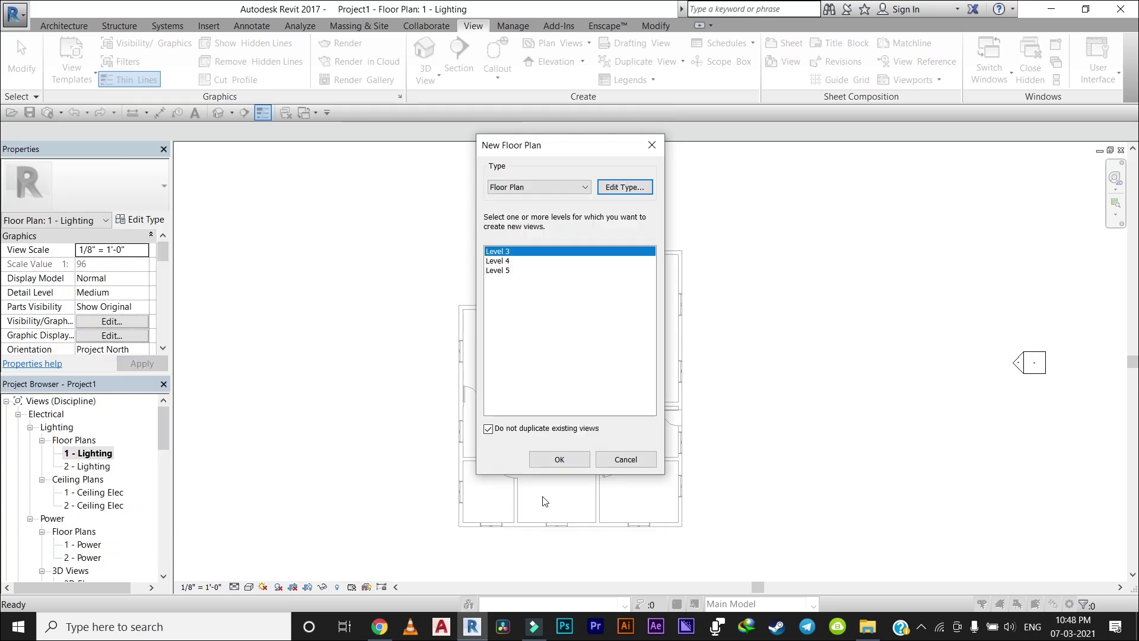
# Step: Create floor plans for Levels 3, 4 and 5, then open 1 - Ceiling Elec
pyautogui.moveTo(512, 251); pyautogui.dragTo(510, 283)
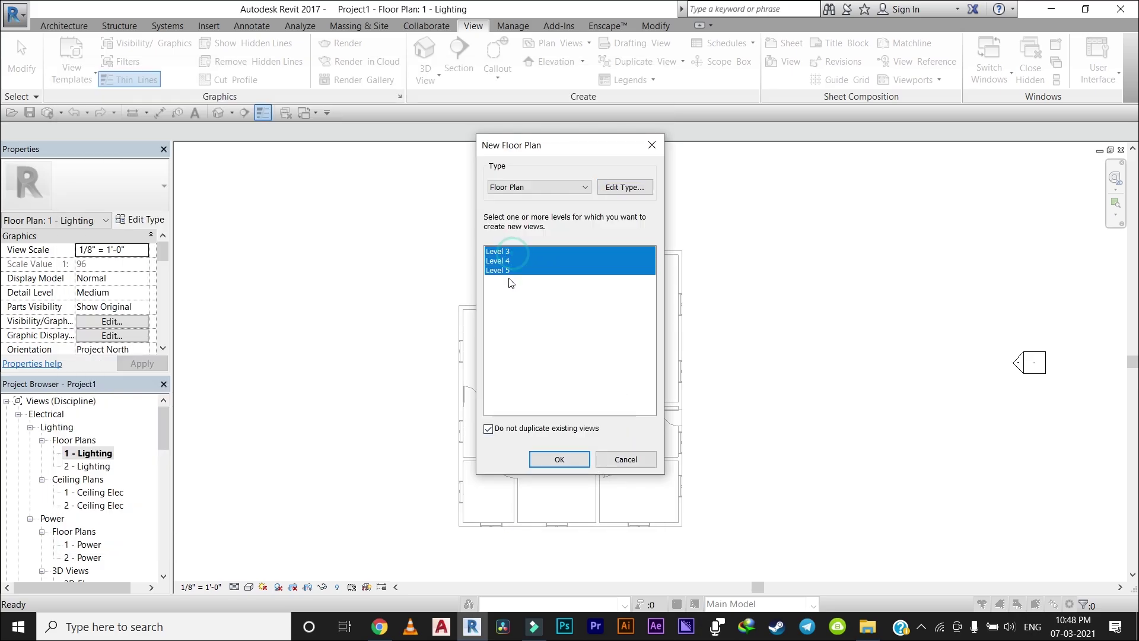
pyautogui.click(558, 461)
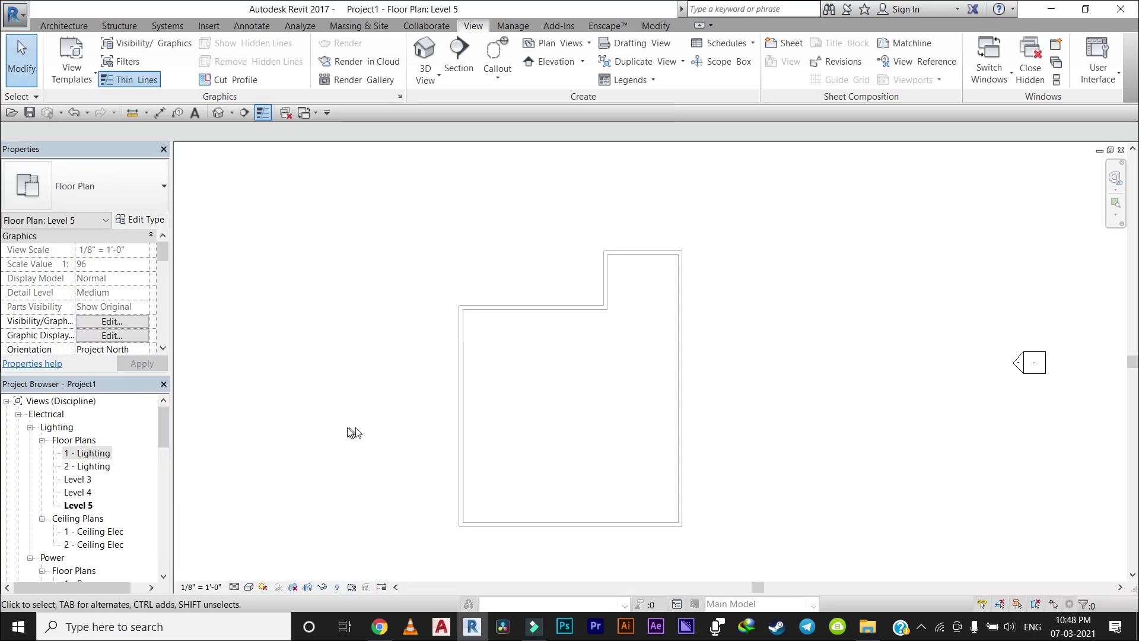
pyautogui.doubleClick(101, 532)
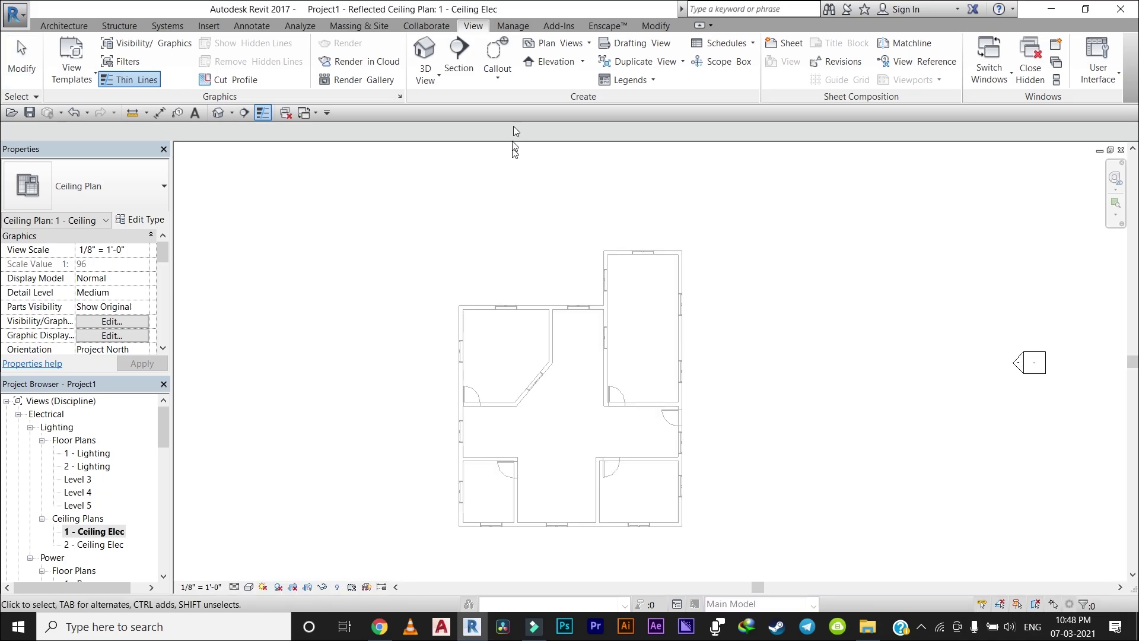
# Step: Start a new reflected ceiling plan with the Electrical Ceiling view template on its type
pyautogui.click(561, 42)
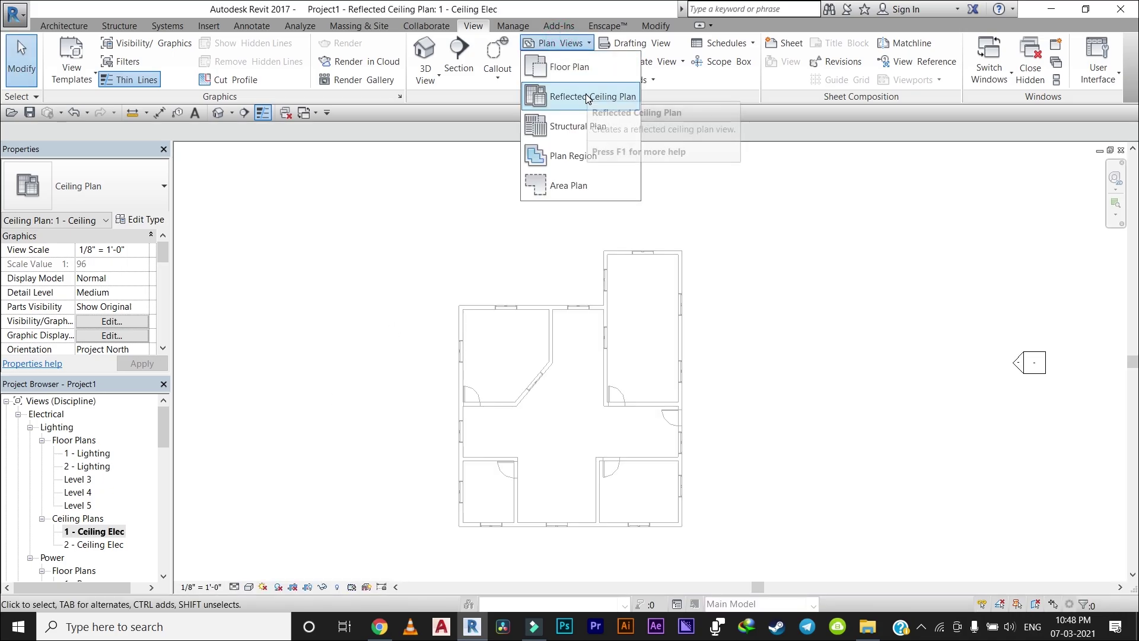
pyautogui.click(579, 90)
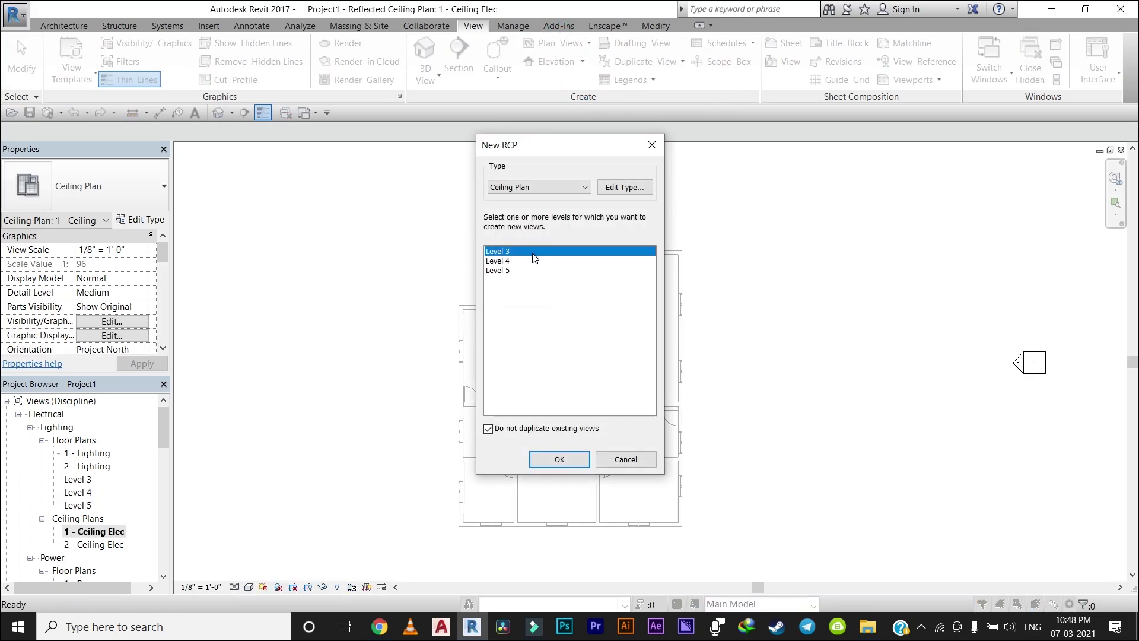
pyautogui.click(644, 188)
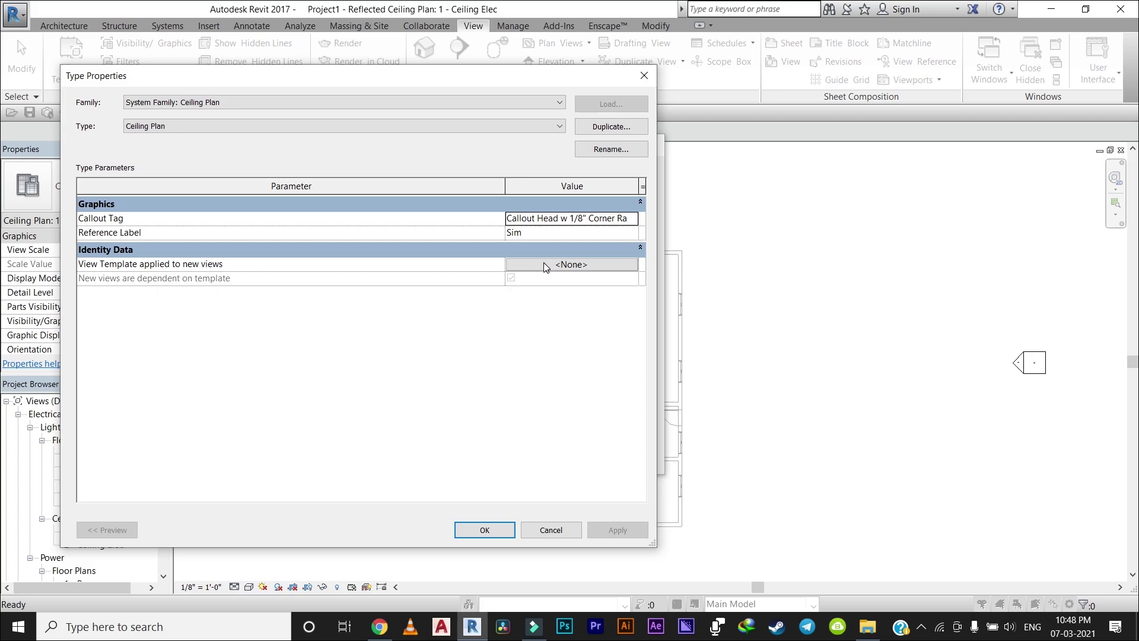
pyautogui.click(544, 263)
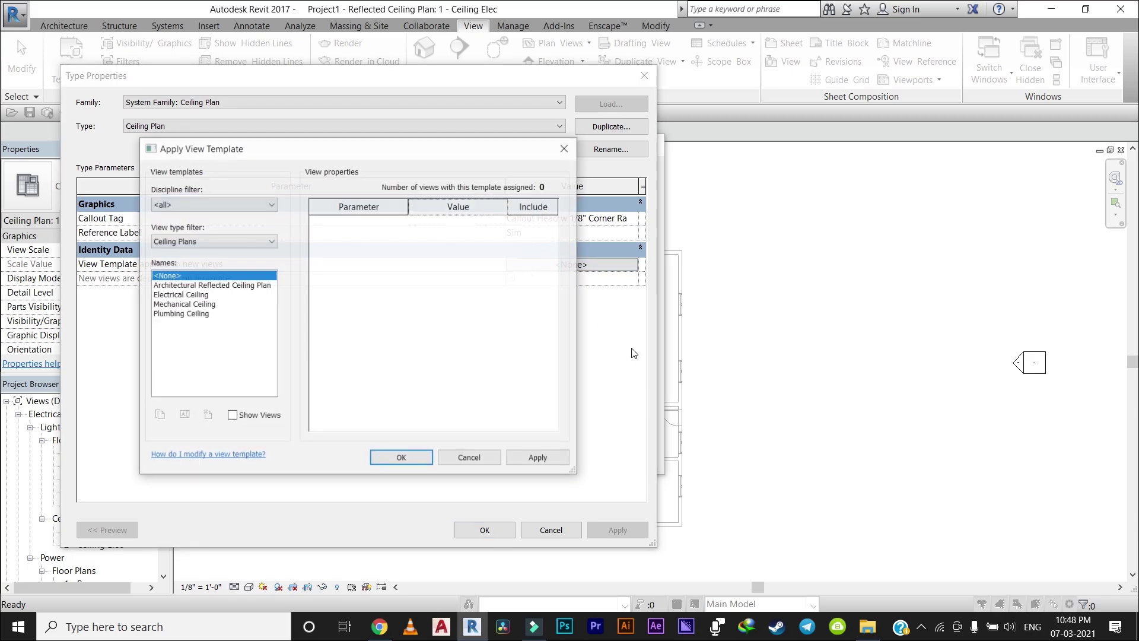
pyautogui.click(200, 296)
pyautogui.scroll(-4, 468, 350)
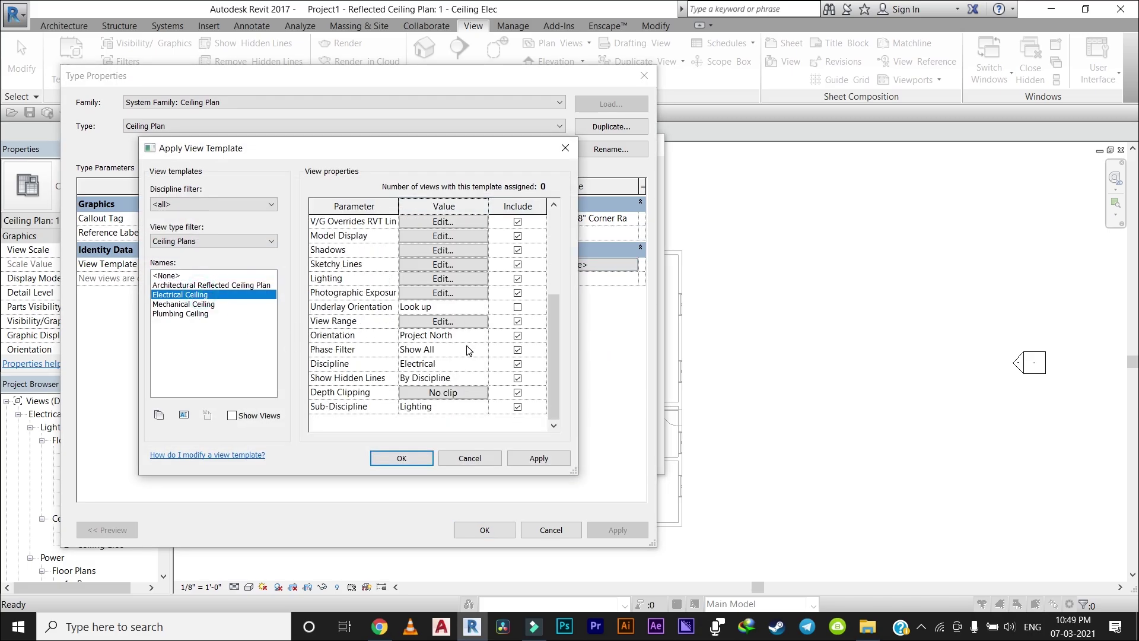
# Step: Keep Sub-Discipline Lighting and create ceiling plans for Levels 3, 4 and 5
pyautogui.click(481, 405)
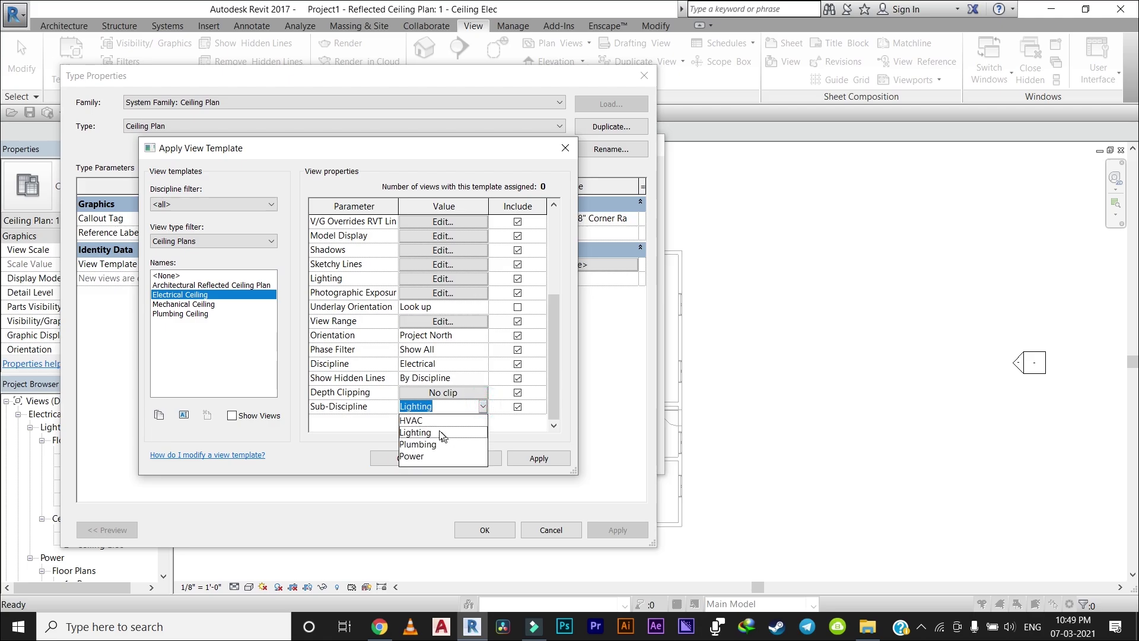
pyautogui.click(427, 432)
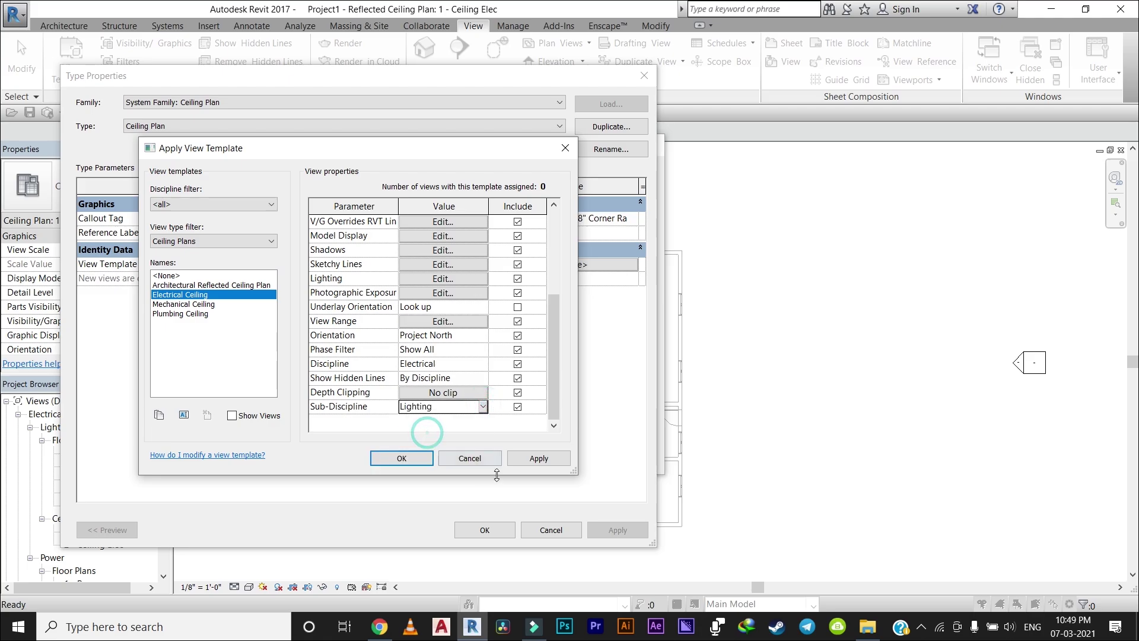
pyautogui.click(536, 457)
pyautogui.click(409, 458)
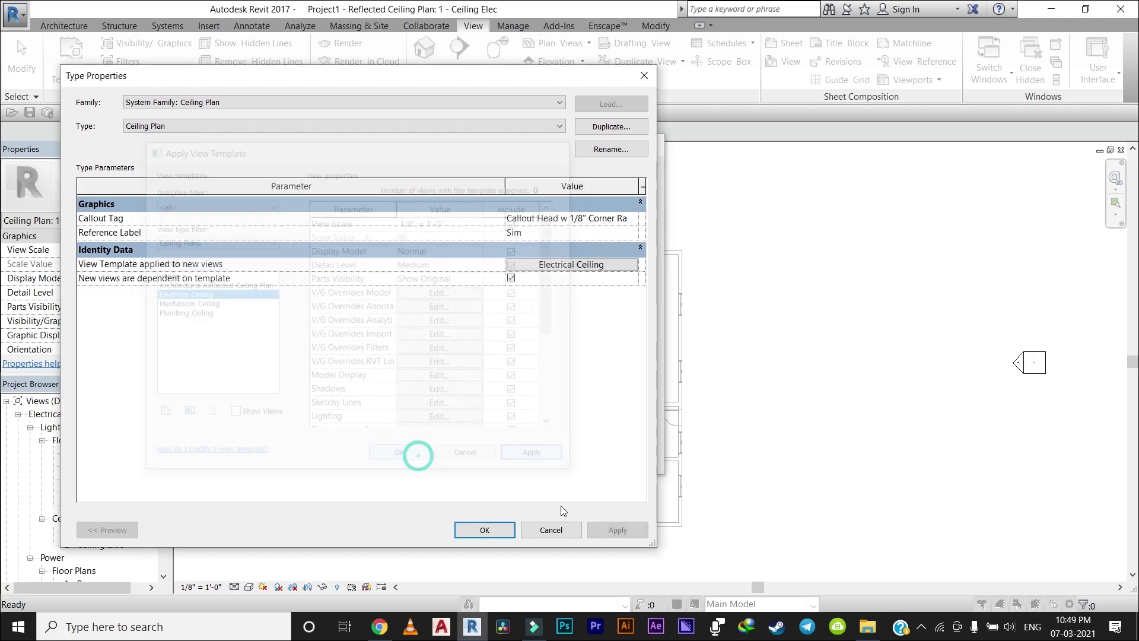
pyautogui.click(481, 528)
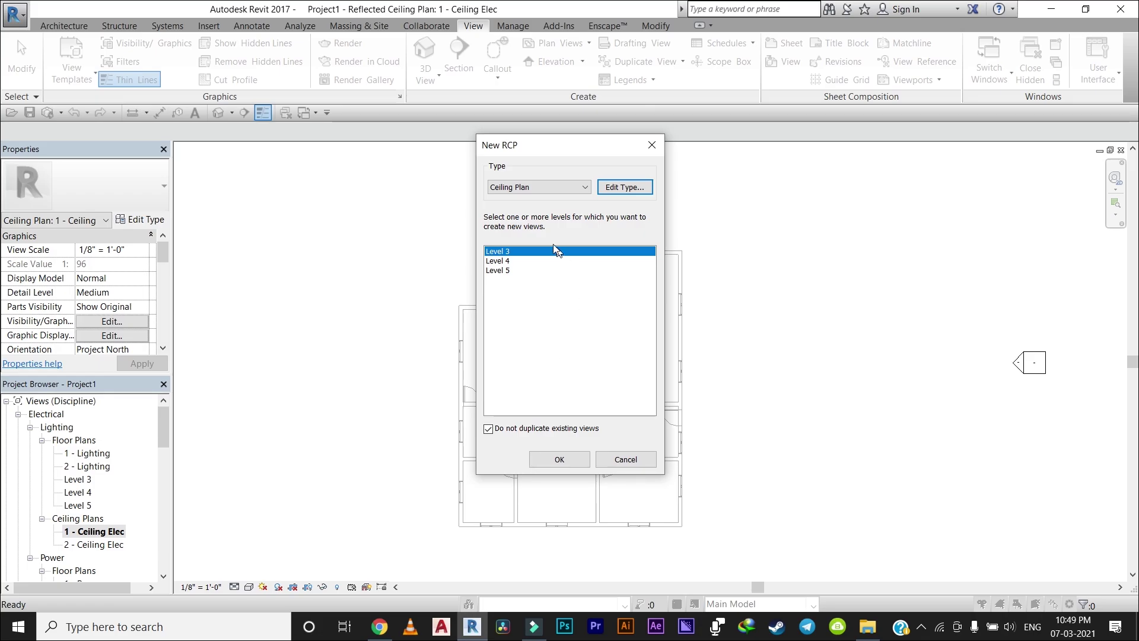
pyautogui.keyDown('shift'); pyautogui.click(528, 270); pyautogui.keyUp('shift')
pyautogui.click(559, 459)
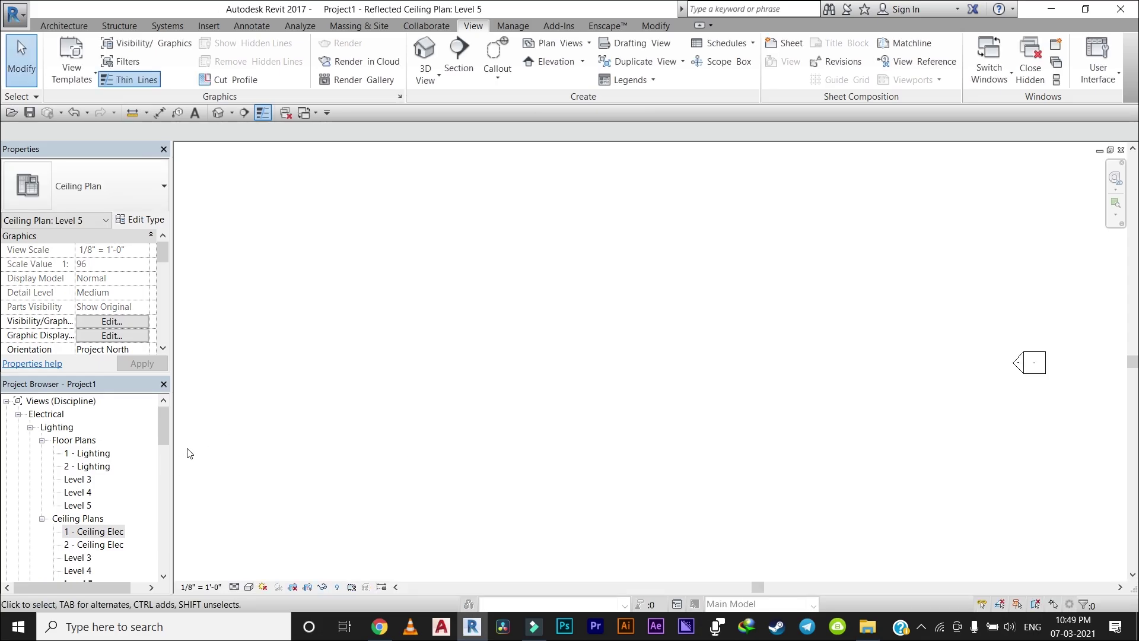
# Step: Open 1 - Ceiling Elec and centre the floor outline in the view
pyautogui.doubleClick(89, 531)
pyautogui.scroll(-2, 279, 442)
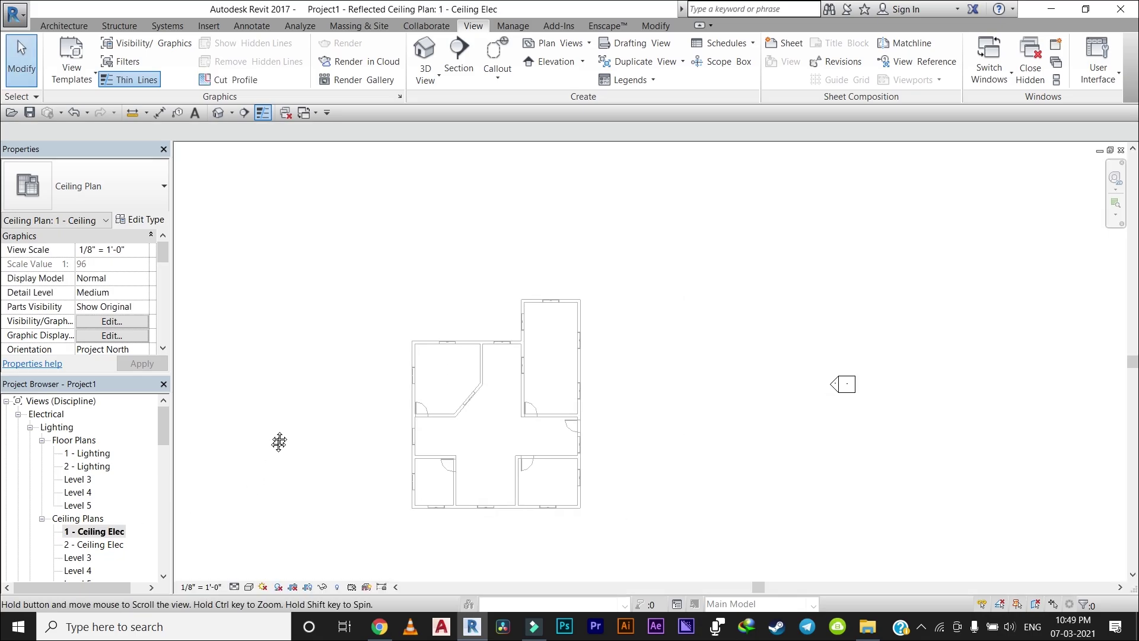
pyautogui.scroll(1, 278, 442)
pyautogui.scroll(1, 363, 325)
pyautogui.moveTo(386, 383); pyautogui.dragTo(398, 444, button='middle')
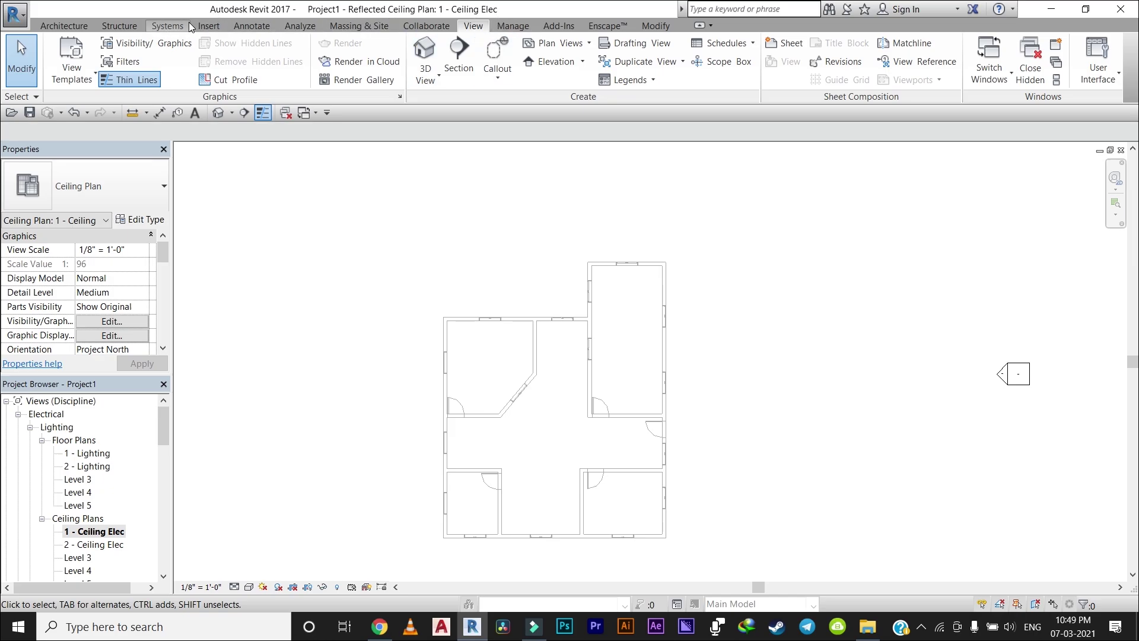
# Step: Start and cancel the Ceiling tool, then return to the 1 - Lighting floor plan
pyautogui.click(75, 27)
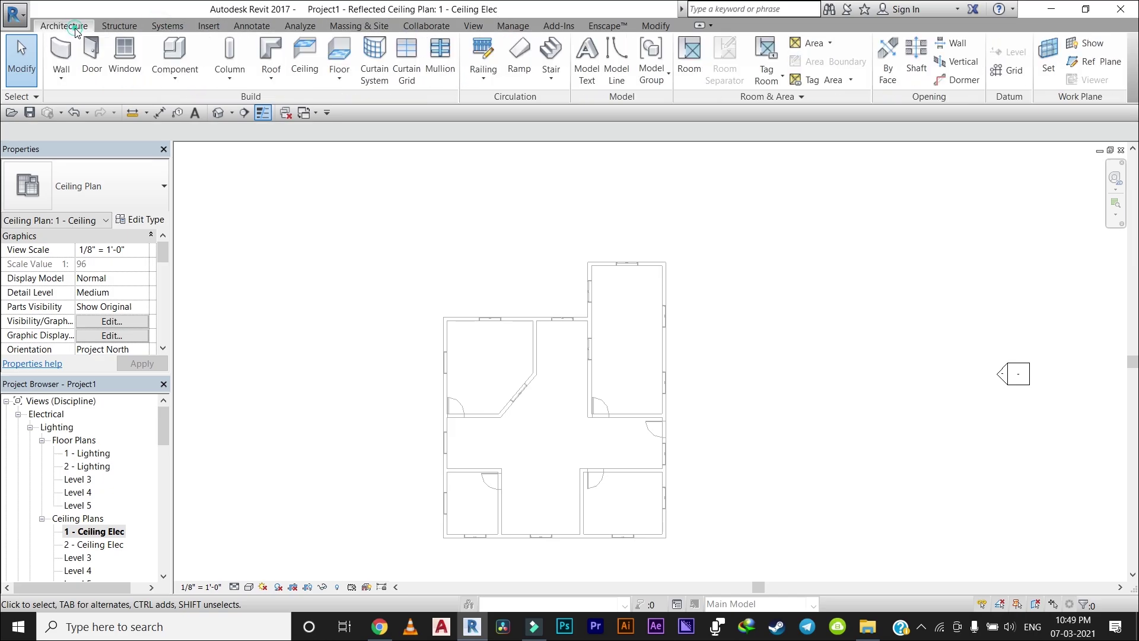
pyautogui.click(307, 50)
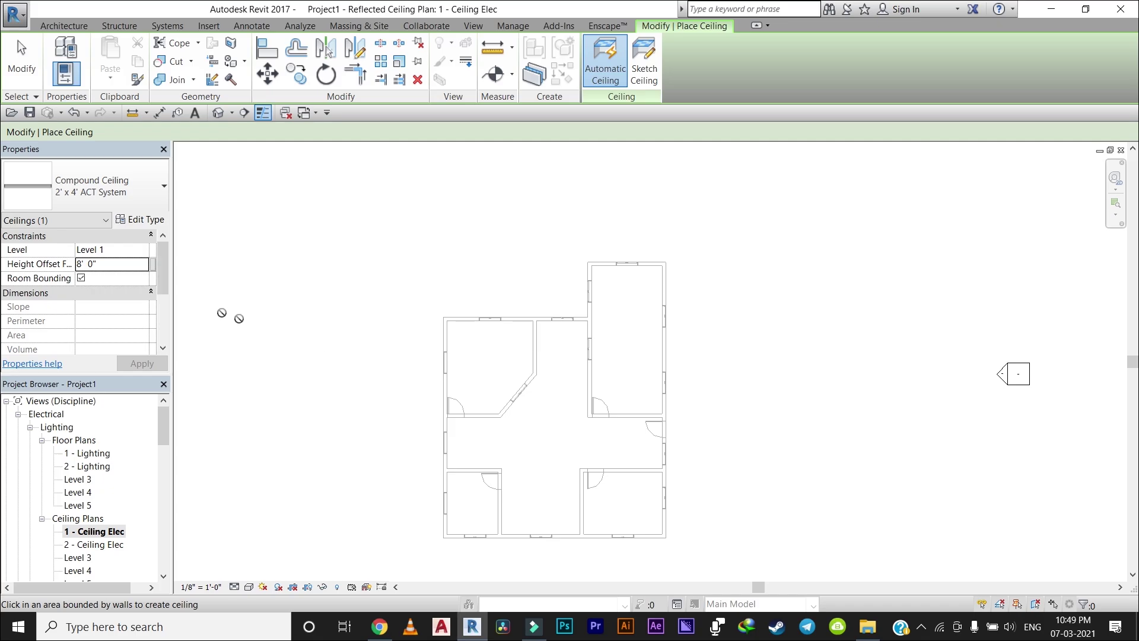
pyautogui.press('Escape')
pyautogui.doubleClick(87, 453)
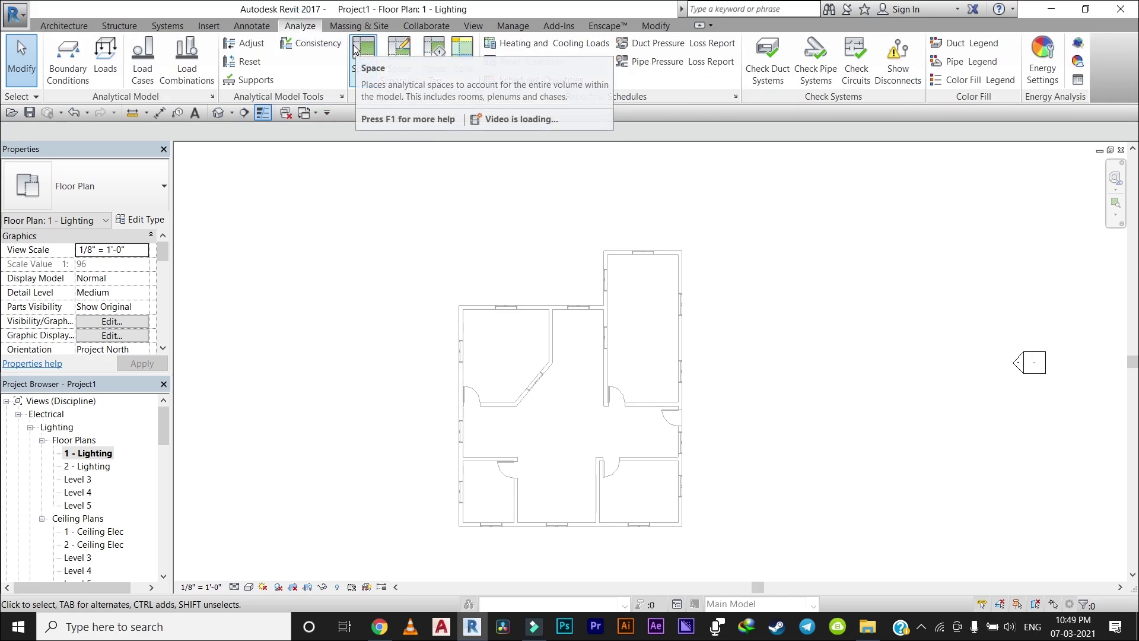
# Step: Cancel the Space tool and review the linked model's type properties
pyautogui.click(354, 45)
pyautogui.scroll(2, 518, 351)
pyautogui.press('Escape')
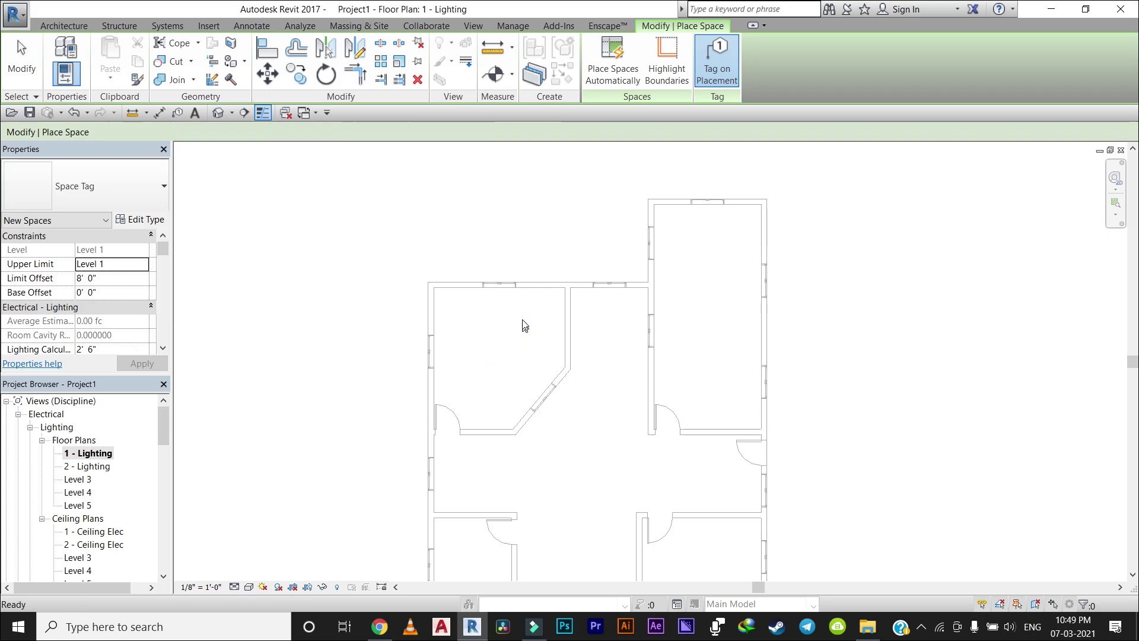
pyautogui.press('Escape')
pyautogui.click(521, 274)
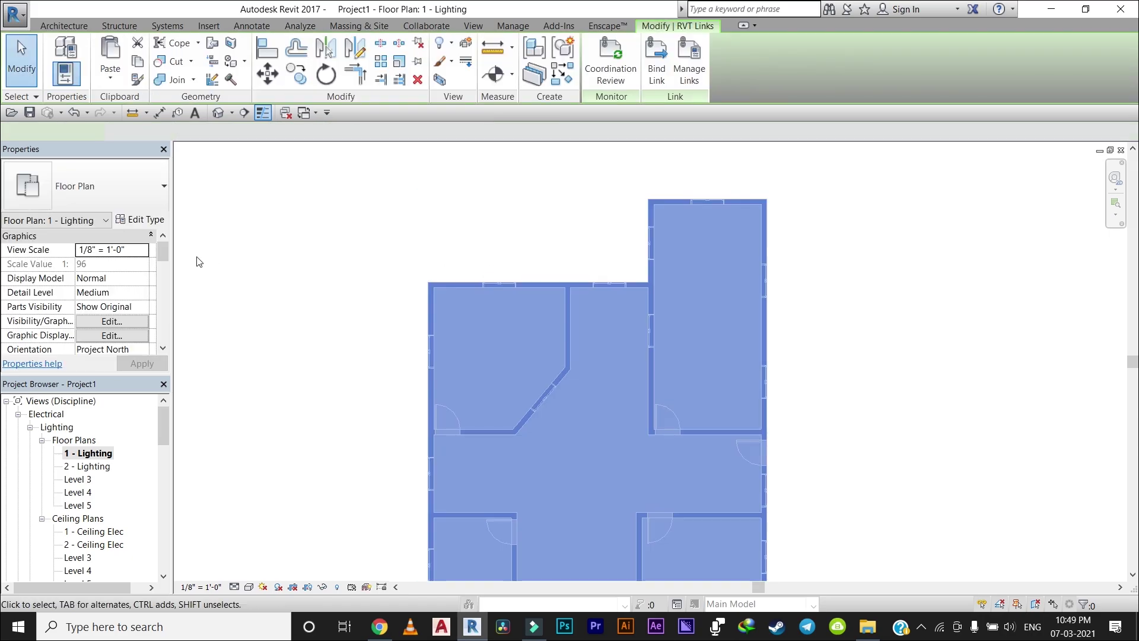
pyautogui.click(152, 222)
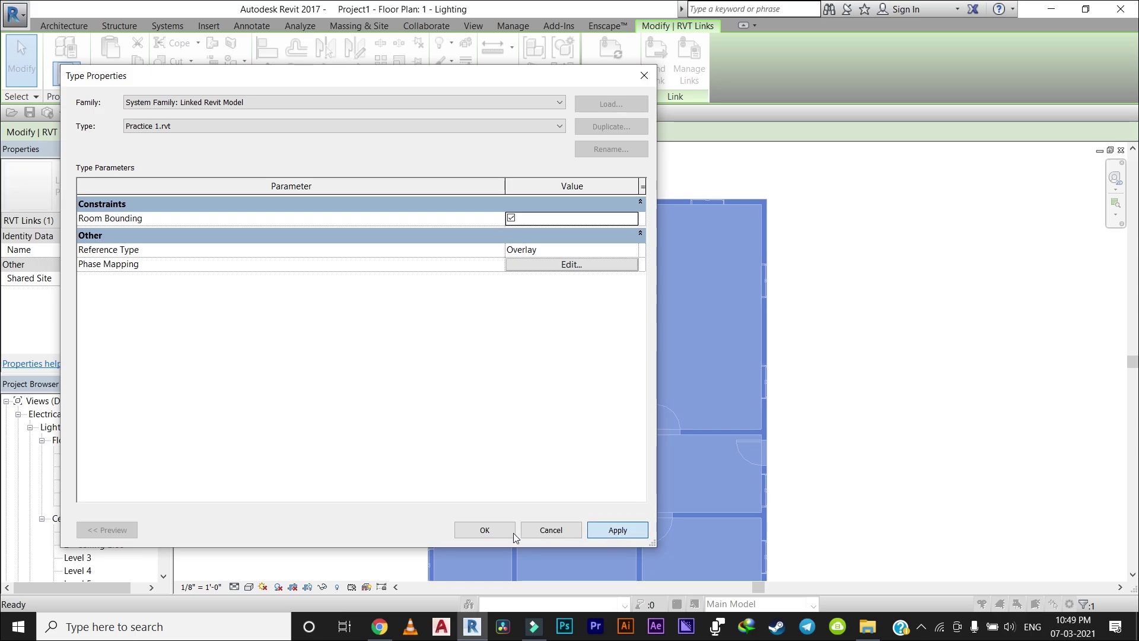
pyautogui.click(482, 530)
pyautogui.click(356, 338)
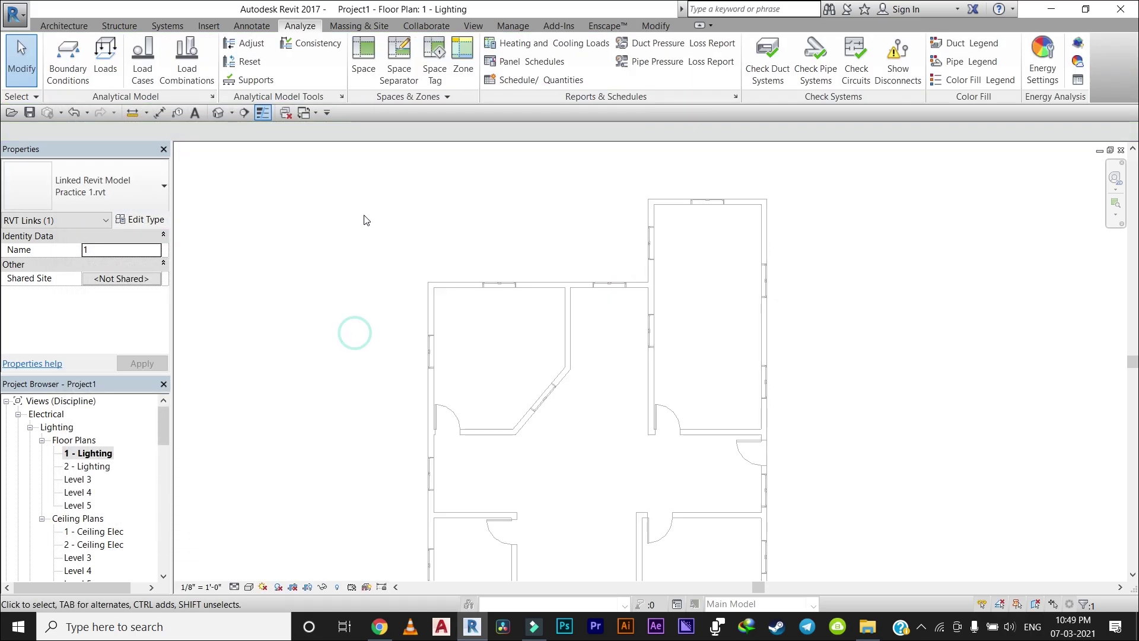
# Step: Place spaces in all five rooms, then open the 1 - Ceiling Elec plan
pyautogui.click(363, 57)
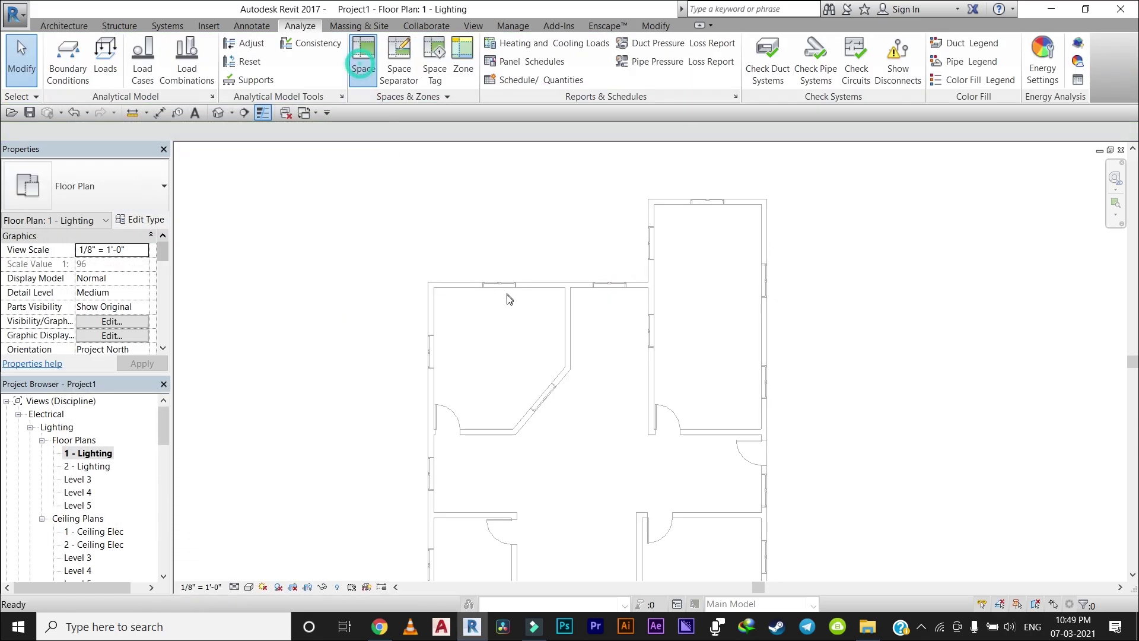
pyautogui.click(508, 367)
pyautogui.moveTo(534, 386); pyautogui.dragTo(513, 263, button='middle')
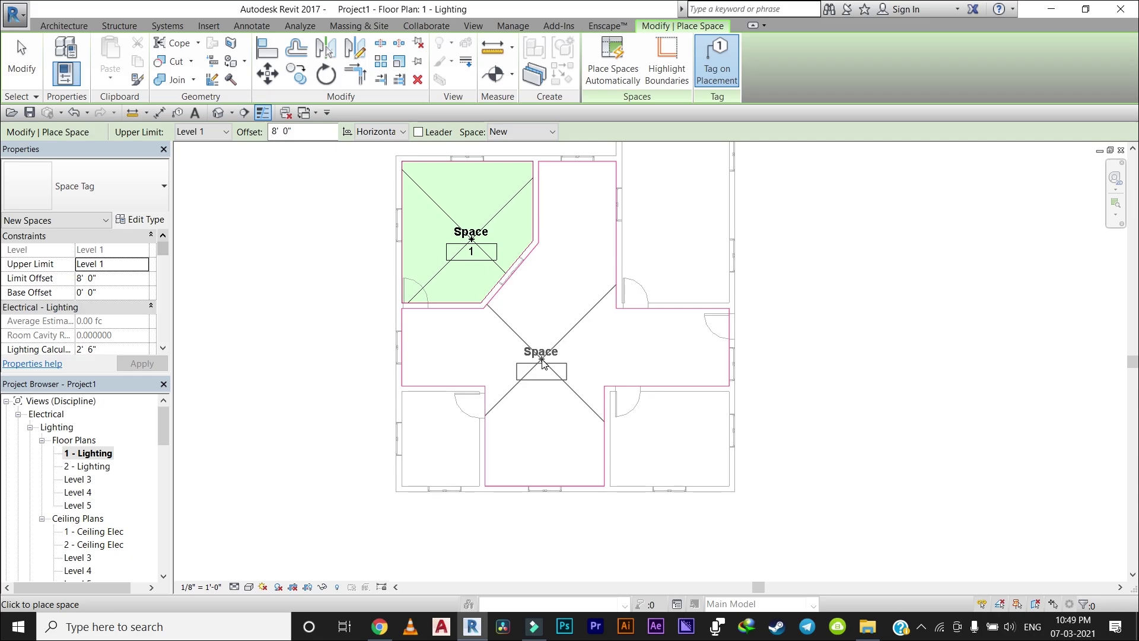
pyautogui.click(541, 359)
pyautogui.moveTo(682, 270); pyautogui.dragTo(678, 324, button='middle')
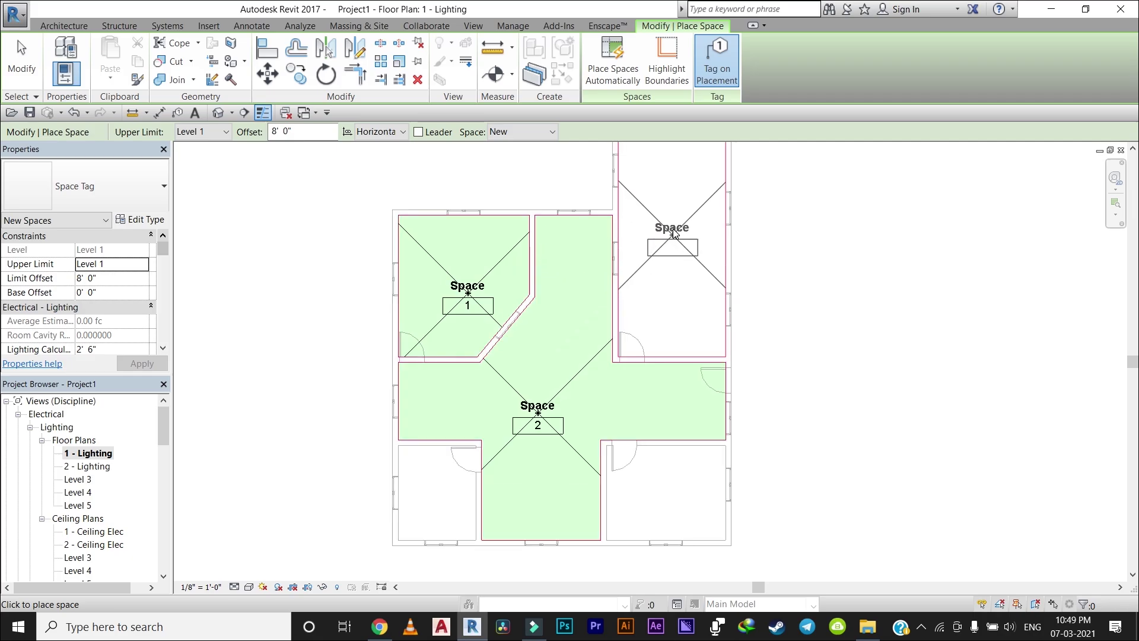
pyautogui.click(673, 227)
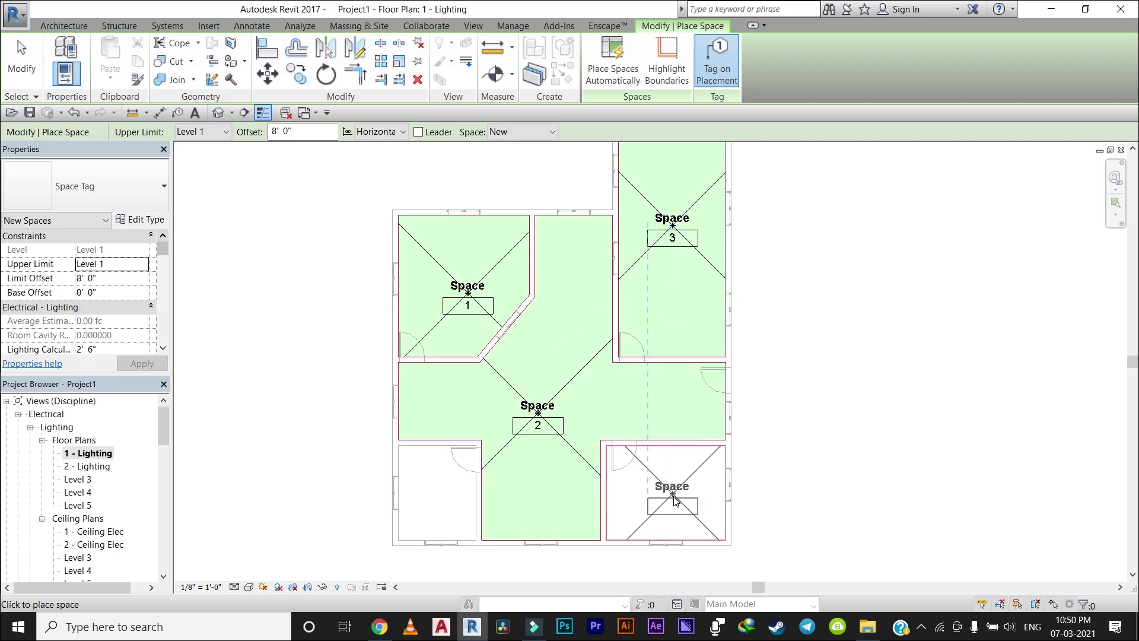
pyautogui.click(674, 502)
pyautogui.click(435, 506)
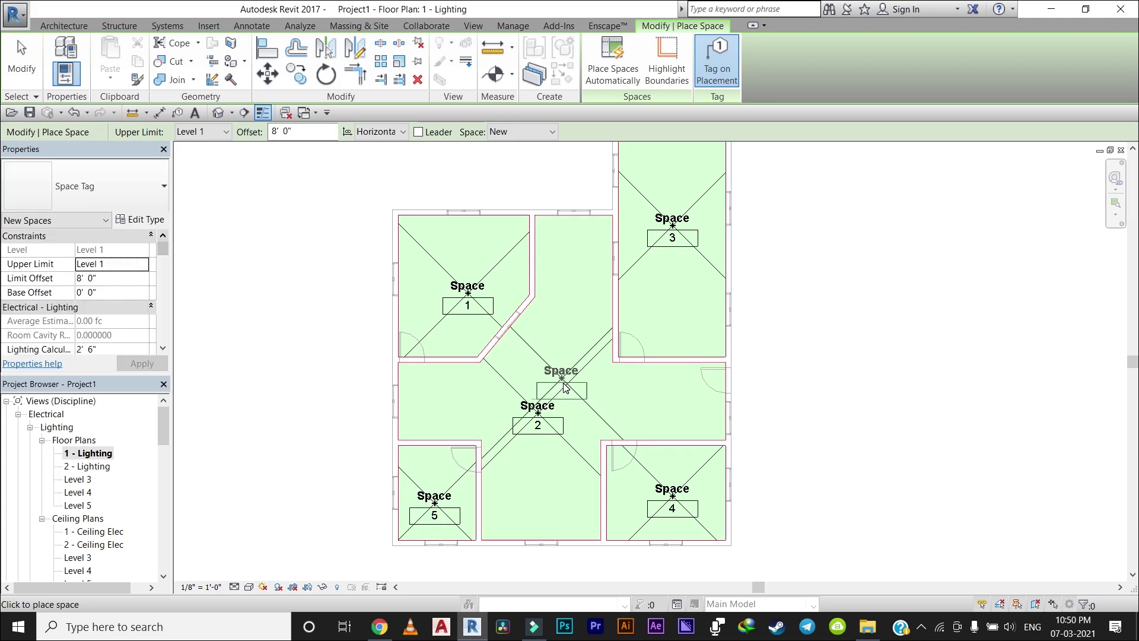
pyautogui.press('Escape')
pyautogui.press('Escape')
pyautogui.doubleClick(95, 531)
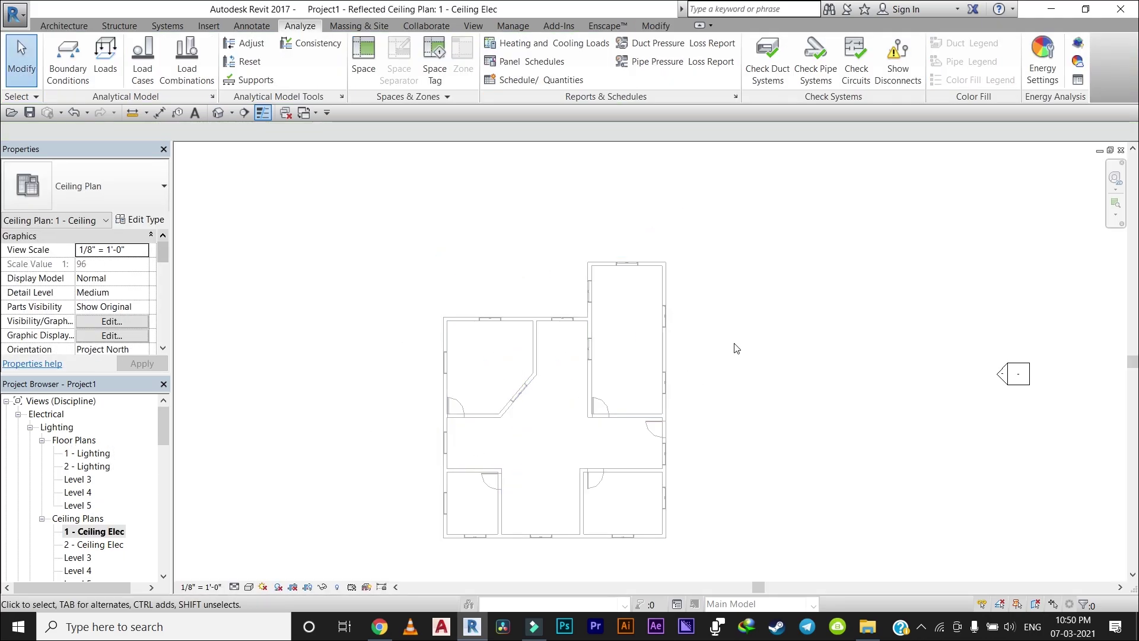
# Step: Add automatic 2' x 4' ACT System ceilings at 10' 0" to all five rooms
pyautogui.scroll(2, 732, 344)
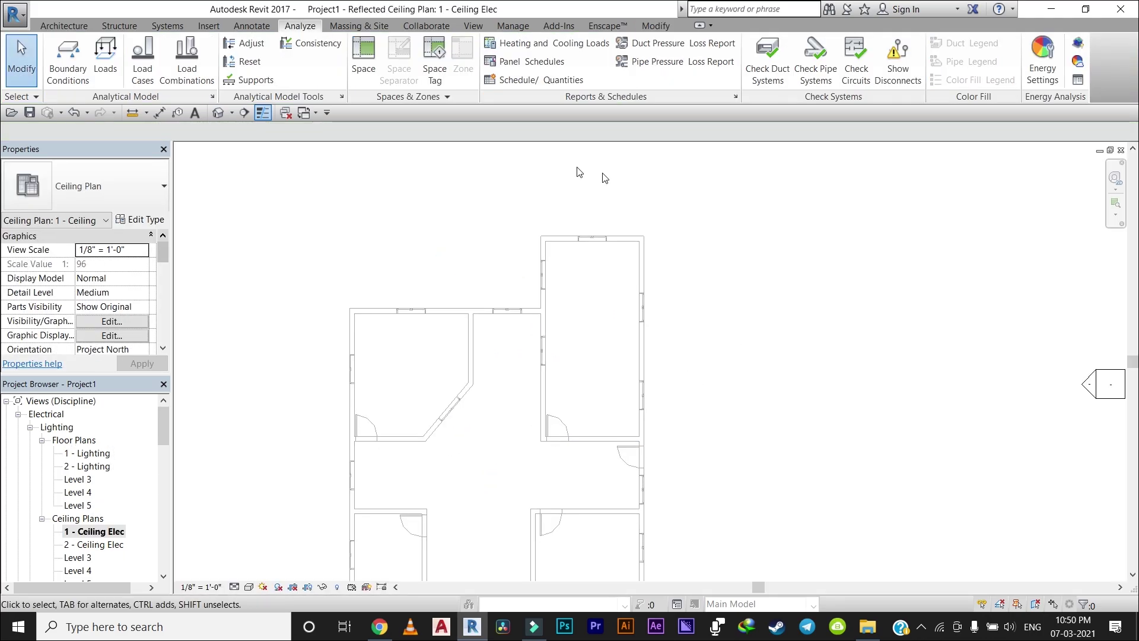
pyautogui.click(77, 25)
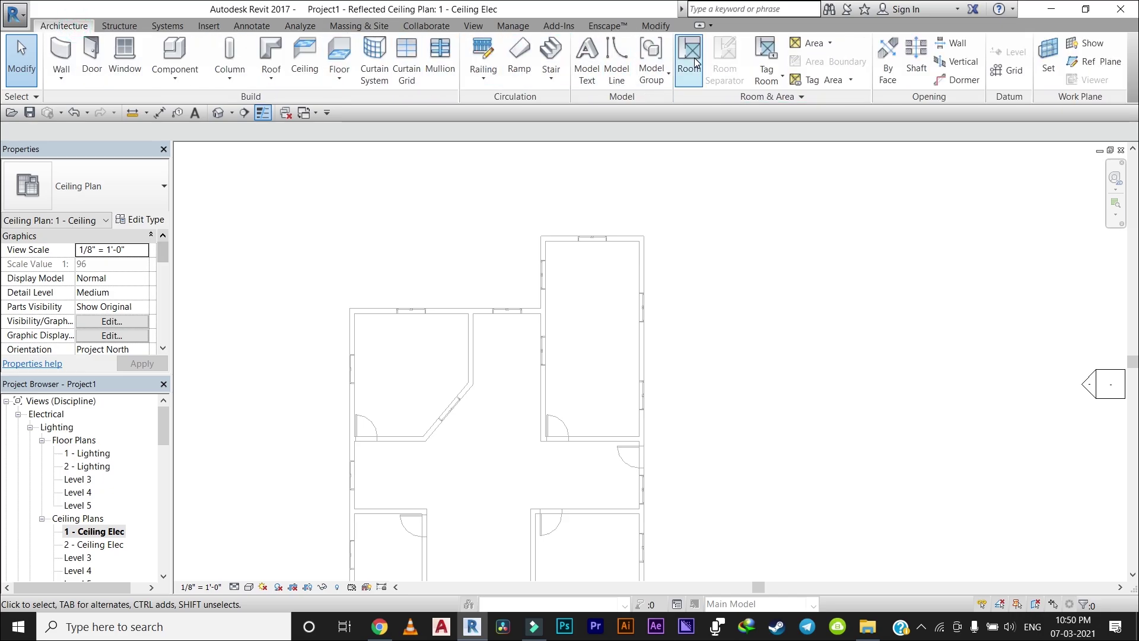
pyautogui.click(305, 55)
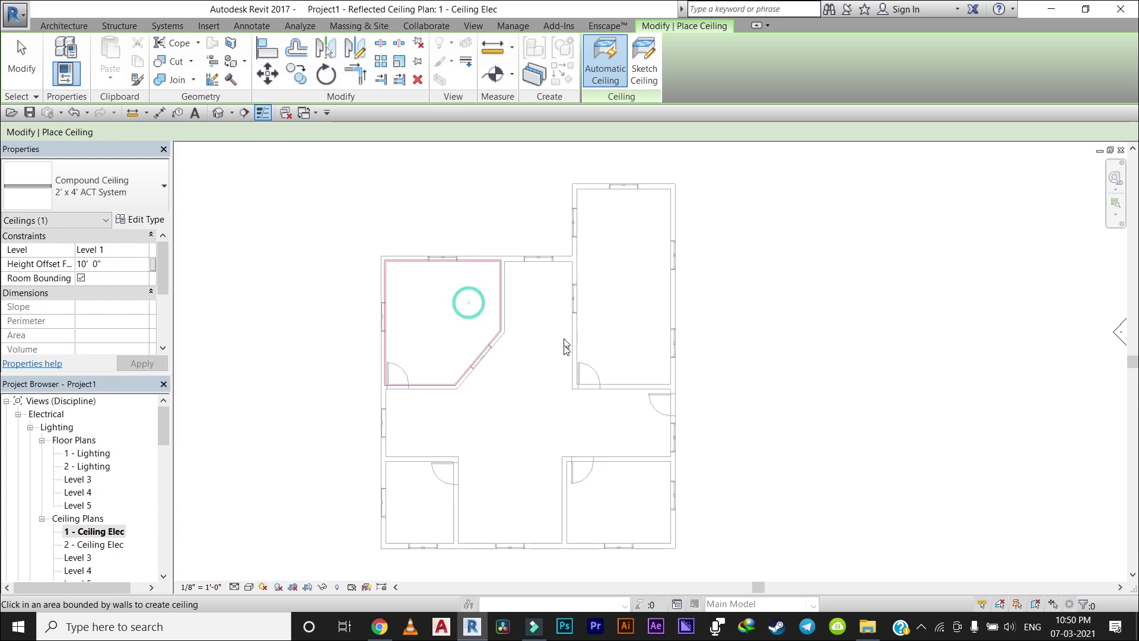
pyautogui.click(539, 386)
pyautogui.click(661, 265)
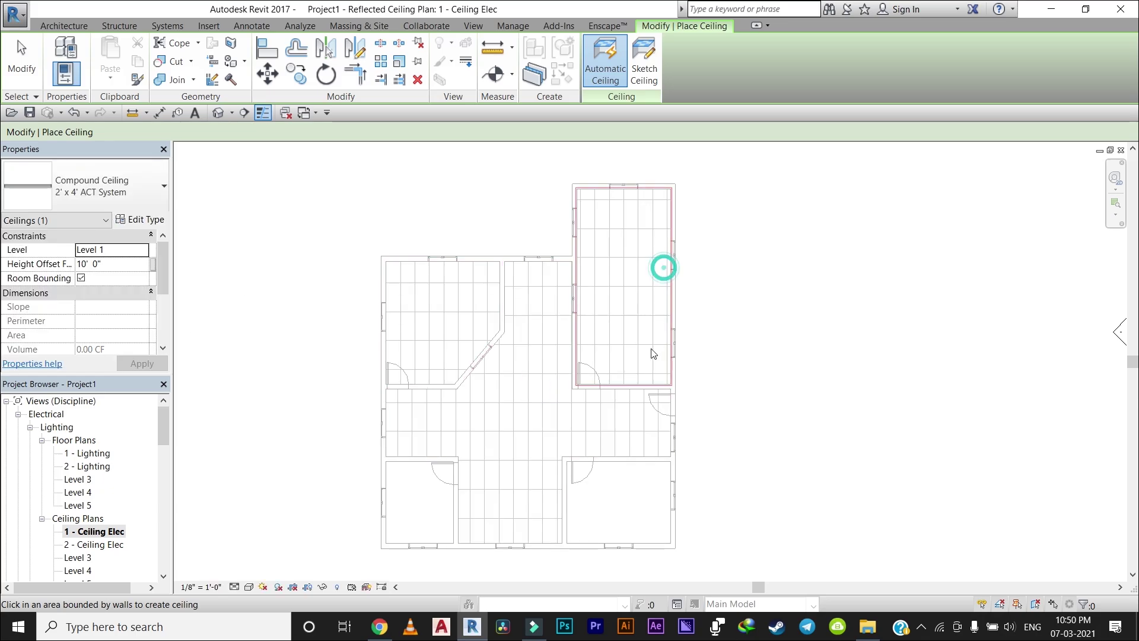
pyautogui.click(628, 507)
pyautogui.click(443, 509)
pyautogui.press('Escape')
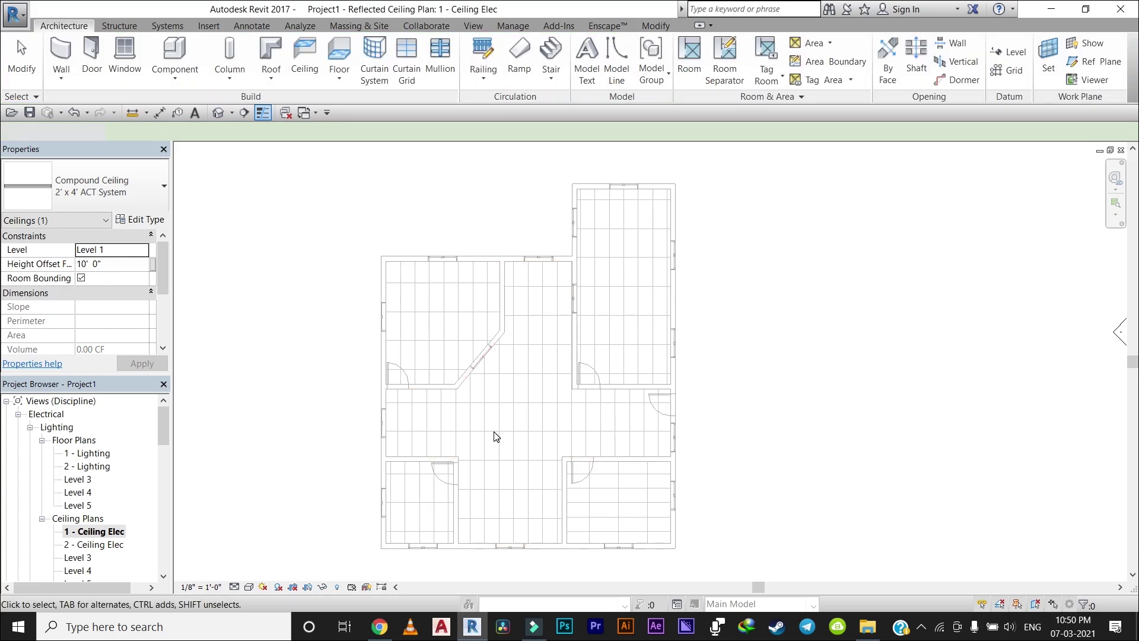
pyautogui.press('Escape')
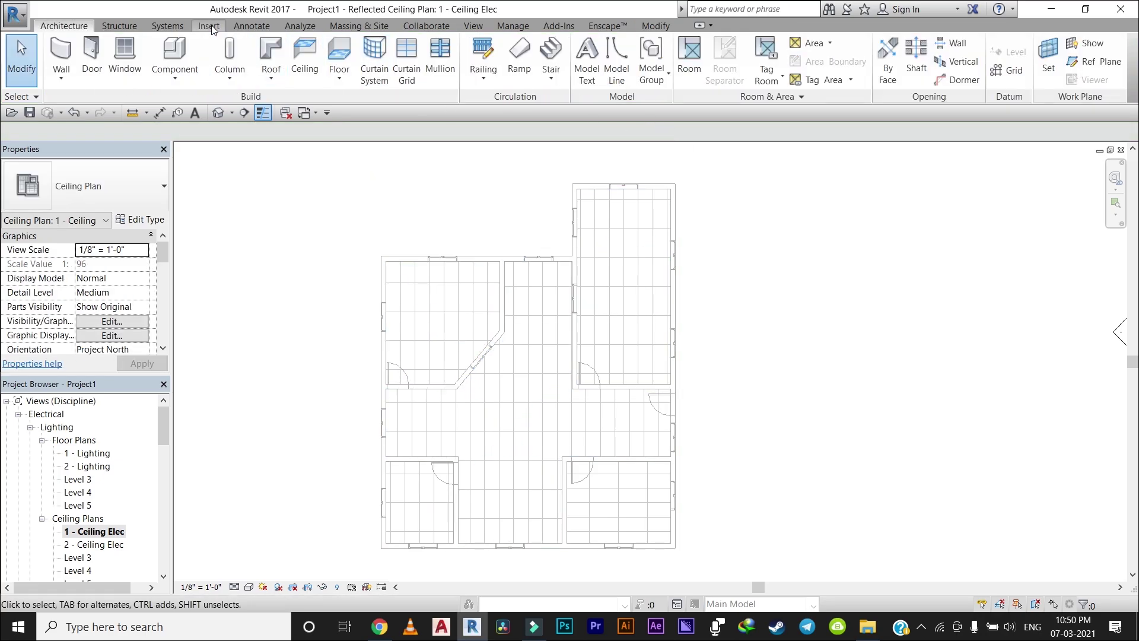
# Step: Place face-hosted 1x4 recessed fixtures in the angled top-left, neighbouring and upper-right rooms
pyautogui.click(167, 26)
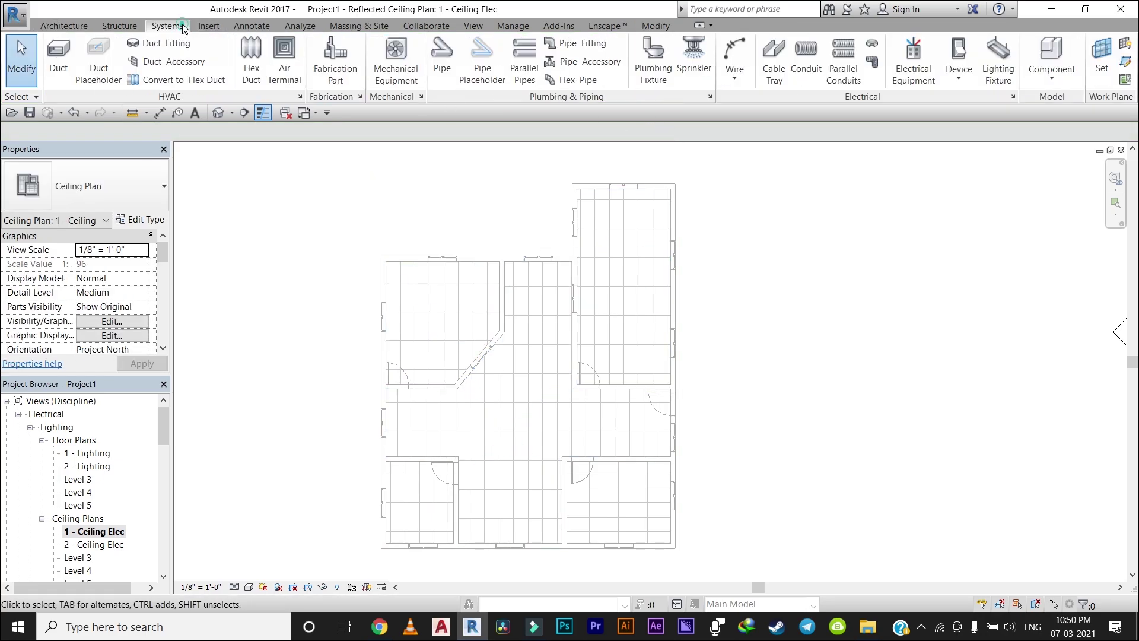
pyautogui.click(1001, 55)
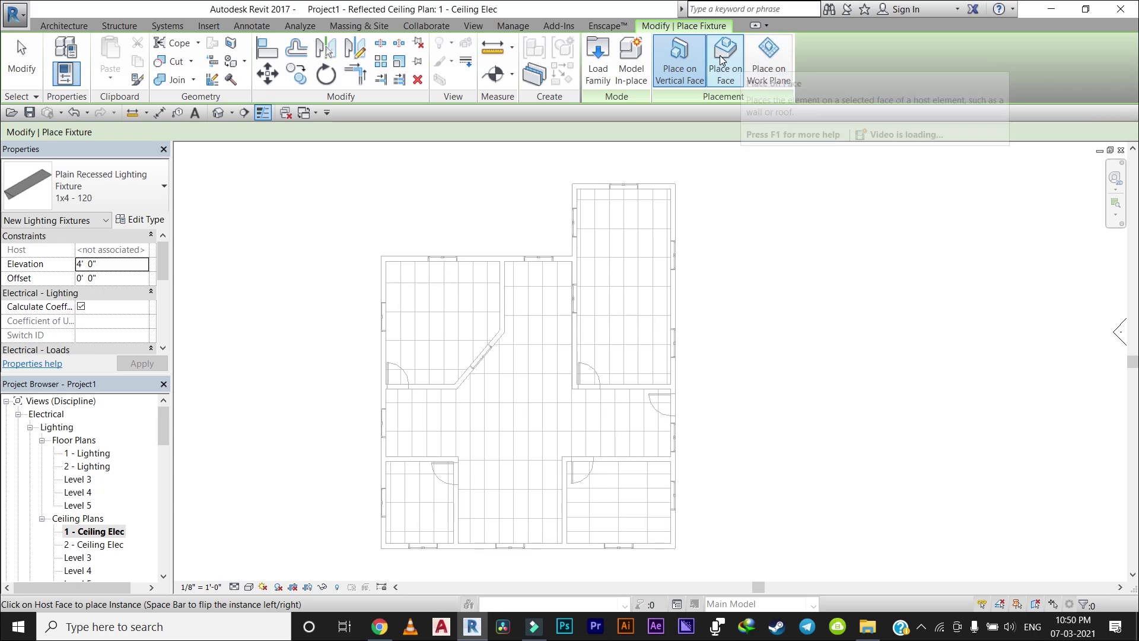
pyautogui.click(722, 60)
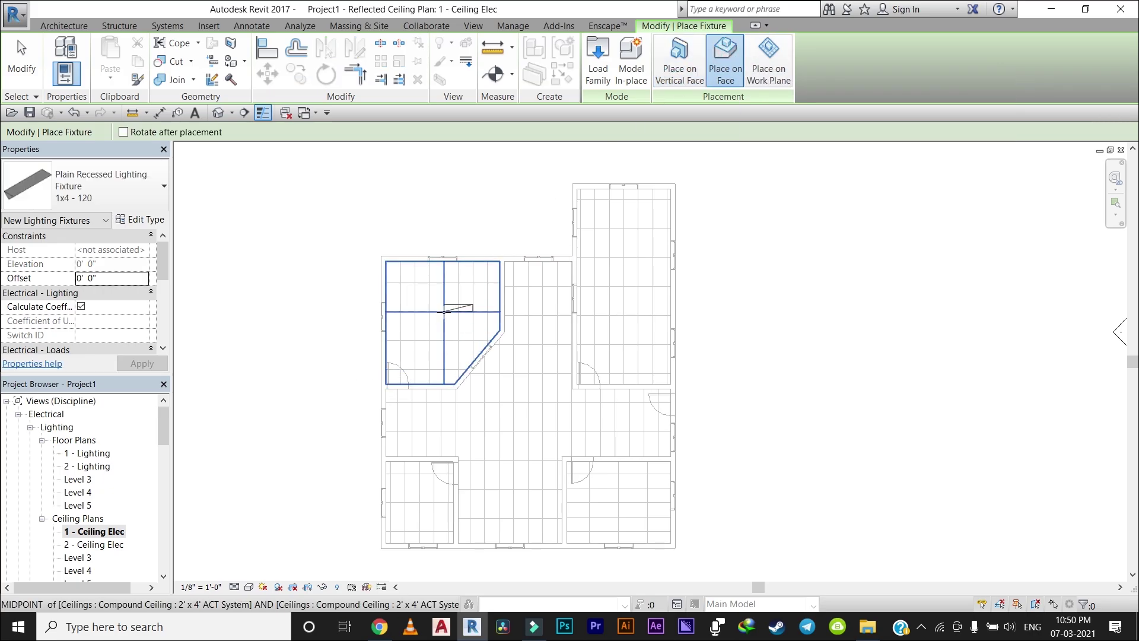
pyautogui.scroll(2, 428, 323)
pyautogui.scroll(2, 428, 324)
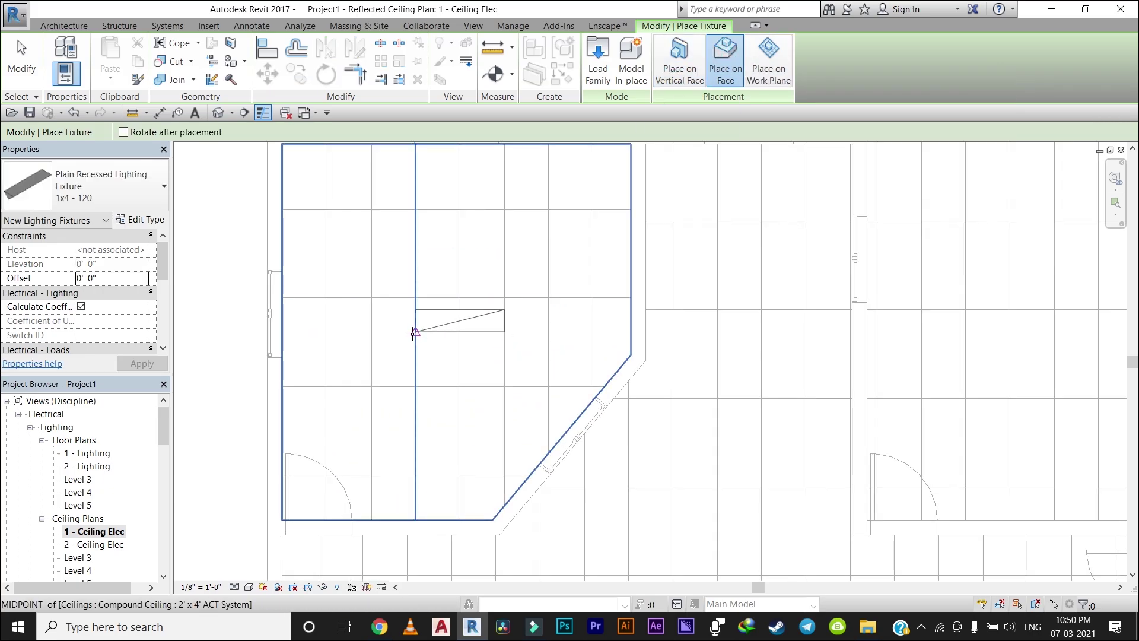
pyautogui.click(409, 309)
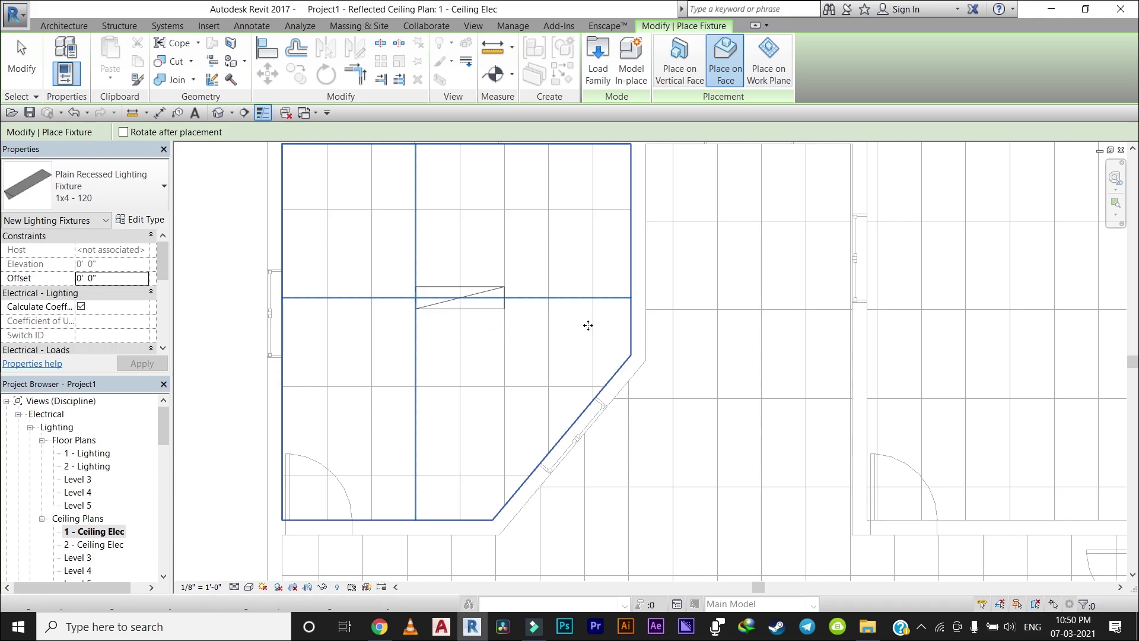
pyautogui.scroll(-1, 587, 325)
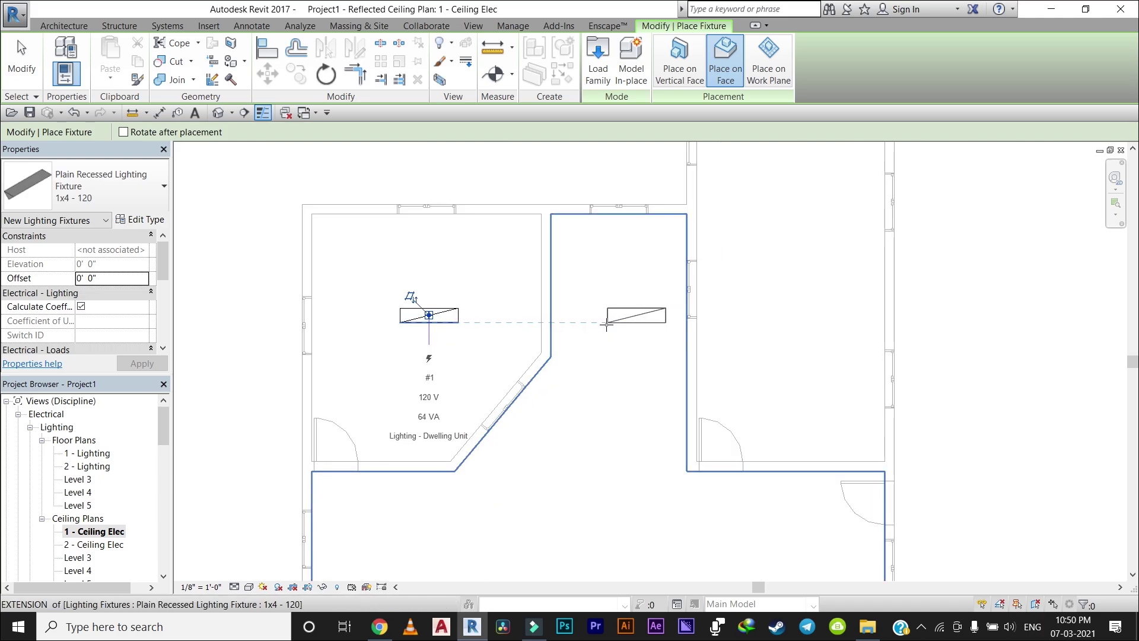
pyautogui.click(599, 323)
pyautogui.scroll(1, 739, 360)
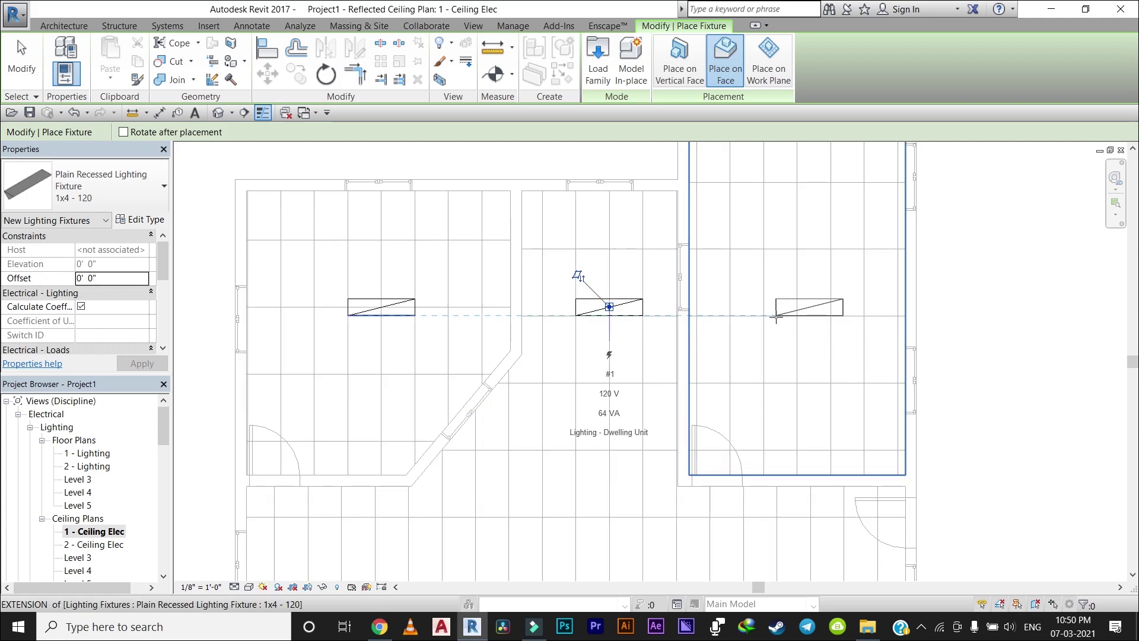
pyautogui.click(778, 316)
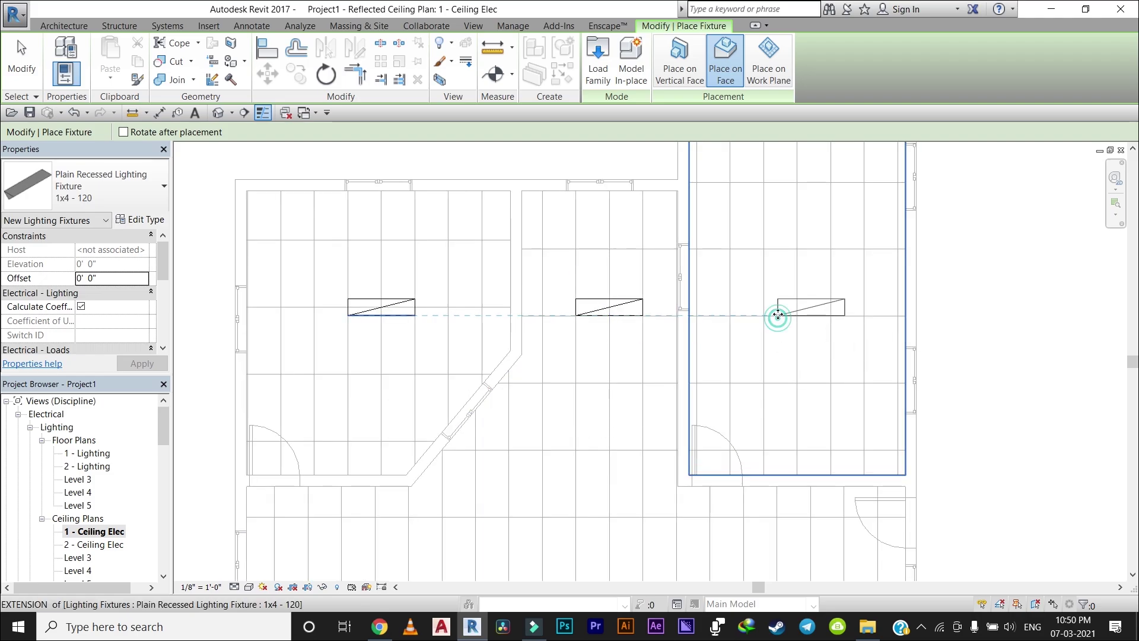
pyautogui.moveTo(764, 273); pyautogui.dragTo(759, 464, button='middle')
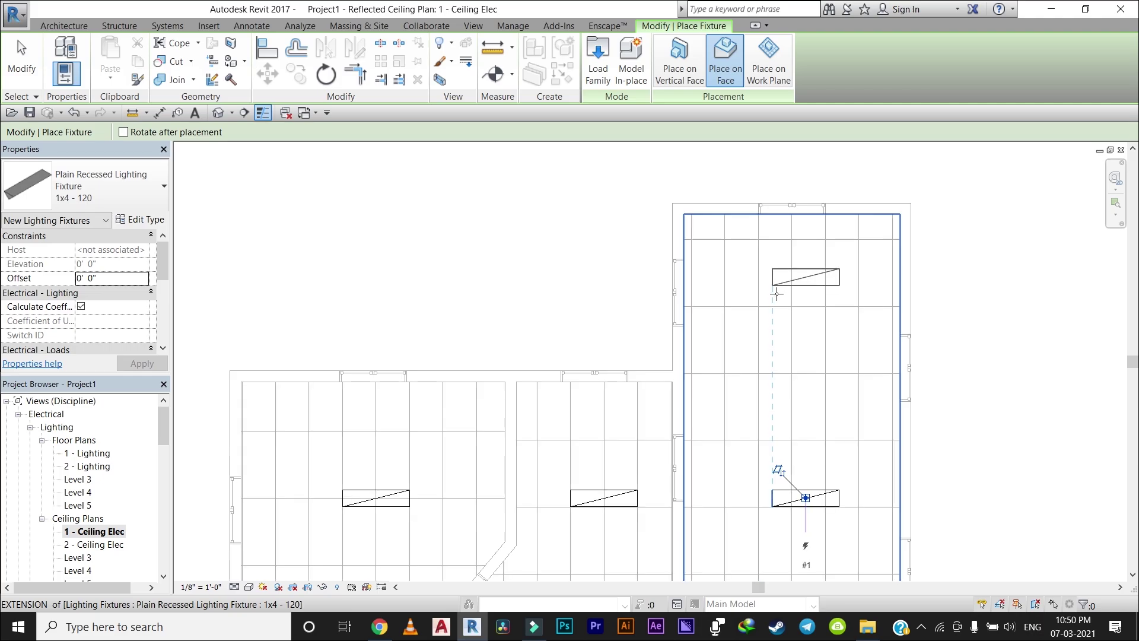
pyautogui.click(774, 319)
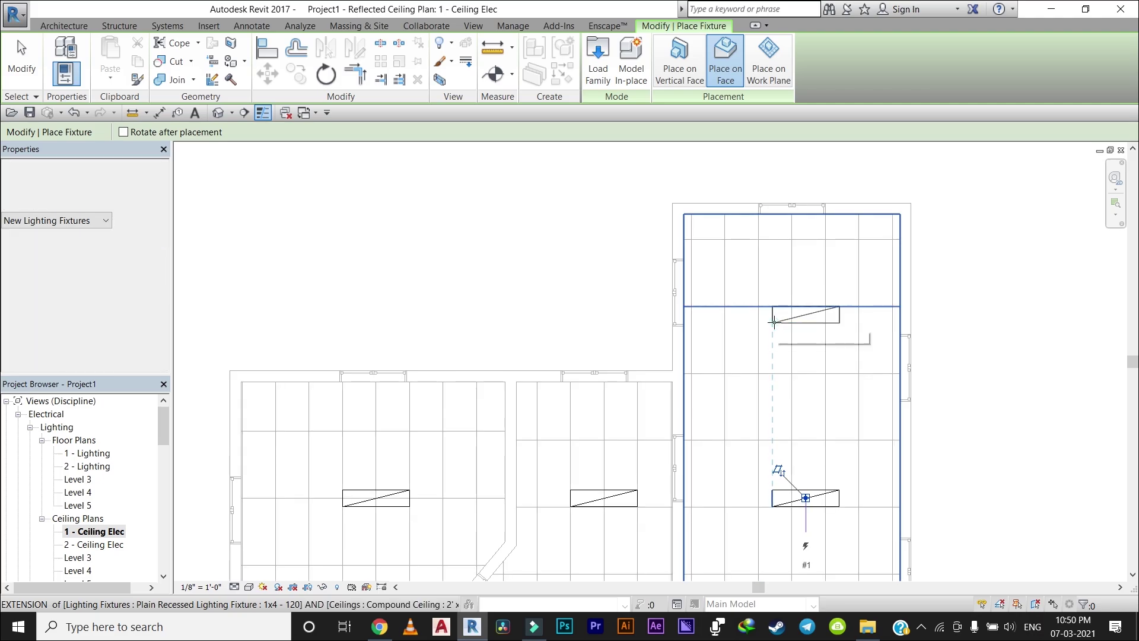
# Step: Add 1x4 fixtures to the central room's left arm, middle and right arm, and the lower-right room
pyautogui.scroll(-3, 781, 384)
pyautogui.moveTo(791, 291); pyautogui.dragTo(705, 332, button='middle')
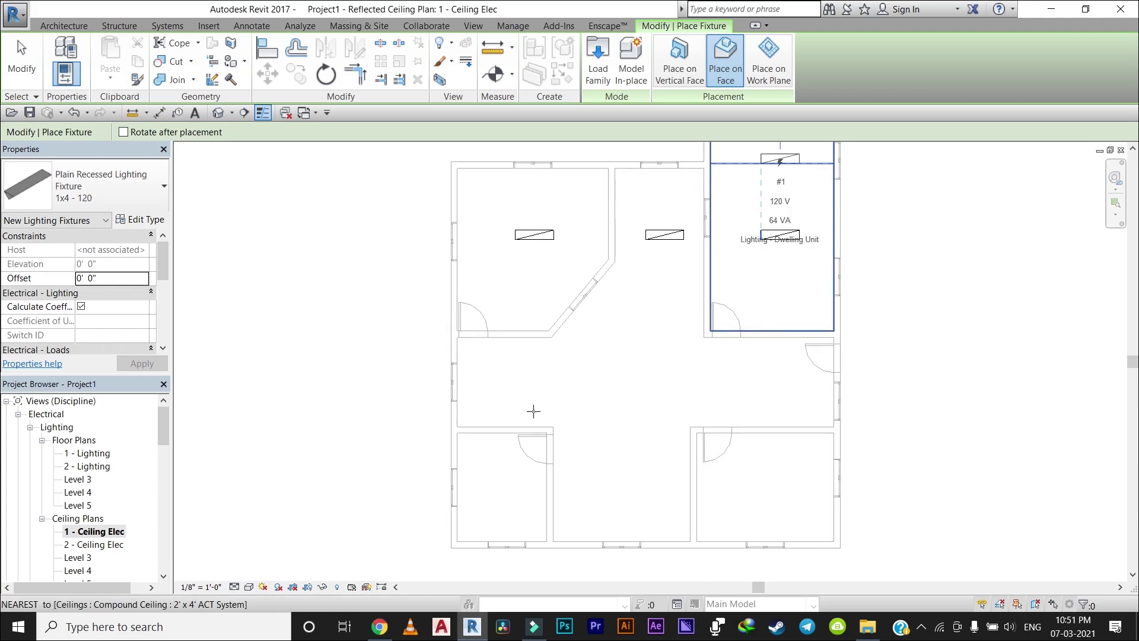
pyautogui.scroll(3, 532, 478)
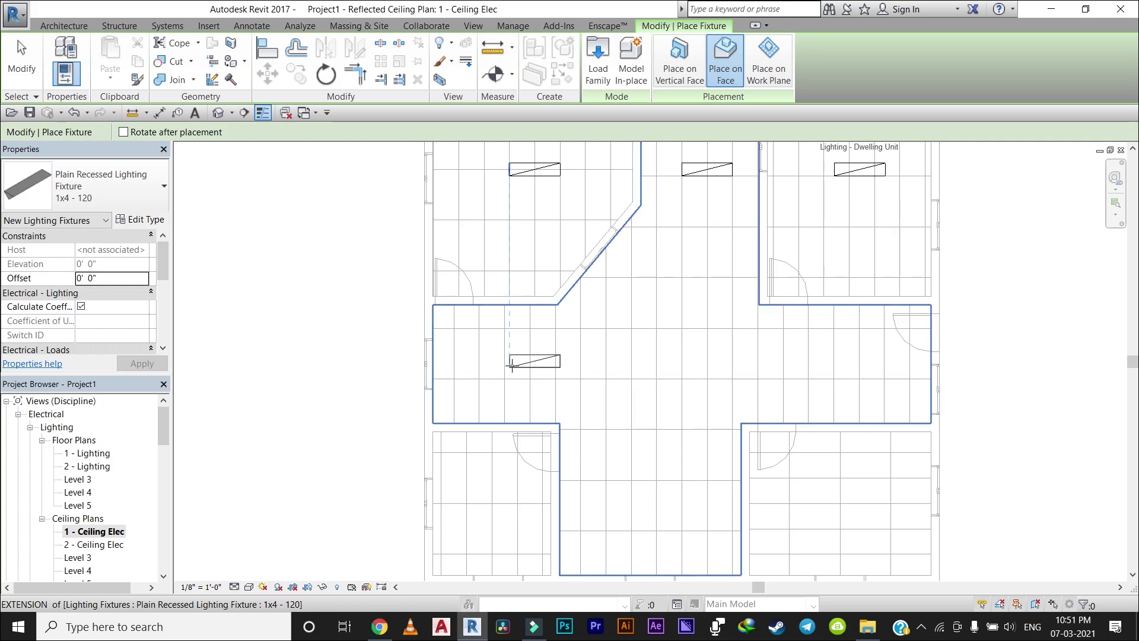
pyautogui.click(511, 363)
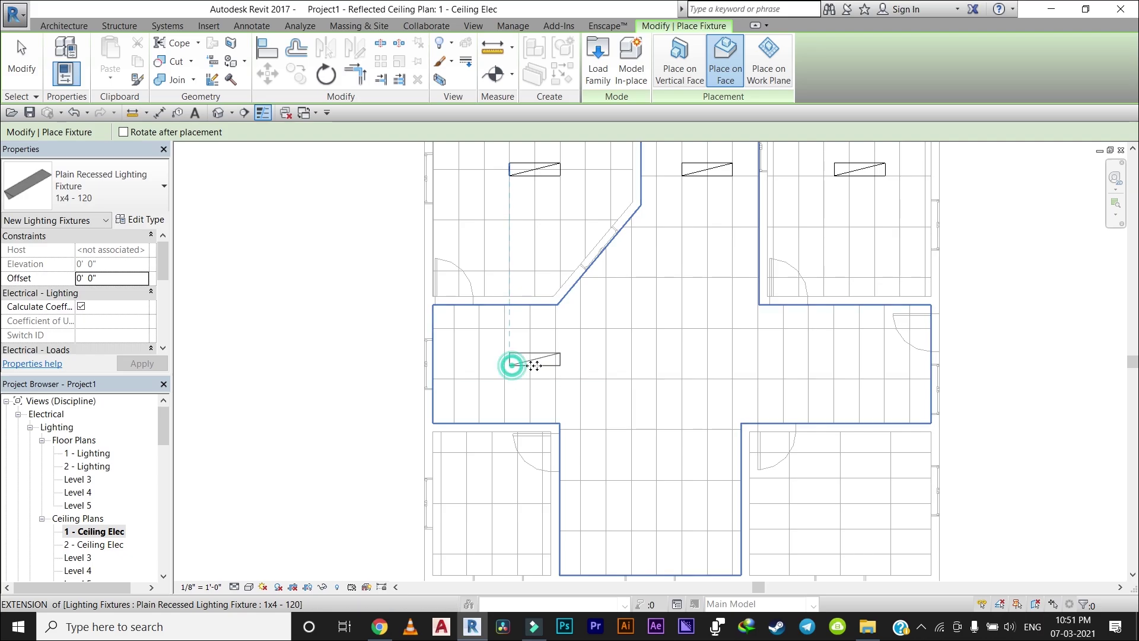
pyautogui.click(655, 369)
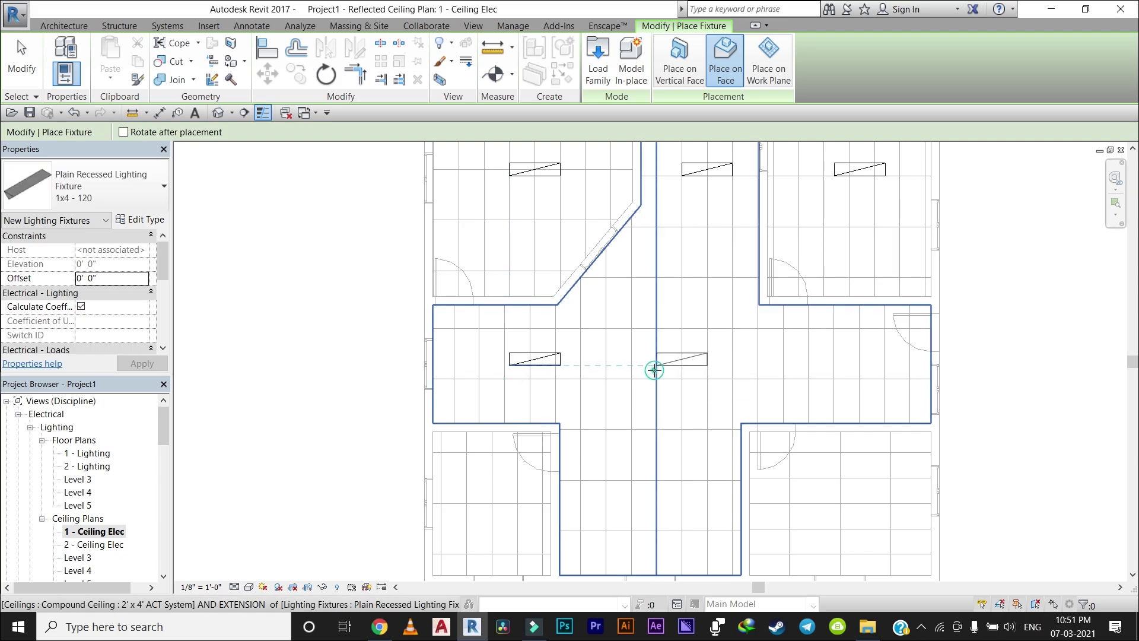
pyautogui.click(834, 367)
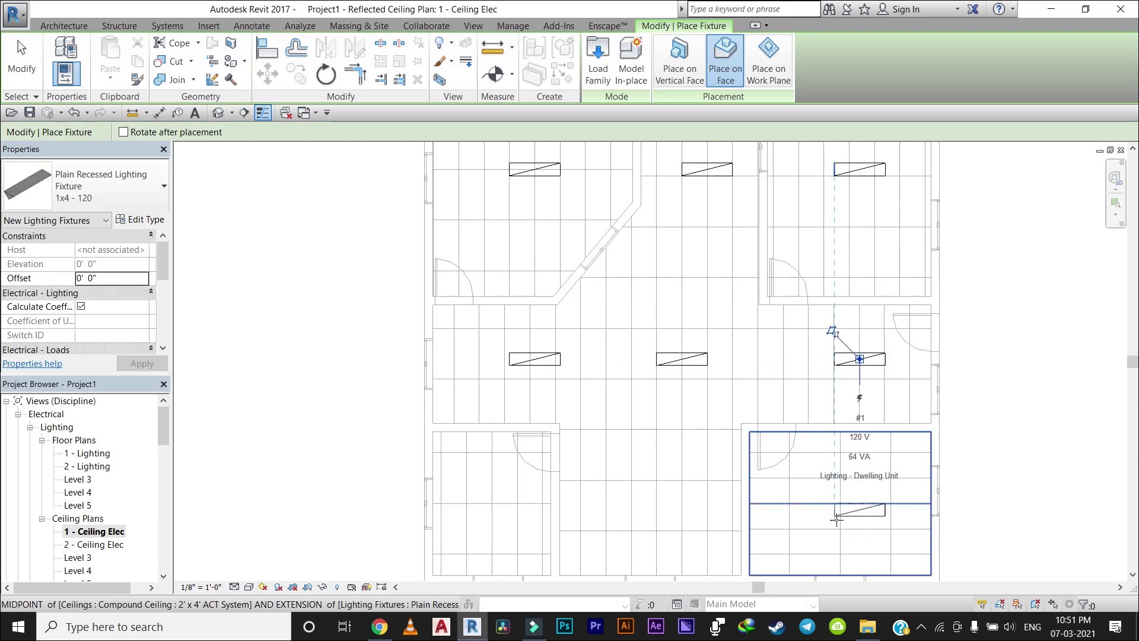
pyautogui.click(836, 508)
# Step: Place 1x4 fixtures in the lower-left and lower-middle rooms, then end fixture placement
pyautogui.scroll(2, 836, 508)
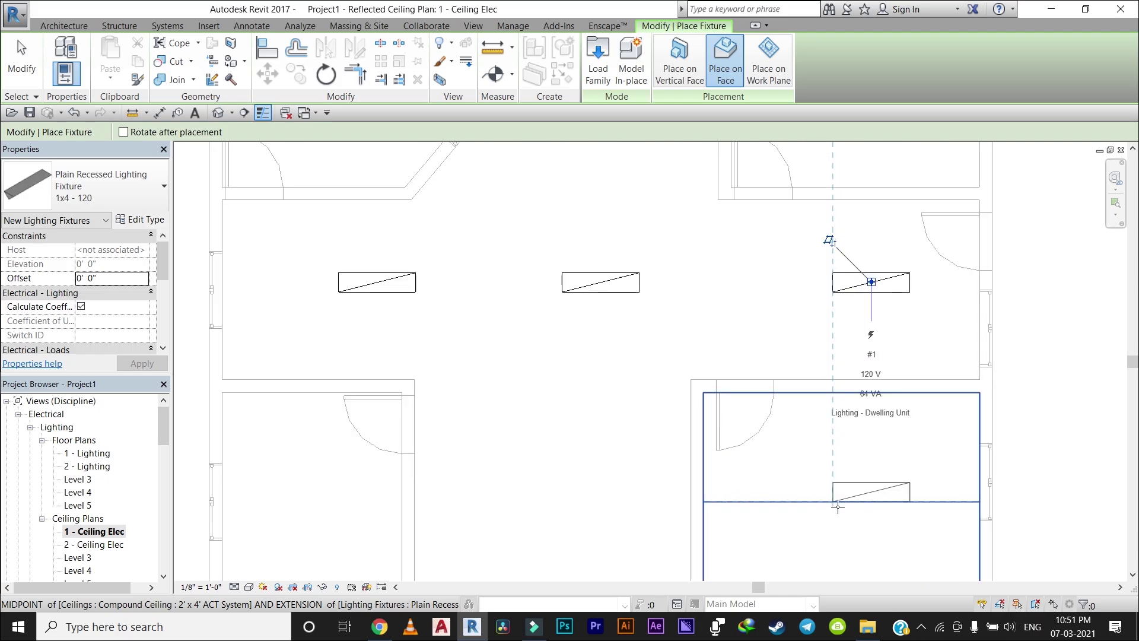
pyautogui.scroll(1, 836, 508)
pyautogui.scroll(-3, 729, 493)
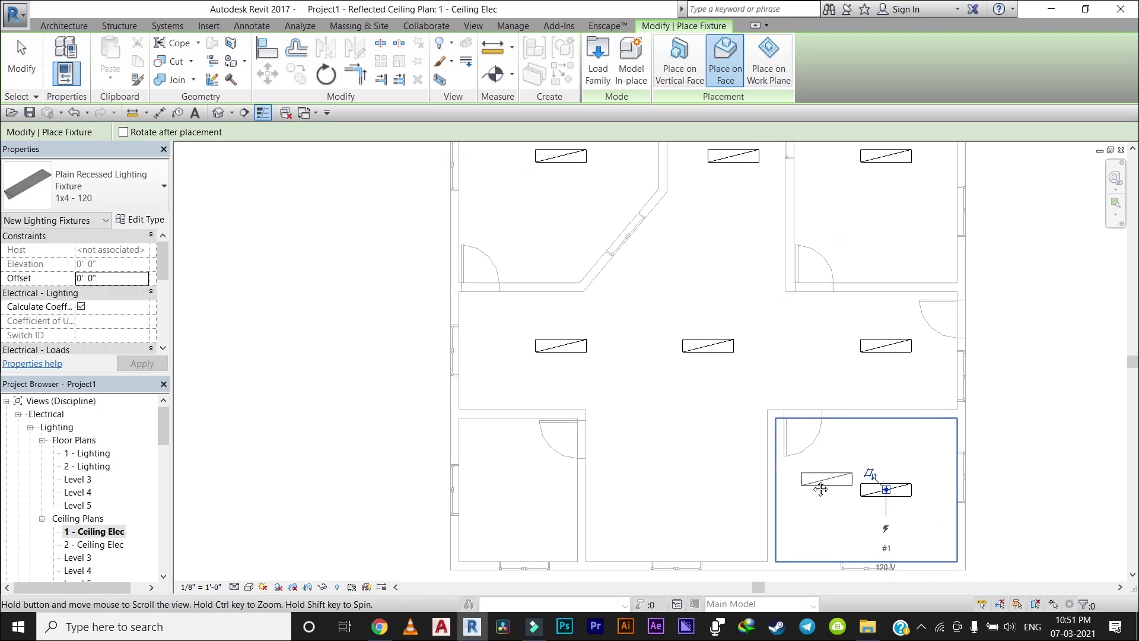
pyautogui.scroll(3, 533, 491)
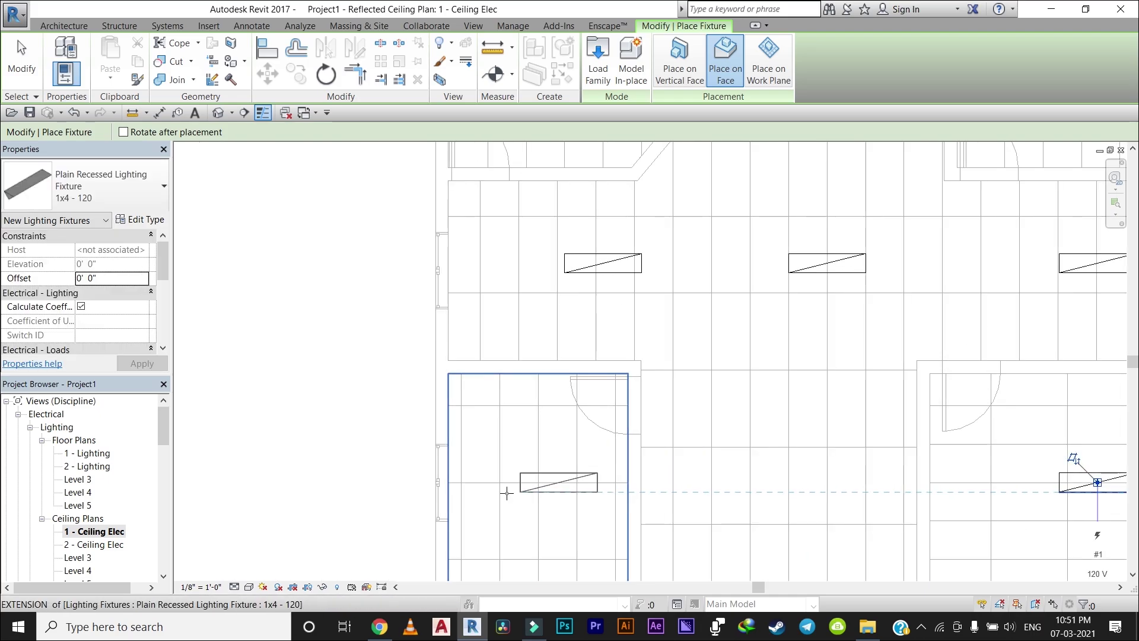
pyautogui.click(503, 492)
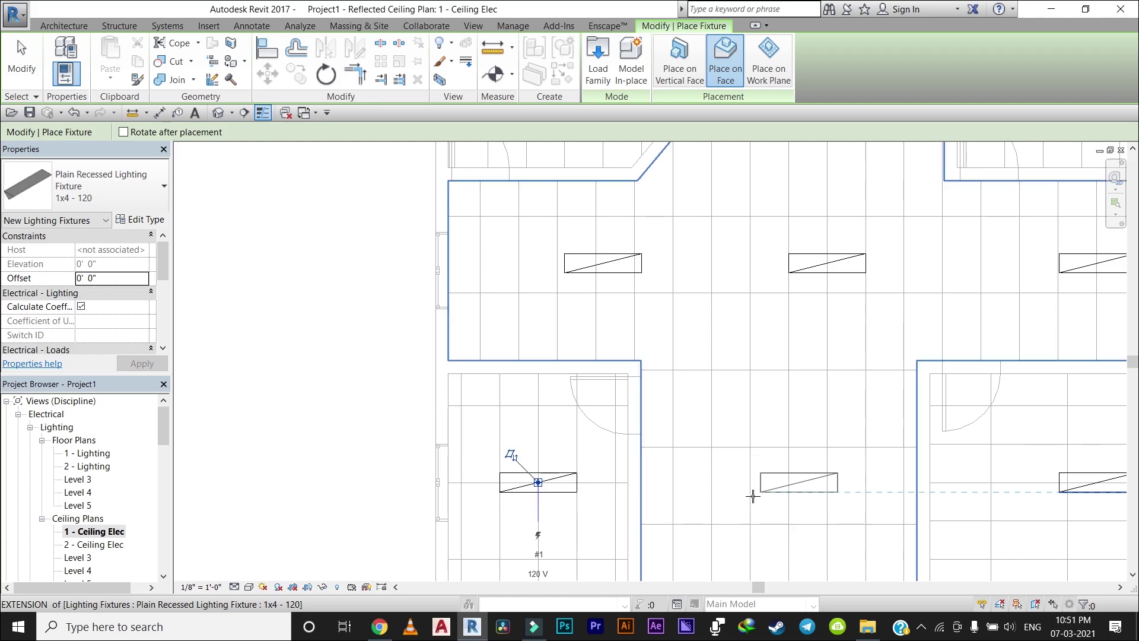
pyautogui.click(746, 437)
pyautogui.scroll(-3, 746, 437)
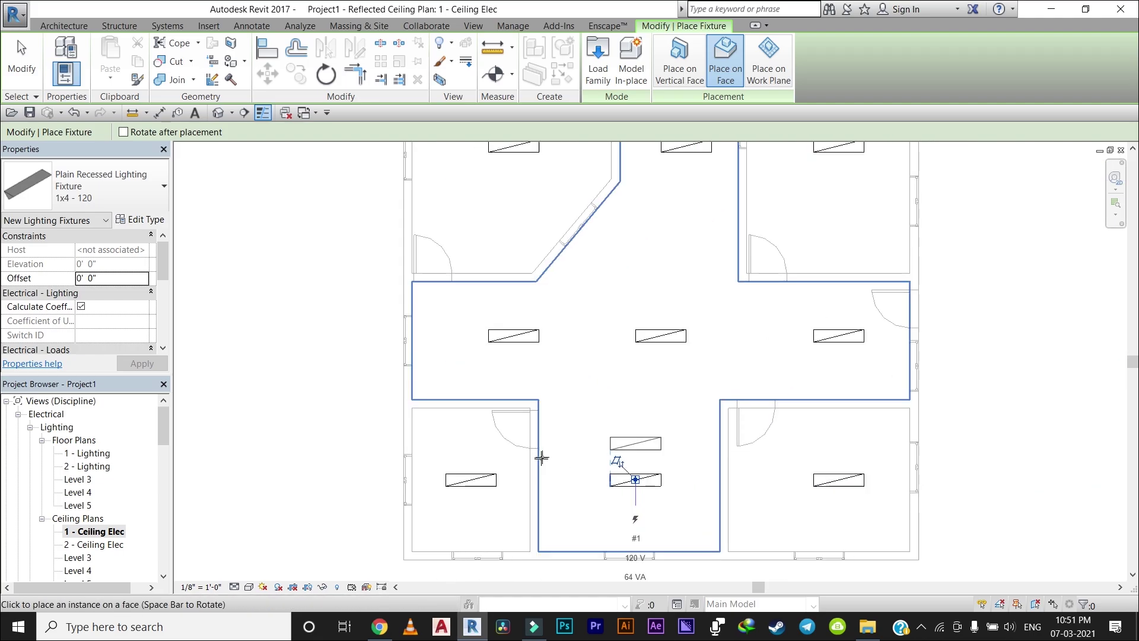
pyautogui.scroll(2, 541, 458)
pyautogui.press('Escape')
pyautogui.press('Escape')
pyautogui.scroll(-2, 547, 456)
pyautogui.scroll(4, 373, 432)
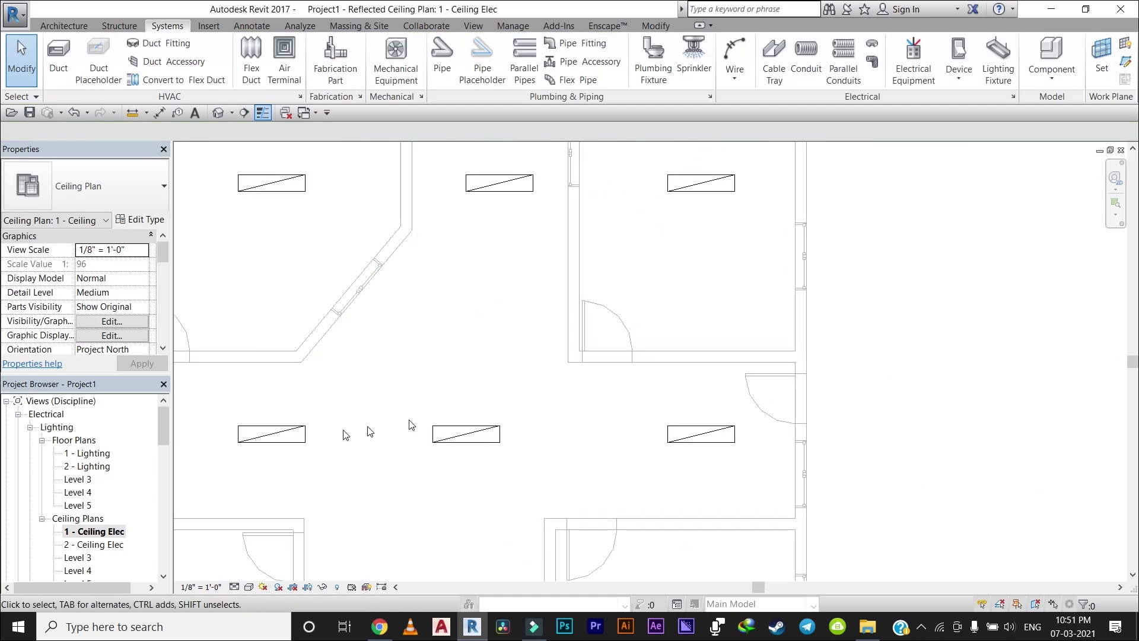
# Step: In 1 - Lighting, place a Panelboard 208V MLO 100 A against a wall
pyautogui.doubleClick(95, 453)
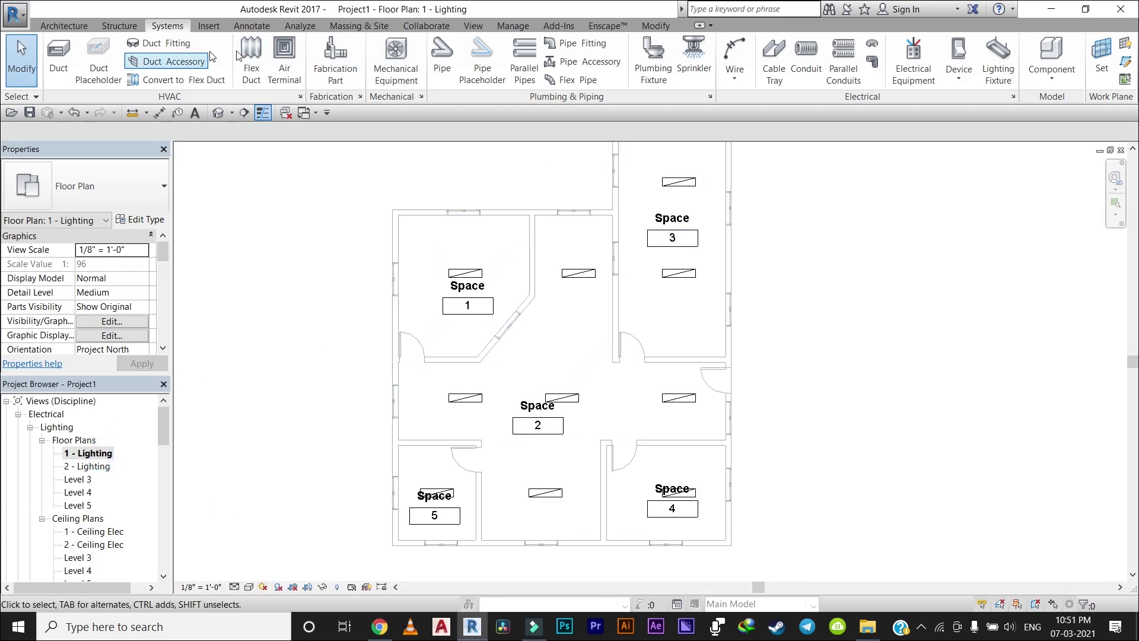
pyautogui.click(918, 72)
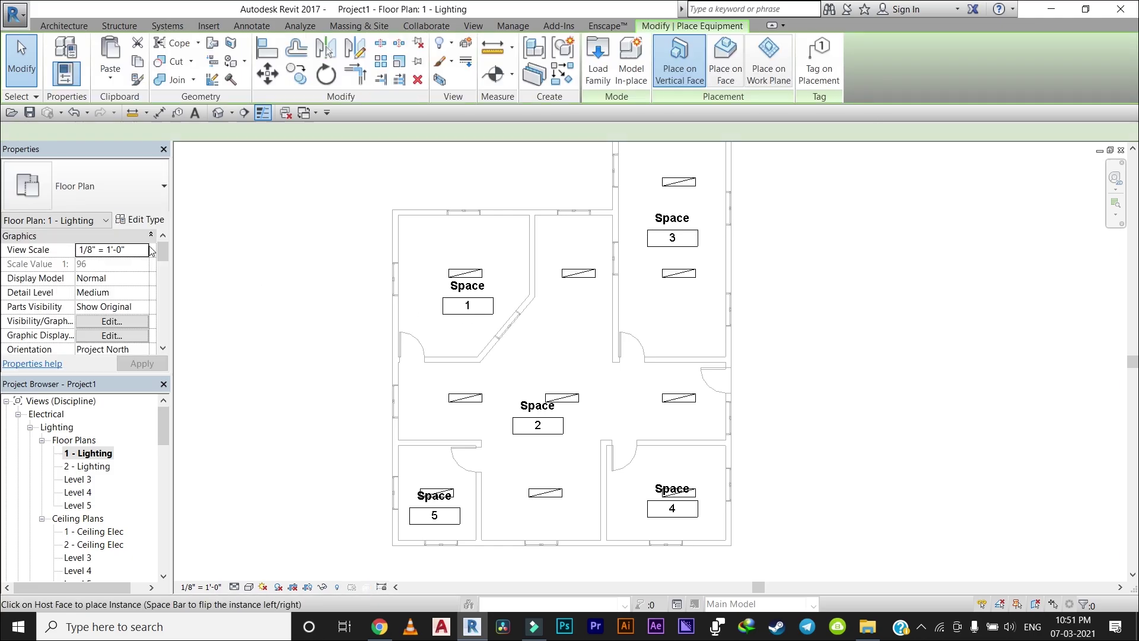
pyautogui.click(117, 190)
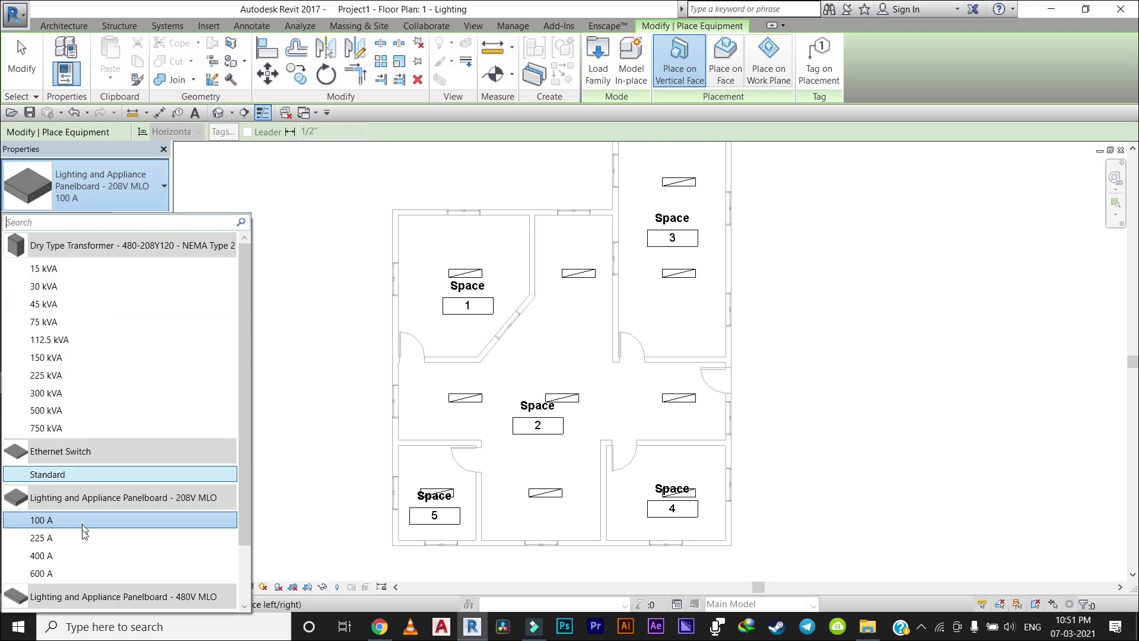
pyautogui.click(92, 523)
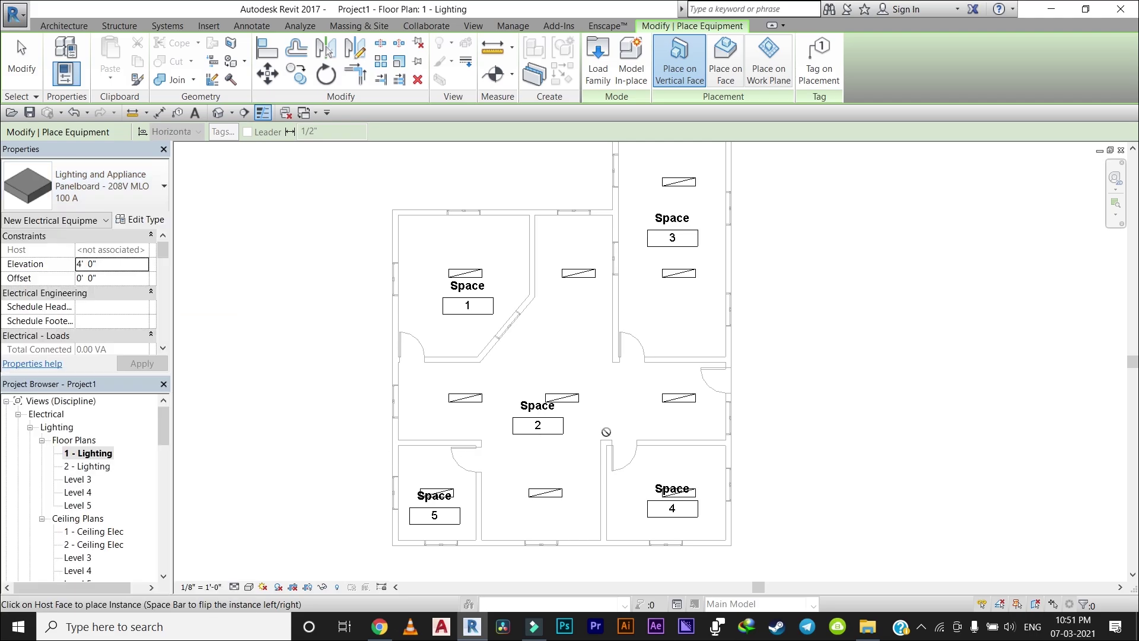
pyautogui.scroll(1, 667, 390)
pyautogui.scroll(3, 664, 390)
pyautogui.scroll(2, 661, 389)
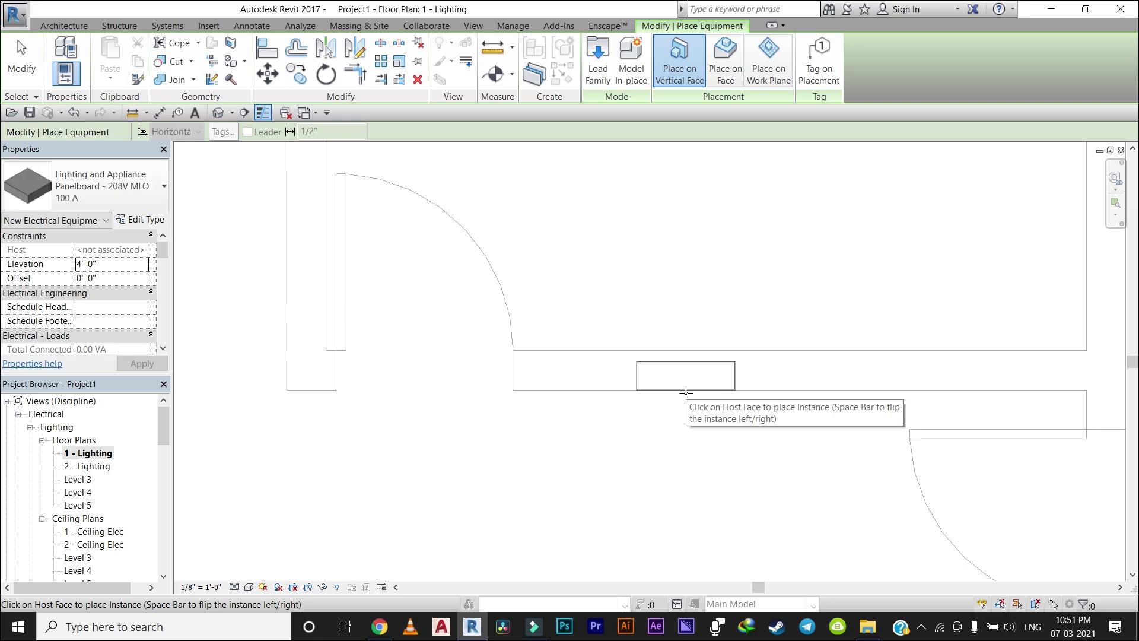
pyautogui.click(682, 389)
pyautogui.press('Escape')
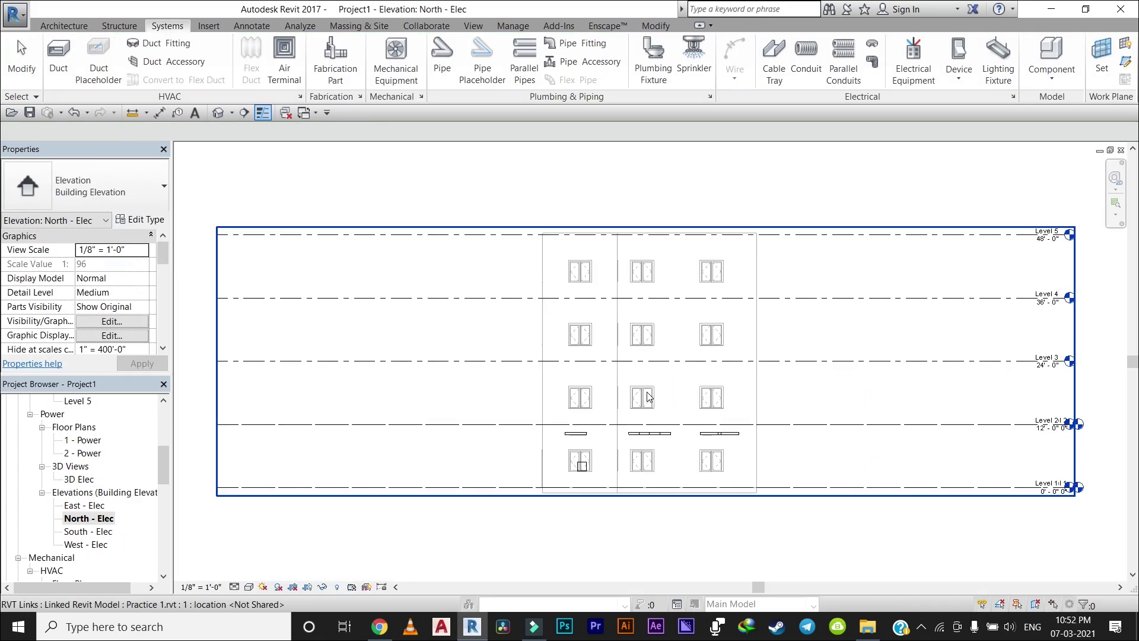
# Step: Start a 1" conduit from the panelboard's face connector in North - Elec
pyautogui.scroll(5, 590, 425)
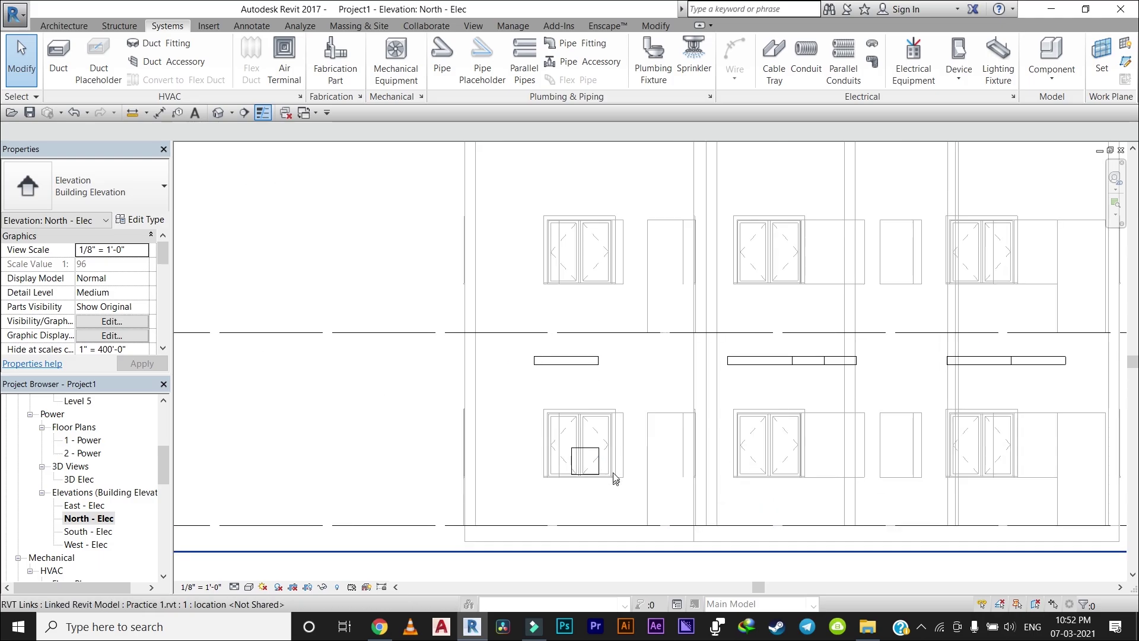
pyautogui.scroll(-2, 519, 360)
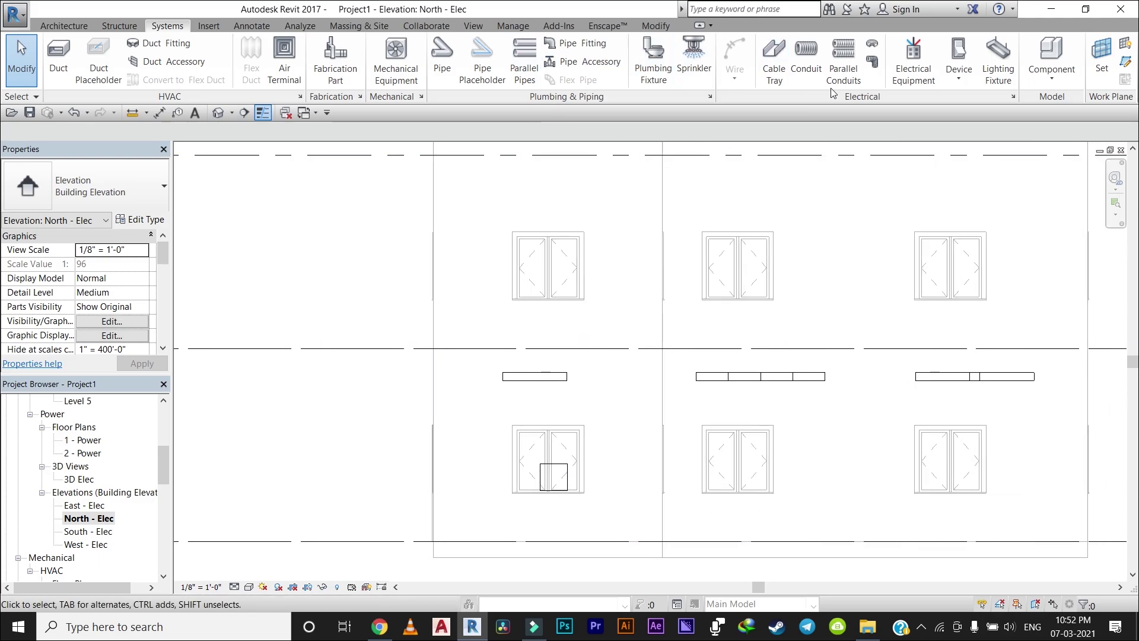
pyautogui.scroll(4, 645, 339)
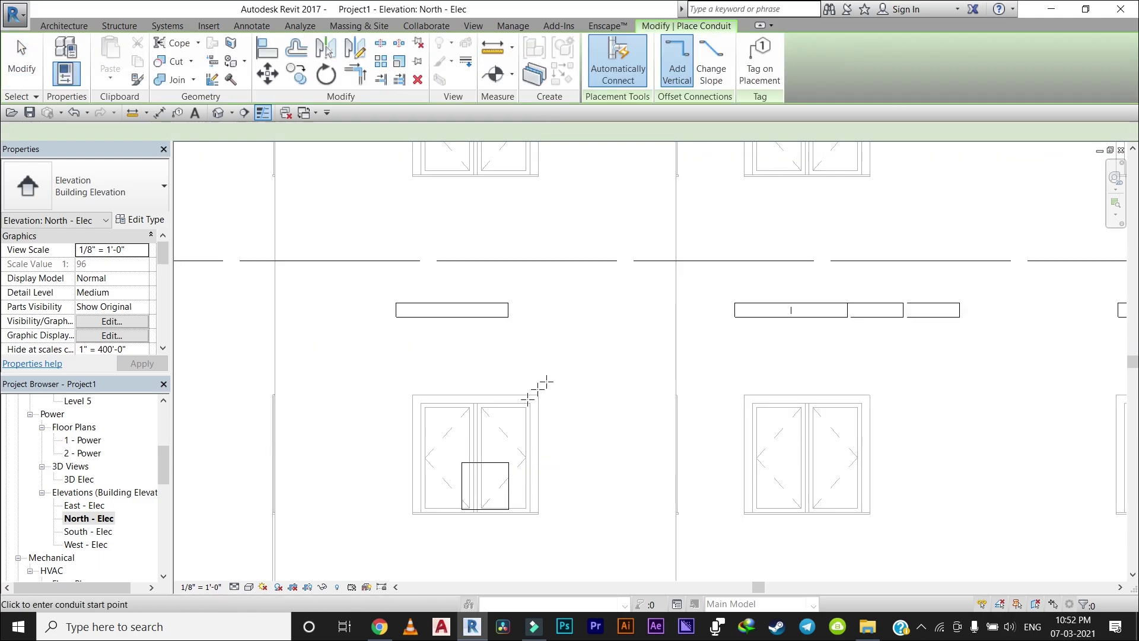
pyautogui.scroll(2, 486, 446)
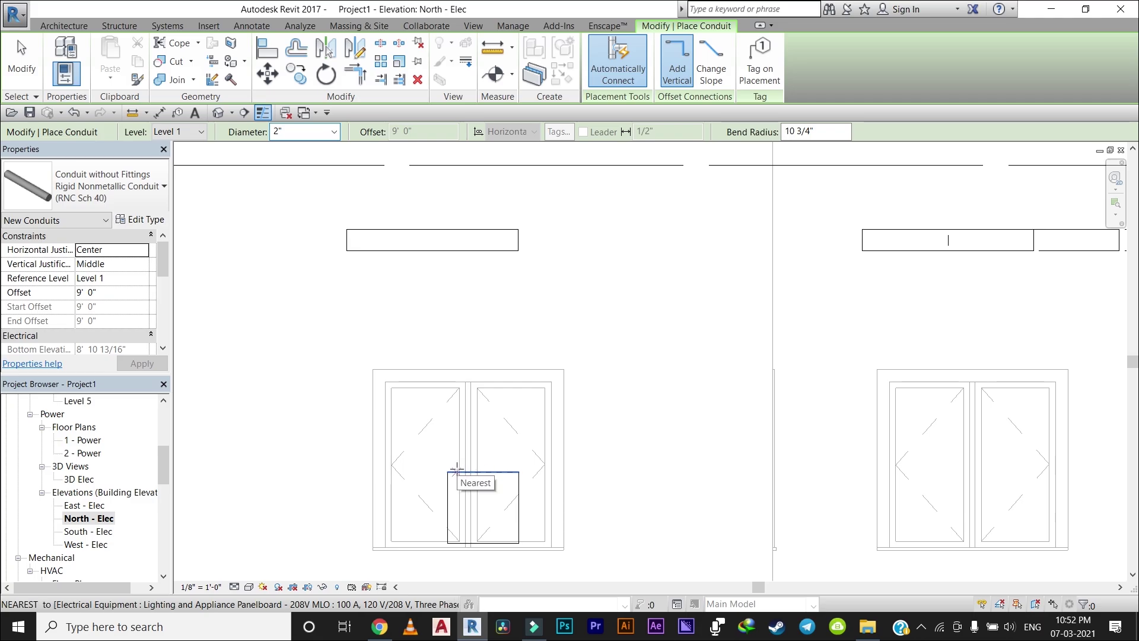
pyautogui.click(461, 439)
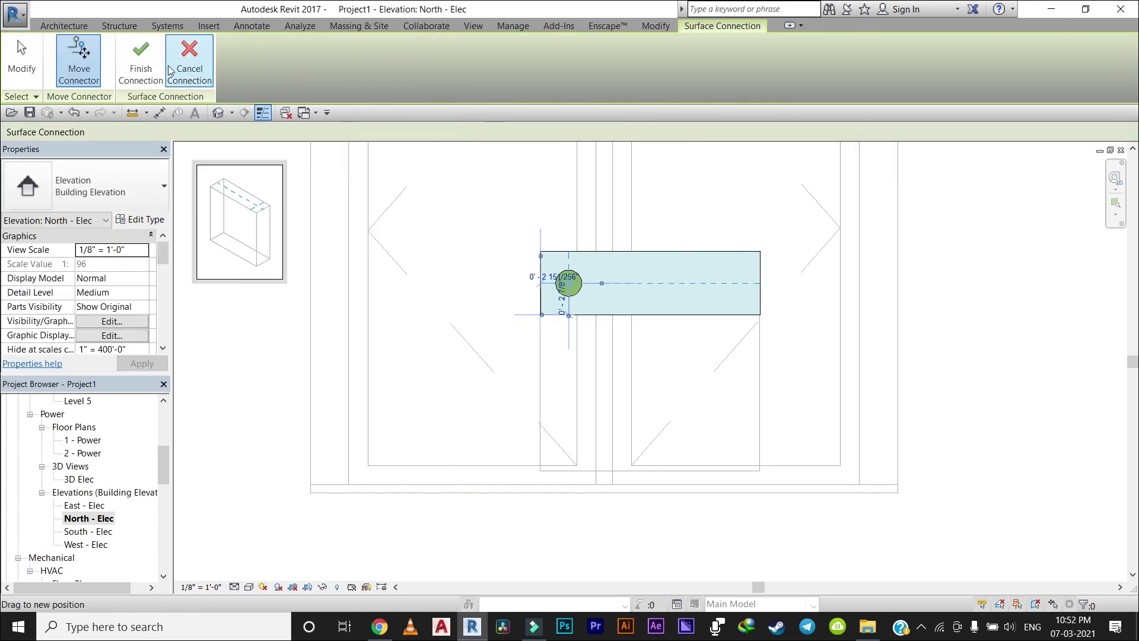
pyautogui.click(144, 70)
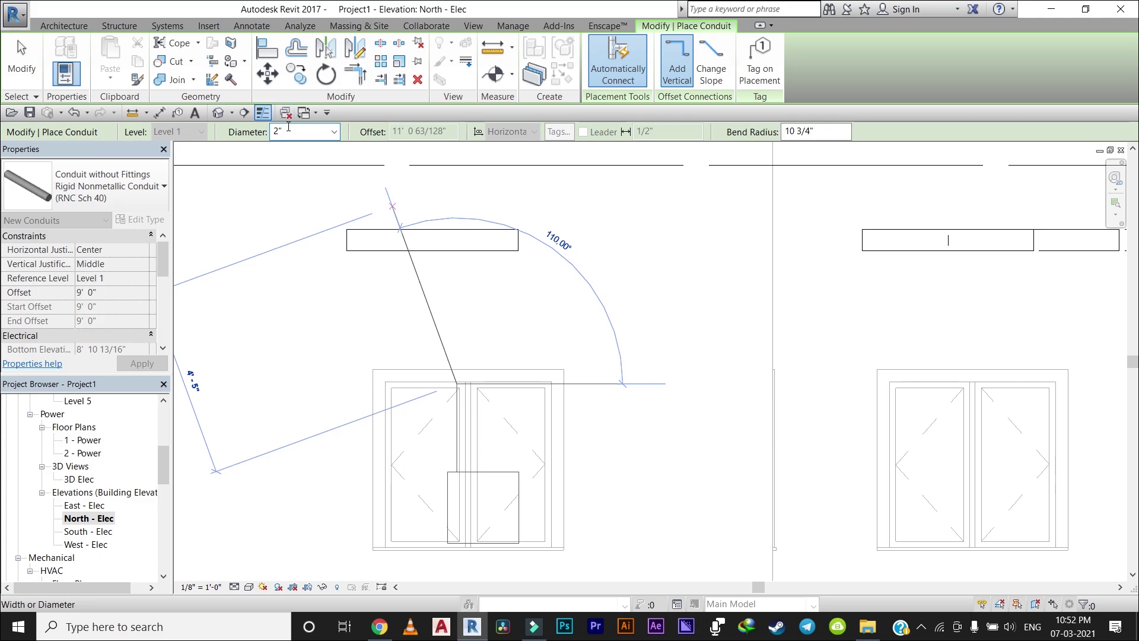
pyautogui.click(334, 131)
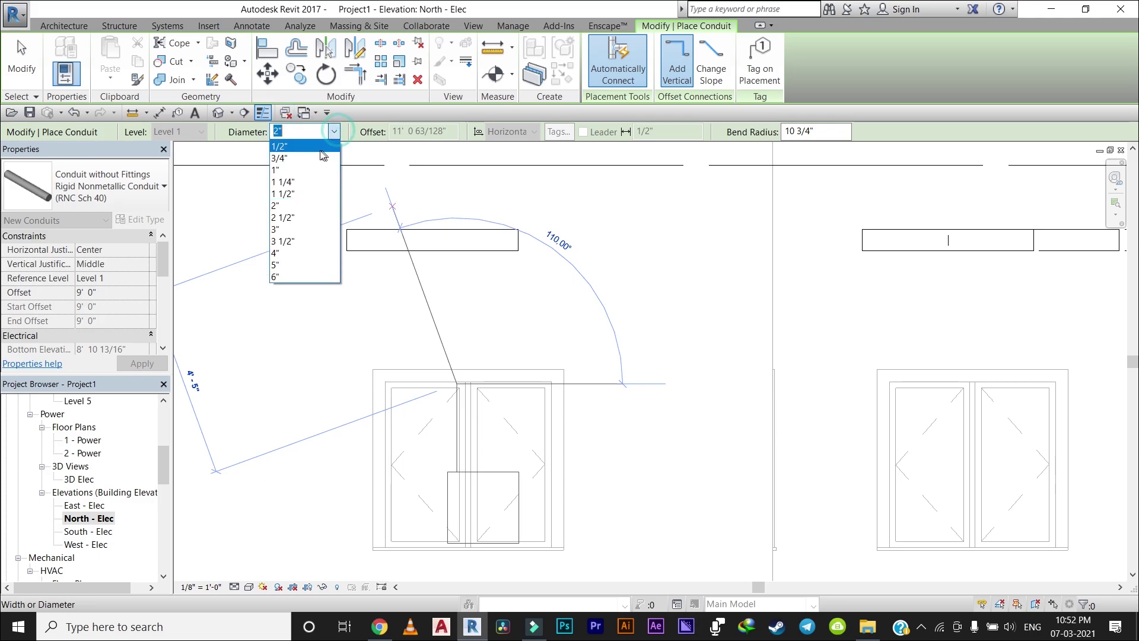
pyautogui.click(300, 167)
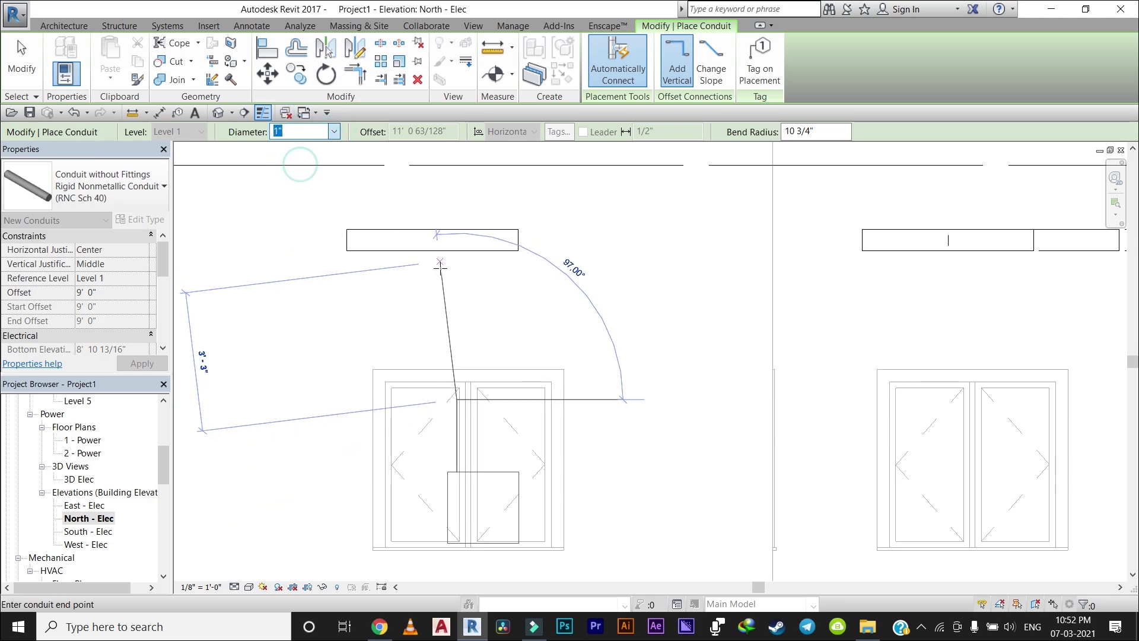
# Step: Run the conduit vertically up to the fixture at 10' 8" and stop drawing
pyautogui.scroll(1, 458, 336)
pyautogui.scroll(1, 459, 336)
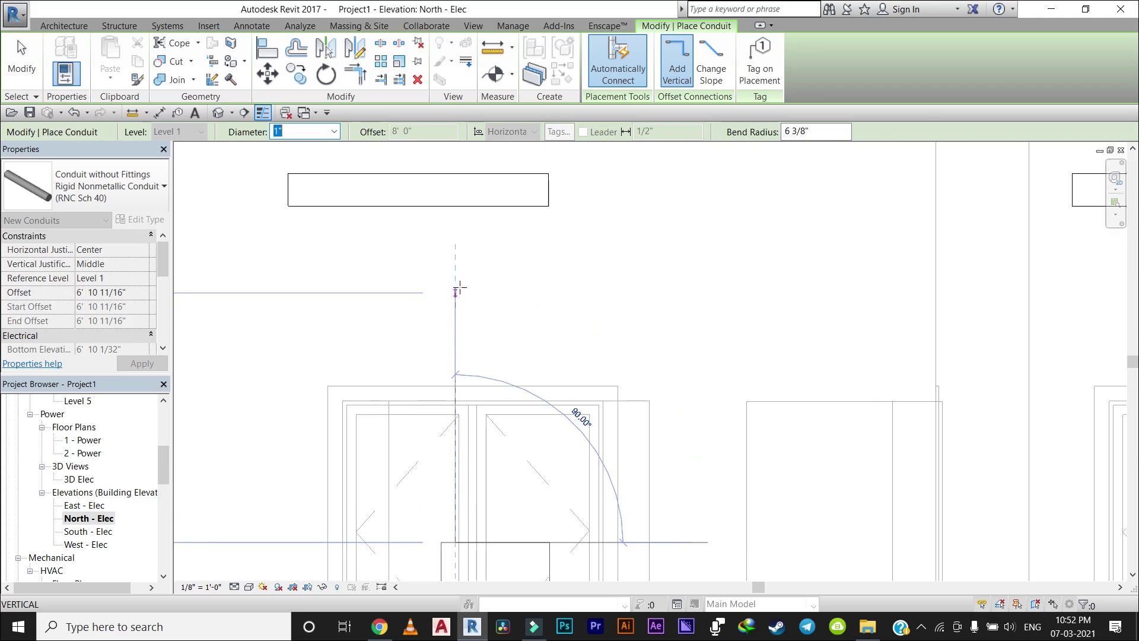
pyautogui.scroll(-1, 453, 243)
pyautogui.moveTo(460, 229); pyautogui.dragTo(460, 299, button='middle')
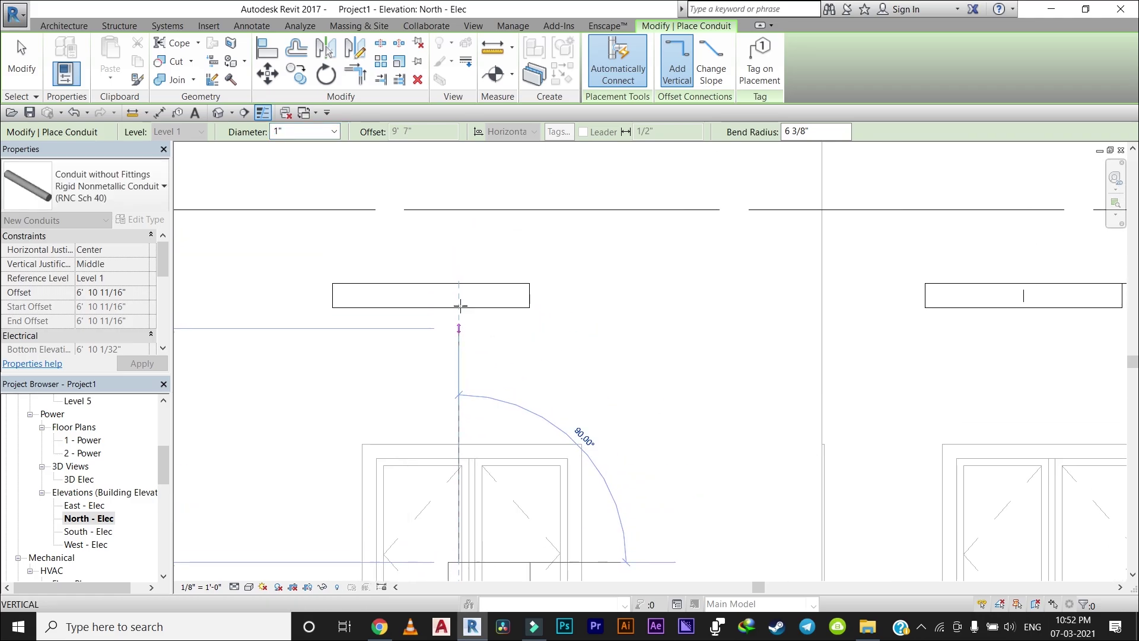
pyautogui.scroll(2, 460, 294)
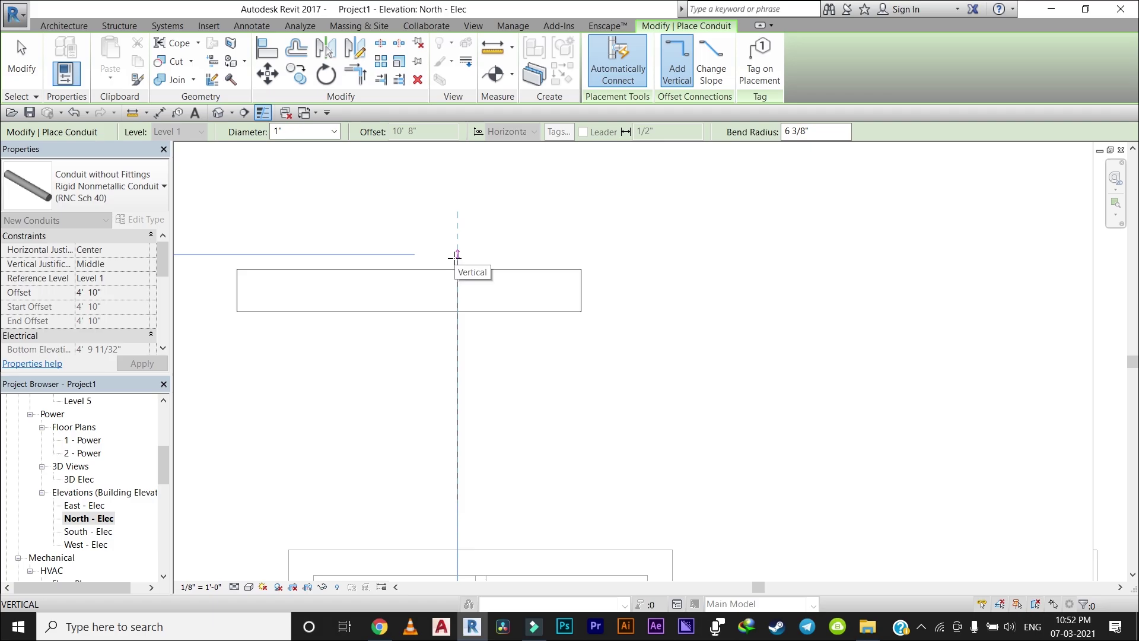
pyautogui.click(456, 255)
pyautogui.rightClick(447, 221)
pyautogui.click(477, 229)
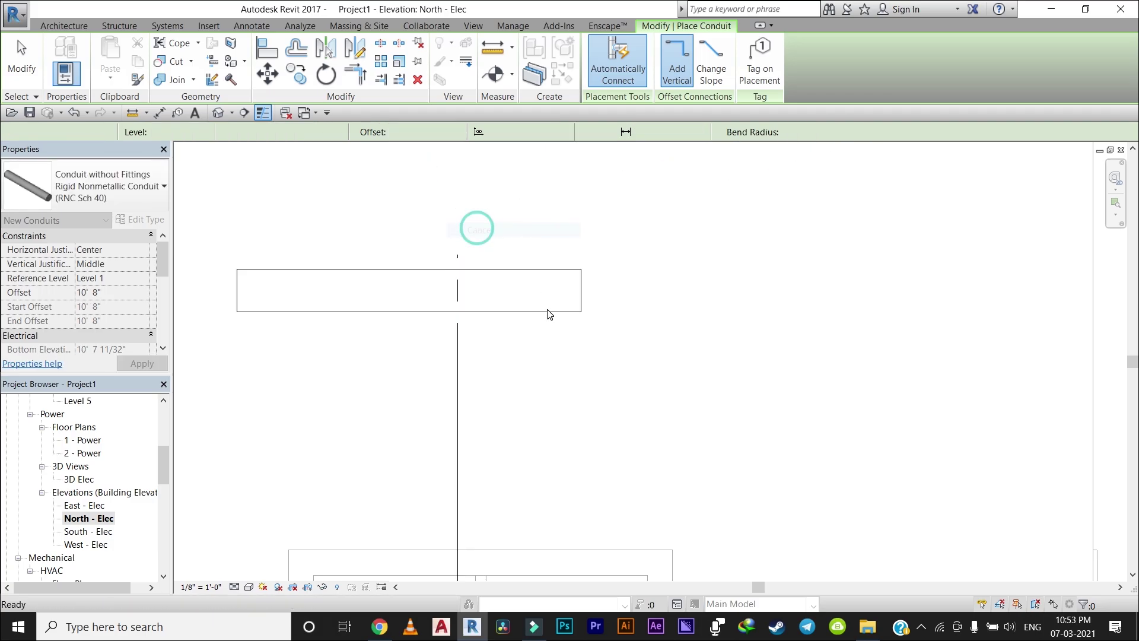
pyautogui.scroll(-2, 547, 312)
pyautogui.scroll(-3, 543, 318)
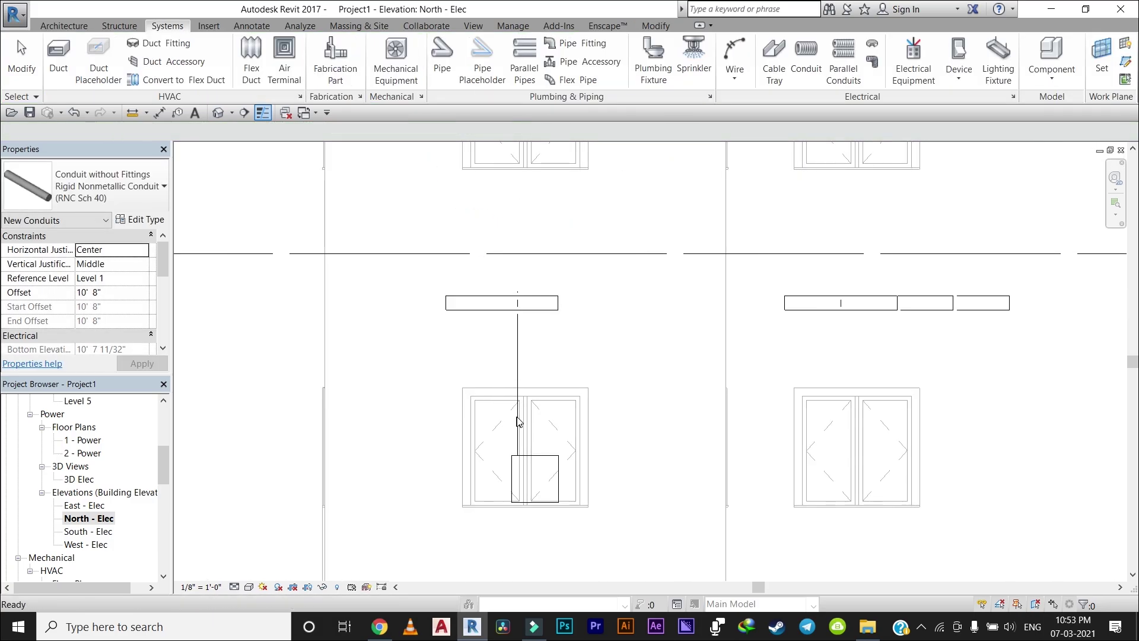
pyautogui.press('Escape')
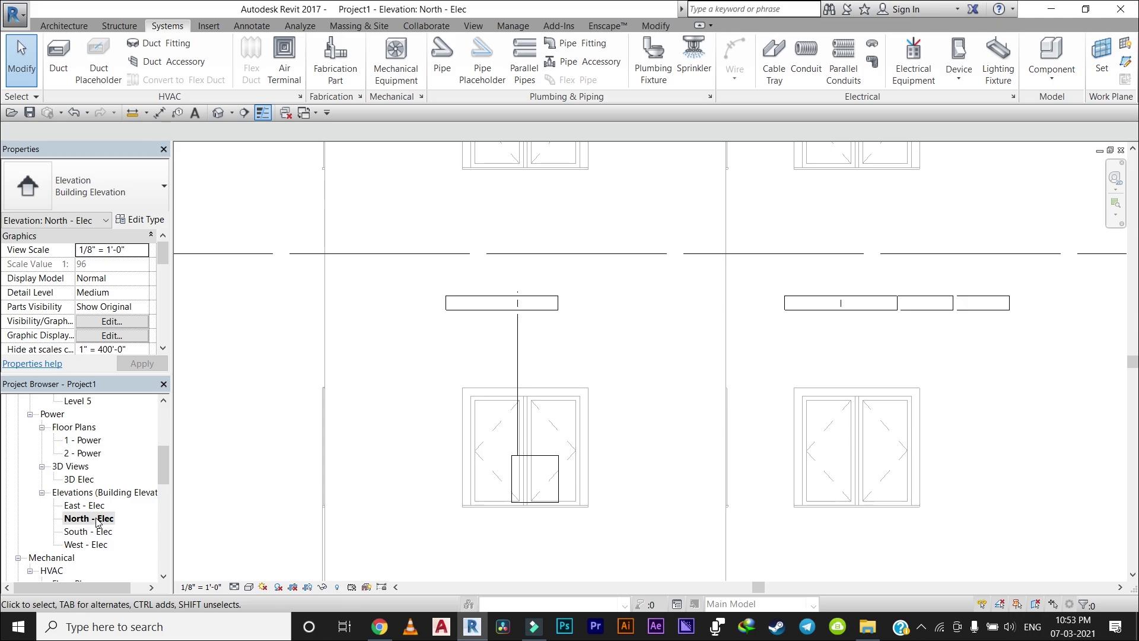
pyautogui.scroll(2, 95, 455)
# Step: Open the 1 - Ceiling Elec plan and set its detail level to Fine
pyautogui.scroll(1, 94, 454)
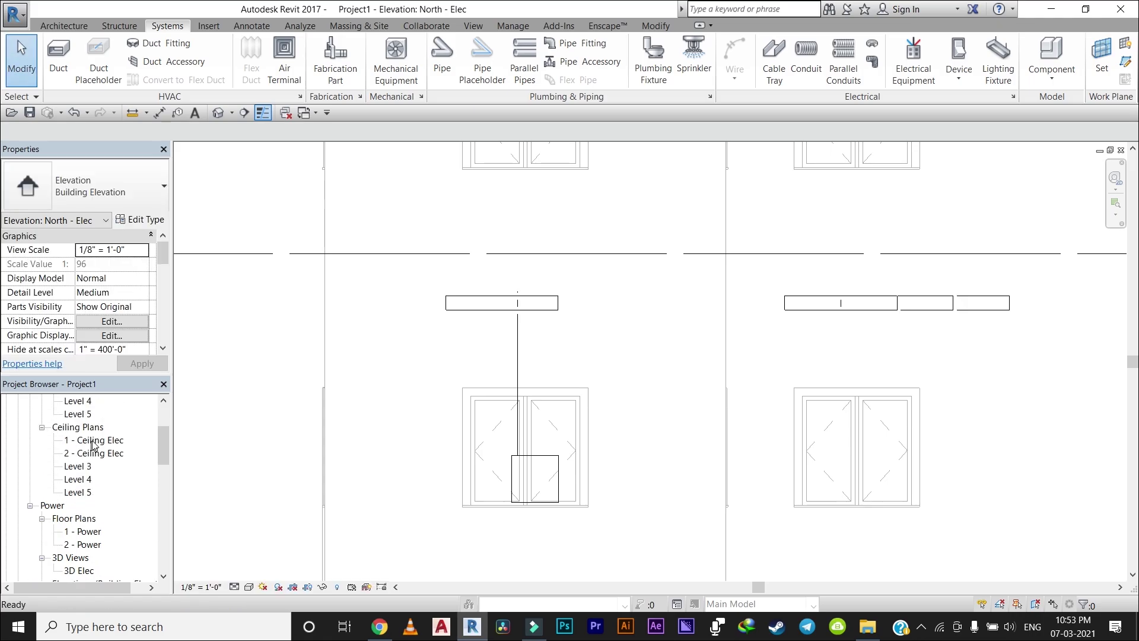
pyautogui.doubleClick(95, 440)
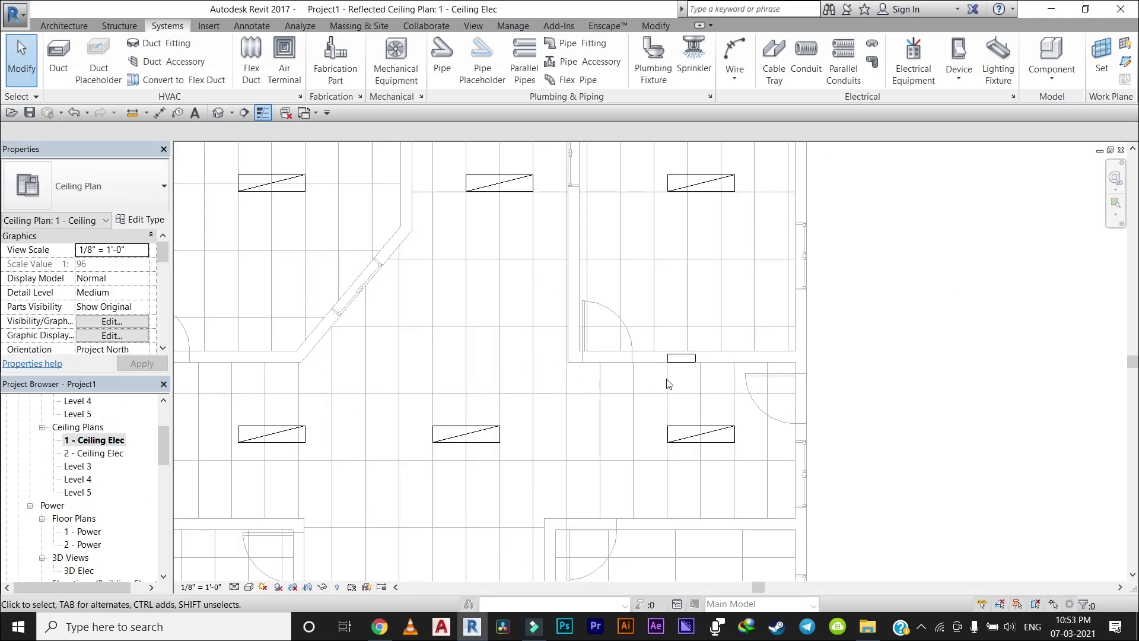
pyautogui.scroll(2, 702, 435)
pyautogui.moveTo(526, 448); pyautogui.dragTo(457, 444, button='middle')
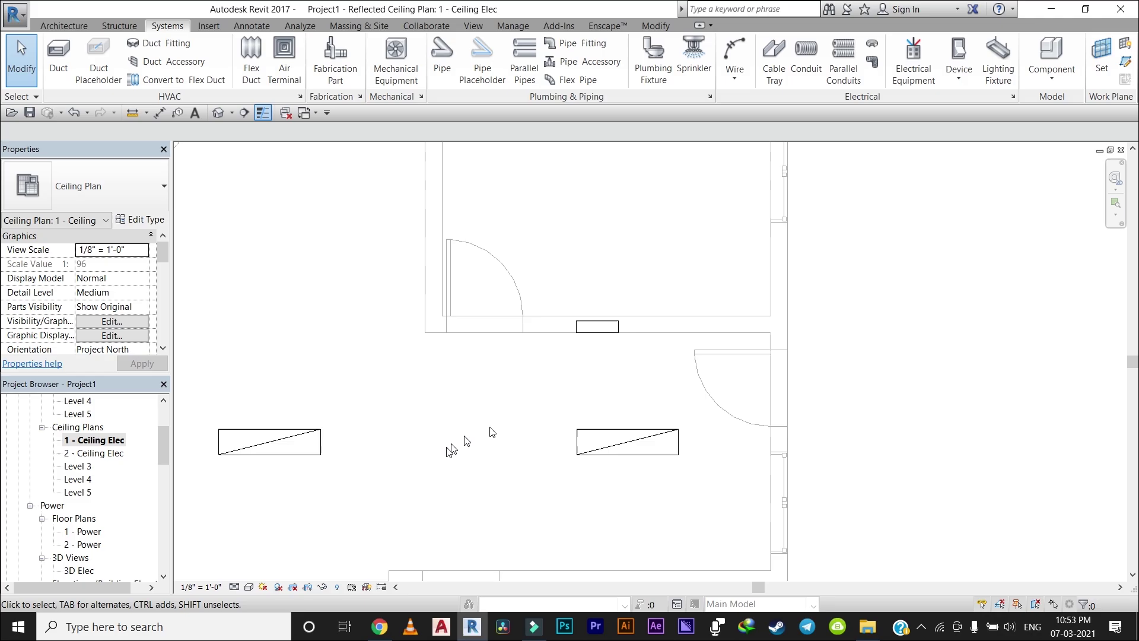
pyautogui.click(233, 586)
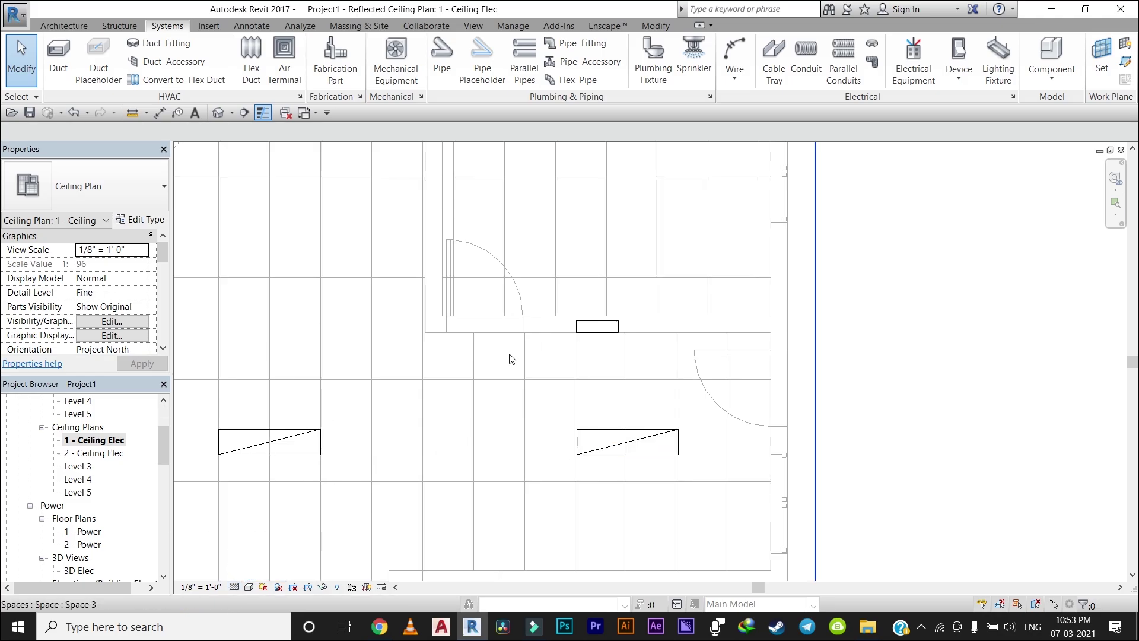
pyautogui.scroll(-2, 384, 356)
pyautogui.scroll(-2, 331, 305)
pyautogui.scroll(-1, 374, 352)
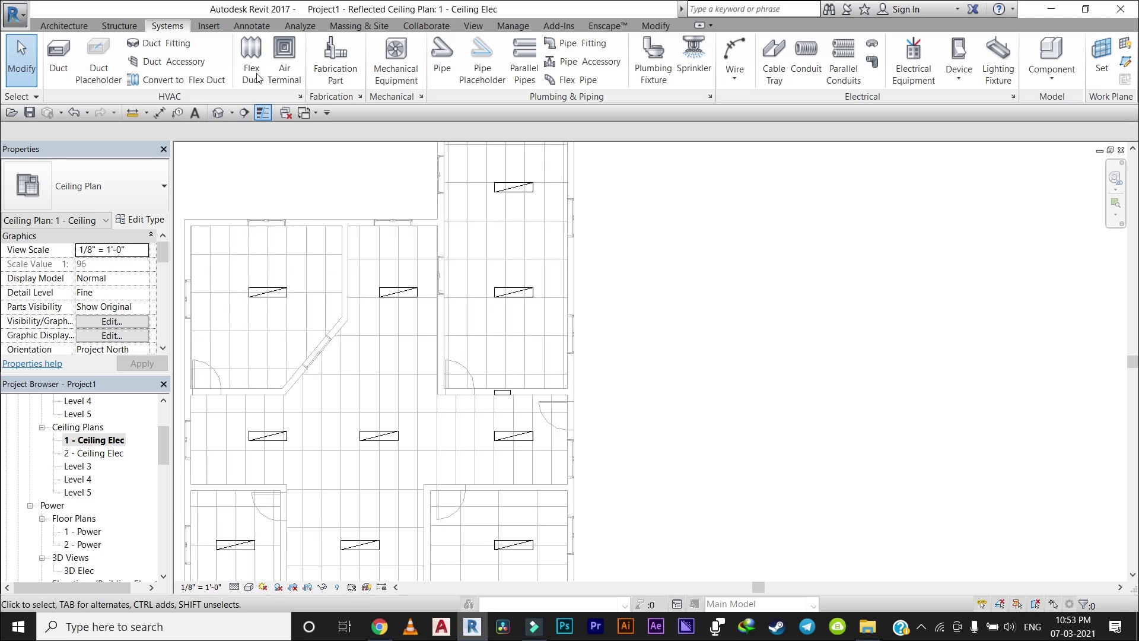
pyautogui.scroll(-2, 272, 316)
pyautogui.scroll(2, 539, 318)
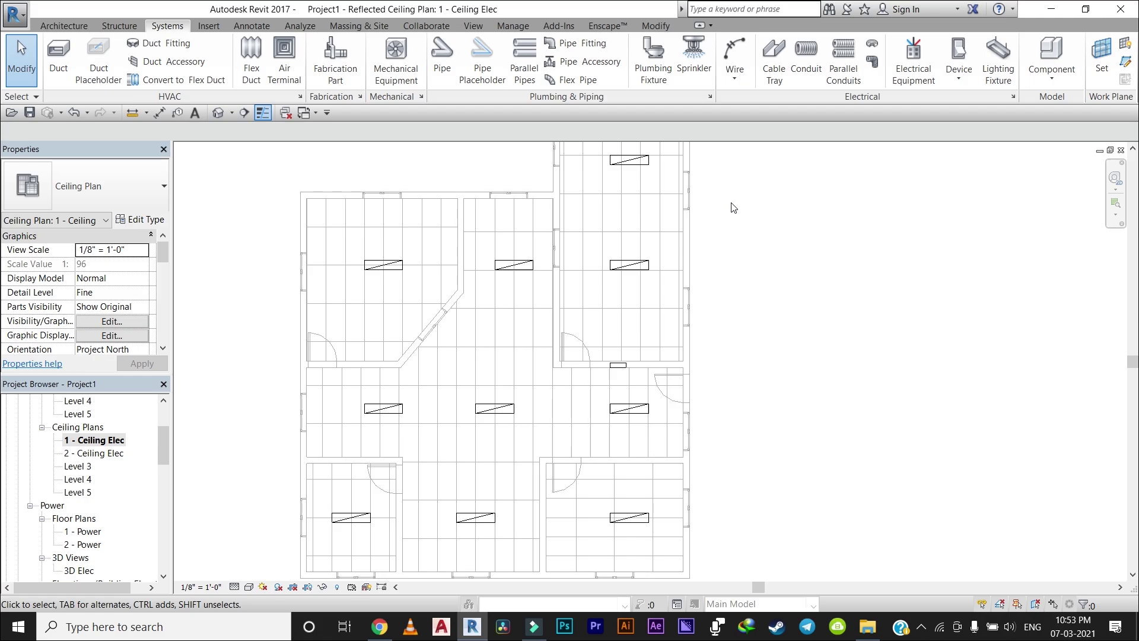
# Step: Turn on Conduits, Conduit Fittings, Cable Trays and Cable Tray Fittings in Visibility/Graphics
pyautogui.click(473, 26)
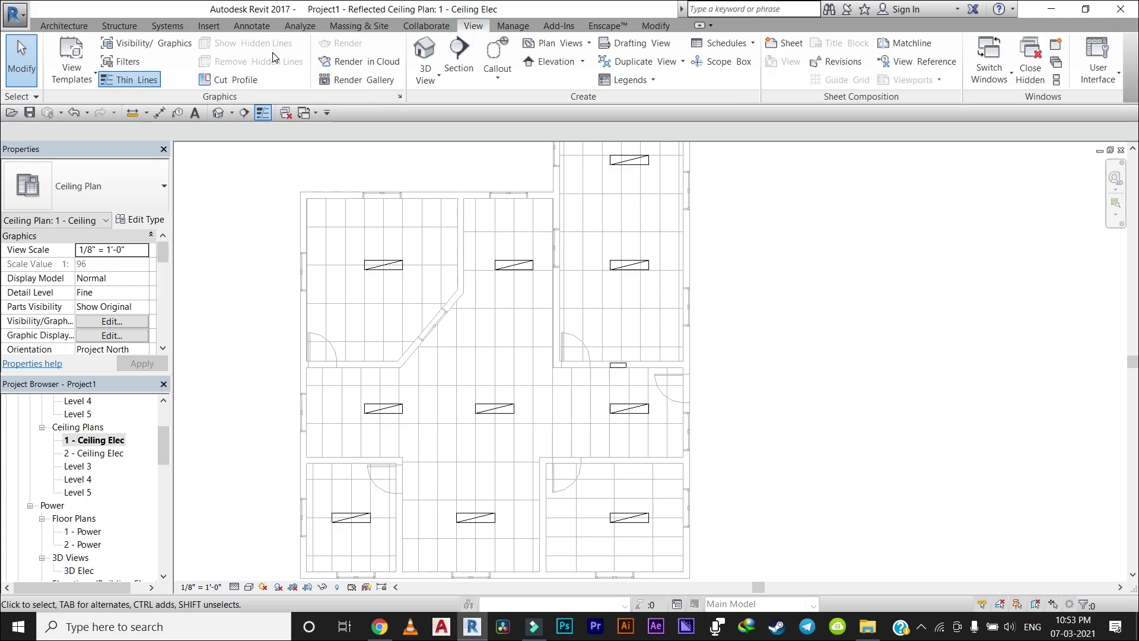
pyautogui.click(145, 44)
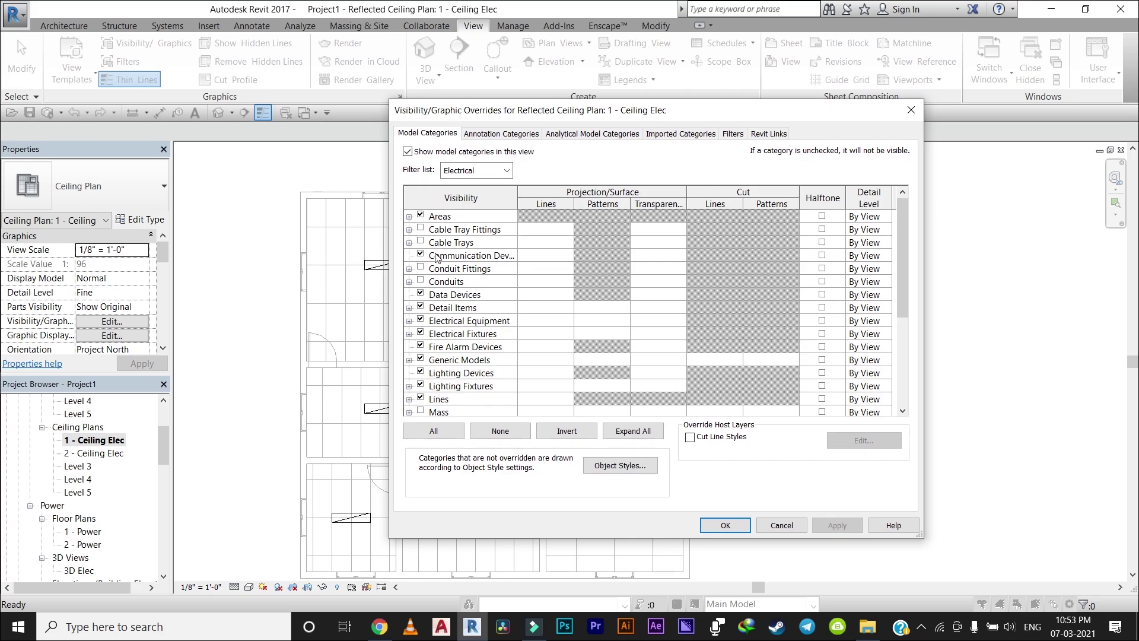
pyautogui.click(421, 268)
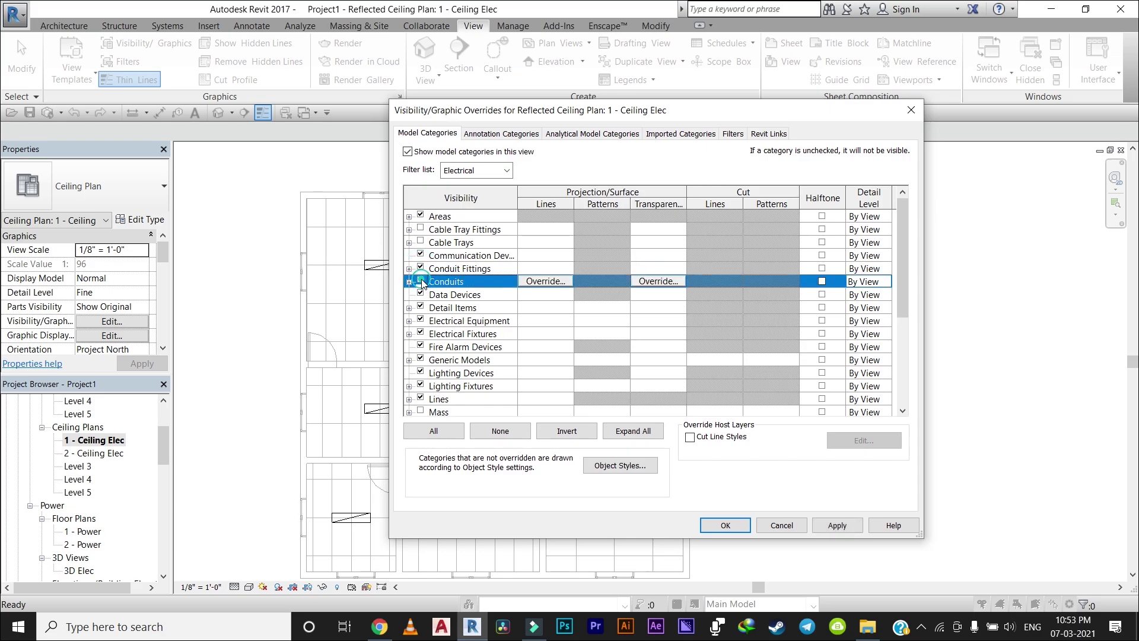
pyautogui.click(420, 242)
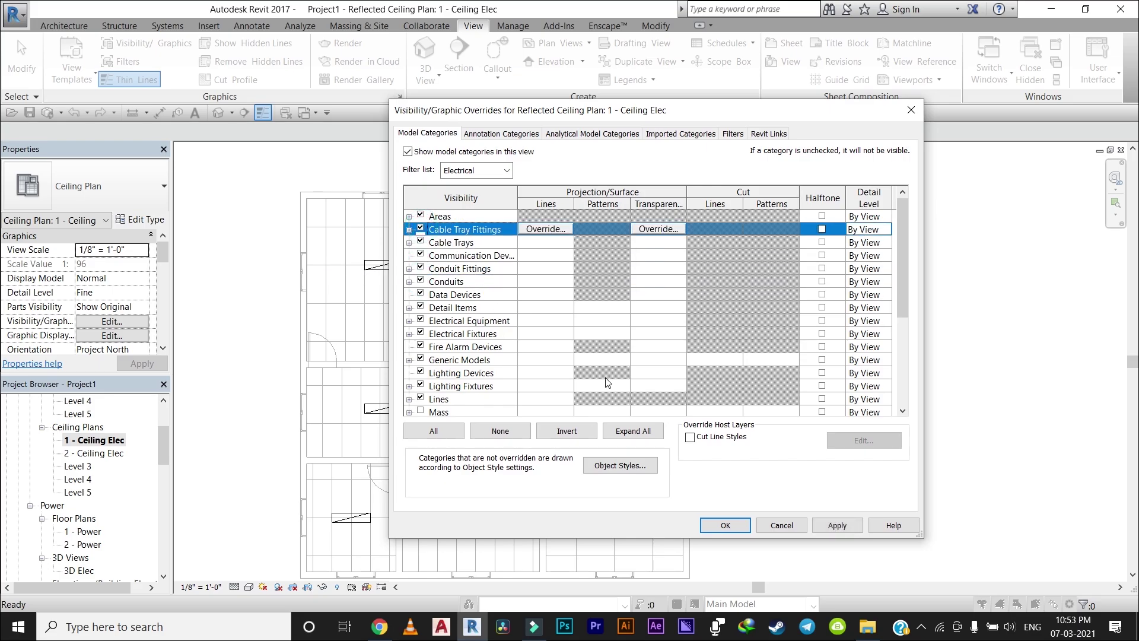
pyautogui.scroll(-3, 581, 325)
pyautogui.scroll(-1, 581, 325)
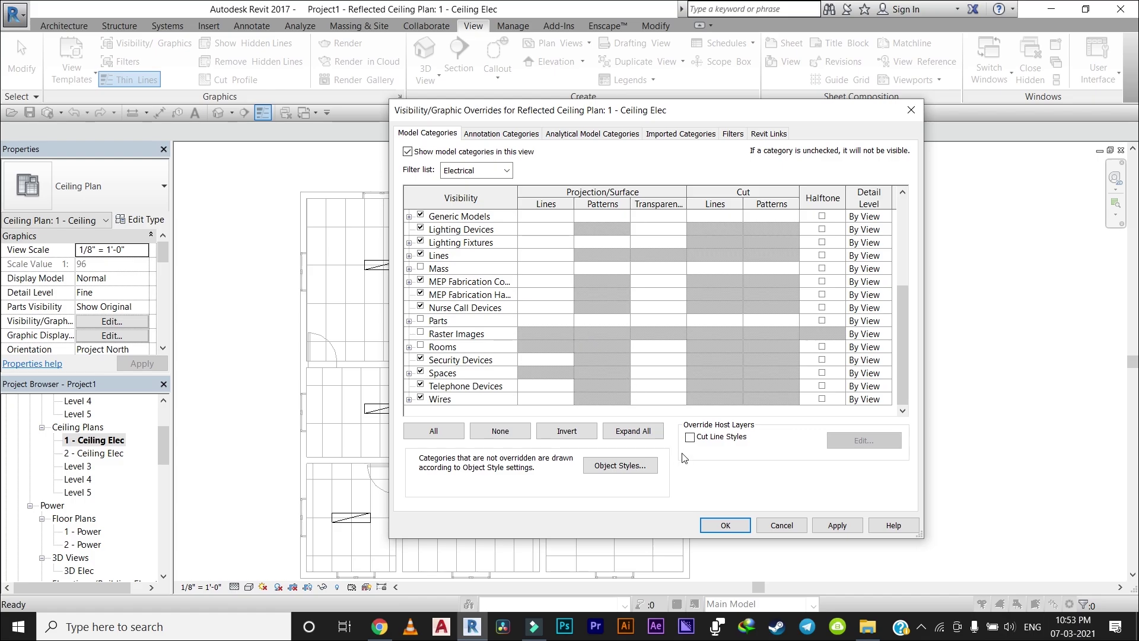
pyautogui.click(845, 526)
# Step: Close the overrides and review the East - Elec elevation's visibility settings
pyautogui.click(724, 524)
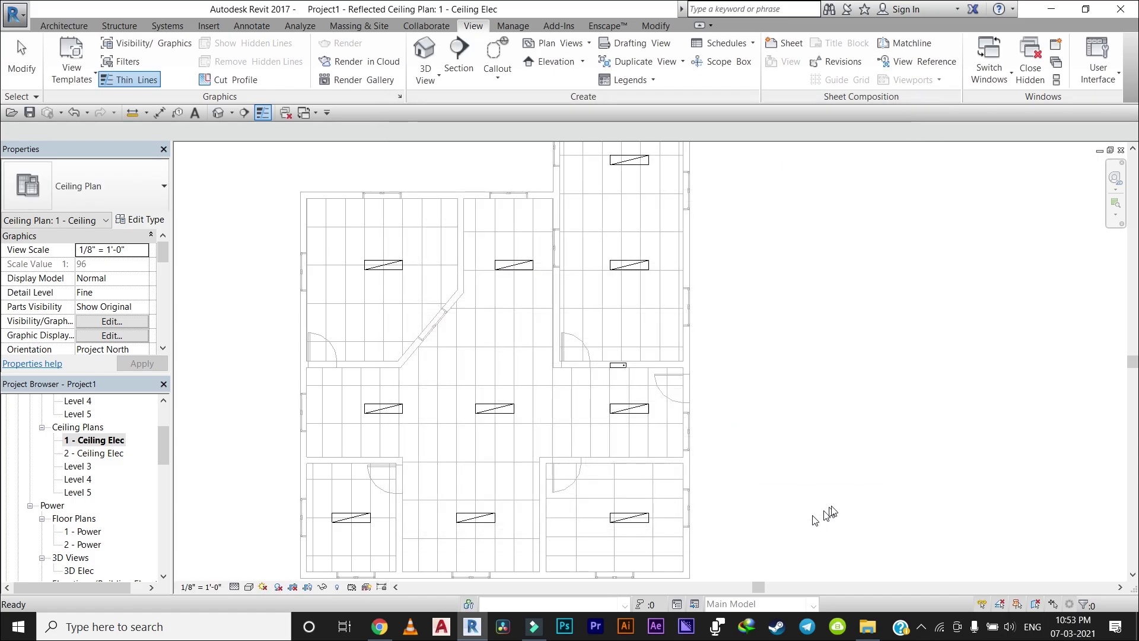
pyautogui.scroll(-3, 60, 495)
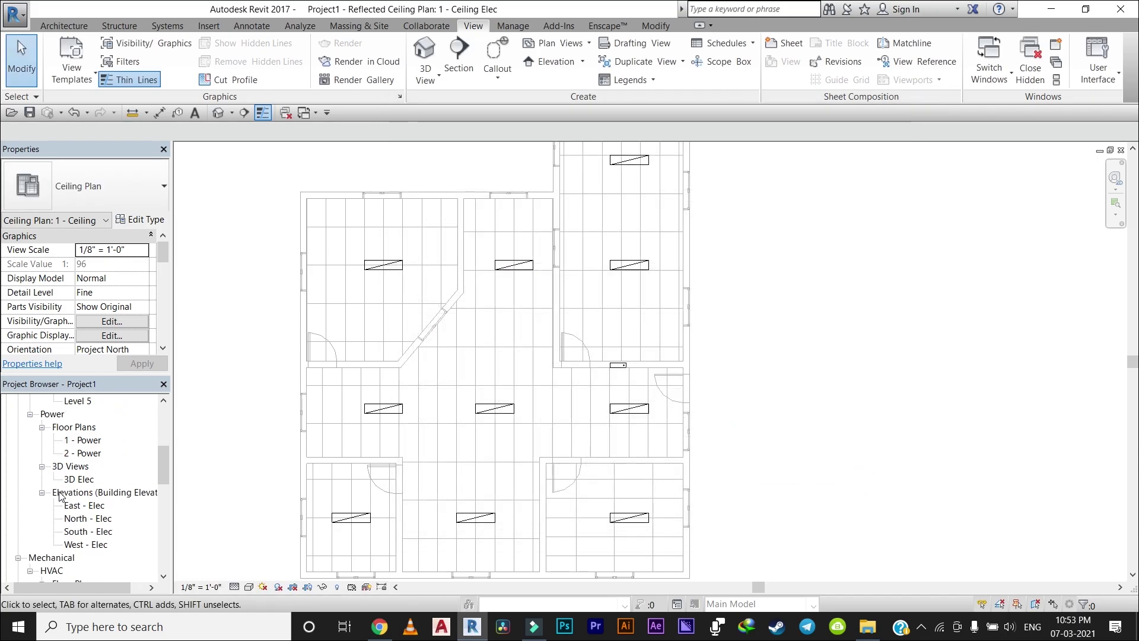
pyautogui.doubleClick(88, 506)
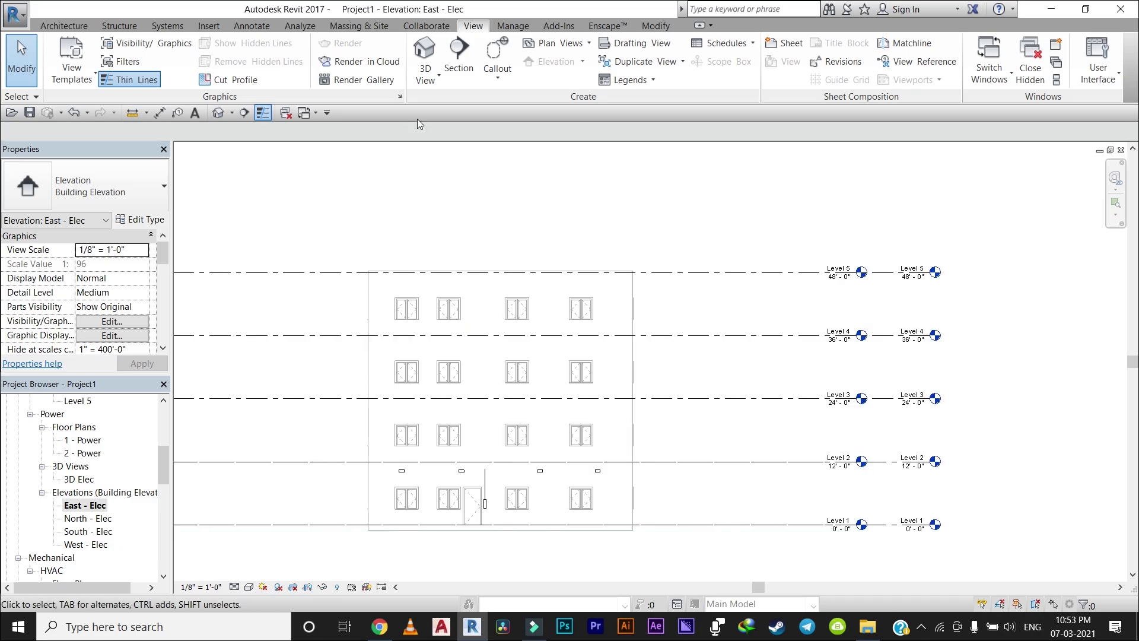
pyautogui.click(165, 47)
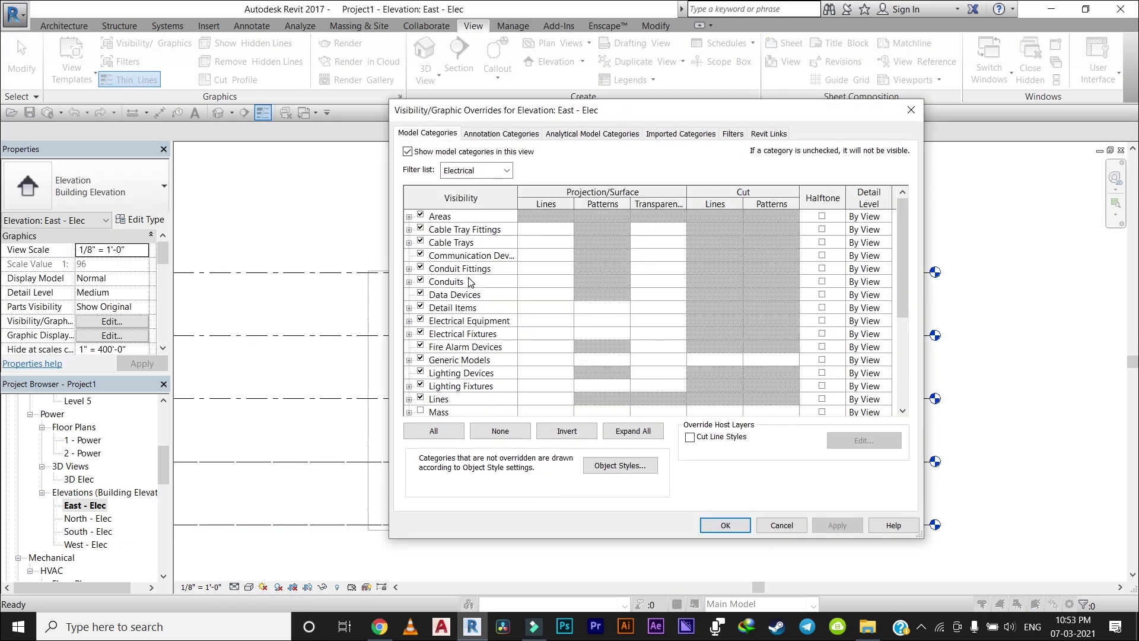
pyautogui.scroll(-2, 471, 284)
pyautogui.scroll(-1, 475, 293)
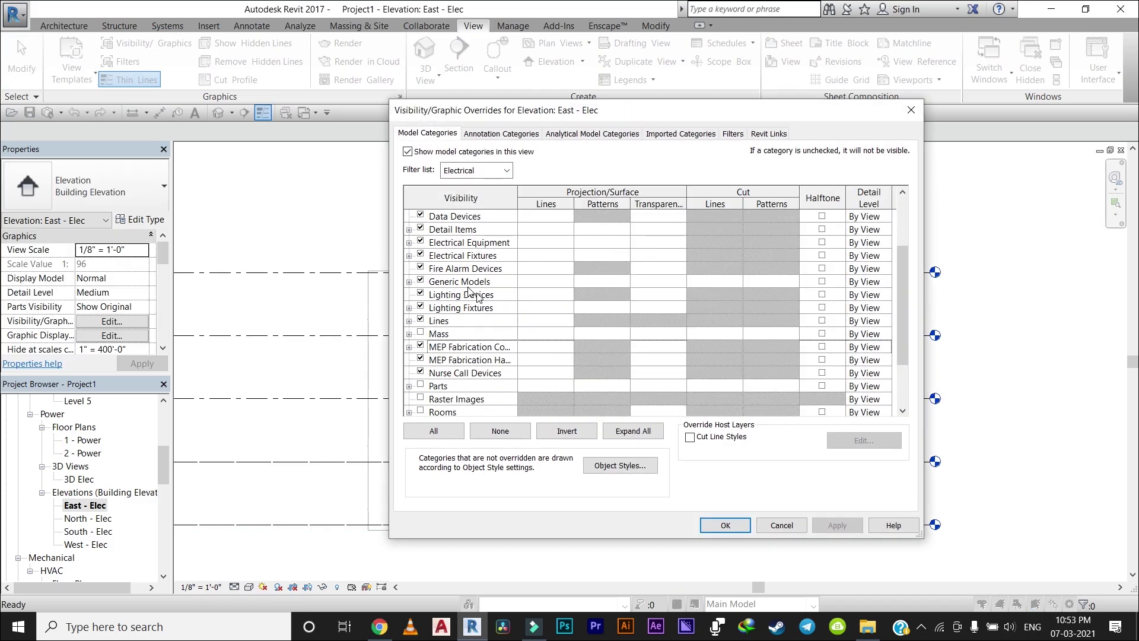
pyautogui.click(715, 534)
# Step: Check 1 - Lighting, then reopen 1 - Ceiling Elec zoomed in on the panelboard
pyautogui.scroll(2, 95, 469)
pyautogui.scroll(5, 98, 469)
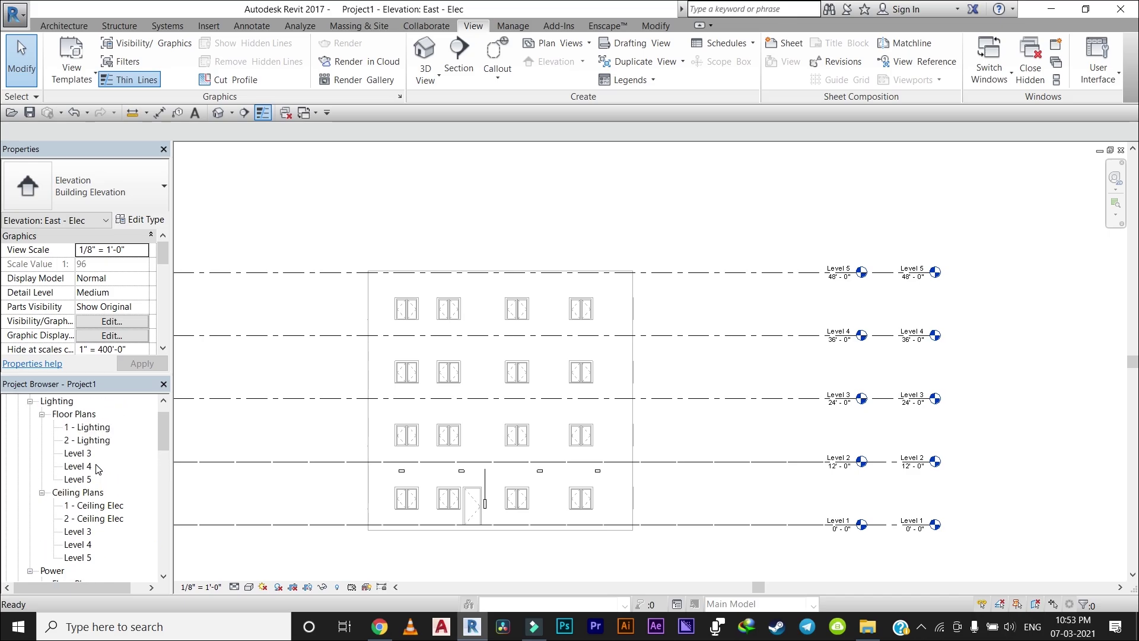
pyautogui.doubleClick(97, 428)
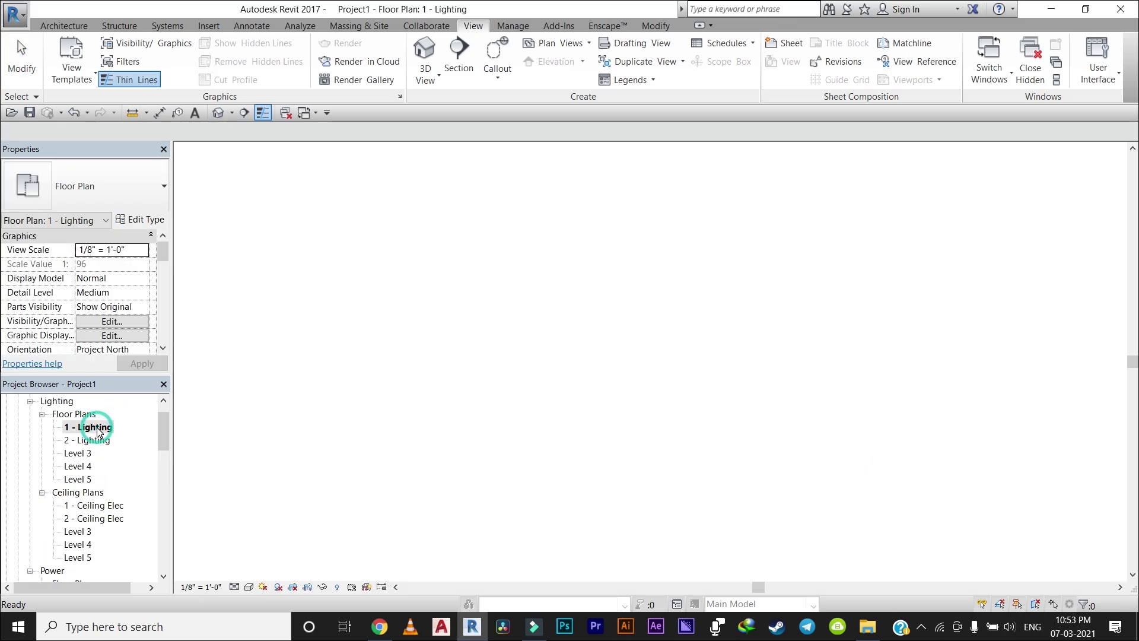
pyautogui.scroll(-1, 87, 476)
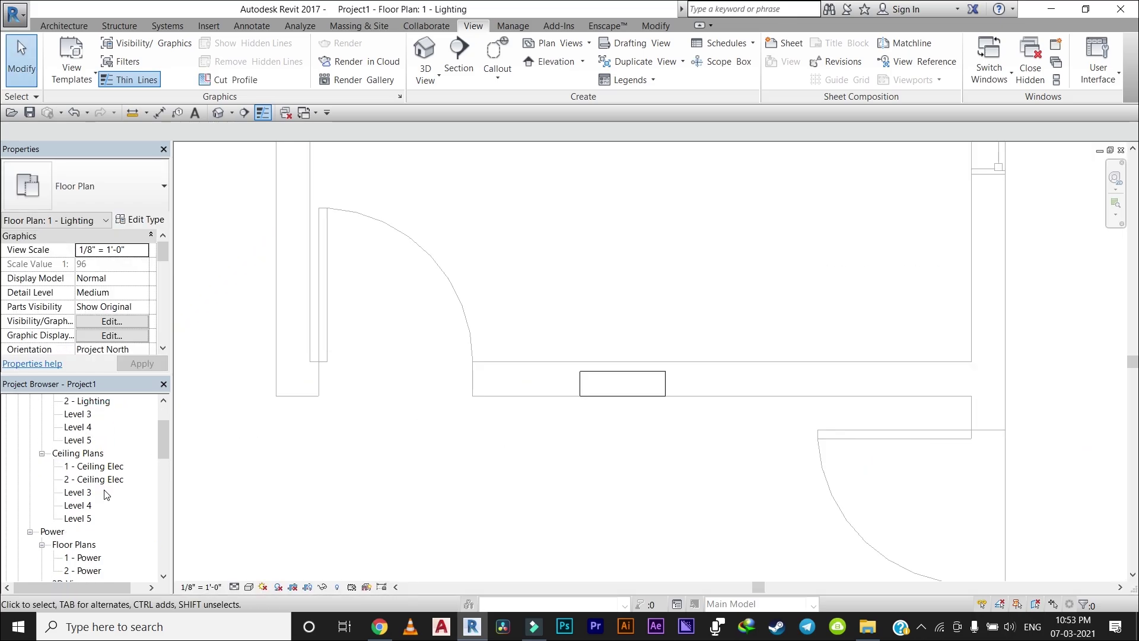
pyautogui.doubleClick(101, 466)
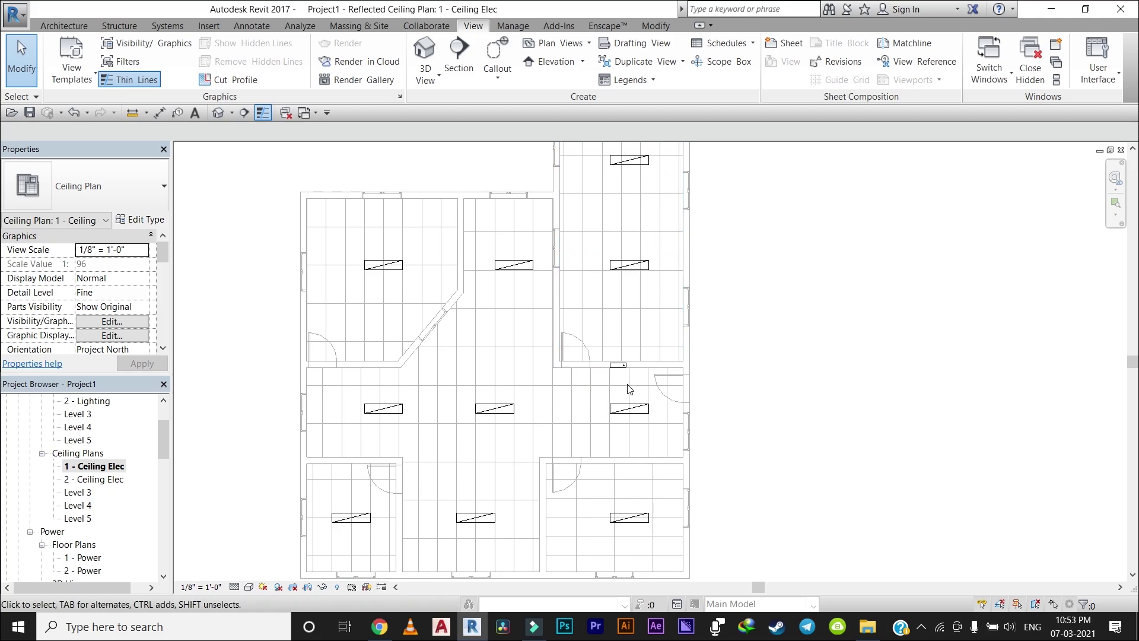
pyautogui.scroll(3, 626, 389)
pyautogui.scroll(2, 629, 388)
pyautogui.scroll(2, 622, 341)
pyautogui.scroll(1, 616, 339)
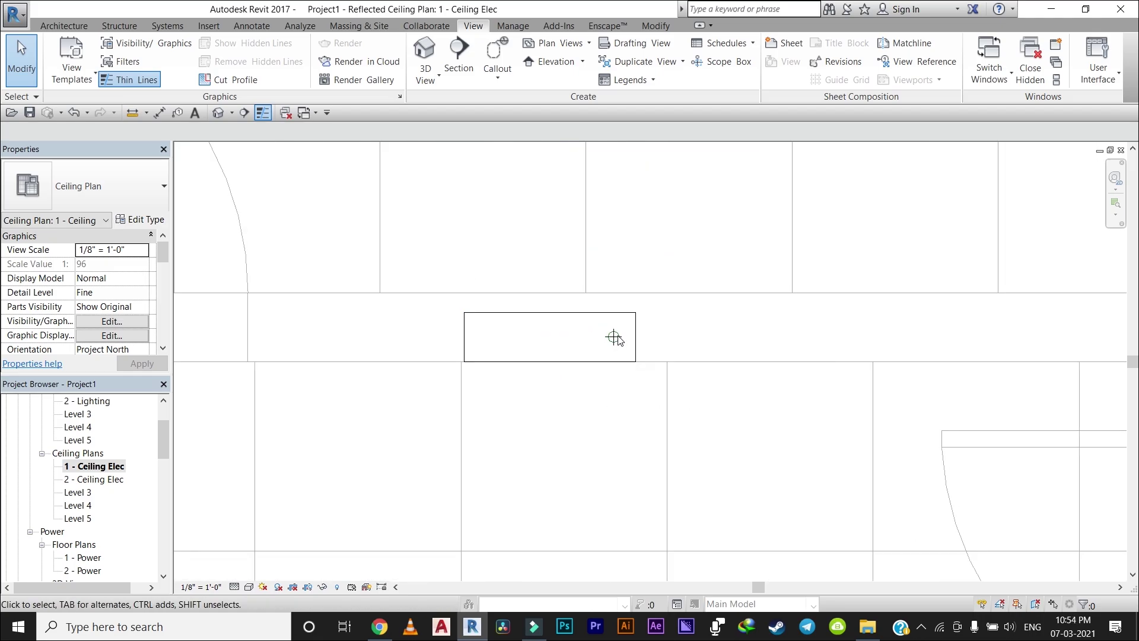
pyautogui.scroll(1, 620, 340)
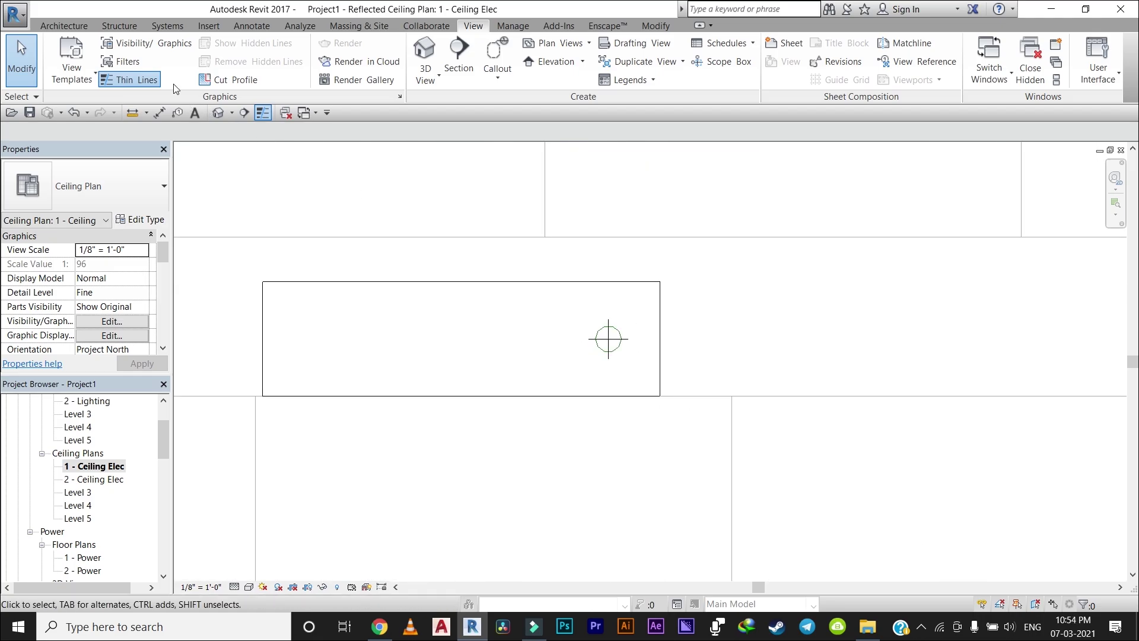
pyautogui.click(156, 27)
# Step: Draw a 1" conduit from the panelboard connector down to the lighting fixture below
pyautogui.click(805, 57)
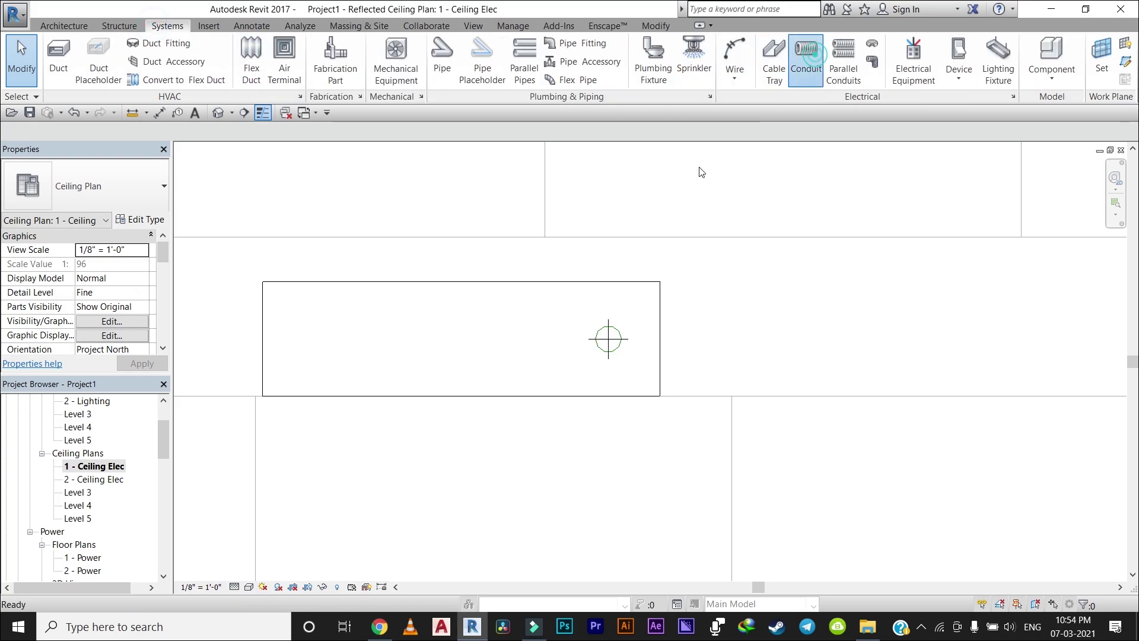
pyautogui.click(608, 338)
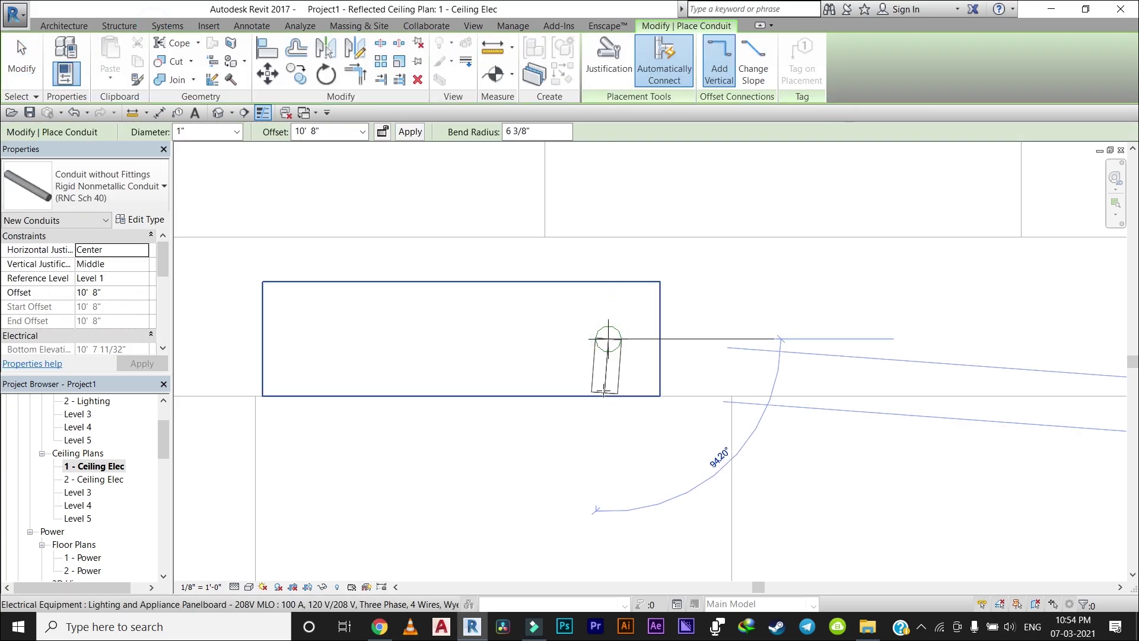
pyautogui.scroll(-1, 605, 379)
pyautogui.scroll(-3, 605, 405)
pyautogui.scroll(-2, 605, 406)
pyautogui.scroll(-1, 608, 409)
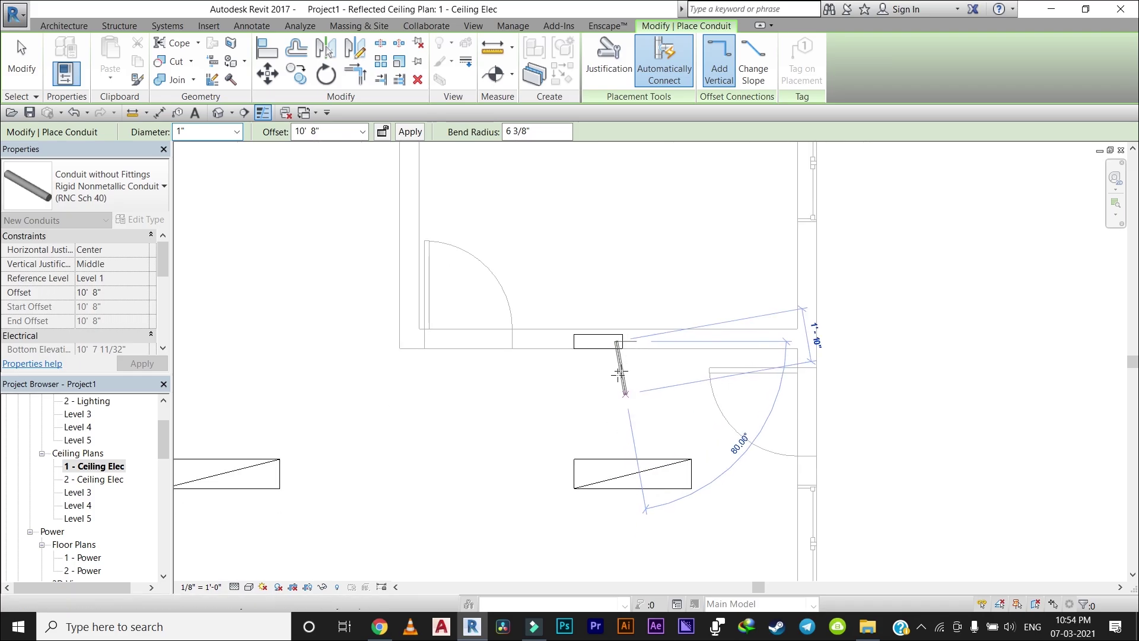
pyautogui.scroll(2, 620, 451)
pyautogui.scroll(2, 630, 446)
pyautogui.scroll(1, 619, 415)
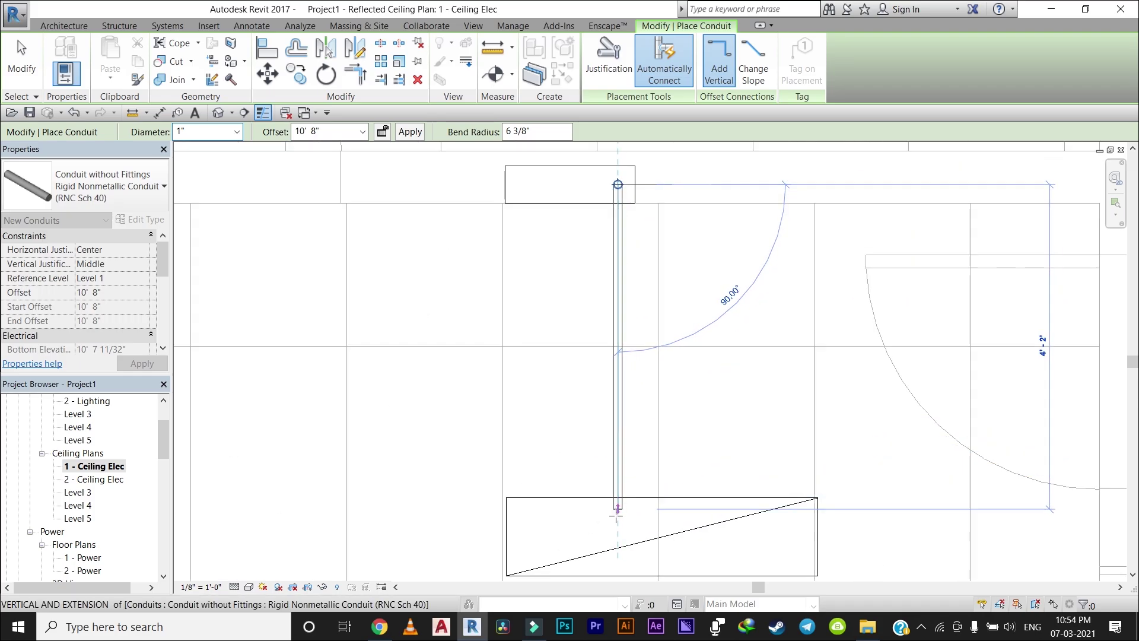
pyautogui.click(616, 520)
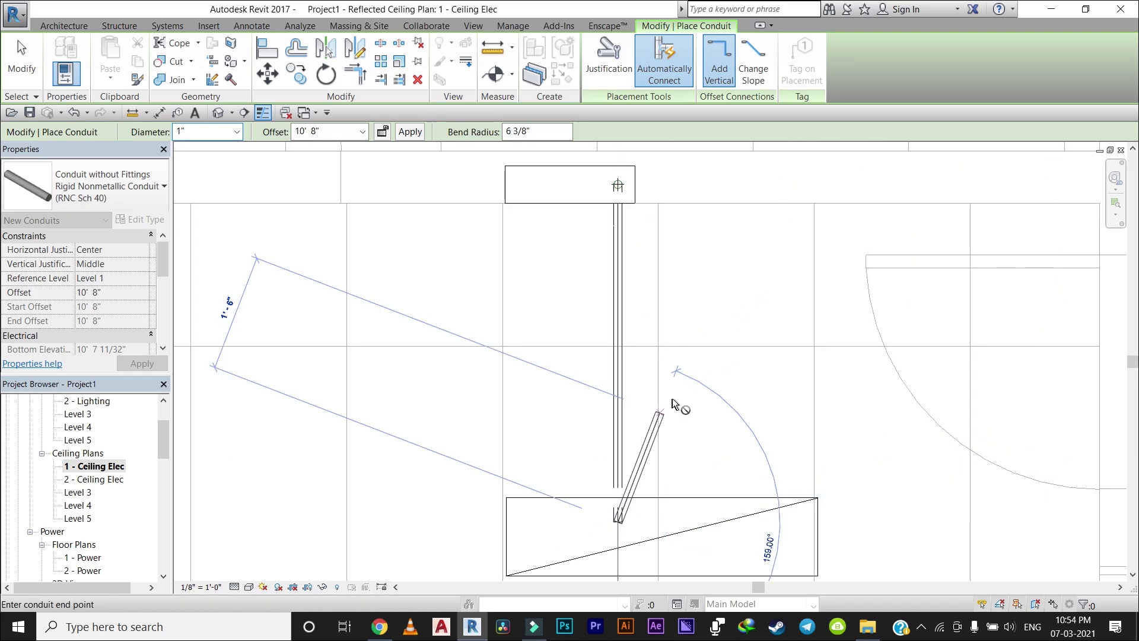
pyautogui.press('Escape')
pyautogui.press('Escape')
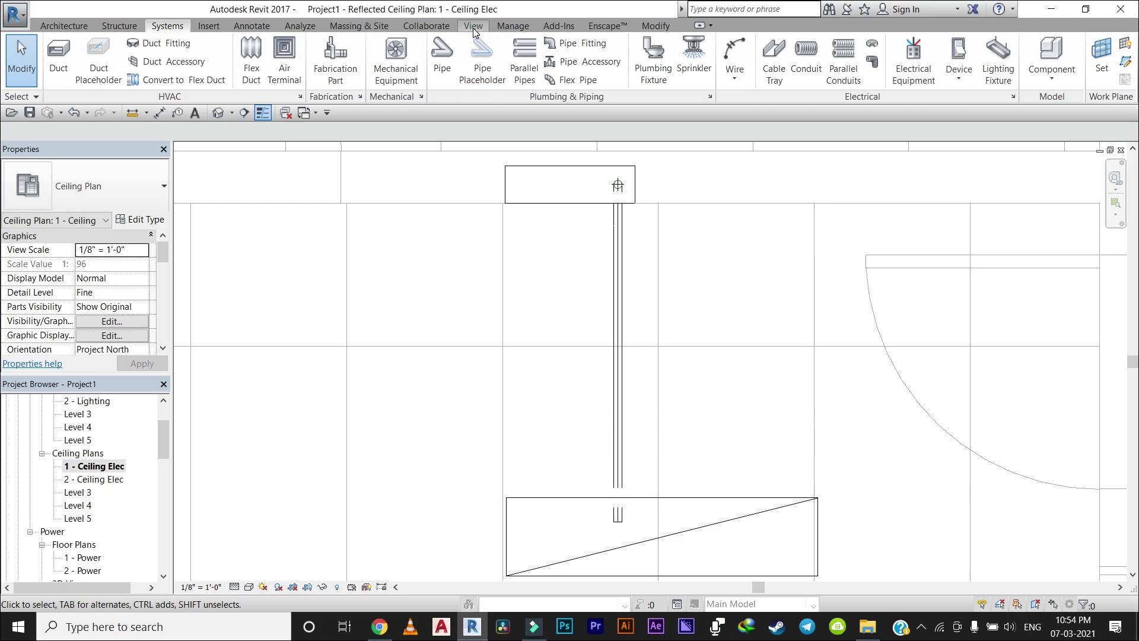
pyautogui.click(473, 26)
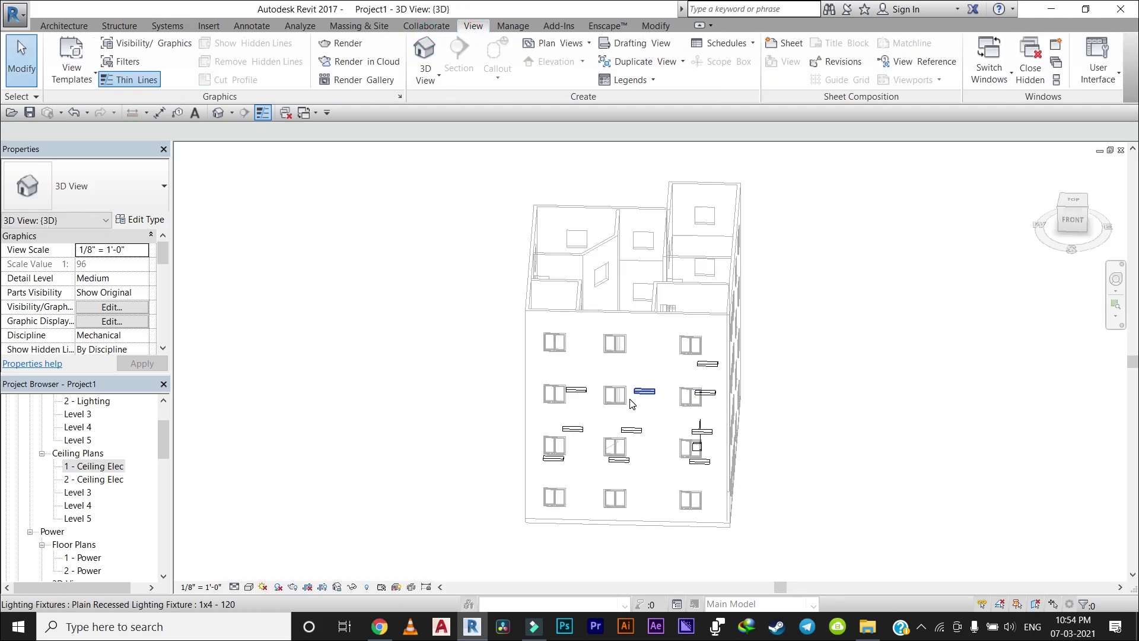
# Step: Orbit and zoom the 3D view to an isometric angle to inspect the conduit
pyautogui.moveTo(551, 273)
pyautogui.keyDown('shift'); pyautogui.mouseDown(button='middle')
pyautogui.moveTo(470, 359)
pyautogui.moveTo(492, 391)
pyautogui.mouseUp(button='middle'); pyautogui.keyUp('shift')
pyautogui.scroll(3, 498, 403)
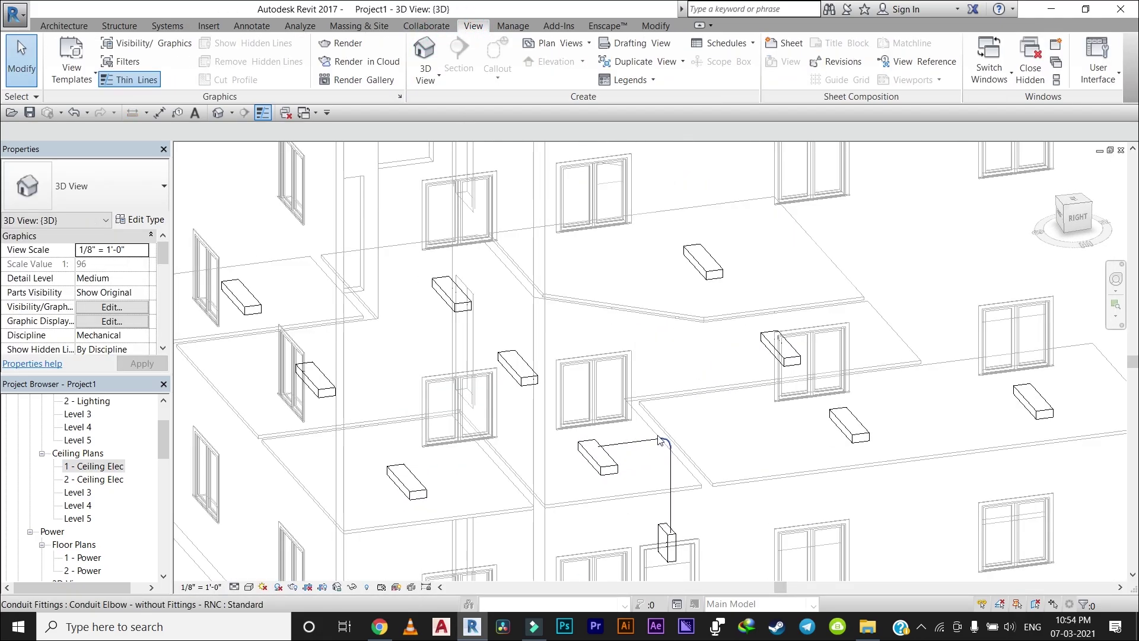
pyautogui.scroll(2, 498, 415)
pyautogui.scroll(1, 499, 427)
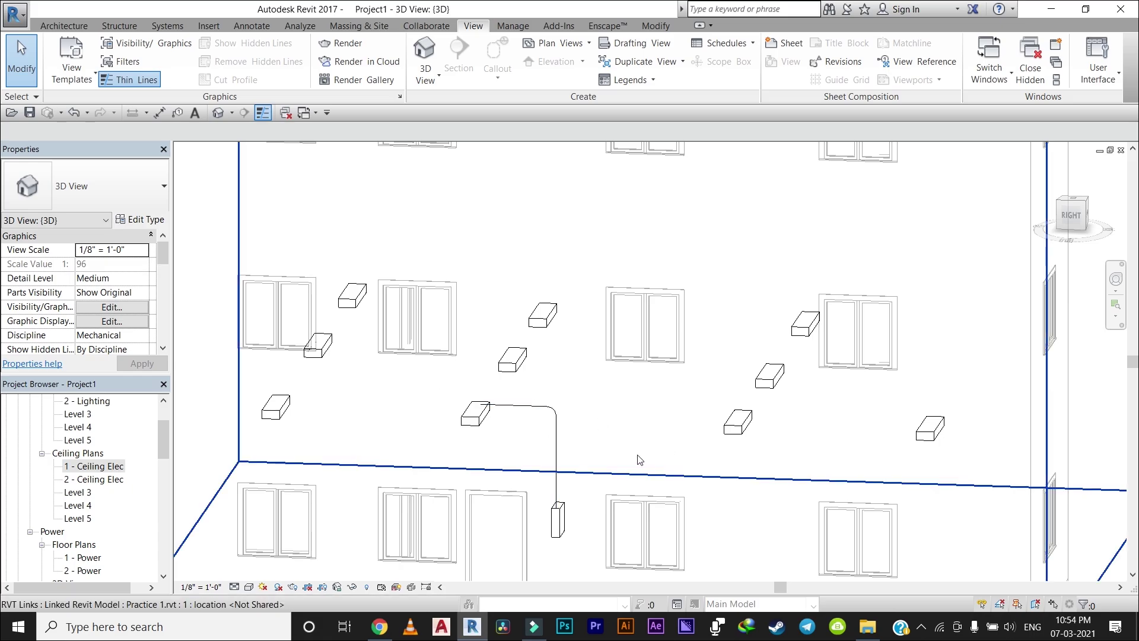
pyautogui.scroll(1, 95, 457)
pyautogui.scroll(1, 119, 504)
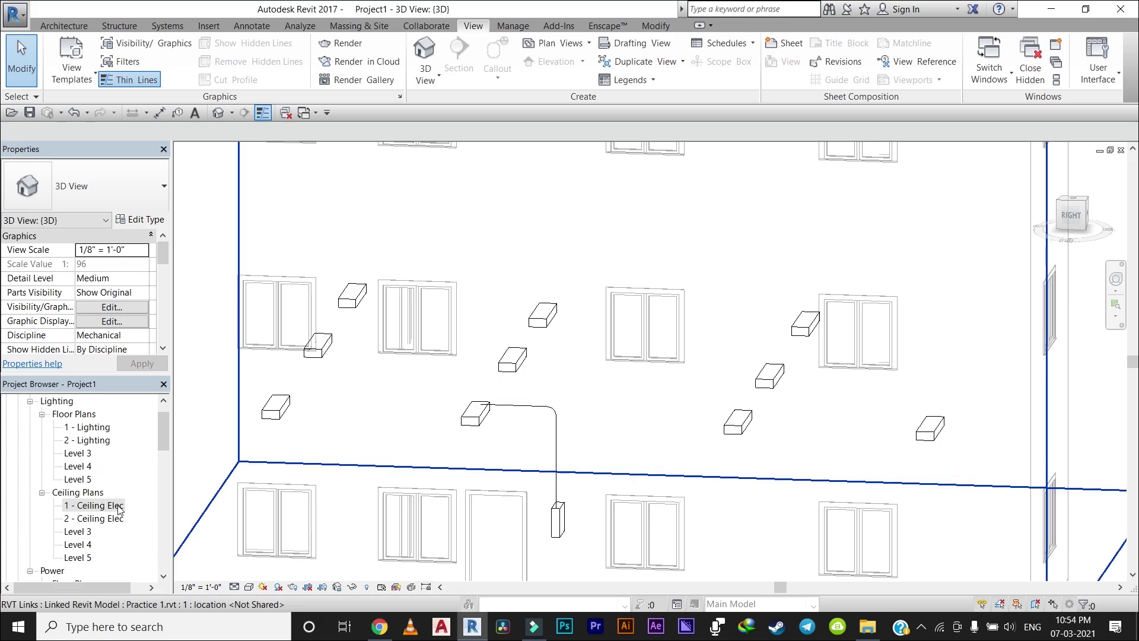
pyautogui.scroll(1, 102, 487)
pyautogui.scroll(1, 96, 460)
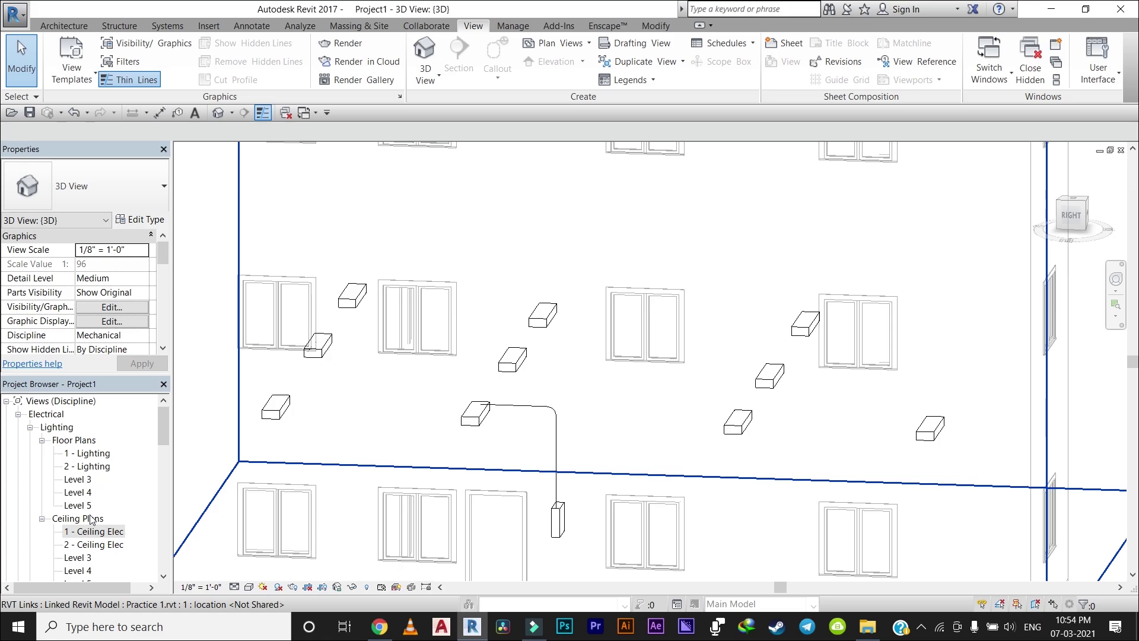
pyautogui.scroll(-1, 90, 520)
pyautogui.scroll(-2, 92, 516)
pyautogui.scroll(-1, 93, 513)
pyautogui.scroll(-1, 94, 511)
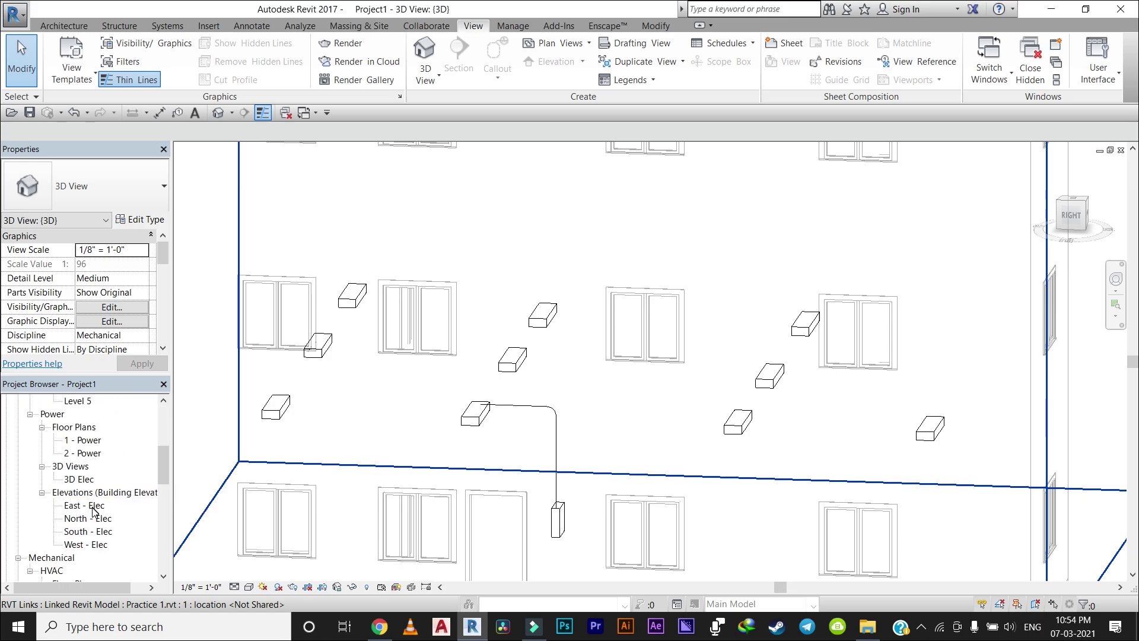
# Step: Open the East - Elec elevation framed on the conduit run, with Systems tools showing
pyautogui.doubleClick(89, 505)
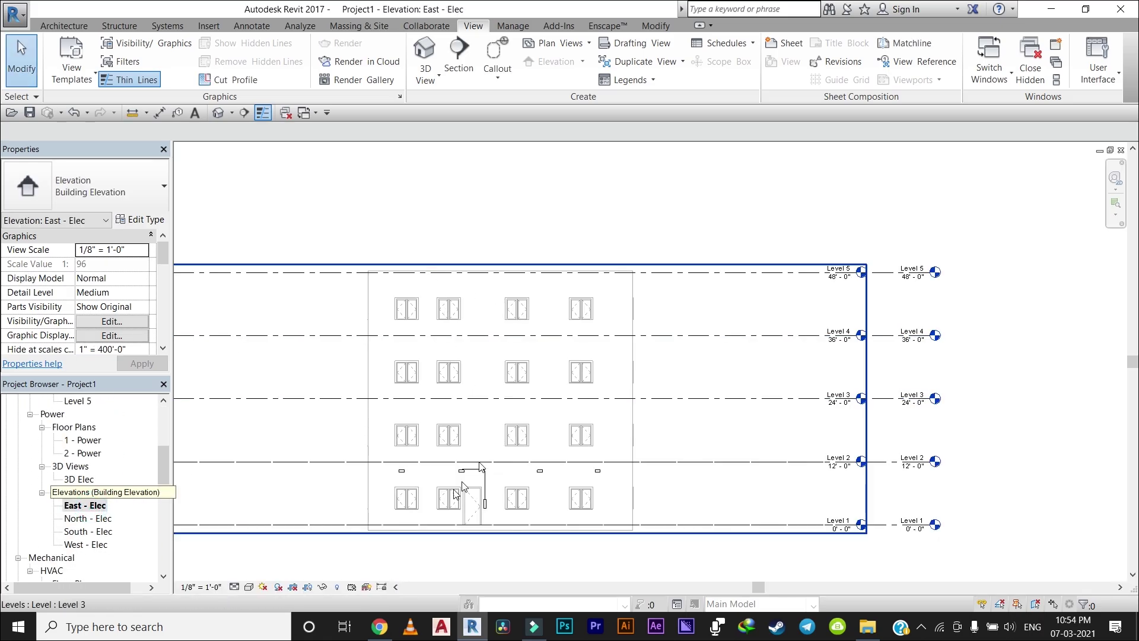
pyautogui.scroll(2, 467, 470)
pyautogui.scroll(2, 474, 481)
pyautogui.scroll(2, 492, 489)
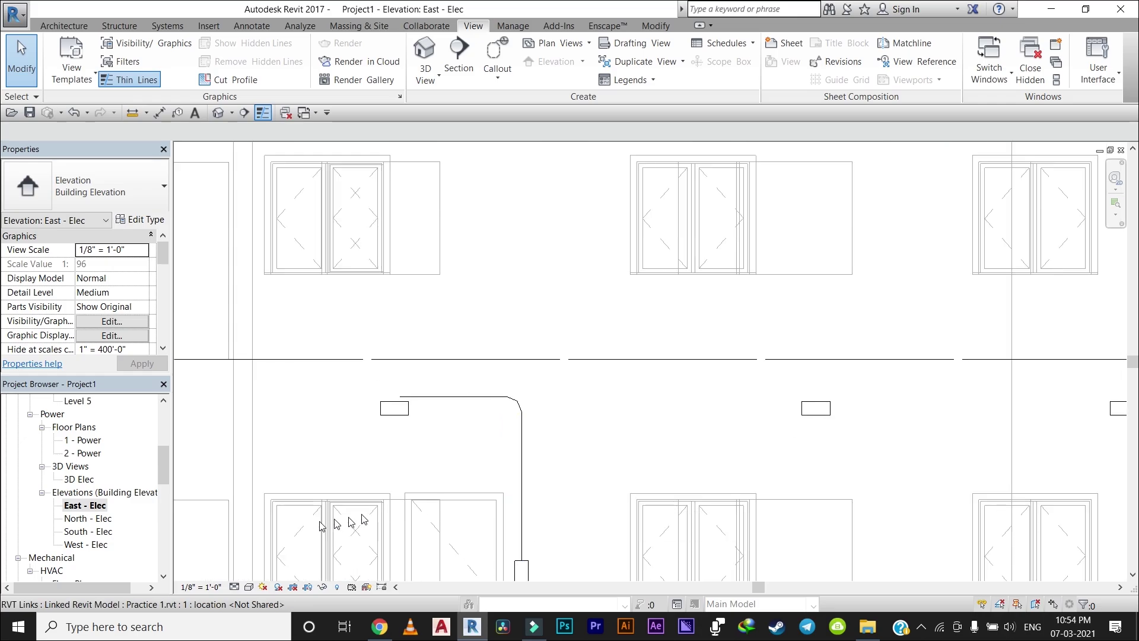
pyautogui.moveTo(464, 457); pyautogui.dragTo(430, 402, button='middle')
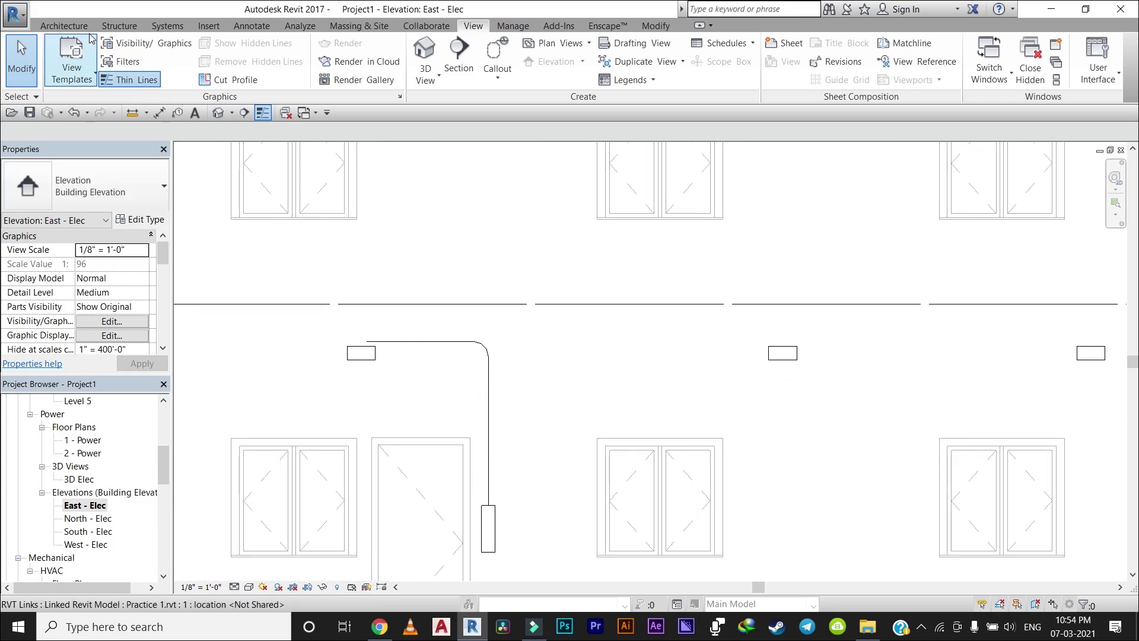
pyautogui.click(63, 25)
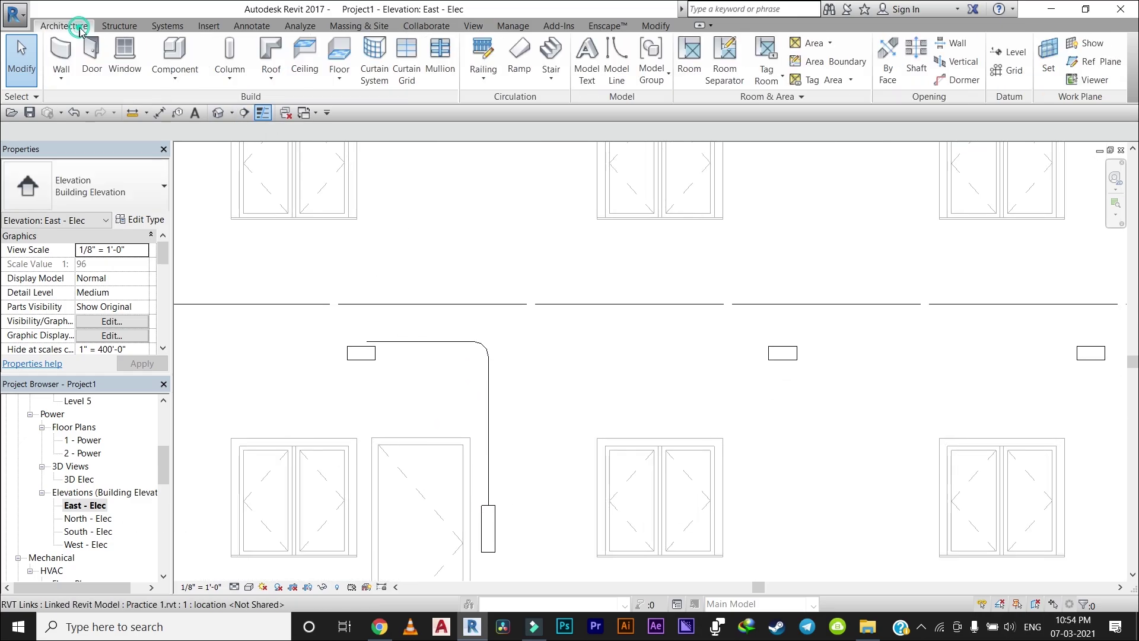
pyautogui.click(168, 27)
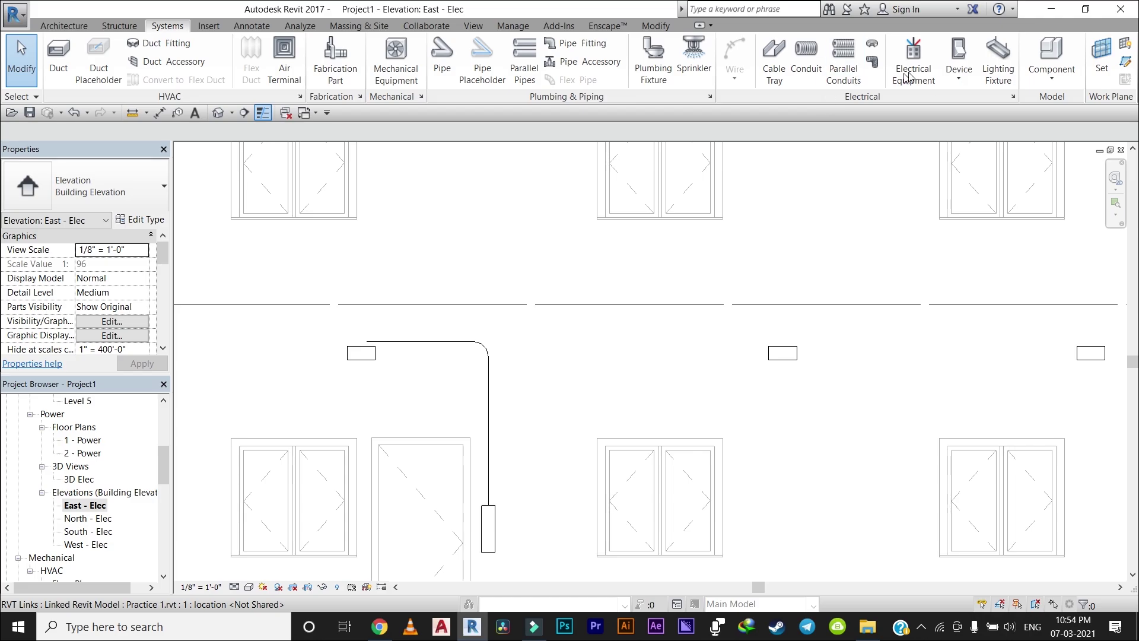
# Step: Draw a 12" x 4" ladder cable tray along the top conduit, from its left end to the bend
pyautogui.click(773, 57)
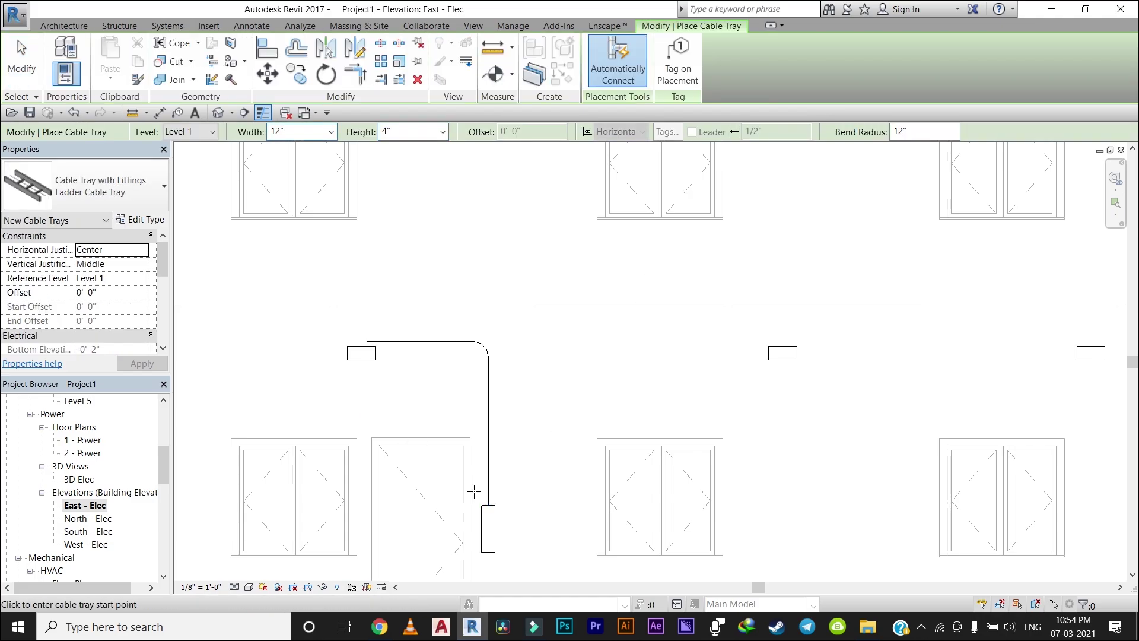
pyautogui.click(369, 339)
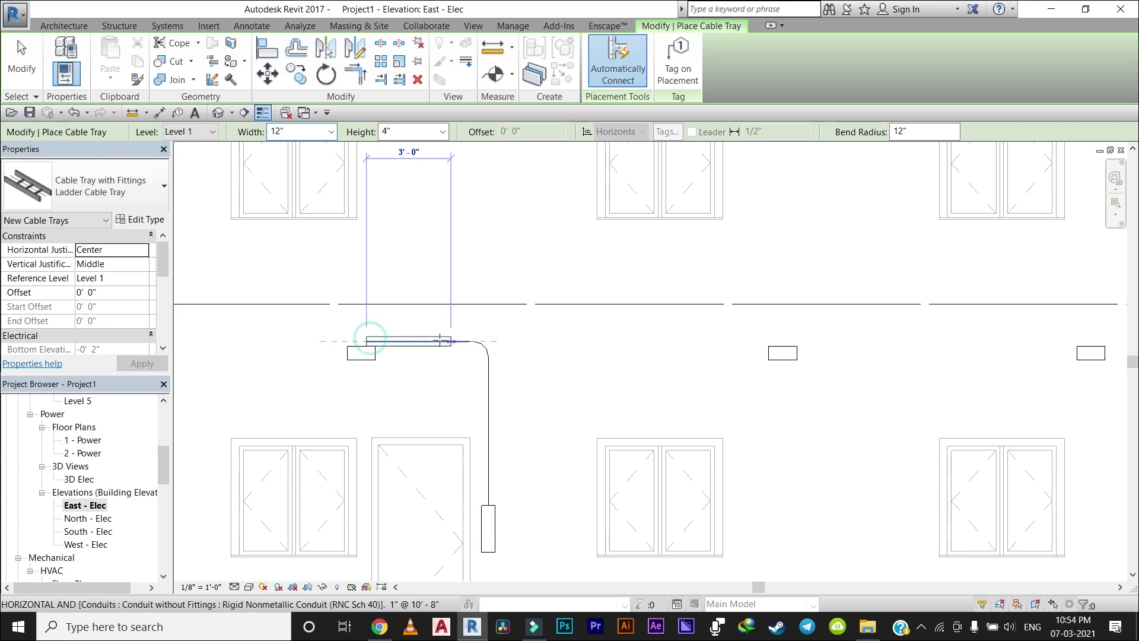
pyautogui.scroll(2, 443, 341)
pyautogui.scroll(1, 443, 341)
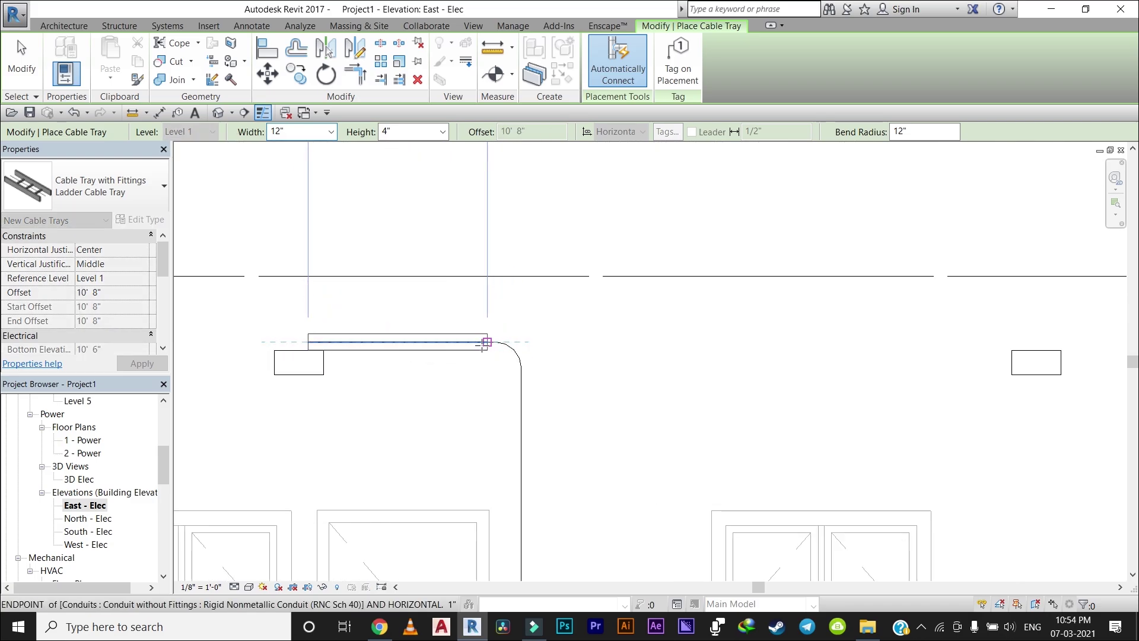
pyautogui.click(501, 358)
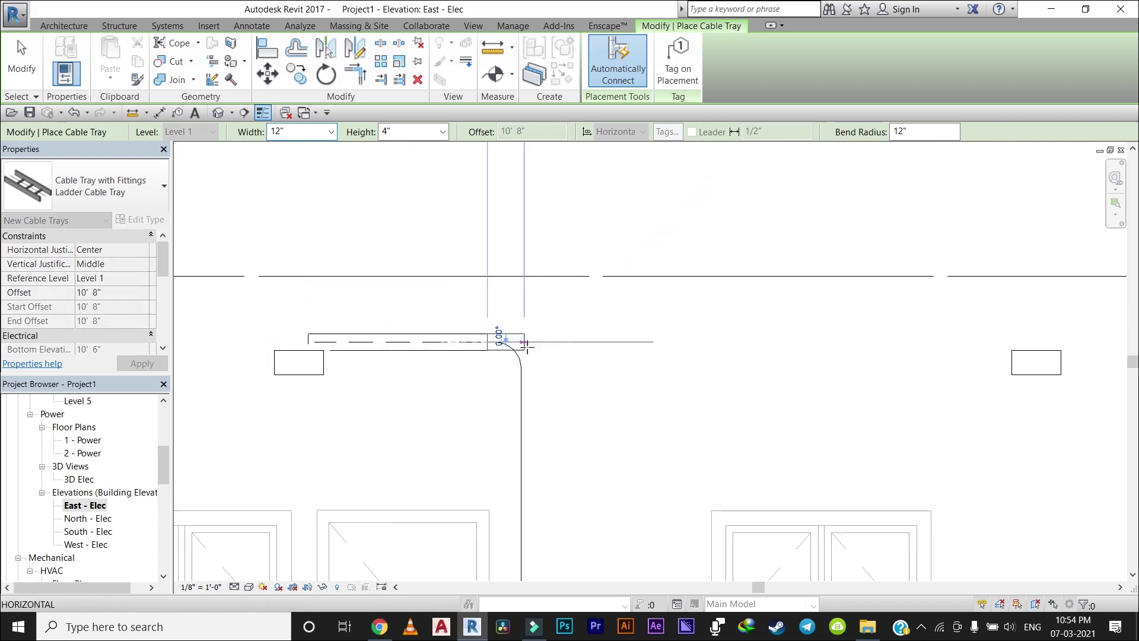
pyautogui.press('Escape')
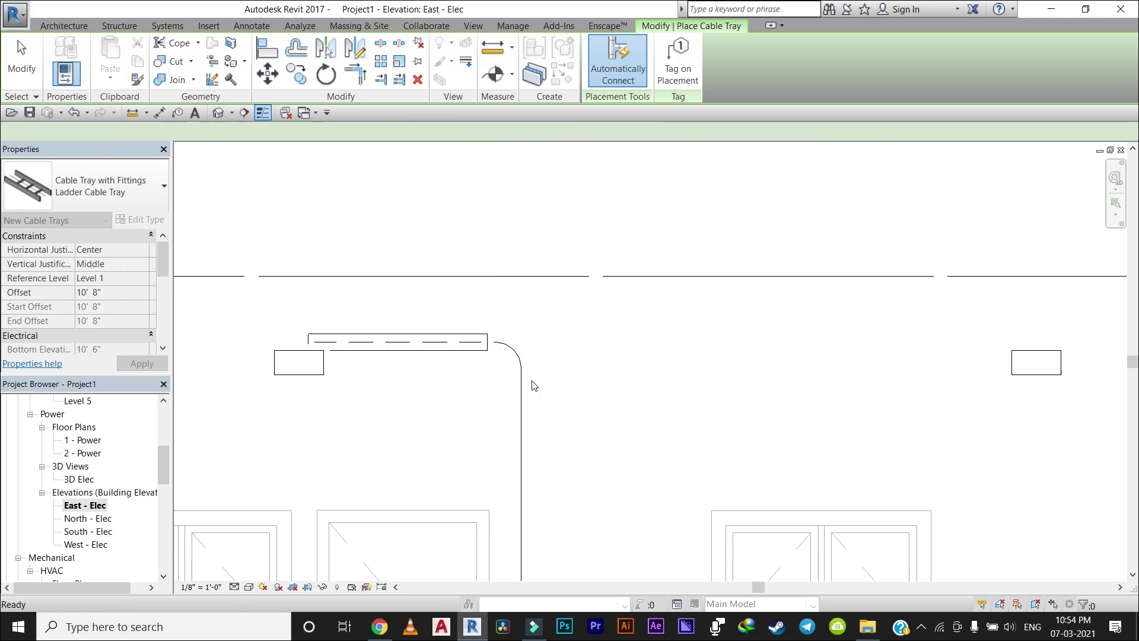
# Step: Attempt a vertical tray from the lower conduit end; the auto-route error is dismissed
pyautogui.moveTo(532, 506); pyautogui.dragTo(528, 407, button='middle')
pyautogui.click(517, 530)
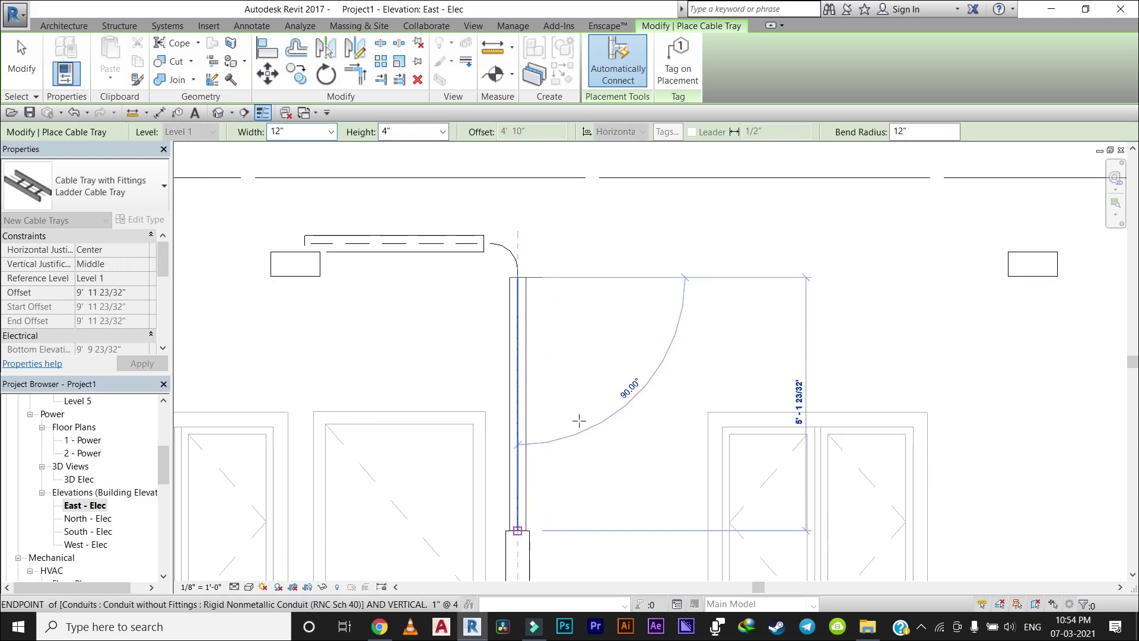
pyautogui.click(561, 292)
pyautogui.press('Escape')
pyautogui.press('Escape')
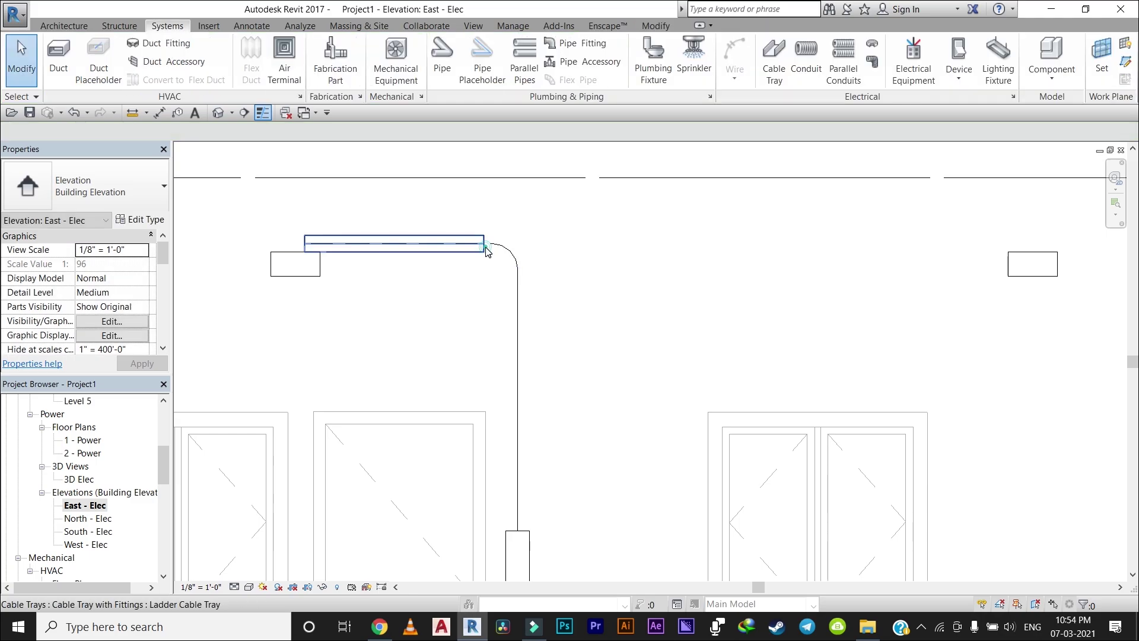
# Step: Stretch the top cable tray's right end out to the conduit bend
pyautogui.click(484, 249)
pyautogui.moveTo(484, 243); pyautogui.dragTo(516, 242)
pyautogui.moveTo(576, 307); pyautogui.dragTo(580, 312)
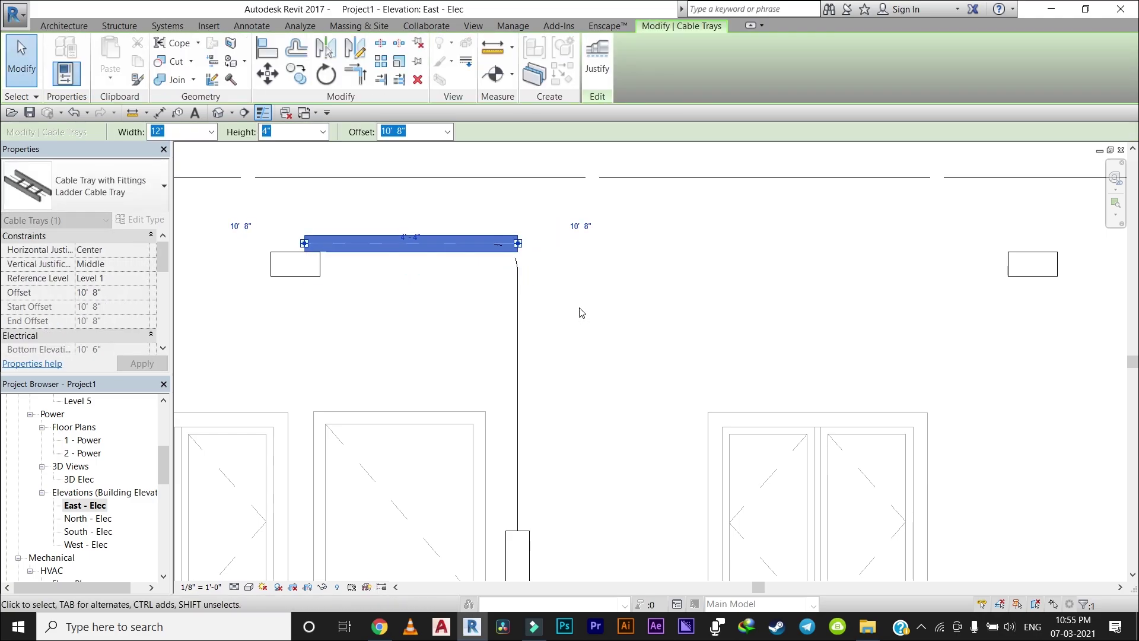
# Step: Try a vertical tray drop from the top tray's end to the bottom box, then cancel it
pyautogui.click(501, 158)
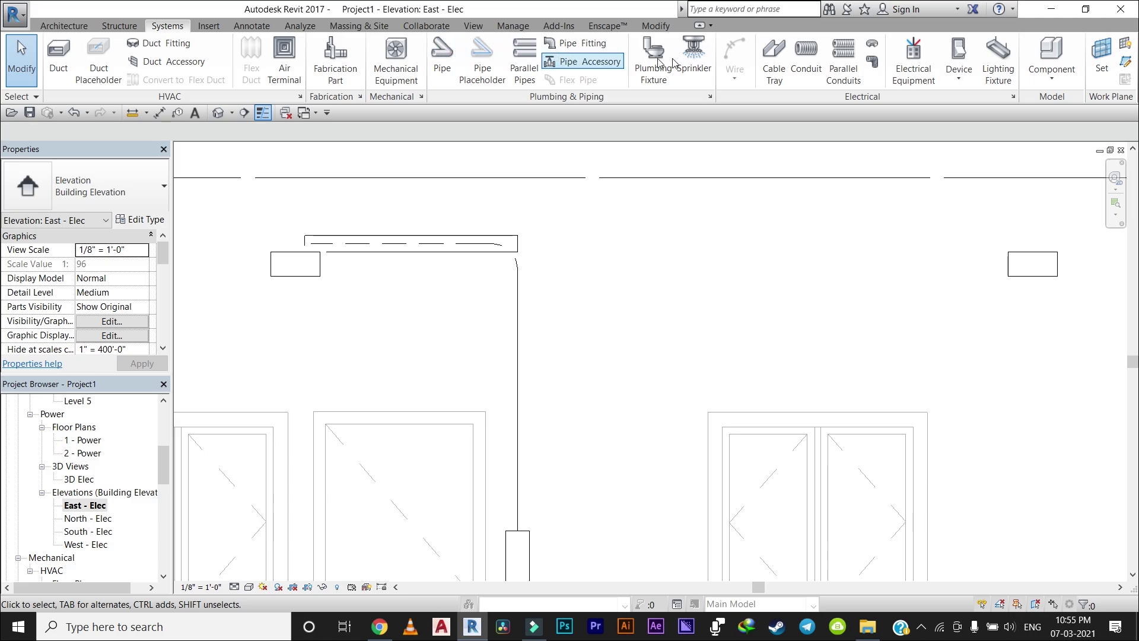
pyautogui.click(776, 52)
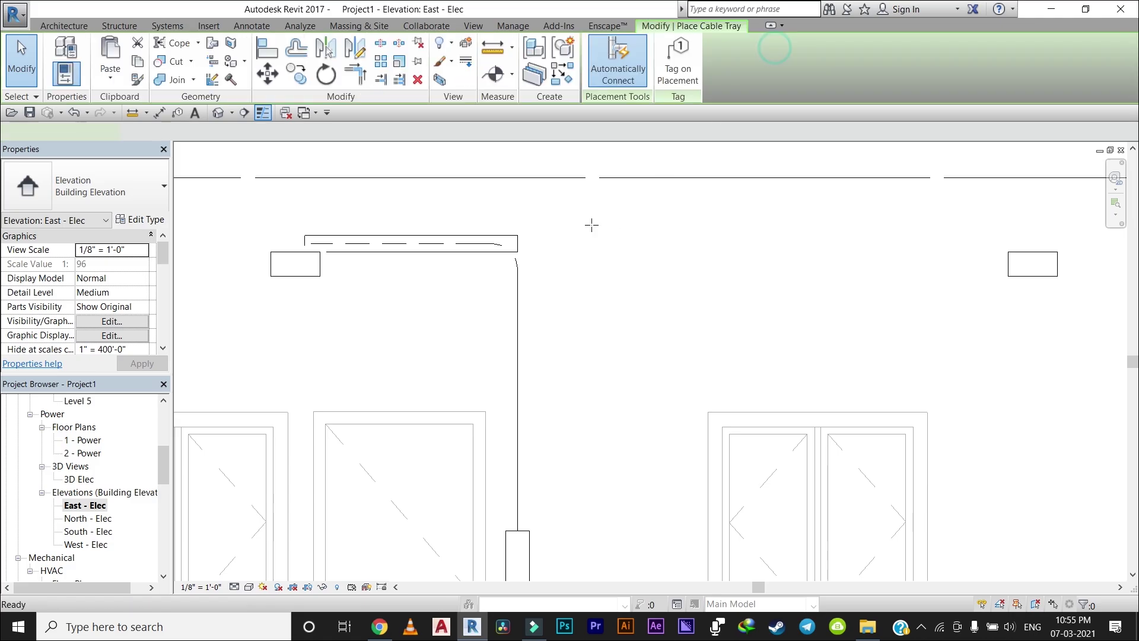
pyautogui.click(514, 243)
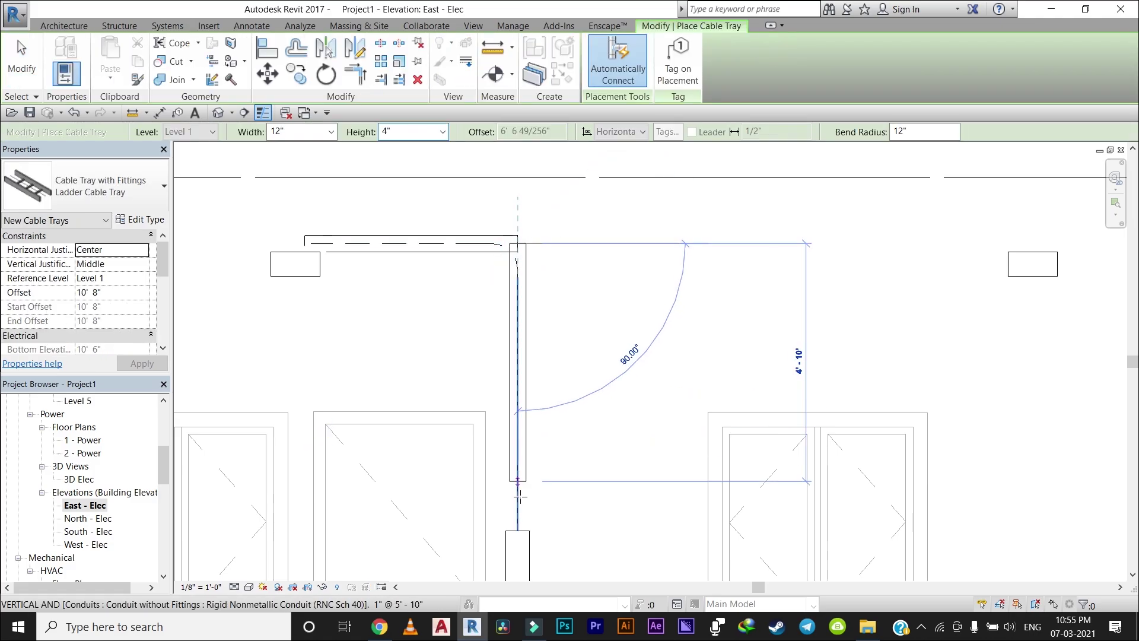
pyautogui.click(661, 430)
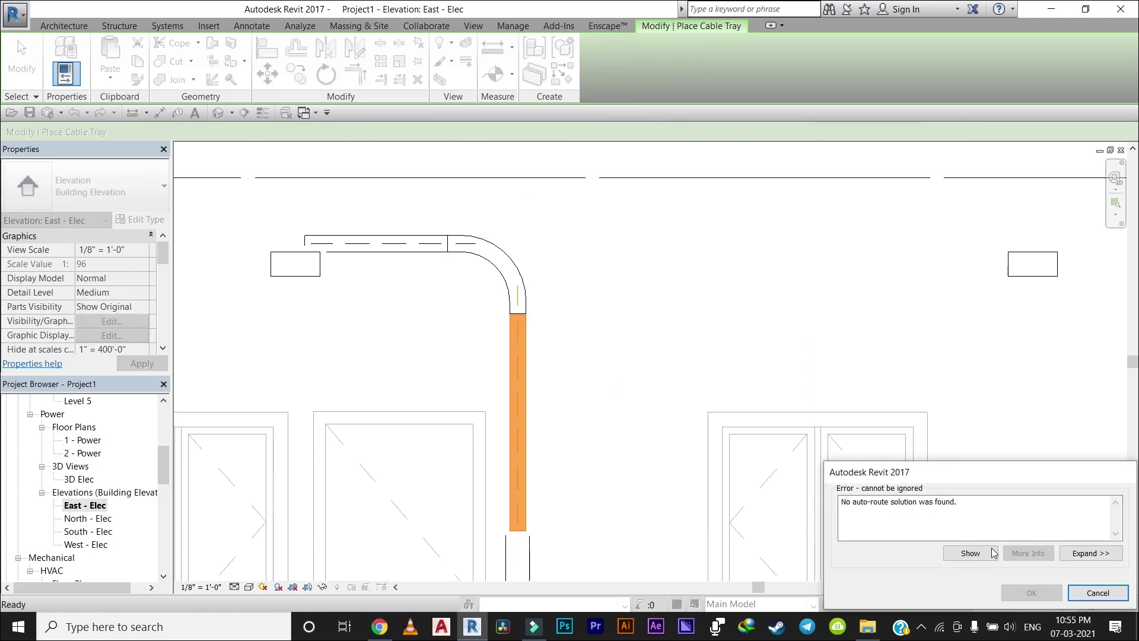
pyautogui.press('Escape')
pyautogui.press('Escape')
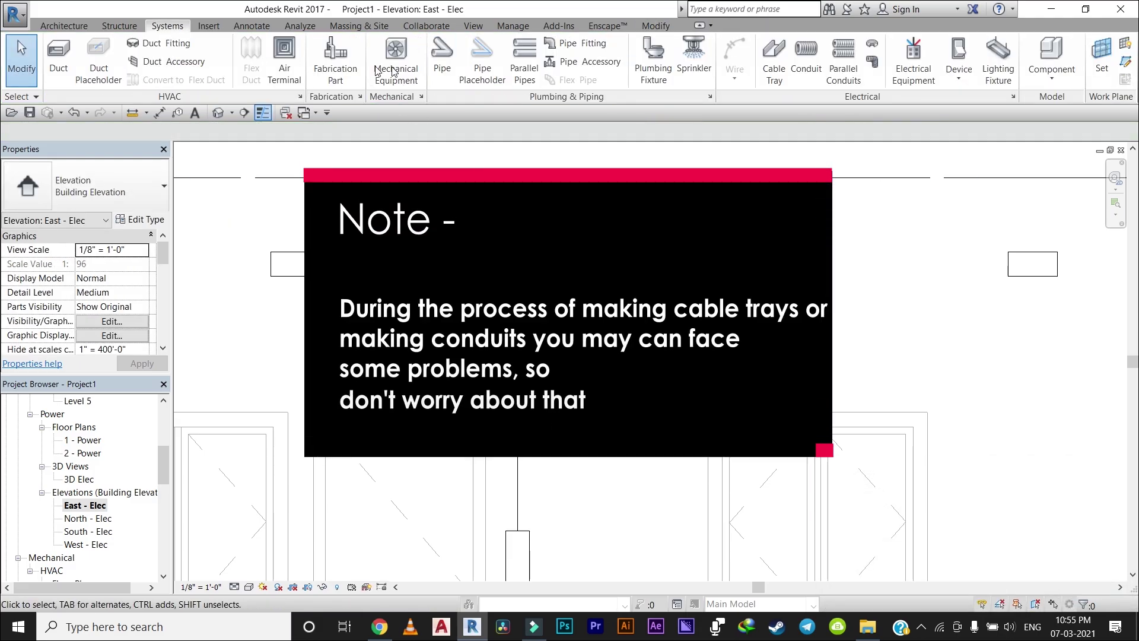
# Step: Attempt a cable tray in the North - Elec elevation, then cancel it
pyautogui.doubleClick(88, 518)
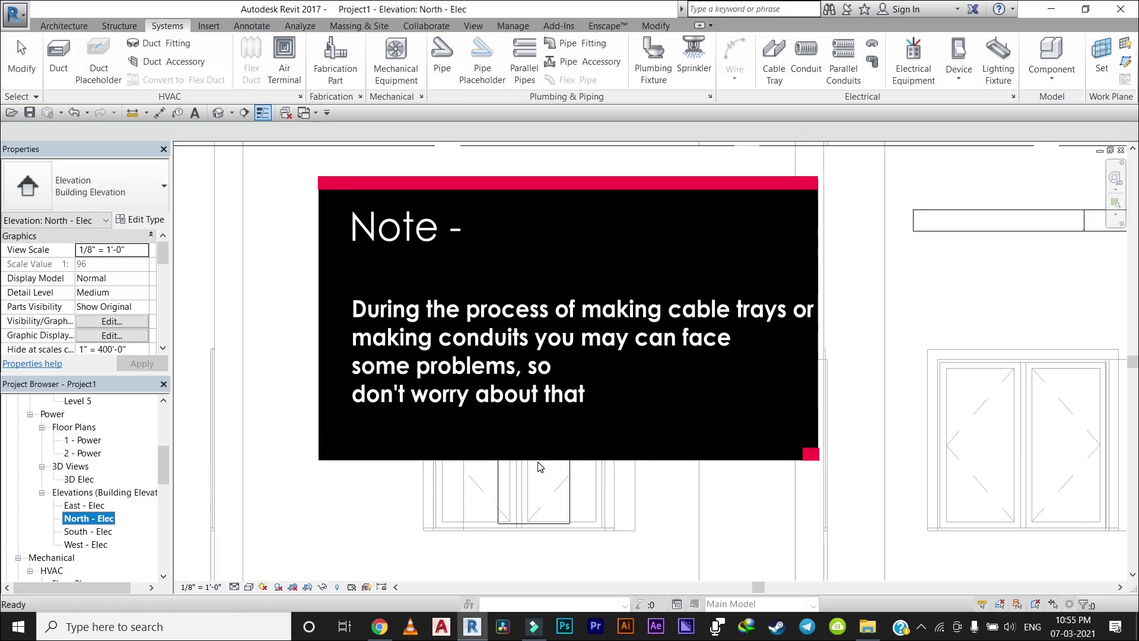
pyautogui.click(774, 56)
pyautogui.press('Escape')
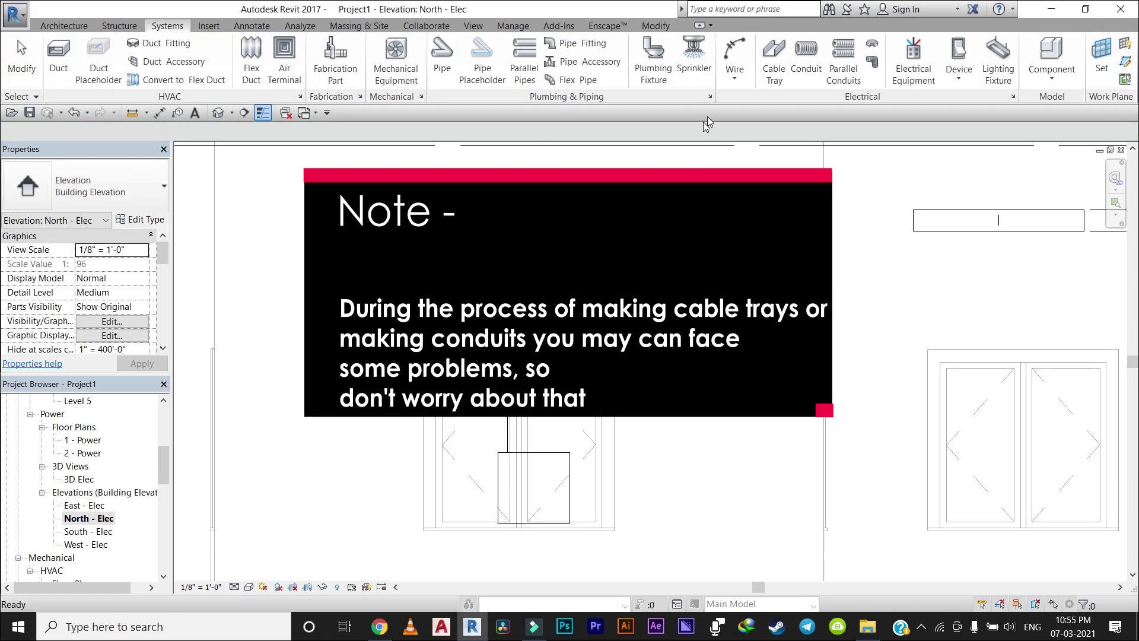
pyautogui.click(774, 56)
pyautogui.click(508, 231)
pyautogui.press('Escape')
pyautogui.press('Escape')
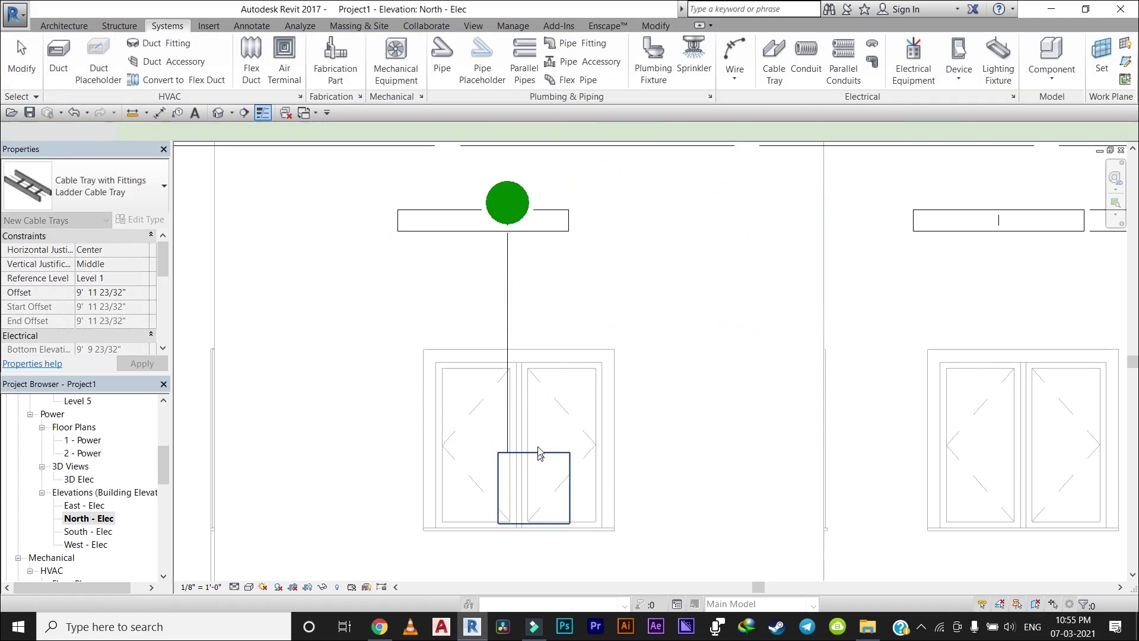
pyautogui.scroll(2, 92, 529)
pyautogui.scroll(-2, 91, 529)
# Step: In East - Elec, draw the vertical tray drop from the top tray's right end to the box
pyautogui.doubleClick(83, 518)
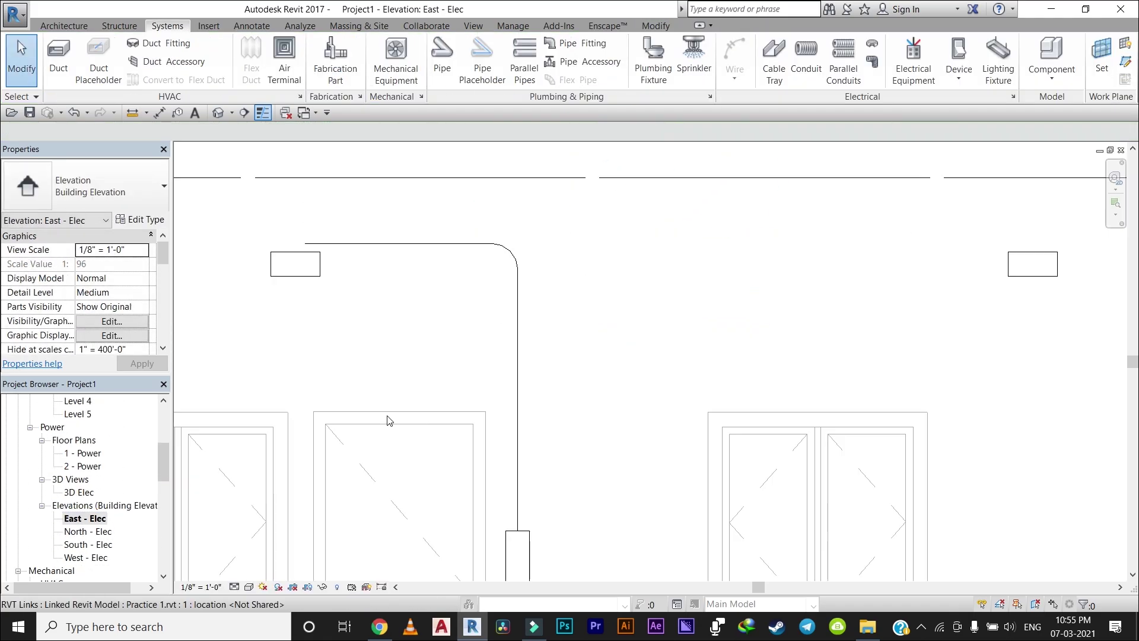
pyautogui.scroll(-3, 92, 522)
pyautogui.click(774, 56)
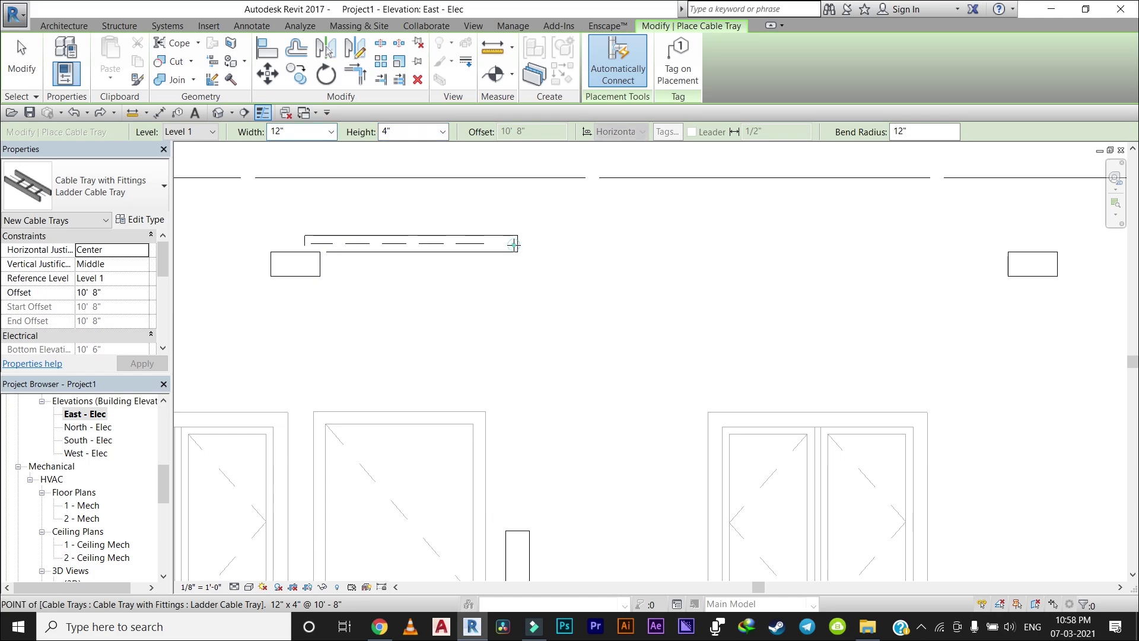
pyautogui.click(510, 244)
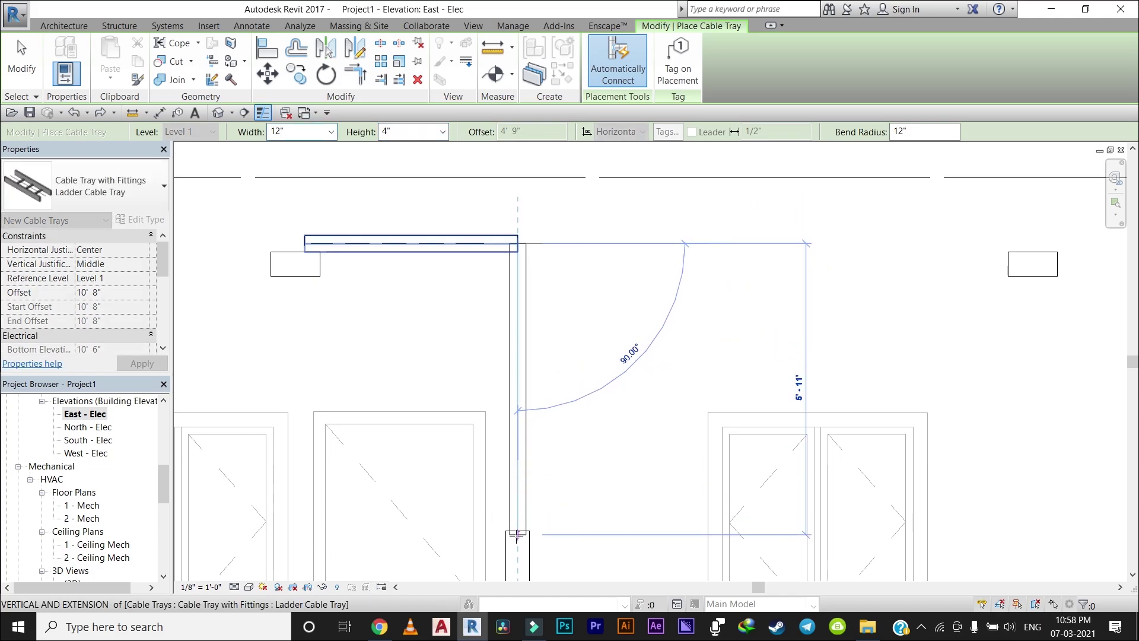
pyautogui.click(537, 517)
pyautogui.press('Escape')
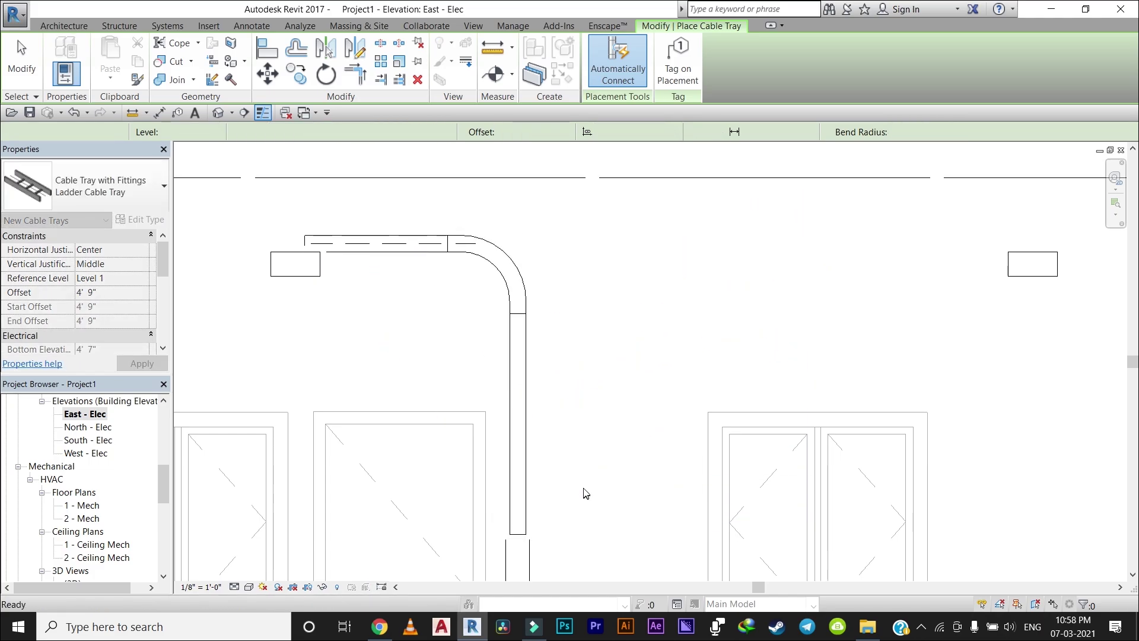
pyautogui.press('Escape')
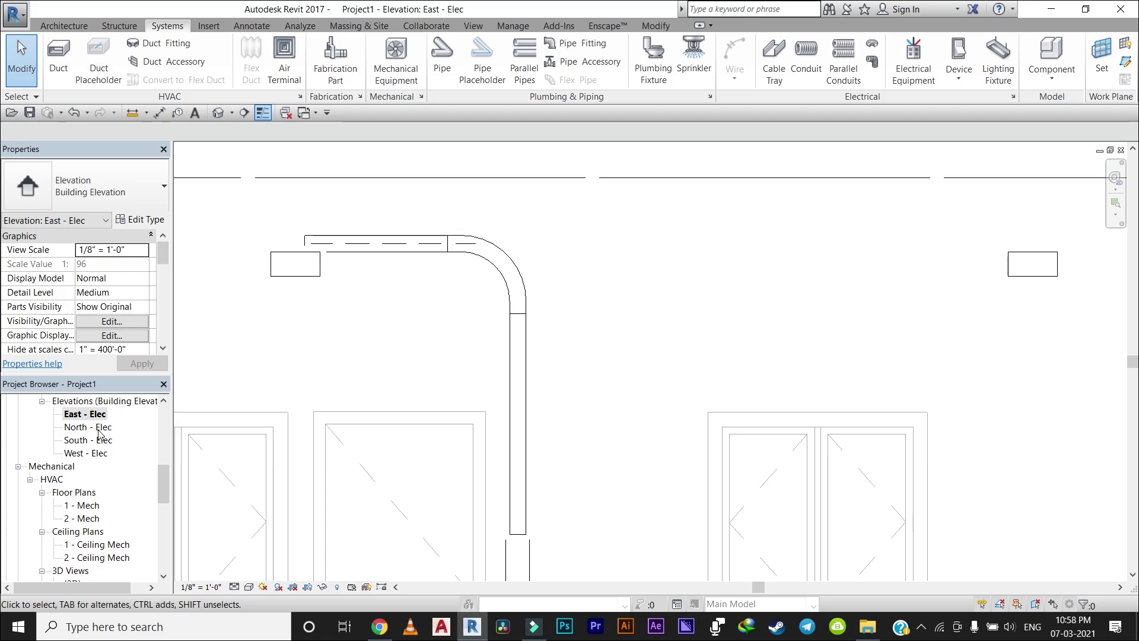
# Step: In North - Elec, nudge the vertical cable tray one step to the right
pyautogui.doubleClick(95, 427)
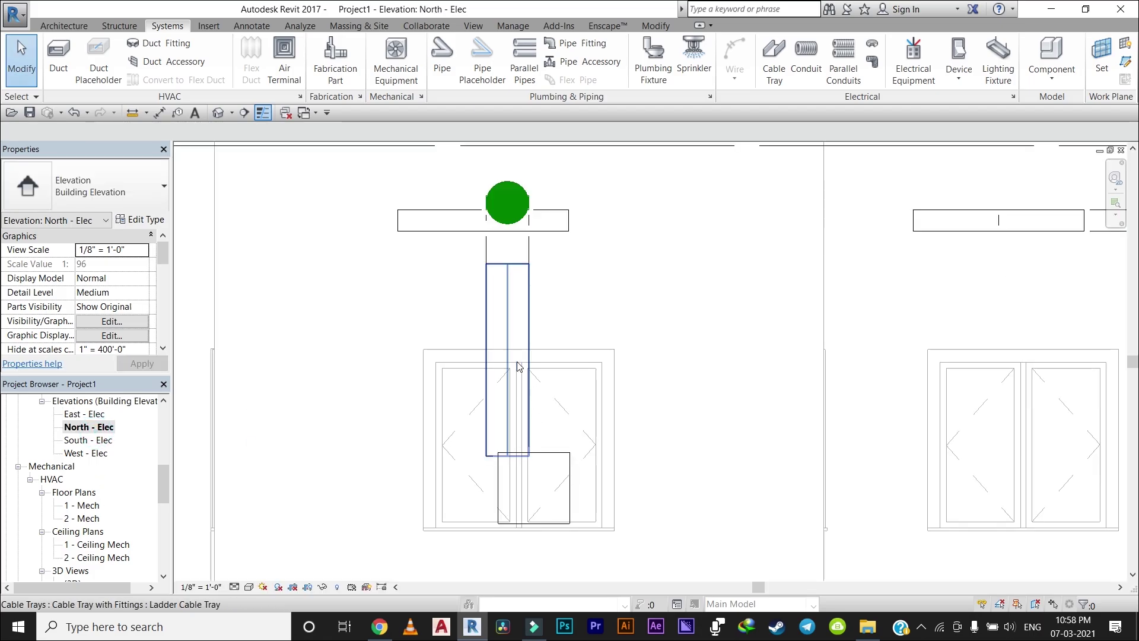
pyautogui.scroll(-2, 536, 354)
pyautogui.scroll(-1, 536, 354)
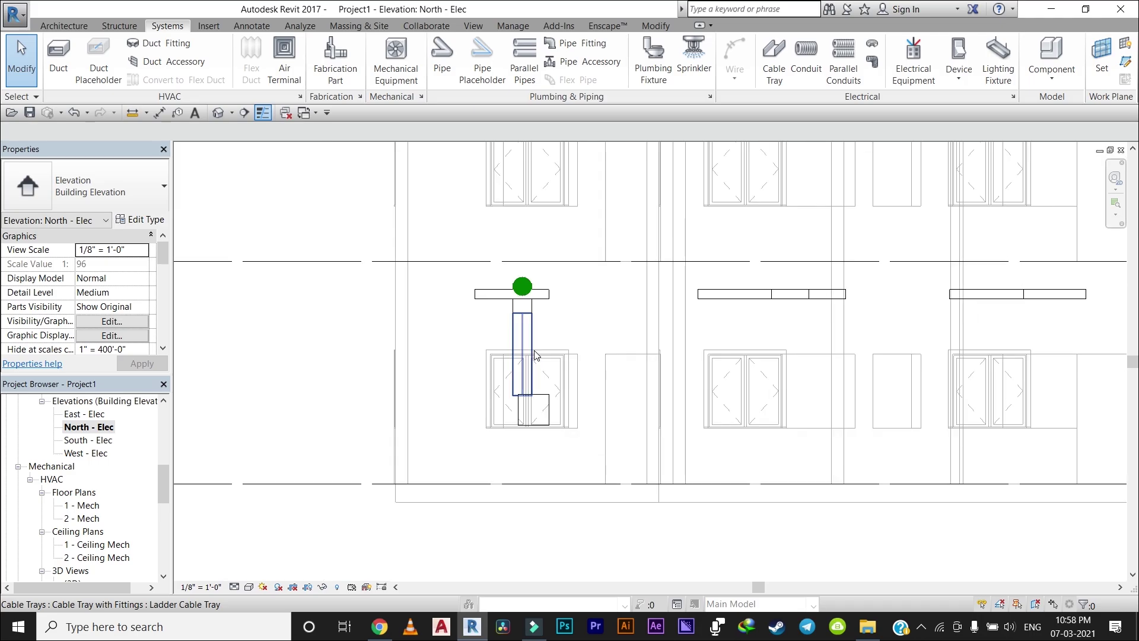
pyautogui.scroll(2, 533, 349)
pyautogui.click(531, 350)
pyautogui.scroll(1, 597, 335)
pyautogui.moveTo(597, 336); pyautogui.dragTo(591, 365, button='middle')
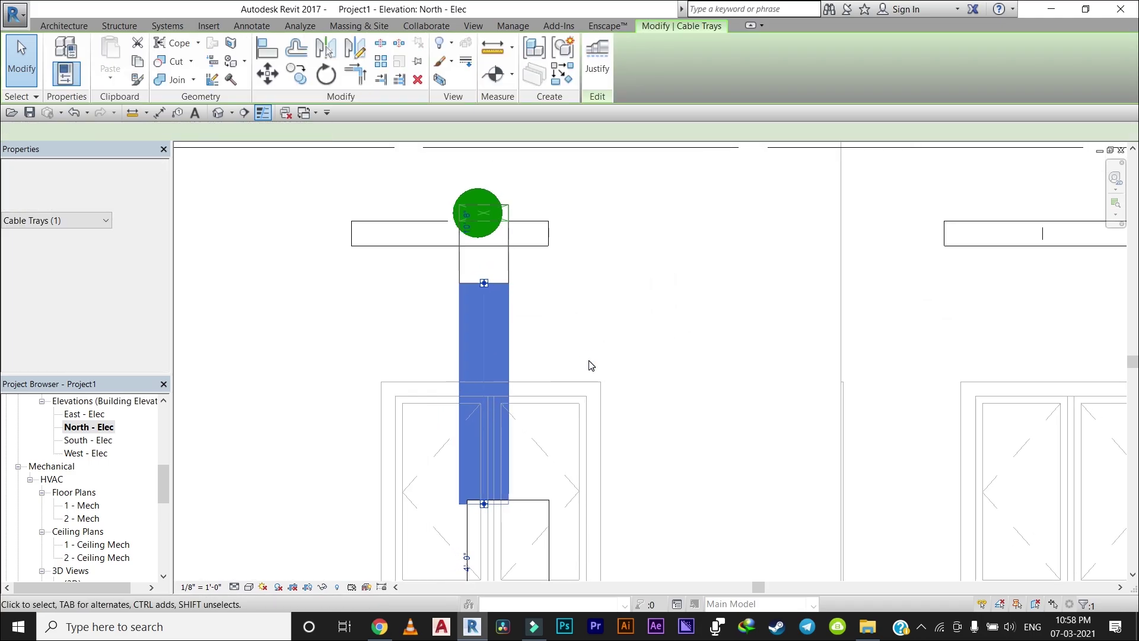
pyautogui.press('Right')
pyautogui.press('Right')
pyautogui.press('Right')
pyautogui.press('Right')
pyautogui.press('Right')
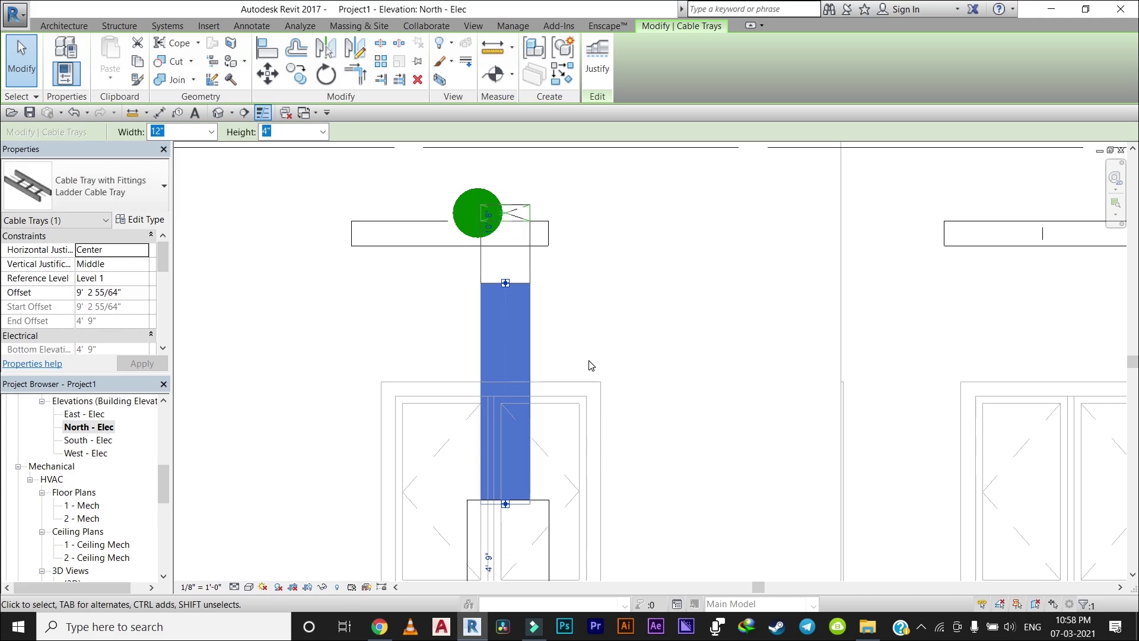
pyautogui.click(609, 344)
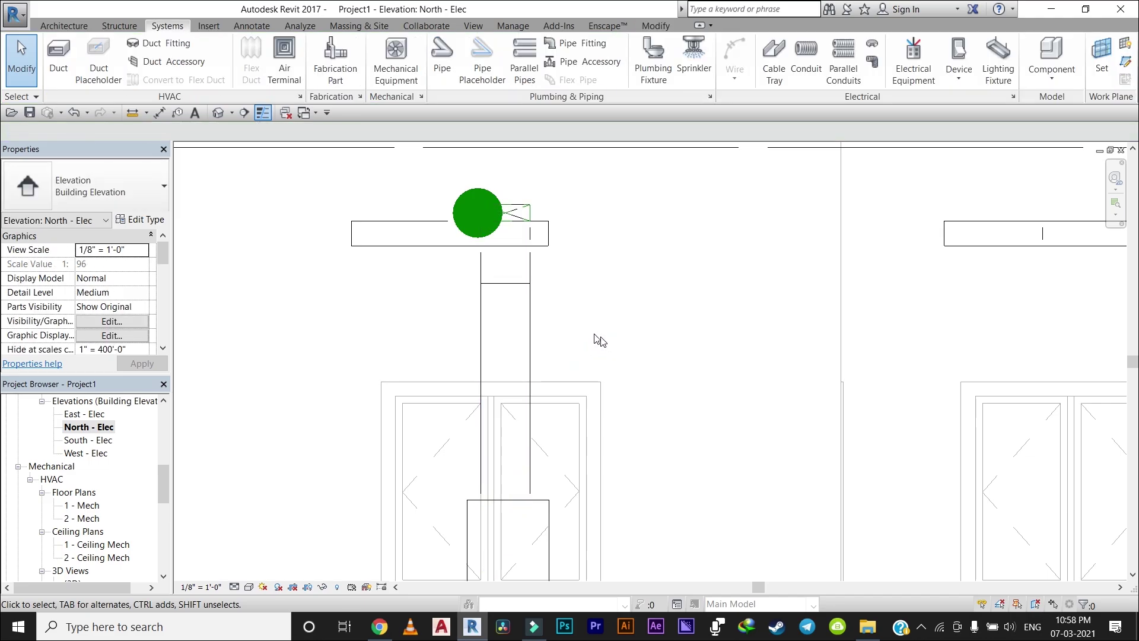
# Step: Nudge the round conduit slightly right, then open the 3D view of the building
pyautogui.click(487, 195)
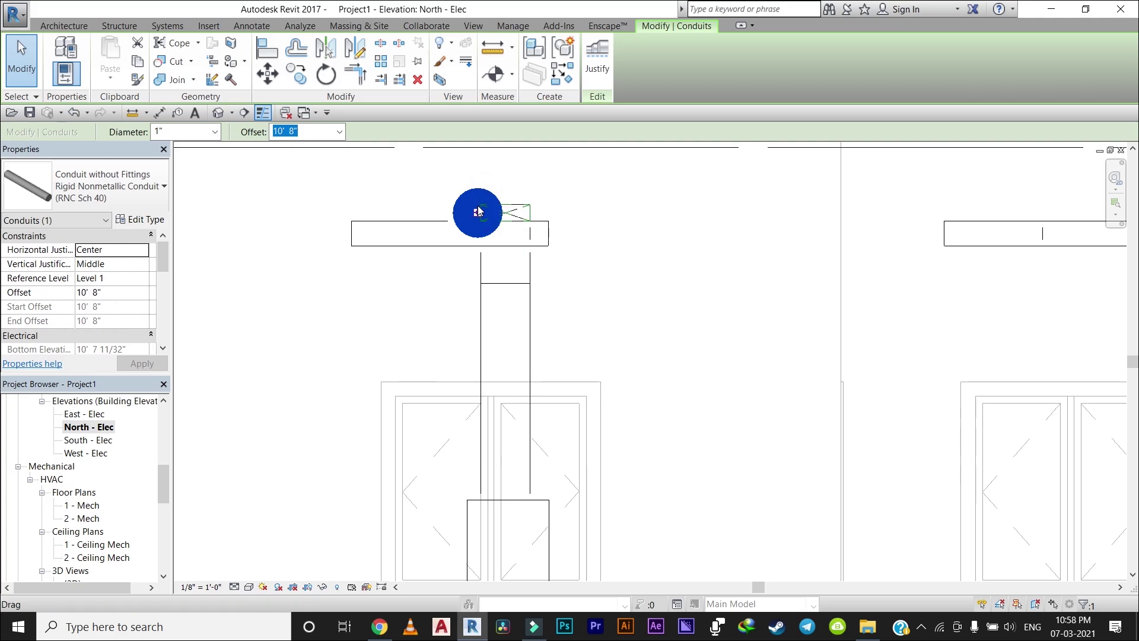
pyautogui.scroll(3, 508, 211)
pyautogui.scroll(3, 508, 211)
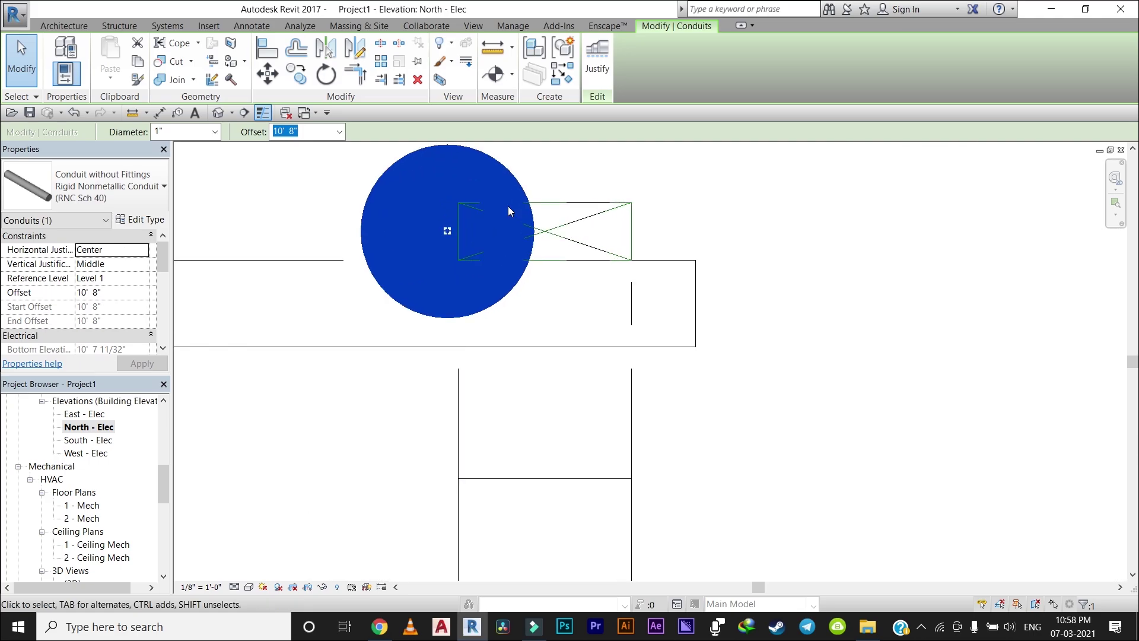
pyautogui.press('Right')
pyautogui.press('Right')
pyautogui.press('Right')
pyautogui.press('Right')
pyautogui.press('Right')
pyautogui.press('Right')
pyautogui.press('Right')
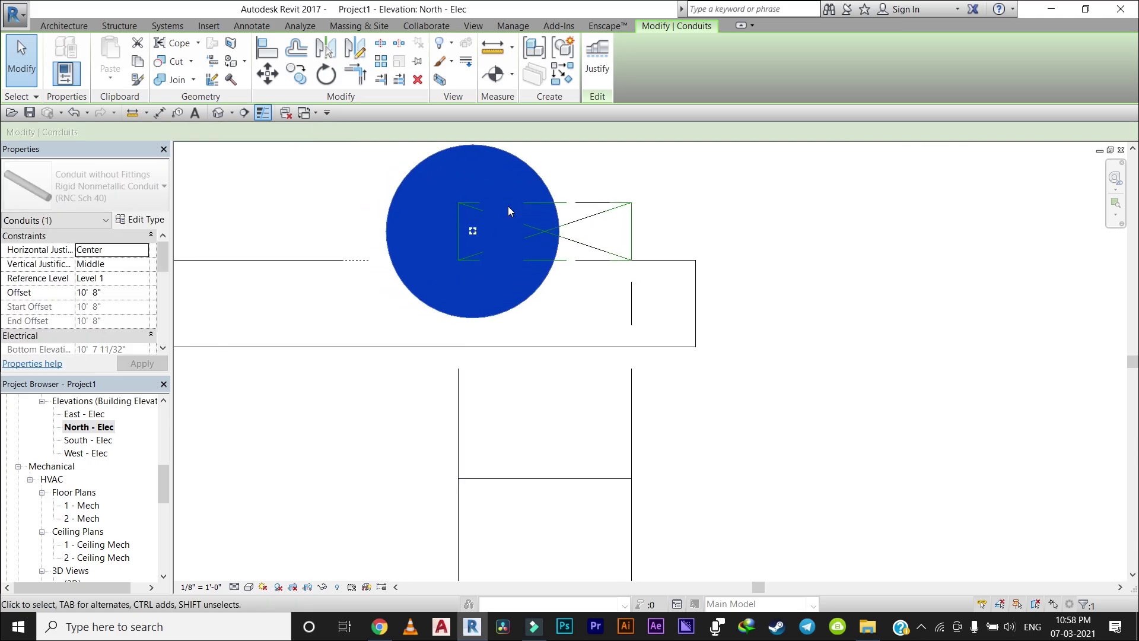
pyautogui.click(707, 244)
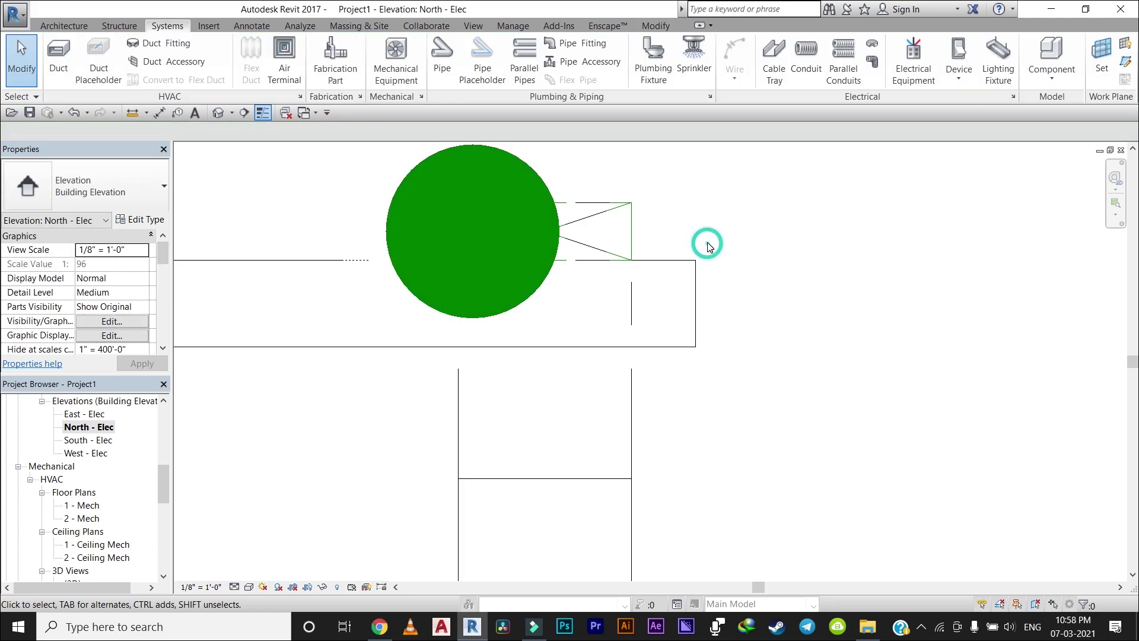
pyautogui.click(474, 26)
pyautogui.click(424, 51)
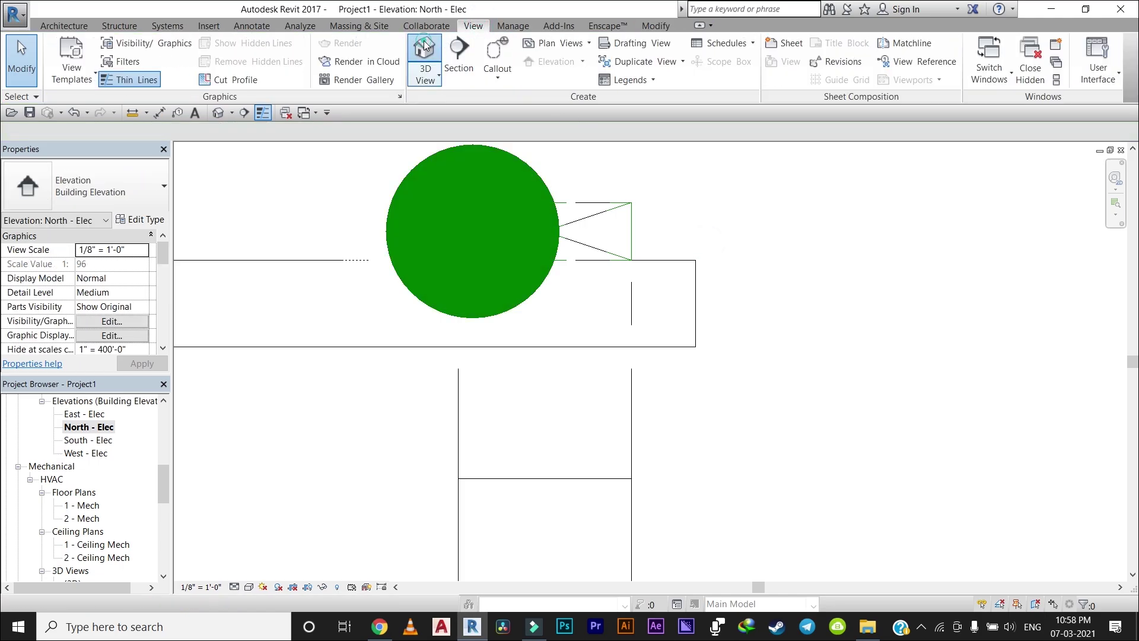
# Step: Orbit and zoom the 3D view, then set its Detail Level to Fine
pyautogui.moveTo(532, 402)
pyautogui.keyDown('shift'); pyautogui.mouseDown(button='middle')
pyautogui.moveTo(485, 457)
pyautogui.moveTo(419, 465)
pyautogui.moveTo(500, 376)
pyautogui.moveTo(452, 411)
pyautogui.moveTo(320, 456)
pyautogui.mouseUp(button='middle'); pyautogui.keyUp('shift')
pyautogui.scroll(3, 326, 439)
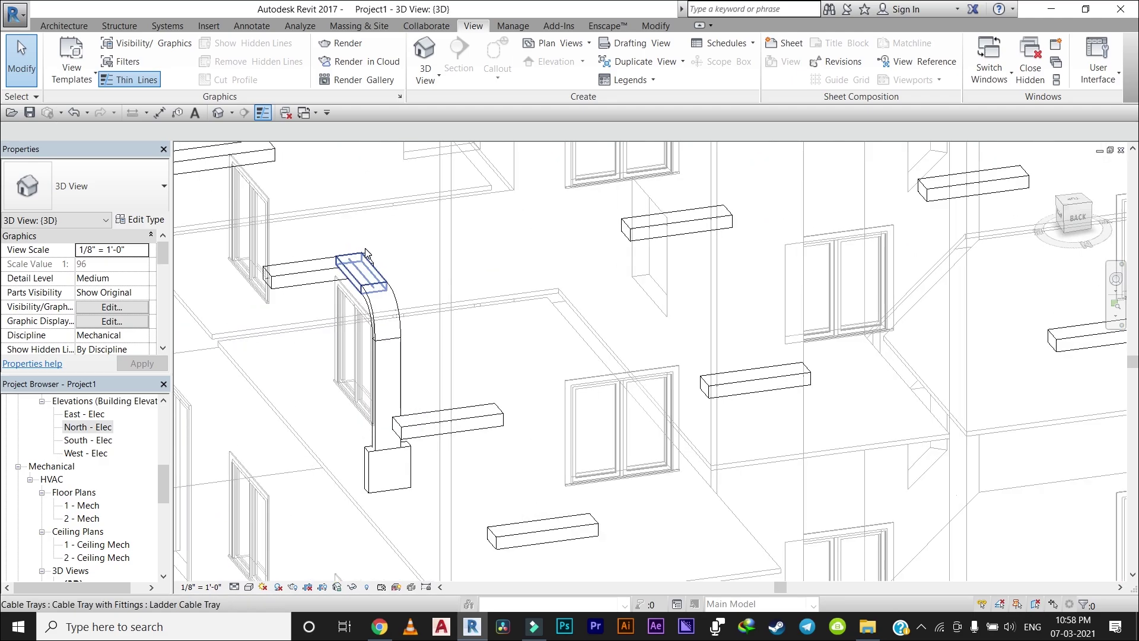
pyautogui.scroll(3, 328, 415)
pyautogui.scroll(3, 328, 405)
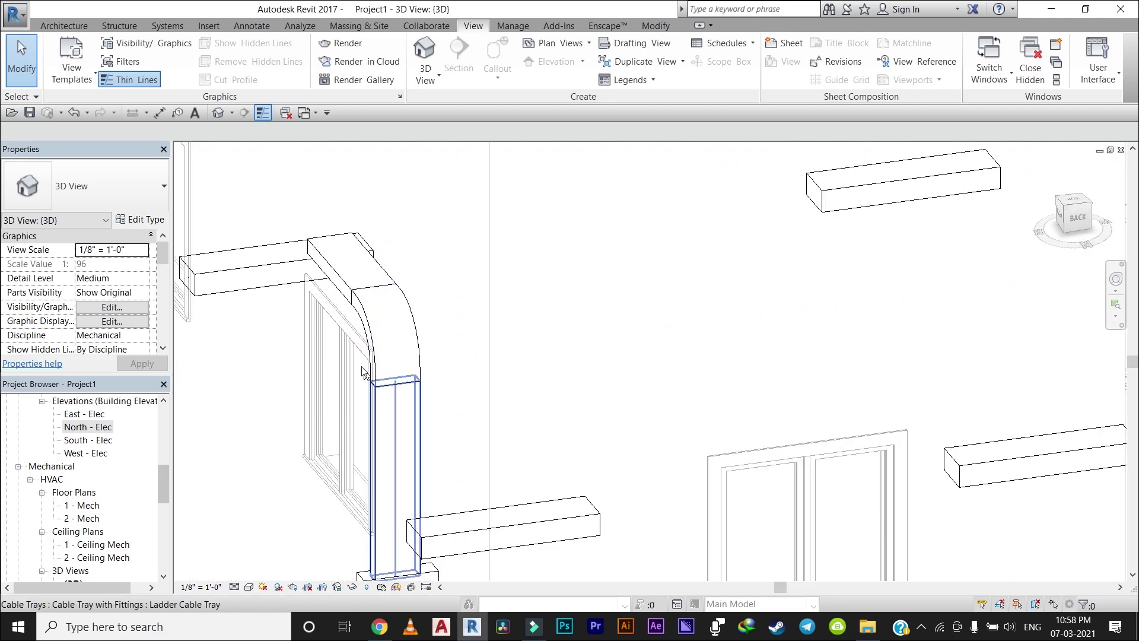
pyautogui.click(365, 339)
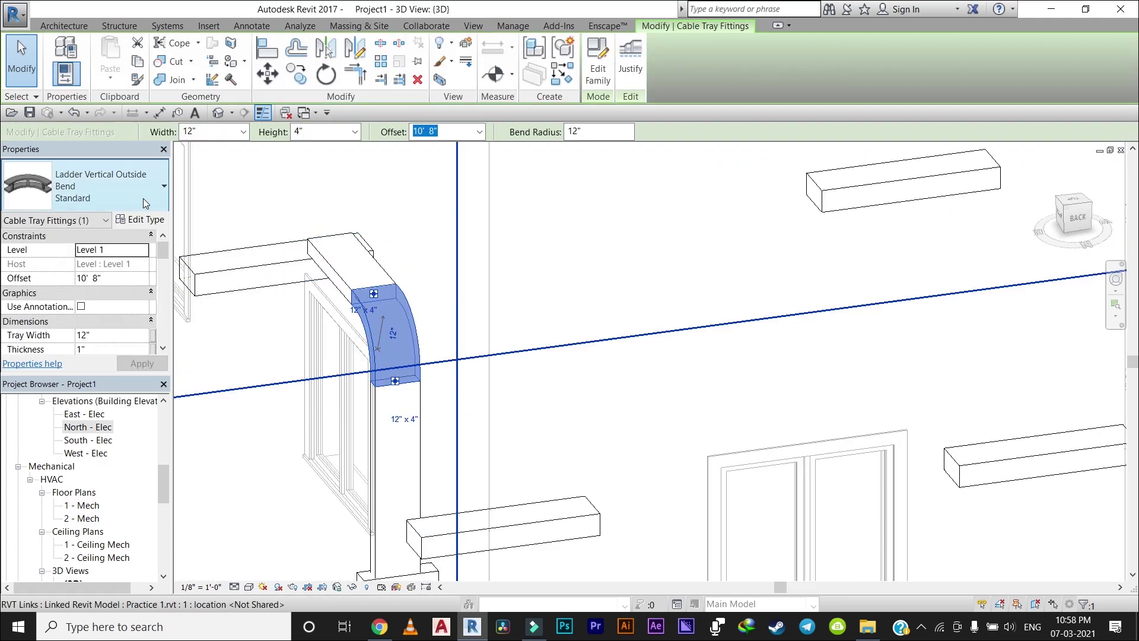
pyautogui.click(473, 26)
pyautogui.press('Escape')
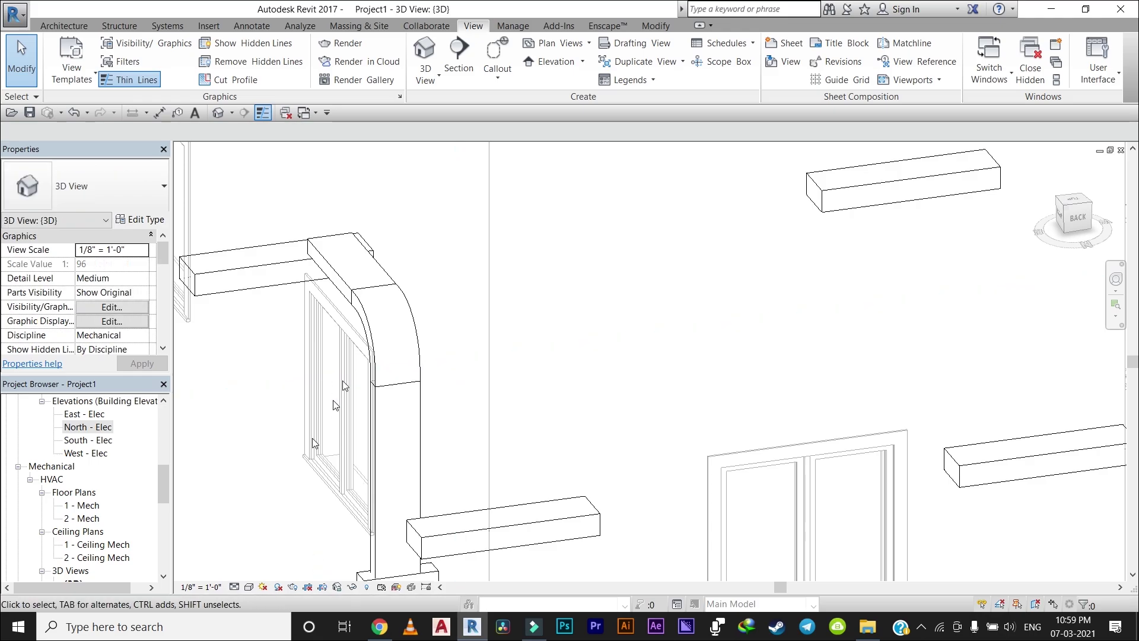
pyautogui.click(251, 571)
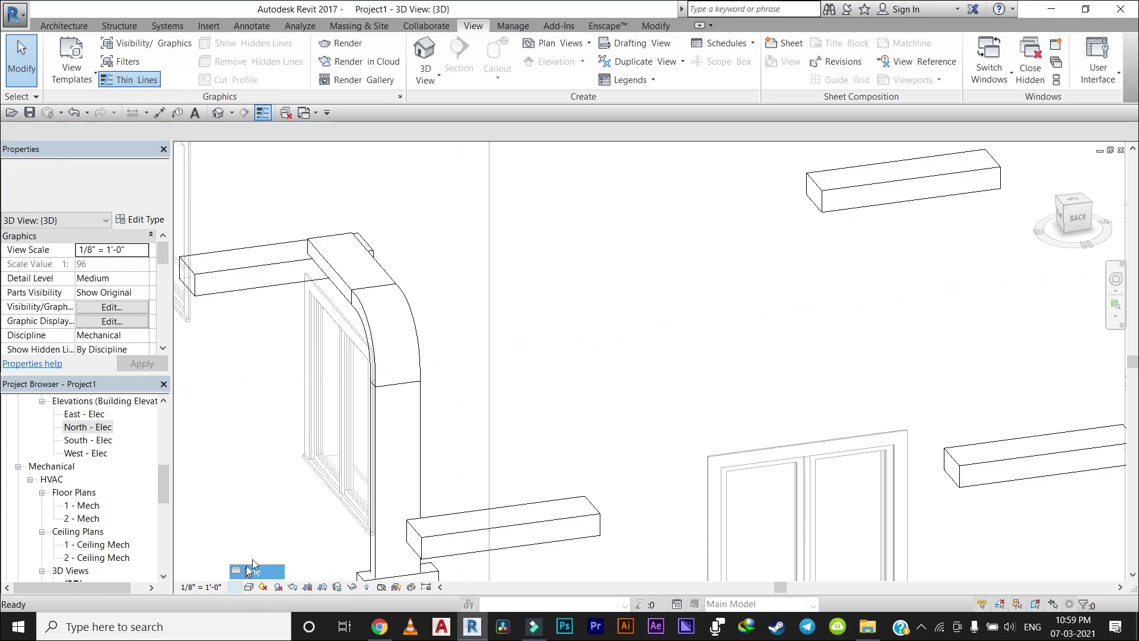
# Step: Spin the model to face the ladder tray, check the conduit, and open East - Mech
pyautogui.scroll(-2, 379, 355)
pyautogui.scroll(-2, 379, 355)
pyautogui.moveTo(379, 356)
pyautogui.keyDown('shift'); pyautogui.mouseDown(button='middle')
pyautogui.moveTo(323, 321)
pyautogui.moveTo(307, 285)
pyautogui.moveTo(322, 253)
pyautogui.mouseUp(button='middle'); pyautogui.keyUp('shift')
pyautogui.scroll(2, 356, 261)
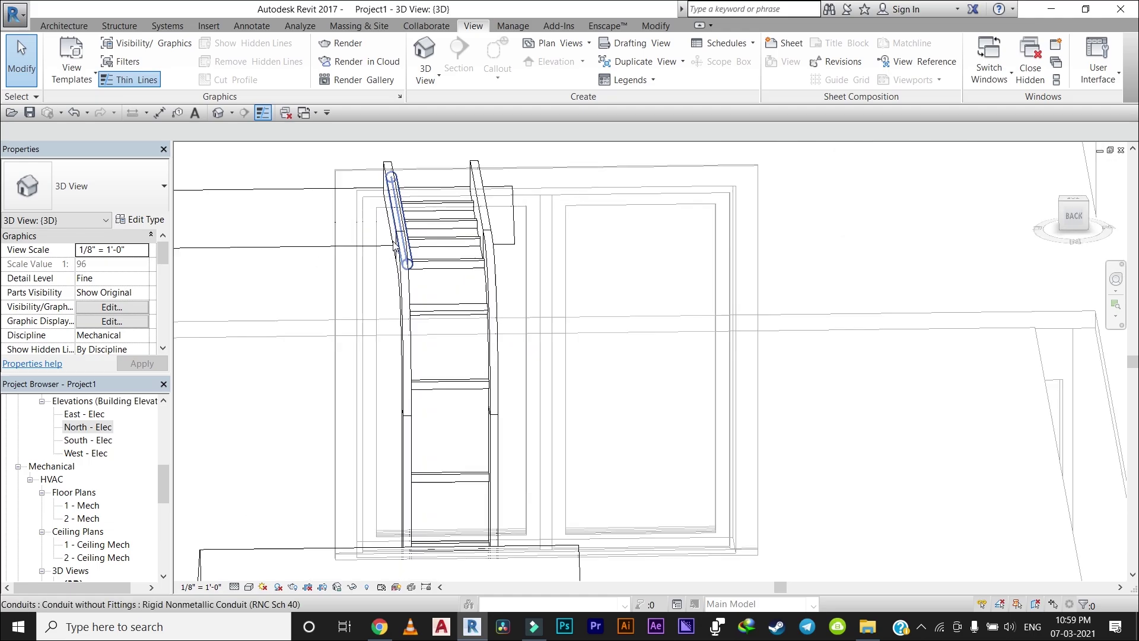
pyautogui.scroll(3, 395, 274)
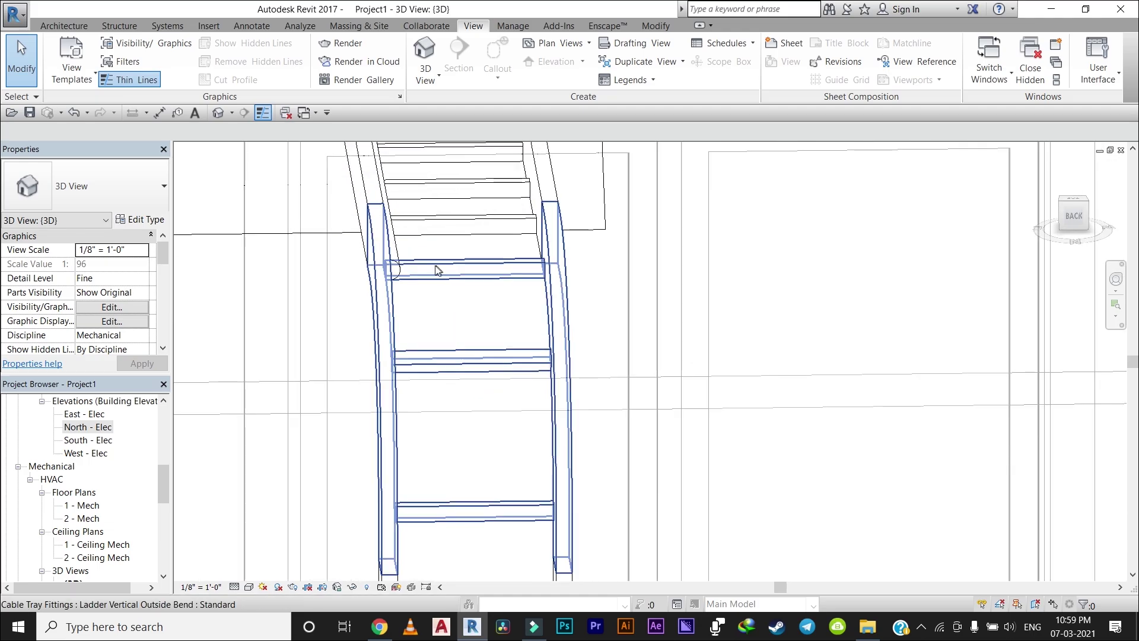
pyautogui.click(396, 274)
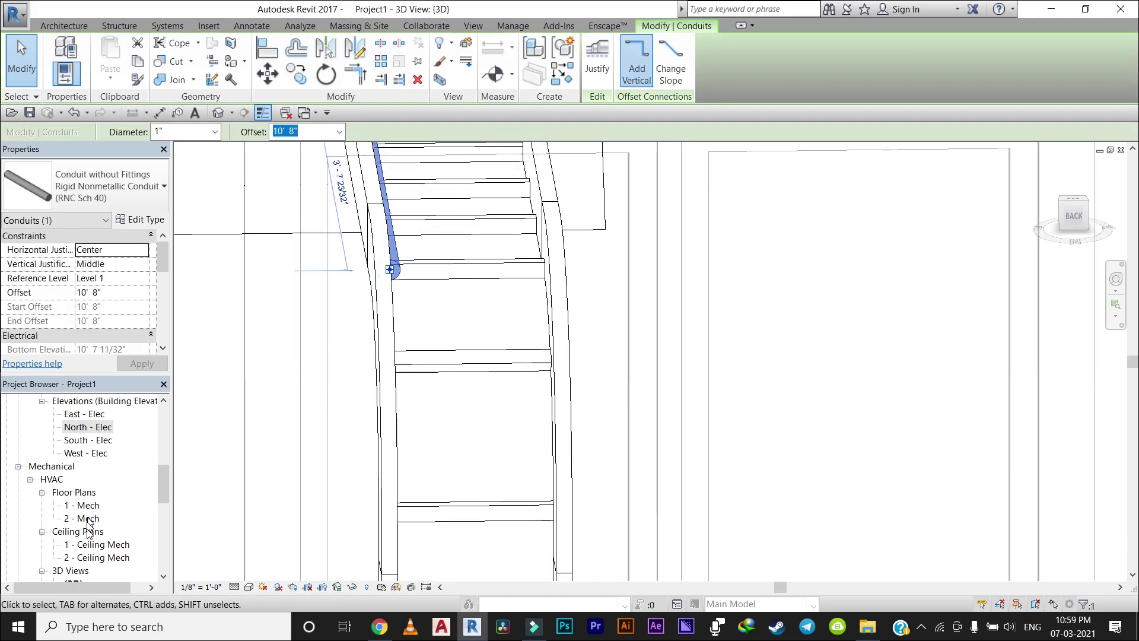
pyautogui.scroll(-1, 356, 338)
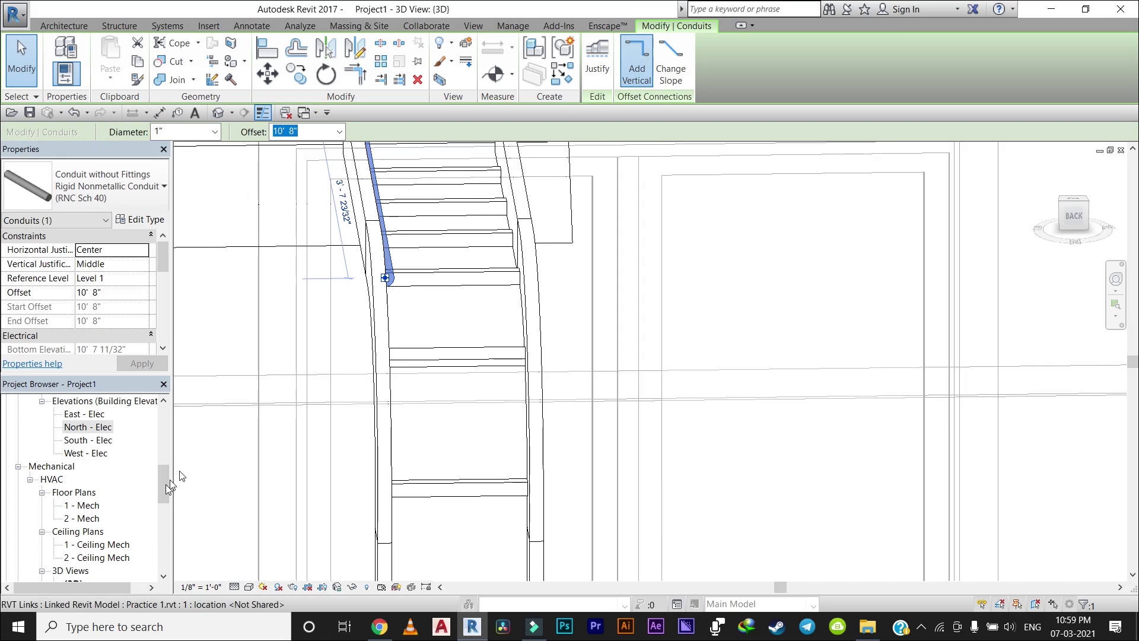
pyautogui.scroll(-1, 98, 525)
pyautogui.scroll(-1, 96, 527)
pyautogui.doubleClick(96, 519)
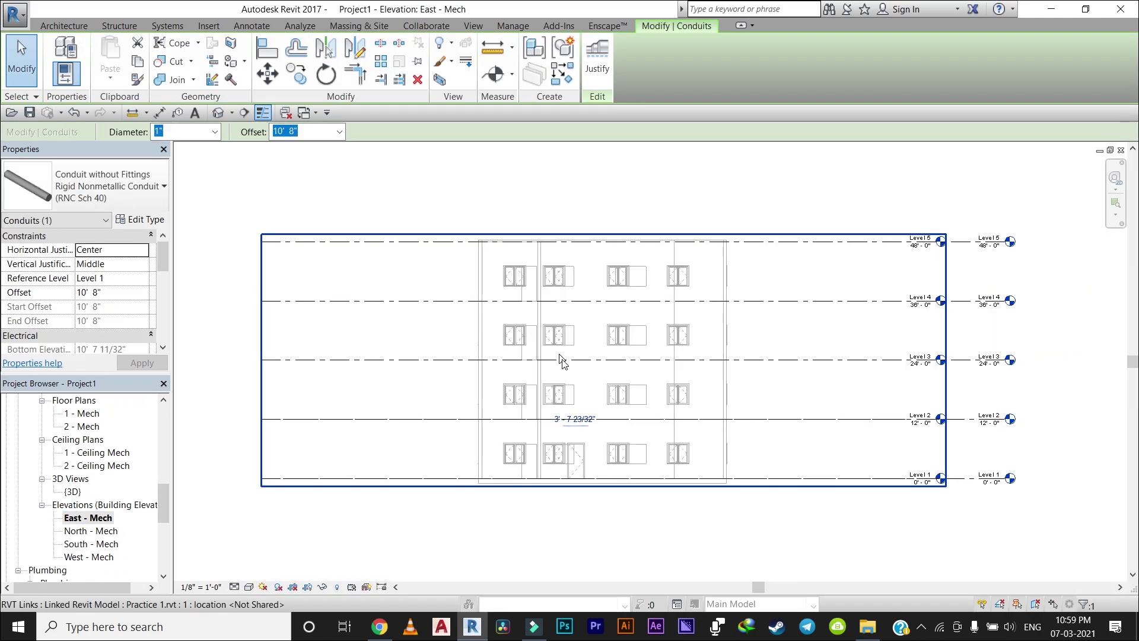
# Step: Open the East - Elec elevation from the Project Browser
pyautogui.scroll(-1, 564, 415)
pyautogui.scroll(2, 567, 437)
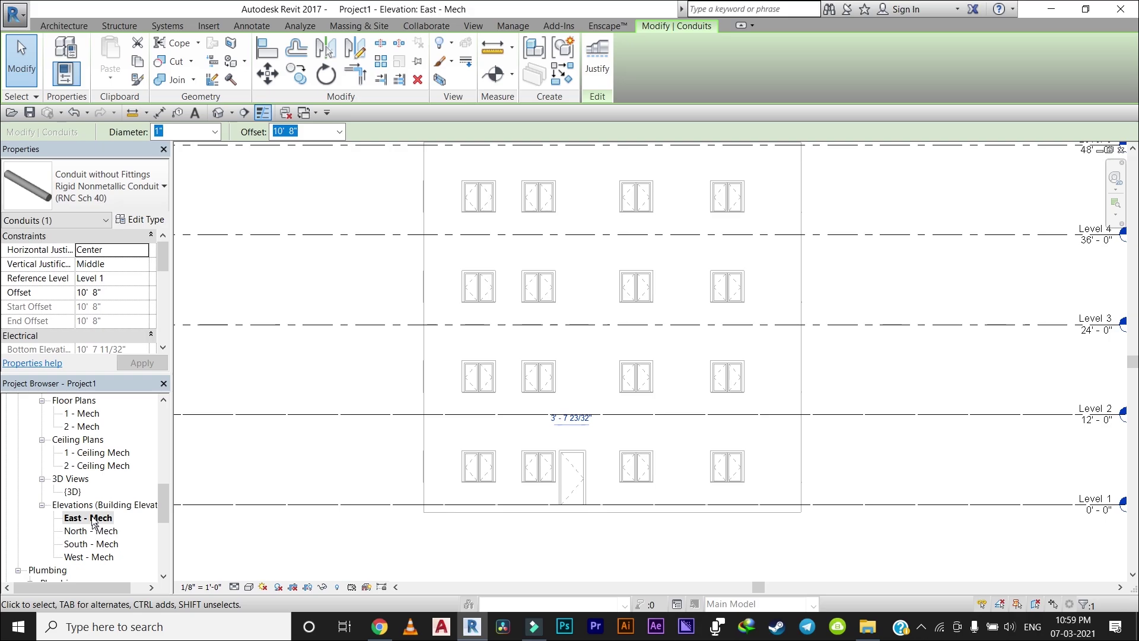
pyautogui.scroll(1, 101, 481)
pyautogui.scroll(1, 98, 483)
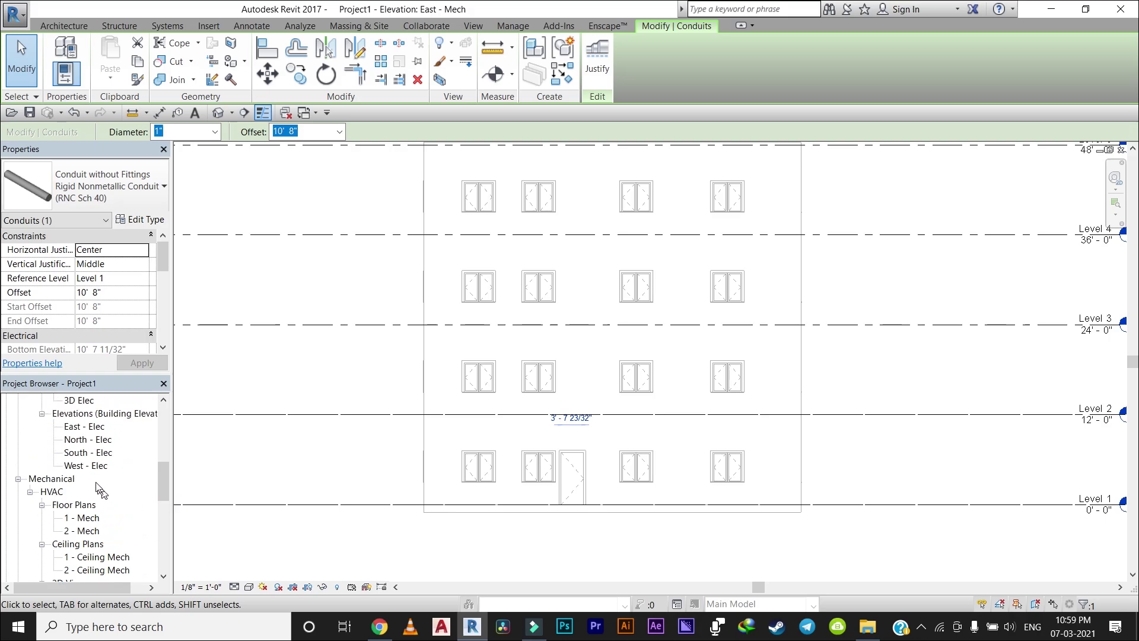
pyautogui.scroll(2, 89, 438)
pyautogui.doubleClick(76, 454)
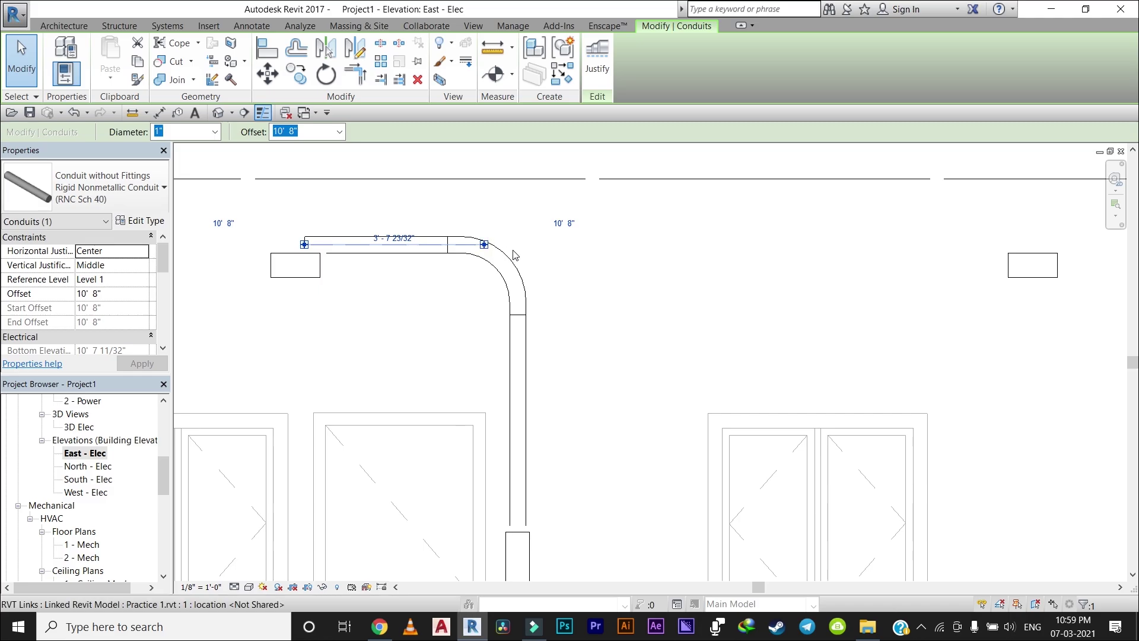
# Step: Temporarily hide the horizontal ladder tray and its vertical bend to expose the conduit
pyautogui.click(508, 259)
pyautogui.scroll(2, 504, 255)
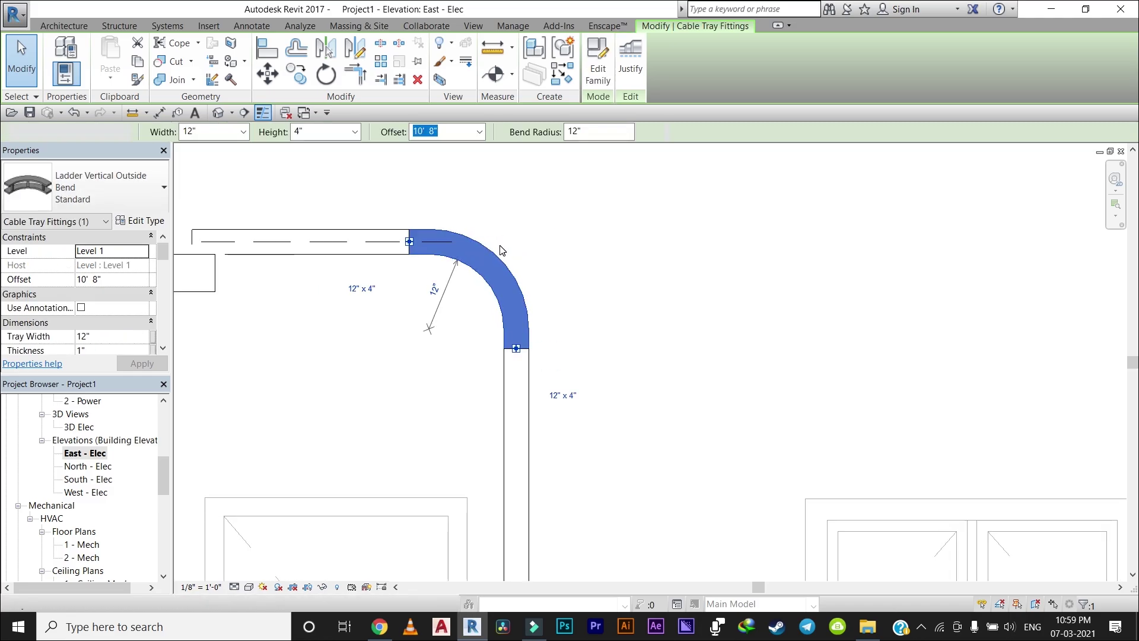
pyautogui.click(364, 273)
pyautogui.click(362, 254)
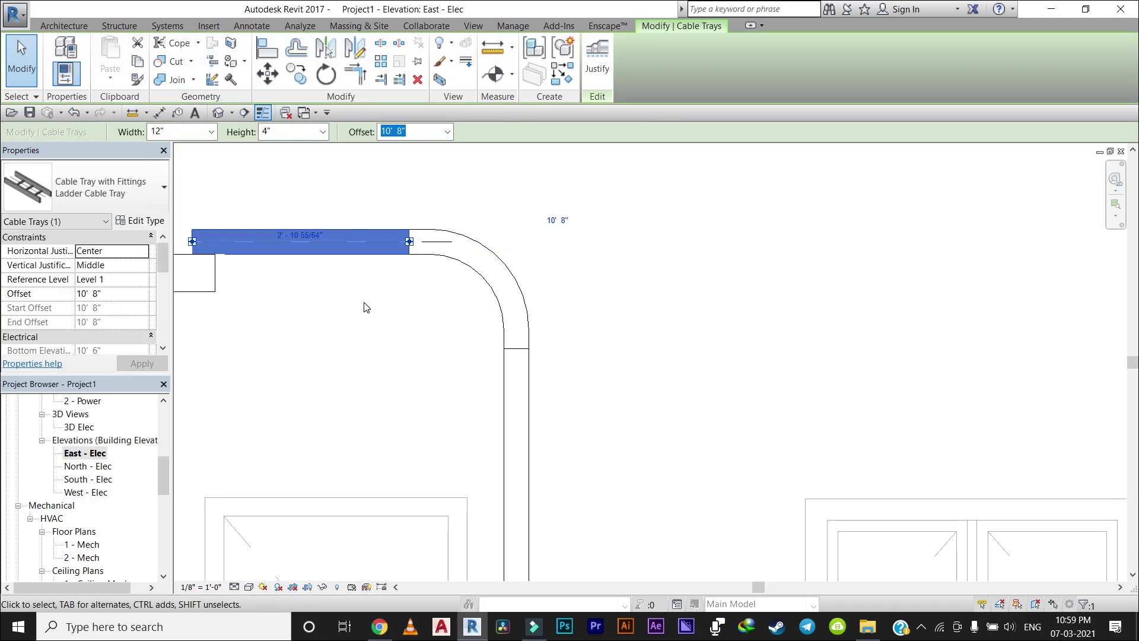
pyautogui.press('h')
pyautogui.click(461, 260)
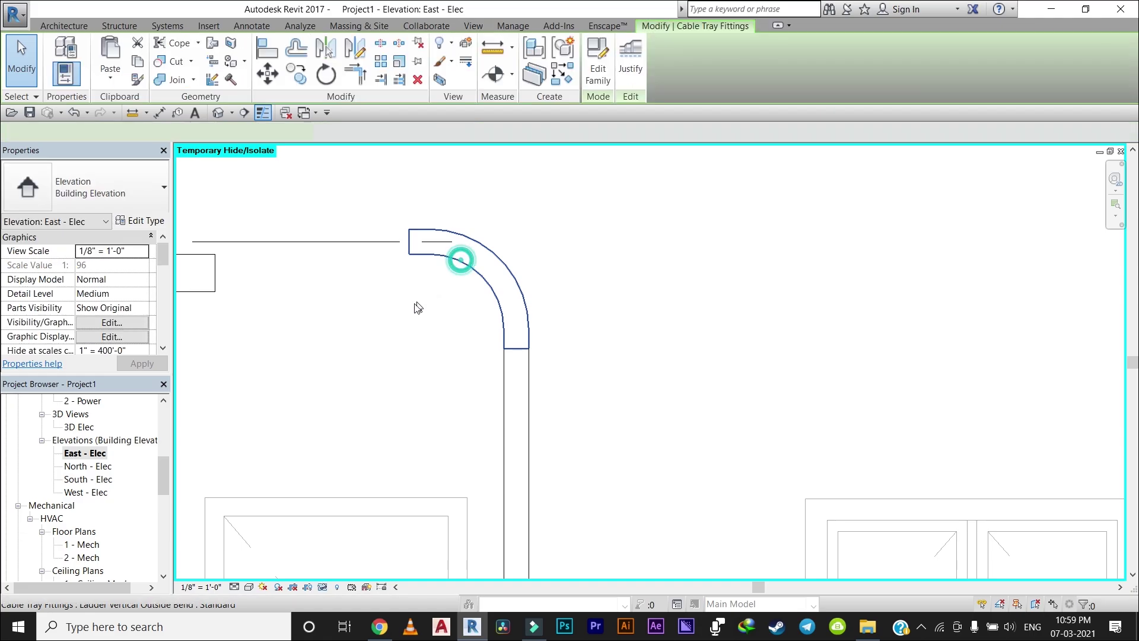
pyautogui.press('h')
pyautogui.press('h')
pyautogui.click(460, 243)
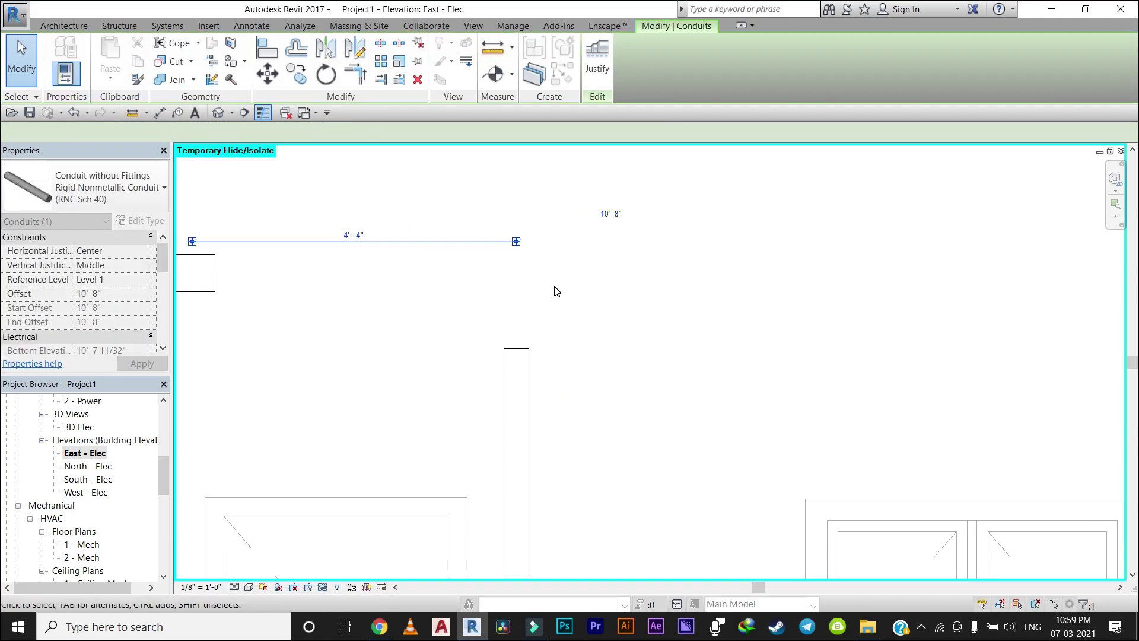
pyautogui.press('Escape')
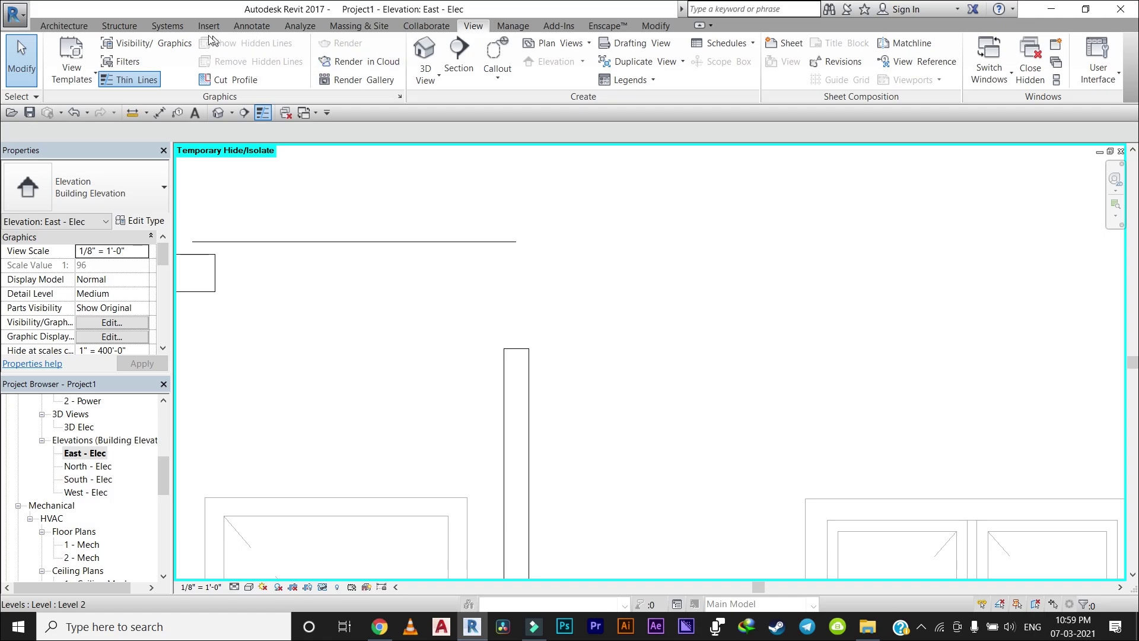
# Step: Attempt a conduit down the vertical tray; the angle error discards it
pyautogui.click(156, 28)
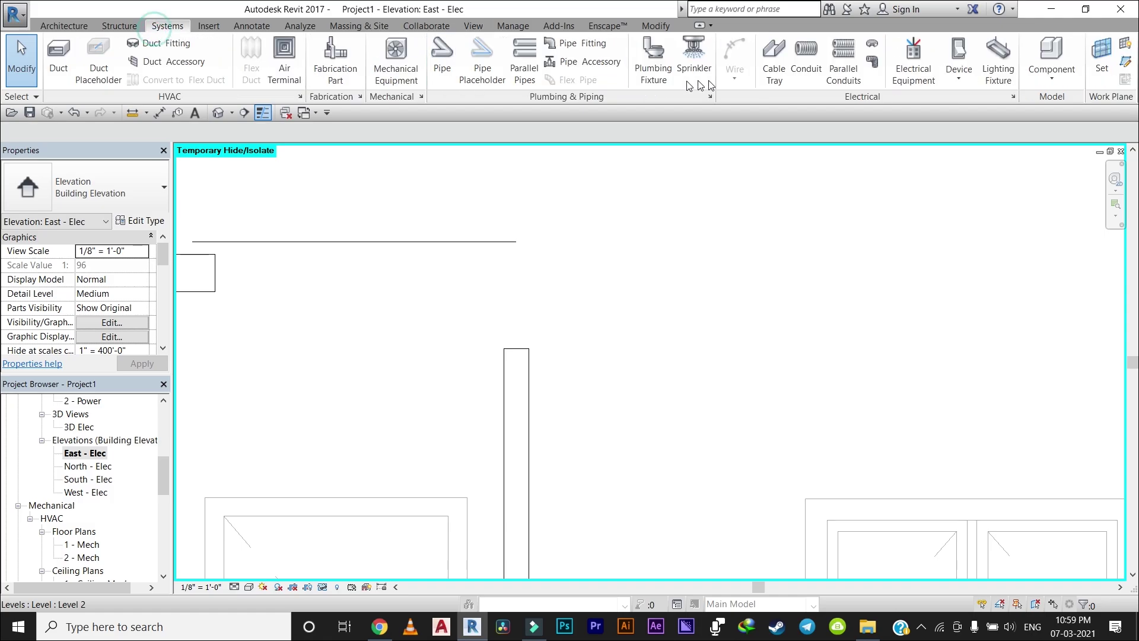
pyautogui.click(801, 62)
pyautogui.click(515, 348)
pyautogui.moveTo(513, 203)
pyautogui.mouseDown(button='middle')
pyautogui.moveTo(525, 217)
pyautogui.moveTo(529, 75)
pyautogui.mouseUp(button='middle')
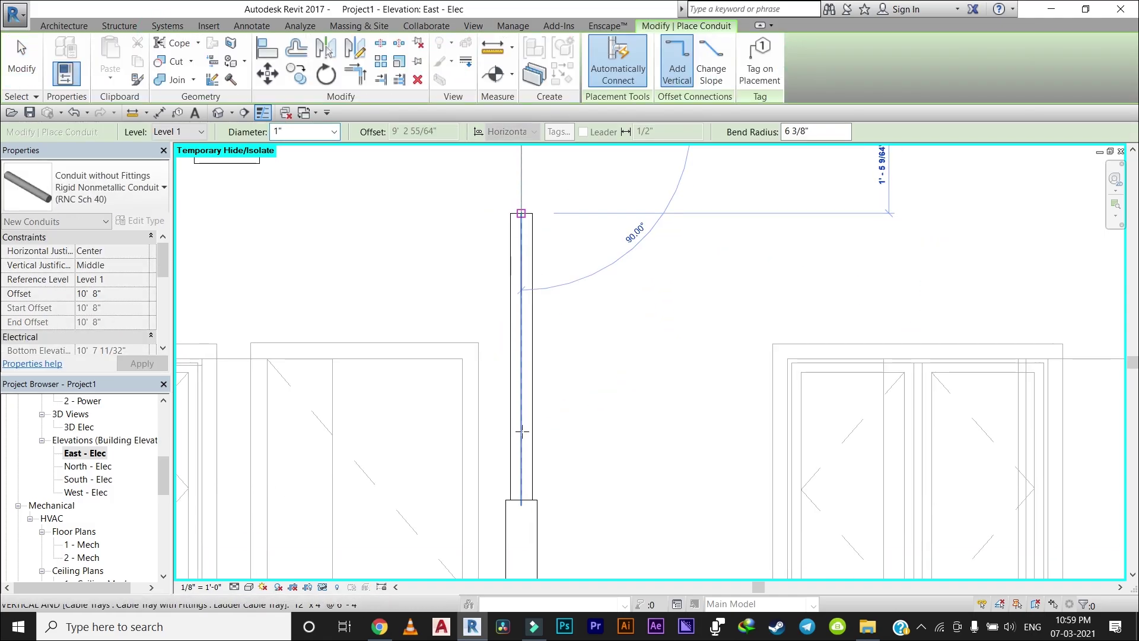
pyautogui.click(581, 459)
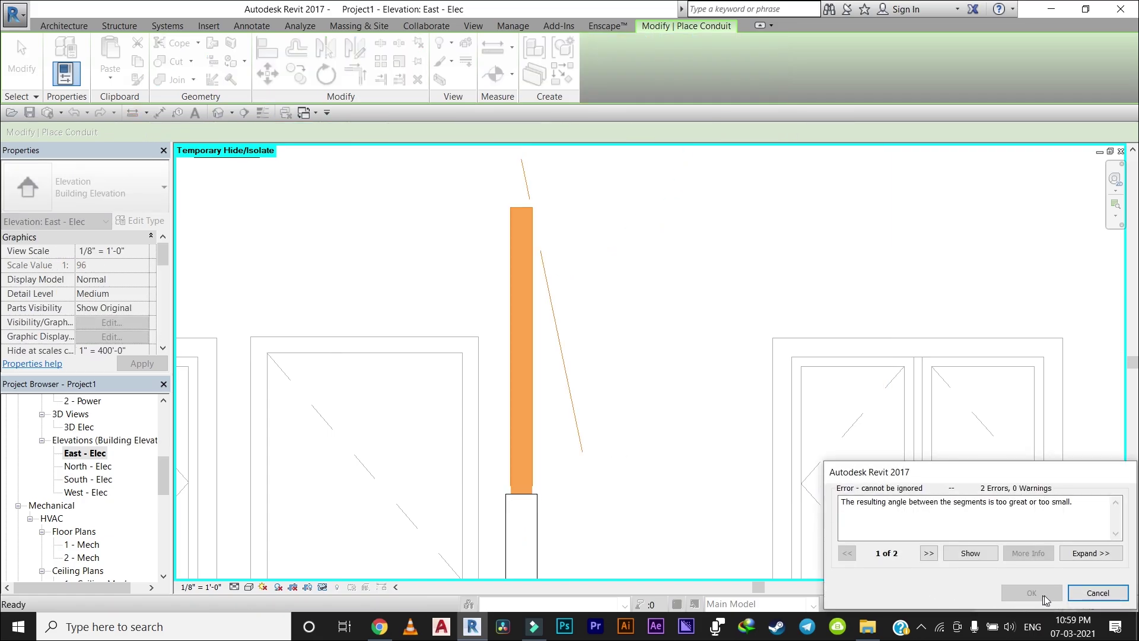
pyautogui.click(1097, 593)
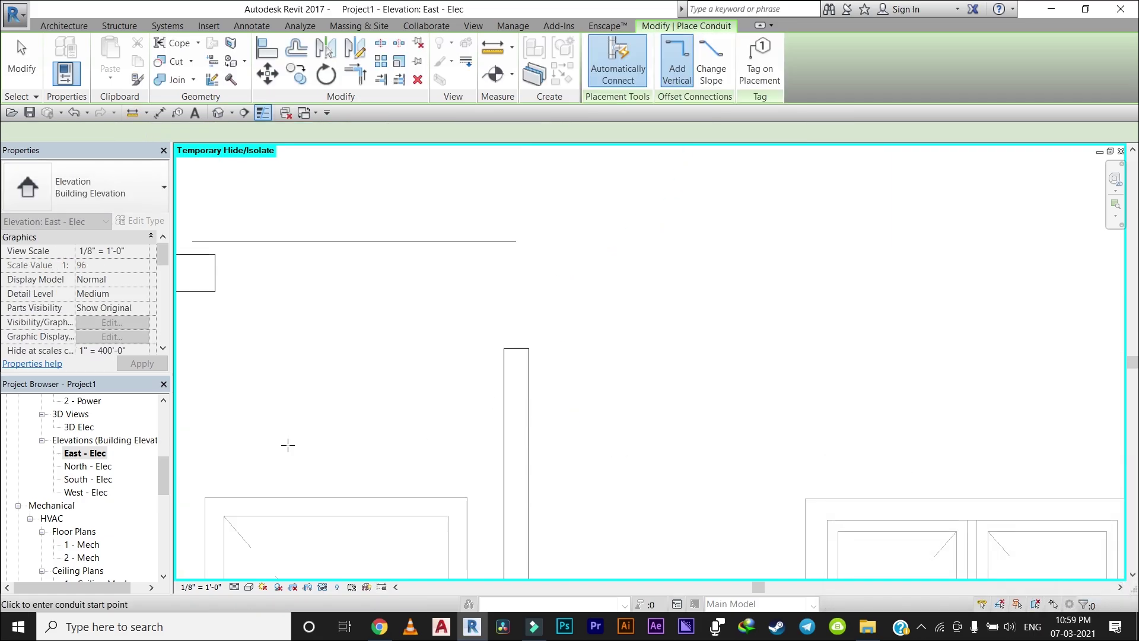
# Step: In North - Elec, delete the round conduit above the ceiling element
pyautogui.doubleClick(81, 466)
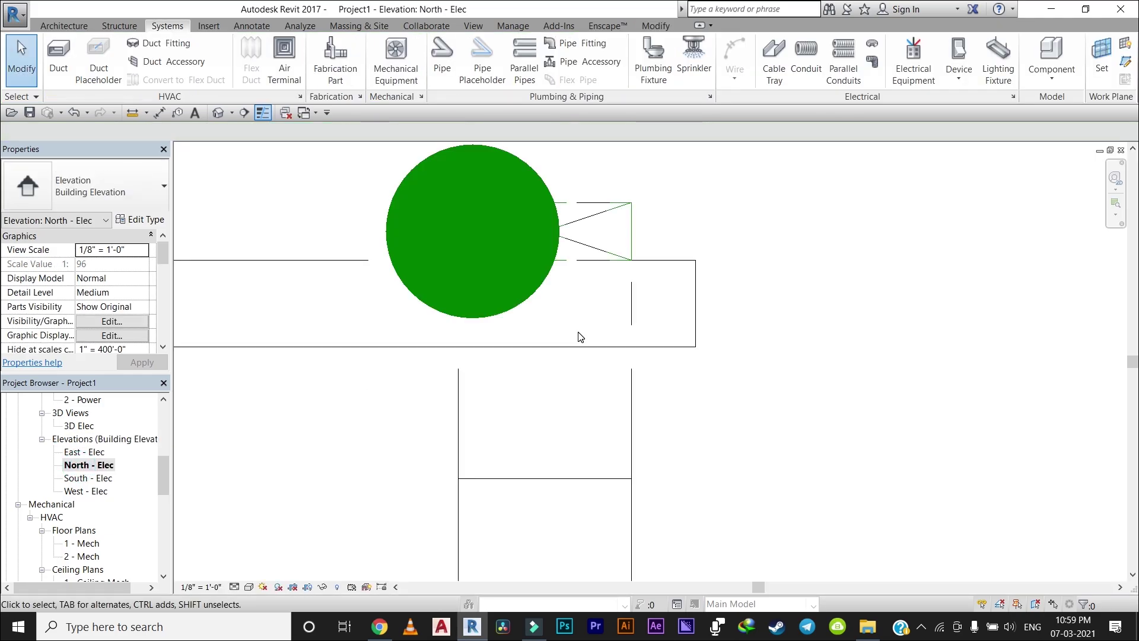
pyautogui.scroll(-1, 573, 337)
pyautogui.scroll(-2, 568, 329)
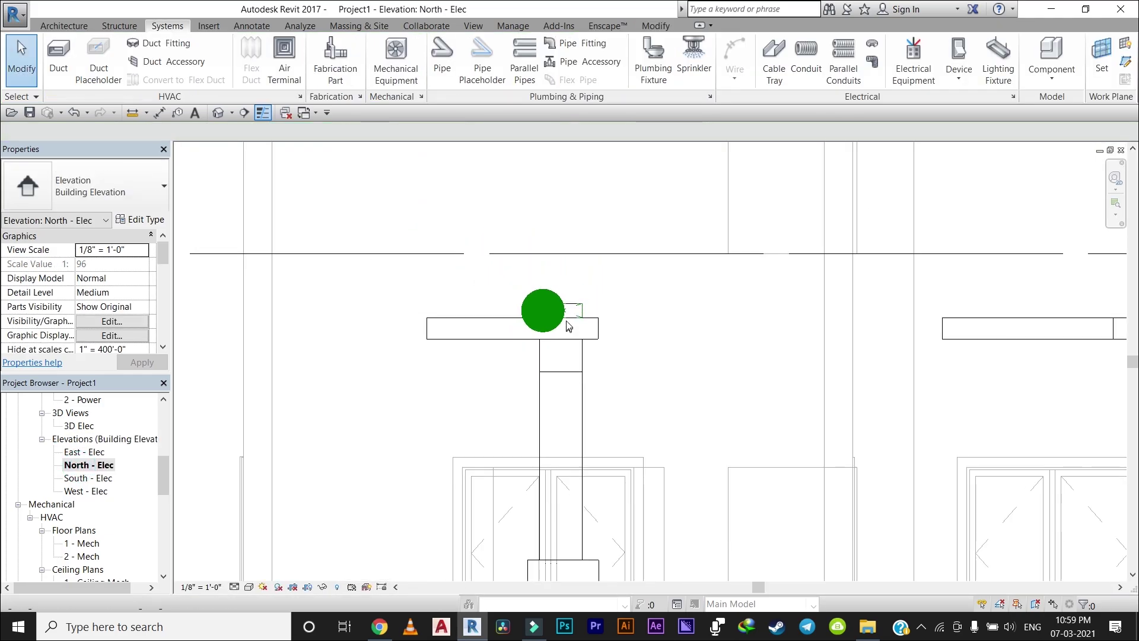
pyautogui.click(556, 292)
pyautogui.press('Delete')
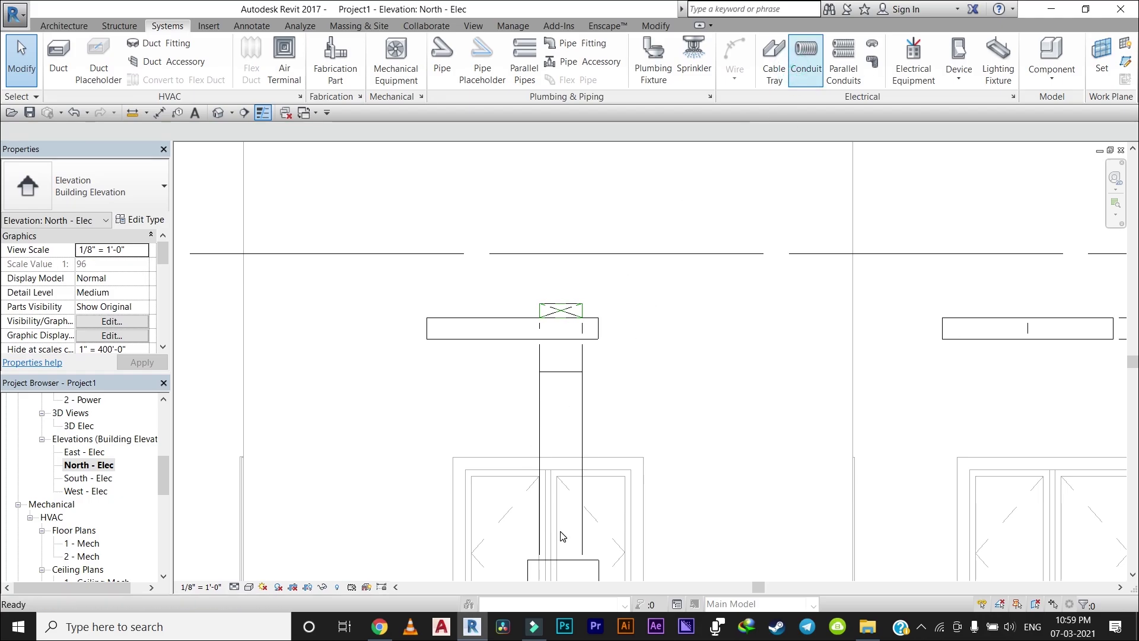
# Step: Start a new conduit (CN) from the panelboard's face
pyautogui.press('c')
pyautogui.press('n')
pyautogui.scroll(2, 557, 528)
pyautogui.scroll(1, 522, 510)
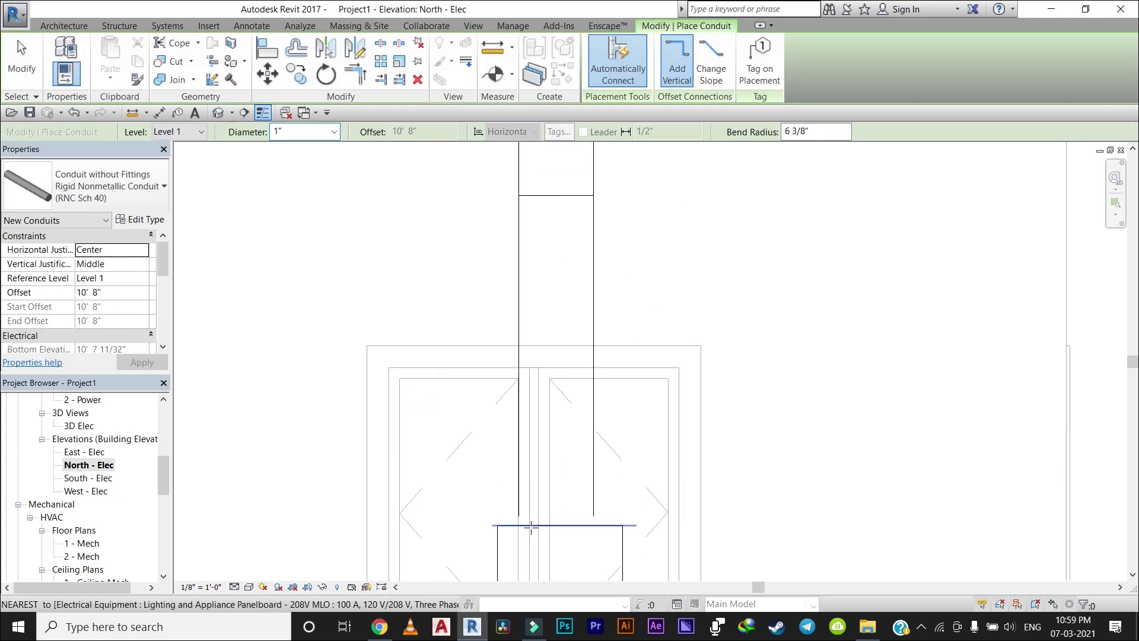
pyautogui.scroll(2, 531, 526)
pyautogui.scroll(2, 526, 522)
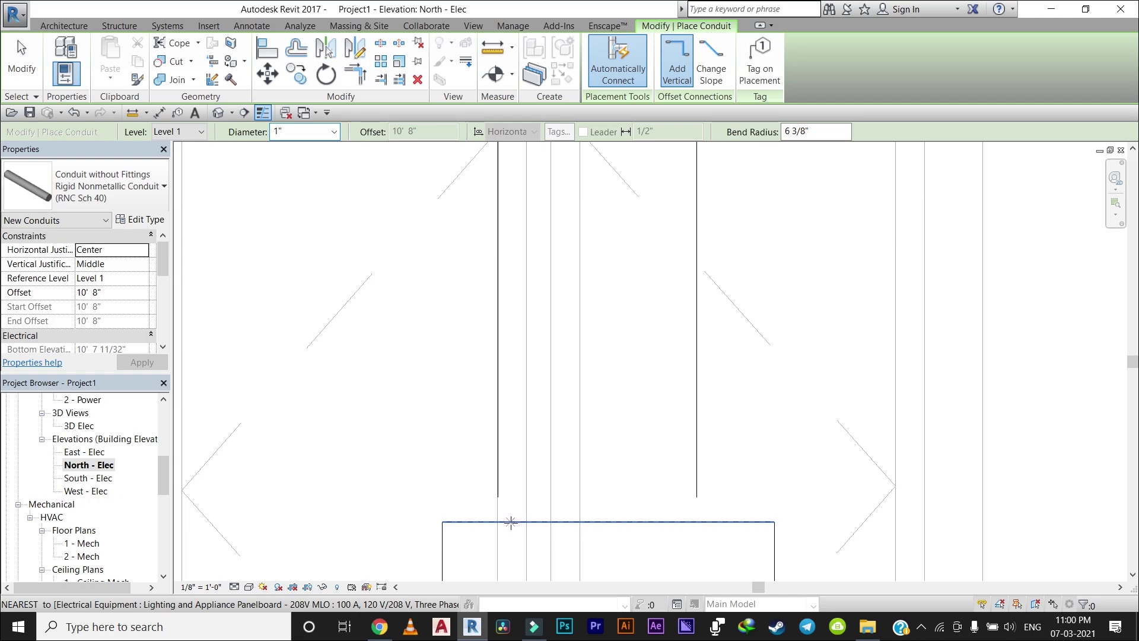
pyautogui.click(507, 314)
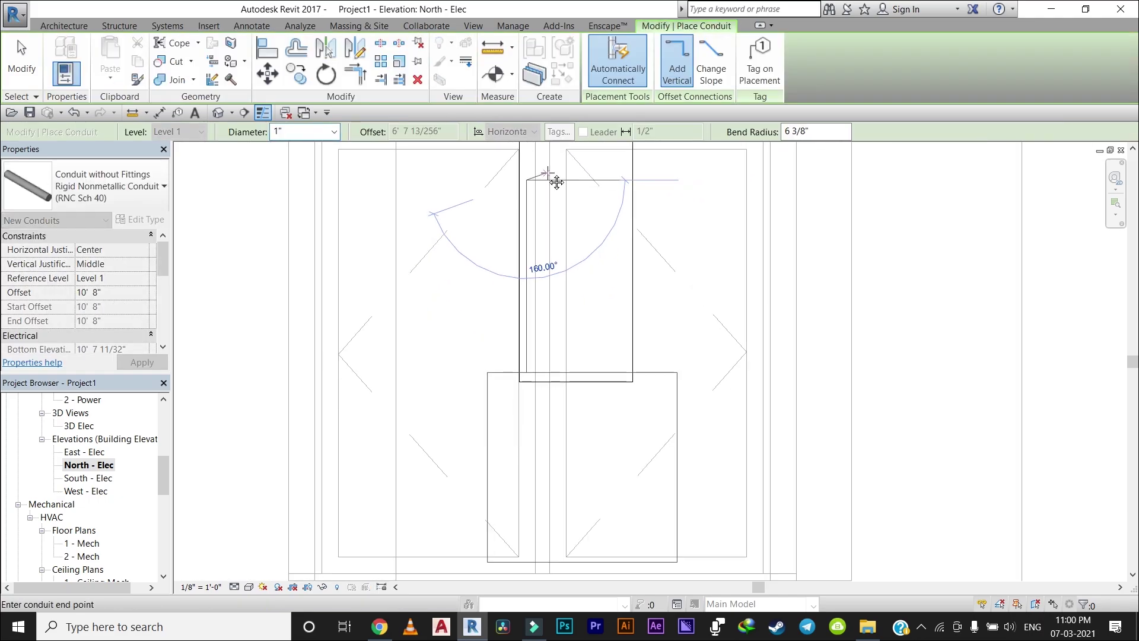
# Step: Run the conduit vertically up and place its top end above the panelboard
pyautogui.moveTo(553, 178); pyautogui.dragTo(522, 385, button='middle')
pyautogui.scroll(-1, 516, 211)
pyautogui.moveTo(516, 212); pyautogui.dragTo(508, 412, button='middle')
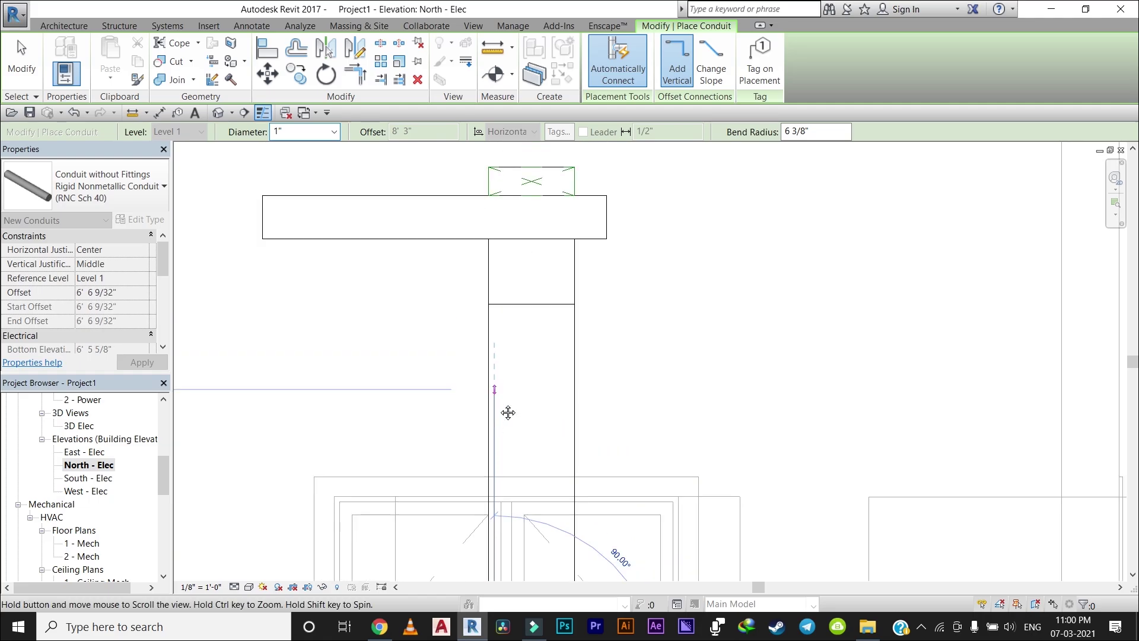
pyautogui.scroll(2, 500, 300)
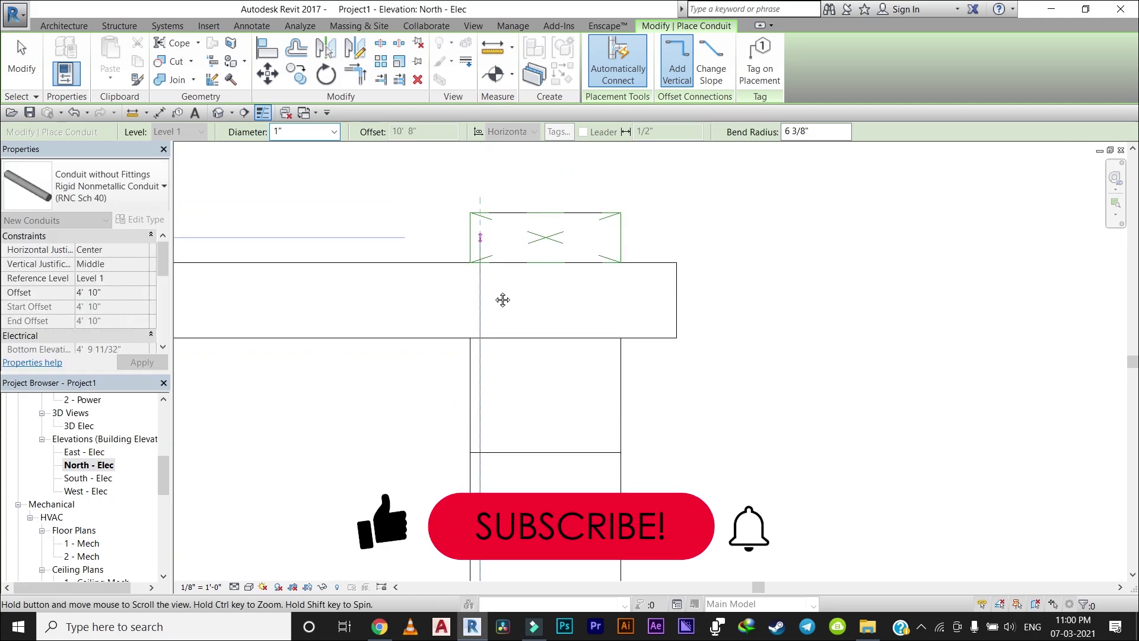
pyautogui.scroll(1, 485, 288)
pyautogui.scroll(1, 485, 288)
pyautogui.click(485, 286)
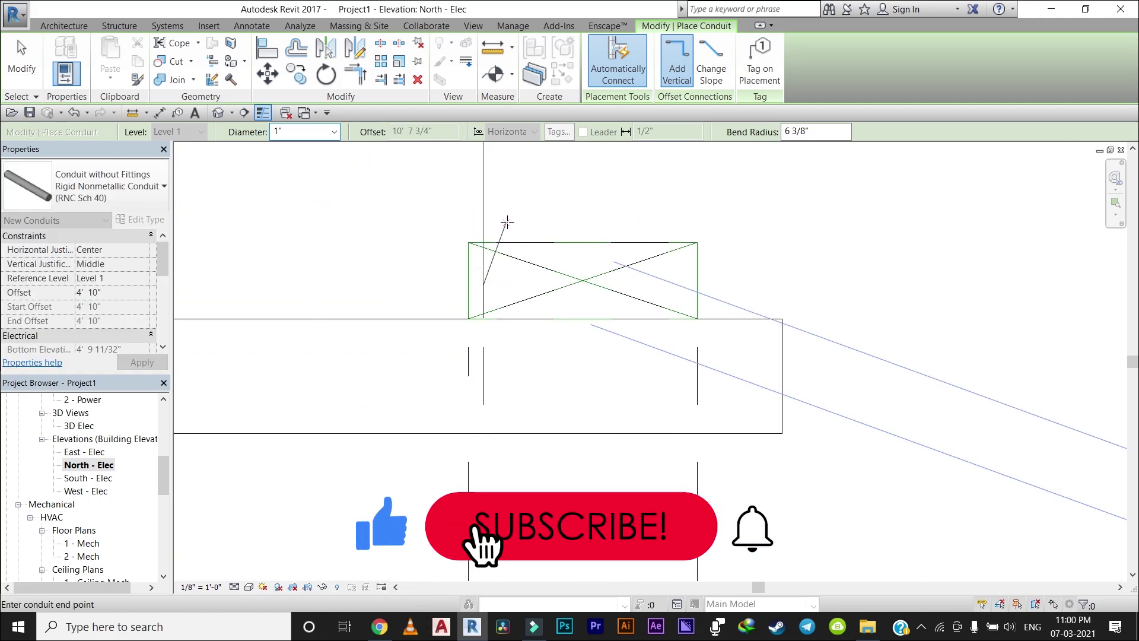
pyautogui.click(93, 465)
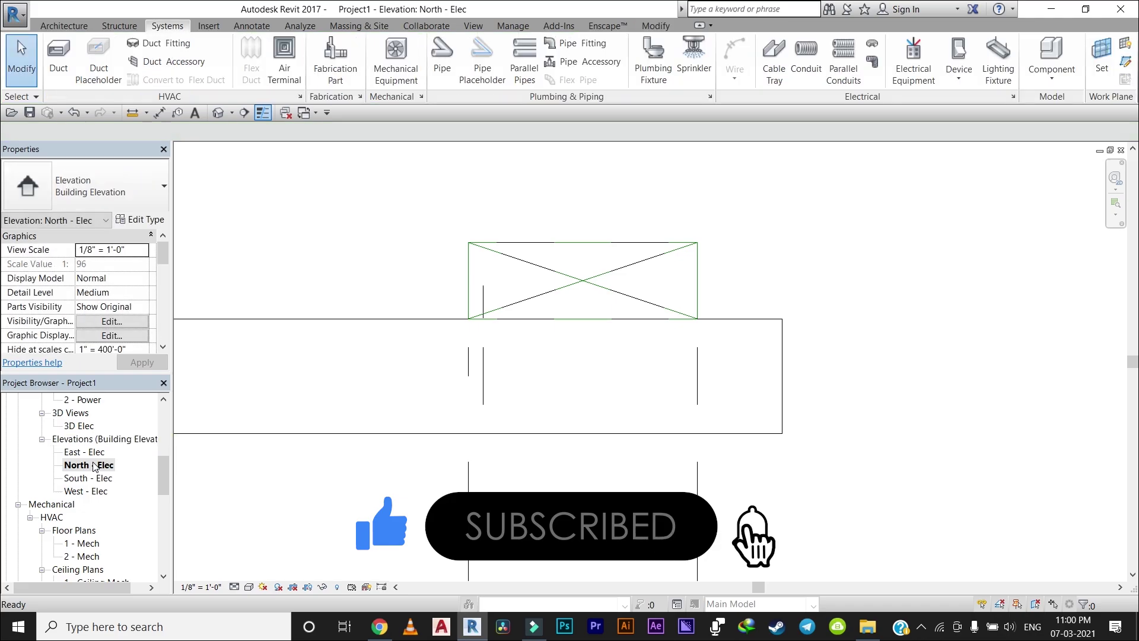
# Step: In East - Elec, unhide the tray and try a conduit from the vertical conduit's top to the tray end
pyautogui.doubleClick(94, 454)
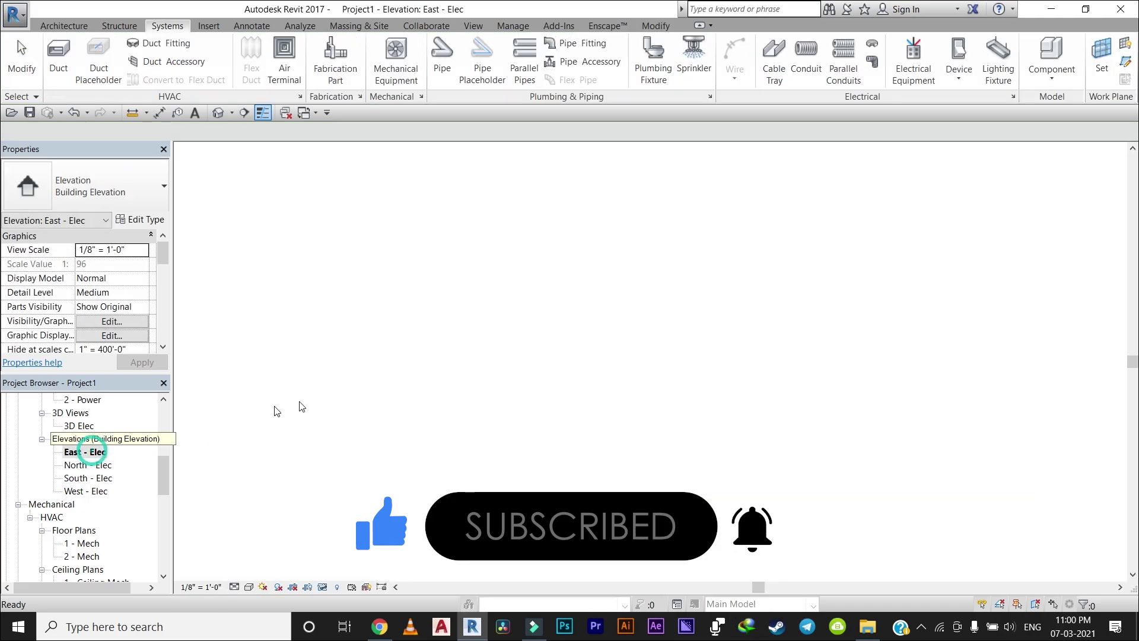
pyautogui.scroll(-3, 580, 353)
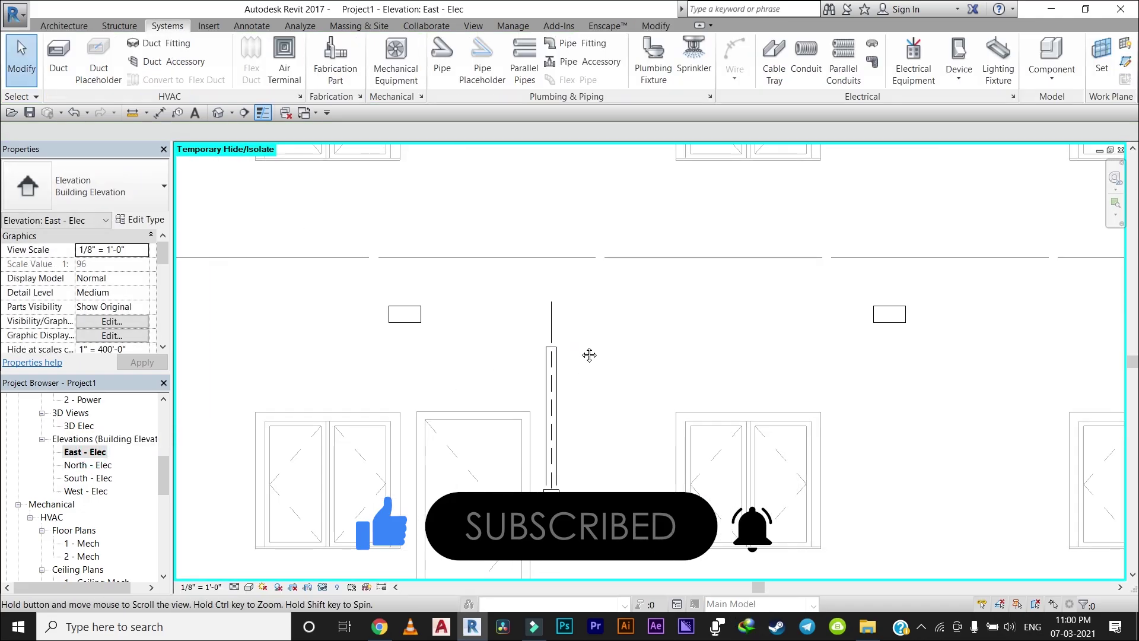
pyautogui.scroll(1, 456, 304)
pyautogui.moveTo(468, 331); pyautogui.dragTo(476, 356, button='middle')
pyautogui.press('h')
pyautogui.press('r')
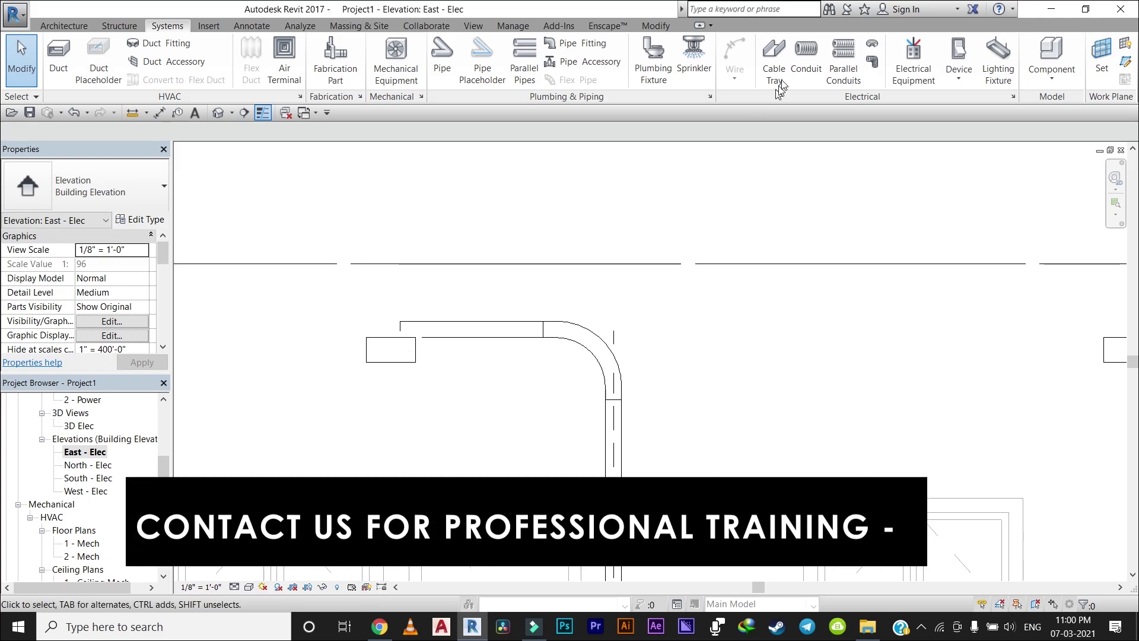
pyautogui.click(804, 58)
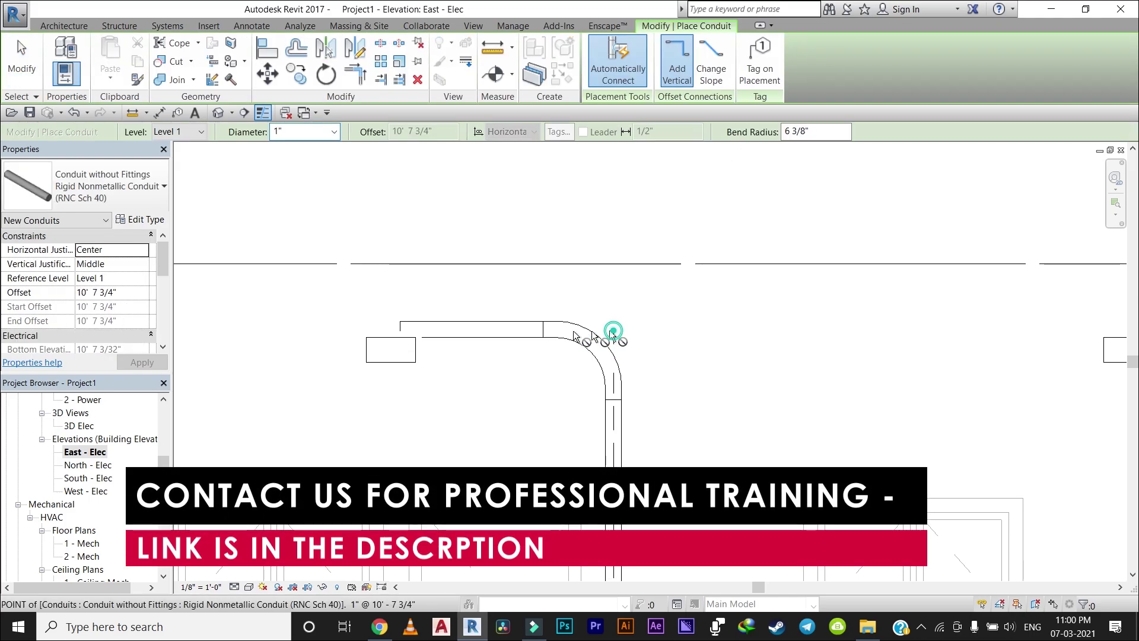
pyautogui.click(614, 330)
pyautogui.click(411, 324)
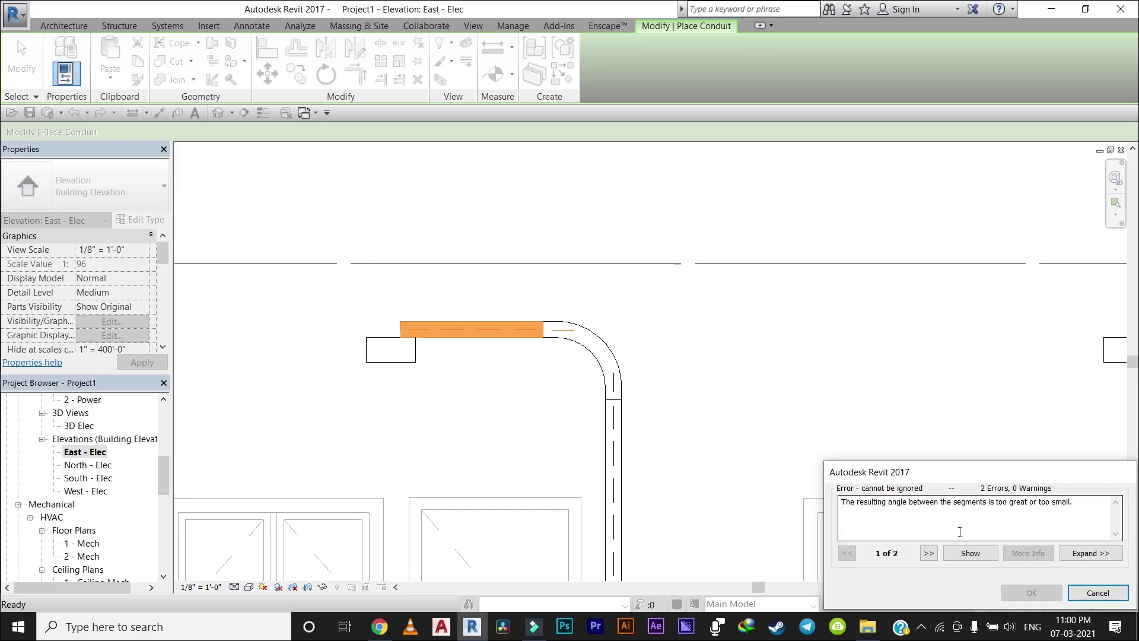
pyautogui.click(1097, 593)
pyautogui.press('Escape')
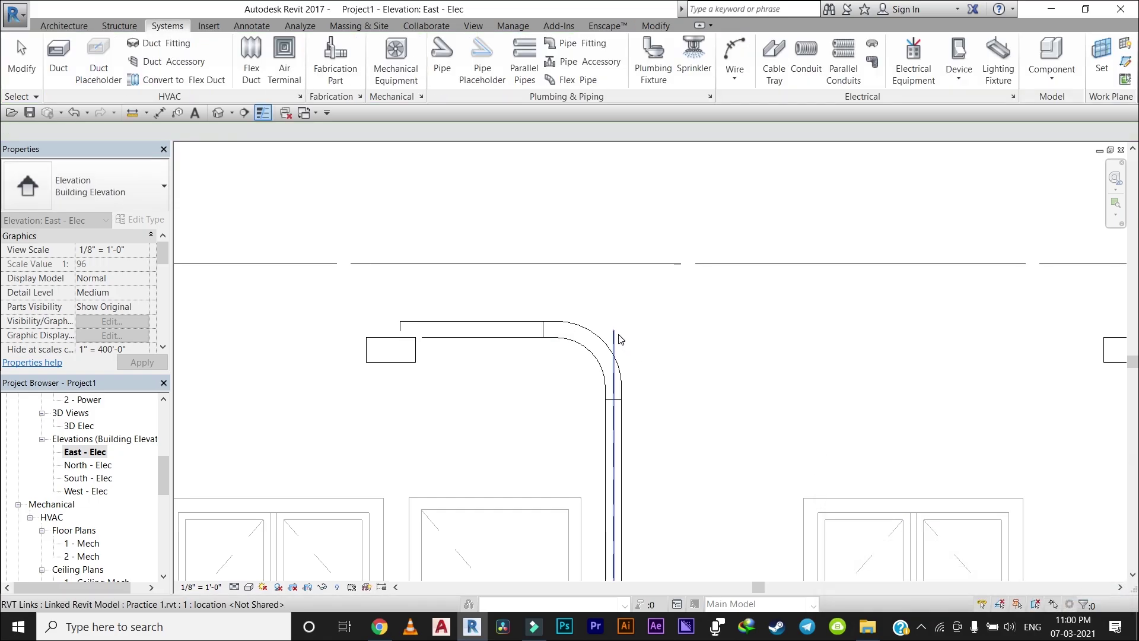
# Step: Retry the angled conduit, dismiss the angle error, and restart from the vertical conduit's top
pyautogui.click(622, 336)
pyautogui.press('Escape')
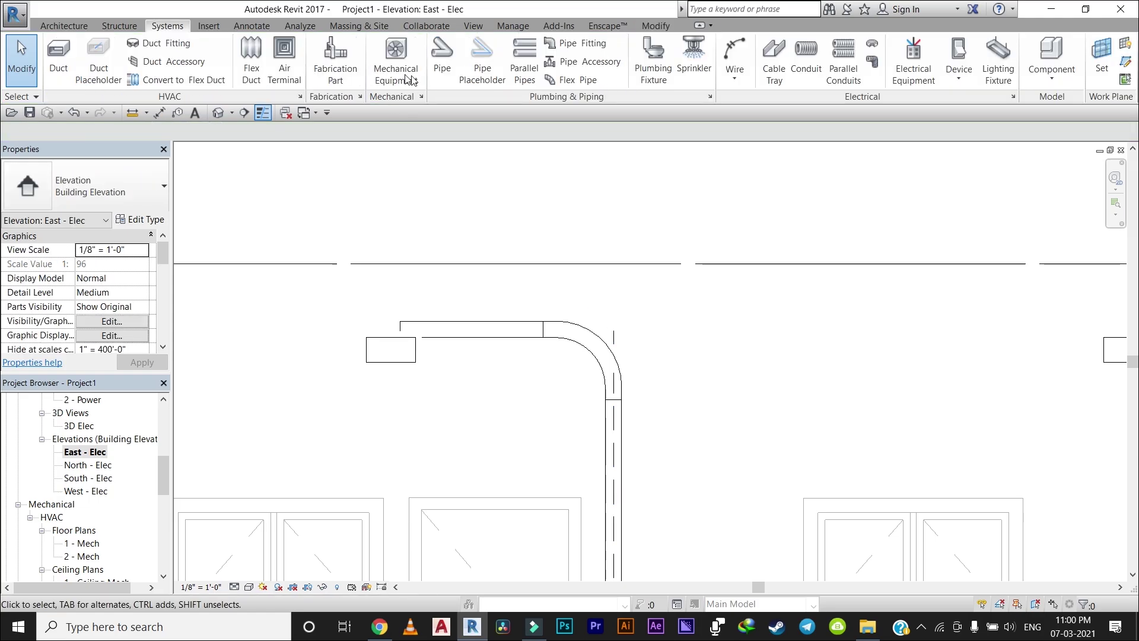
pyautogui.click(806, 59)
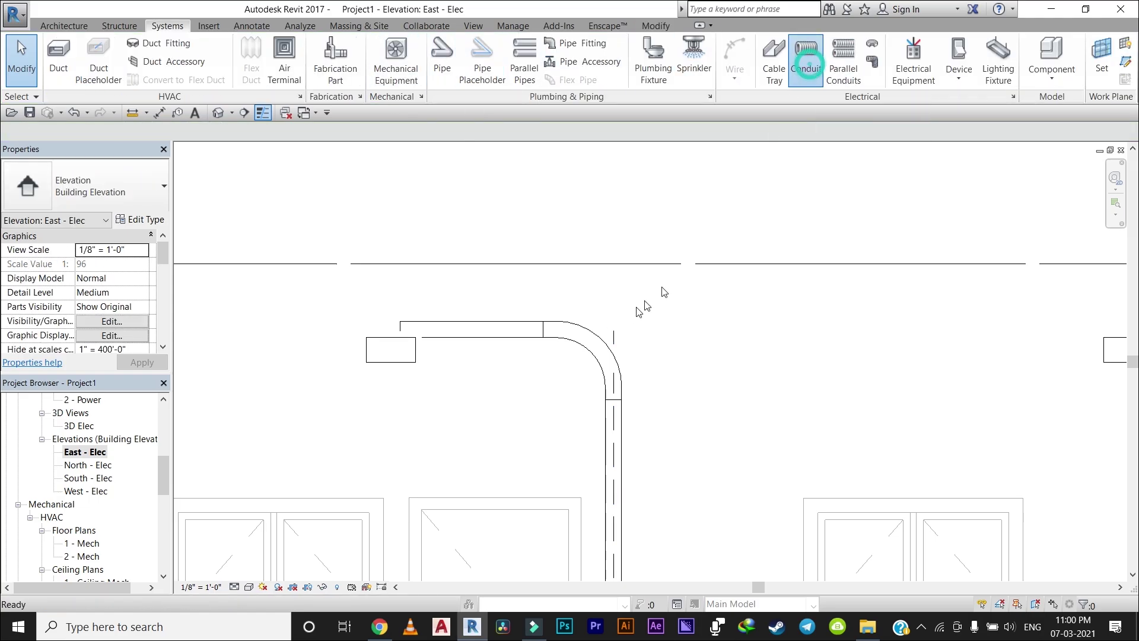
pyautogui.click(614, 330)
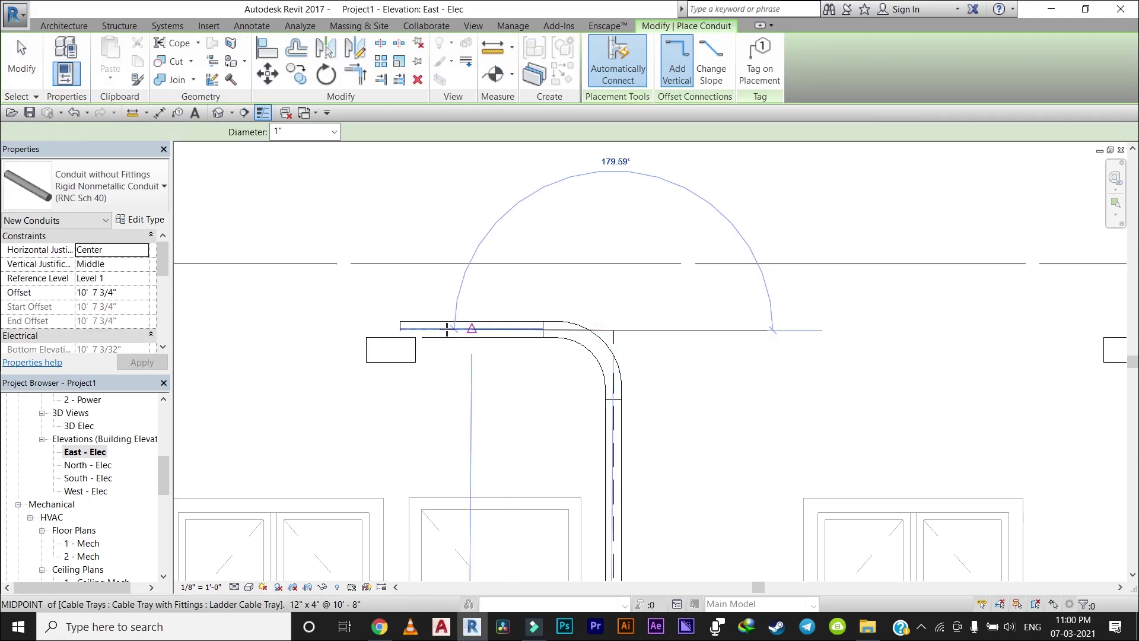
pyautogui.click(396, 330)
pyautogui.press('Escape')
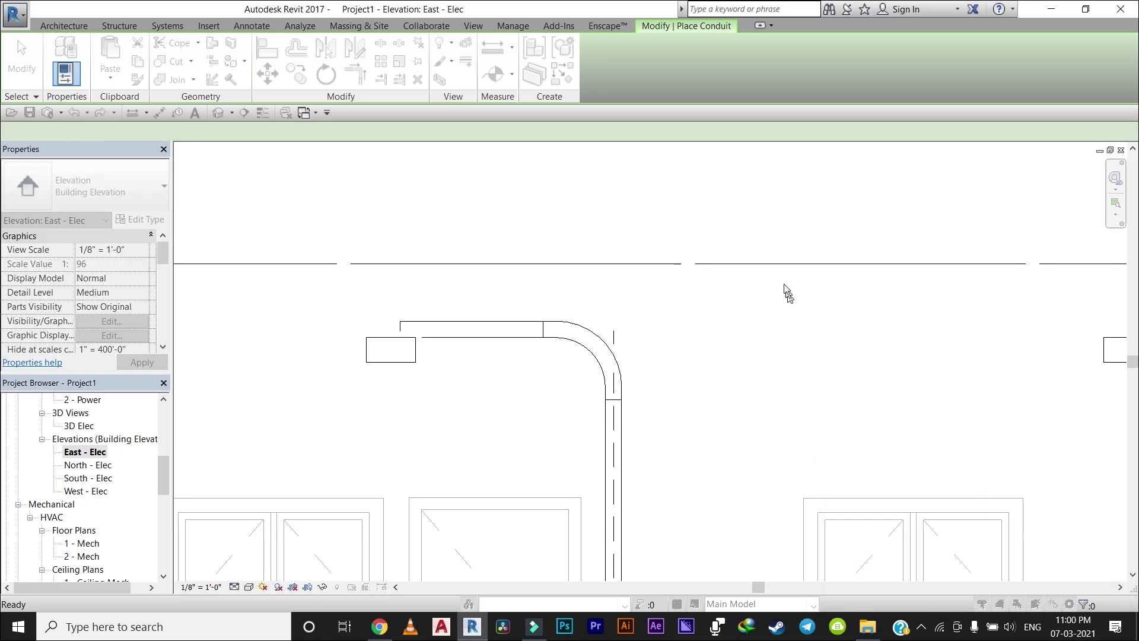
pyautogui.click(613, 330)
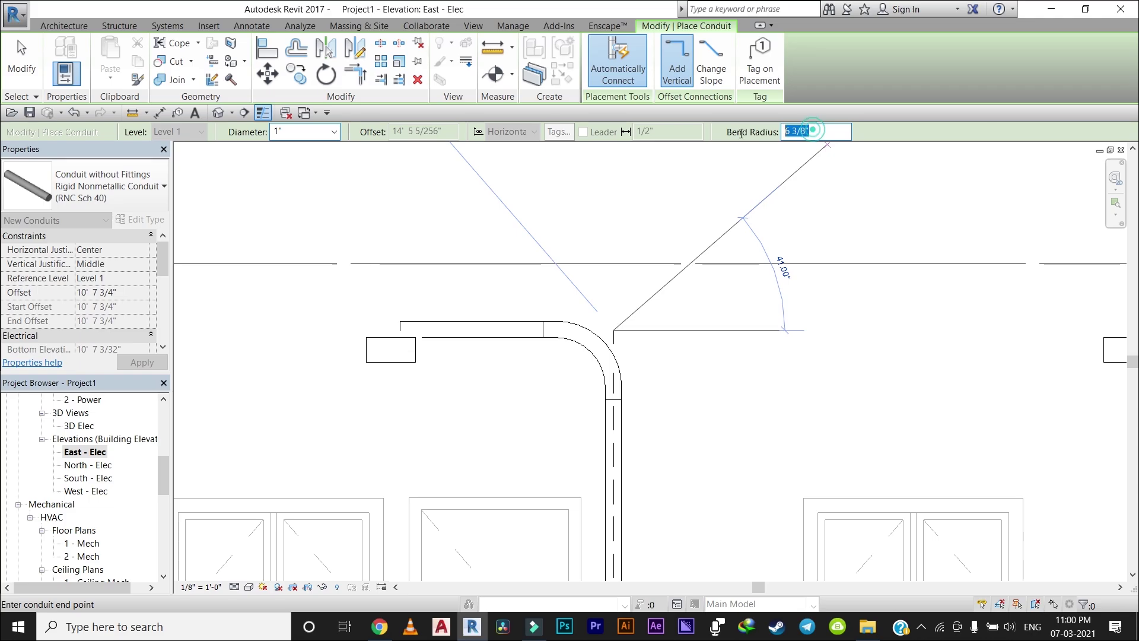
pyautogui.write("1'")
# Step: Reject the 1" bend radius and keep the minimum 6 3/8" bend radius
pyautogui.press('Return')
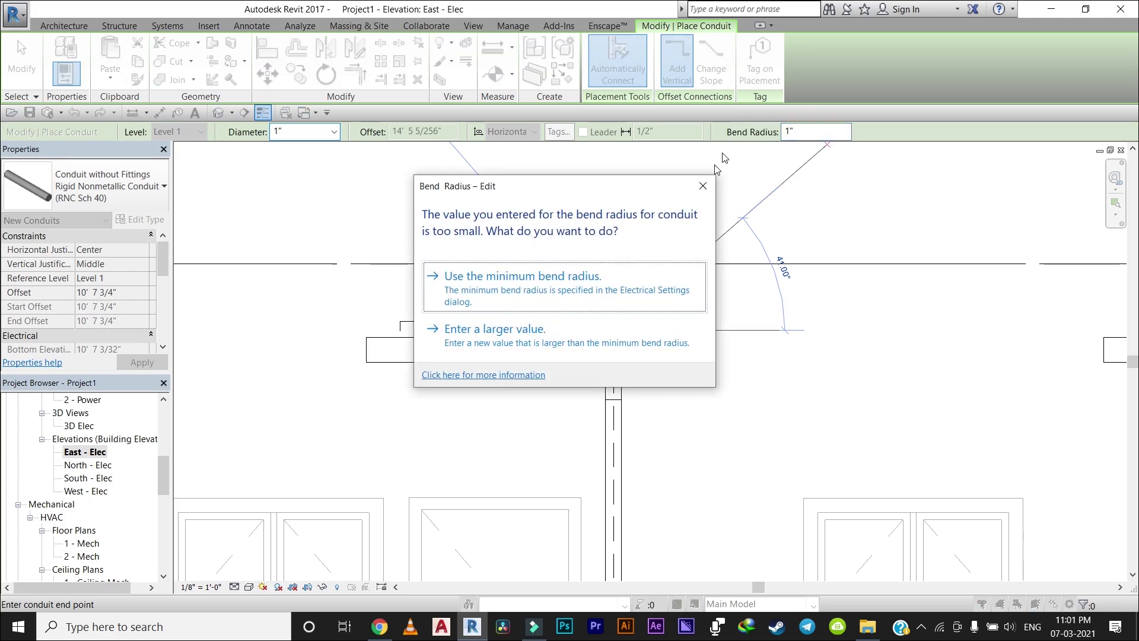
pyautogui.click(558, 334)
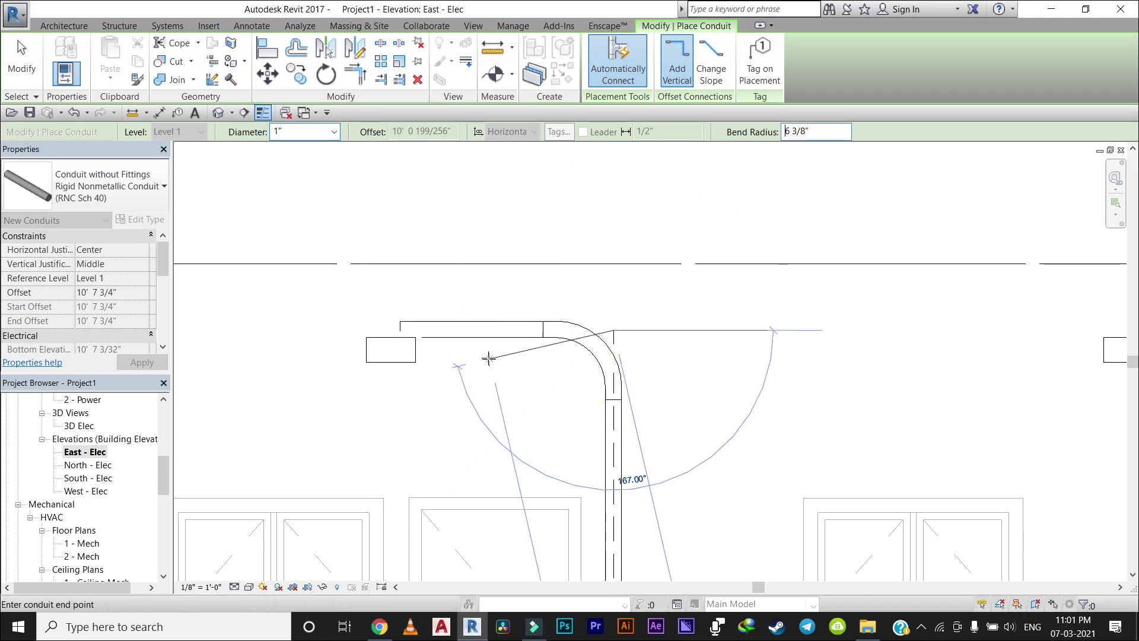
pyautogui.press('Escape')
pyautogui.press('Escape')
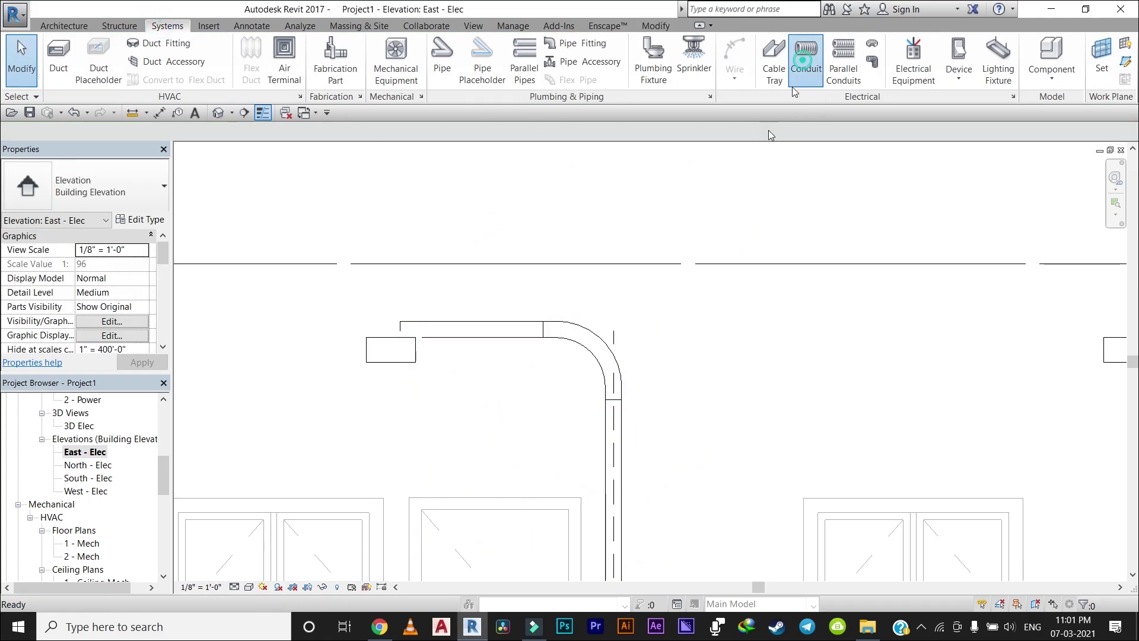
# Step: End the 1" conduit at the cable tray's end so it runs along the top tray
pyautogui.scroll(2, 643, 347)
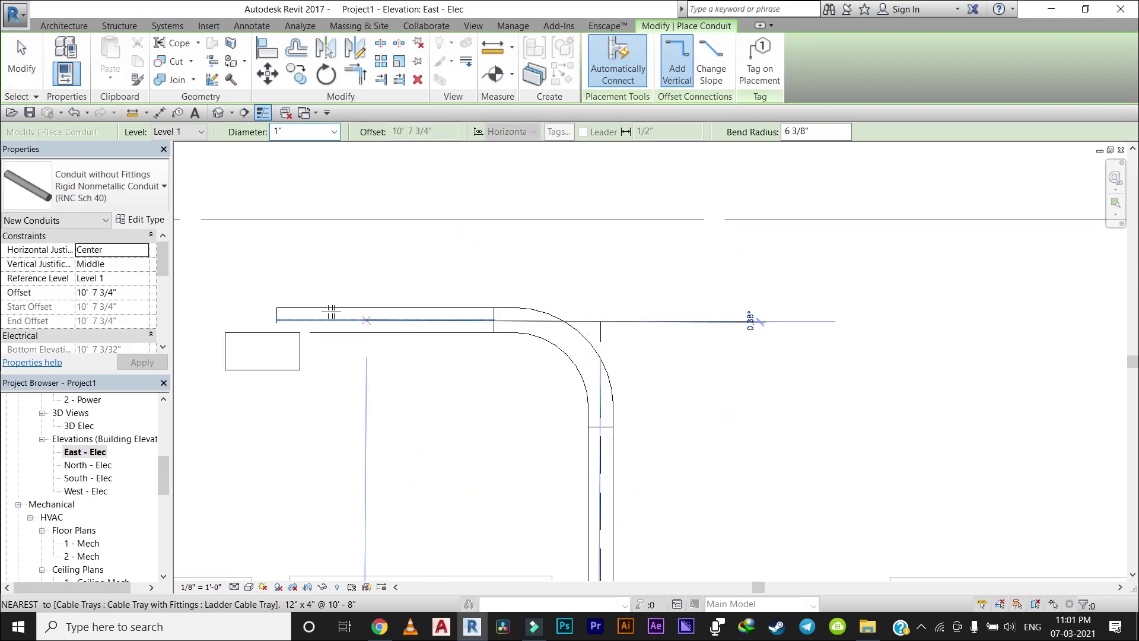
pyautogui.click(265, 319)
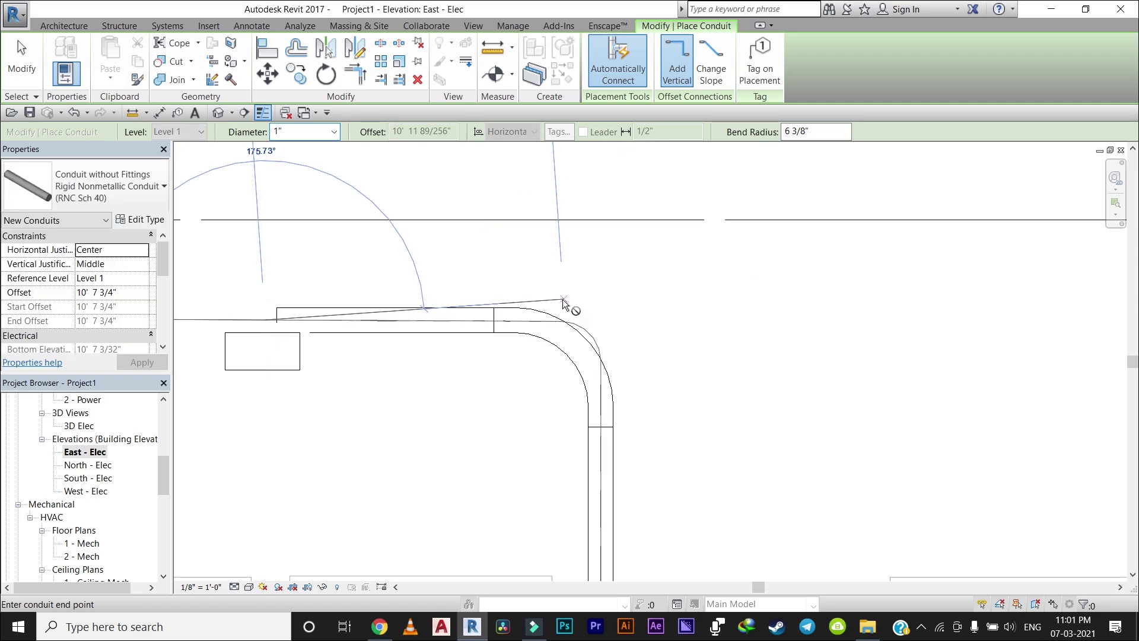
pyautogui.press('Escape')
pyautogui.press('Escape')
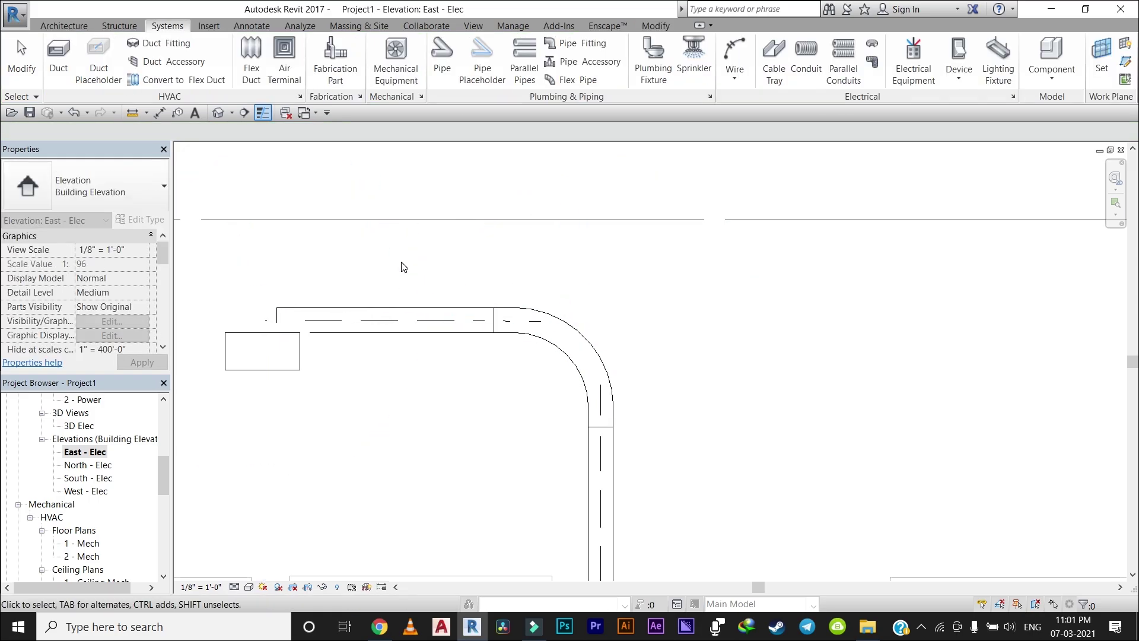
pyautogui.scroll(-1, 397, 265)
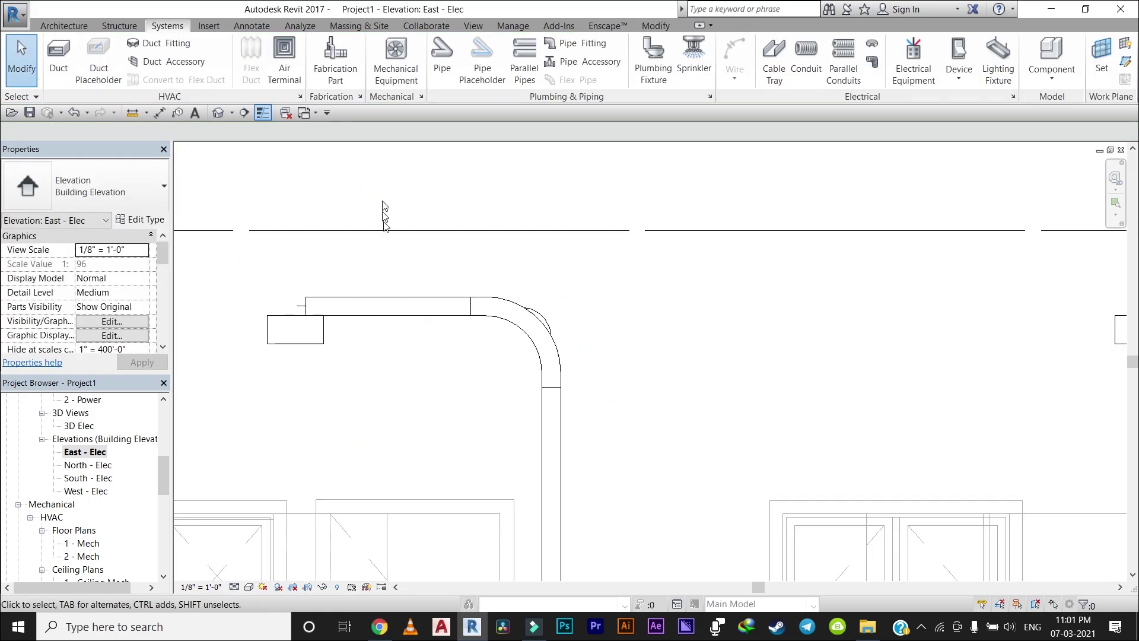
pyautogui.click(473, 26)
pyautogui.click(424, 57)
pyautogui.keyDown('shift'); pyautogui.moveTo(504, 257); pyautogui.dragTo(445, 307, button='middle'); pyautogui.keyUp('shift')
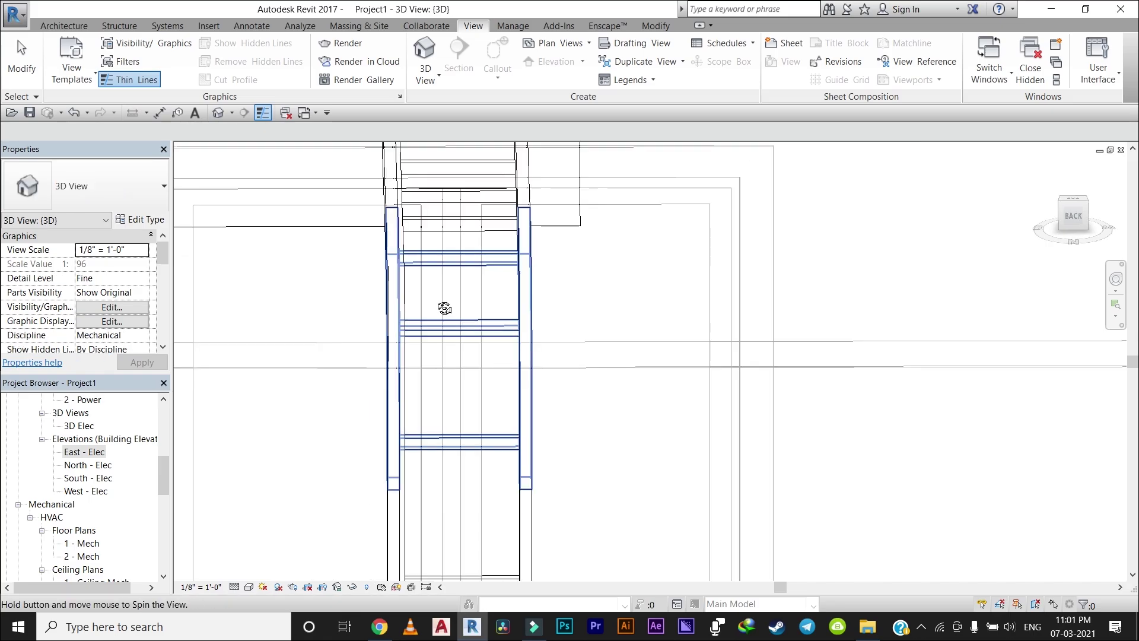
pyautogui.scroll(-2, 445, 308)
pyautogui.scroll(-2, 428, 305)
pyautogui.scroll(-2, 428, 305)
pyautogui.scroll(-2, 441, 295)
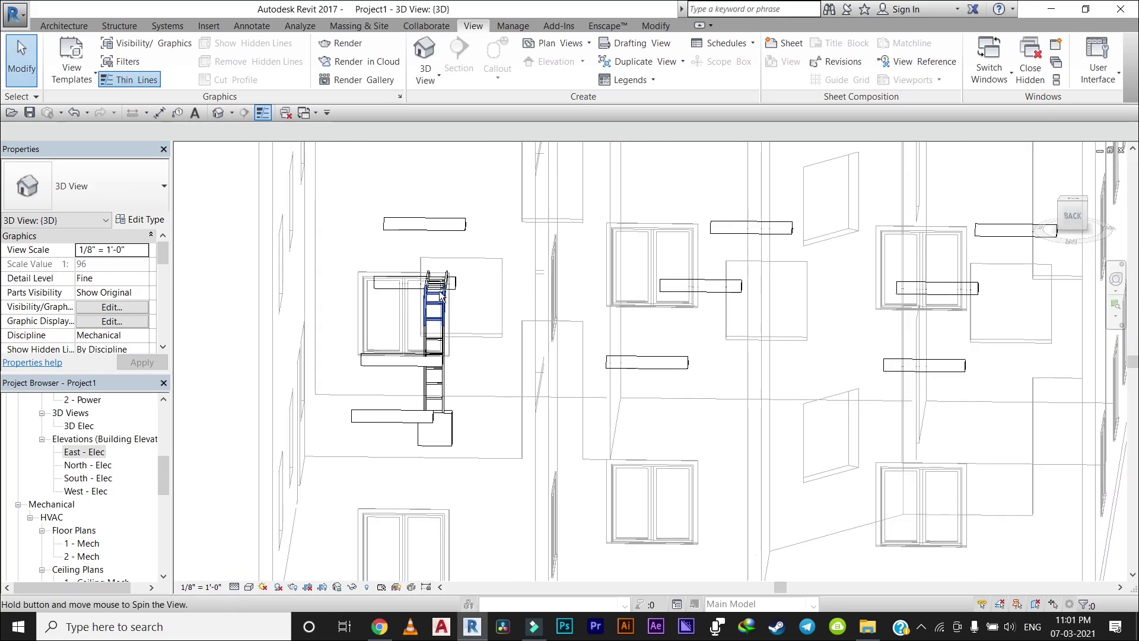
pyautogui.scroll(-2, 440, 295)
pyautogui.scroll(-2, 440, 295)
pyautogui.scroll(-2, 580, 305)
pyautogui.scroll(-1, 487, 317)
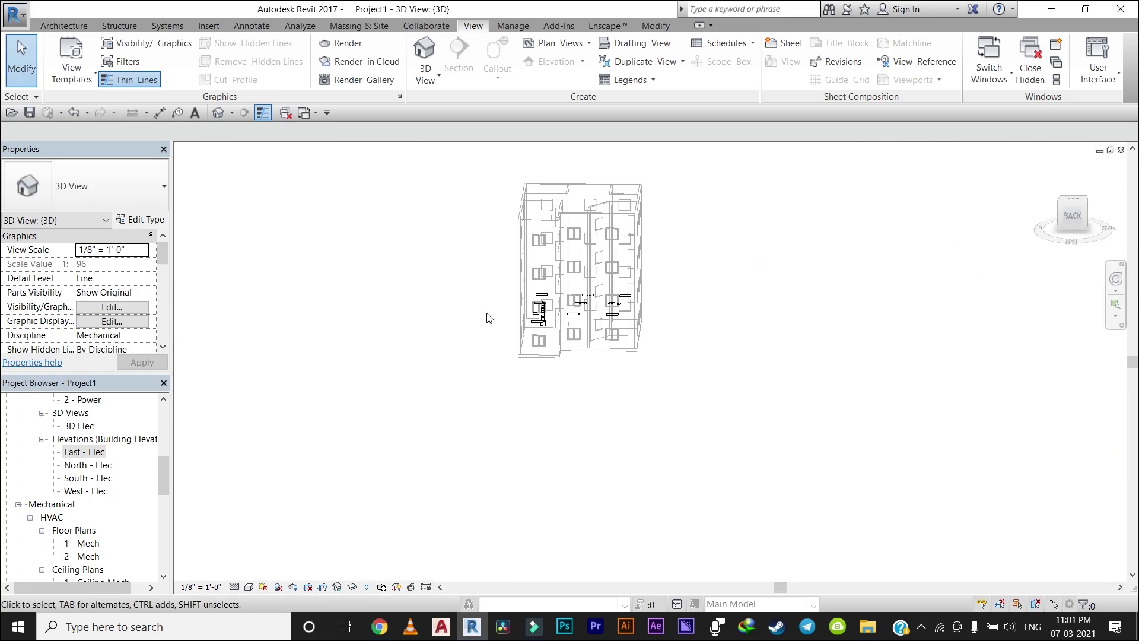
pyautogui.scroll(2, 631, 372)
pyautogui.scroll(2, 650, 355)
pyautogui.scroll(2, 765, 332)
pyautogui.scroll(2, 789, 295)
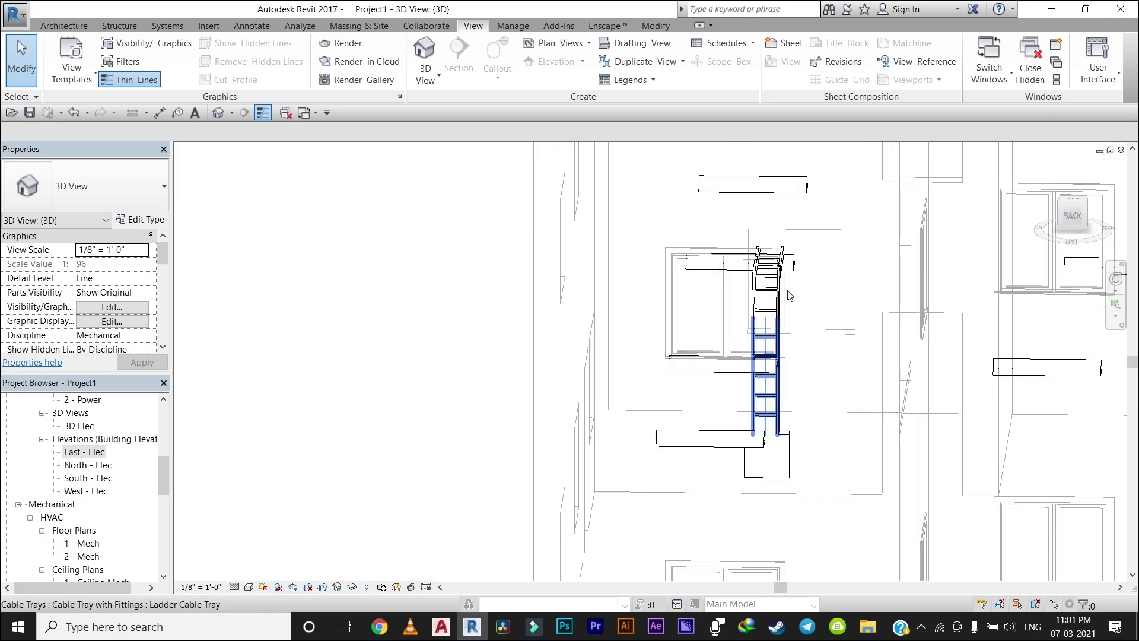
pyautogui.moveTo(789, 295)
pyautogui.keyDown('shift'); pyautogui.mouseDown(button='middle')
pyautogui.moveTo(739, 297)
pyautogui.moveTo(725, 275)
pyautogui.moveTo(729, 248)
pyautogui.moveTo(780, 389)
pyautogui.mouseUp(button='middle'); pyautogui.keyUp('shift')
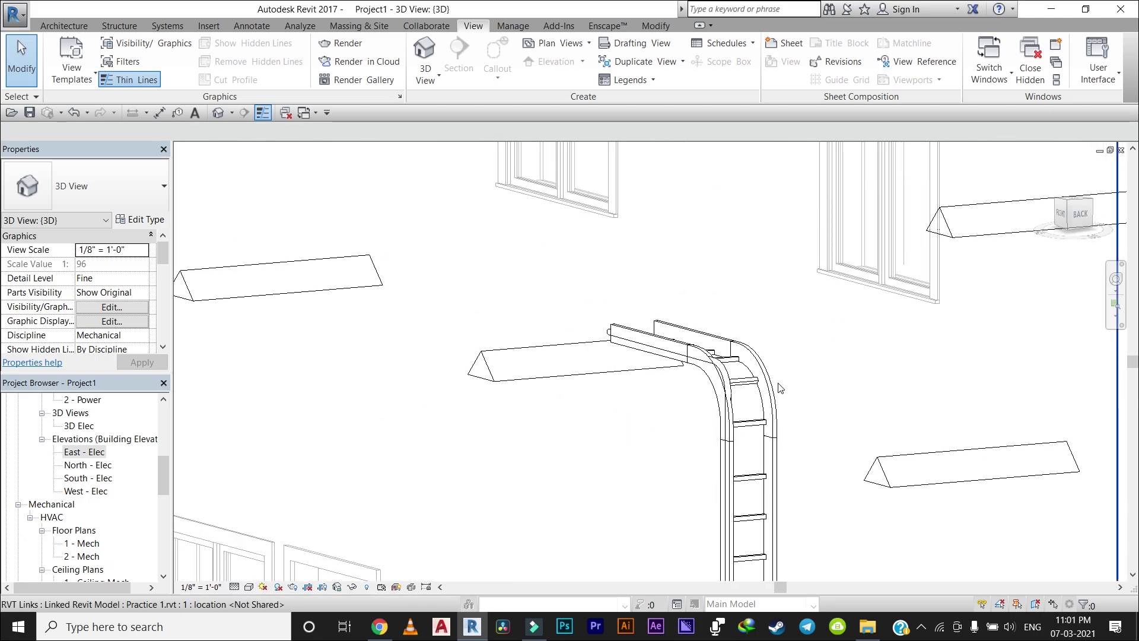
pyautogui.scroll(4, 748, 383)
pyautogui.moveTo(641, 391)
pyautogui.keyDown('shift'); pyautogui.mouseDown(button='middle')
pyautogui.moveTo(561, 394)
pyautogui.moveTo(650, 348)
pyautogui.moveTo(712, 286)
pyautogui.mouseUp(button='middle'); pyautogui.keyUp('shift')
pyautogui.scroll(-1, 712, 286)
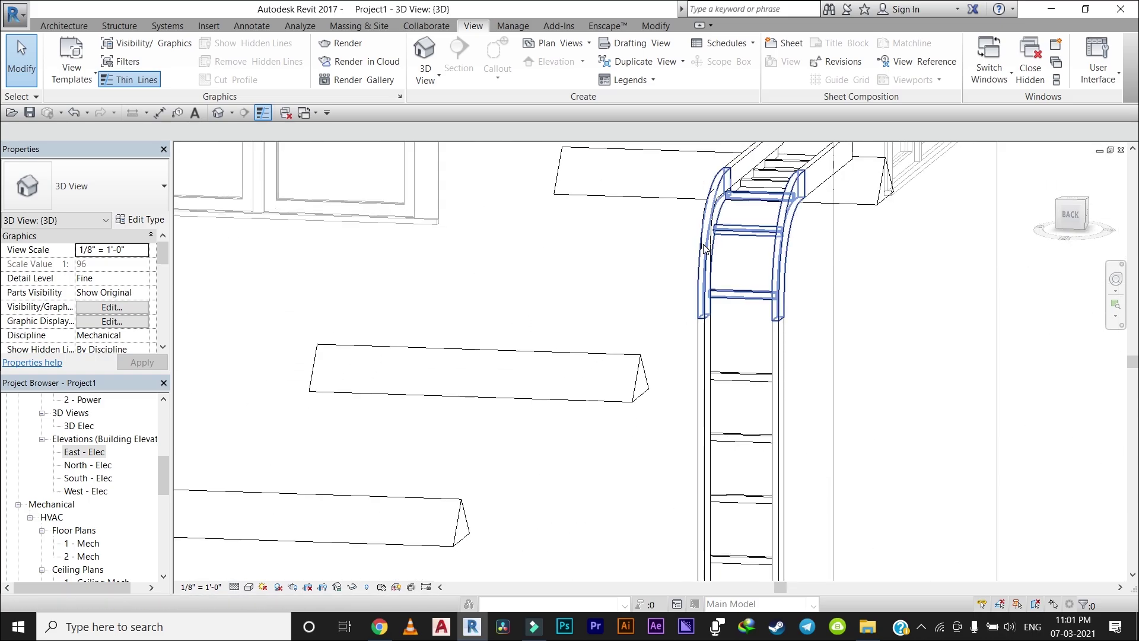
pyautogui.click(709, 319)
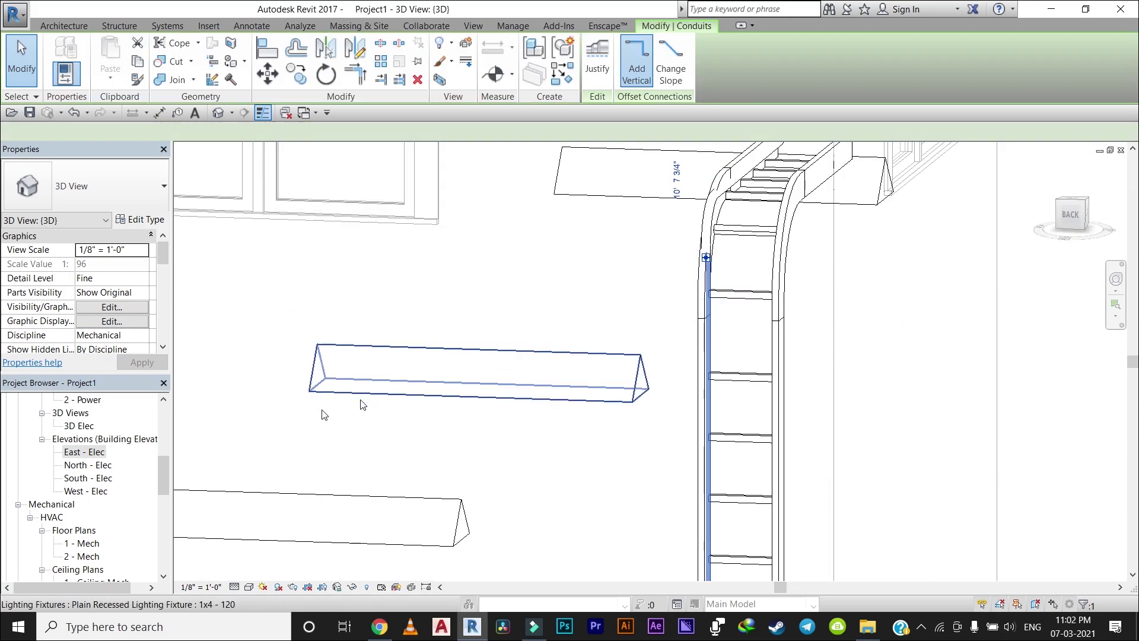
# Step: Open the North - Elec elevation and select the linked building model
pyautogui.doubleClick(80, 466)
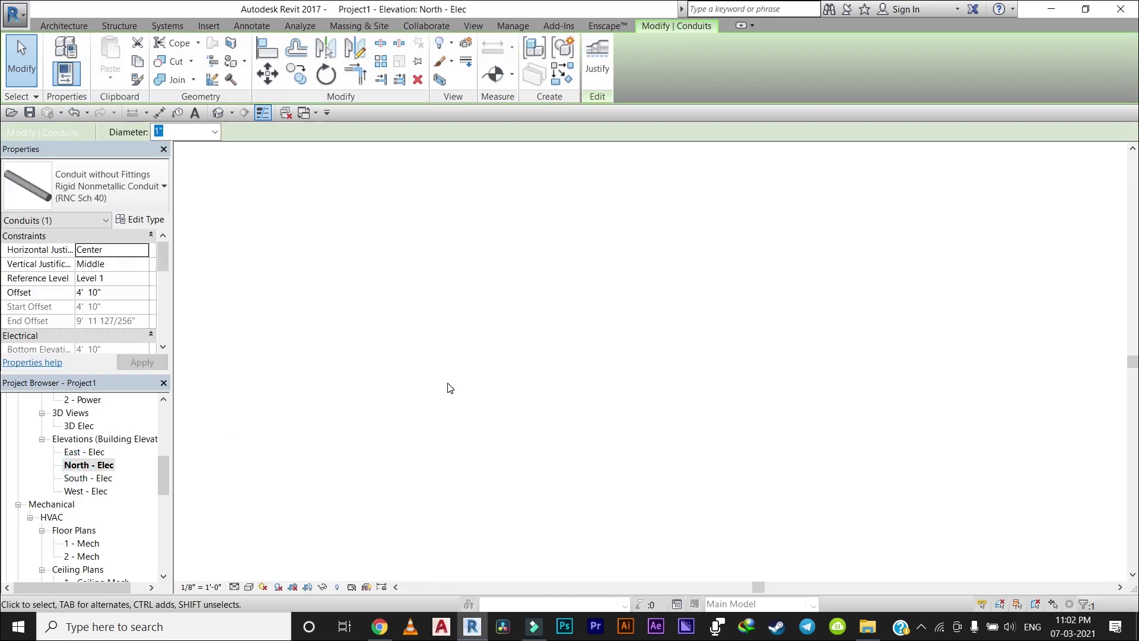
pyautogui.scroll(-2, 465, 399)
pyautogui.scroll(-2, 465, 399)
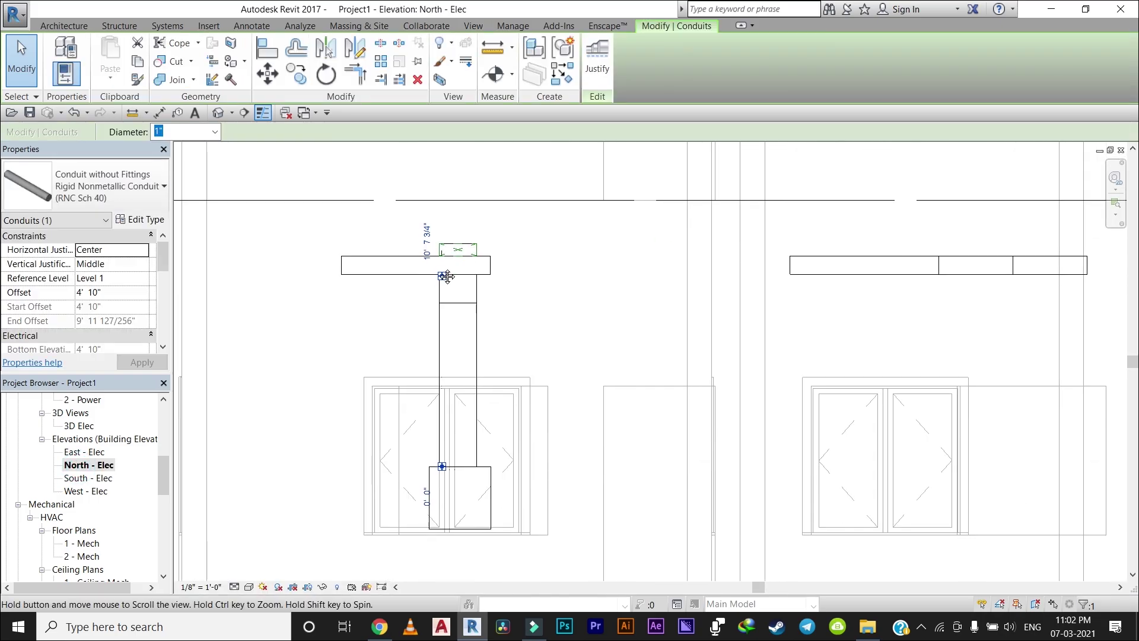
pyautogui.press('Right')
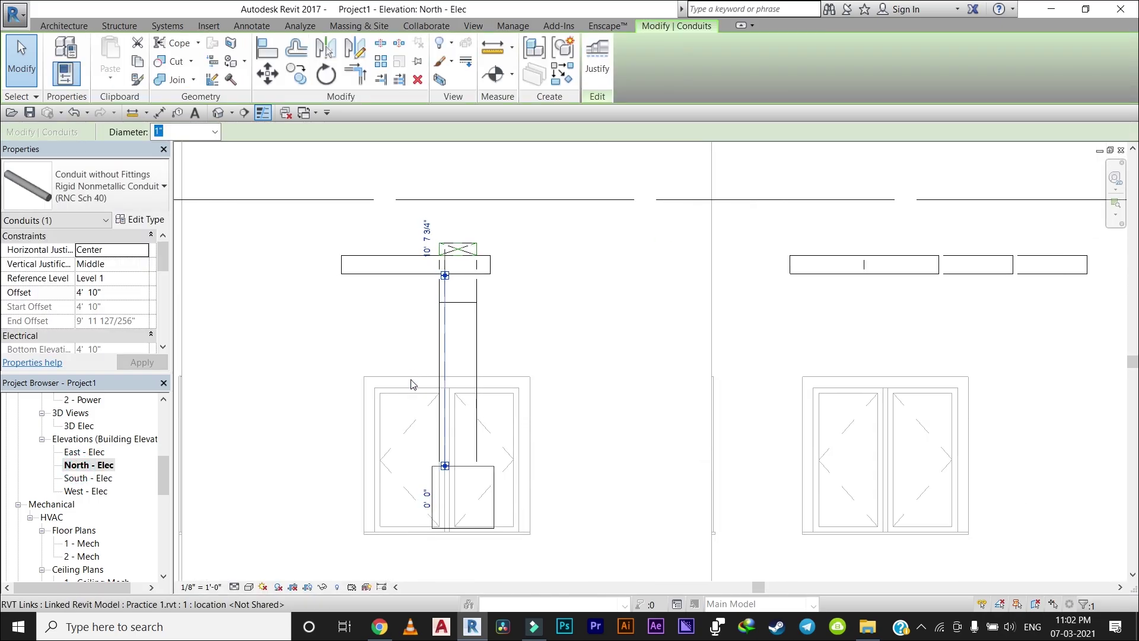
pyautogui.click(410, 379)
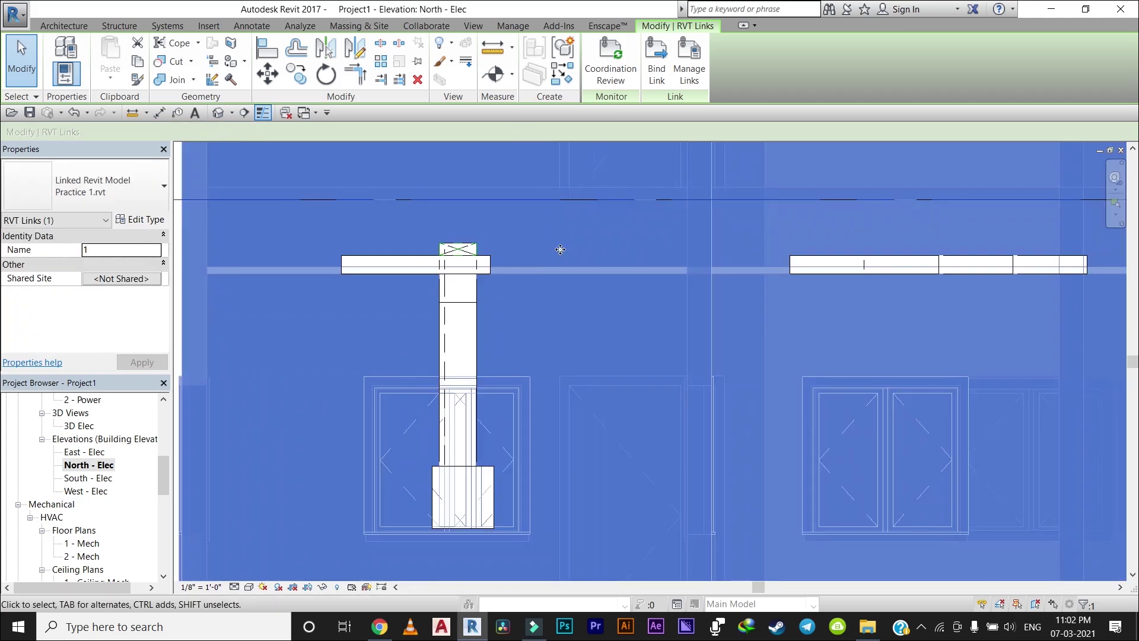
pyautogui.scroll(-2, 560, 250)
# Step: Return to the 3D view with 3D and orbit the model to a new angle
pyautogui.press('3')
pyautogui.press('d')
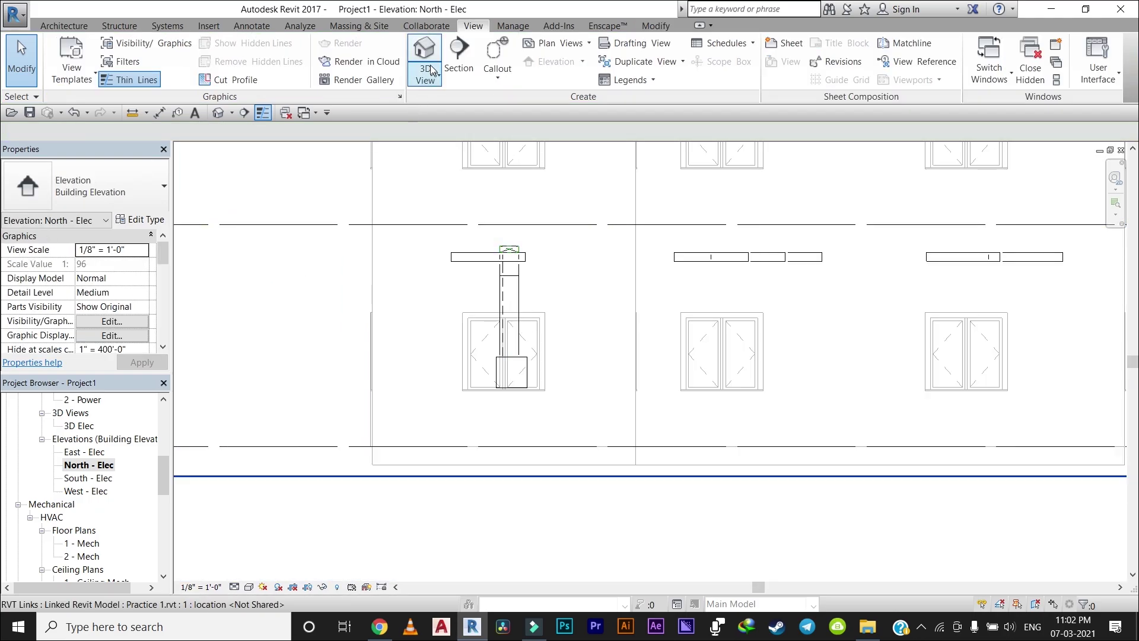
pyautogui.scroll(-3, 434, 261)
pyautogui.moveTo(432, 254)
pyautogui.keyDown('shift'); pyautogui.mouseDown(button='middle')
pyautogui.moveTo(465, 305)
pyautogui.moveTo(531, 274)
pyautogui.mouseUp(button='middle'); pyautogui.keyUp('shift')
pyautogui.scroll(3, 530, 274)
pyautogui.scroll(-1, 531, 274)
pyautogui.scroll(-2, 531, 274)
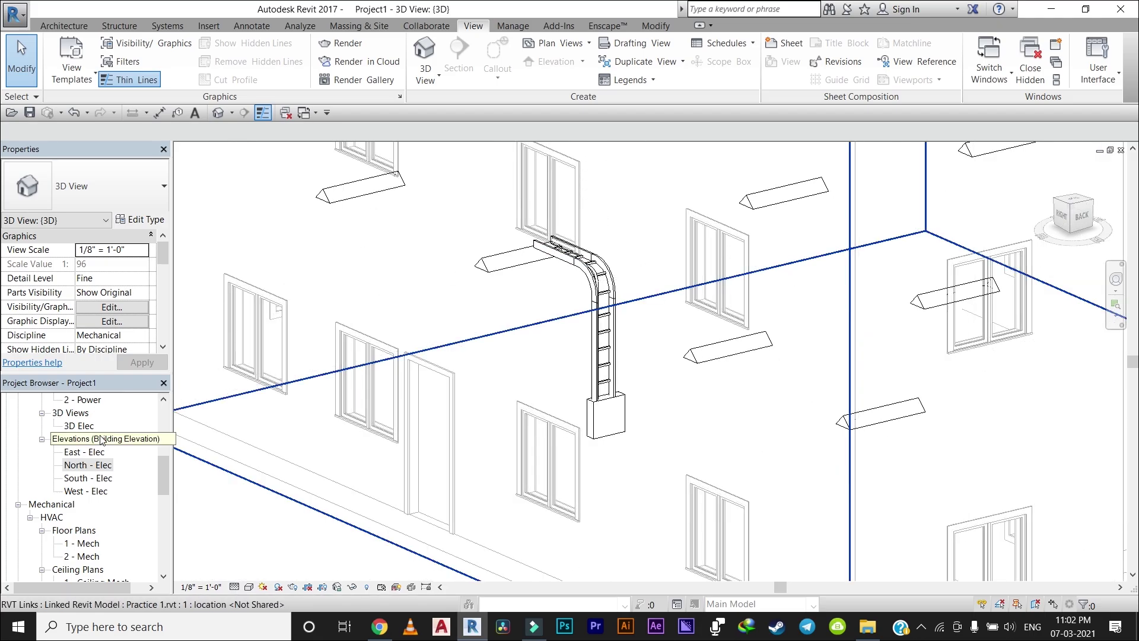
pyautogui.scroll(1, 102, 440)
pyautogui.scroll(1, 102, 440)
pyautogui.scroll(1, 103, 434)
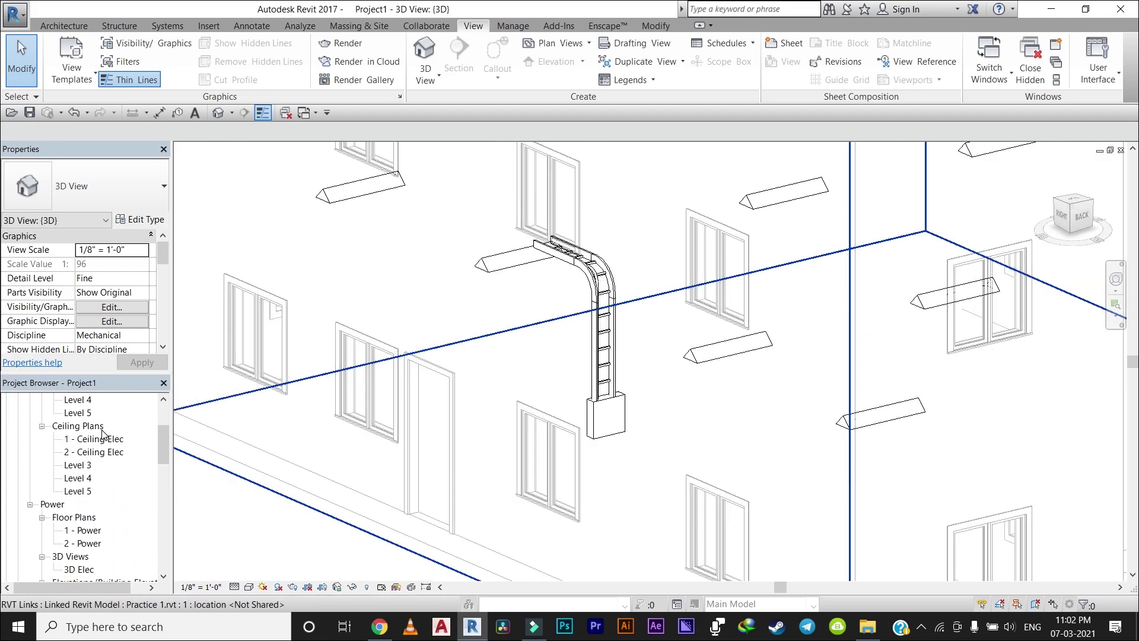
pyautogui.scroll(1, 100, 445)
# Step: Open the 1 - Ceiling Elec plan showing the ladder tray to the panelboard
pyautogui.doubleClick(102, 480)
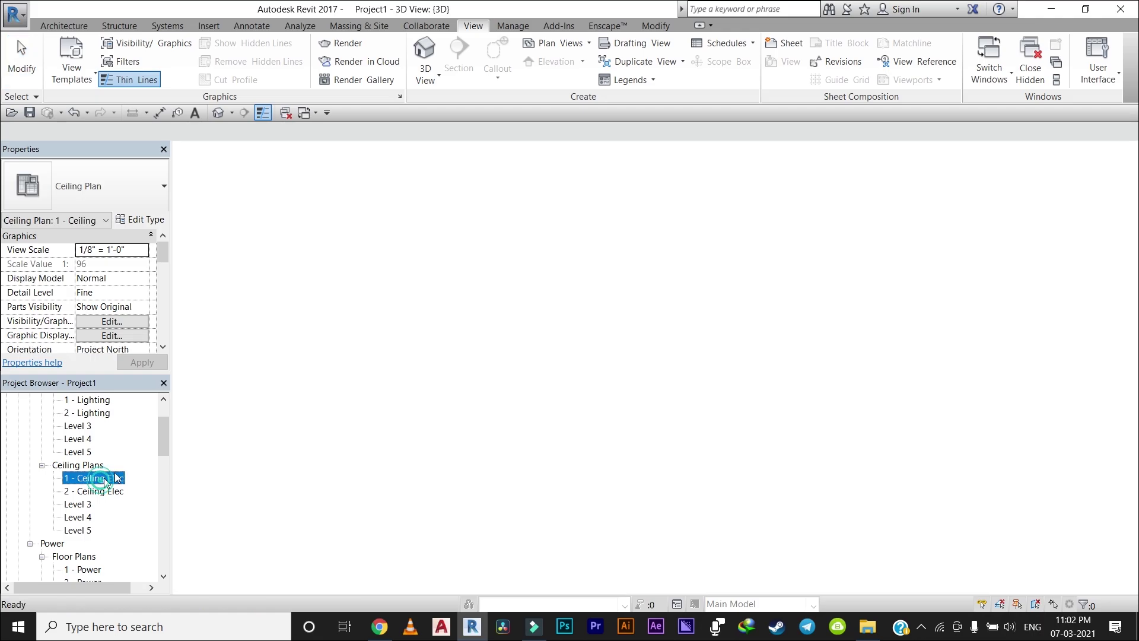
pyautogui.scroll(-2, 537, 367)
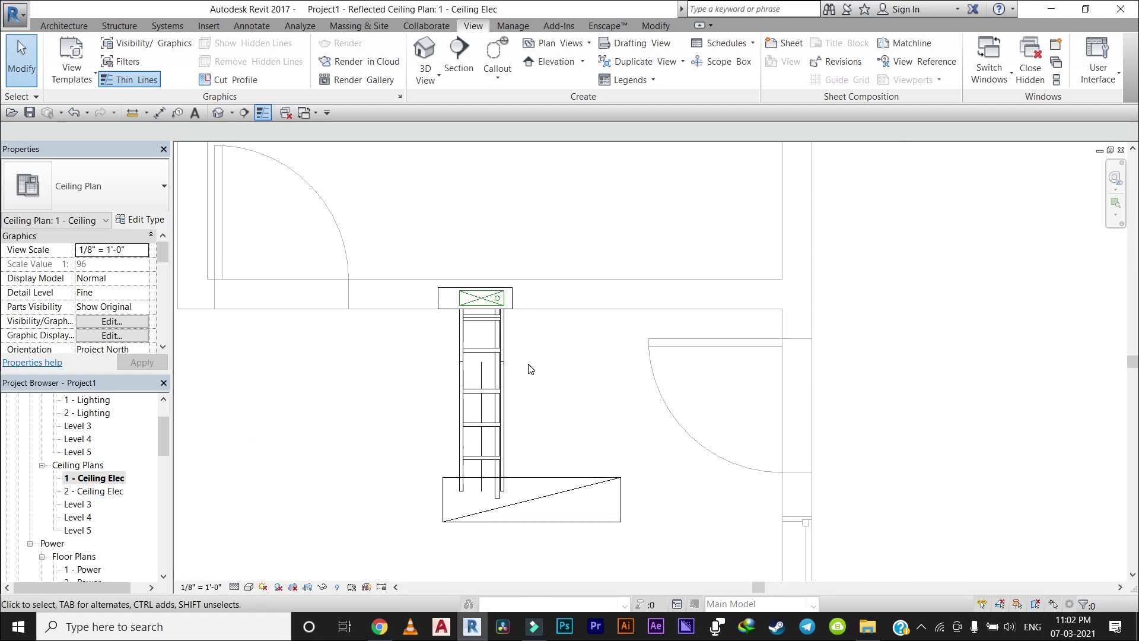
pyautogui.scroll(-2, 528, 368)
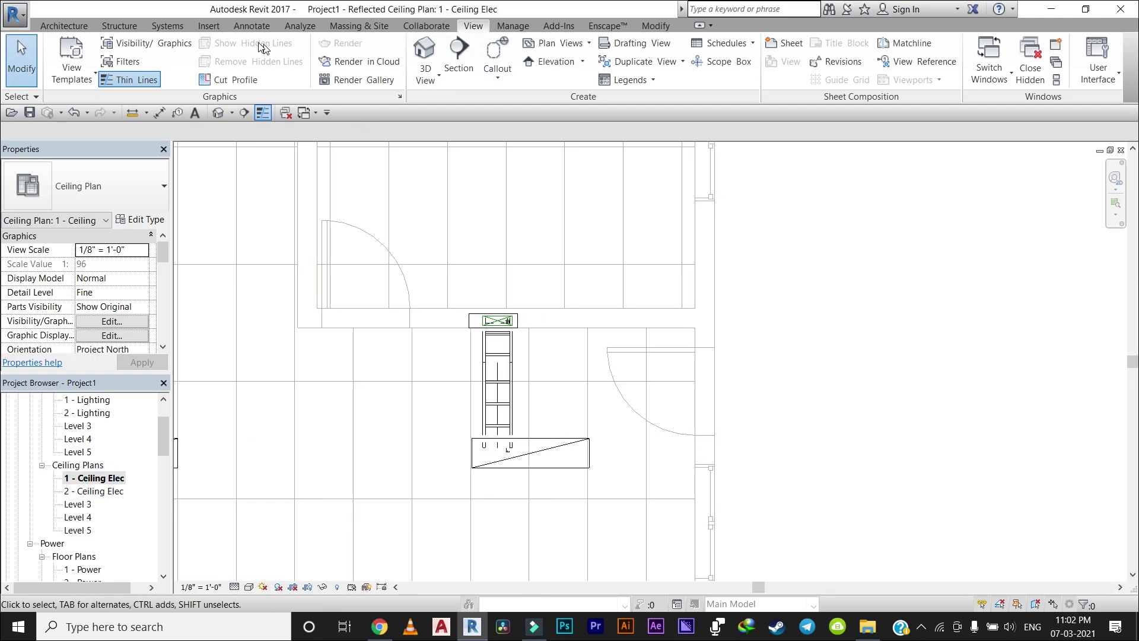
# Step: Start a trial cable tray from the vertical tray's midpoint, then cancel it
pyautogui.click(167, 25)
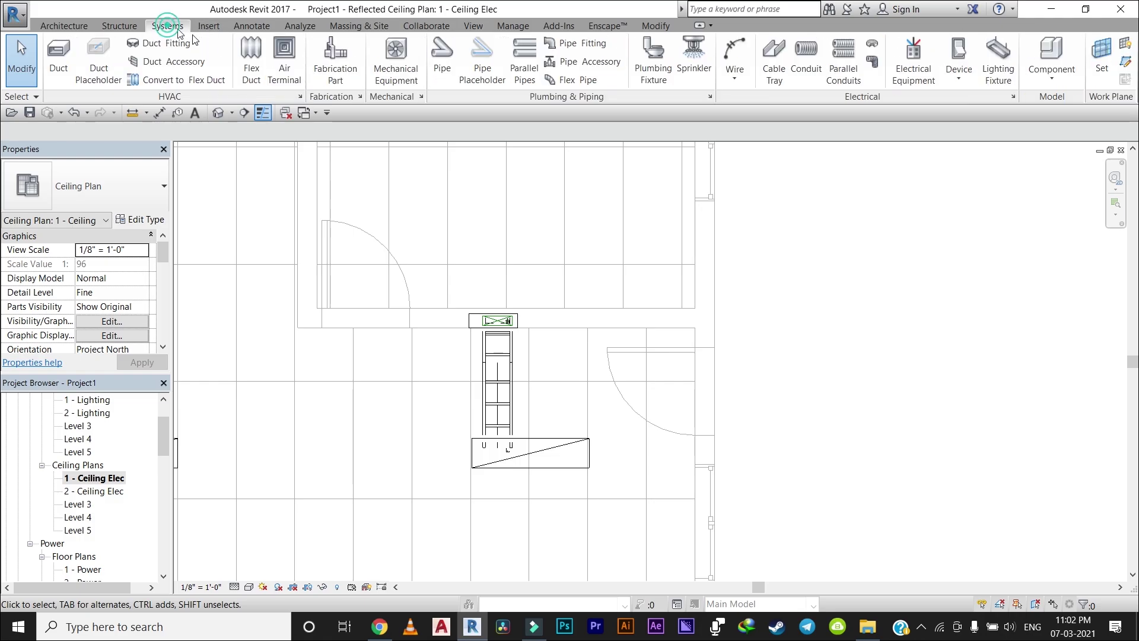
pyautogui.click(784, 52)
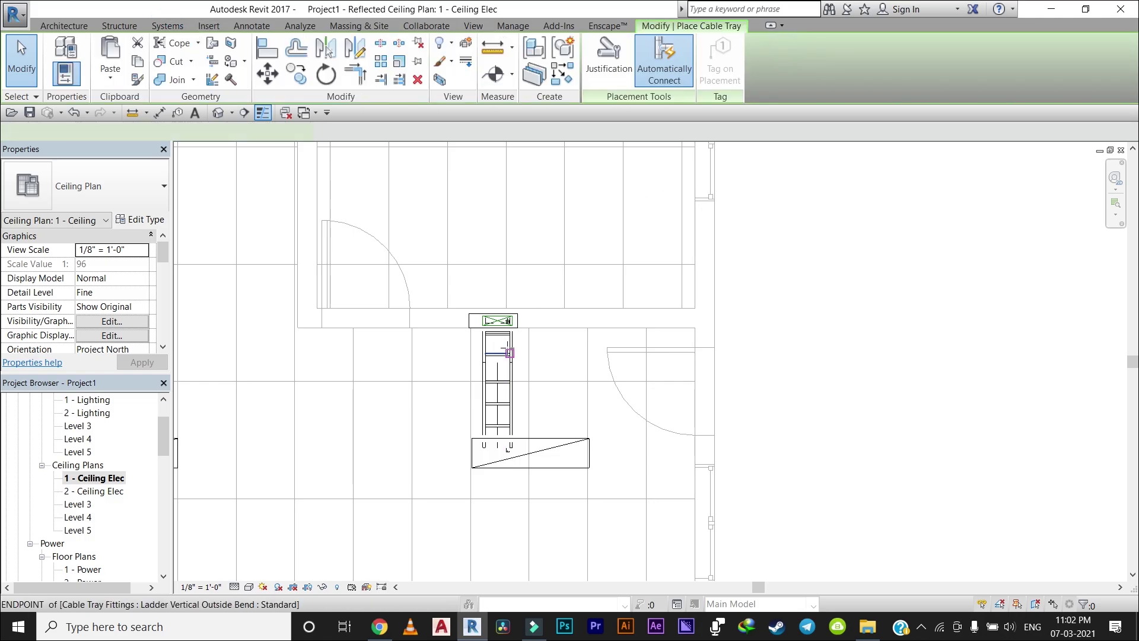
pyautogui.scroll(2, 479, 393)
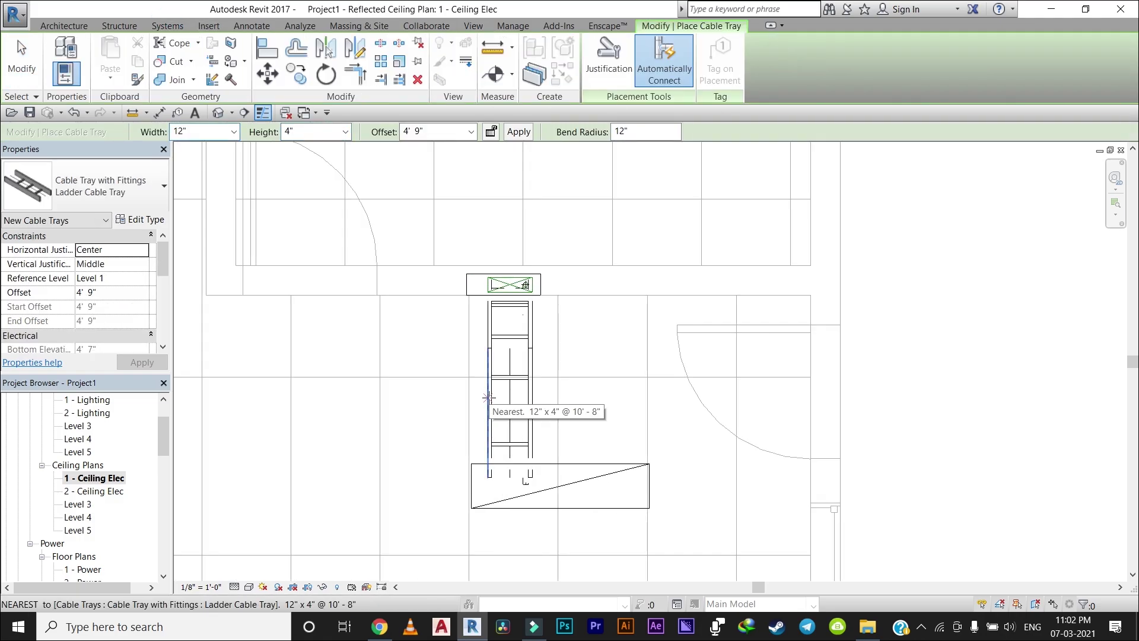
pyautogui.click(488, 409)
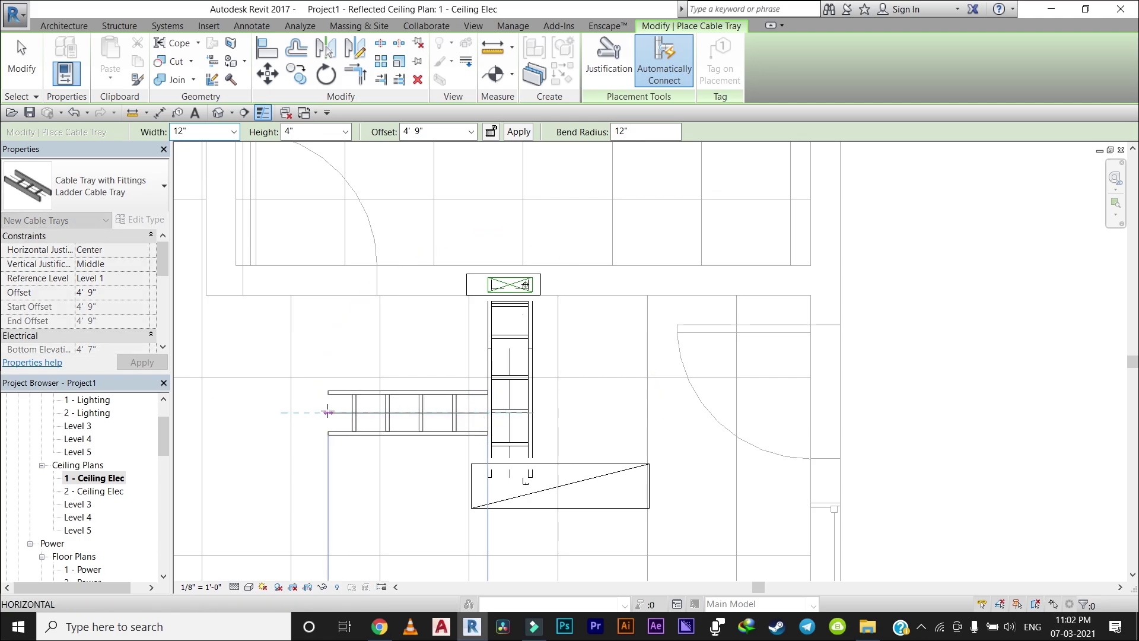
pyautogui.scroll(-2, 355, 410)
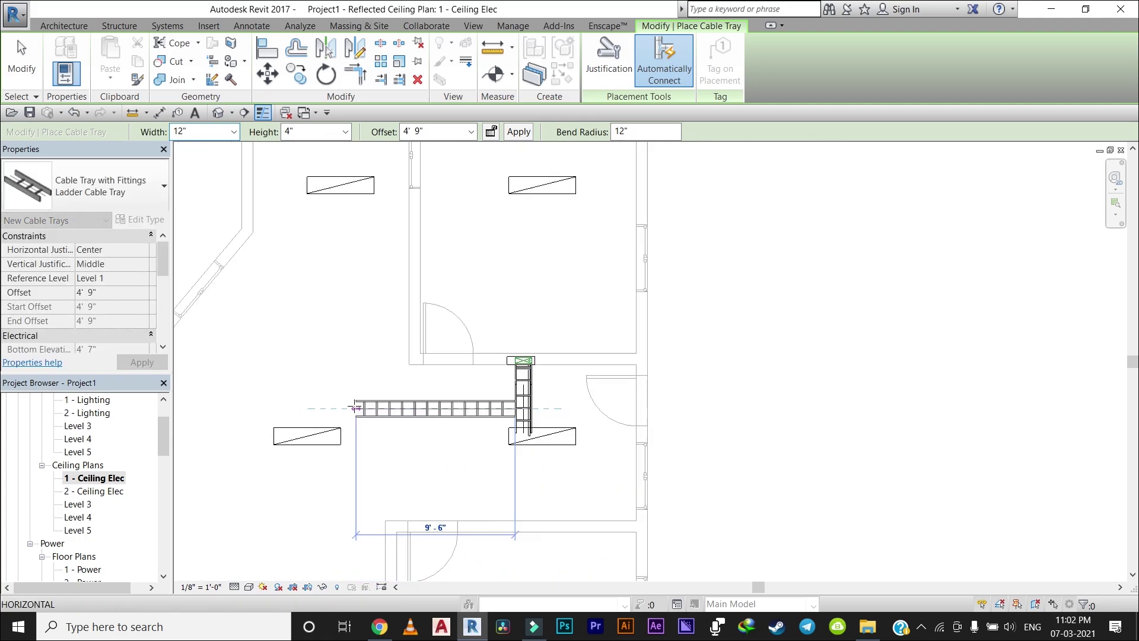
pyautogui.press('Escape')
pyautogui.press('Escape')
# Step: Exit cable tray placement and inspect the existing ladder tray's offset
pyautogui.scroll(2, 191, 318)
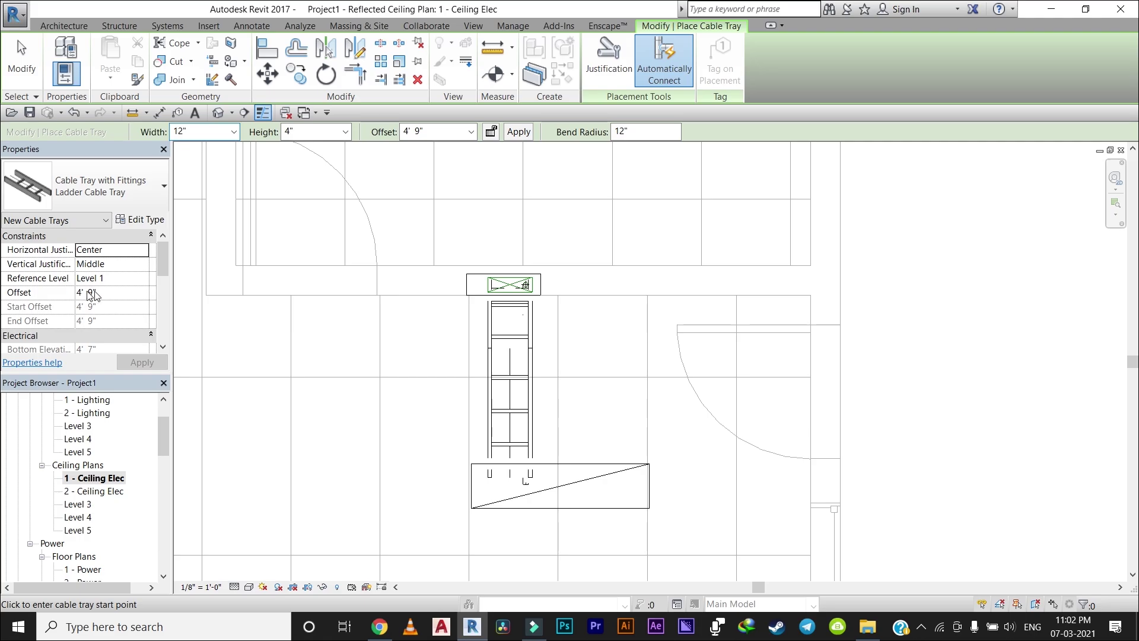
pyautogui.press('Escape')
pyautogui.press('Escape')
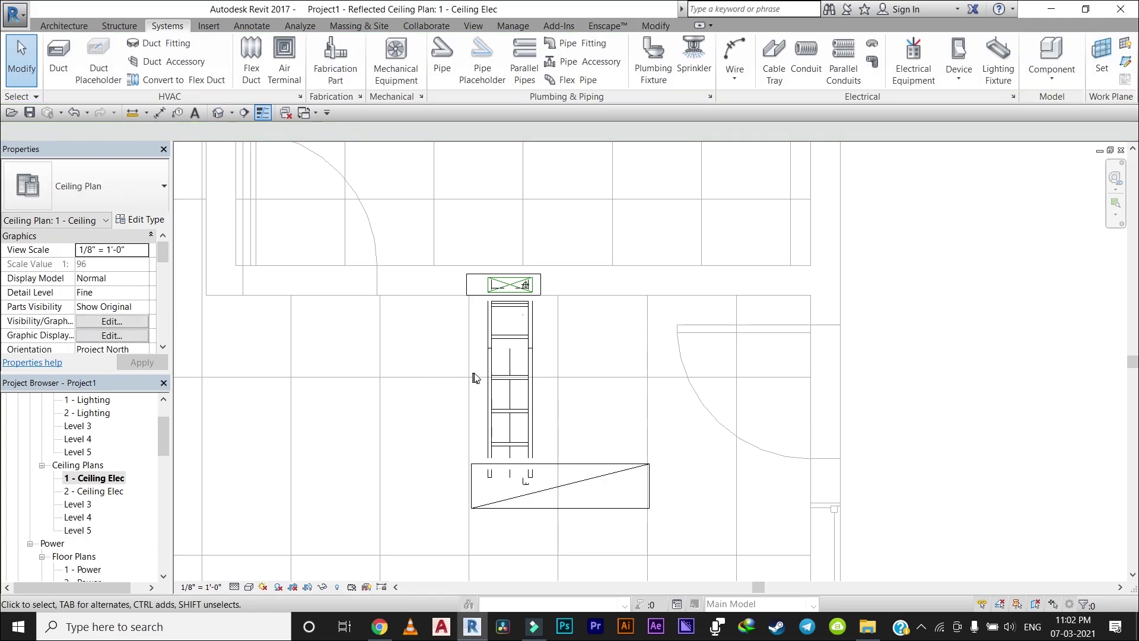
pyautogui.click(483, 375)
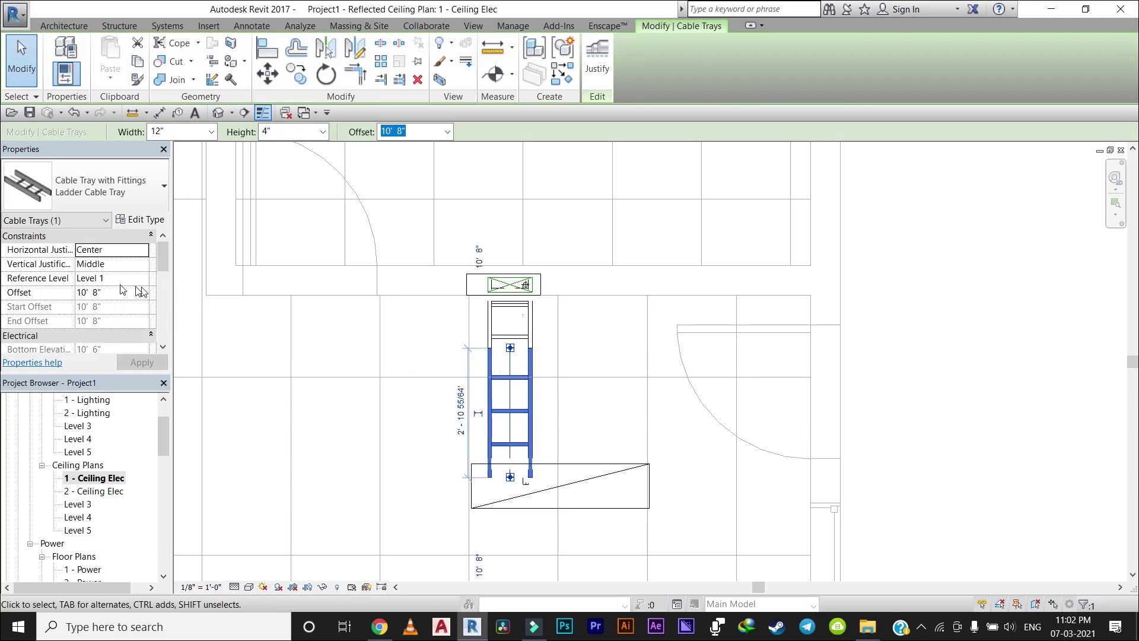
pyautogui.press('Escape')
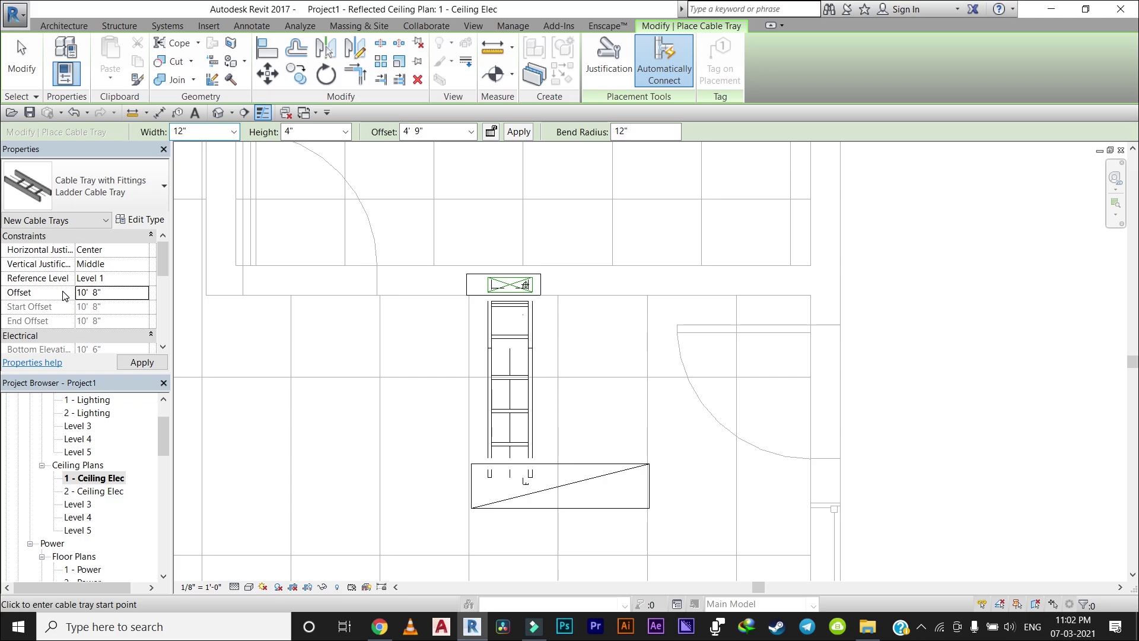
# Step: Apply the 10' 8" tray offset, try a run from the vertical tray, then cancel it
pyautogui.press('Return')
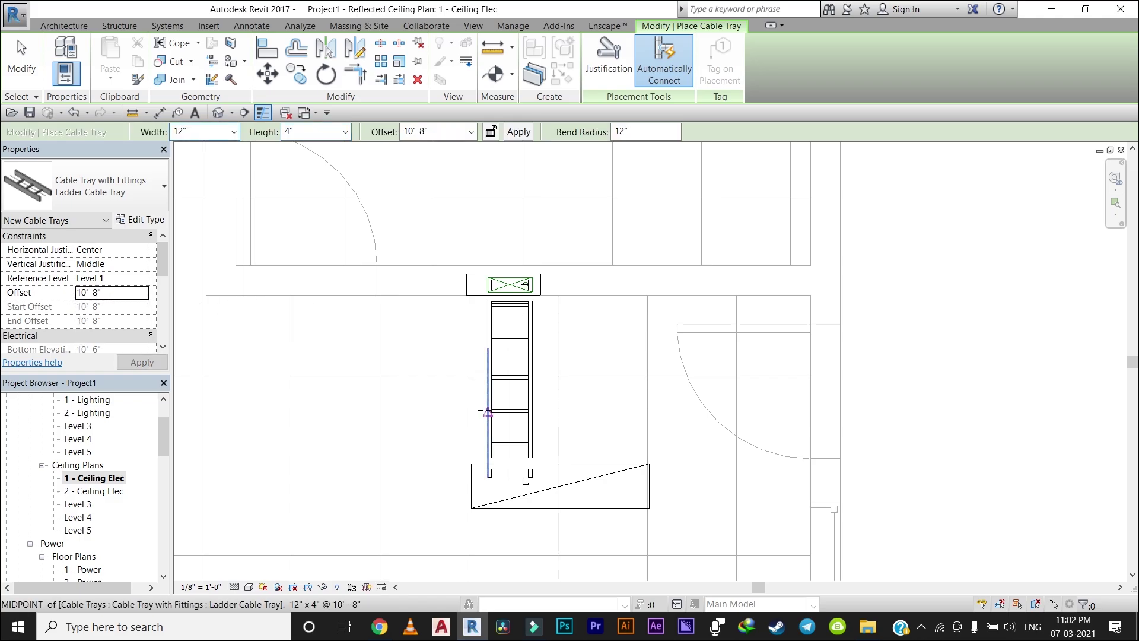
pyautogui.click(485, 411)
pyautogui.scroll(-1, 338, 394)
pyautogui.scroll(-2, 339, 395)
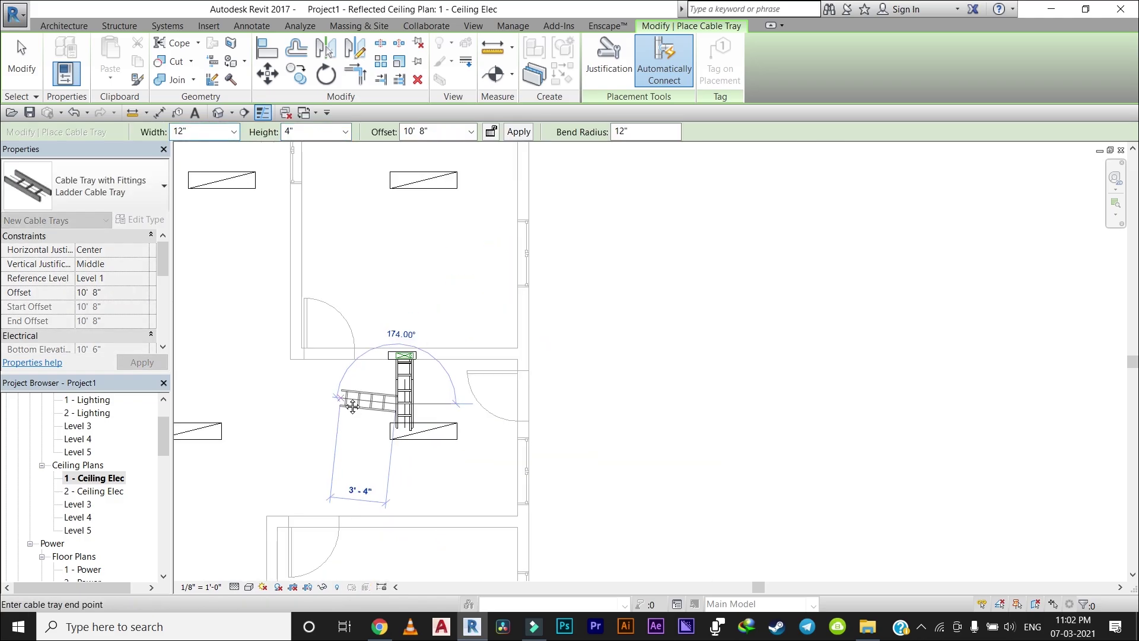
pyautogui.moveTo(273, 386); pyautogui.dragTo(487, 384, button='middle')
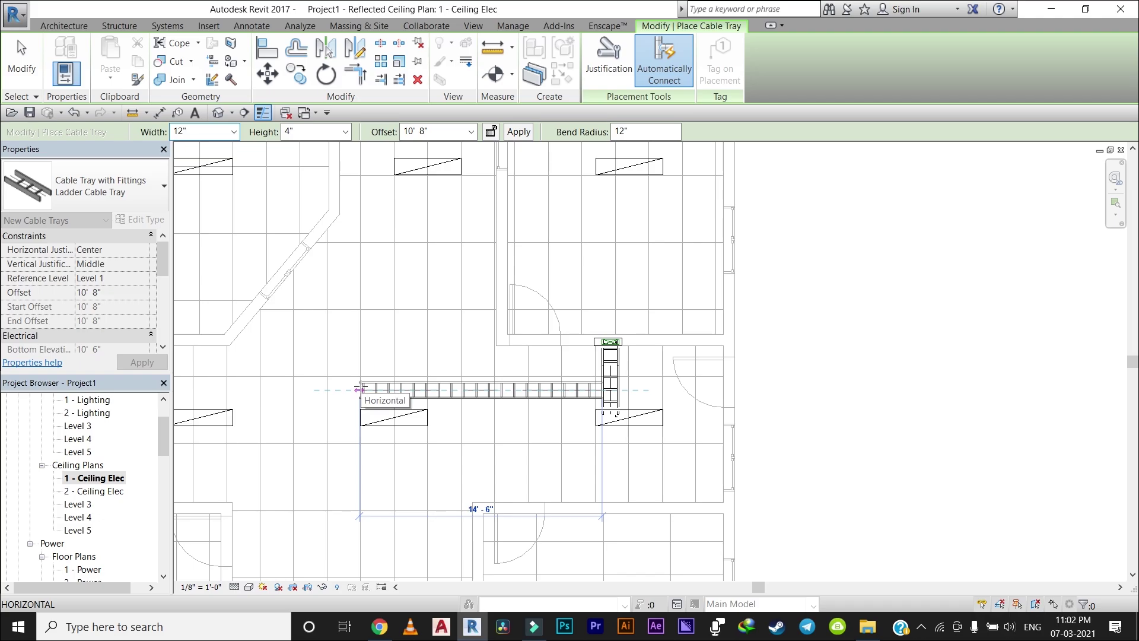
pyautogui.press('Escape')
pyautogui.scroll(3, 610, 376)
pyautogui.scroll(2, 523, 360)
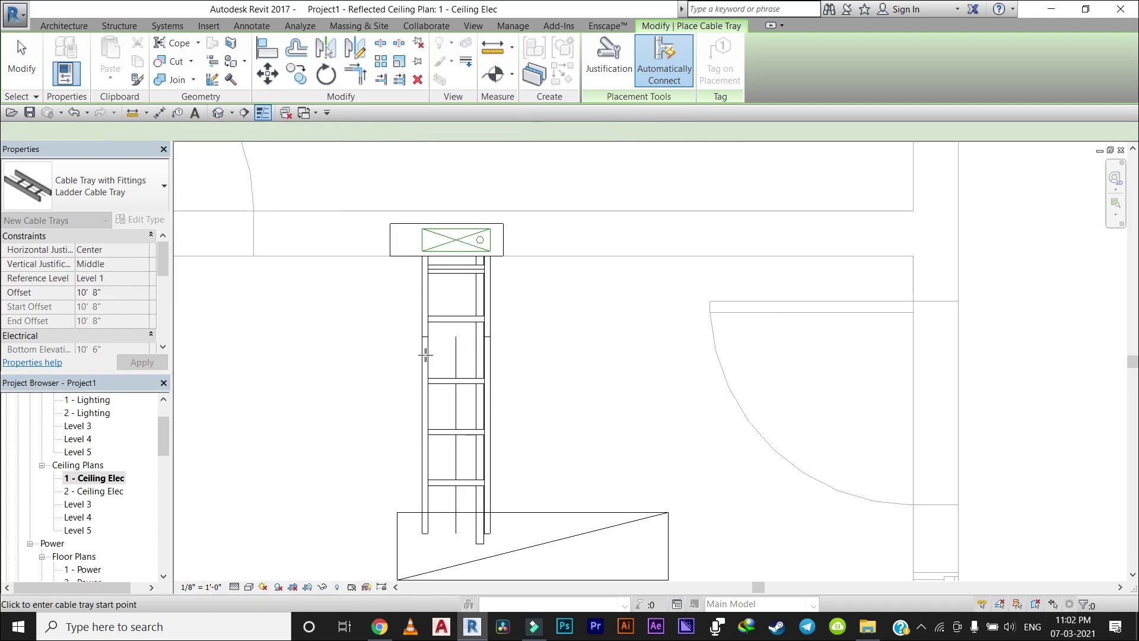
pyautogui.scroll(-3, 421, 366)
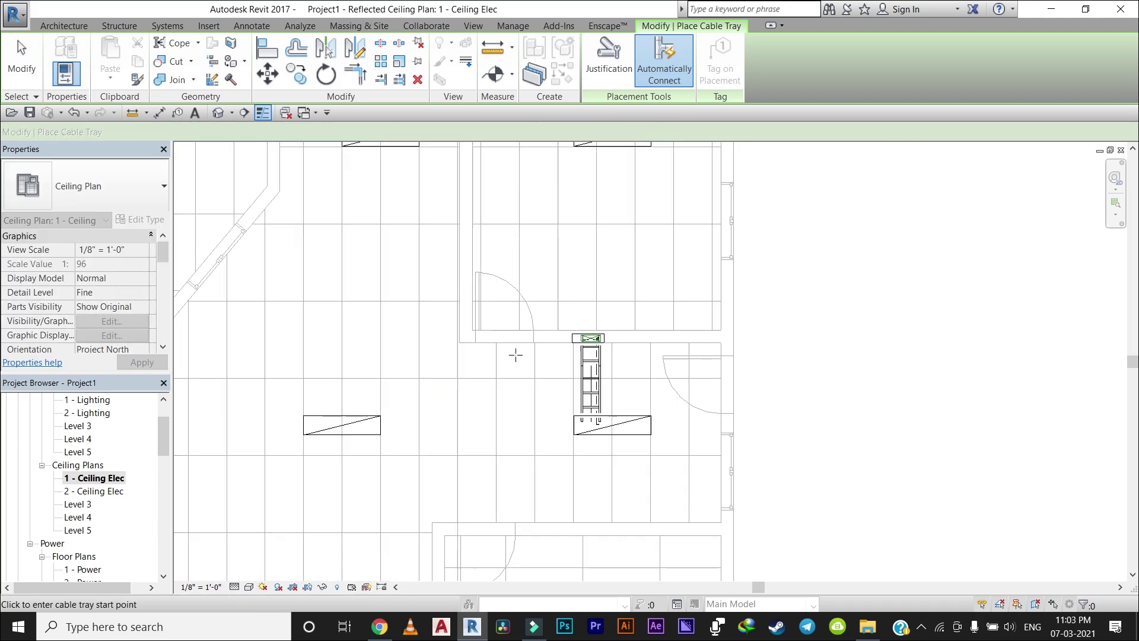
pyautogui.scroll(-2, 516, 353)
pyautogui.scroll(-2, 542, 399)
pyautogui.scroll(3, 407, 345)
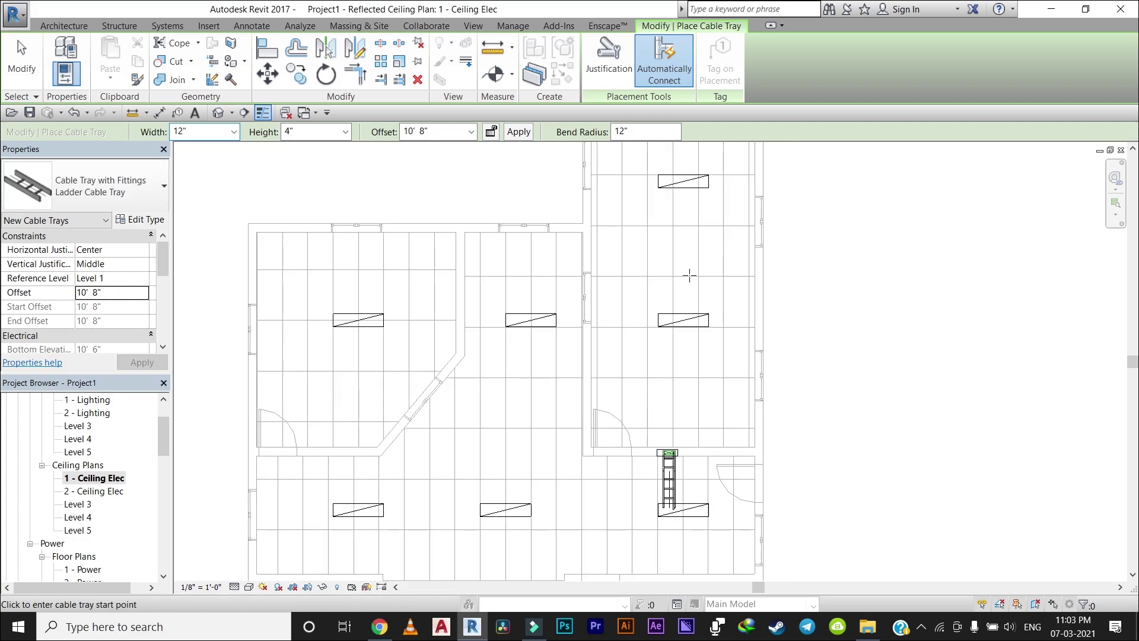
pyautogui.scroll(2, 669, 344)
pyautogui.scroll(2, 649, 262)
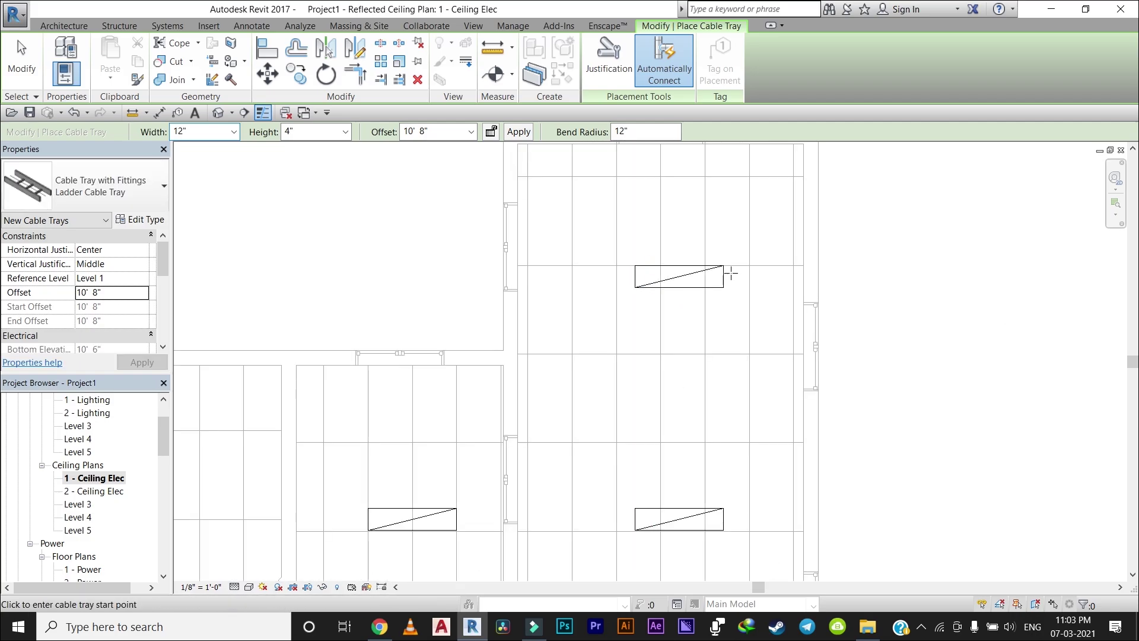
pyautogui.scroll(-2, 688, 358)
pyautogui.scroll(2, 661, 282)
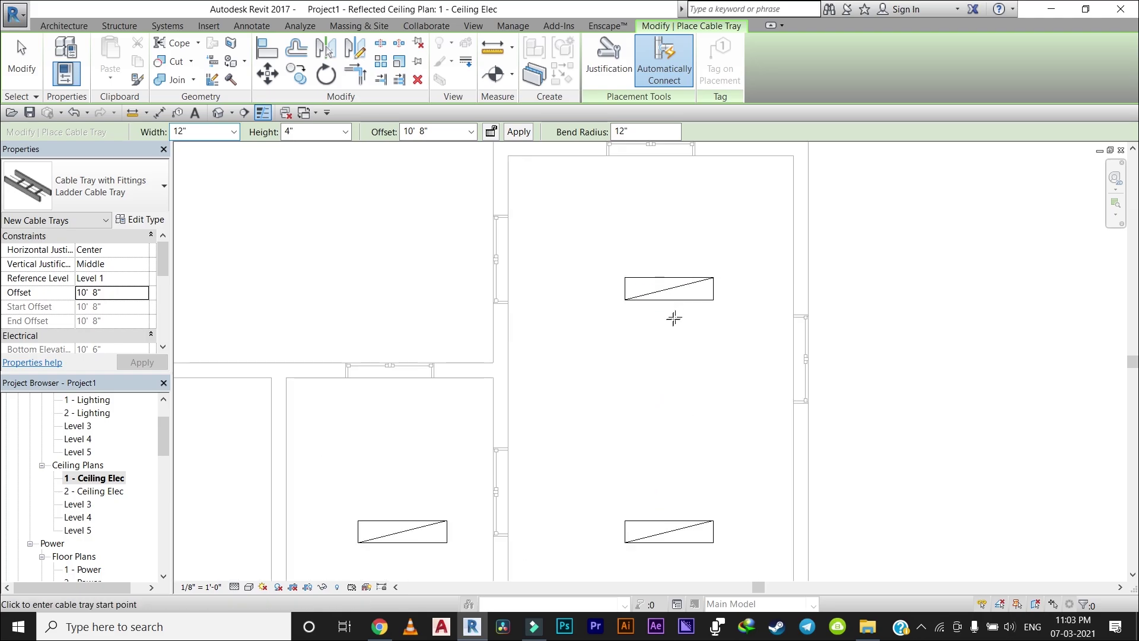
# Step: Draw a tray leg down beside the upper-right fixture, elbowing into a horizontal run
pyautogui.click(666, 316)
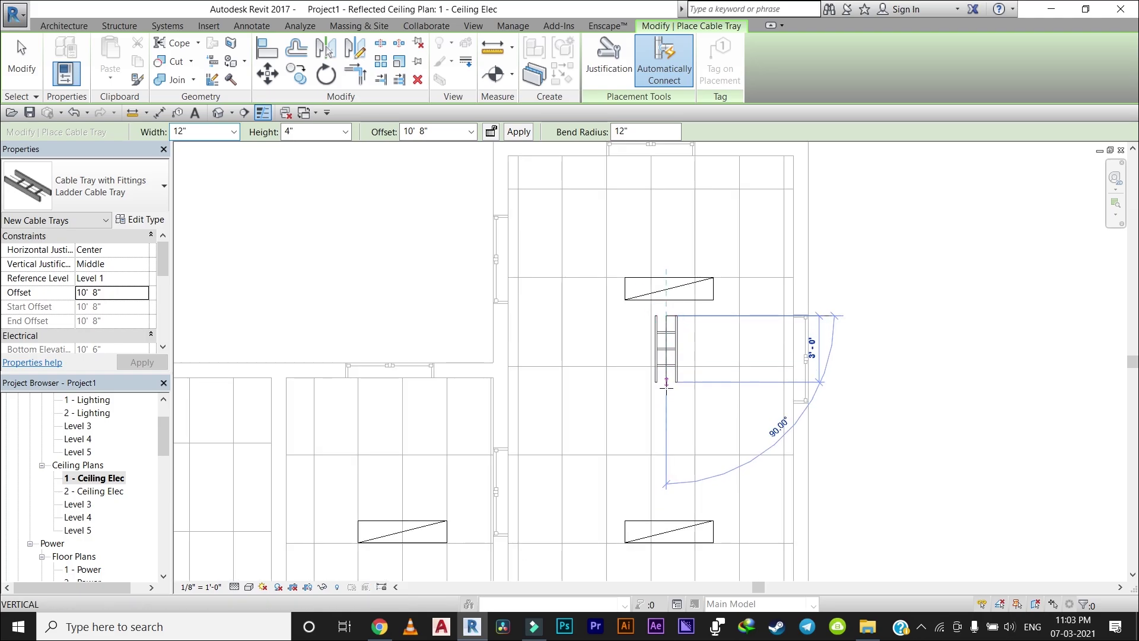
pyautogui.click(666, 385)
pyautogui.click(754, 383)
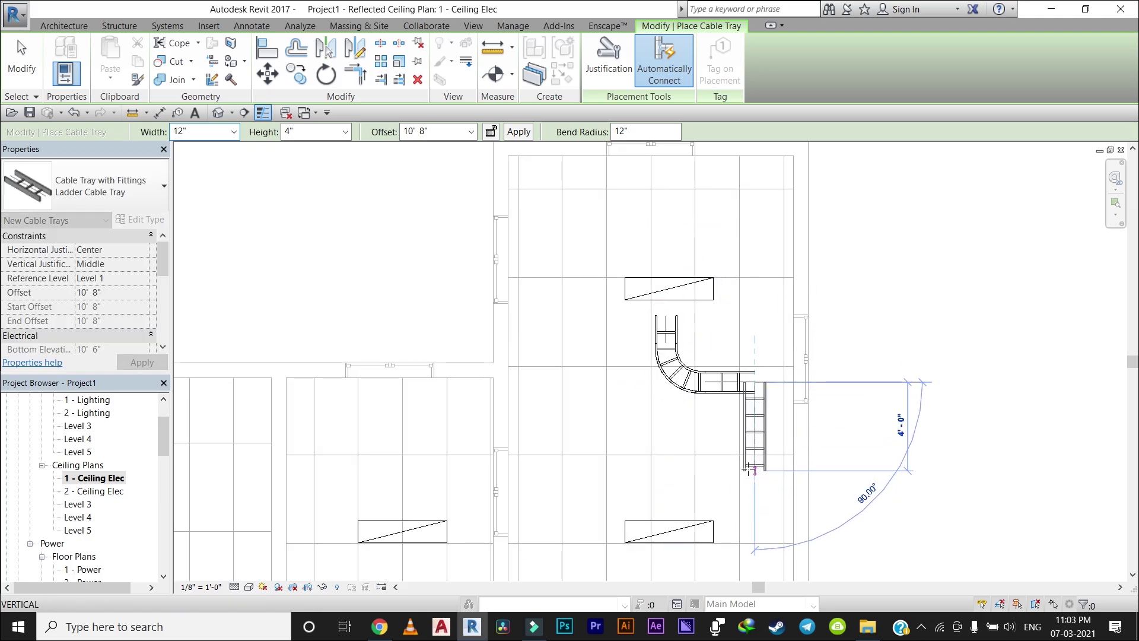
pyautogui.scroll(-1, 755, 471)
pyautogui.moveTo(754, 470); pyautogui.dragTo(755, 406, button='middle')
pyautogui.click(753, 403)
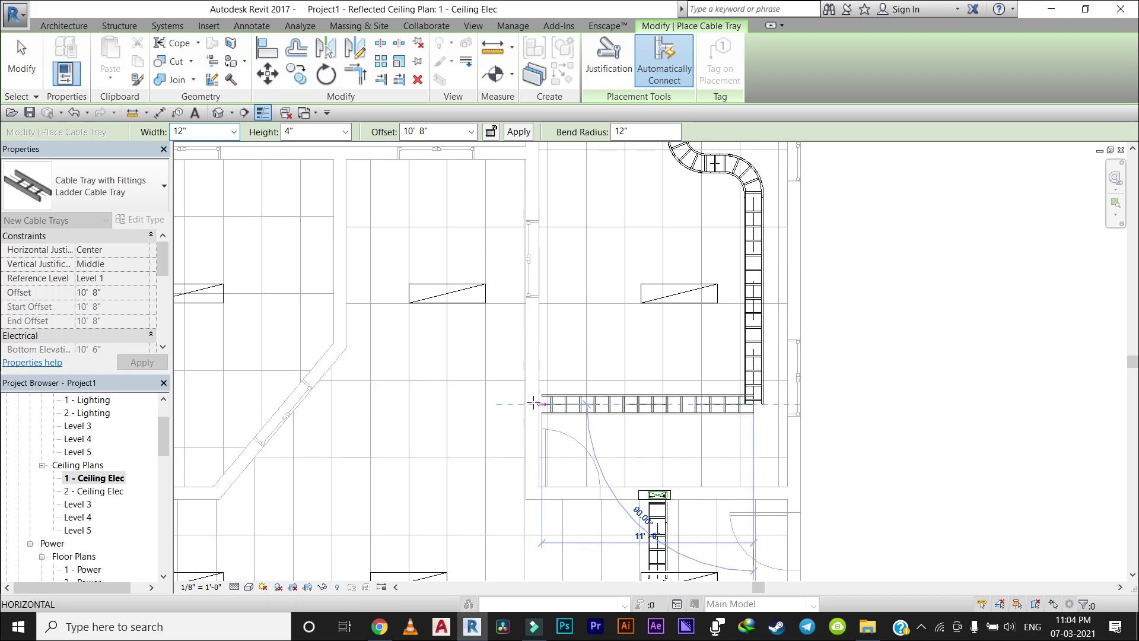
# Step: Extend the run leftward and add two vertical tray branches toward the fixtures
pyautogui.moveTo(541, 402); pyautogui.dragTo(734, 408, button='middle')
pyautogui.click(377, 409)
pyautogui.click(378, 331)
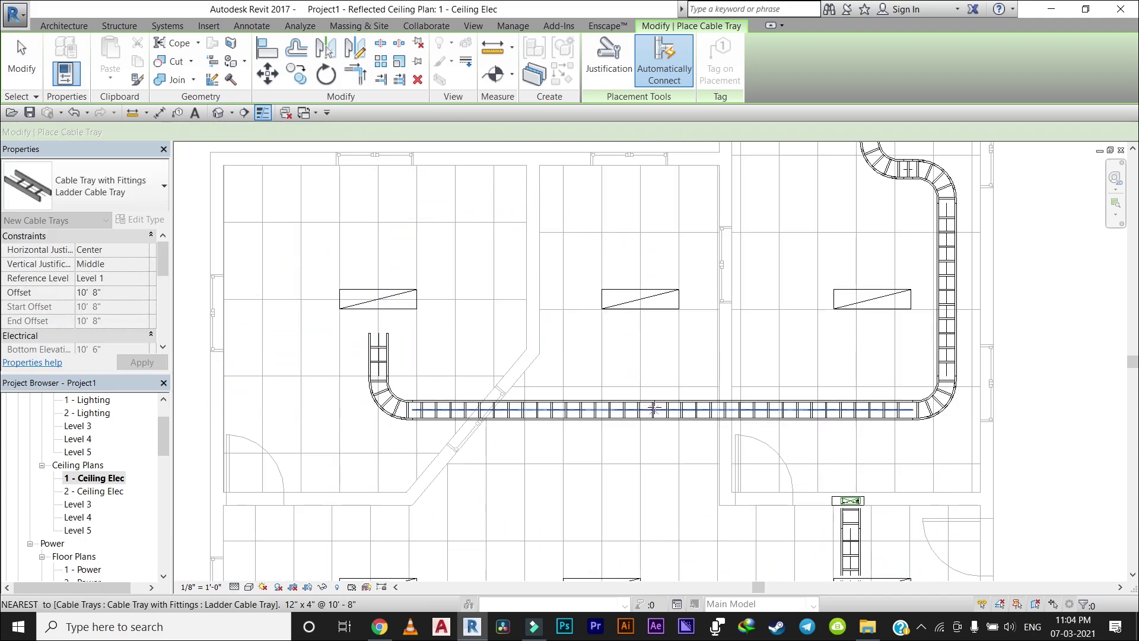
pyautogui.click(653, 409)
pyautogui.click(652, 334)
pyautogui.scroll(1, 672, 407)
pyautogui.moveTo(908, 409); pyautogui.dragTo(672, 406, button='middle')
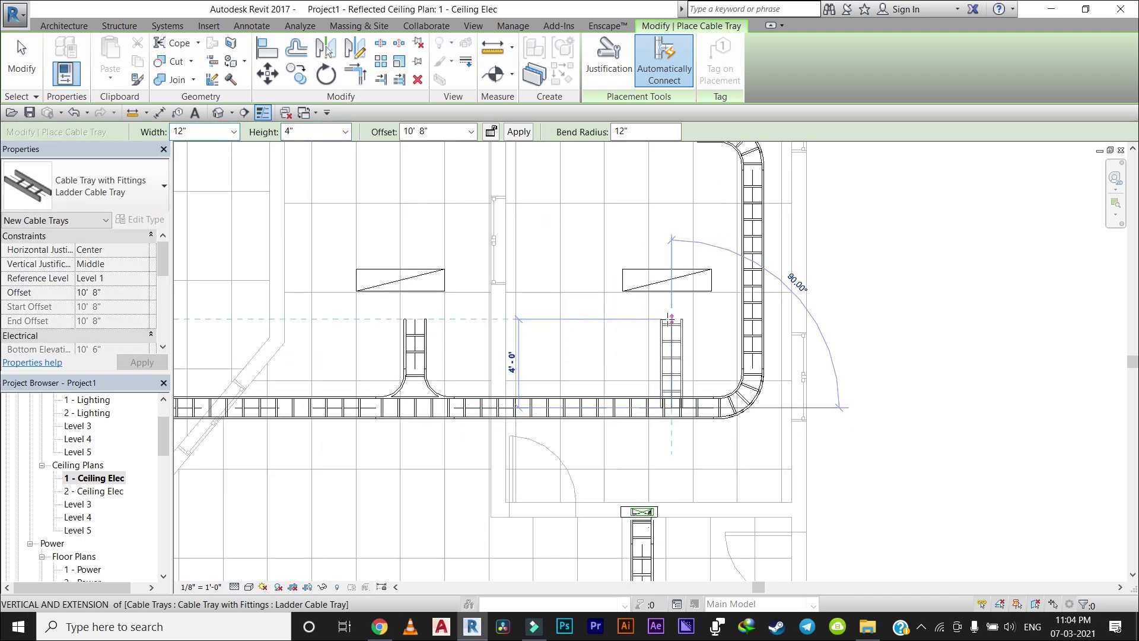
pyautogui.scroll(-2, 671, 407)
pyautogui.scroll(2, 587, 272)
pyautogui.scroll(1, 587, 272)
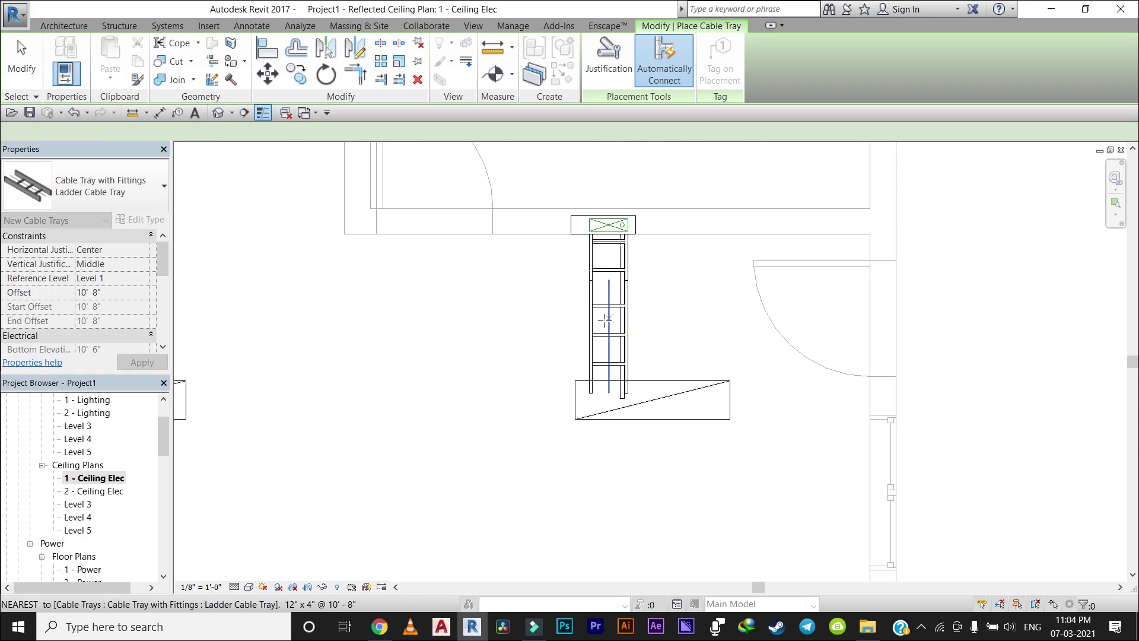
pyautogui.scroll(2, 653, 300)
pyautogui.scroll(-1, 623, 333)
# Step: Exit tray placement and nudge the light fixture below the tray down two steps
pyautogui.press('Escape')
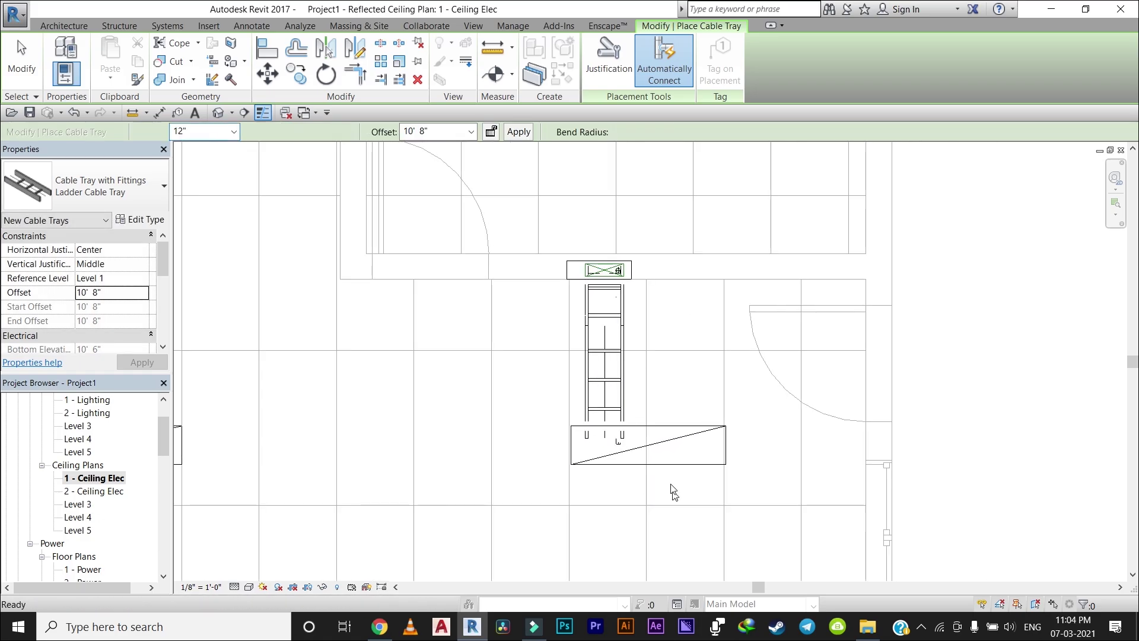
pyautogui.press('Escape')
pyautogui.scroll(-2, 616, 385)
pyautogui.scroll(1, 621, 402)
pyautogui.scroll(-1, 621, 403)
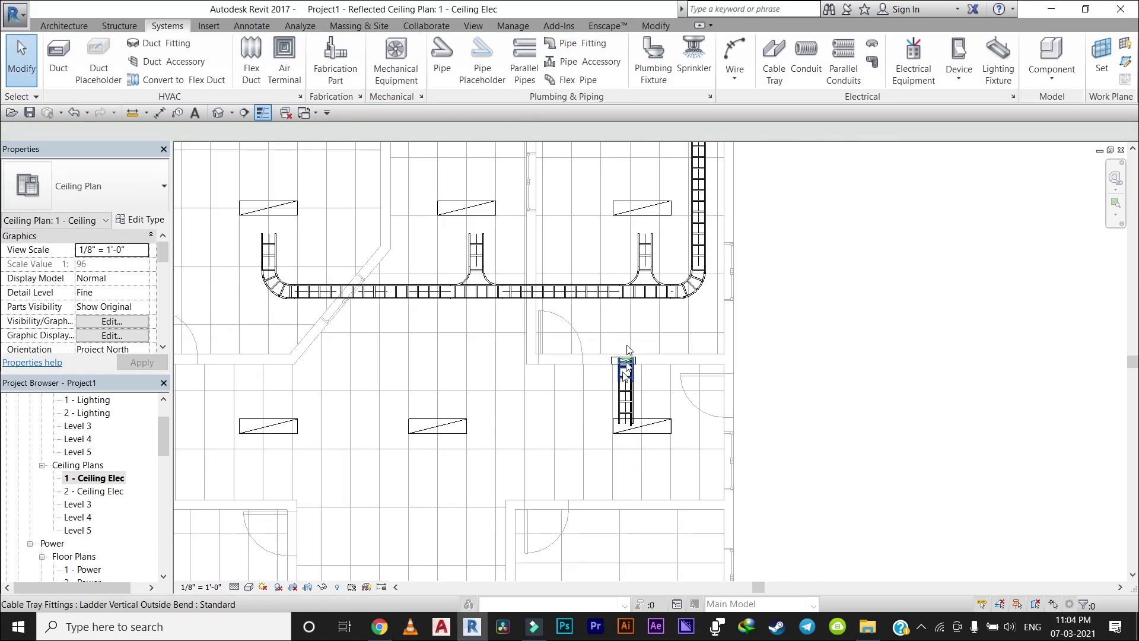
pyautogui.scroll(3, 638, 385)
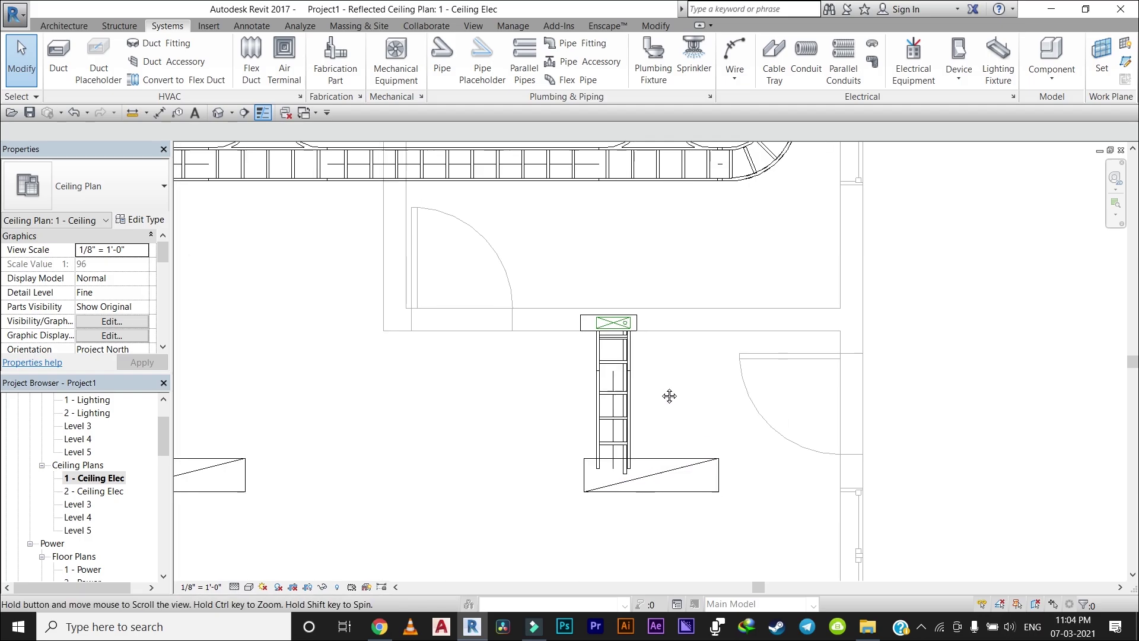
pyautogui.scroll(1, 659, 356)
pyautogui.click(697, 341)
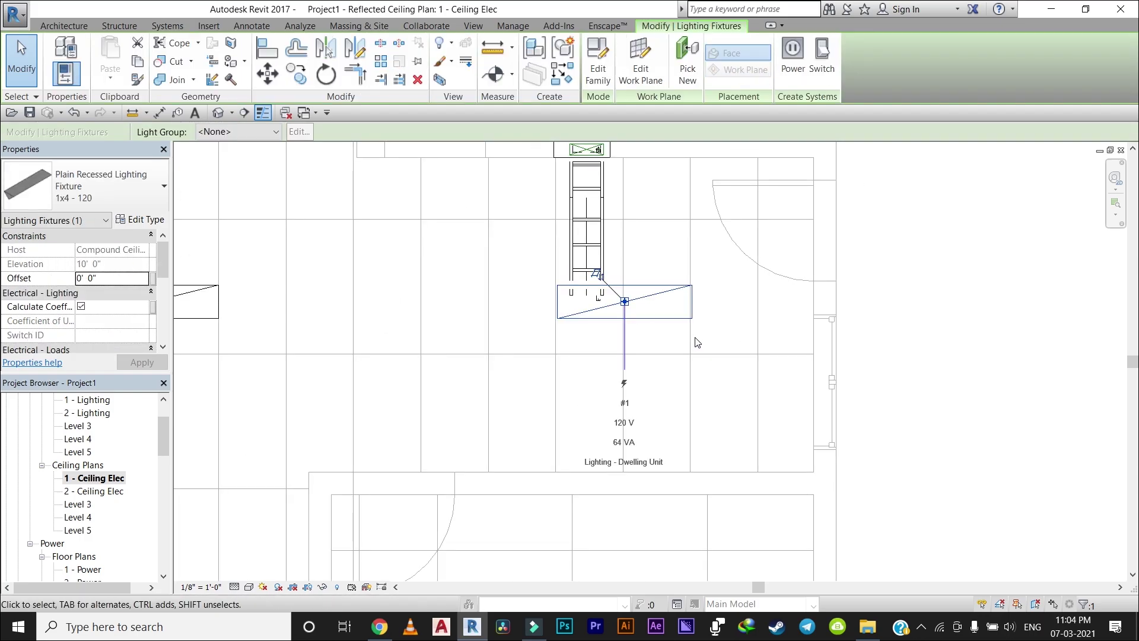
pyautogui.press('Down')
pyautogui.press('Down')
pyautogui.press('Down')
pyautogui.press('Down')
pyautogui.press('Down')
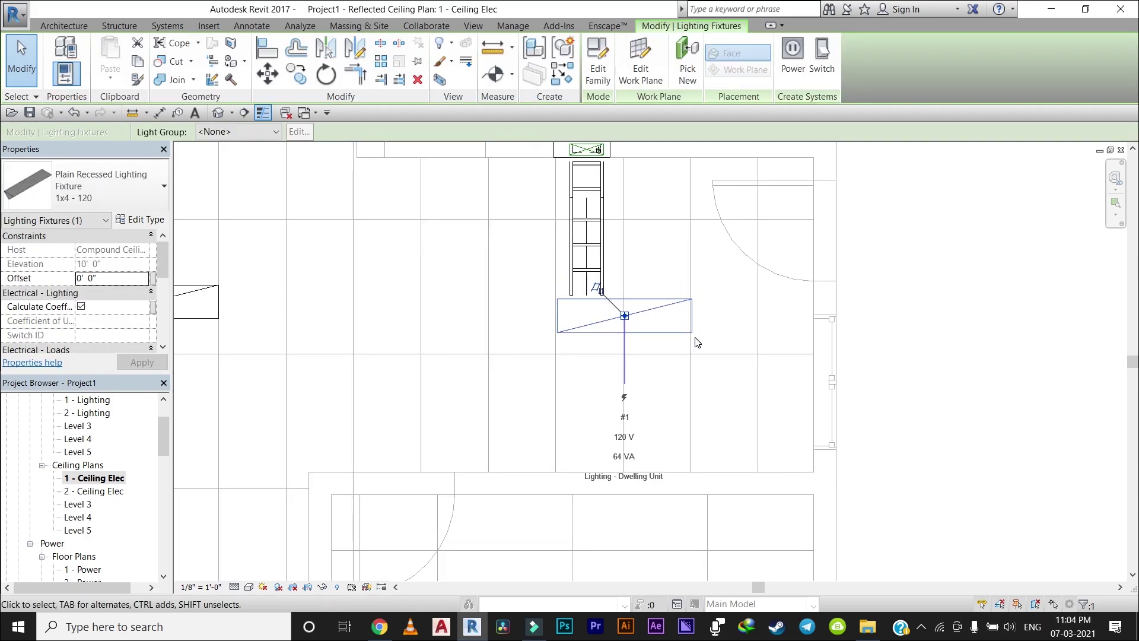
pyautogui.press('Down')
pyautogui.press('Down')
pyautogui.press('Down')
pyautogui.press('Down')
pyautogui.press('Down')
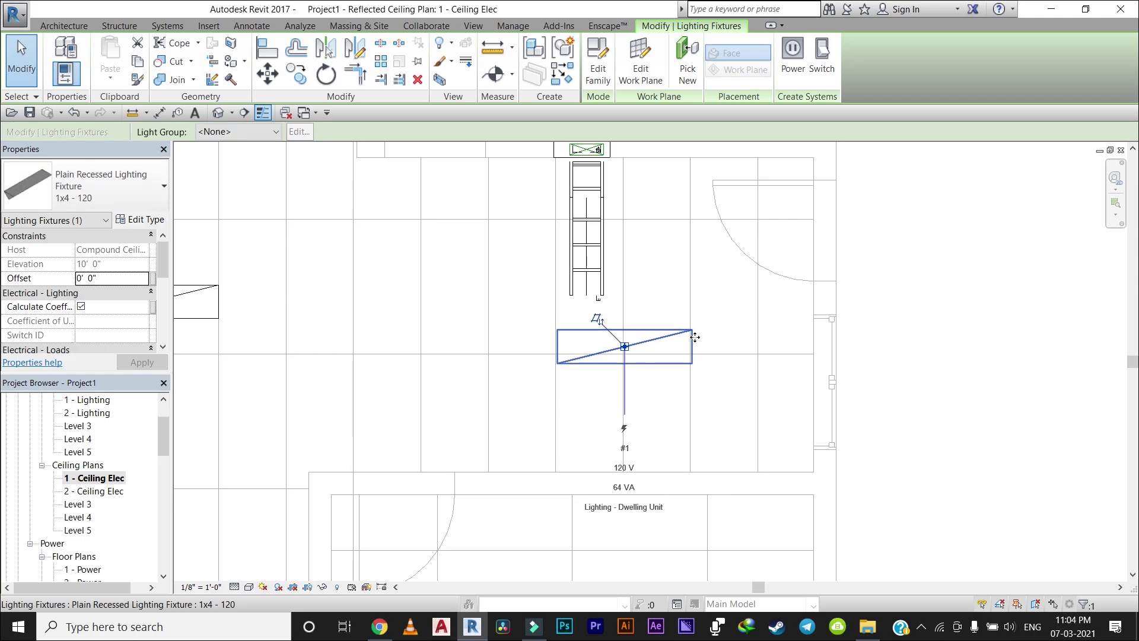
pyautogui.press('Escape')
# Step: Extend the short vertical ladder tray down about 4' to the fixture
pyautogui.click(606, 286)
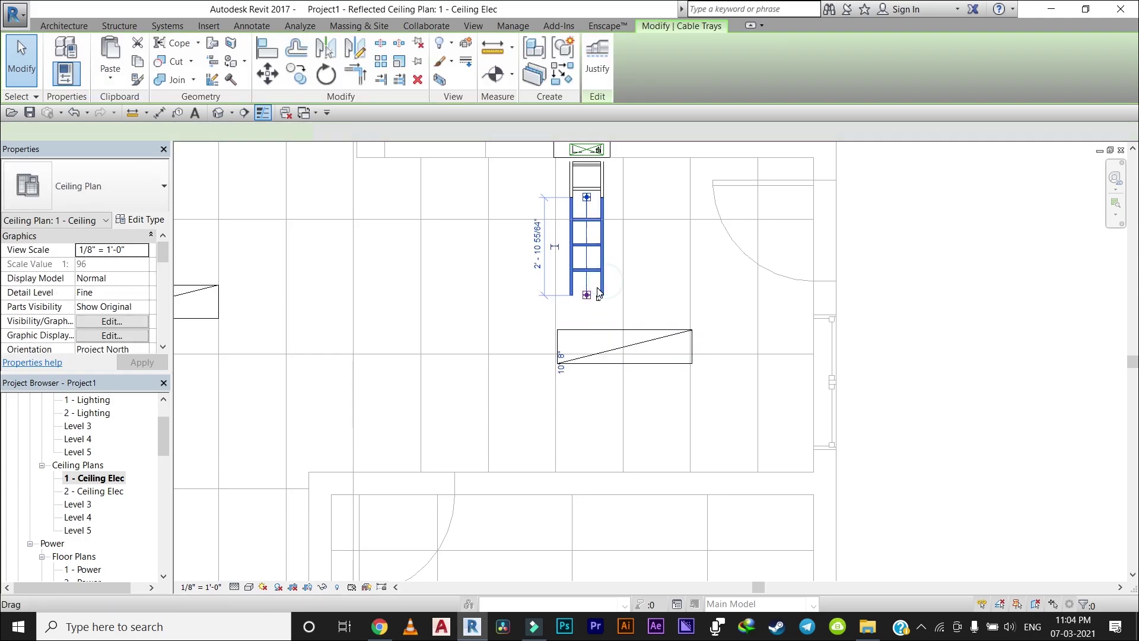
pyautogui.scroll(2, 601, 283)
pyautogui.click(582, 299)
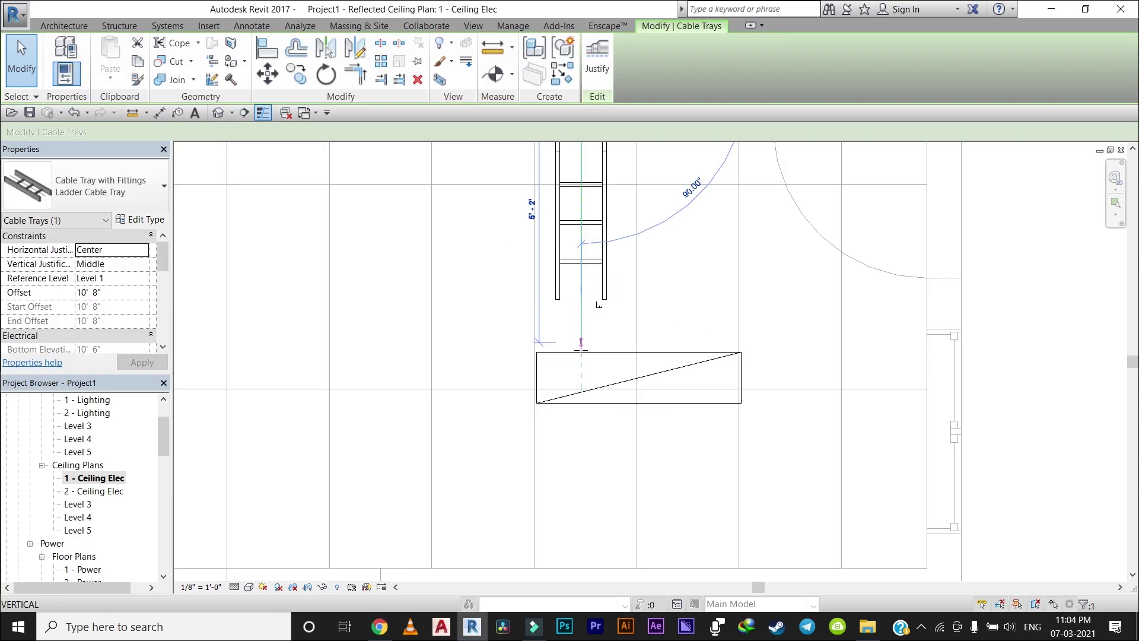
pyautogui.click(581, 357)
pyautogui.press('Escape')
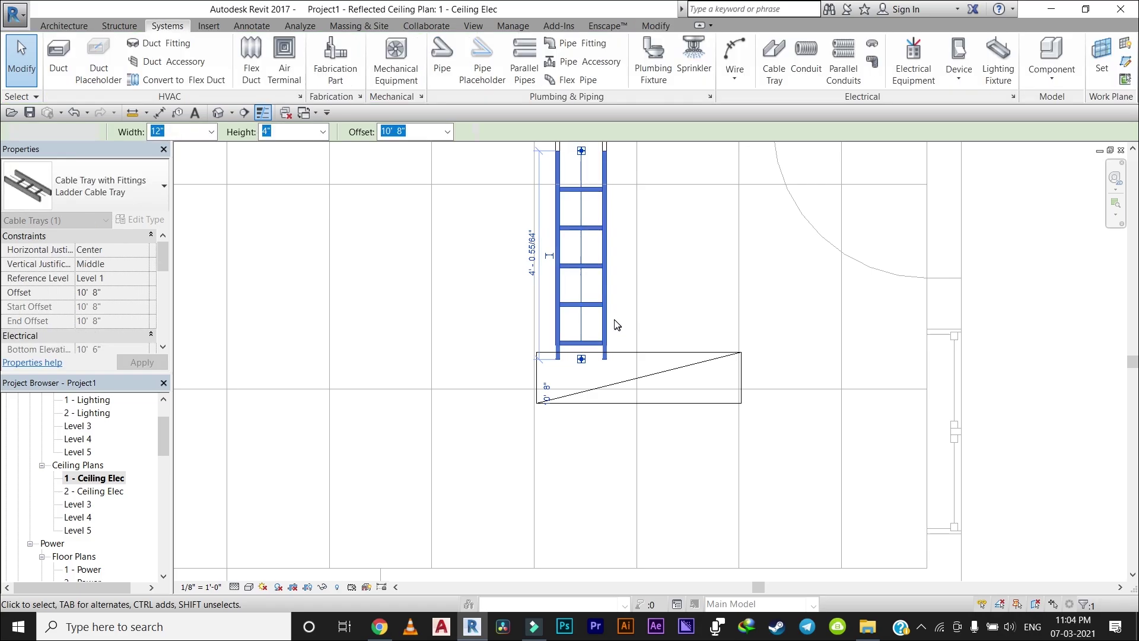
# Step: Stretch the conduit end down alongside the tray to the fixture
pyautogui.scroll(-1, 595, 279)
pyautogui.scroll(2, 596, 284)
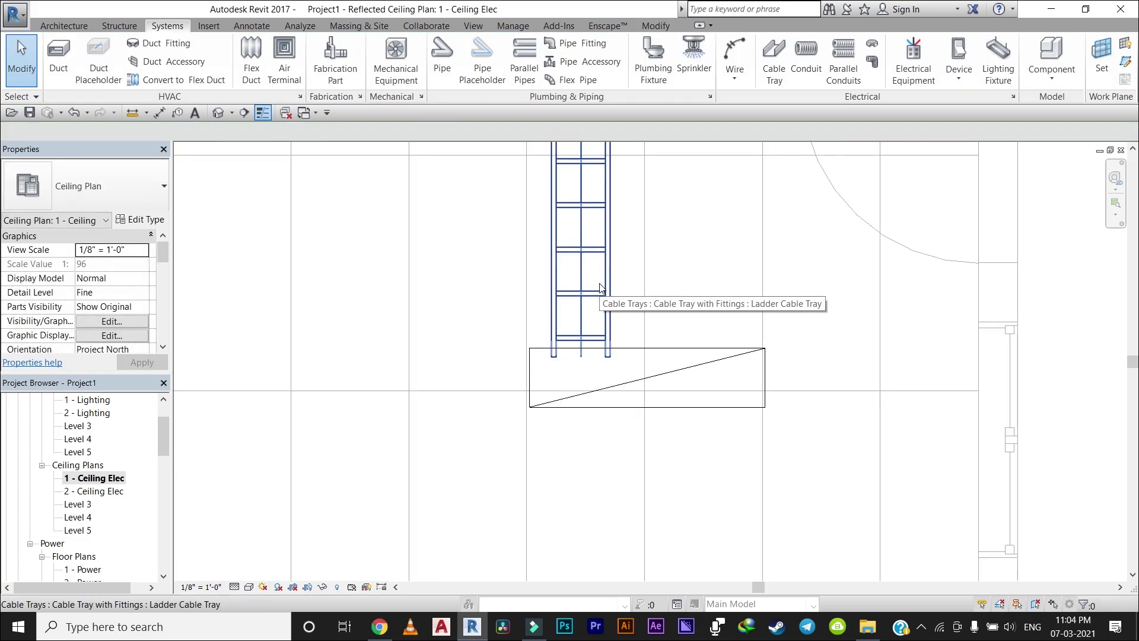
pyautogui.click(602, 281)
pyautogui.moveTo(601, 295); pyautogui.dragTo(601, 335)
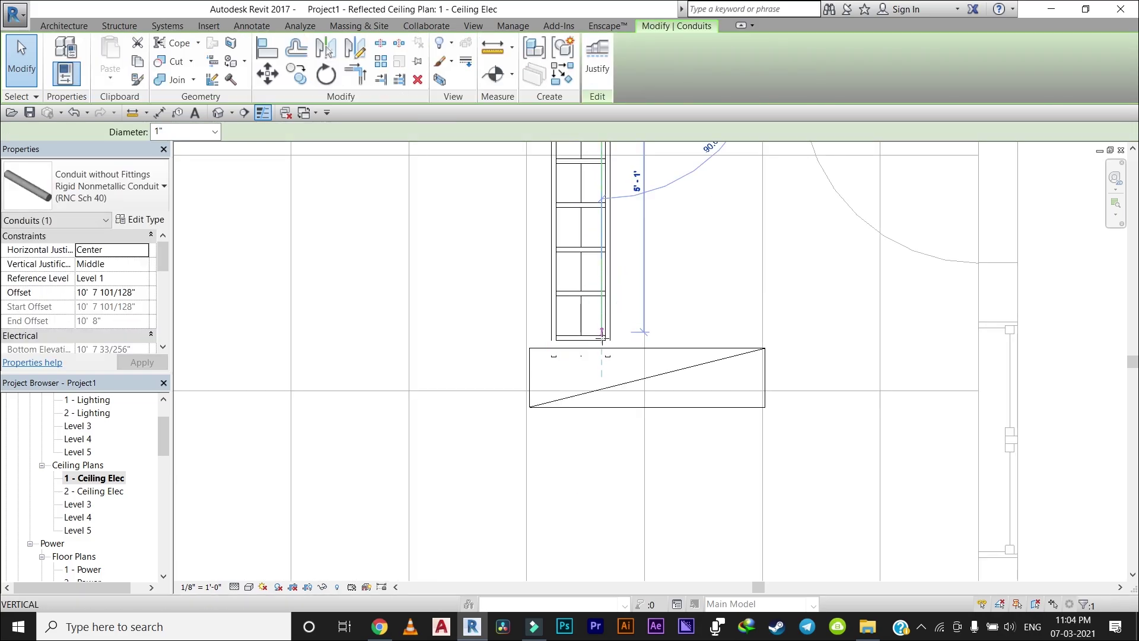
pyautogui.click(679, 284)
pyautogui.scroll(-3, 679, 385)
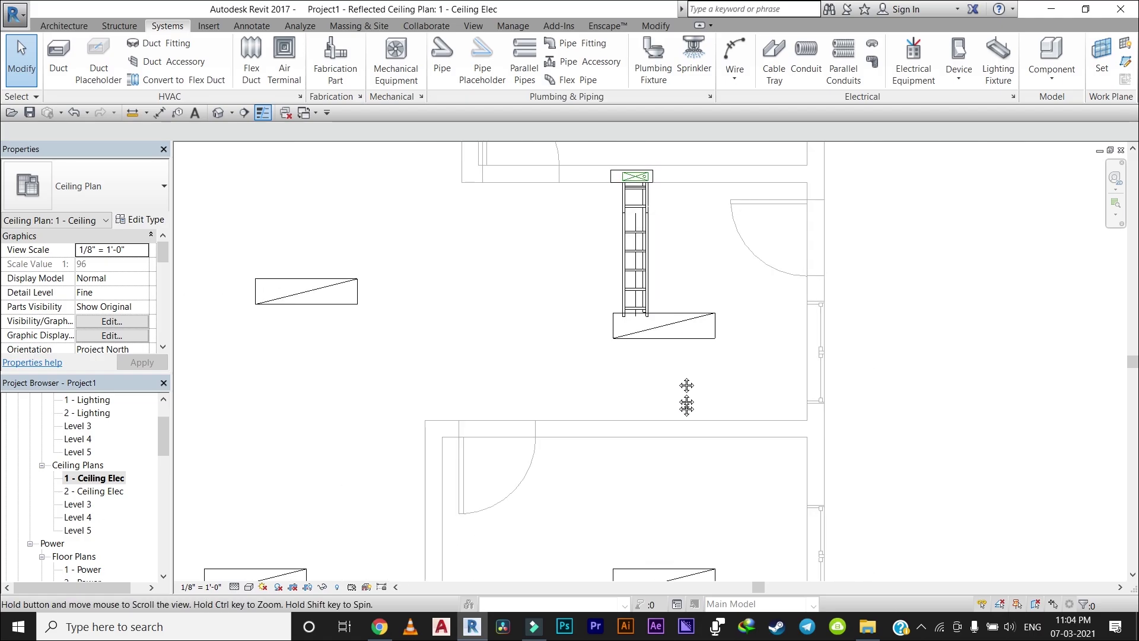
pyautogui.scroll(-2, 513, 276)
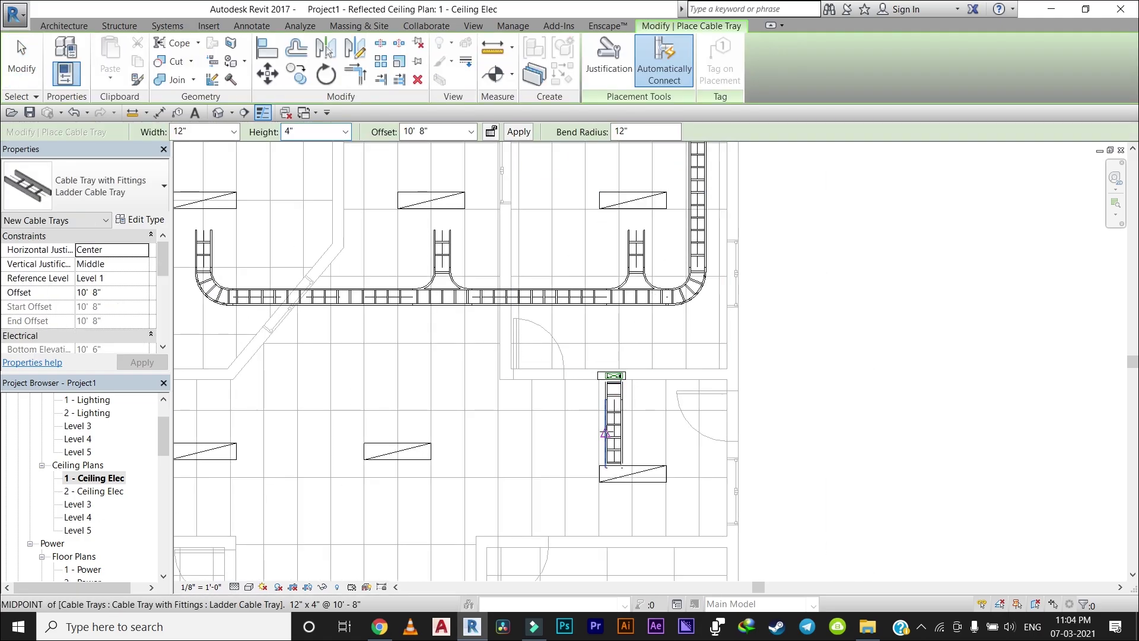
# Step: Tee a westward ladder tray branch off the short vertical tray's midpoint
pyautogui.scroll(2, 605, 433)
pyautogui.click(620, 435)
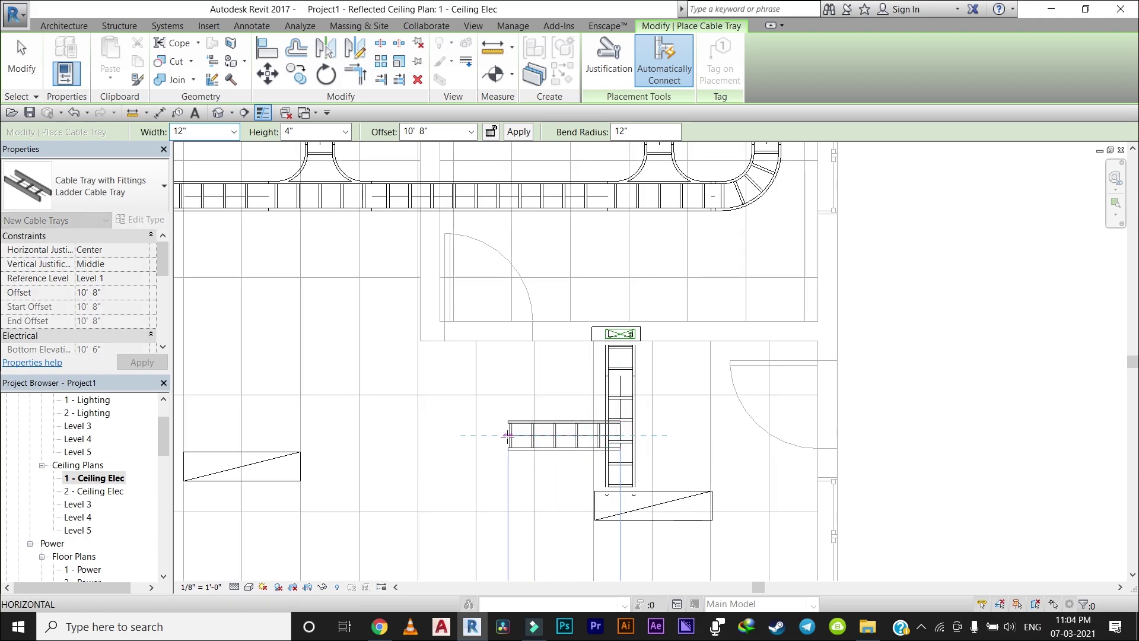
pyautogui.click(498, 391)
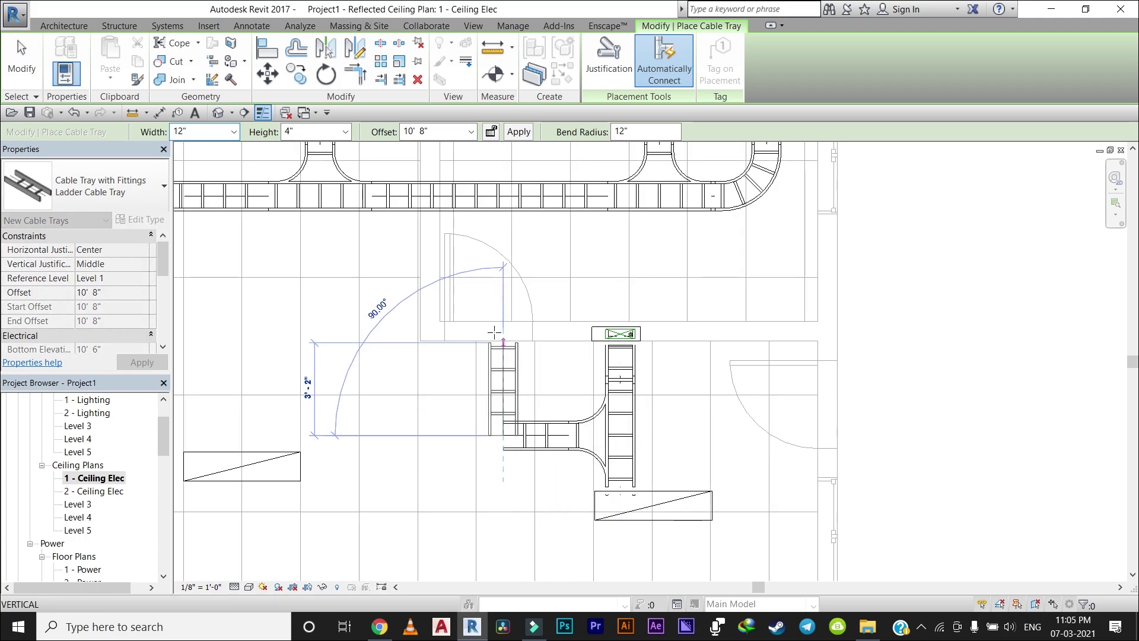
pyautogui.scroll(-1, 493, 333)
pyautogui.scroll(-1, 492, 332)
pyautogui.scroll(-1, 490, 332)
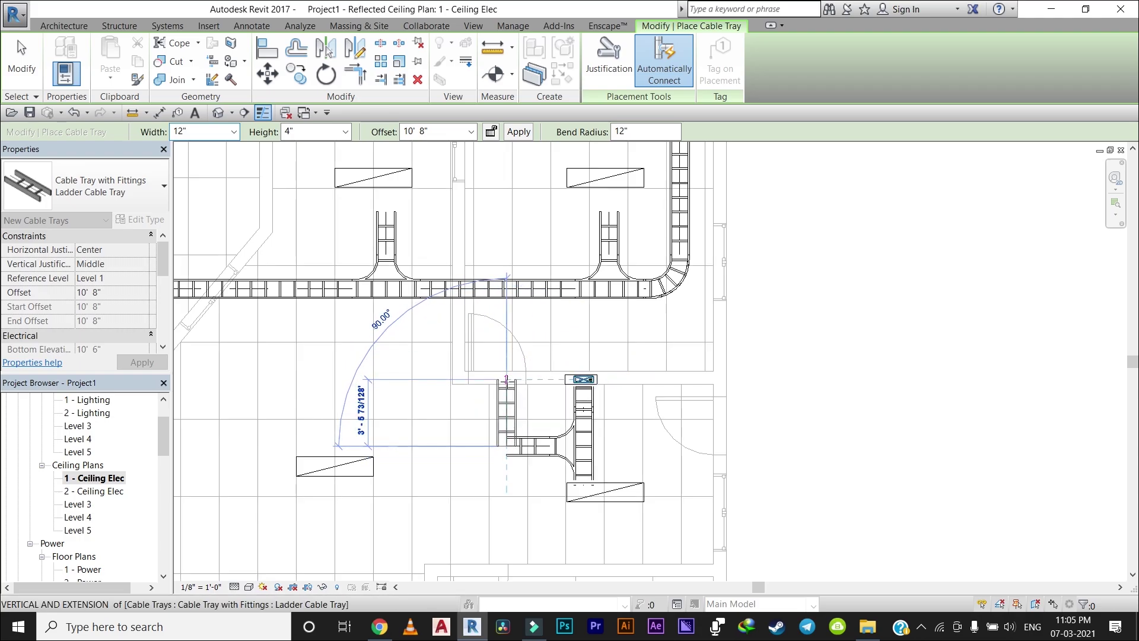
pyautogui.scroll(-1, 427, 380)
pyautogui.scroll(-1, 454, 388)
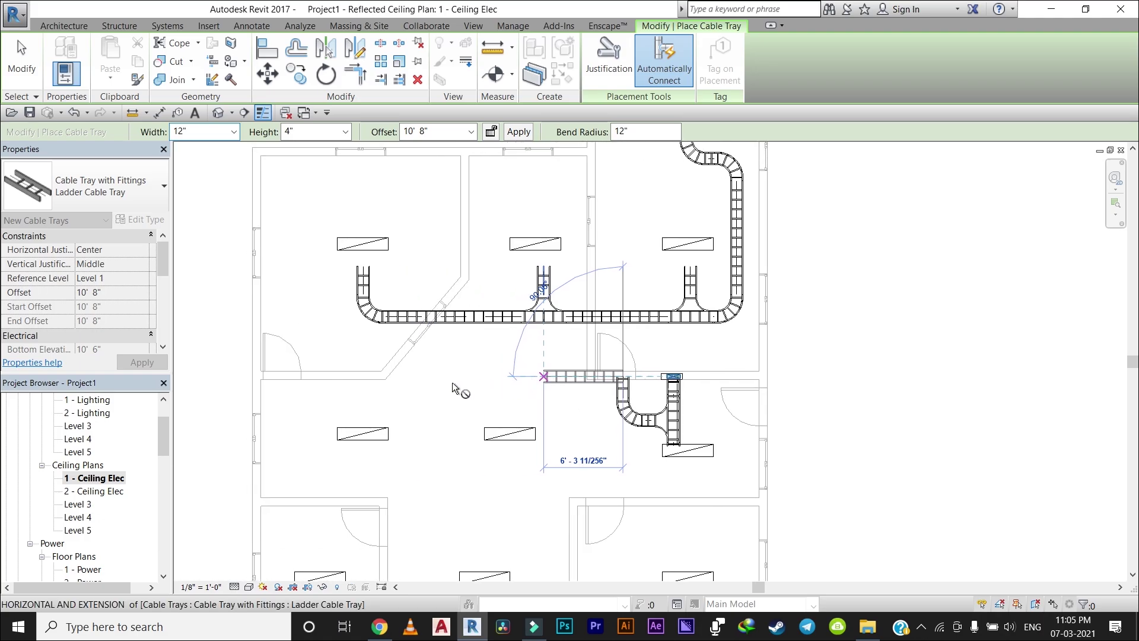
pyautogui.scroll(1, 455, 389)
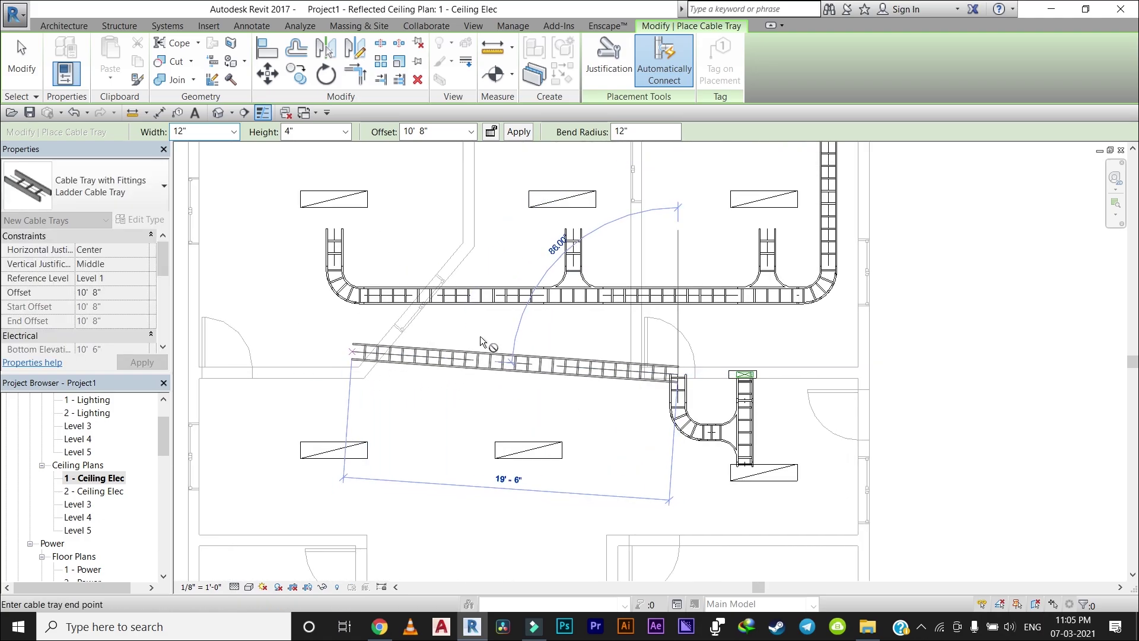
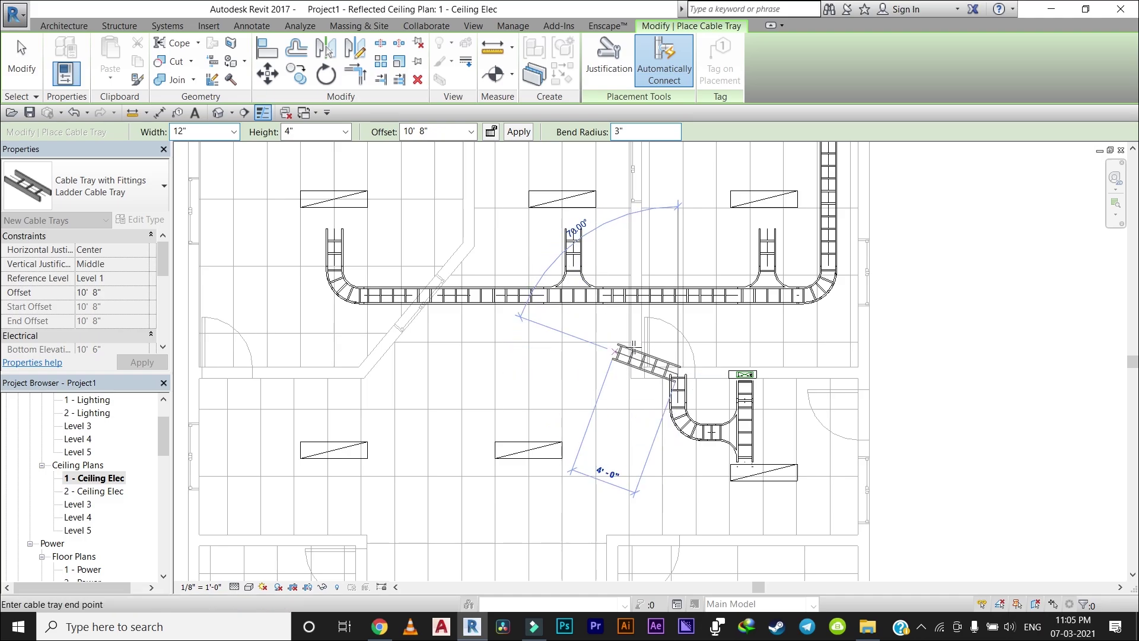
# Step: Draw a ladder cable tray left from the existing tray's end, dropping down to the left light fixture
pyautogui.scroll(2, 680, 350)
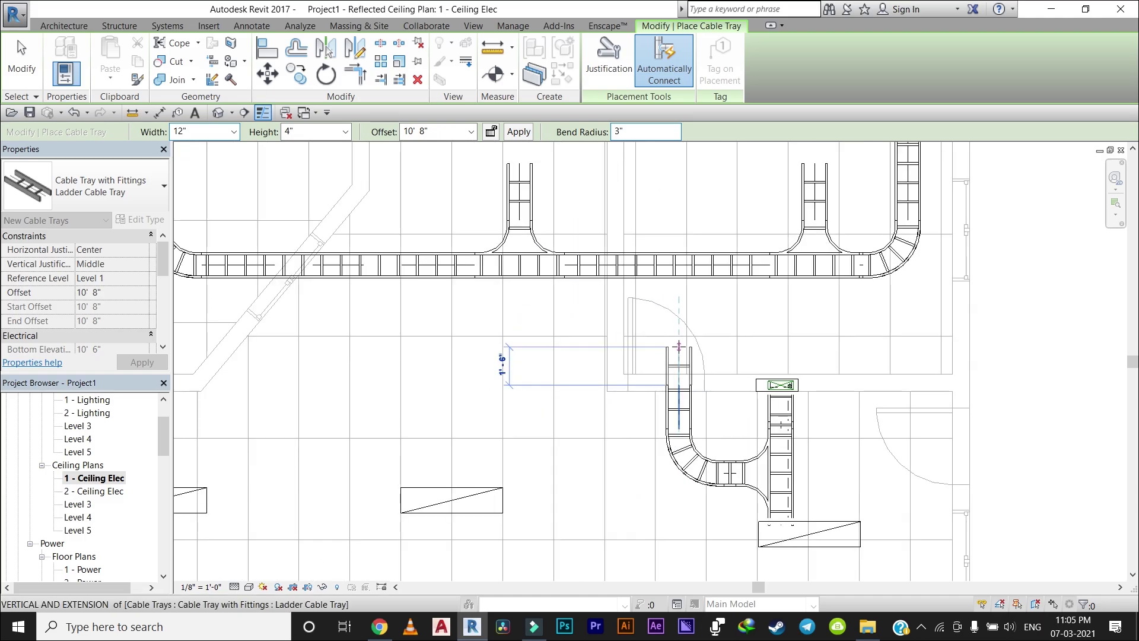
pyautogui.click(679, 346)
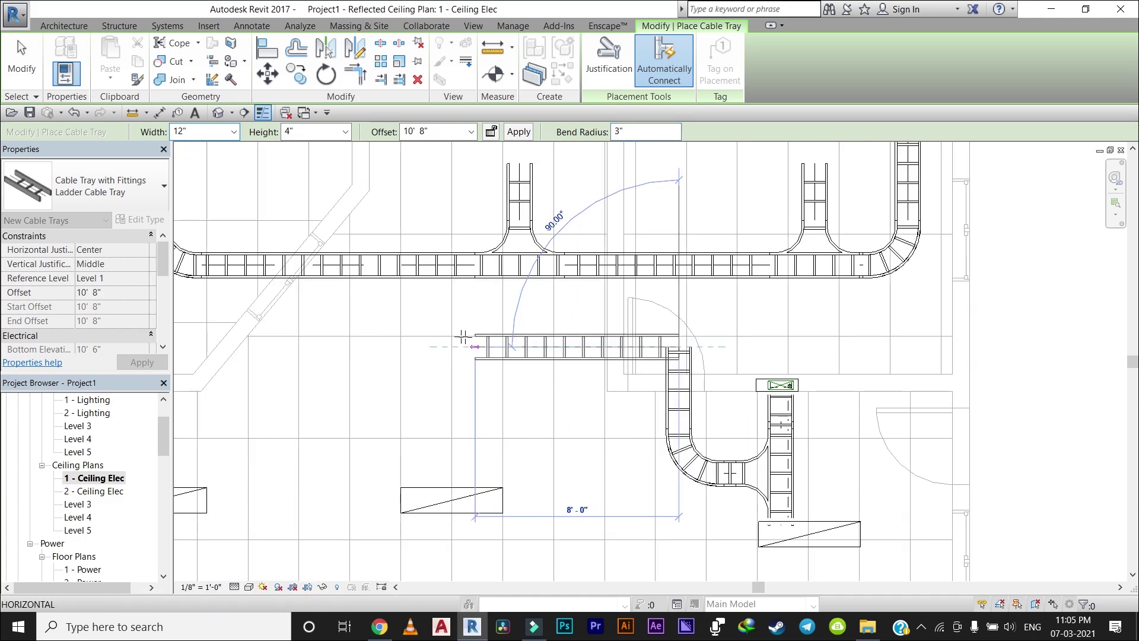
pyautogui.scroll(-2, 371, 345)
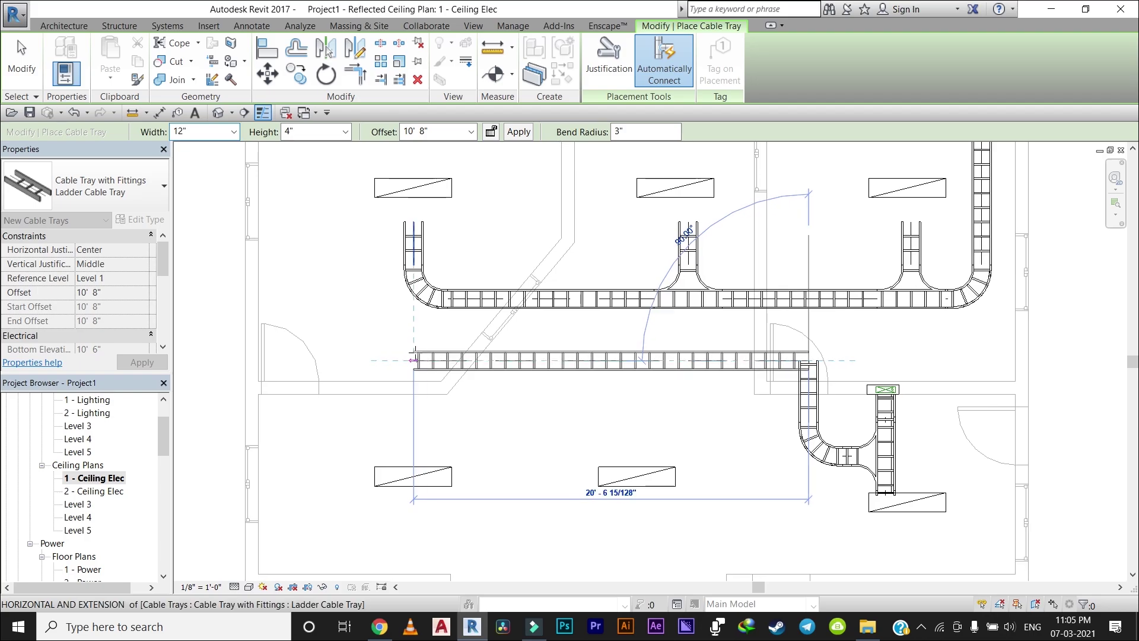
pyautogui.click(397, 398)
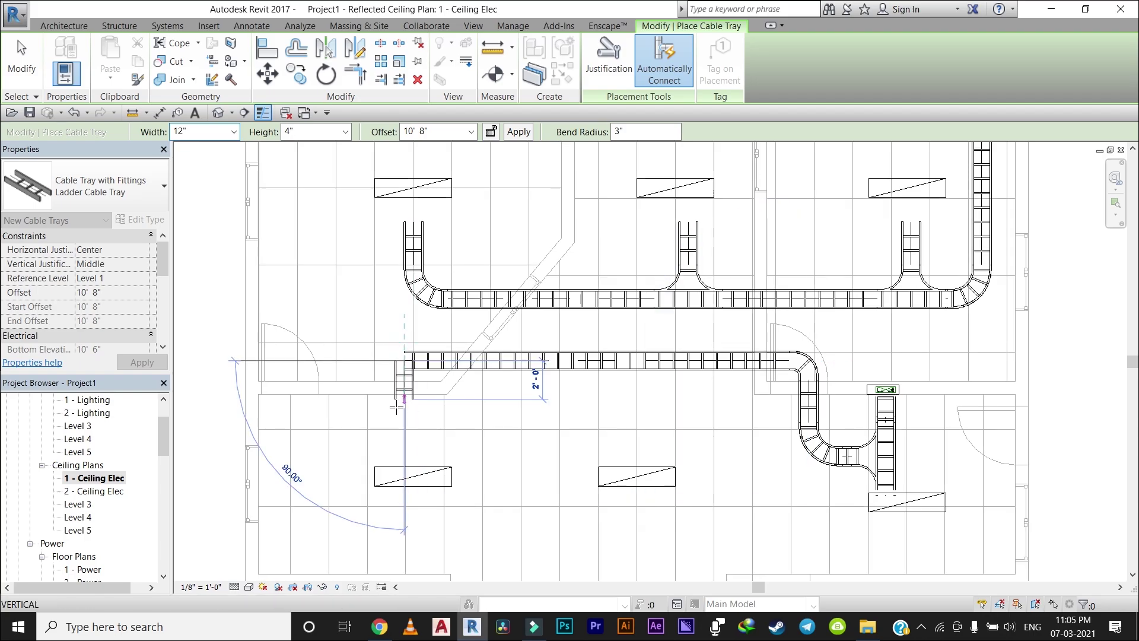
pyautogui.click(404, 465)
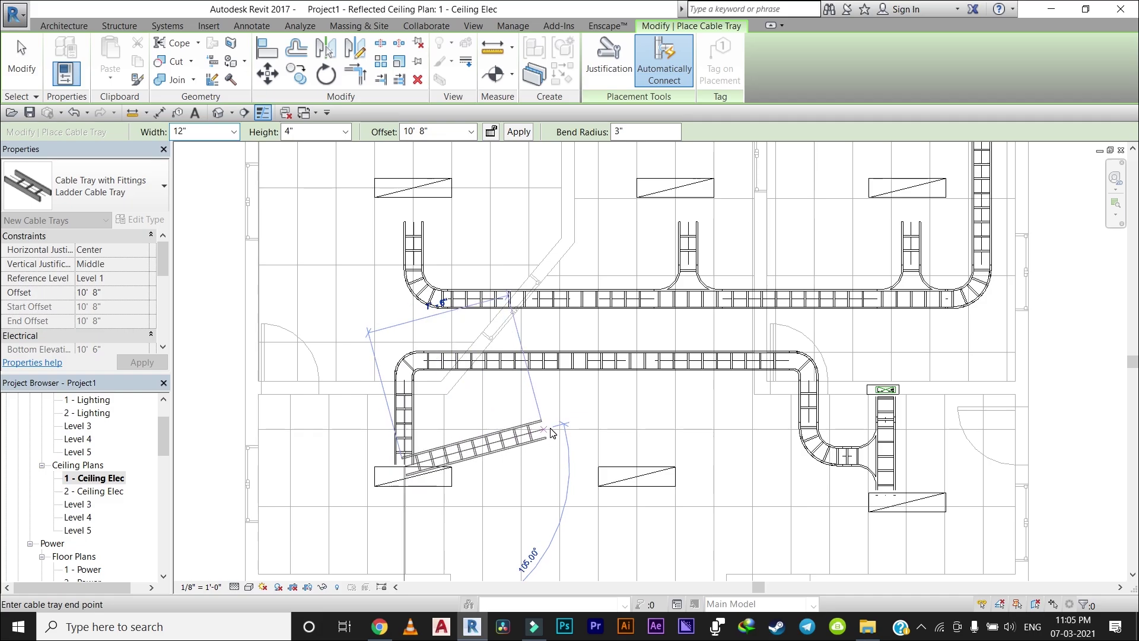
pyautogui.press('Escape')
# Step: Add a tee branch tray from the lower run down to the middle light fixture
pyautogui.scroll(1, 628, 386)
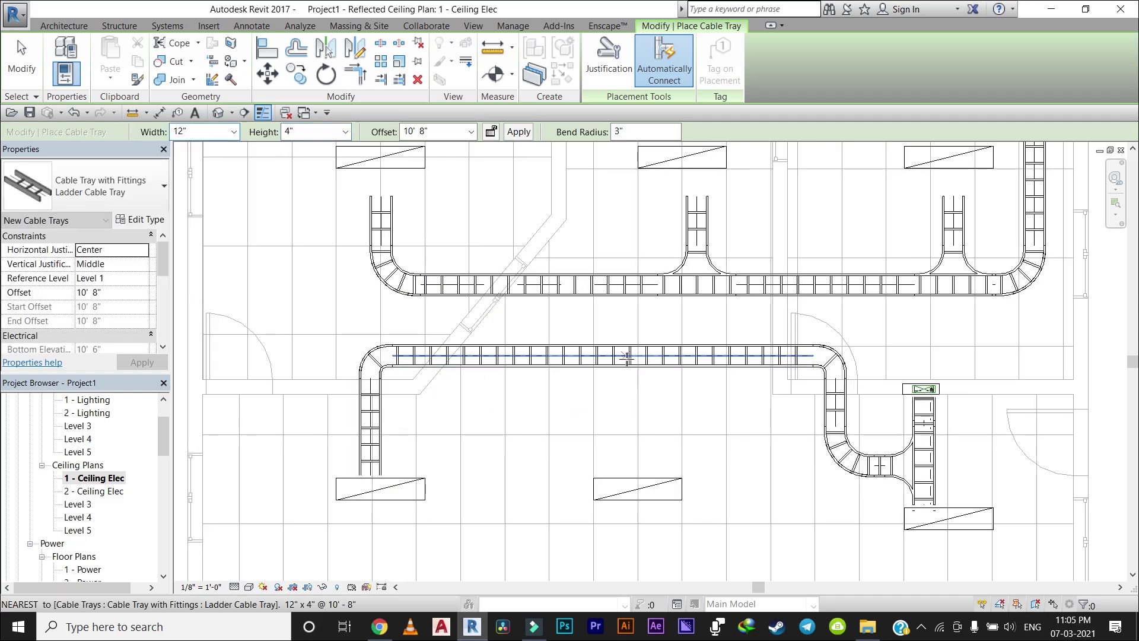
pyautogui.click(633, 356)
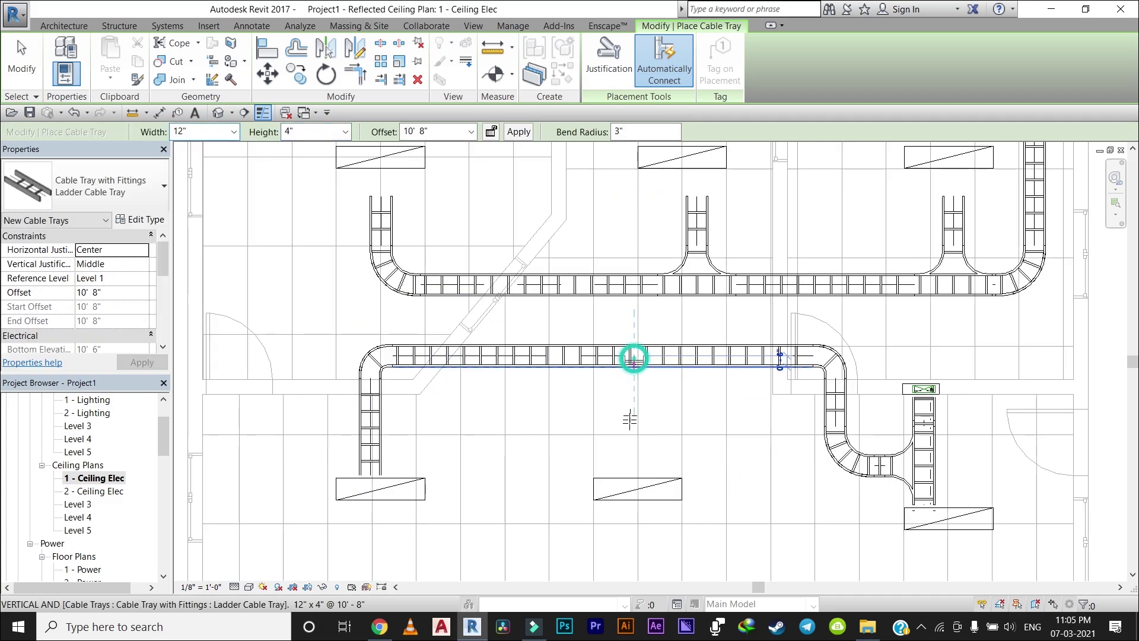
pyautogui.click(632, 488)
pyautogui.press('Escape')
pyautogui.press('Escape')
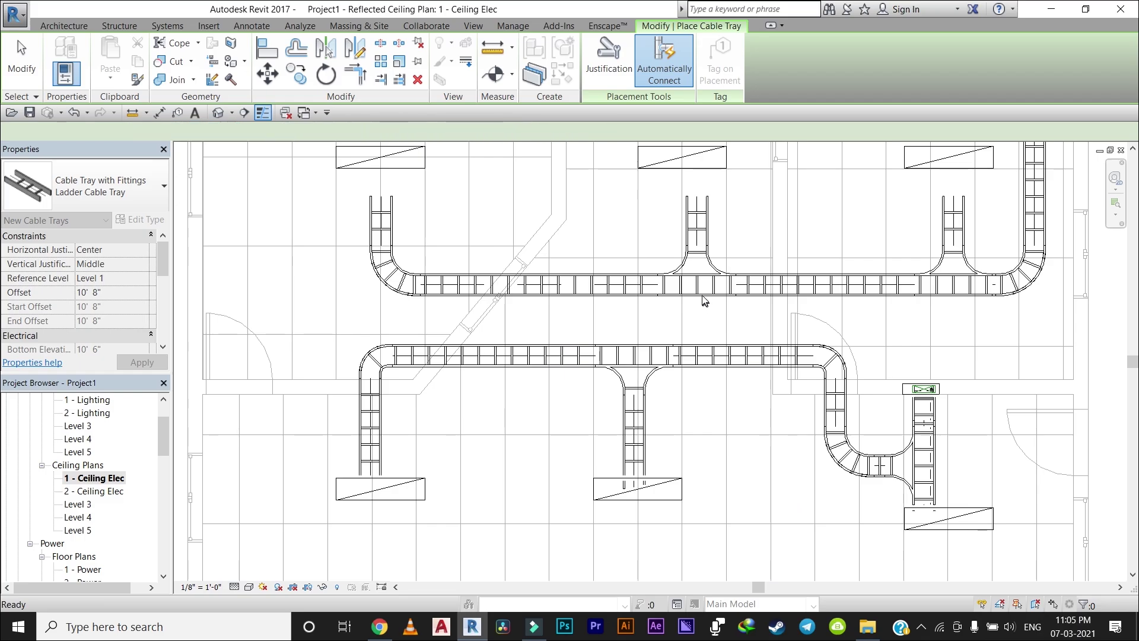
pyautogui.click(697, 293)
pyautogui.scroll(1, 698, 293)
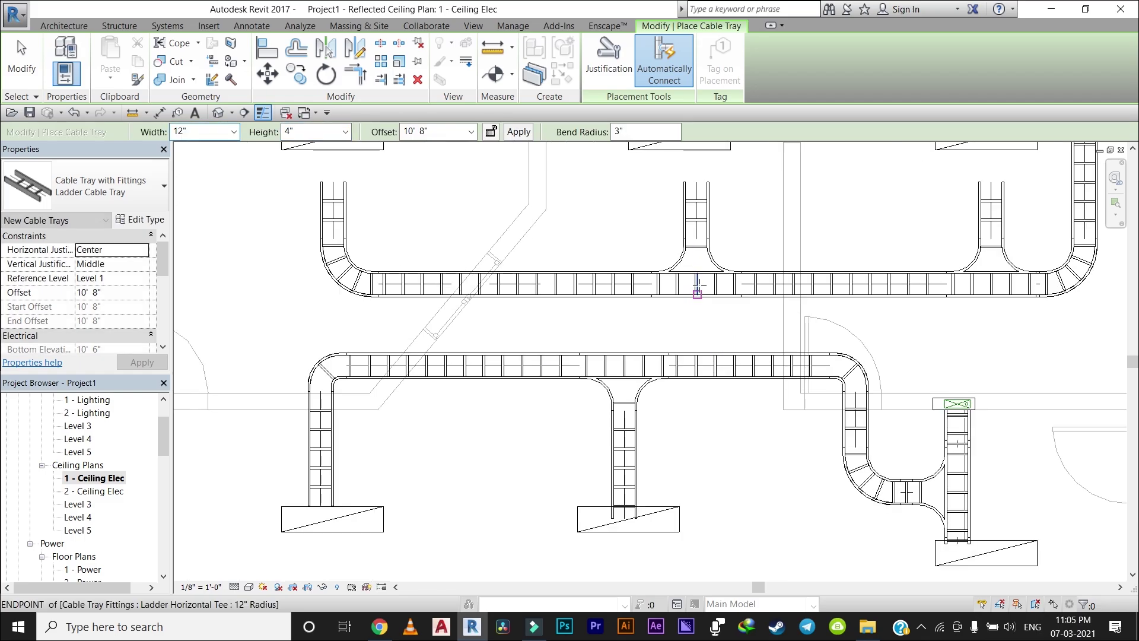
pyautogui.click(698, 364)
pyautogui.press('Escape')
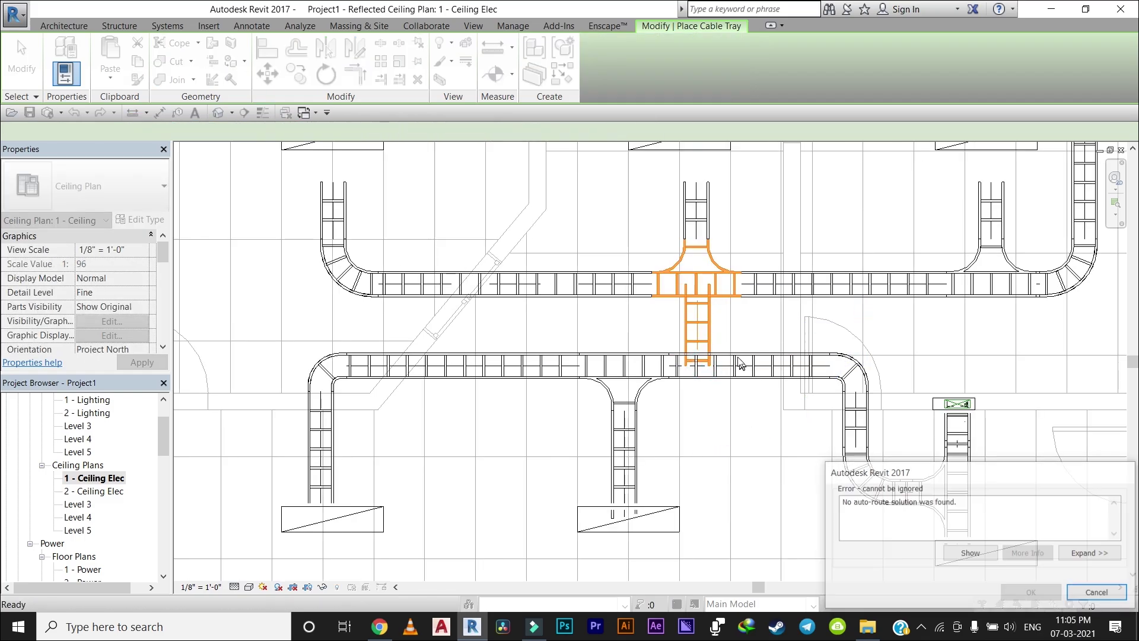
pyautogui.press('Escape')
pyautogui.press('c')
pyautogui.press('t')
pyautogui.moveTo(705, 327); pyautogui.dragTo(690, 374, button='middle')
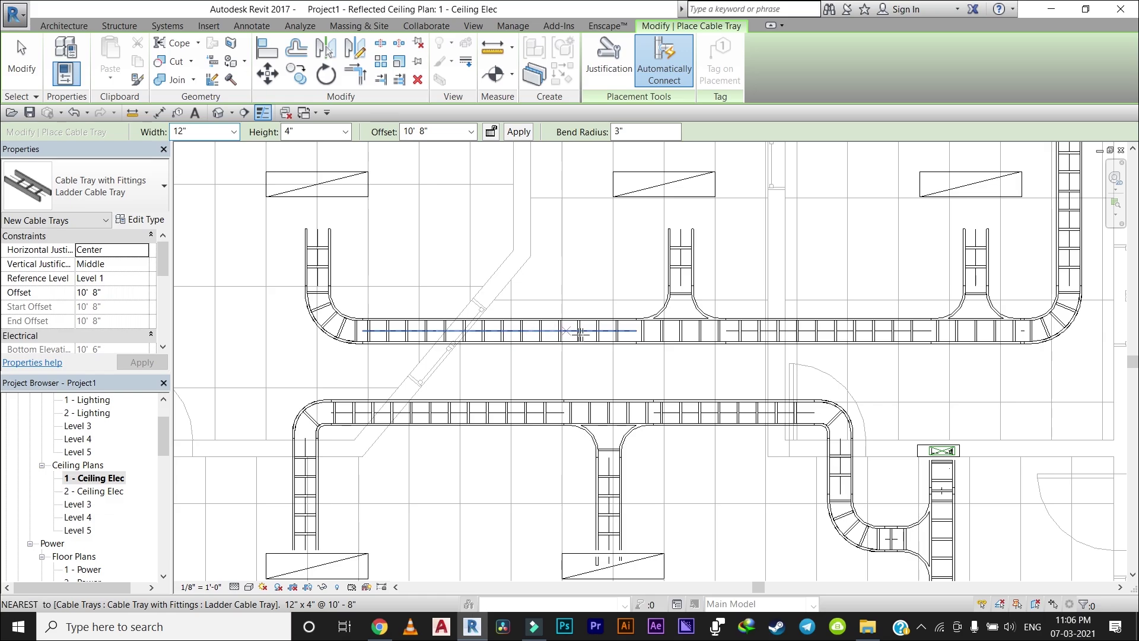
pyautogui.scroll(-2, 677, 384)
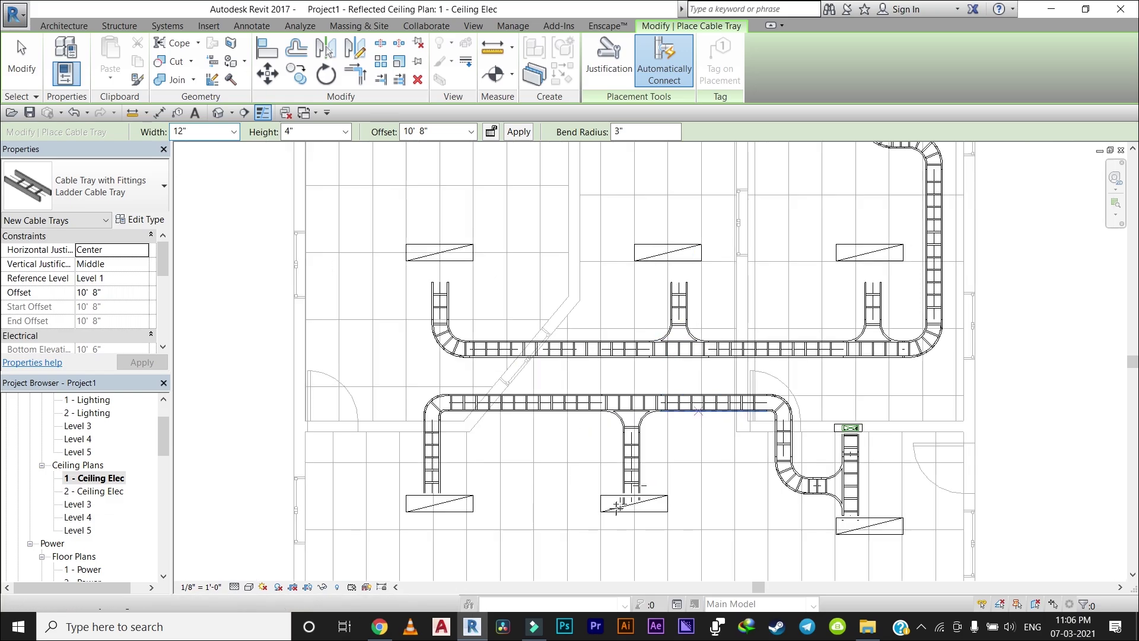
pyautogui.scroll(-2, 651, 422)
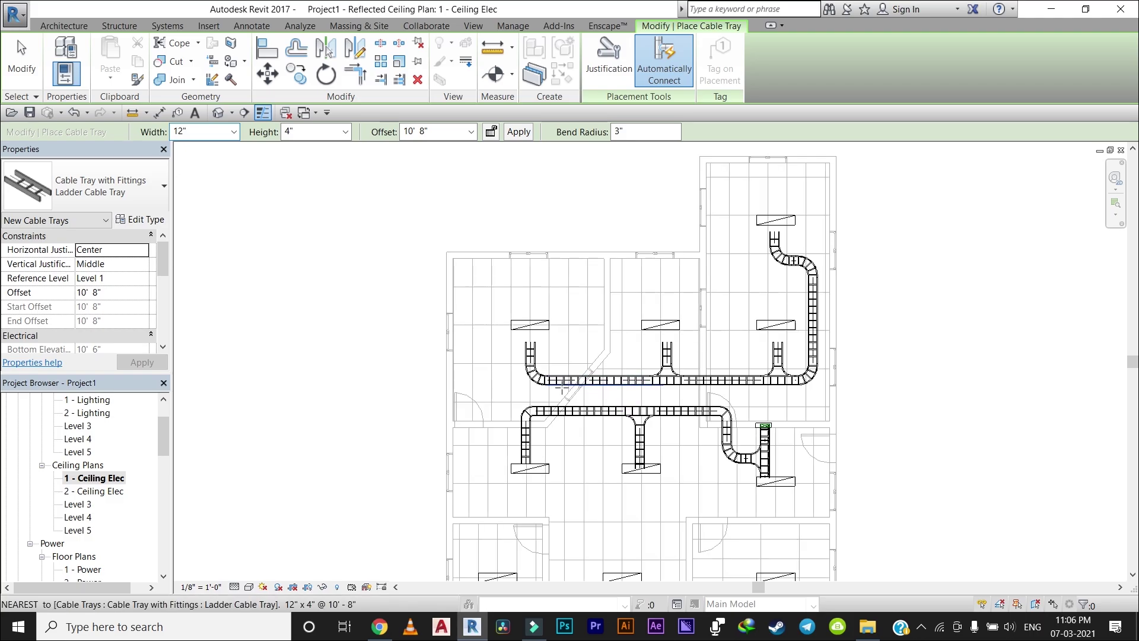
pyautogui.scroll(2, 519, 369)
pyautogui.scroll(2, 653, 369)
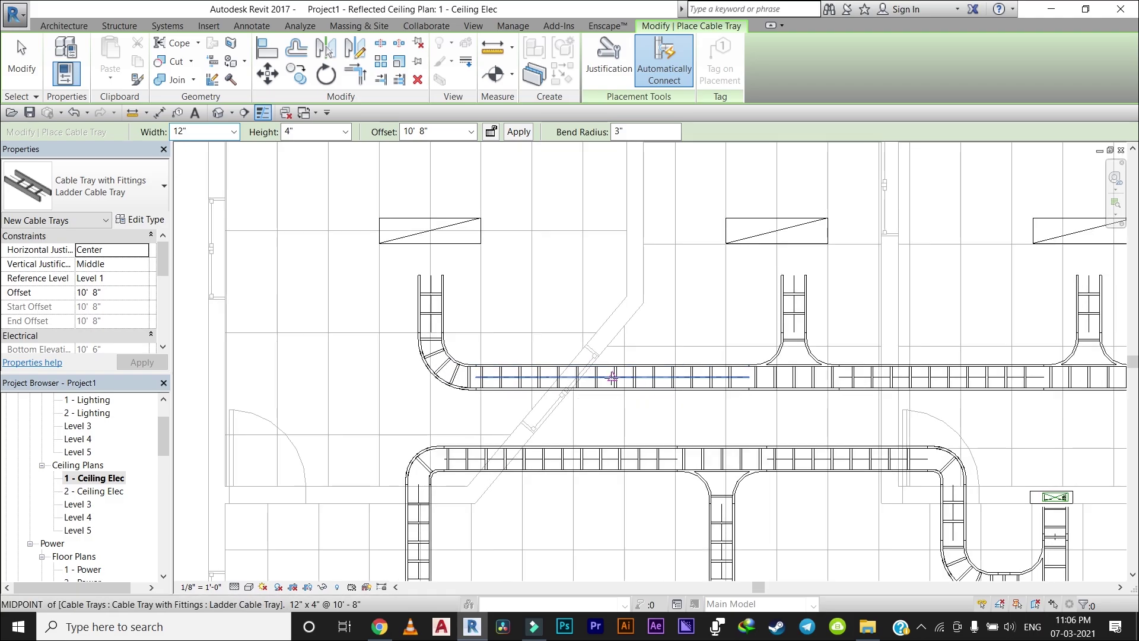
pyautogui.click(612, 378)
pyautogui.click(613, 457)
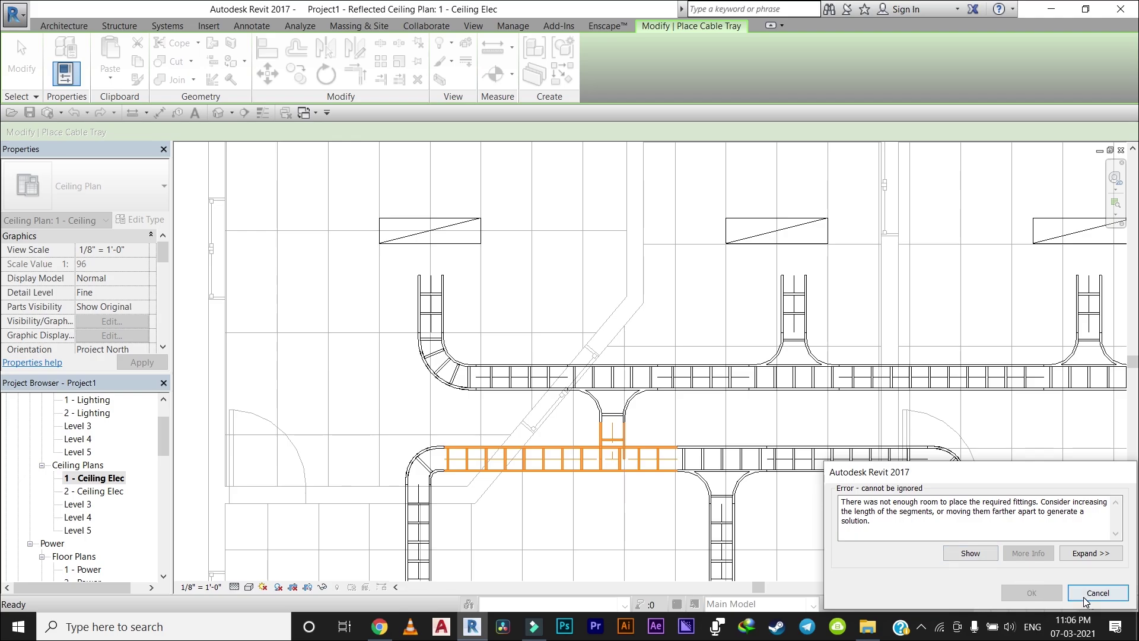
pyautogui.click(1083, 597)
pyautogui.scroll(-1, 604, 371)
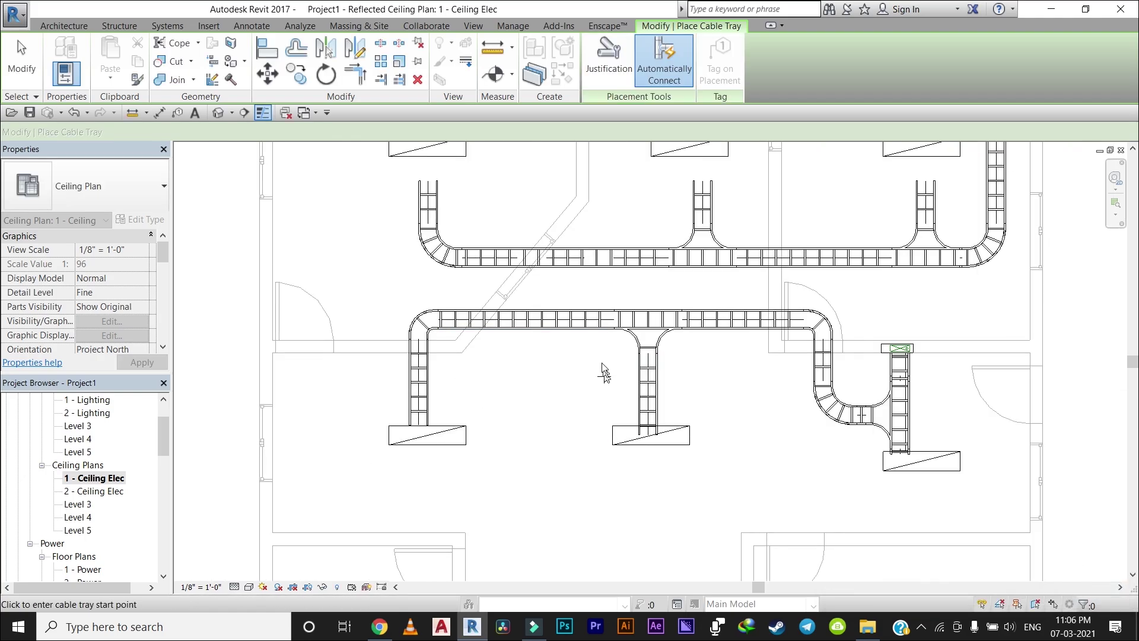
pyautogui.scroll(2, 604, 372)
pyautogui.press('Escape')
# Step: Nudge the left part of the lower tray run down five steps, then recentre the plan
pyautogui.click(492, 311)
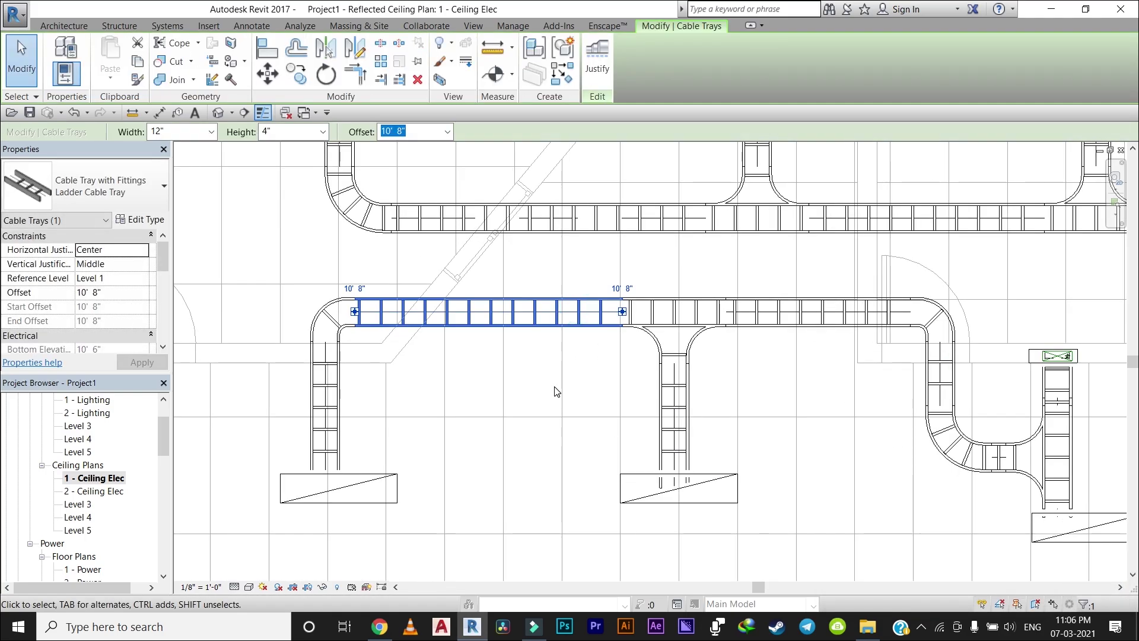
pyautogui.press('Down')
pyautogui.press('Down')
pyautogui.press('Down')
pyautogui.press('Down')
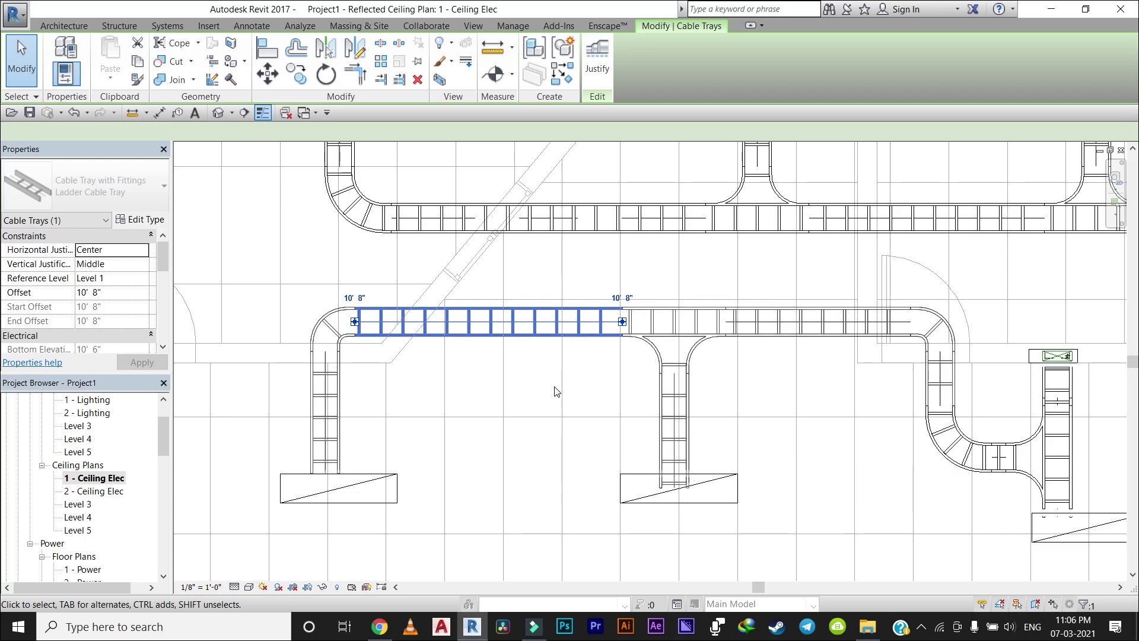
pyautogui.press('Down')
pyautogui.press('Down')
pyautogui.press('Down')
pyautogui.press('Down')
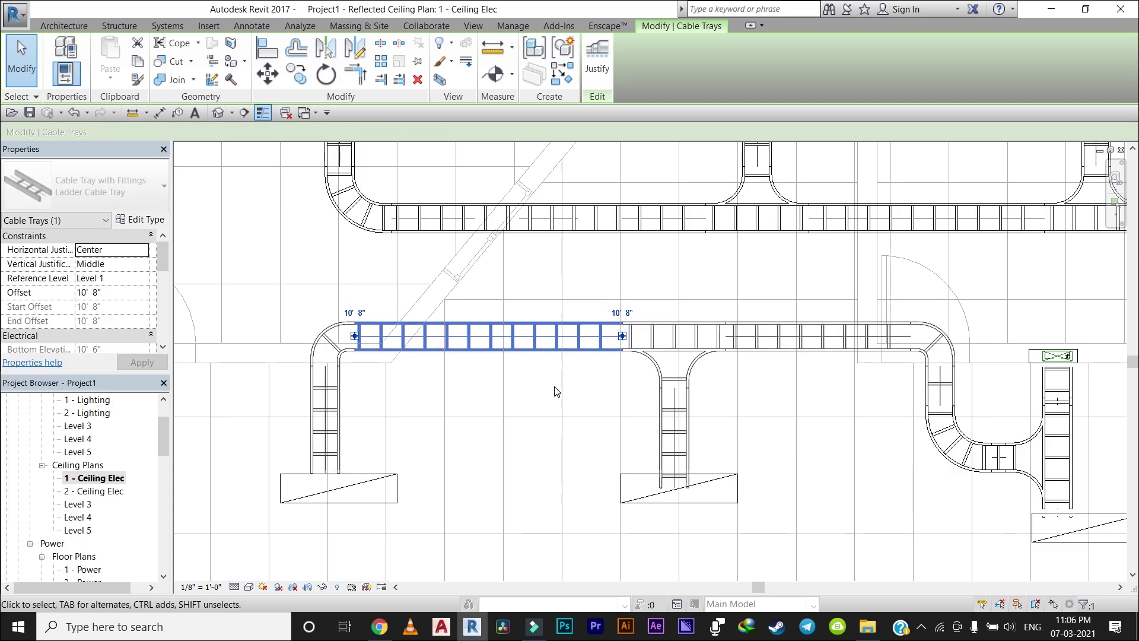
pyautogui.press('Down')
pyautogui.press('Down')
pyautogui.press('Down')
pyautogui.press('Down')
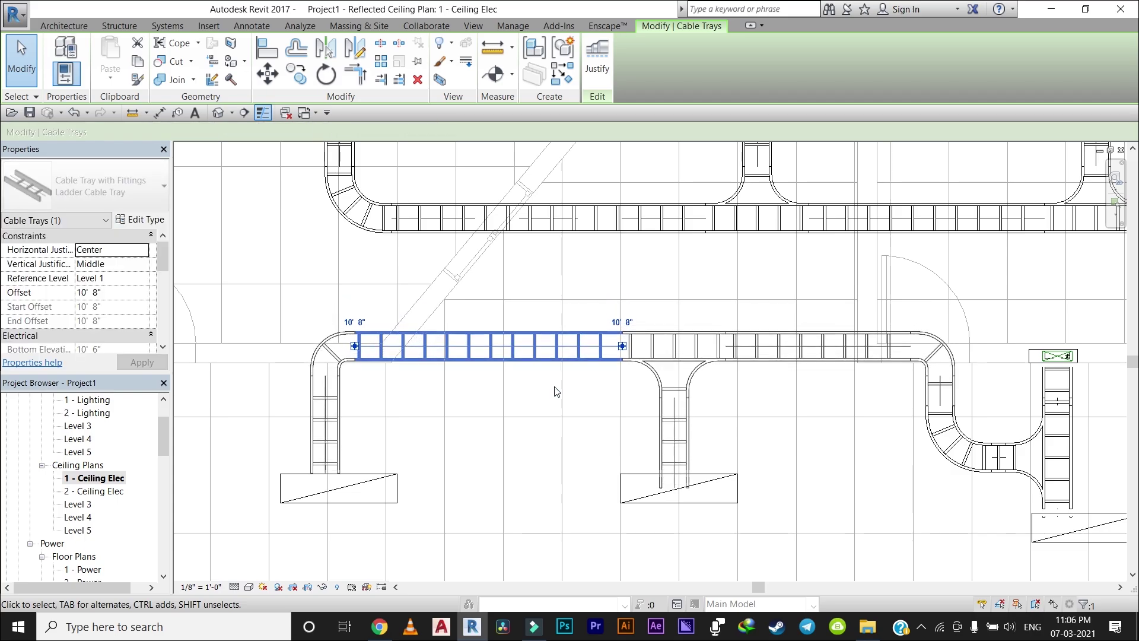
pyautogui.press('Down')
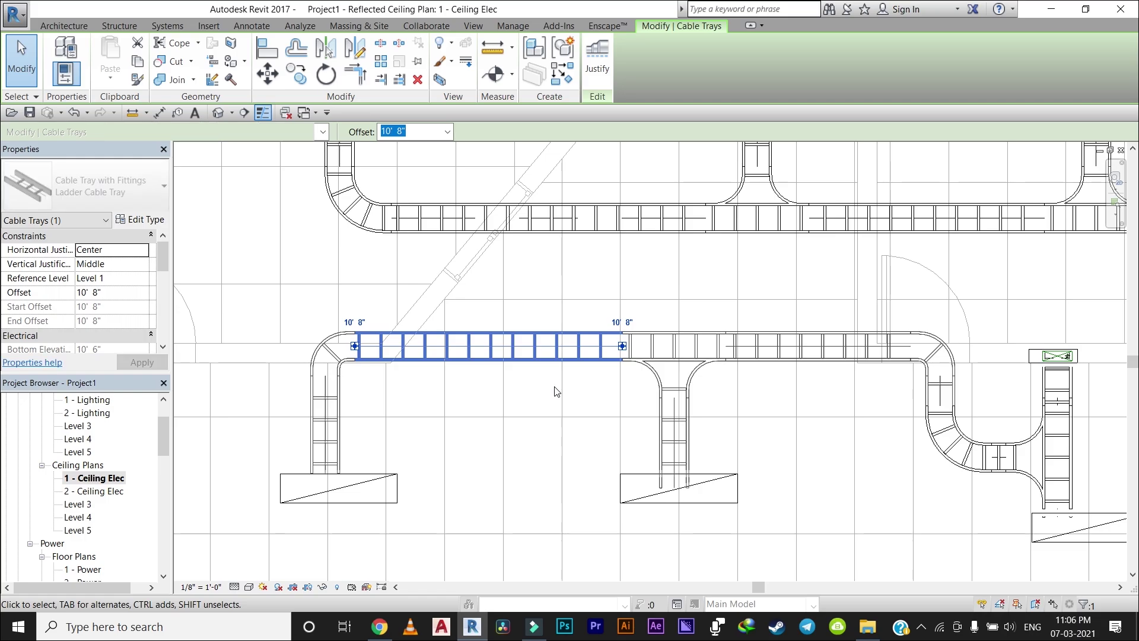
pyautogui.press('Down')
pyautogui.press('Escape')
pyautogui.moveTo(588, 361); pyautogui.dragTo(536, 363, button='middle')
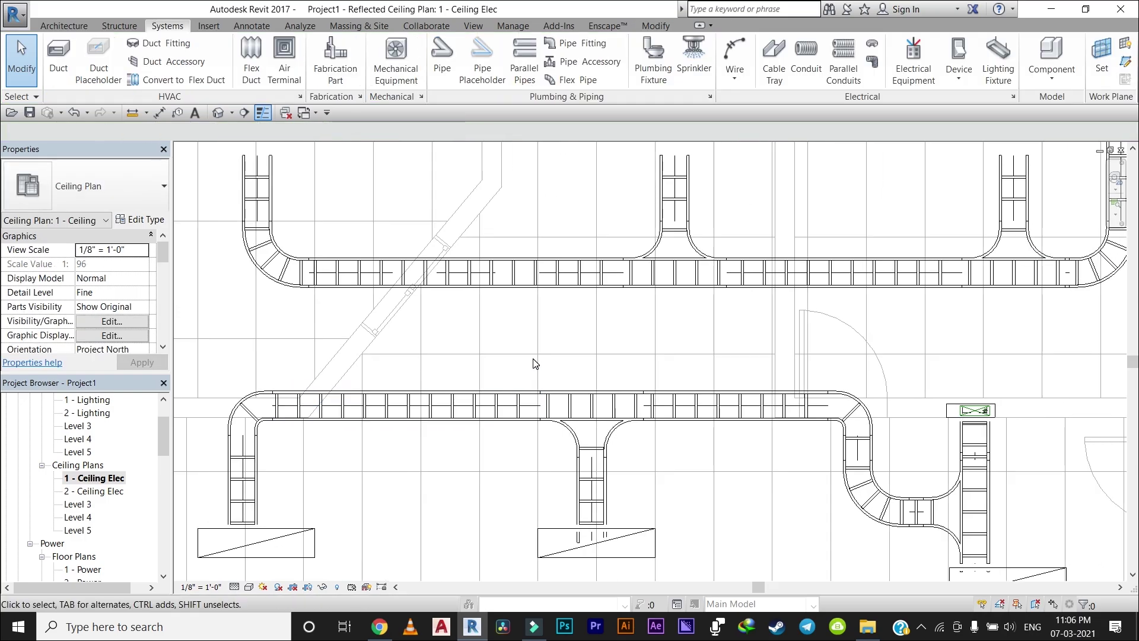
# Step: Try a connecting tray from the lower run's middle tee to the upper run; it fails with a no-route error
pyautogui.click(774, 65)
pyautogui.click(591, 395)
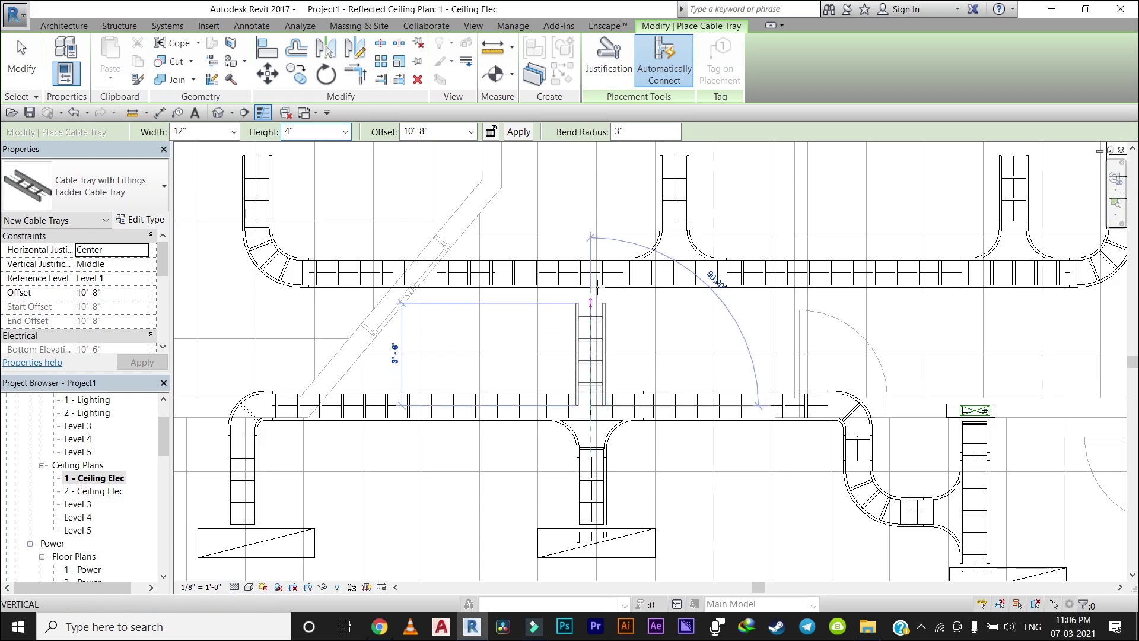
pyautogui.click(592, 270)
pyautogui.press('Escape')
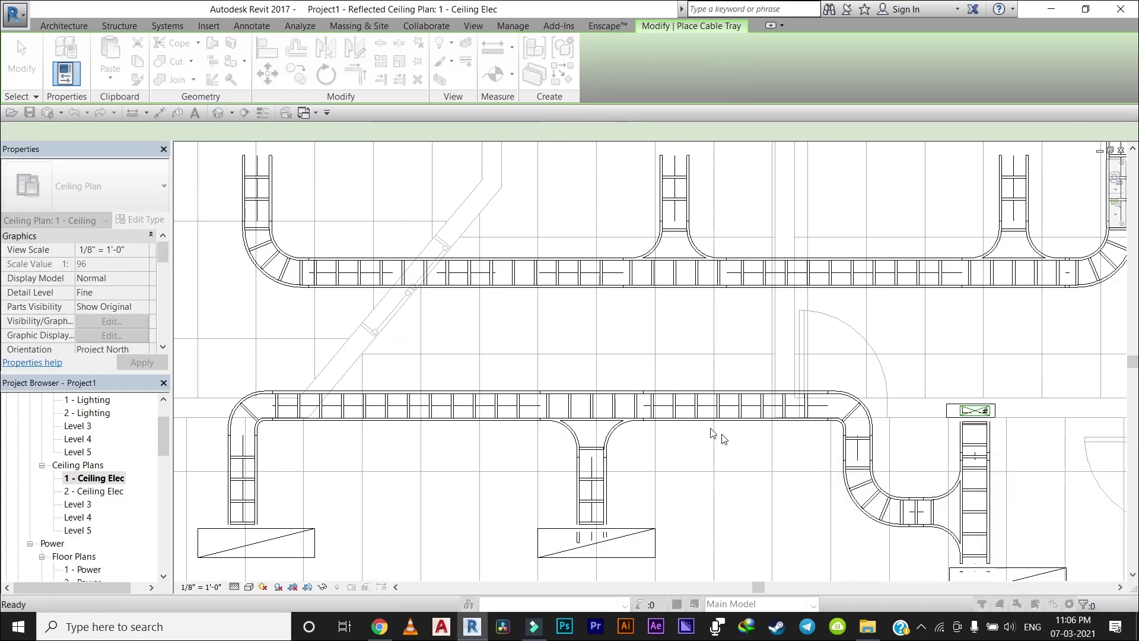
pyautogui.press('Escape')
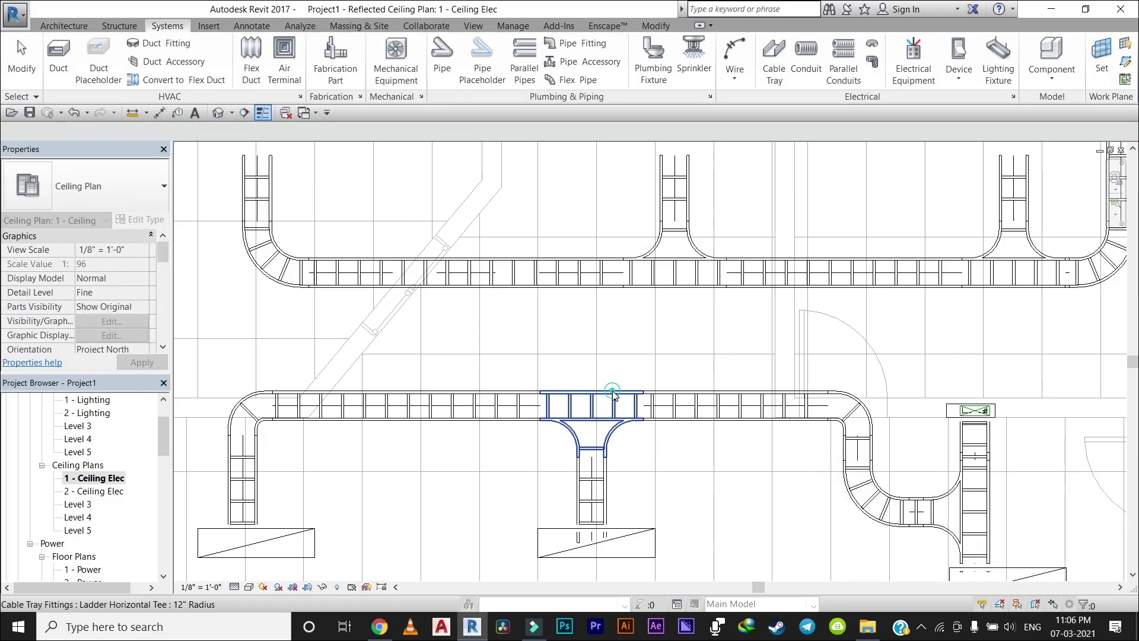
# Step: Turn the lower run's tee into a four-way cross and retry the connecting tray from its top, which fails again
pyautogui.click(613, 392)
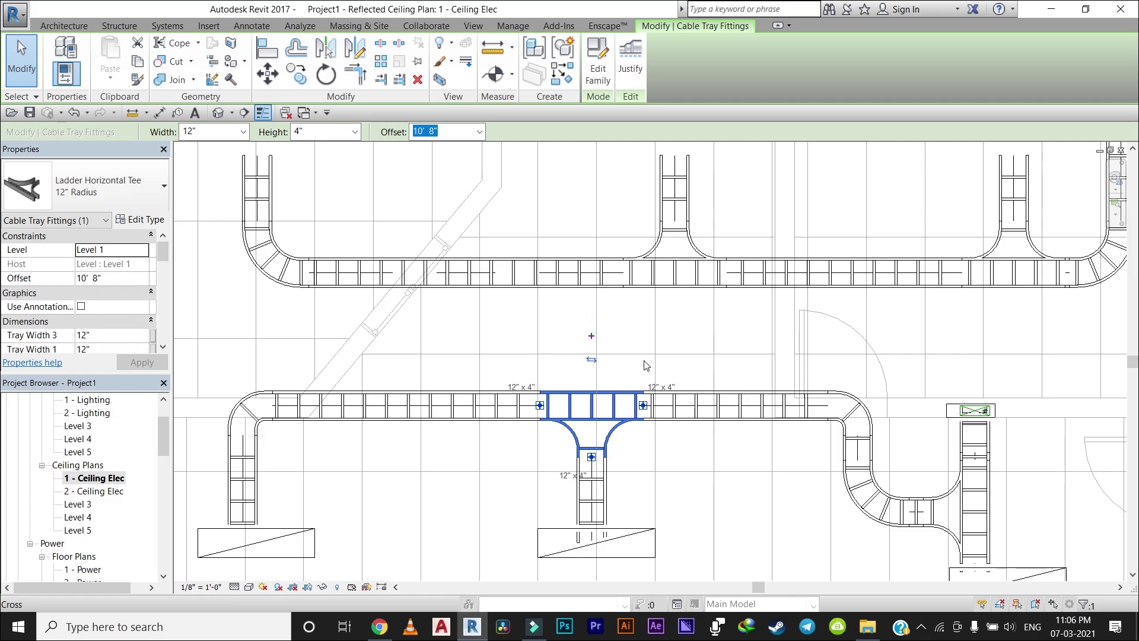
pyautogui.click(640, 350)
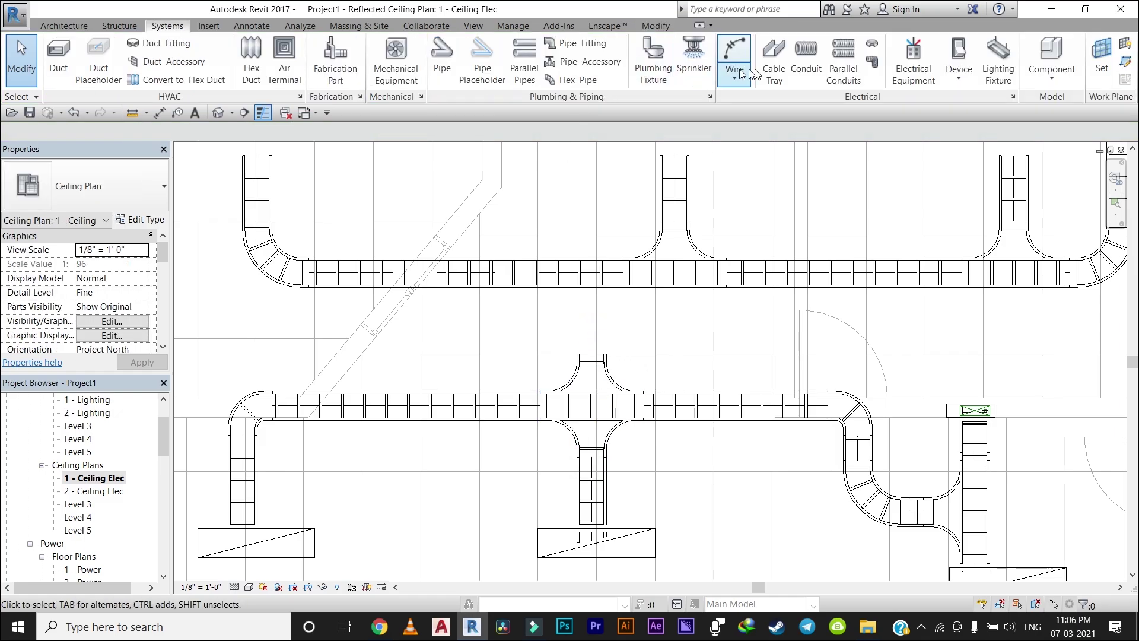
pyautogui.click(771, 67)
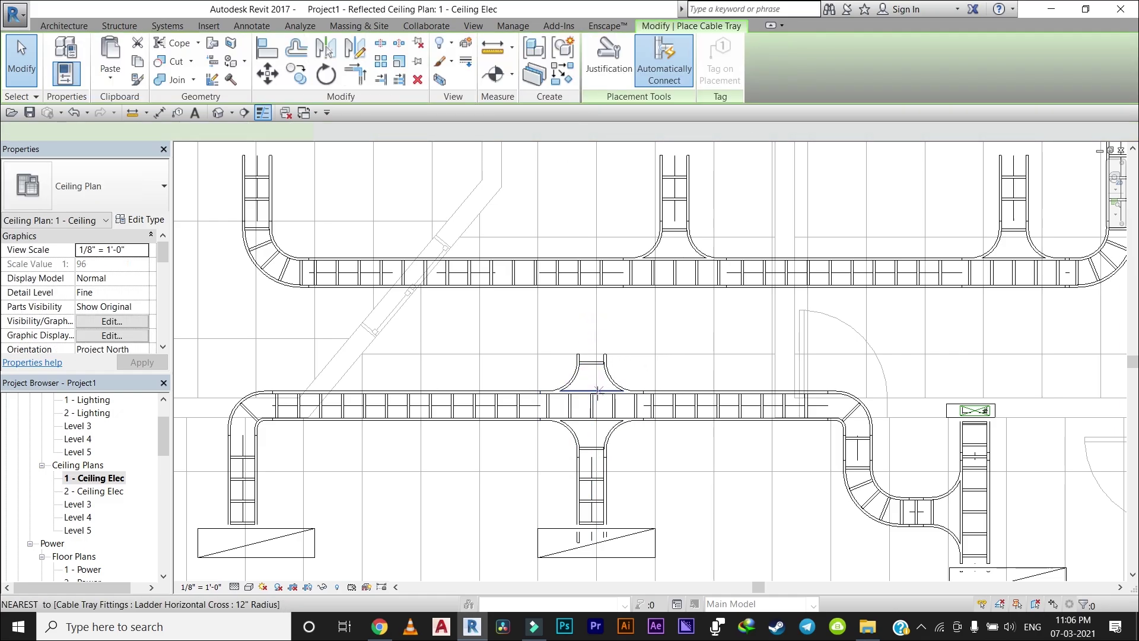
pyautogui.click(591, 354)
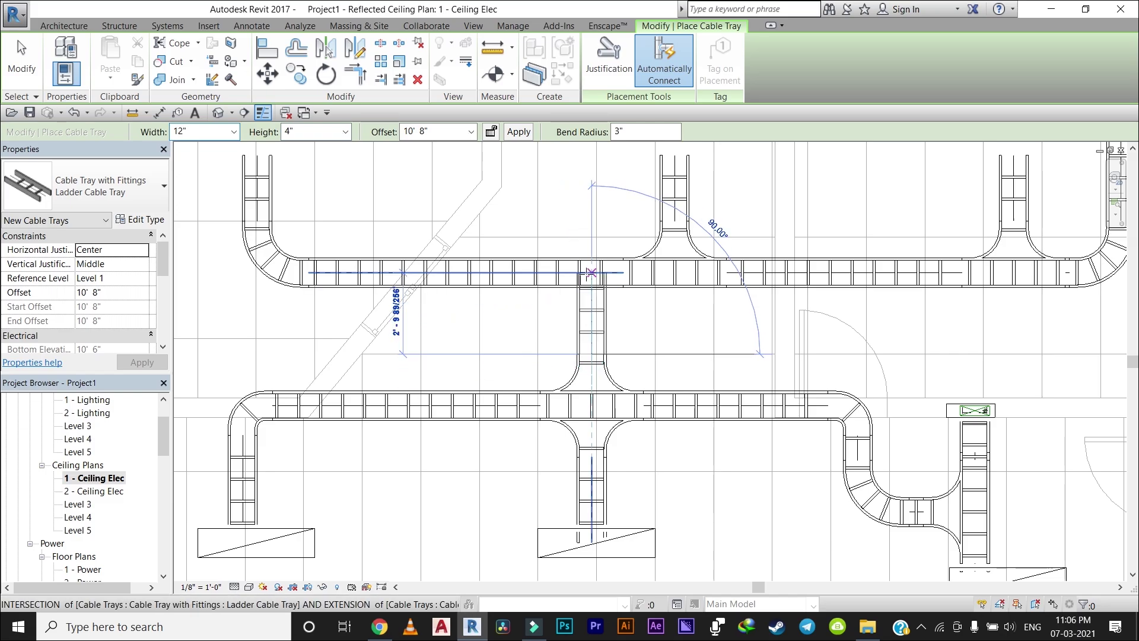
pyautogui.click(592, 273)
pyautogui.press('Escape')
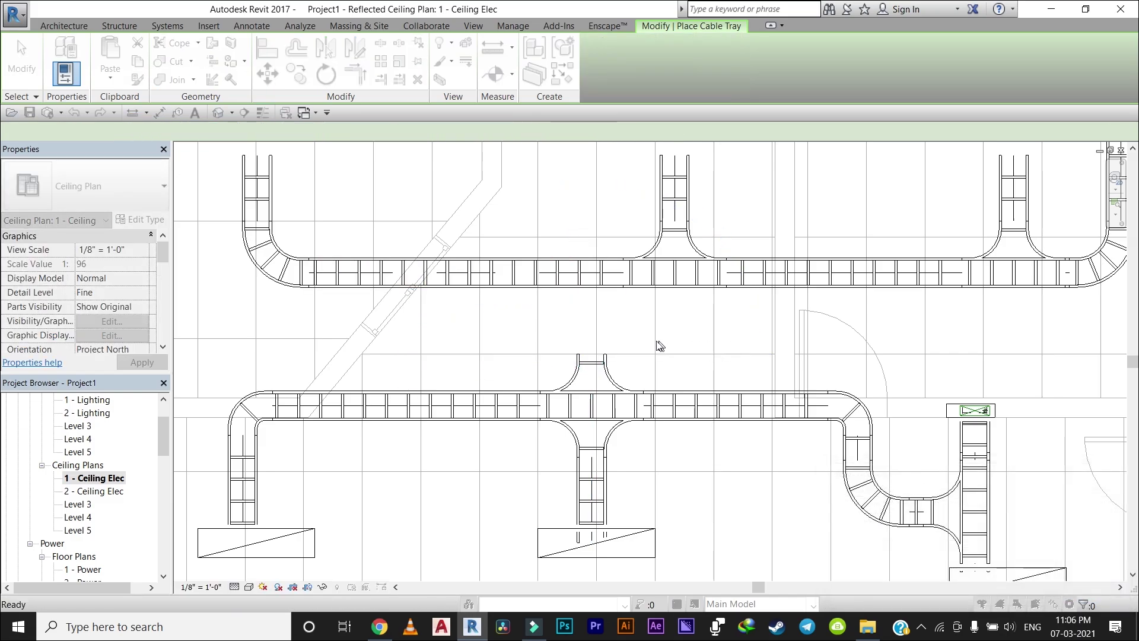
pyautogui.press('Escape')
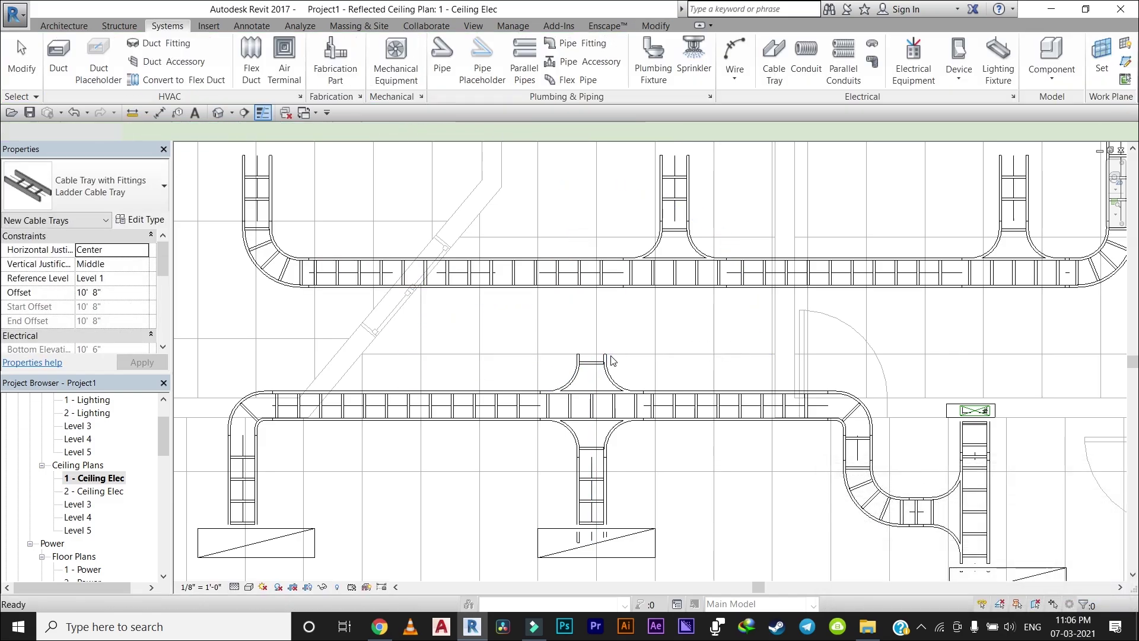
# Step: Remove the cross's unused upper branch and draw a vertical tray joining the upper and lower runs
pyautogui.click(591, 362)
pyautogui.click(591, 310)
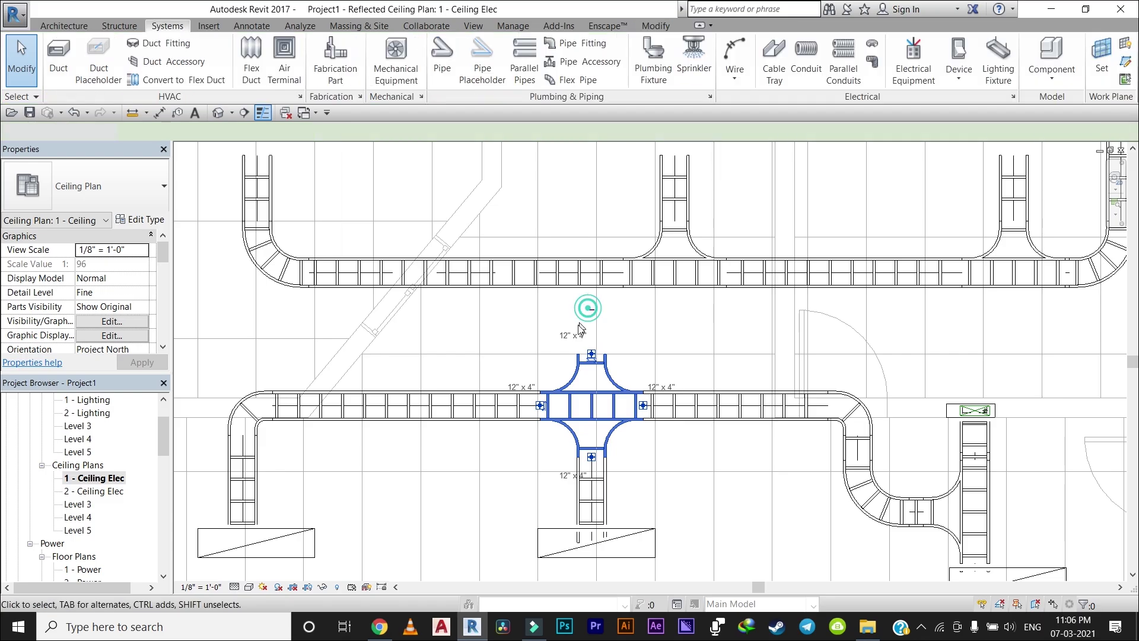
pyautogui.click(774, 59)
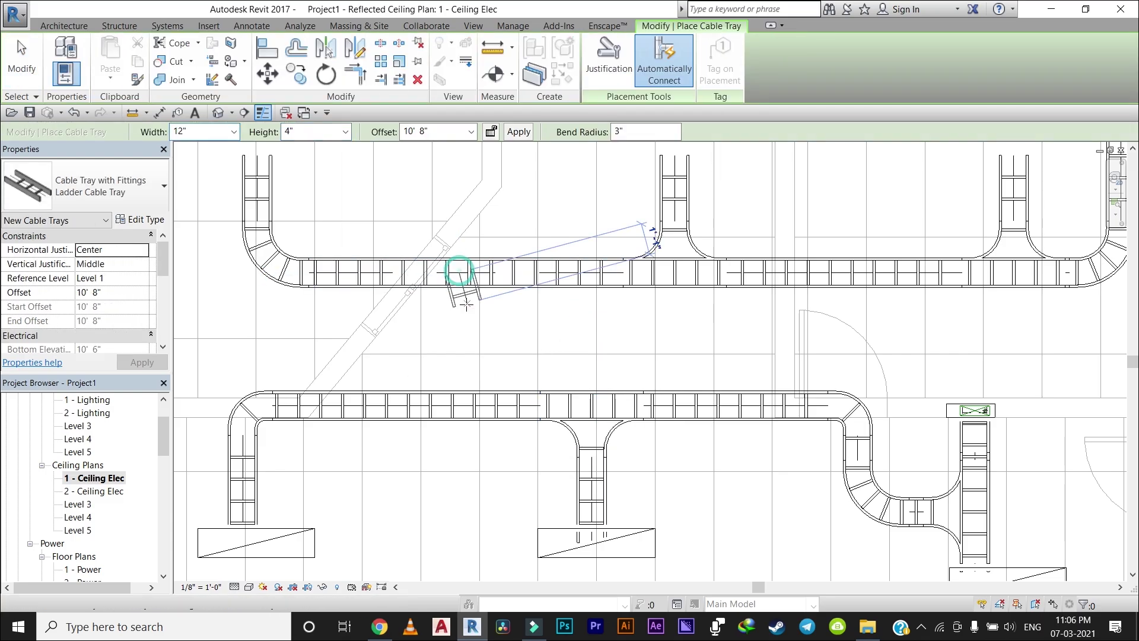
pyautogui.click(457, 273)
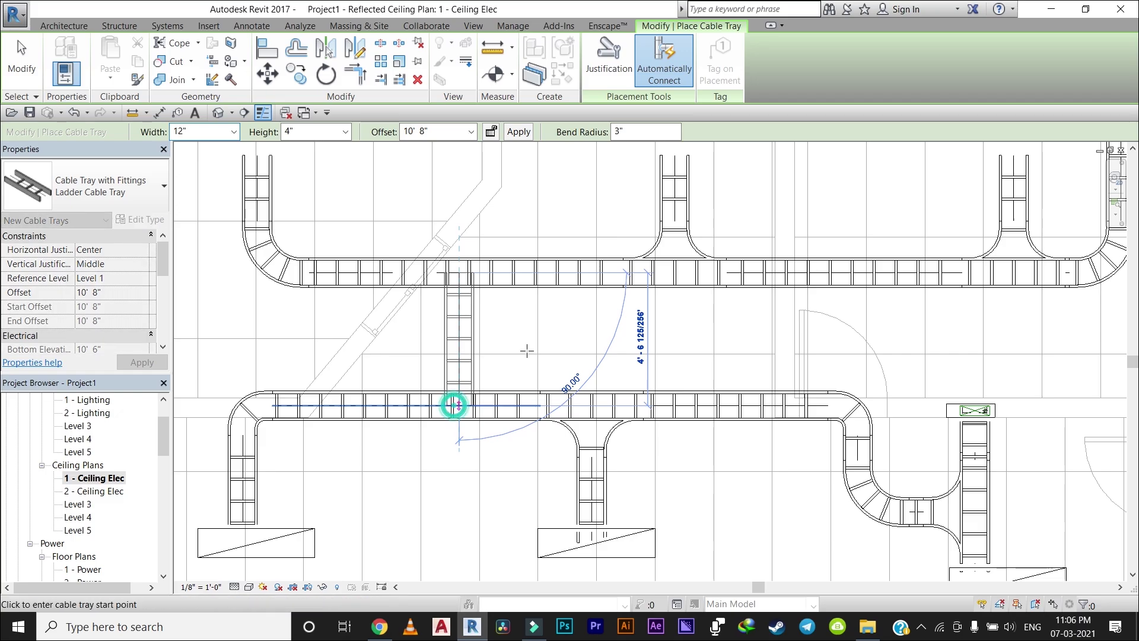
pyautogui.click(452, 399)
pyautogui.press('Escape')
pyautogui.press('Escape')
pyautogui.scroll(-2, 529, 356)
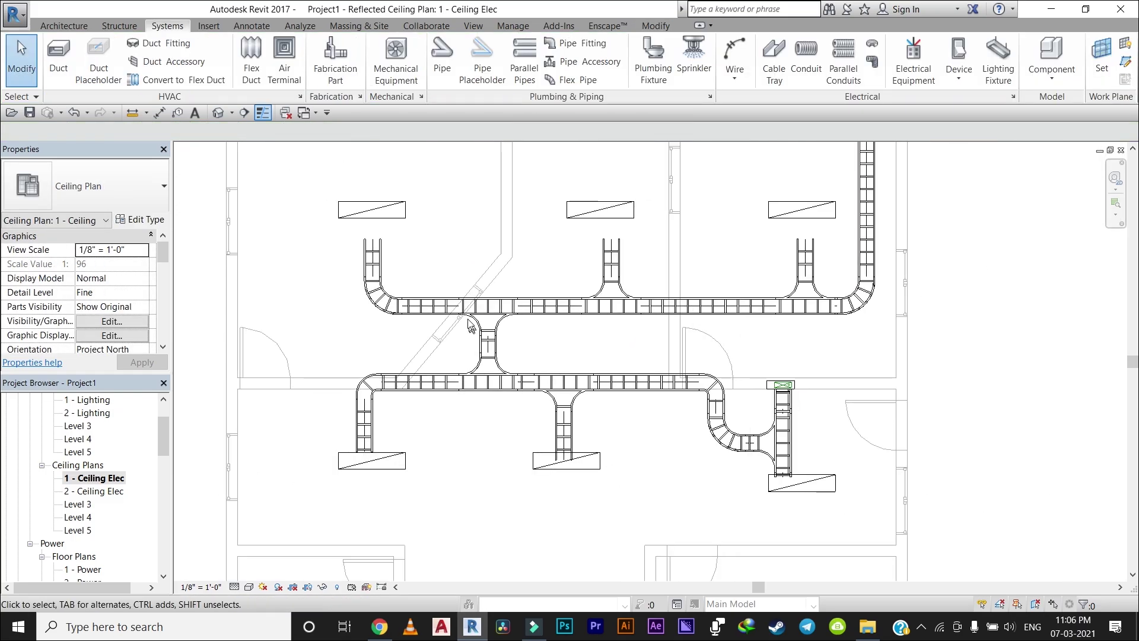
pyautogui.scroll(-2, 509, 355)
# Step: Draw a tray (CT) from the lower run's midpoint down, east along the bottom rooms, and down to the right fixture
pyautogui.press('c')
pyautogui.press('t')
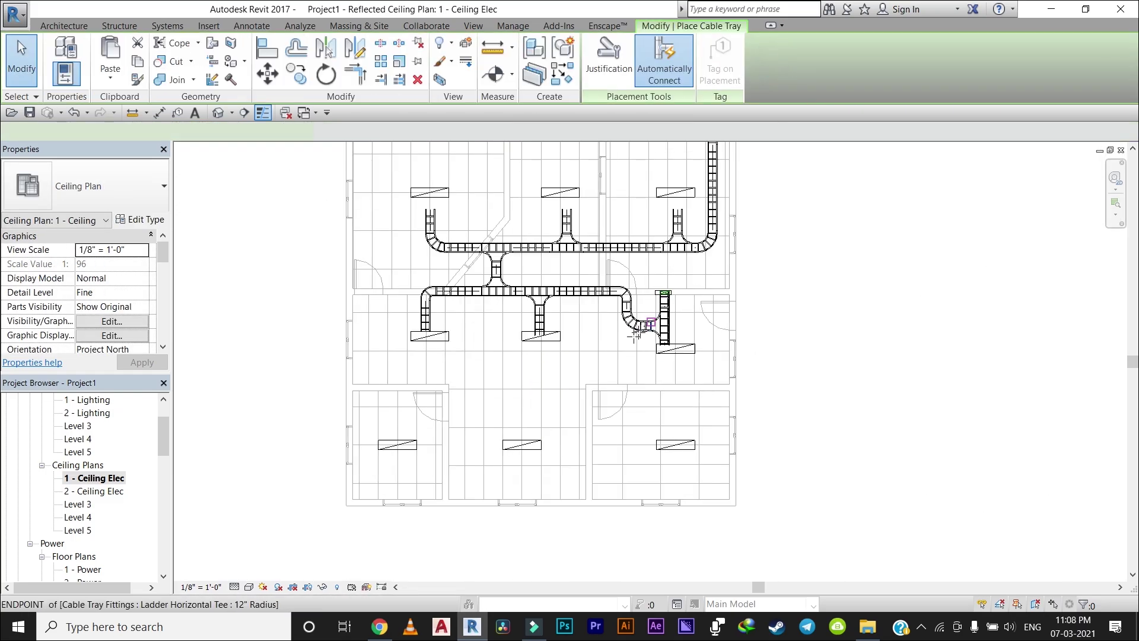
pyautogui.scroll(2, 597, 336)
pyautogui.scroll(1, 597, 336)
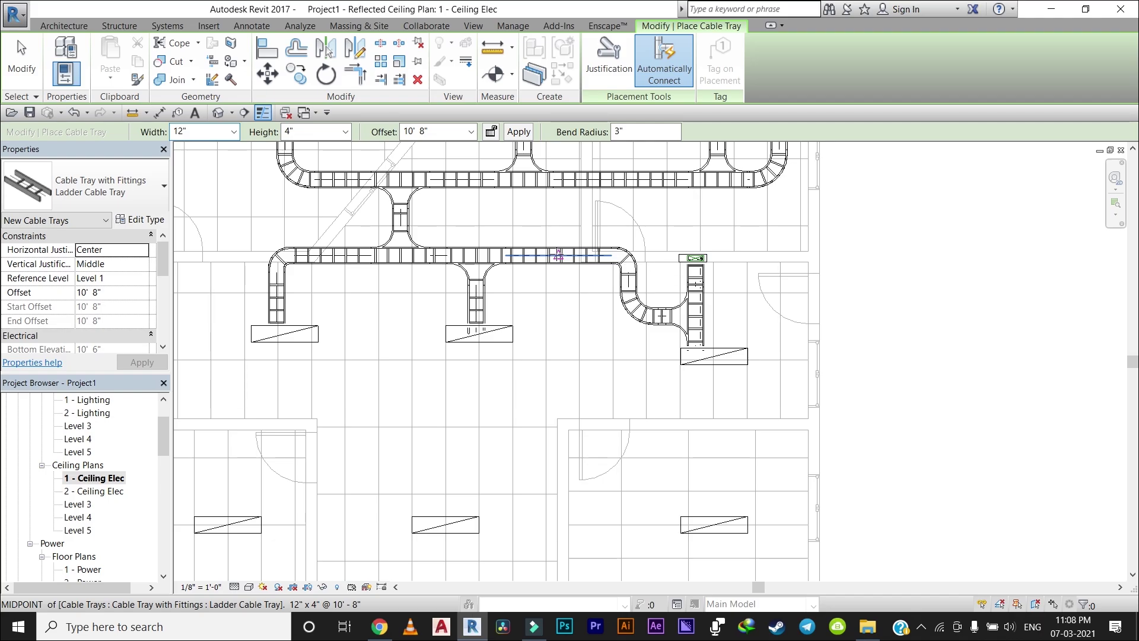
pyautogui.click(558, 255)
pyautogui.scroll(1, 561, 325)
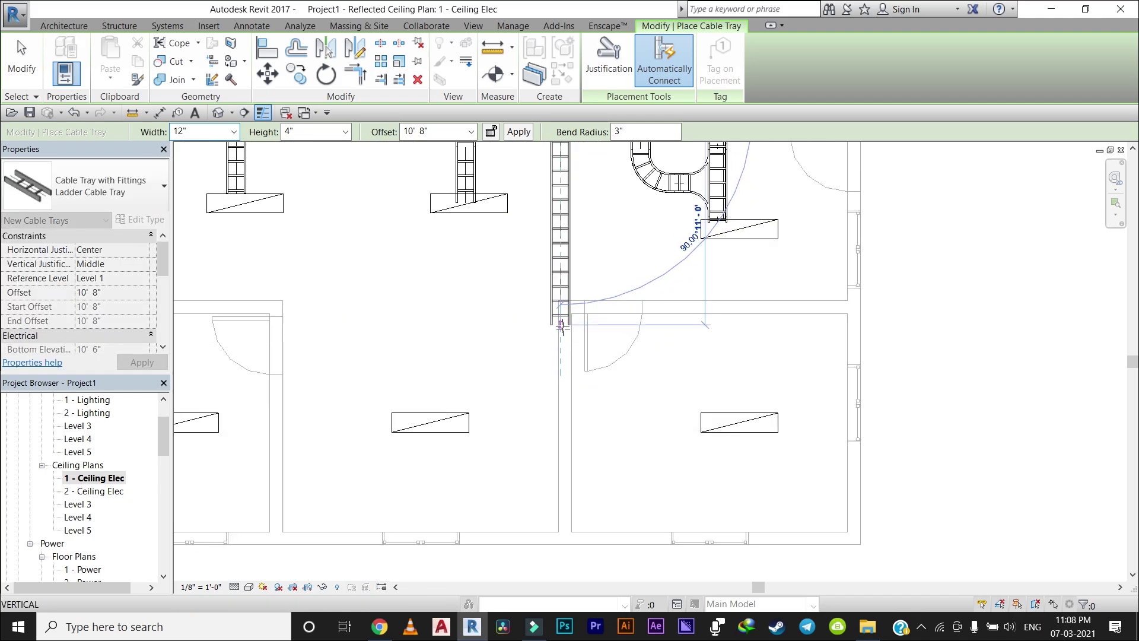
pyautogui.click(561, 334)
pyautogui.click(734, 334)
pyautogui.click(734, 415)
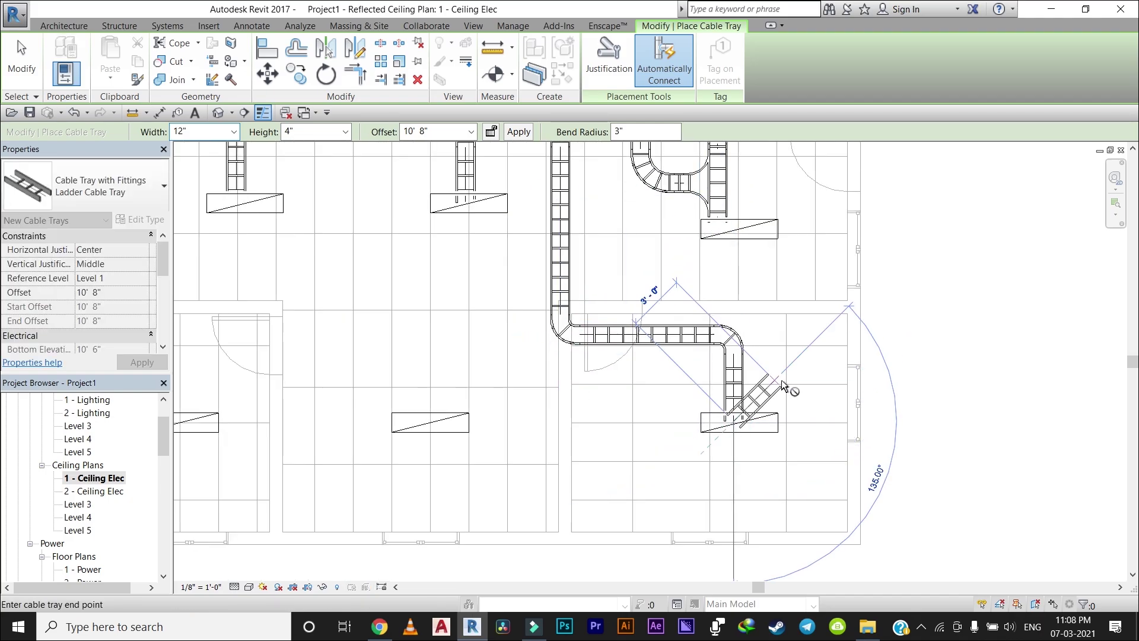
pyautogui.press('Escape')
pyautogui.press('Escape')
# Step: Branch trays from the new run to the left fixture and down to the middle fixture
pyautogui.moveTo(546, 376); pyautogui.dragTo(582, 385, button='middle')
pyautogui.press('c')
pyautogui.press('t')
pyautogui.click(596, 343)
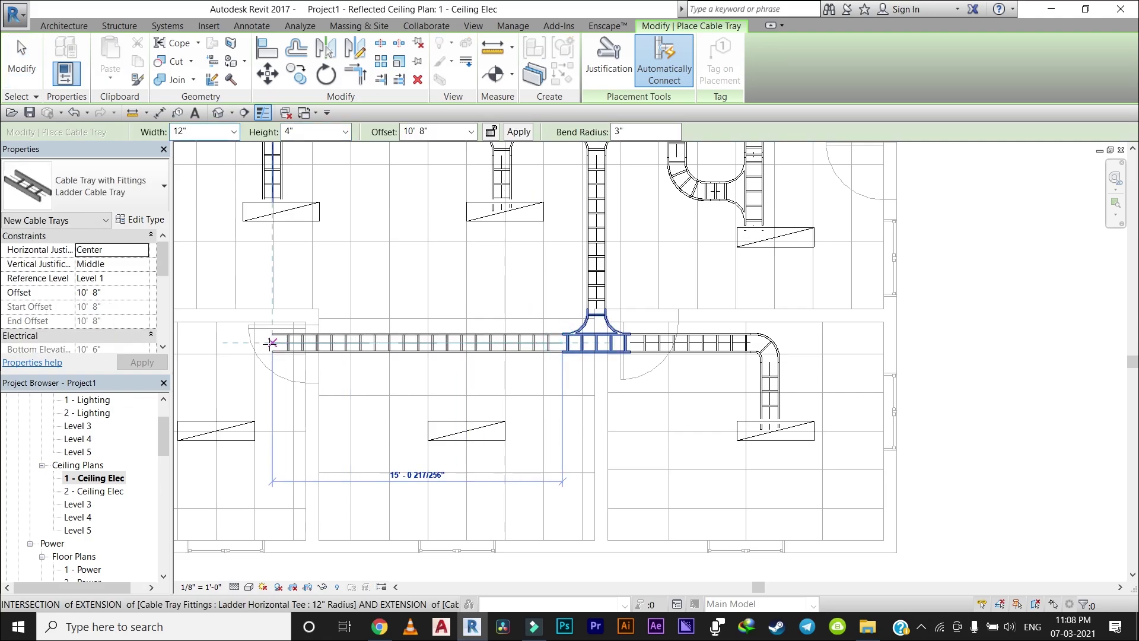
pyautogui.moveTo(271, 342); pyautogui.dragTo(380, 342, button='middle')
pyautogui.click(324, 343)
pyautogui.click(325, 427)
pyautogui.click(573, 343)
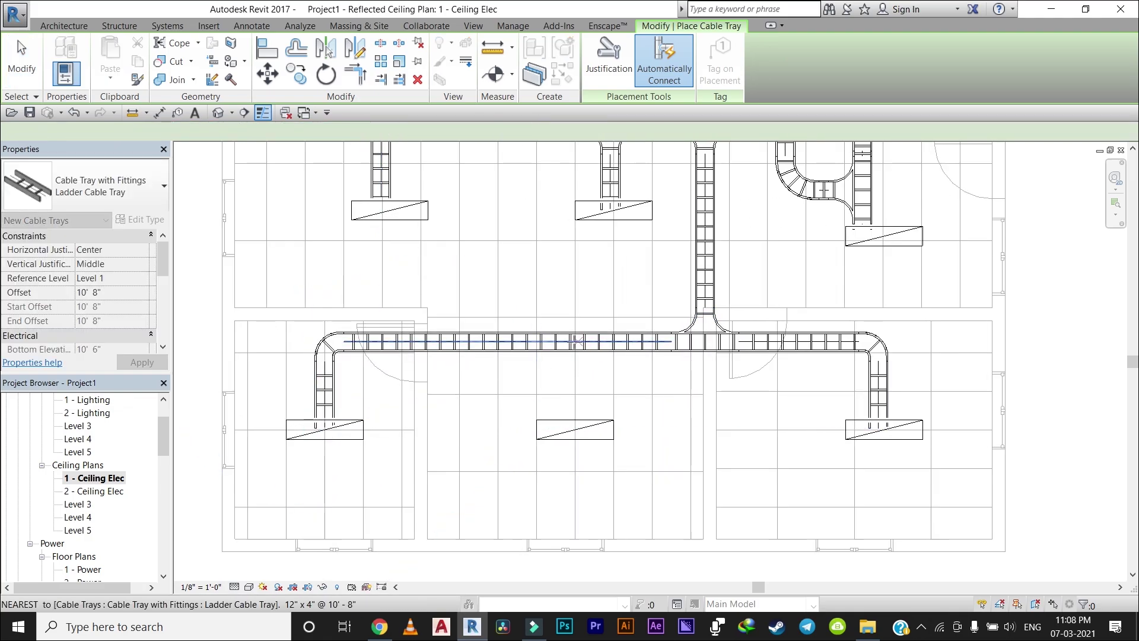
pyautogui.click(572, 427)
pyautogui.press('Escape')
pyautogui.press('Escape')
pyautogui.scroll(-3, 593, 415)
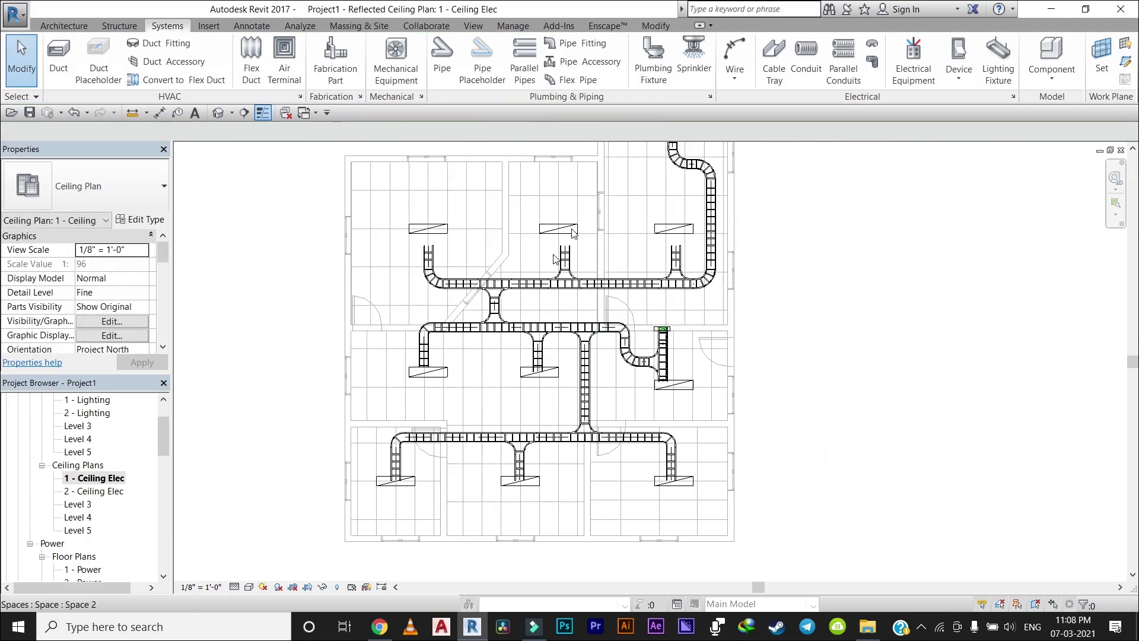
pyautogui.scroll(1, 669, 335)
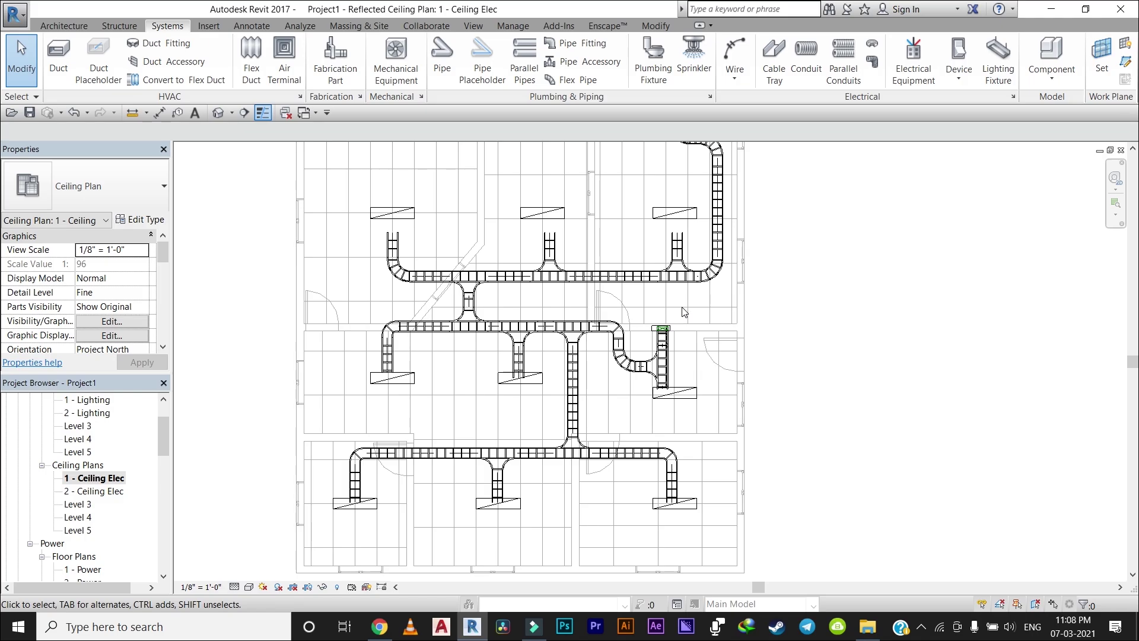
# Step: Open the default 3D view and orbit and zoom to inspect the ceiling-level ladder tray network
pyautogui.click(483, 26)
pyautogui.click(424, 56)
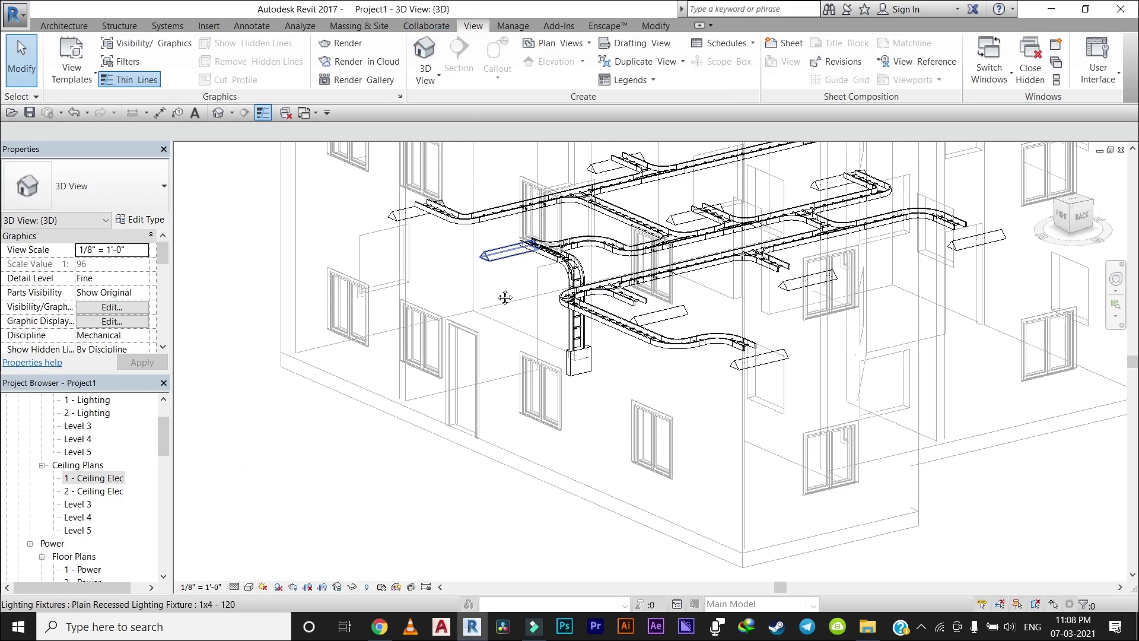
pyautogui.keyDown('shift'); pyautogui.moveTo(505, 297); pyautogui.dragTo(713, 408, button='middle'); pyautogui.keyUp('shift')
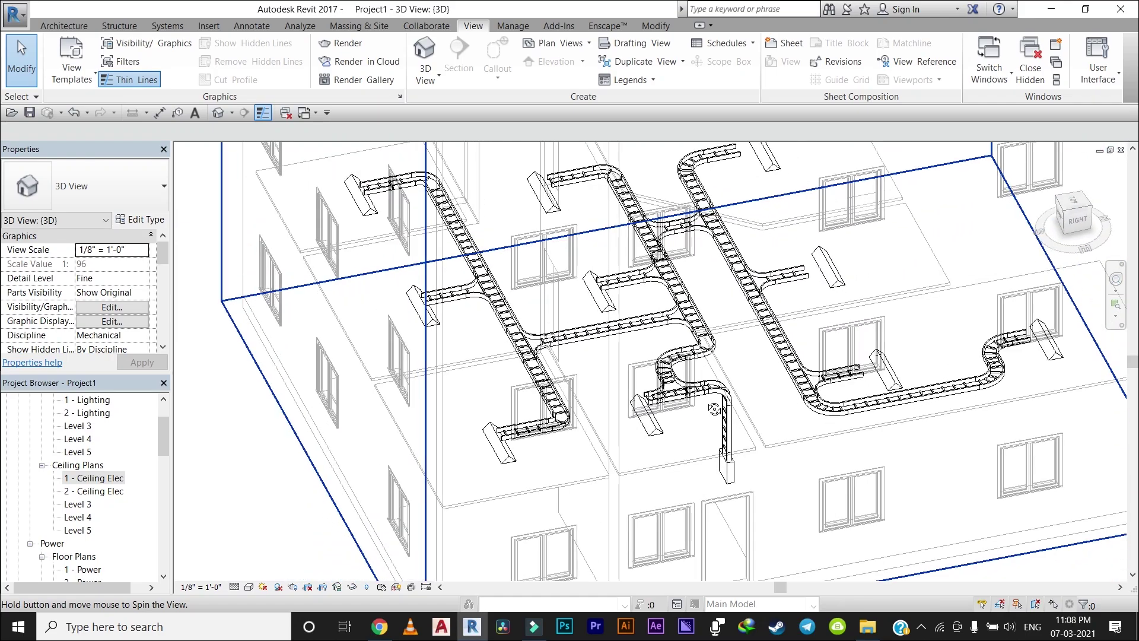
pyautogui.moveTo(713, 409)
pyautogui.keyDown('shift'); pyautogui.mouseDown(button='middle')
pyautogui.moveTo(584, 205)
pyautogui.moveTo(641, 261)
pyautogui.mouseUp(button='middle'); pyautogui.keyUp('shift')
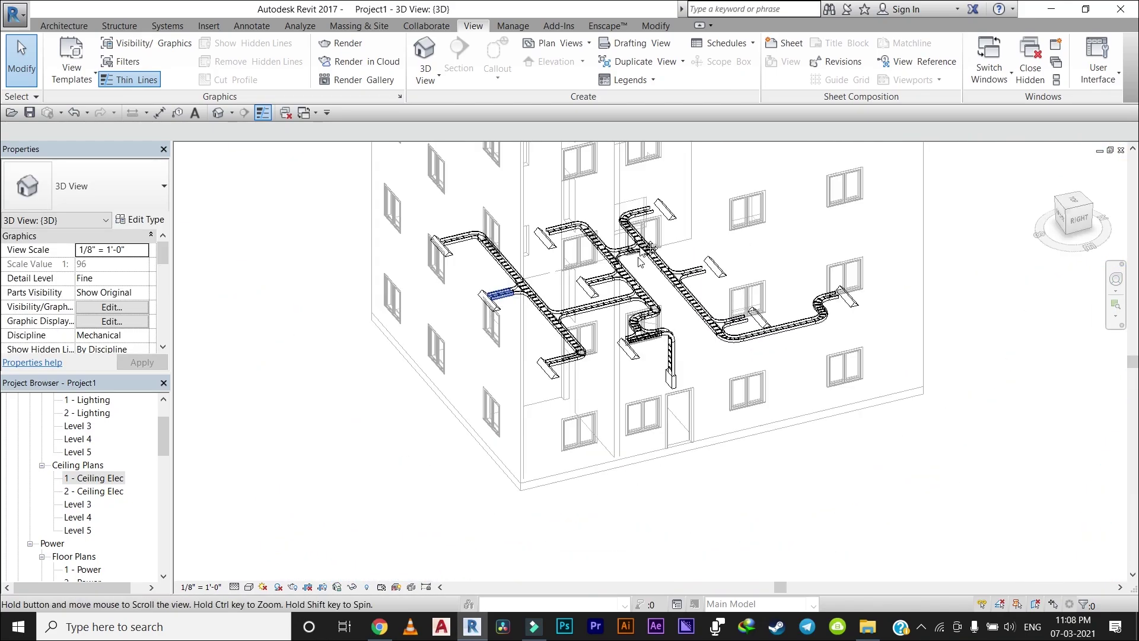
pyautogui.scroll(2, 593, 267)
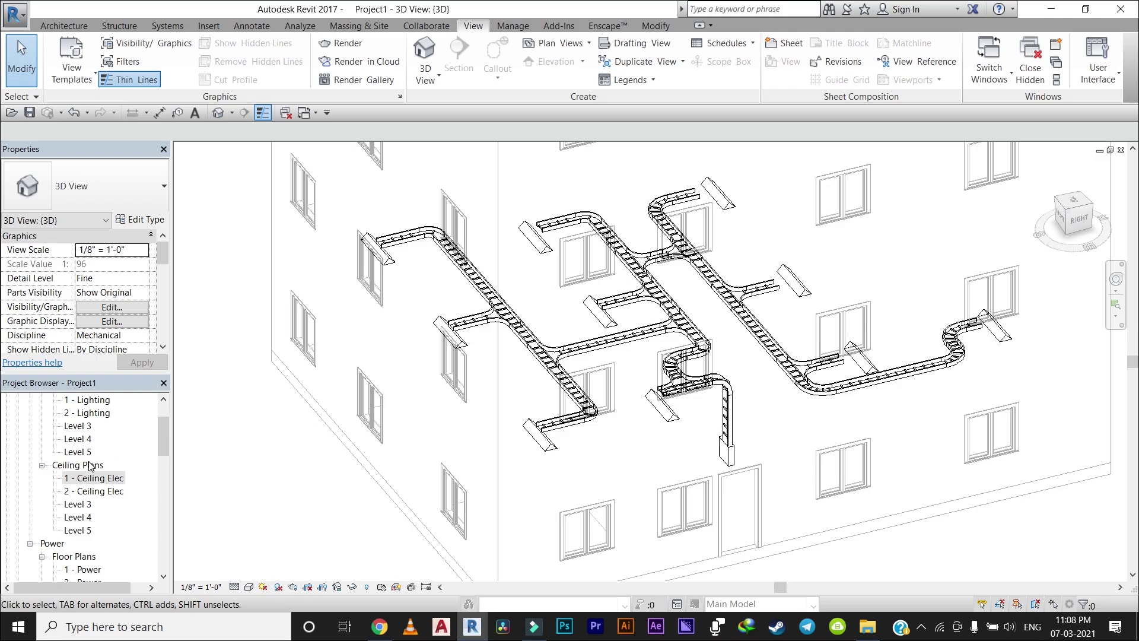
pyautogui.scroll(-2, 91, 508)
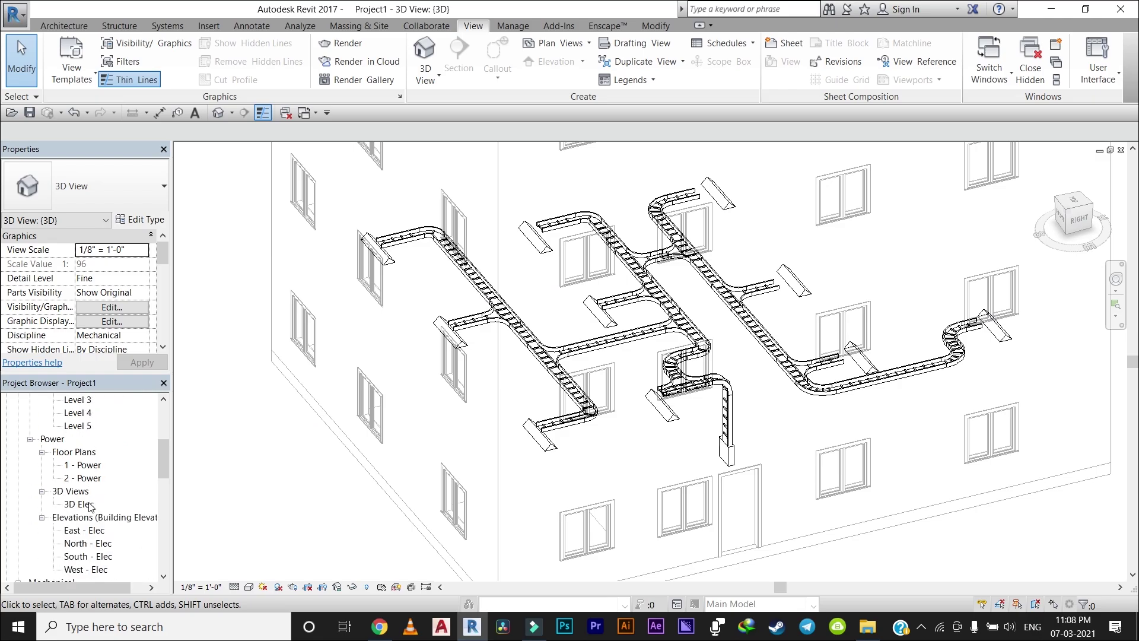
pyautogui.scroll(-2, 93, 470)
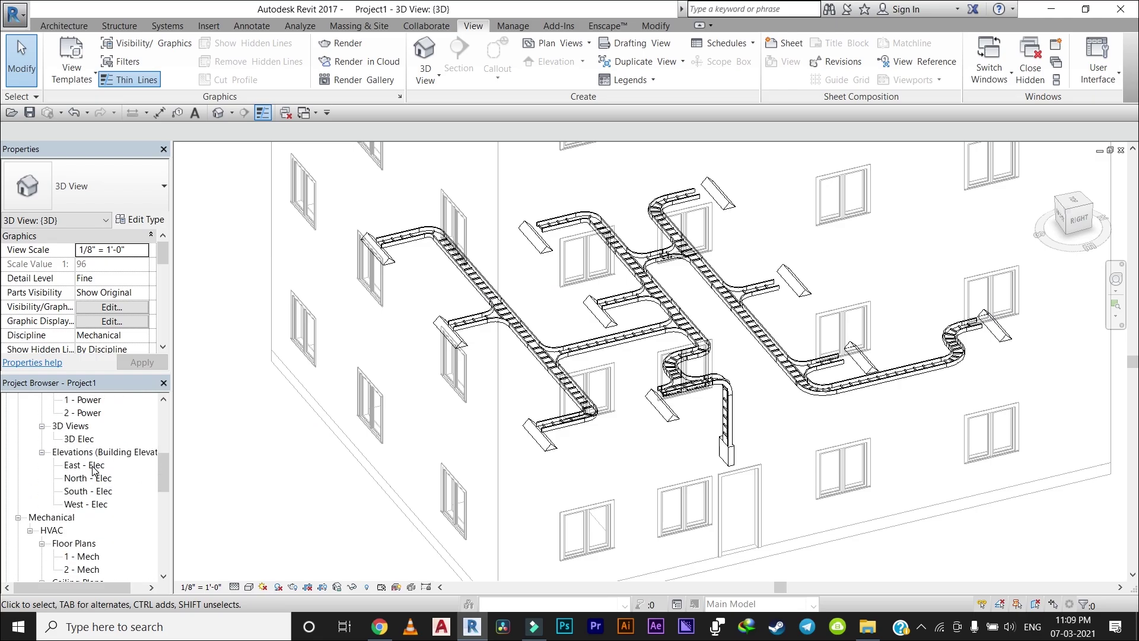
# Step: Open the North - Elec elevation and zoom in on it
pyautogui.doubleClick(92, 465)
pyautogui.doubleClick(92, 478)
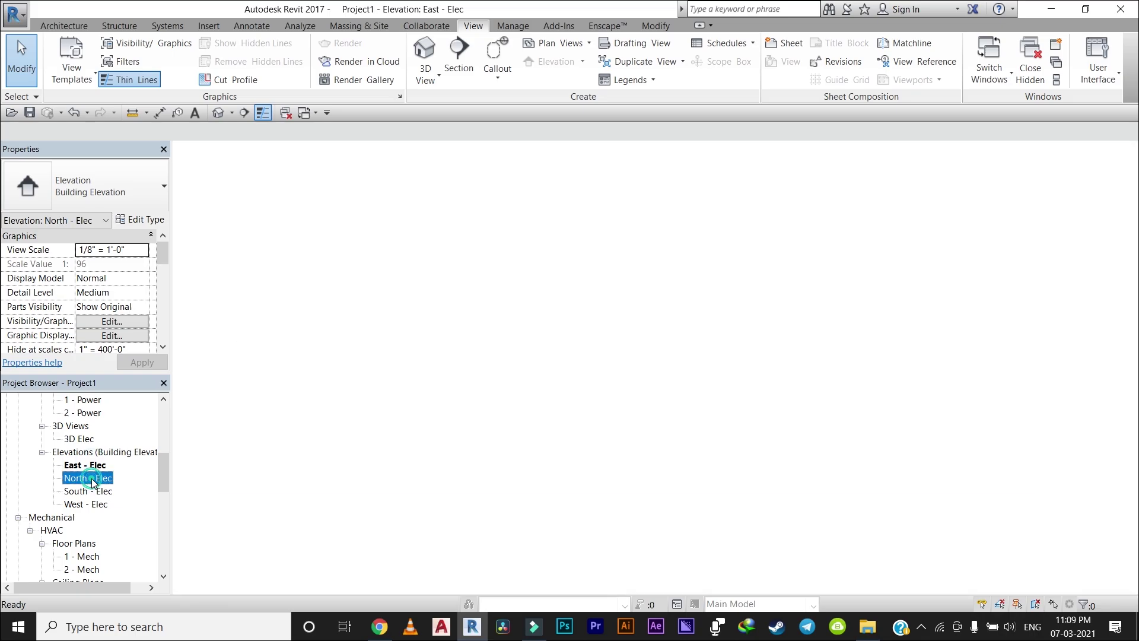
pyautogui.scroll(2, 578, 332)
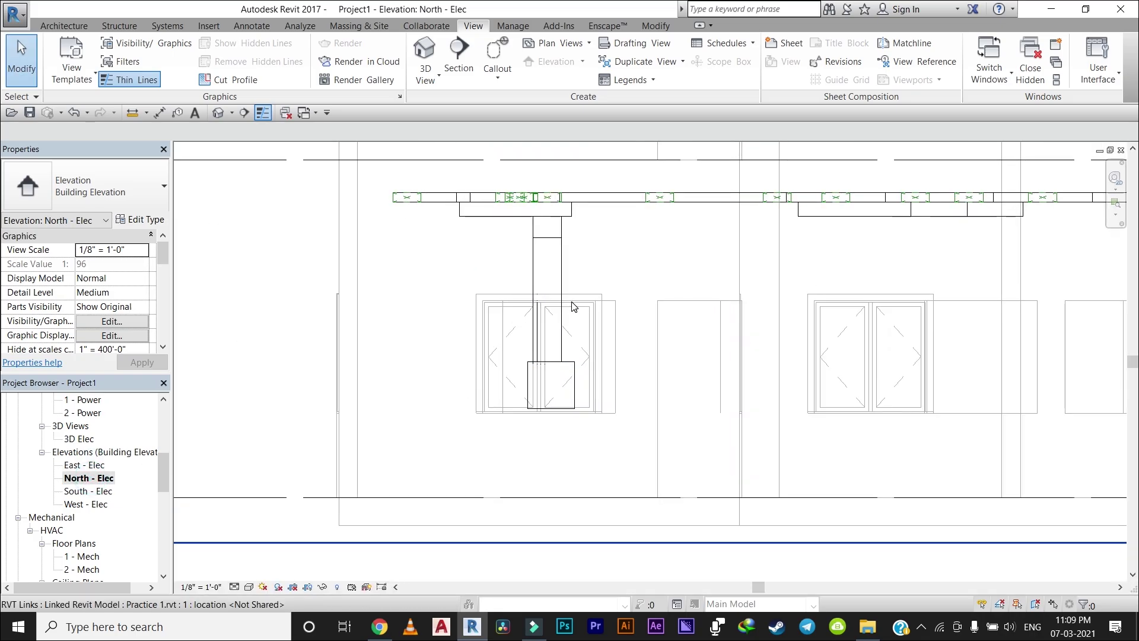
pyautogui.scroll(2, 588, 375)
pyautogui.moveTo(587, 376); pyautogui.dragTo(588, 381, button='middle')
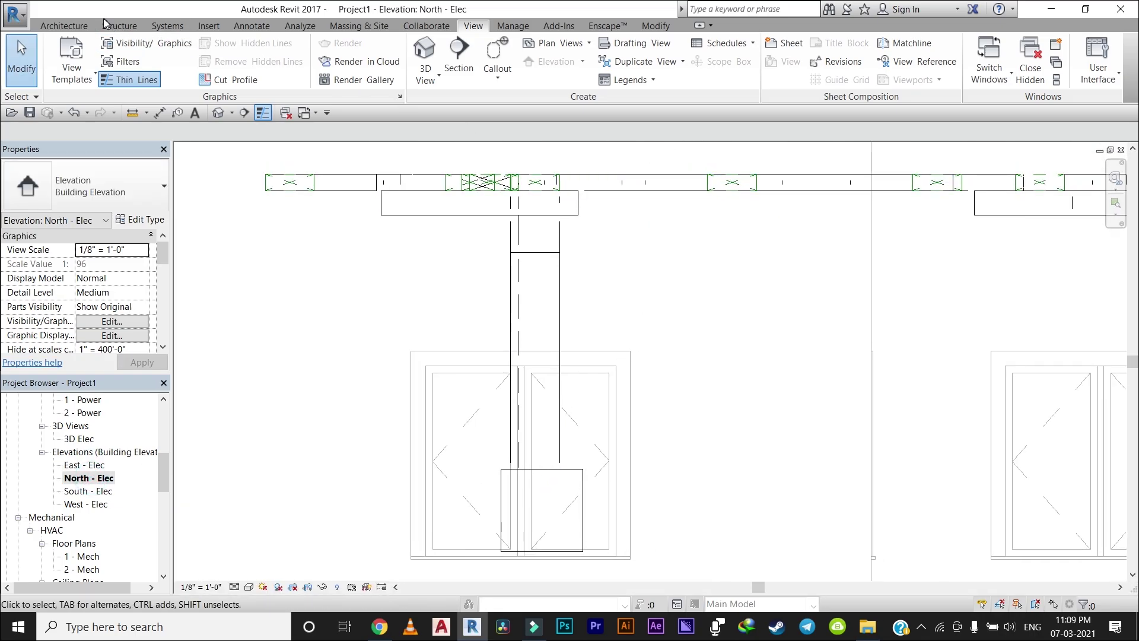
# Step: Place a 1" conduit from the lighting panelboard's top face rising toward the ceiling cable tray
pyautogui.click(184, 25)
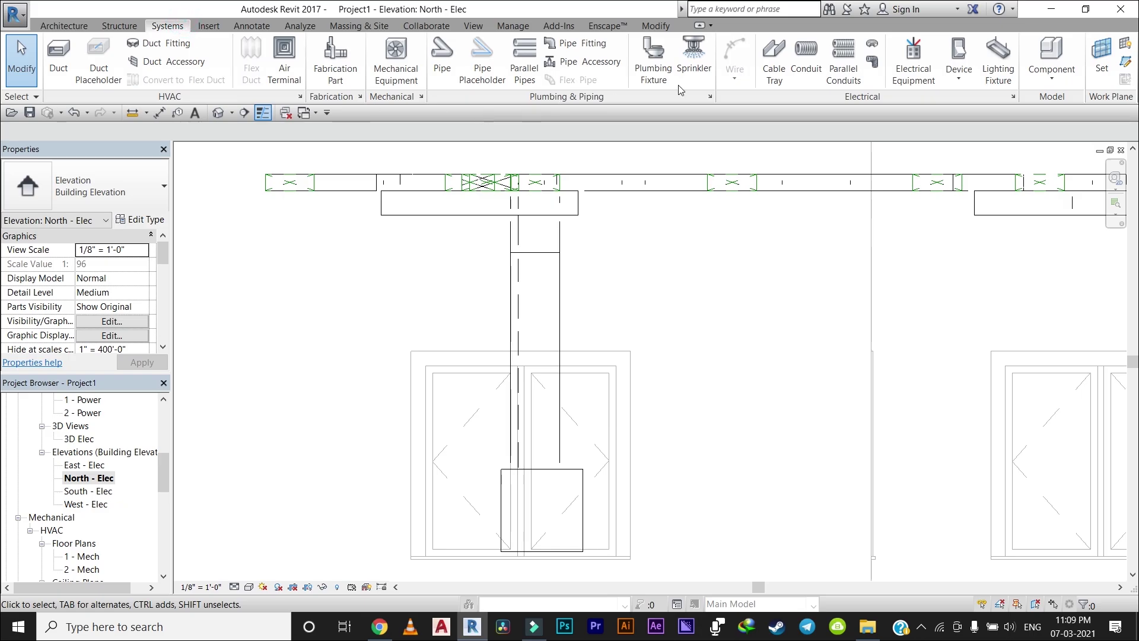
pyautogui.click(817, 62)
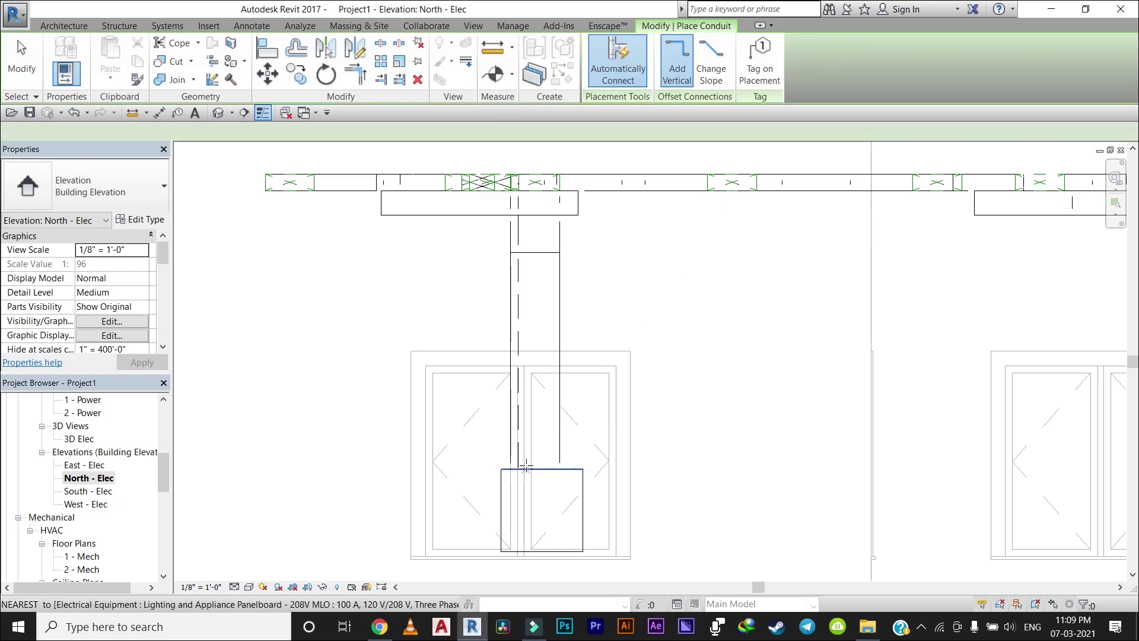
pyautogui.scroll(2, 526, 467)
pyautogui.scroll(2, 526, 467)
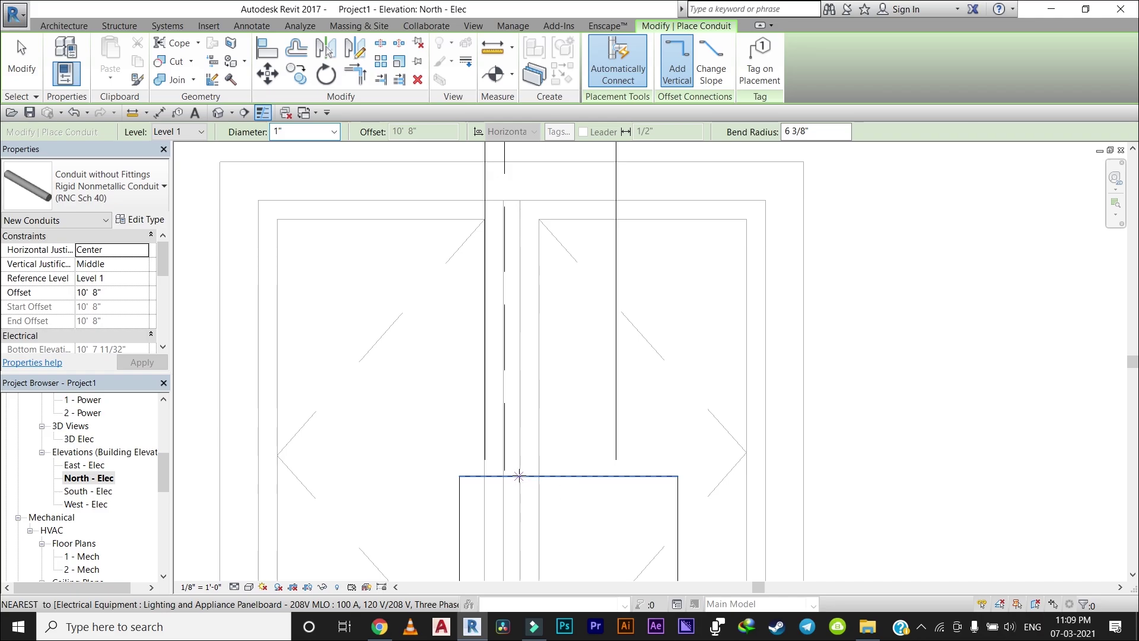
pyautogui.click(602, 287)
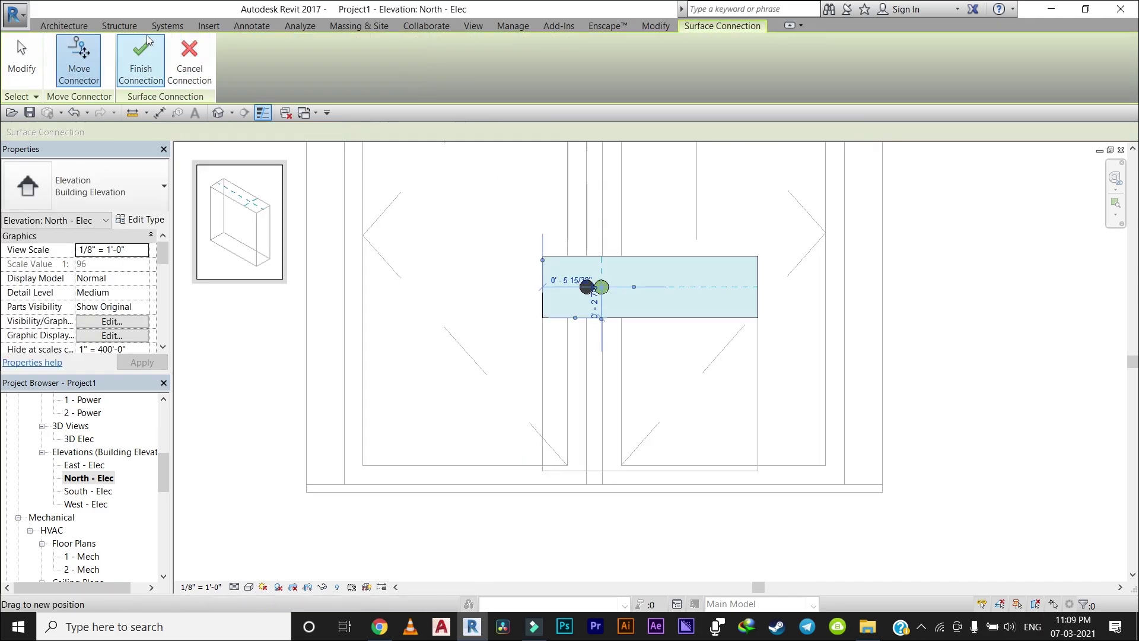
pyautogui.click(577, 326)
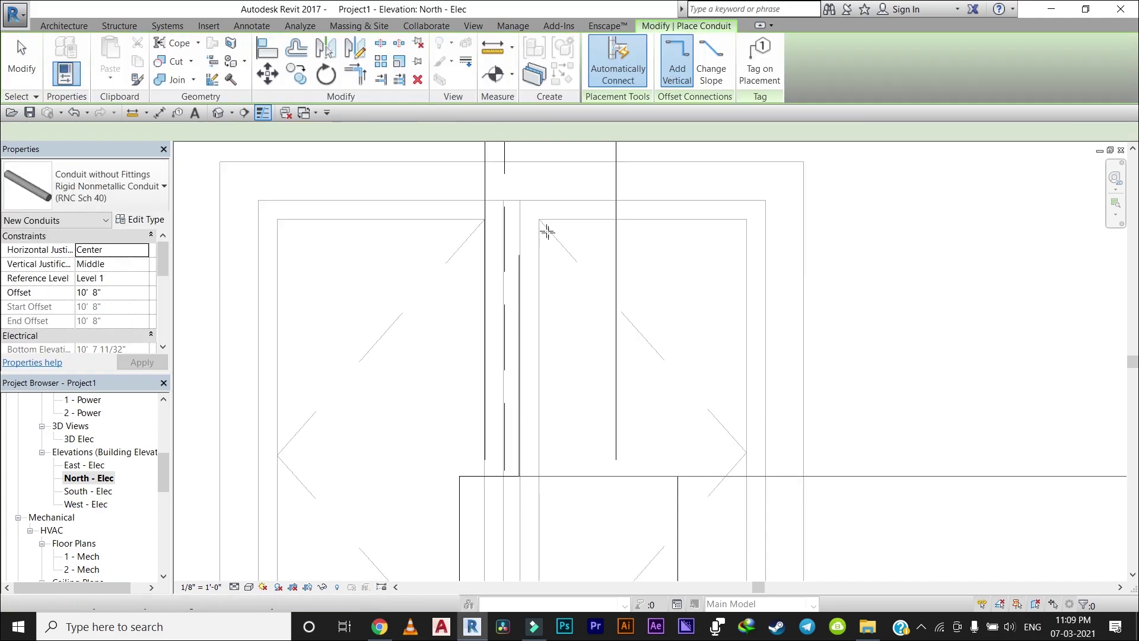
pyautogui.moveTo(546, 231); pyautogui.dragTo(561, 422, button='middle')
pyautogui.scroll(-2, 561, 421)
pyautogui.scroll(-1, 552, 261)
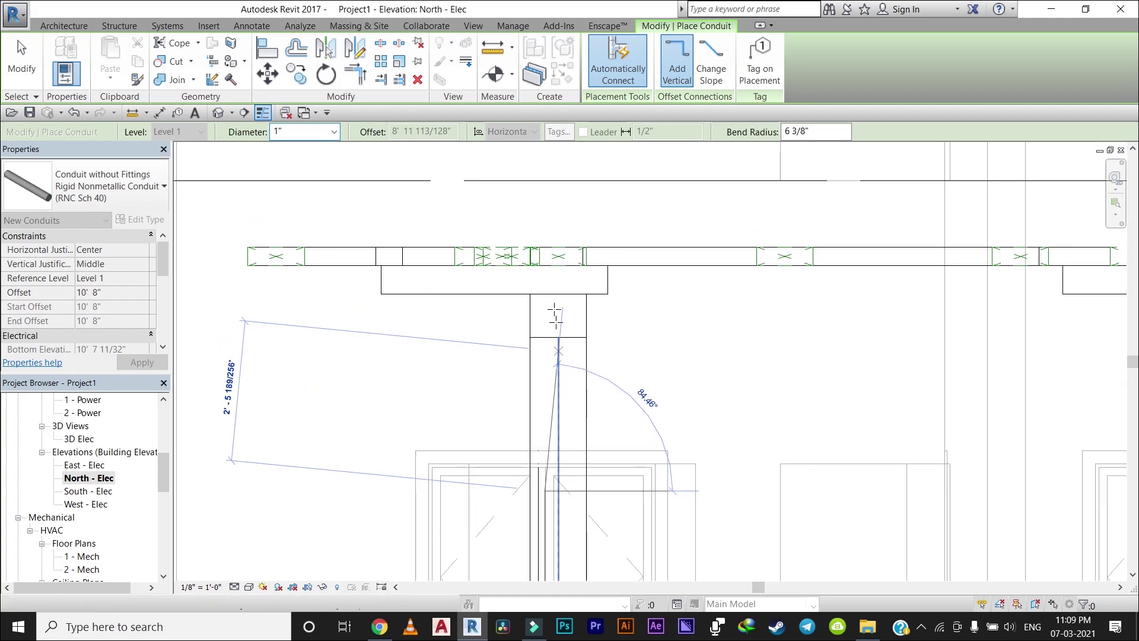
pyautogui.scroll(2, 552, 259)
pyautogui.scroll(2, 552, 259)
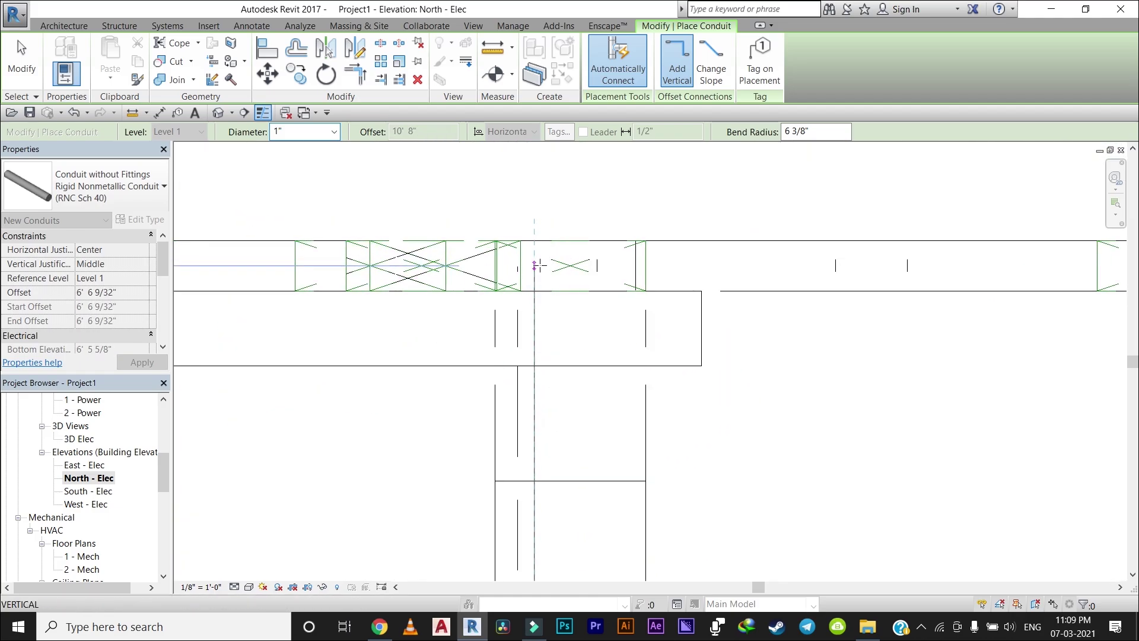
pyautogui.scroll(1, 538, 264)
pyautogui.scroll(1, 527, 261)
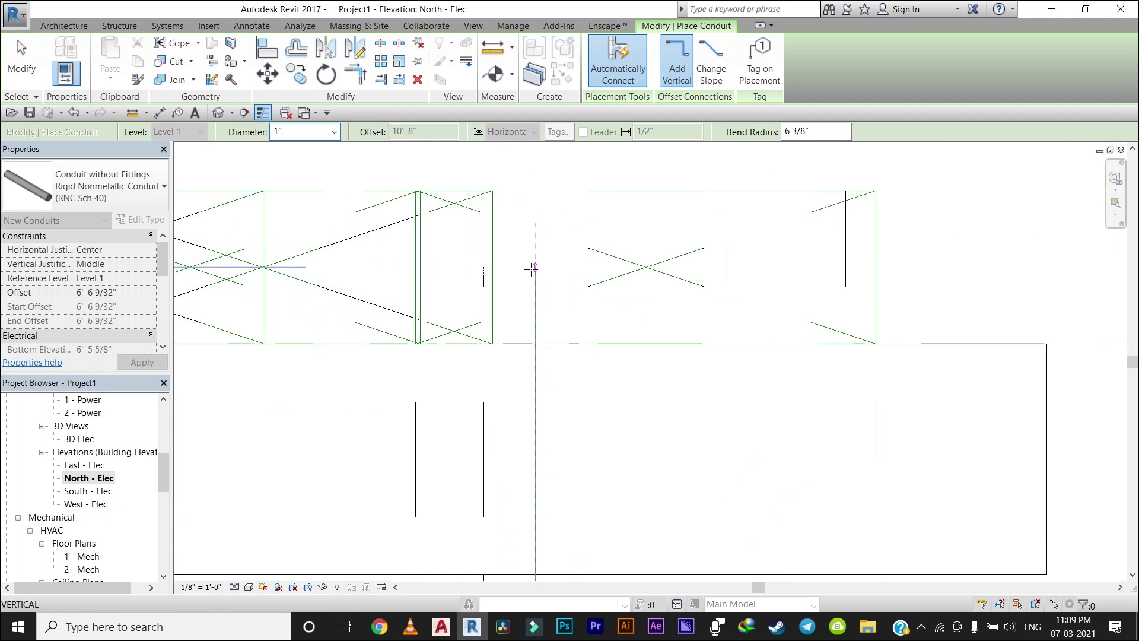
pyautogui.scroll(-2, 532, 268)
pyautogui.press('Escape')
pyautogui.press('Escape')
# Step: Open the 1 - Ceiling Elec reflected ceiling plan
pyautogui.scroll(5, 89, 474)
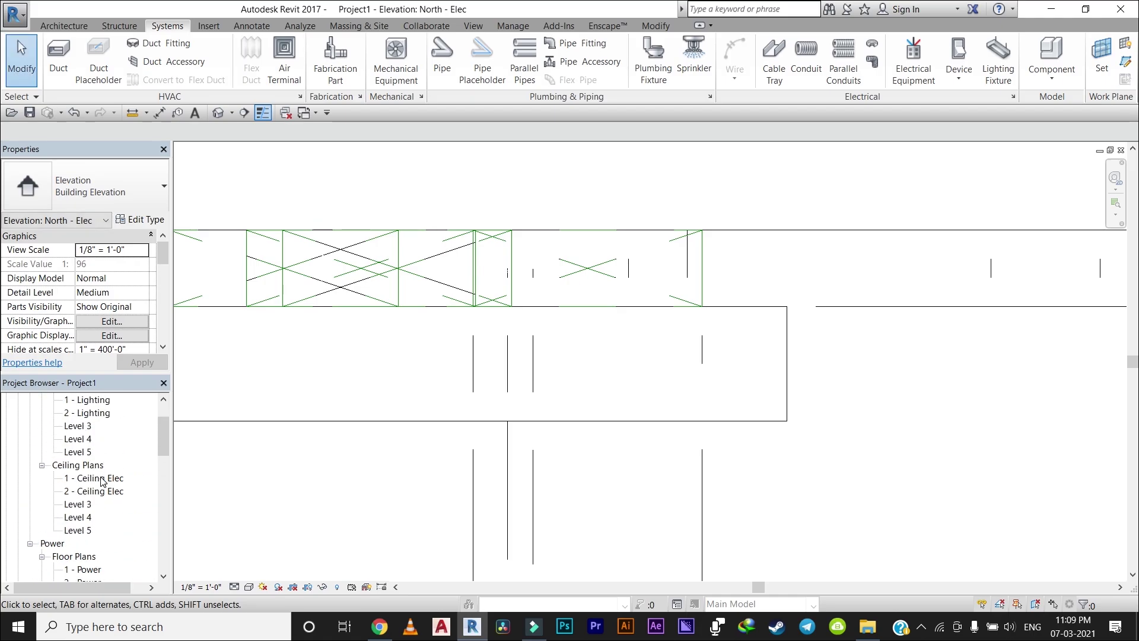
pyautogui.doubleClick(94, 478)
pyautogui.scroll(3, 605, 252)
# Step: Route a conduit (CN) from the fixture box into the tray and along it to the bend, then cancel the unfinished run
pyautogui.press('c')
pyautogui.press('n')
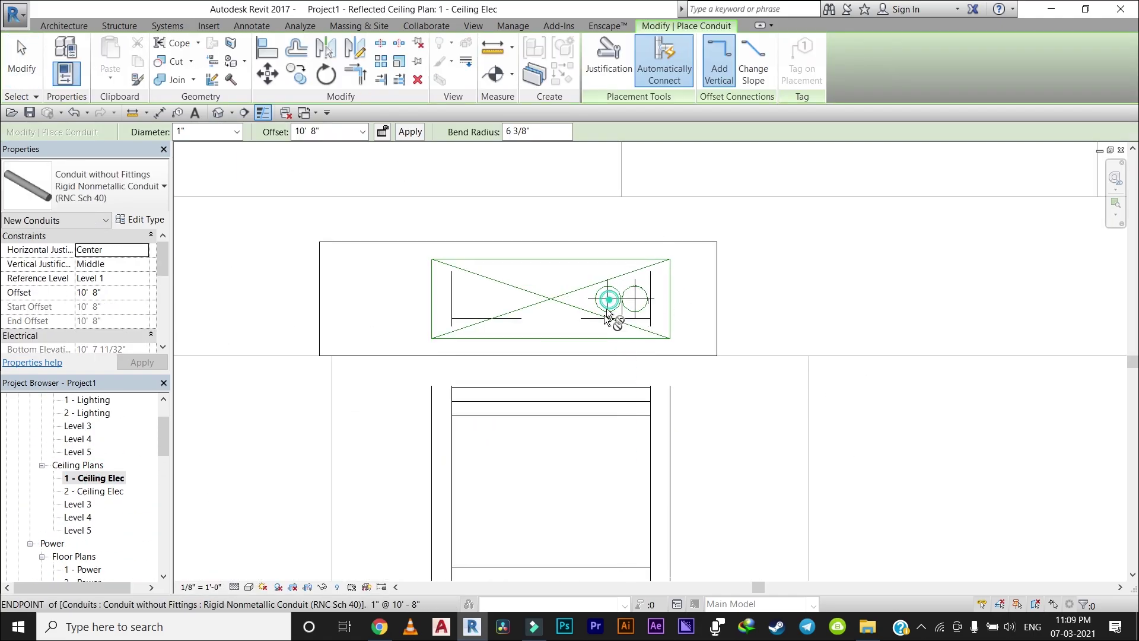
pyautogui.click(610, 313)
pyautogui.scroll(-2, 610, 313)
pyautogui.scroll(2, 587, 427)
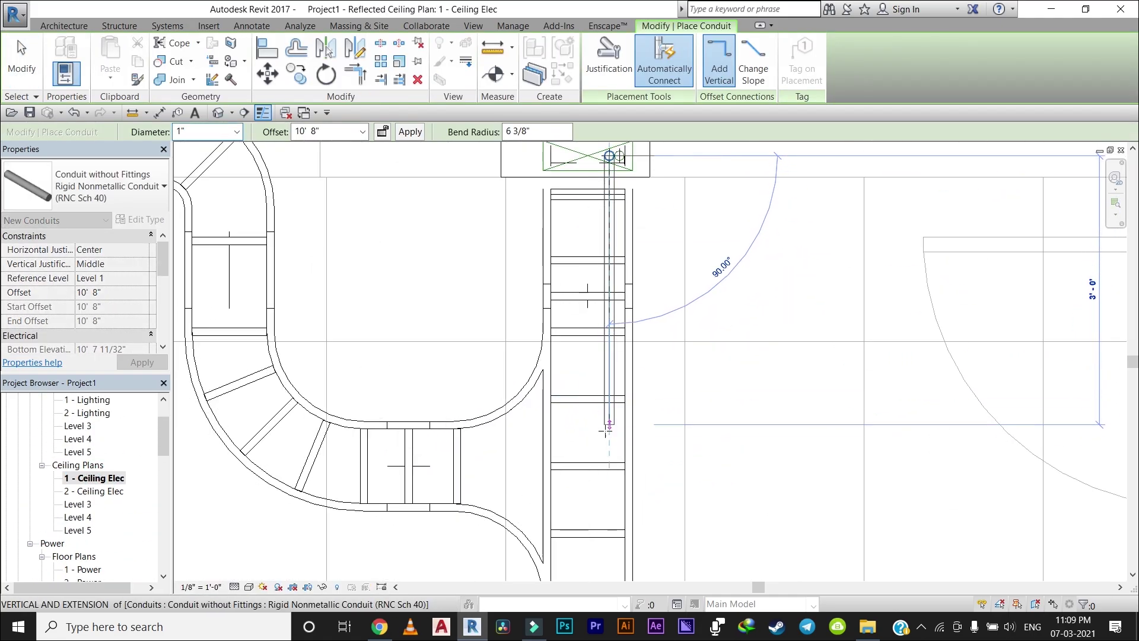
pyautogui.click(609, 454)
pyautogui.click(281, 454)
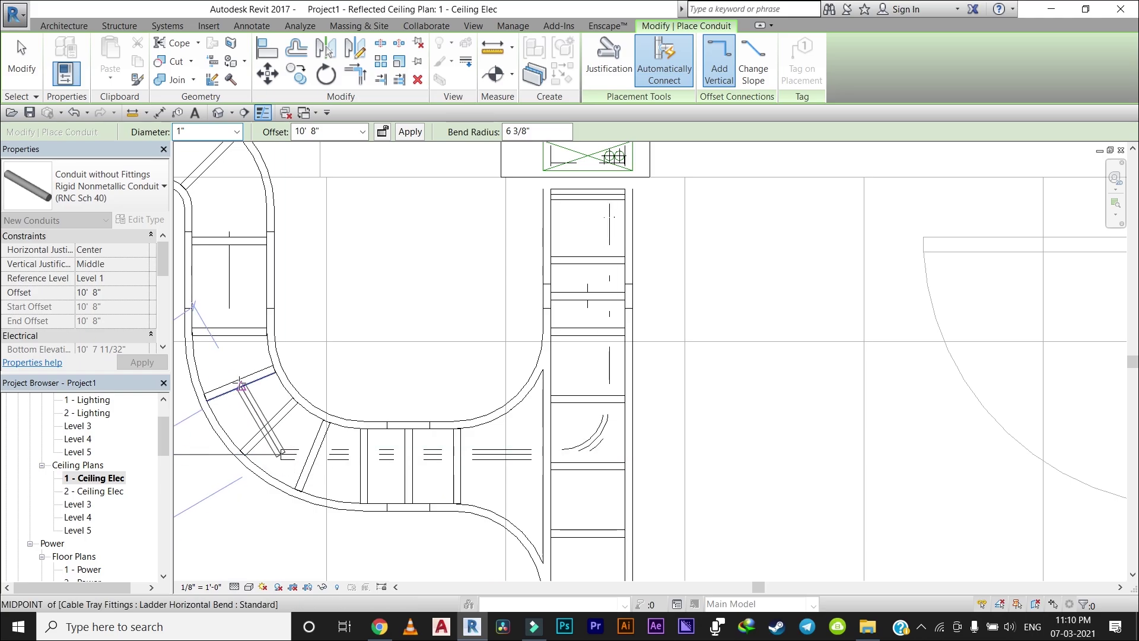
pyautogui.scroll(-3, 235, 276)
pyautogui.scroll(2, 415, 285)
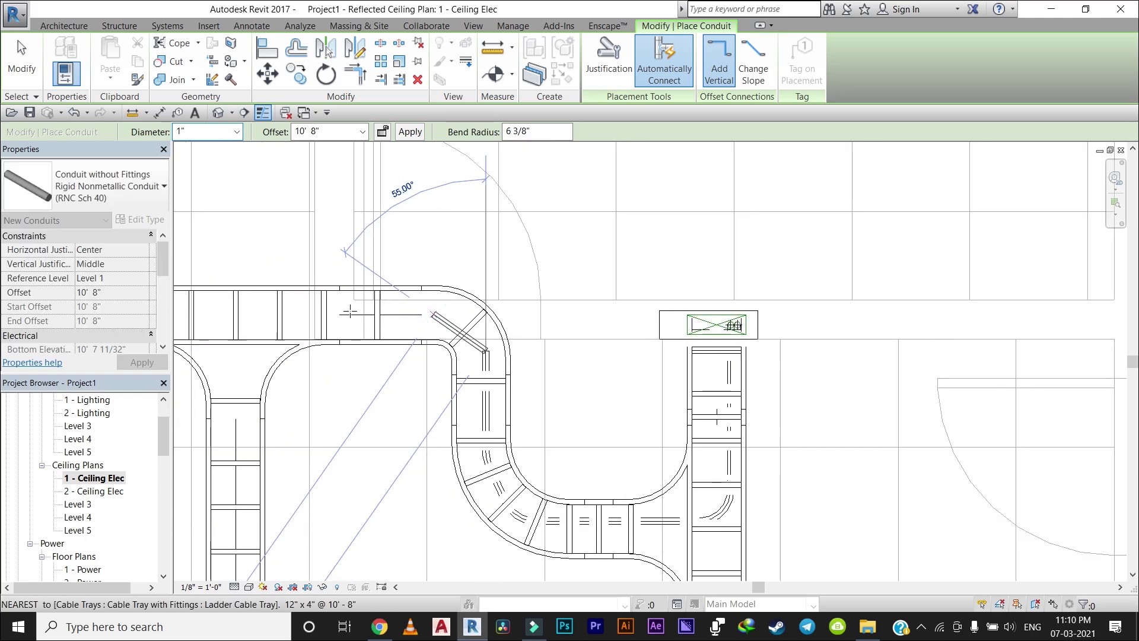
pyautogui.scroll(1, 485, 307)
pyautogui.scroll(-1, 486, 306)
pyautogui.scroll(-1, 485, 307)
pyautogui.scroll(2, 486, 307)
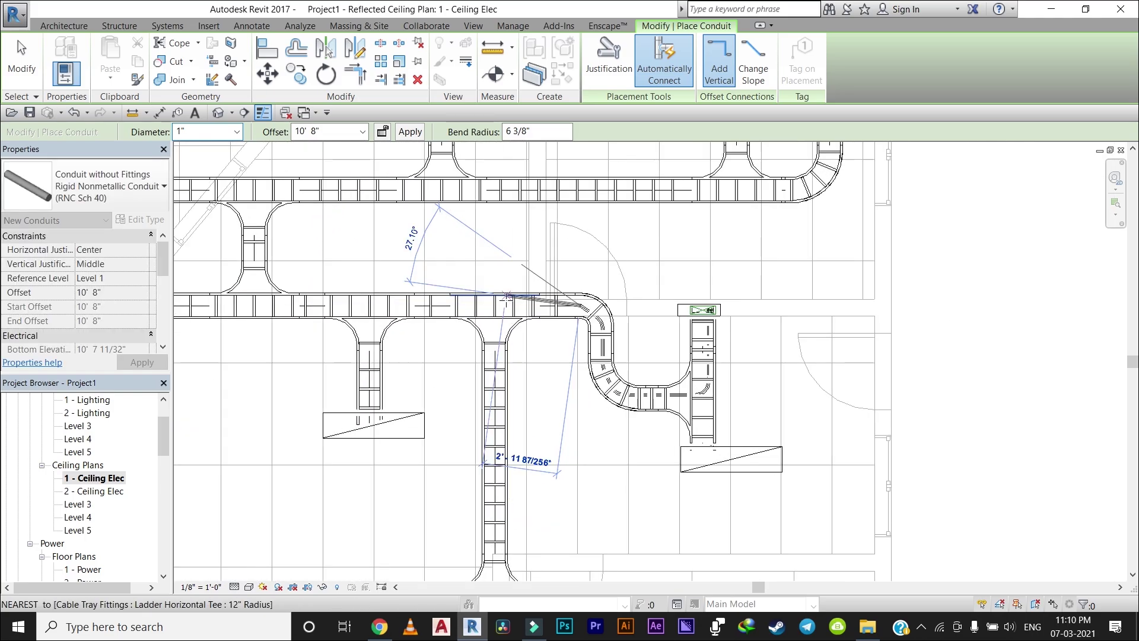
pyautogui.scroll(1, 490, 307)
pyautogui.scroll(-2, 490, 307)
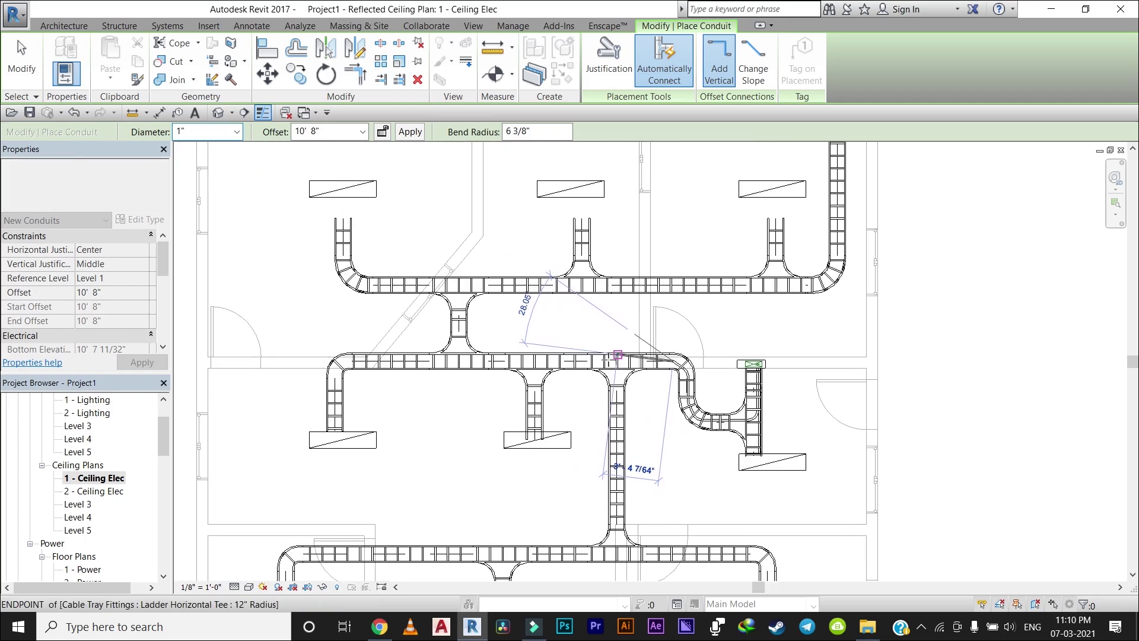
pyautogui.scroll(1, 604, 353)
pyautogui.scroll(1, 552, 359)
pyautogui.scroll(1, 524, 361)
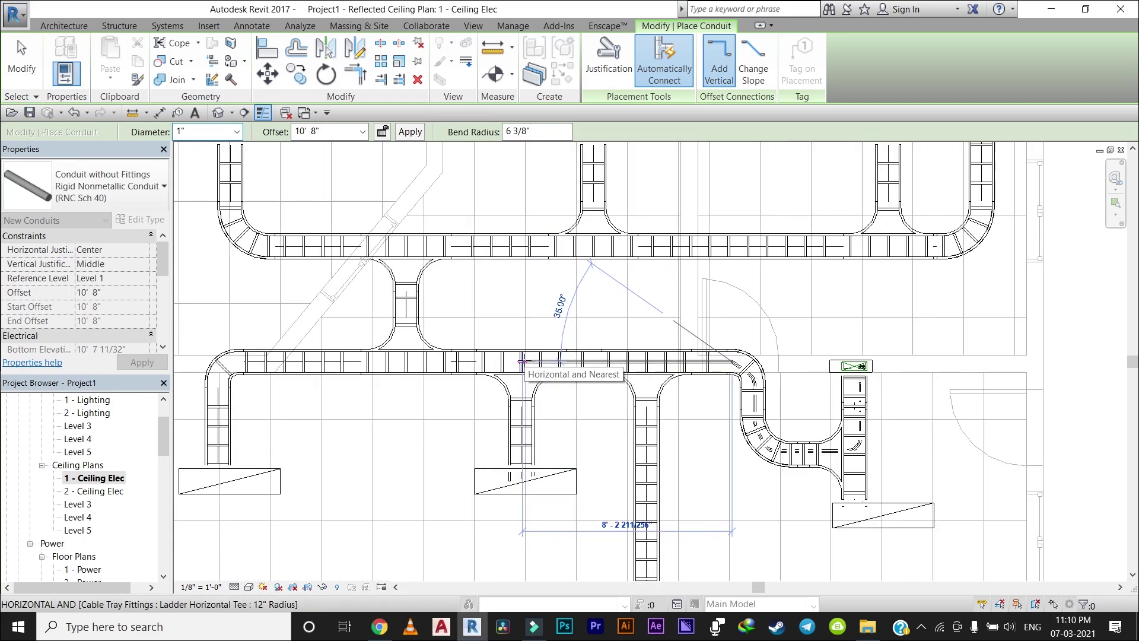
pyautogui.scroll(1, 522, 361)
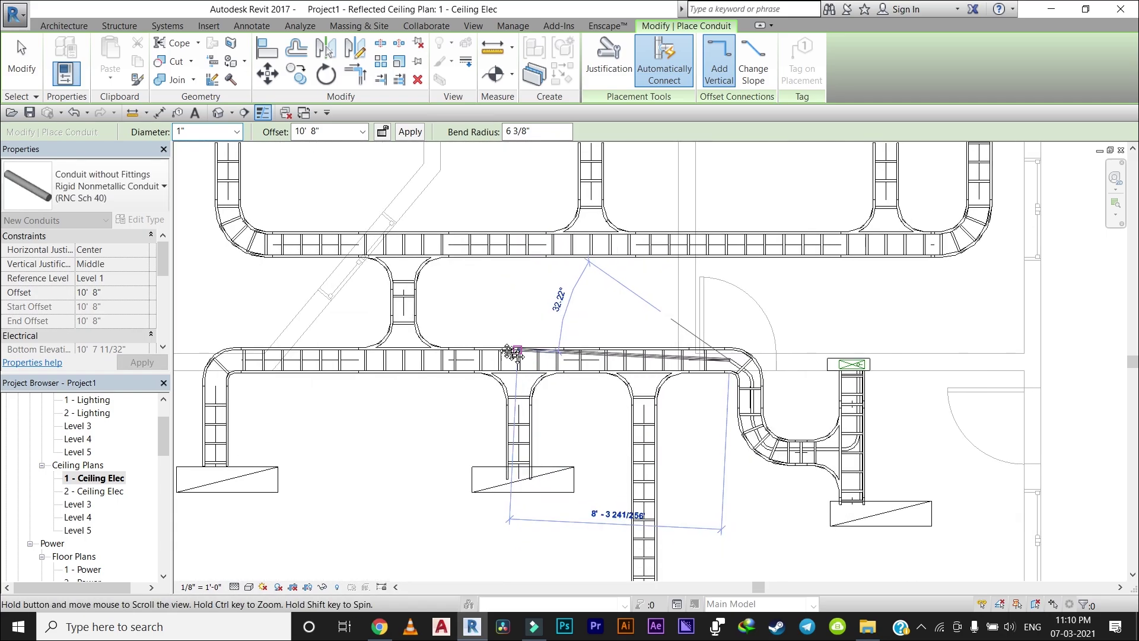
pyautogui.scroll(1, 564, 353)
pyautogui.scroll(1, 605, 341)
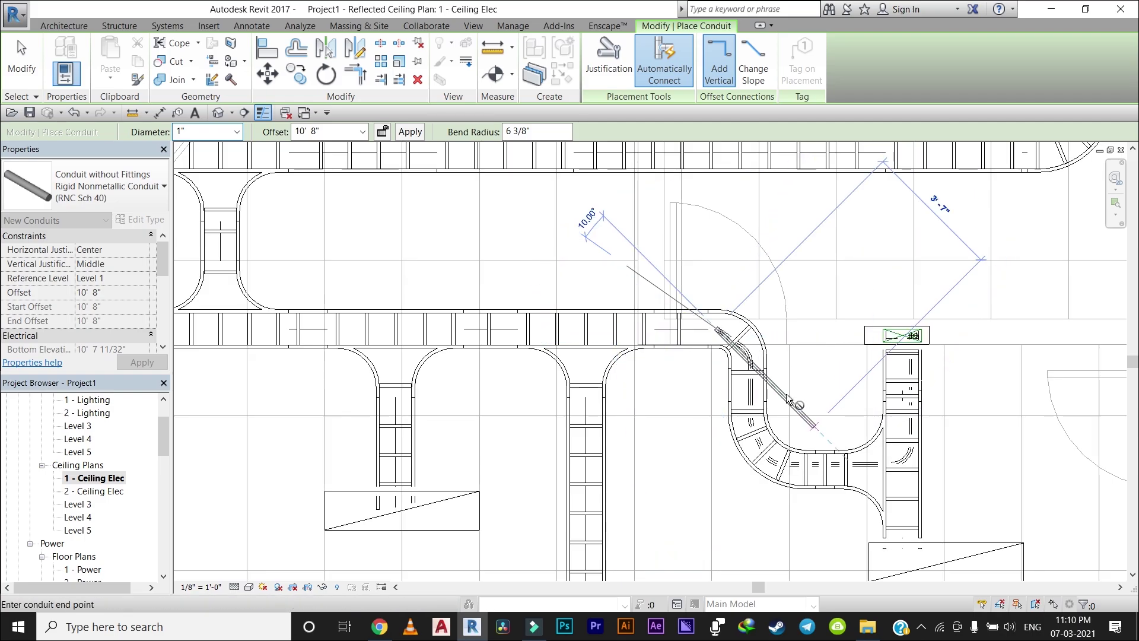
pyautogui.press('Escape')
pyautogui.press('Escape')
pyautogui.scroll(2, 726, 343)
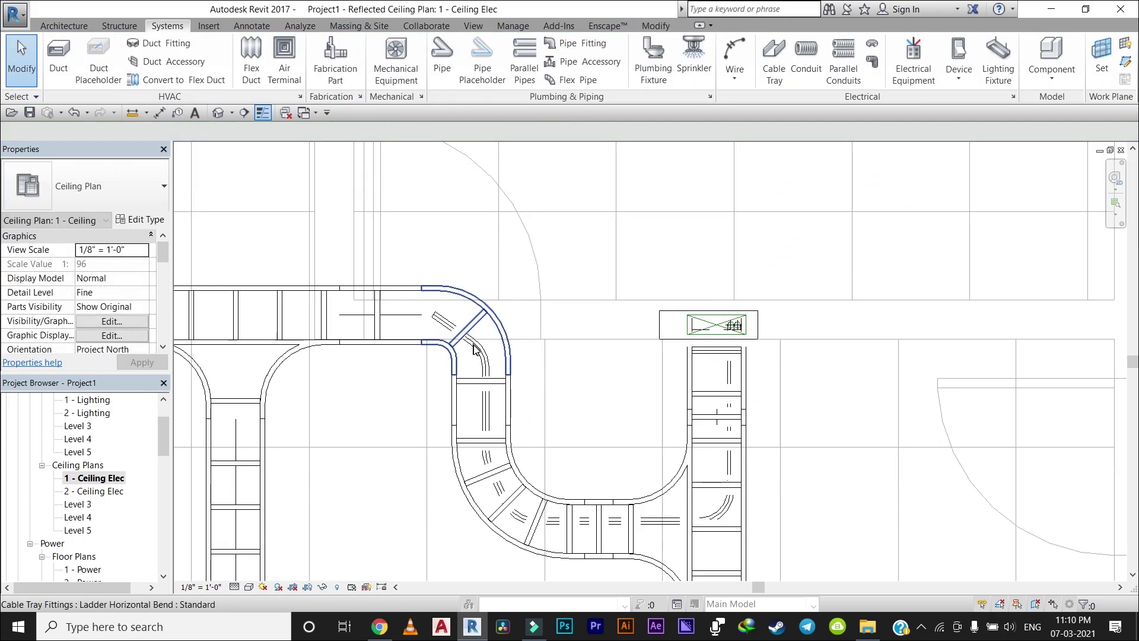
# Step: Delete the short conduit piece, elbow and straight conduit at the tray bend
pyautogui.click(476, 353)
pyautogui.scroll(1, 466, 342)
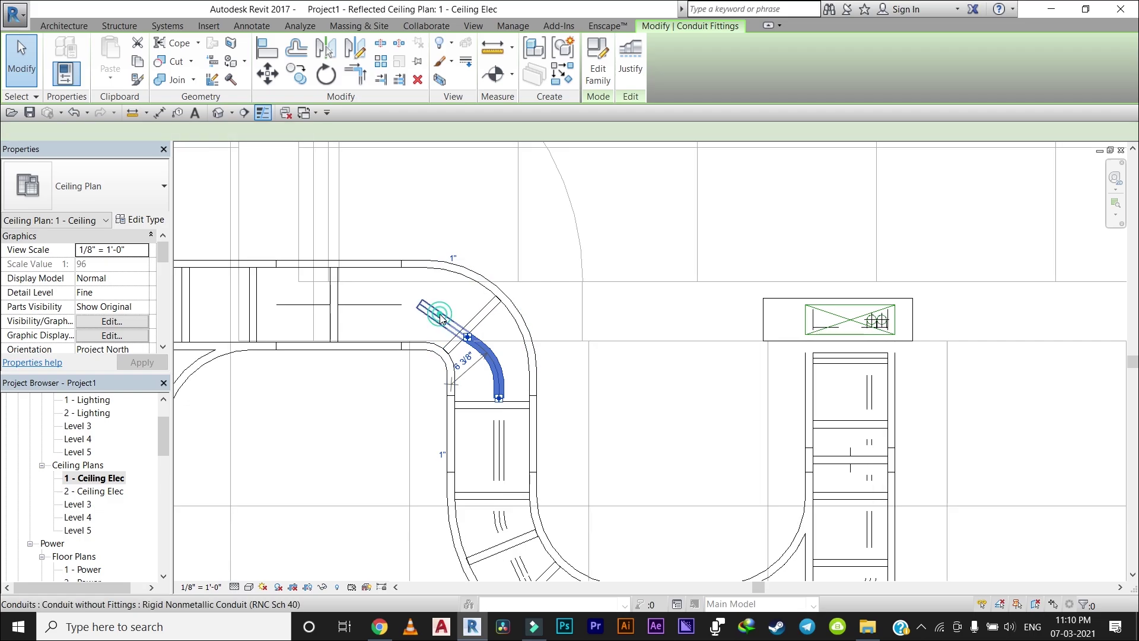
pyautogui.click(445, 319)
pyautogui.press('Delete')
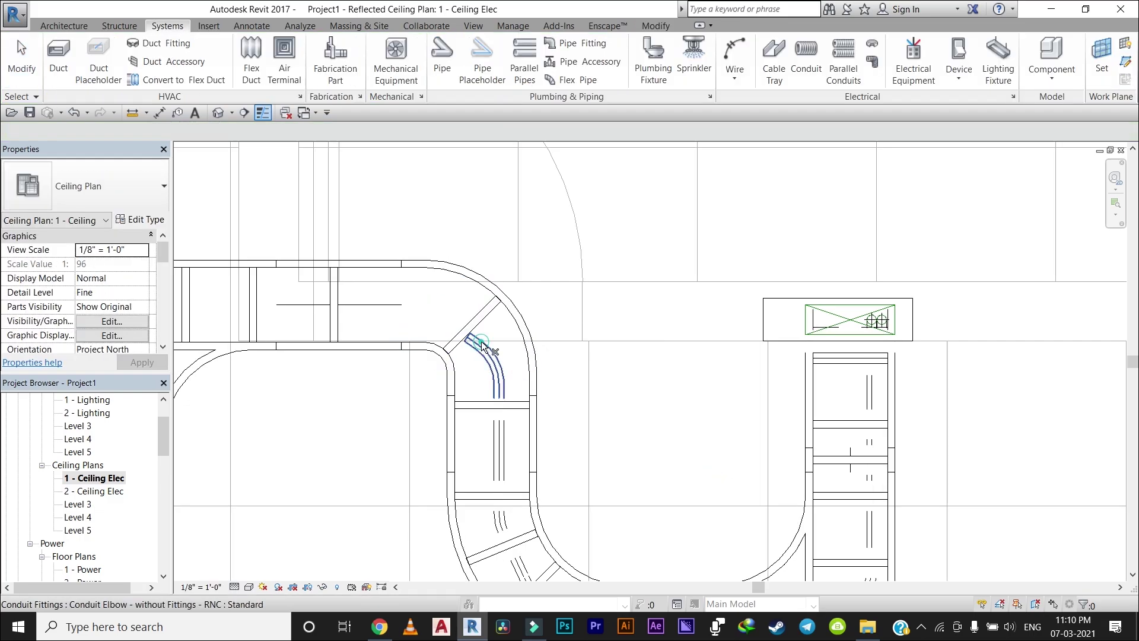
pyautogui.click(481, 347)
pyautogui.press('Delete')
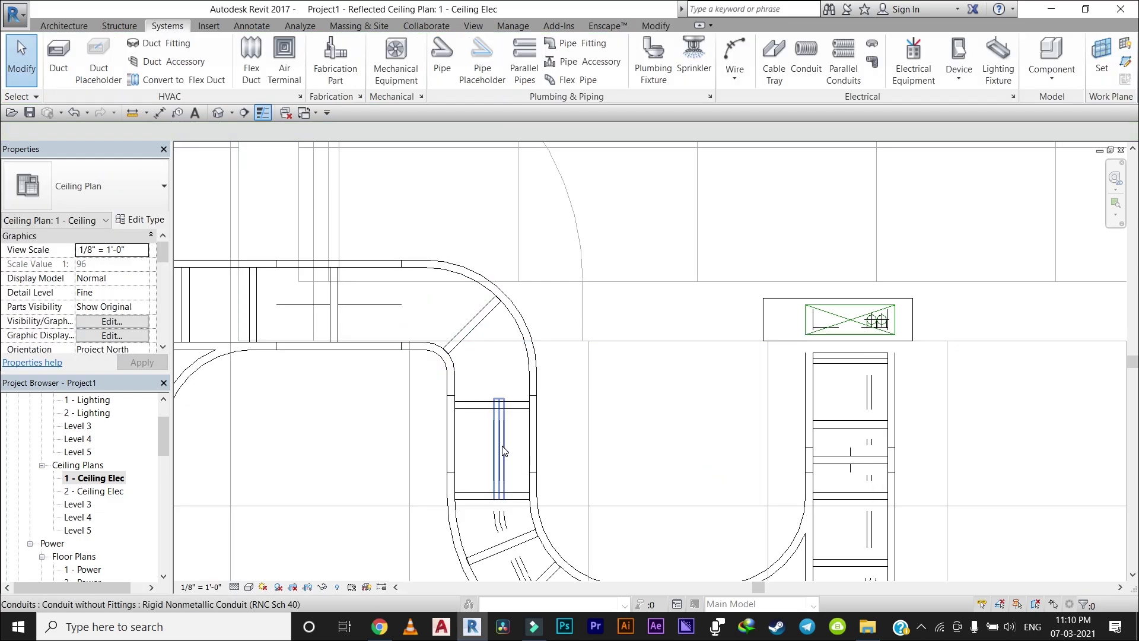
pyautogui.click(502, 449)
pyautogui.press('Delete')
# Step: Delete the conduit pieces, short segment and elbow along the curved tray
pyautogui.scroll(-3, 605, 449)
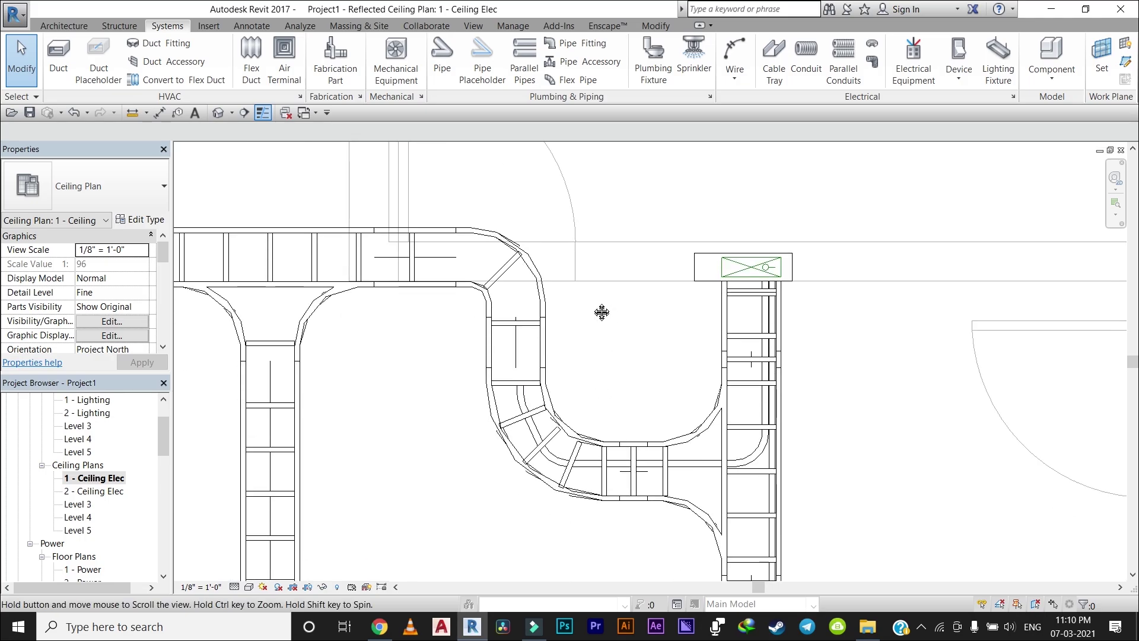
pyautogui.scroll(3, 522, 332)
pyautogui.scroll(2, 524, 363)
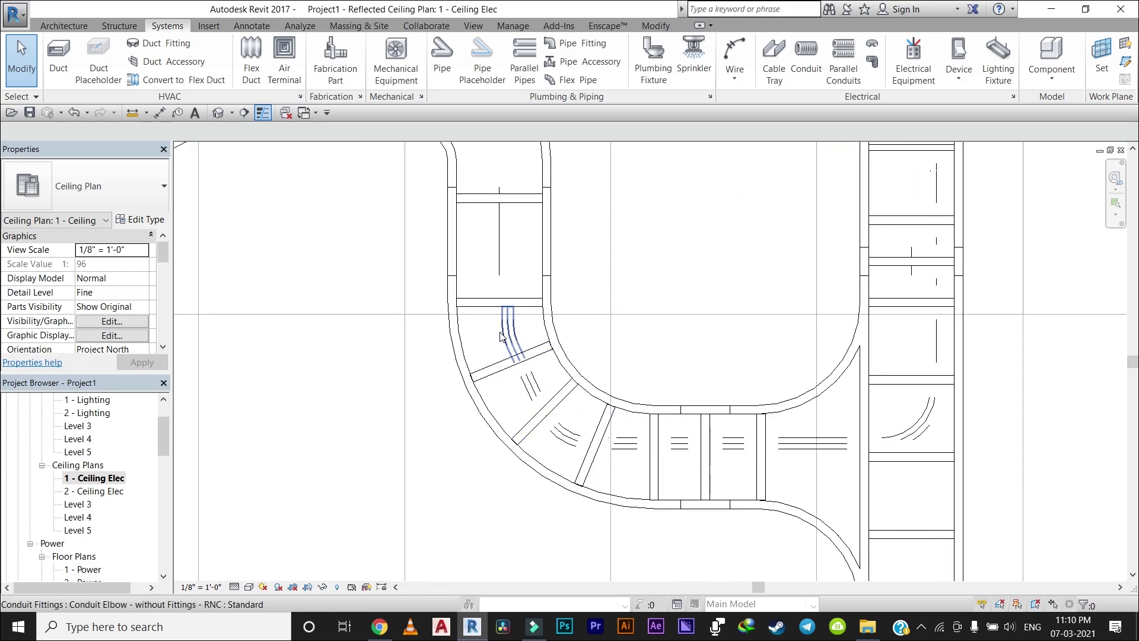
pyautogui.click(523, 363)
pyautogui.press('Delete')
pyautogui.click(521, 323)
pyautogui.press('Delete')
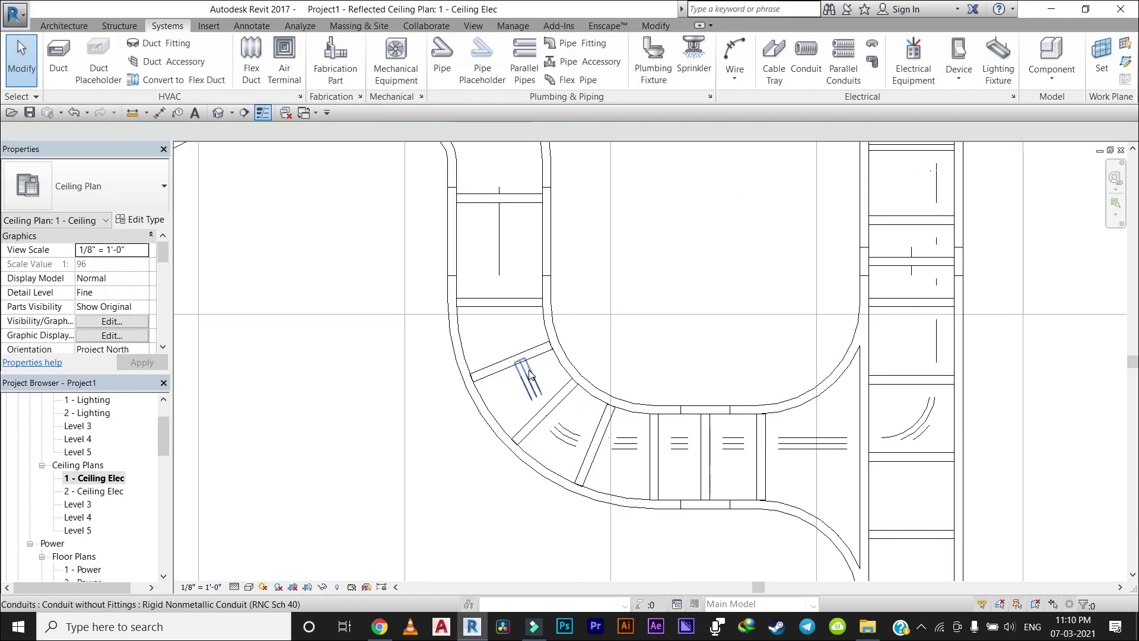
pyautogui.click(528, 377)
pyautogui.press('Delete')
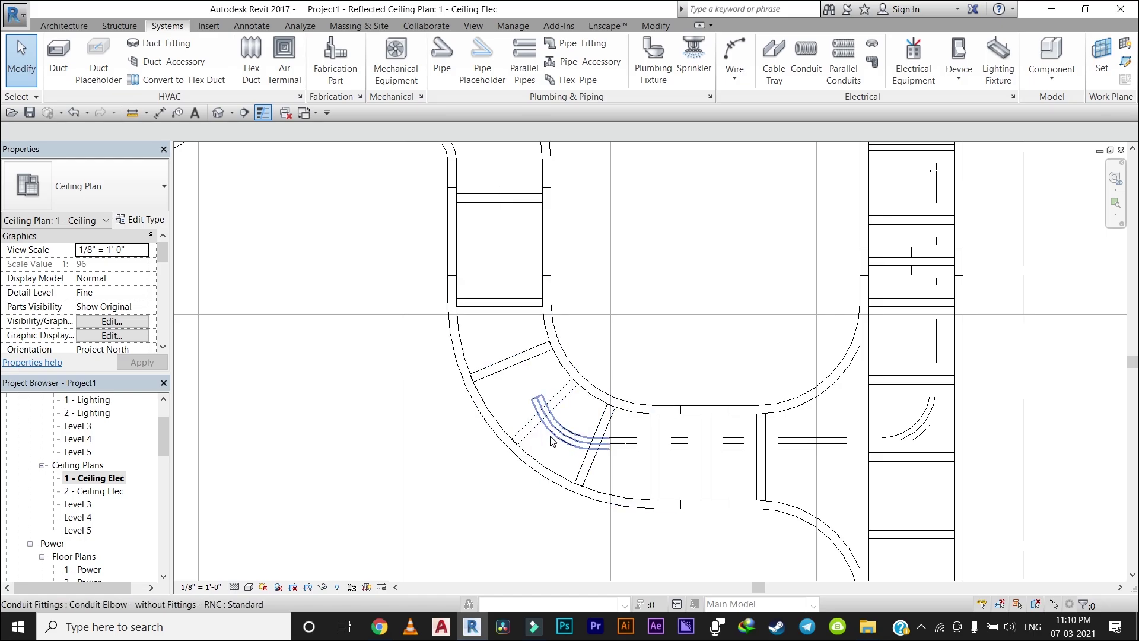
pyautogui.click(557, 436)
pyautogui.press('Delete')
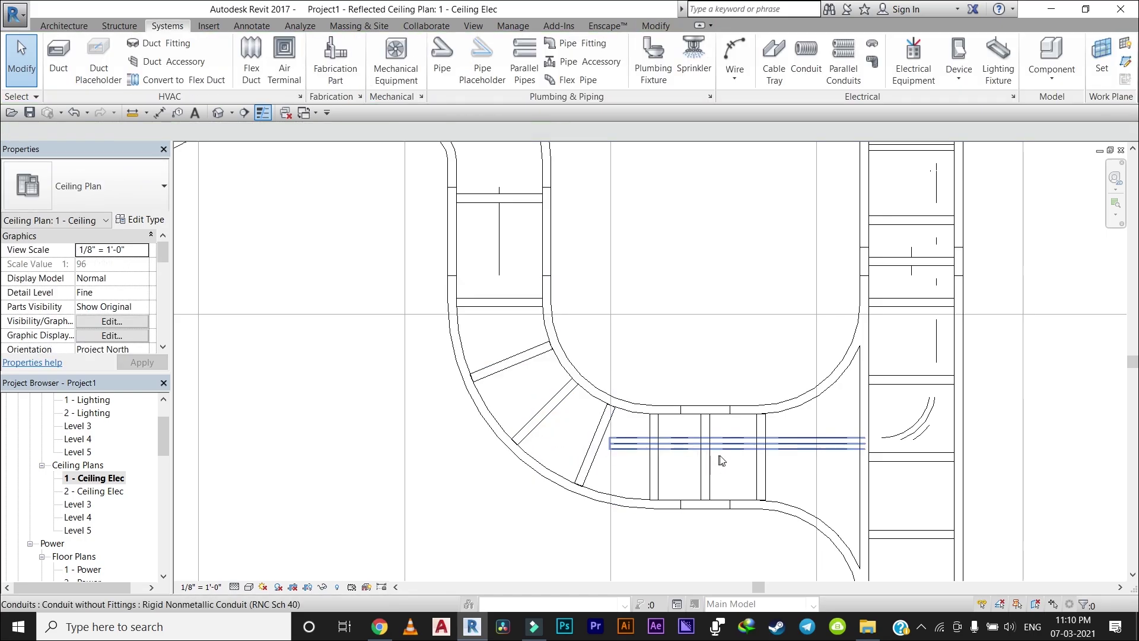
# Step: Delete the horizontal conduit plus the elbow and vertical conduit in the right tray
pyautogui.click(720, 442)
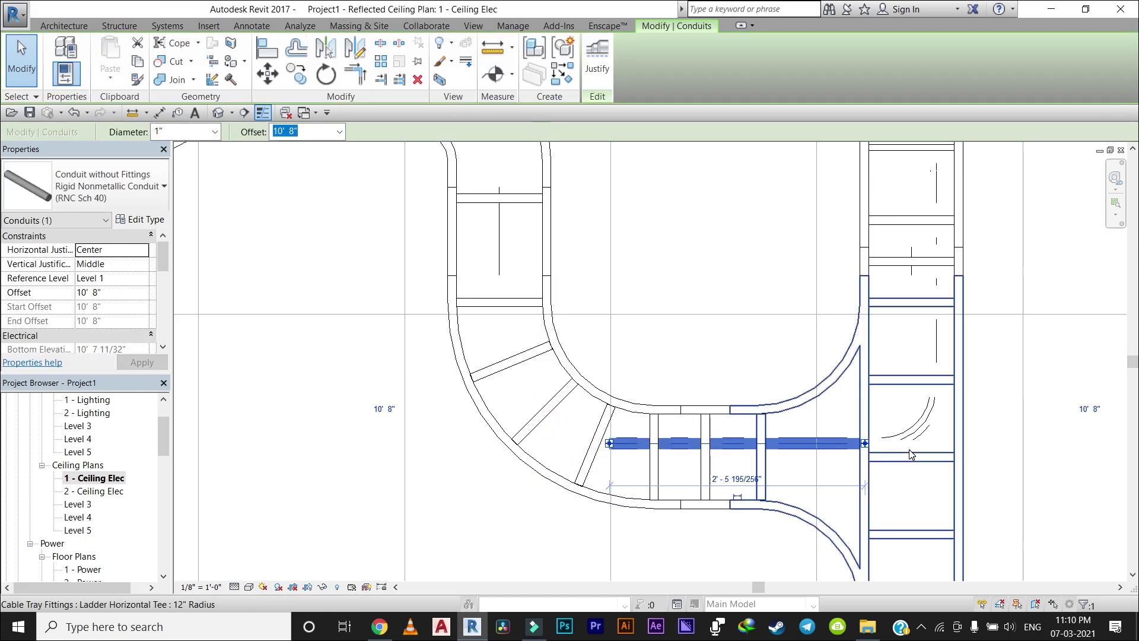
pyautogui.press('Delete')
pyautogui.click(902, 434)
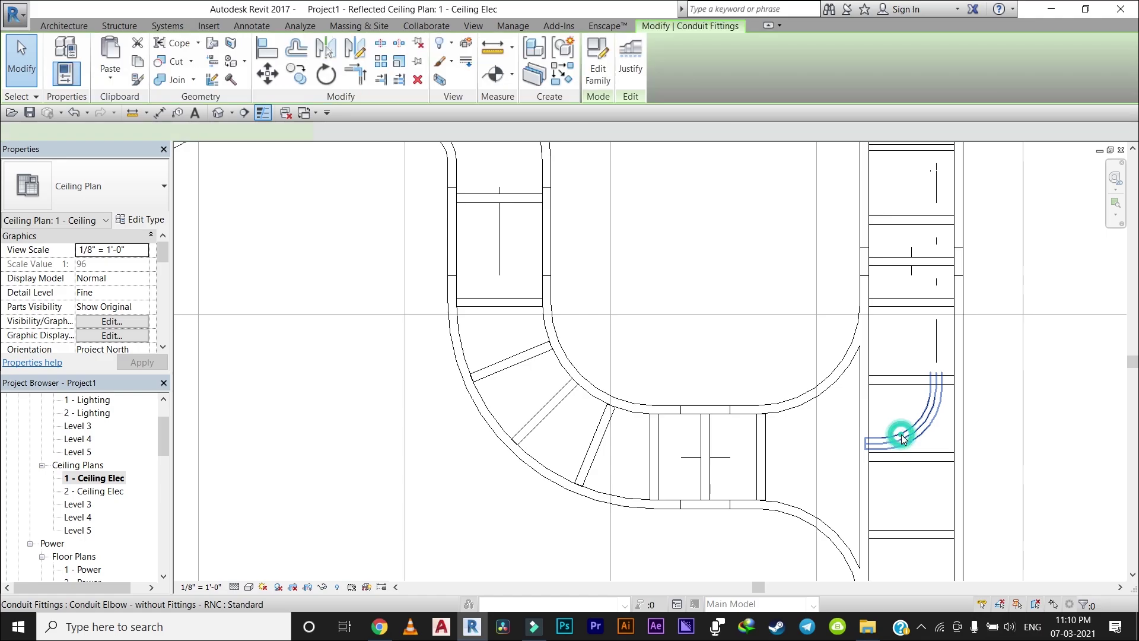
pyautogui.press('Delete')
pyautogui.click(899, 388)
pyautogui.press('Delete')
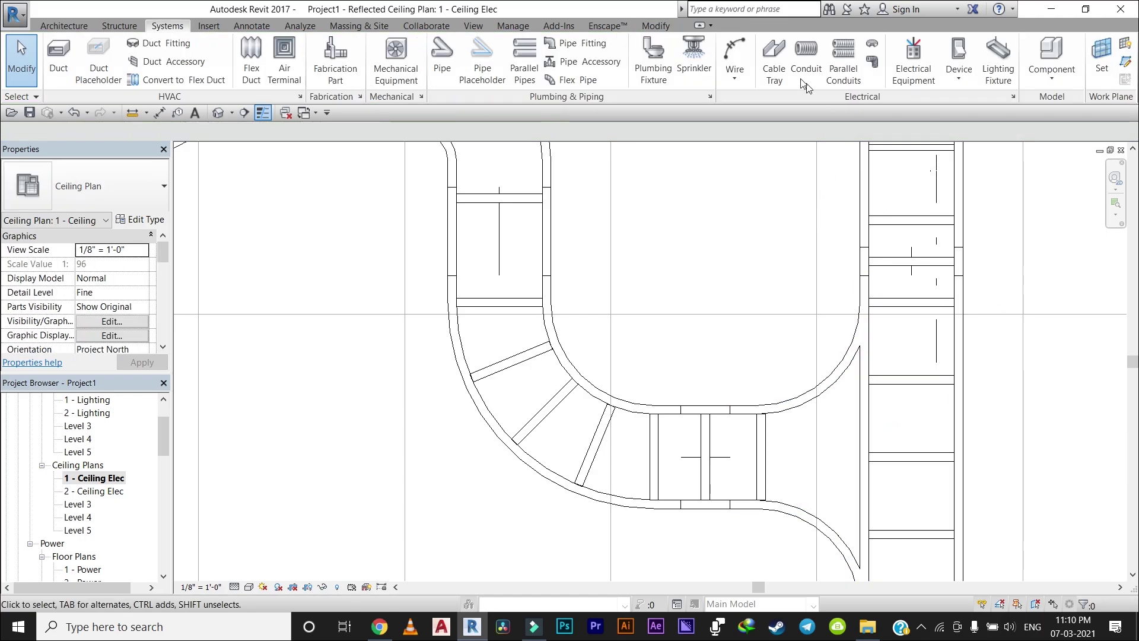
# Step: Try to run a conduit from the right tray into the curved tray, dismissing the no auto-route error
pyautogui.click(930, 380)
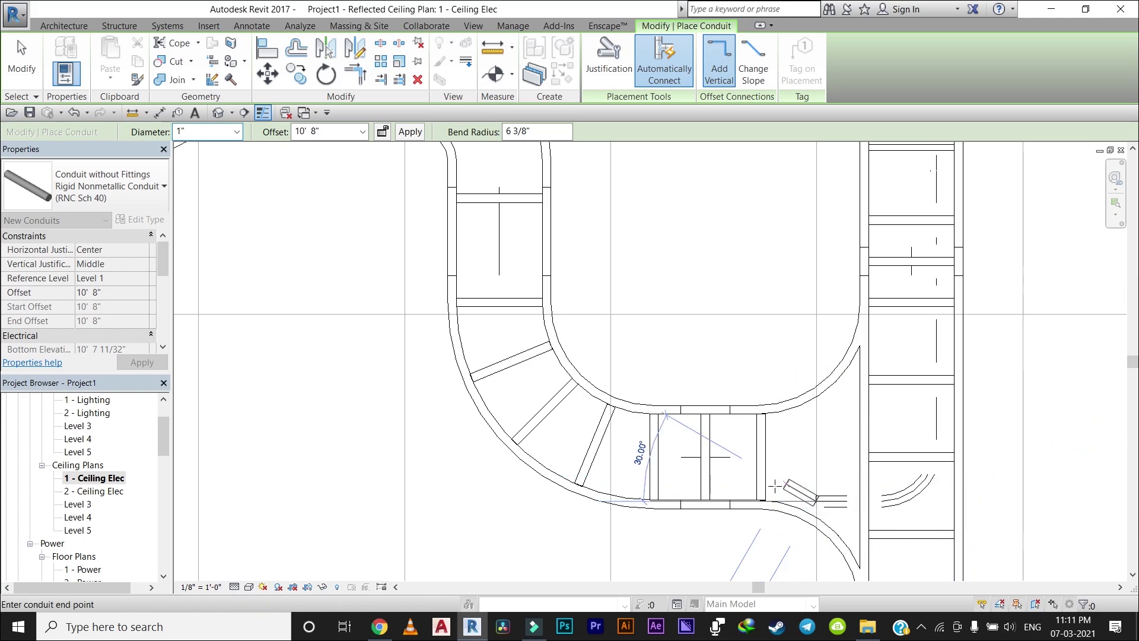
pyautogui.click(746, 487)
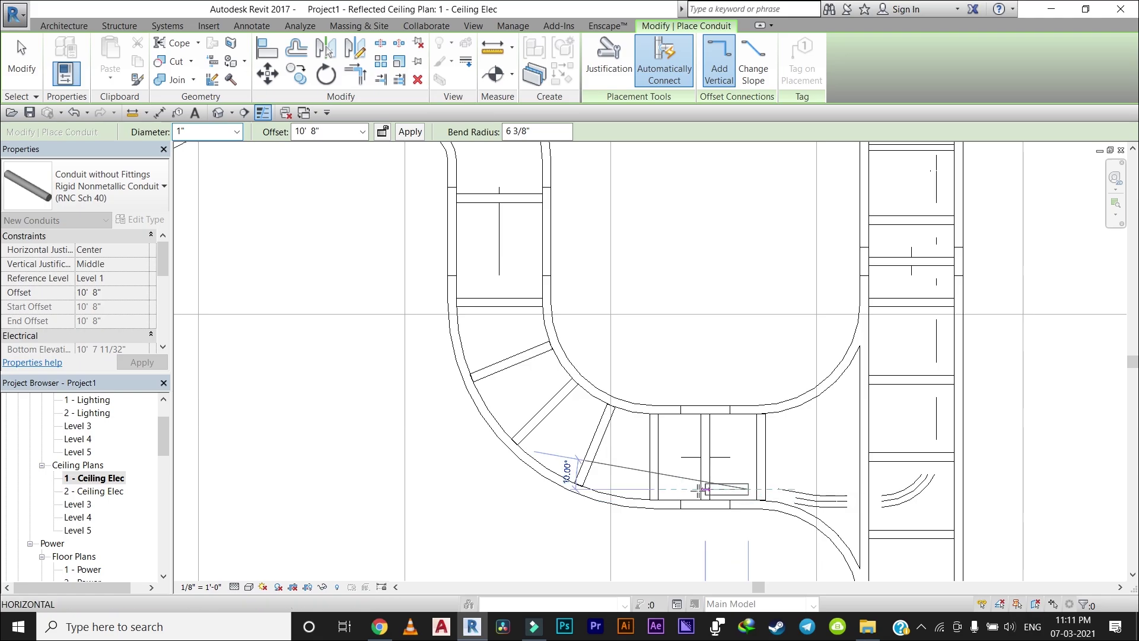
pyautogui.click(648, 489)
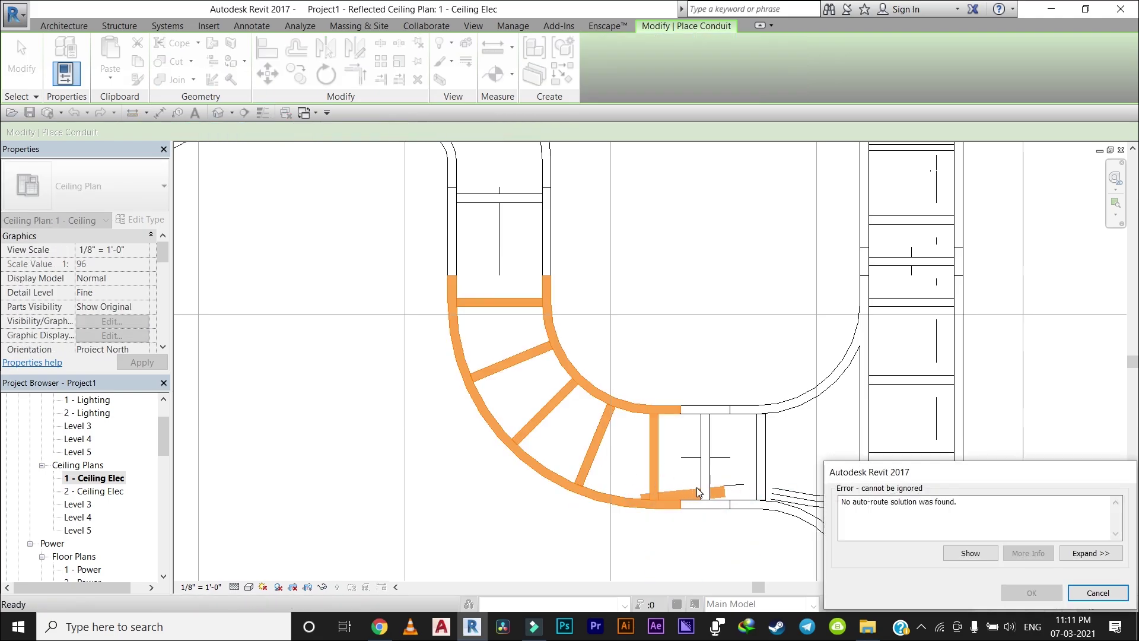
pyautogui.click(1093, 594)
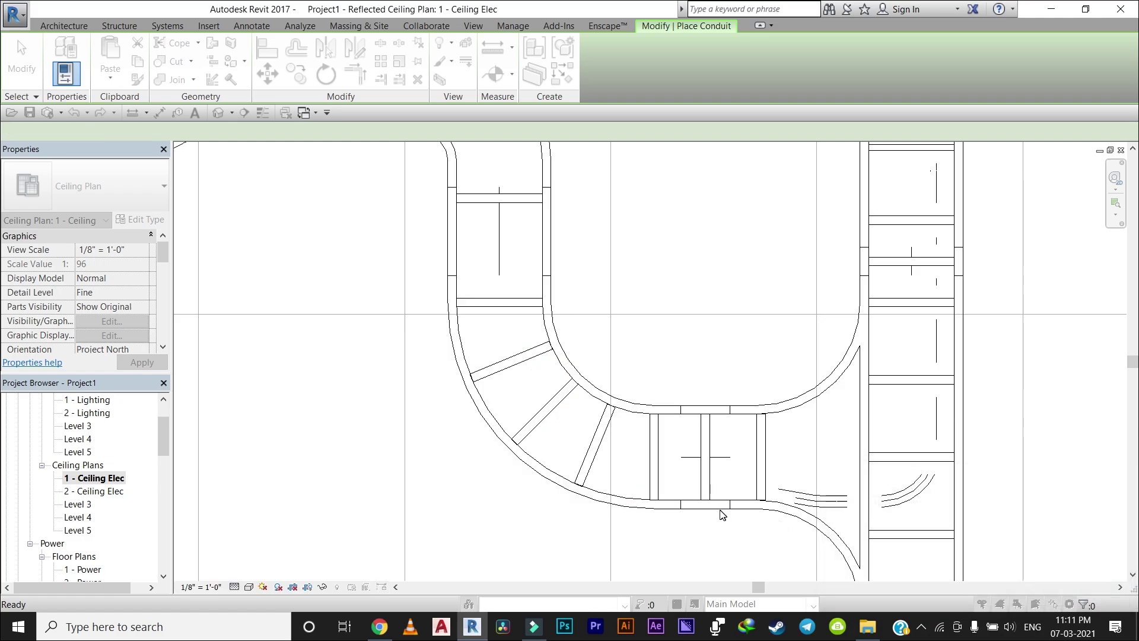
pyautogui.click(749, 488)
pyautogui.click(671, 489)
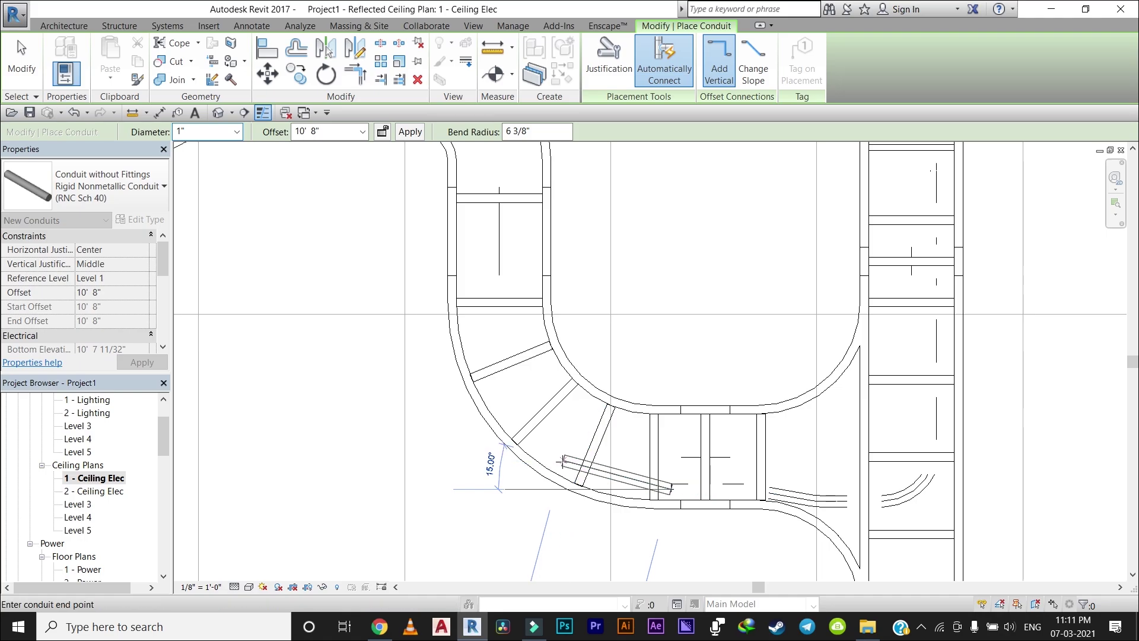
# Step: Route an angled conduit along the curved tray to the bend, then cancel it
pyautogui.moveTo(512, 404); pyautogui.dragTo(564, 474, button='middle')
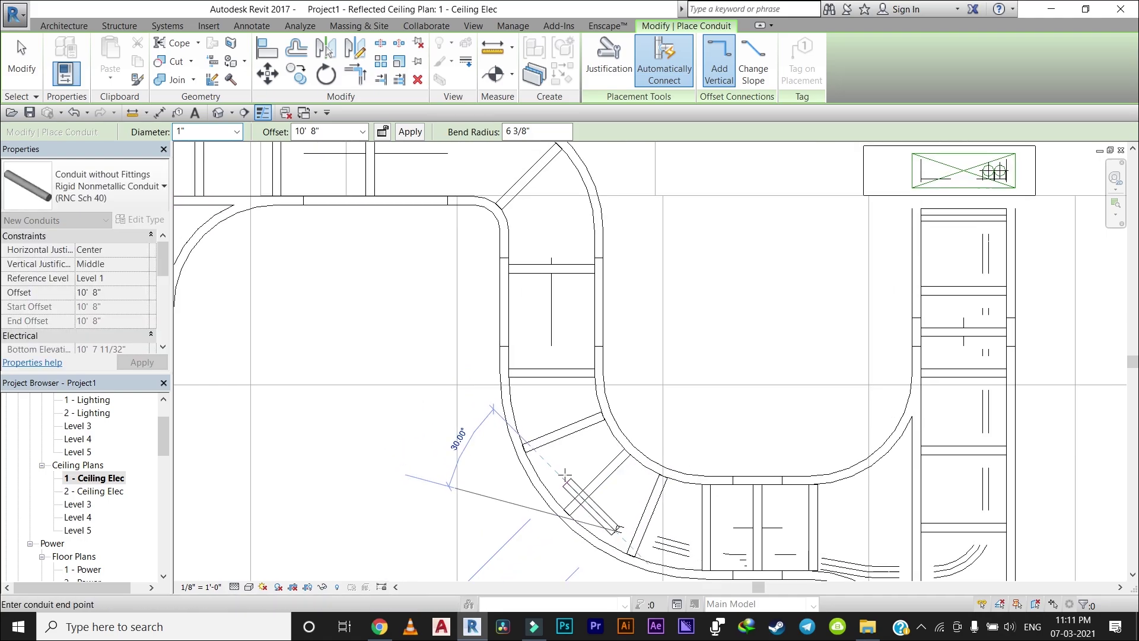
pyautogui.click(548, 466)
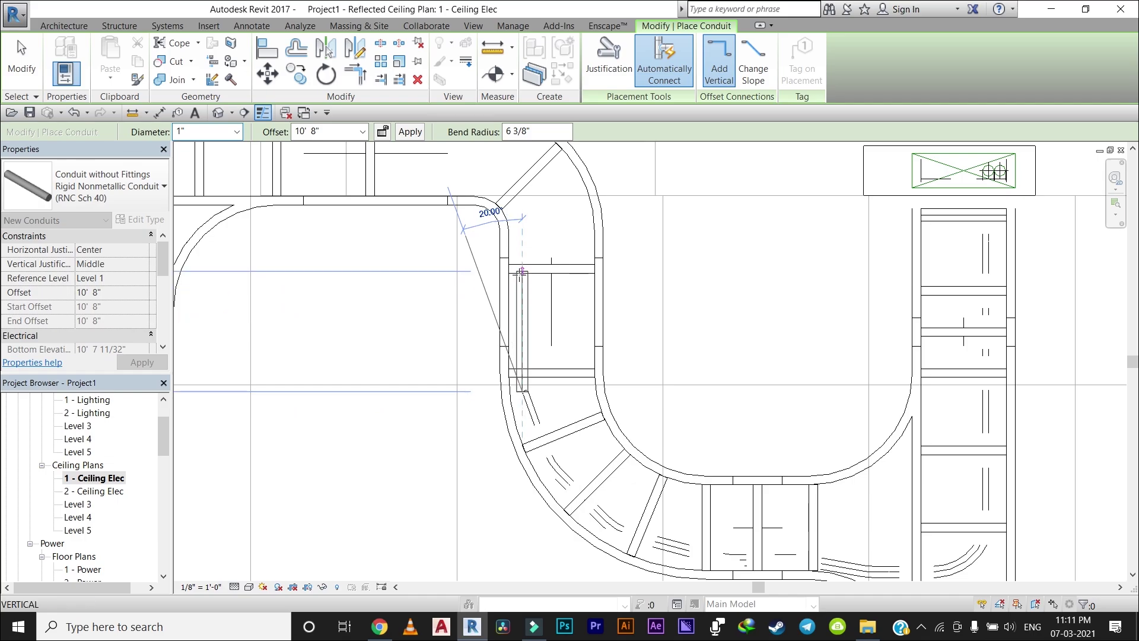
pyautogui.moveTo(521, 237)
pyautogui.mouseDown(button='middle')
pyautogui.moveTo(549, 344)
pyautogui.moveTo(568, 348)
pyautogui.mouseUp(button='middle')
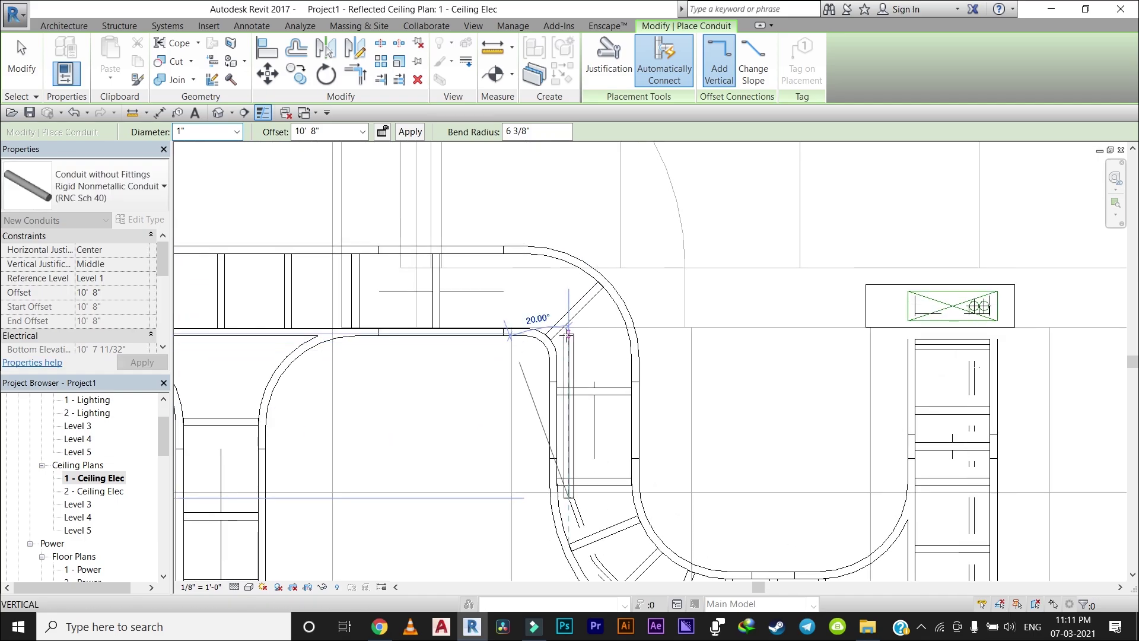
pyautogui.click(567, 336)
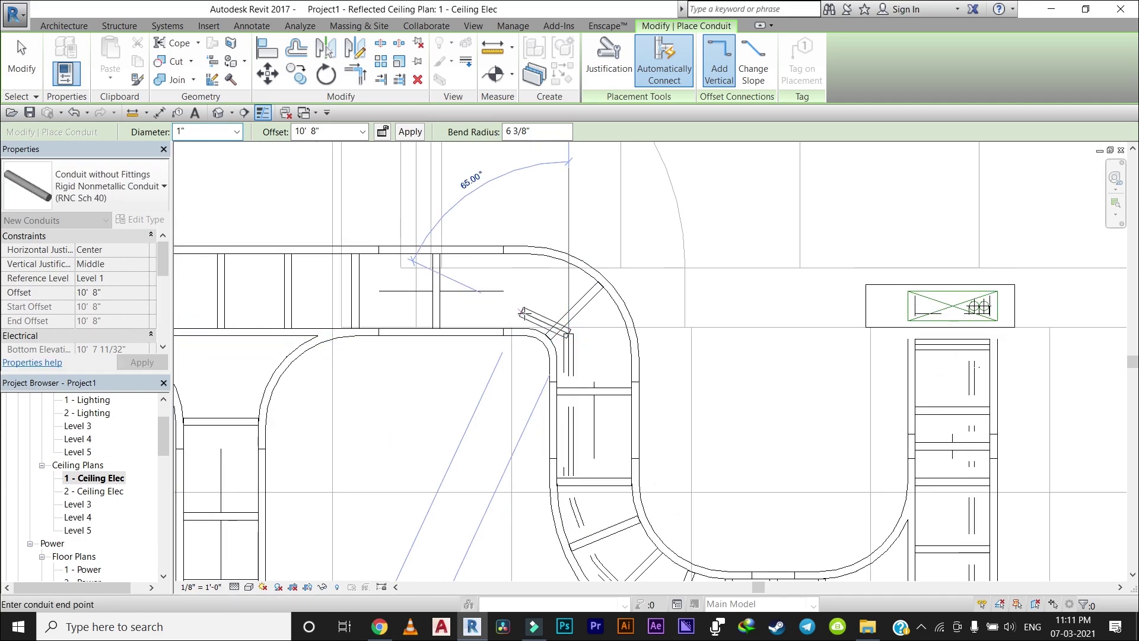
pyautogui.click(522, 312)
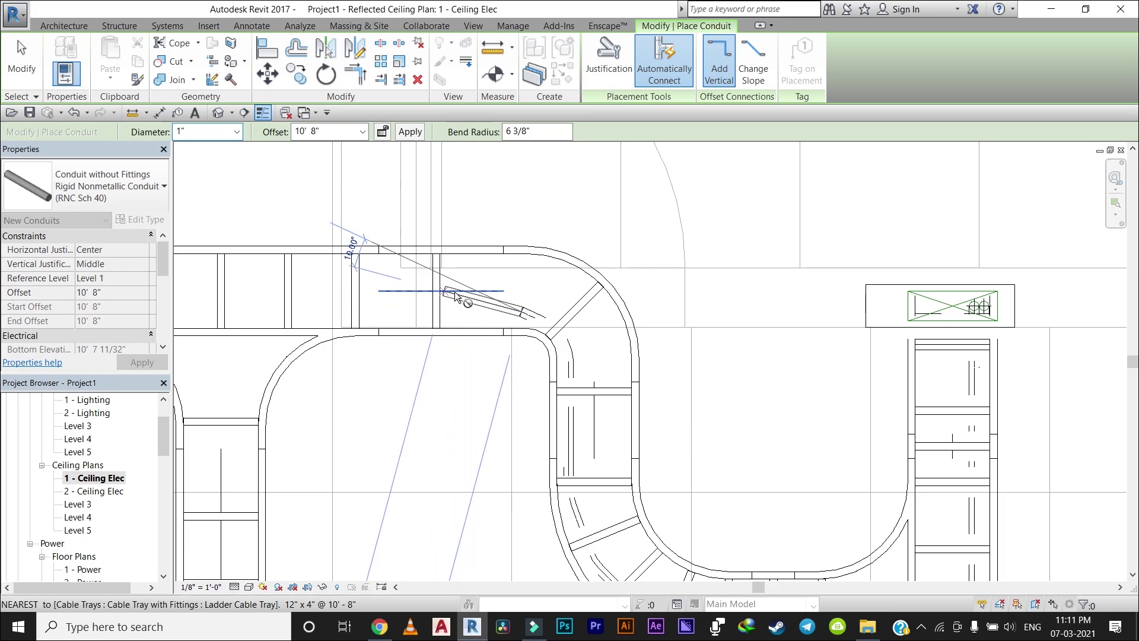
pyautogui.scroll(2, 493, 305)
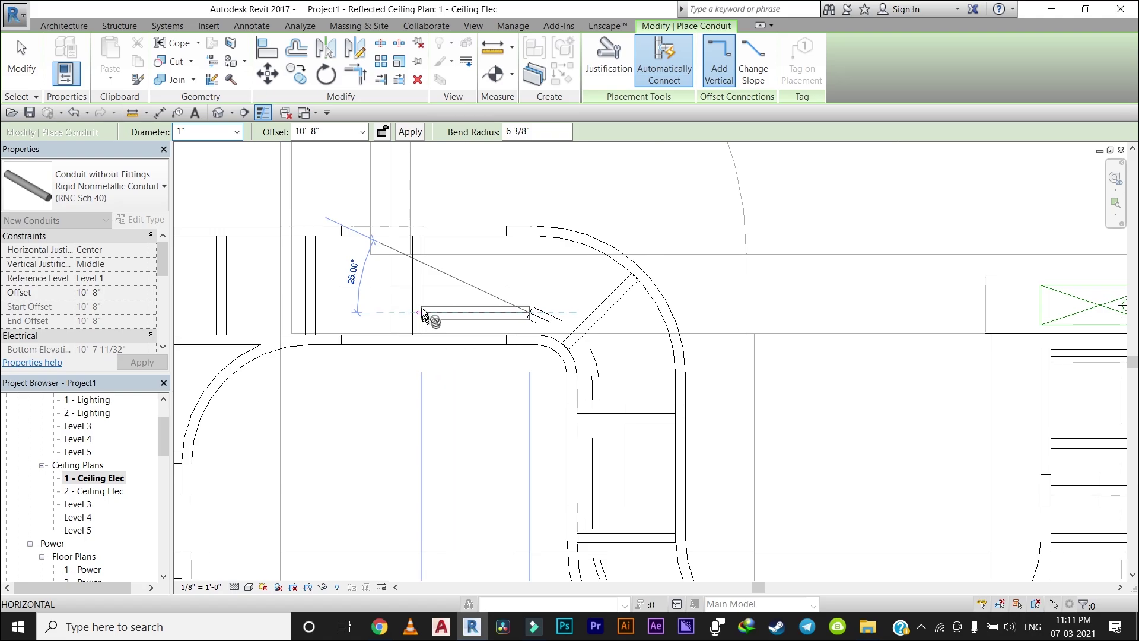
pyautogui.scroll(-2, 517, 306)
pyautogui.press('Escape')
pyautogui.press('Escape')
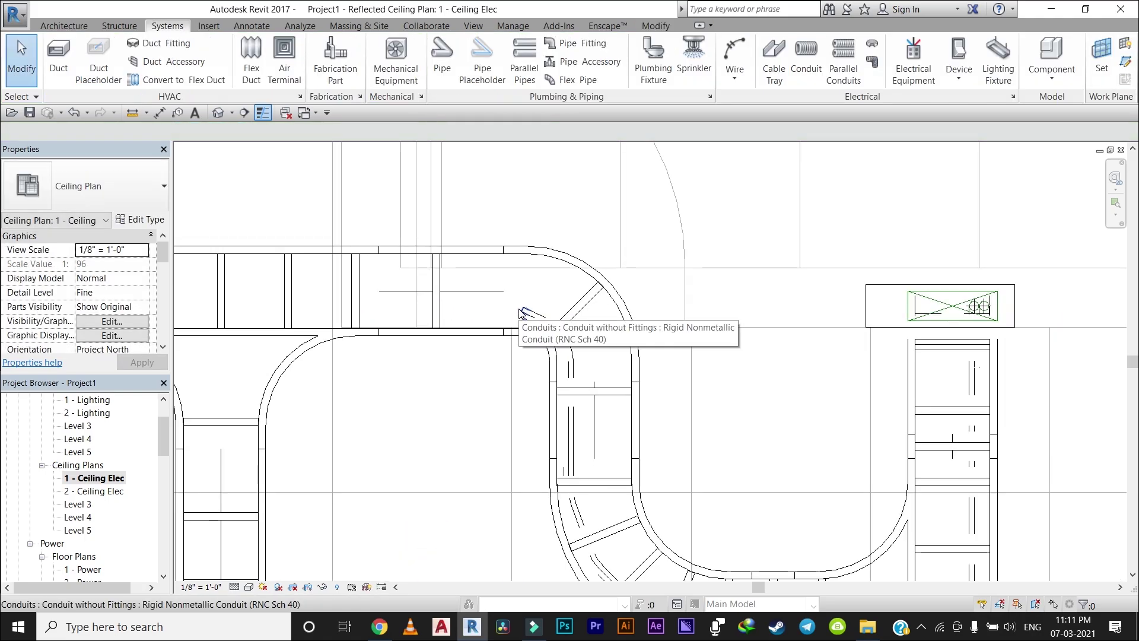
# Step: Draw a short vertical 1" conduit inside the tray just below the bend
pyautogui.press('c')
pyautogui.press('n')
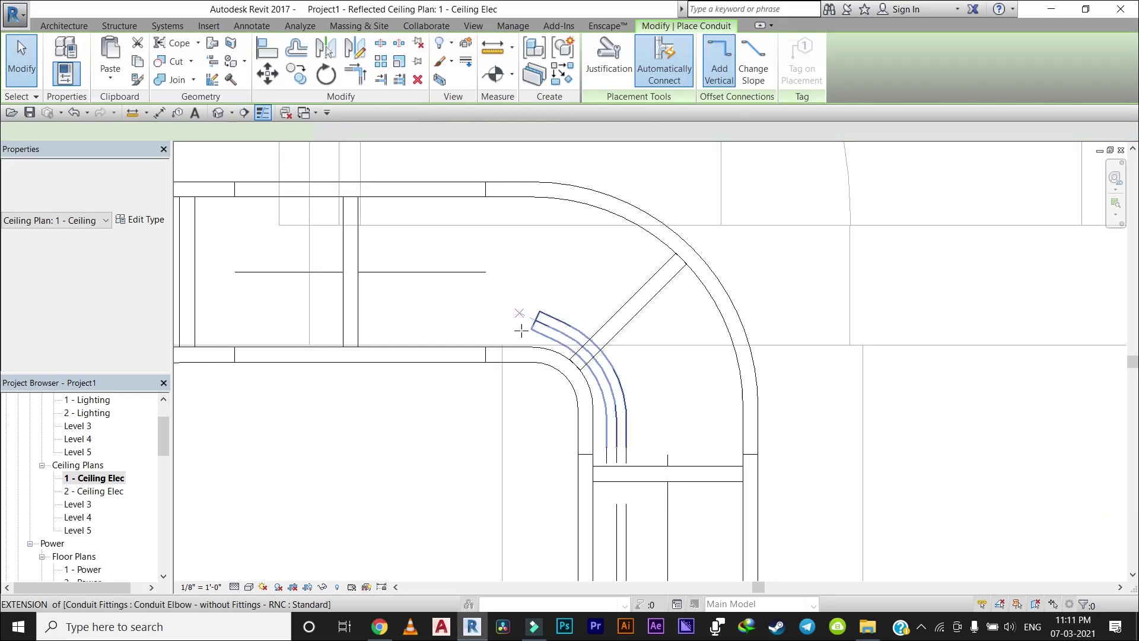
pyautogui.scroll(3, 521, 316)
pyautogui.click(599, 365)
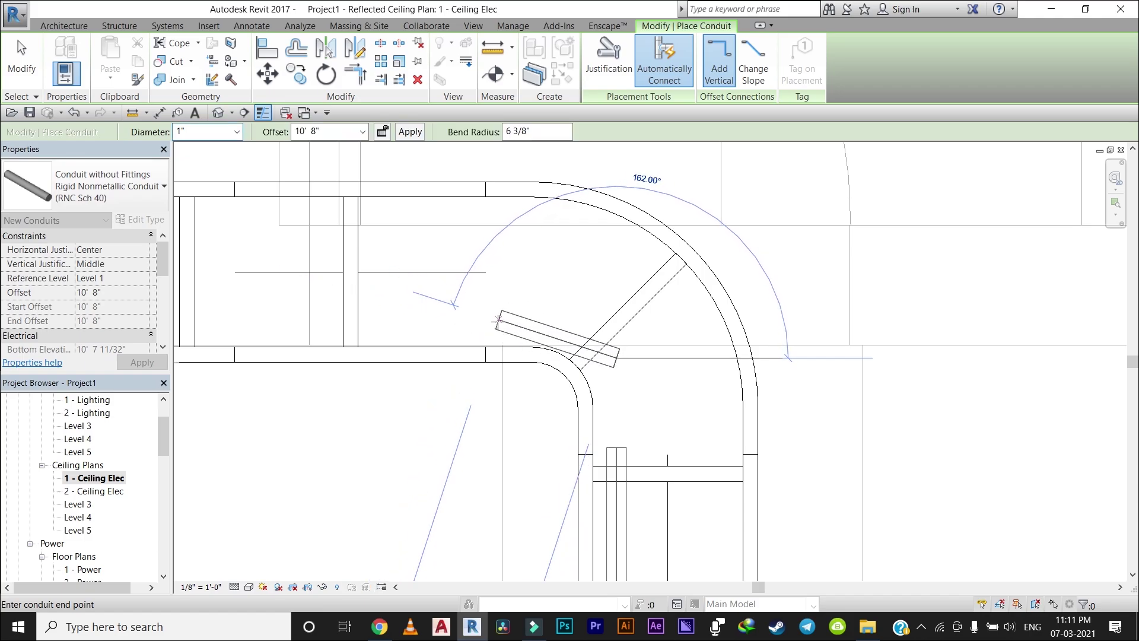
pyautogui.press('Escape')
pyautogui.press('Escape')
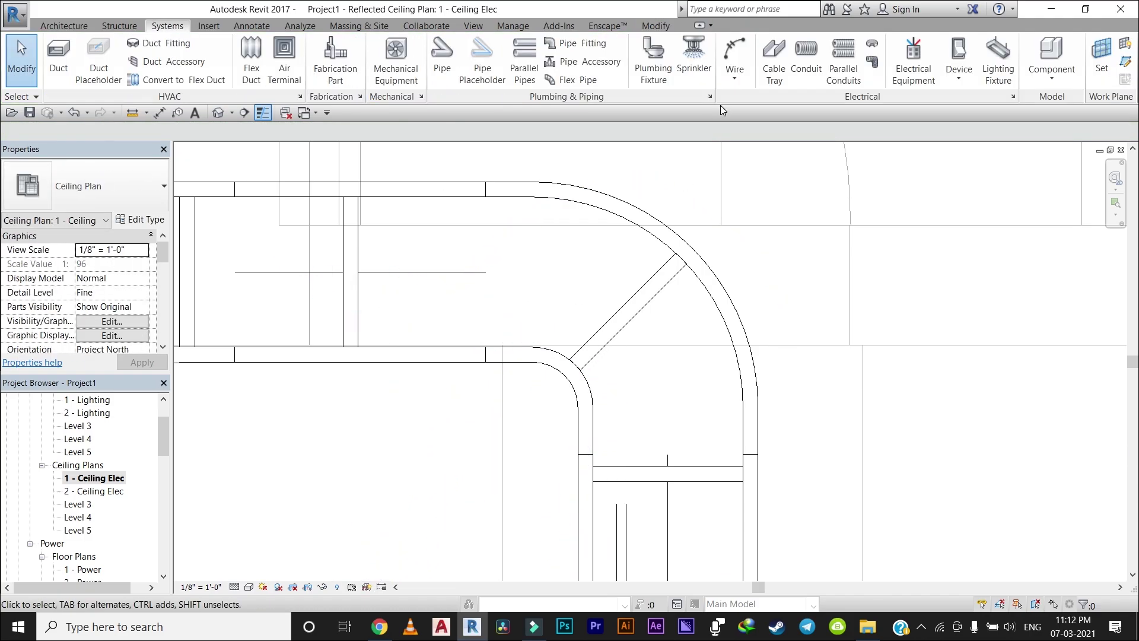
pyautogui.press('c')
pyautogui.press('n')
pyautogui.click(616, 457)
pyautogui.click(616, 349)
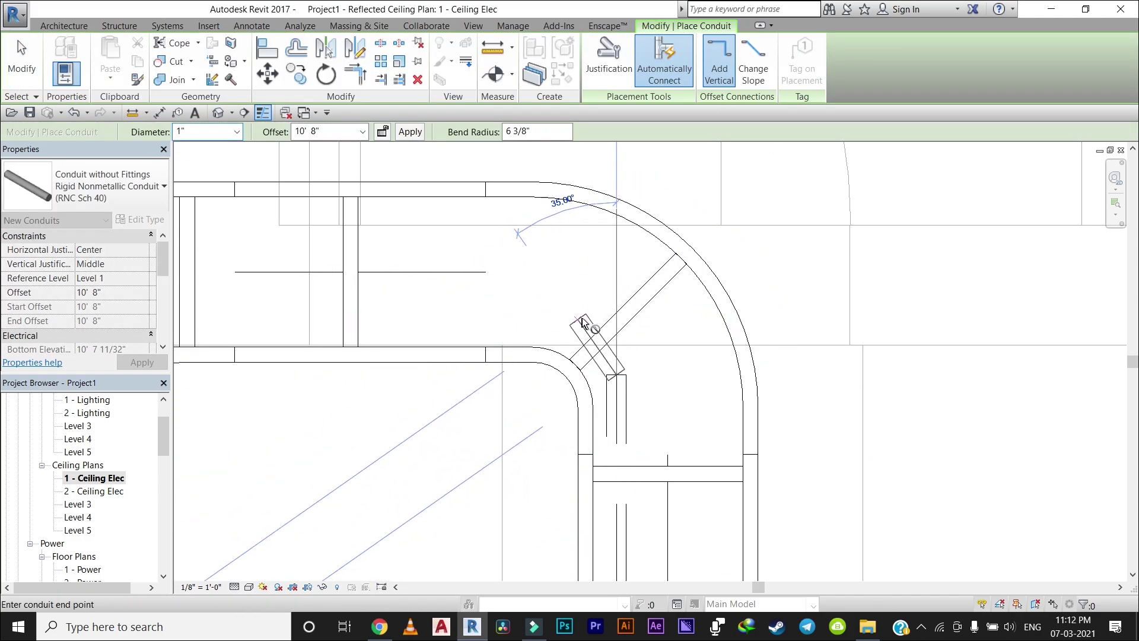
pyautogui.press('Escape')
pyautogui.press('Escape')
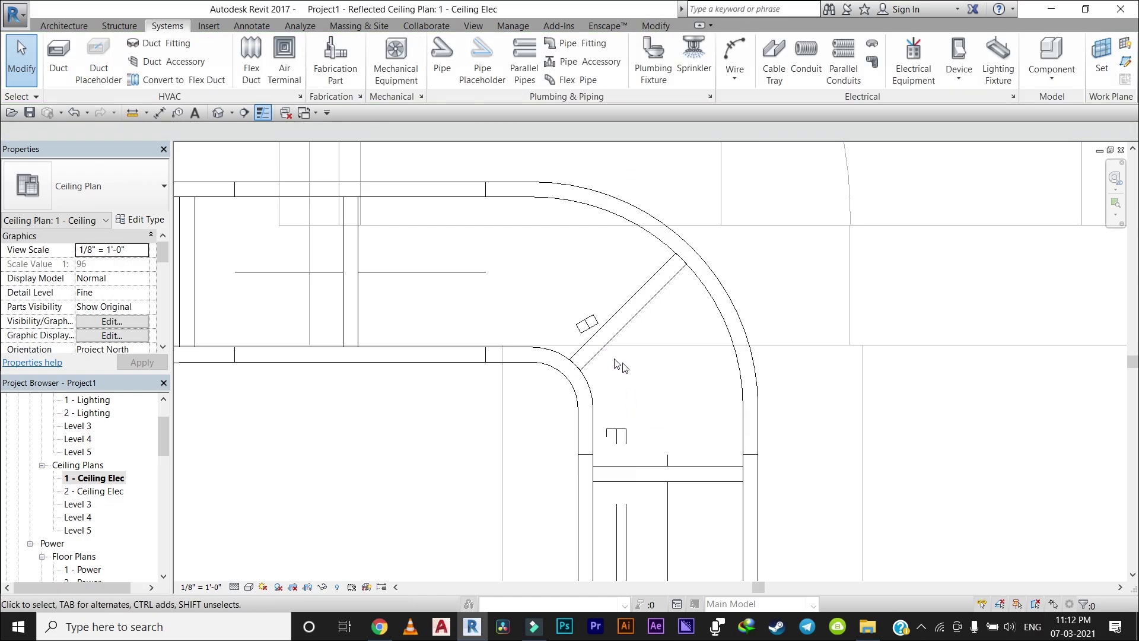
# Step: Select the new vertical conduit to check it, then reactivate the Conduit tool (CN)
pyautogui.click(617, 415)
pyautogui.press('Escape')
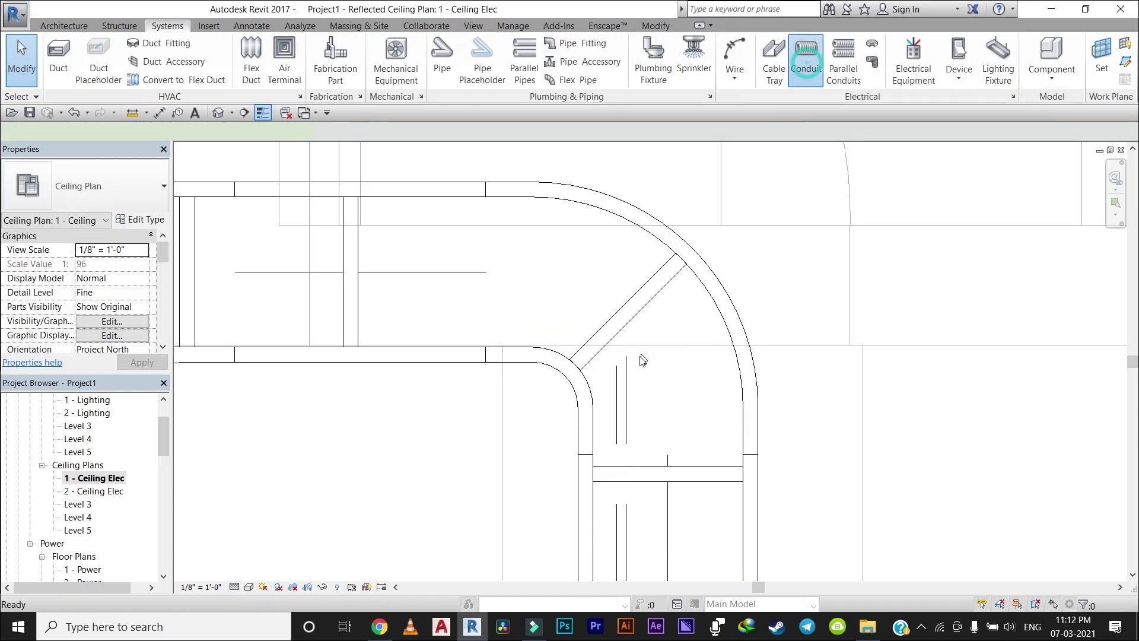
pyautogui.press('c')
pyautogui.press('n')
pyautogui.scroll(-3, 971, 343)
# Step: Start a conduit from the existing conduit along the tray, cancelling the failed attempt
pyautogui.click(758, 326)
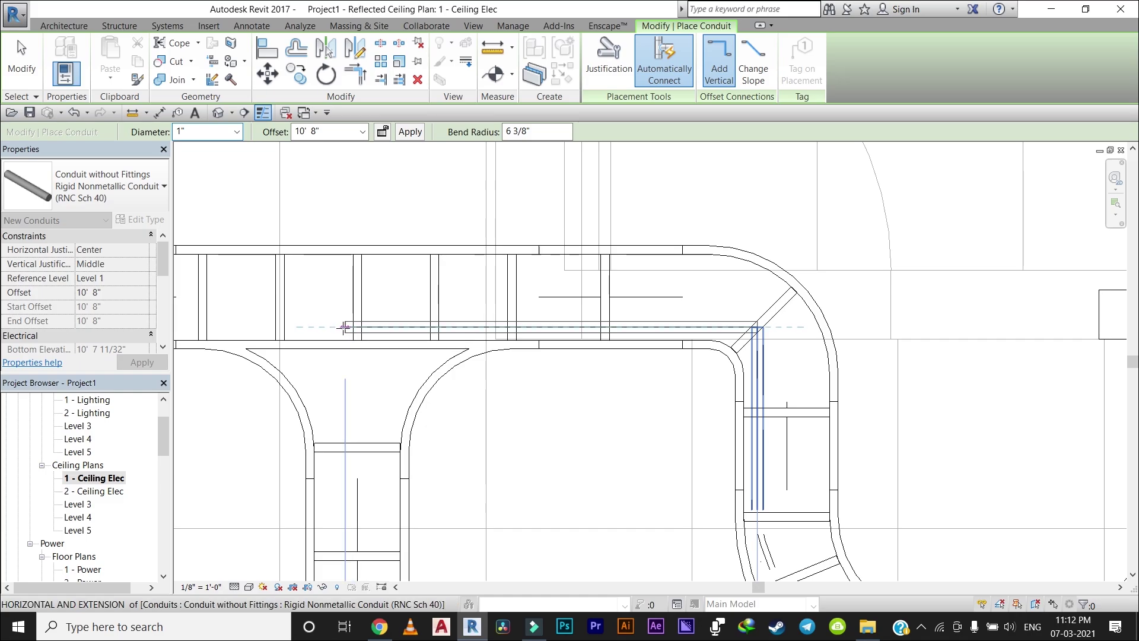
pyautogui.scroll(-3, 356, 416)
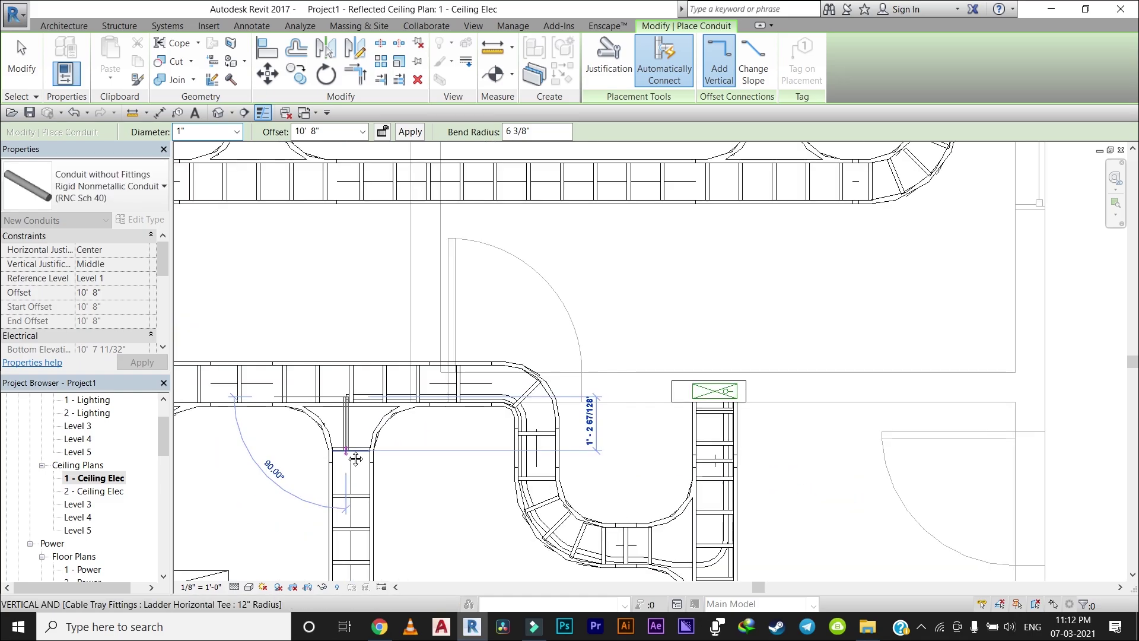
pyautogui.moveTo(363, 411)
pyautogui.mouseDown(button='middle')
pyautogui.moveTo(385, 275)
pyautogui.moveTo(409, 356)
pyautogui.mouseUp(button='middle')
pyautogui.scroll(1, 409, 356)
pyautogui.scroll(1, 418, 415)
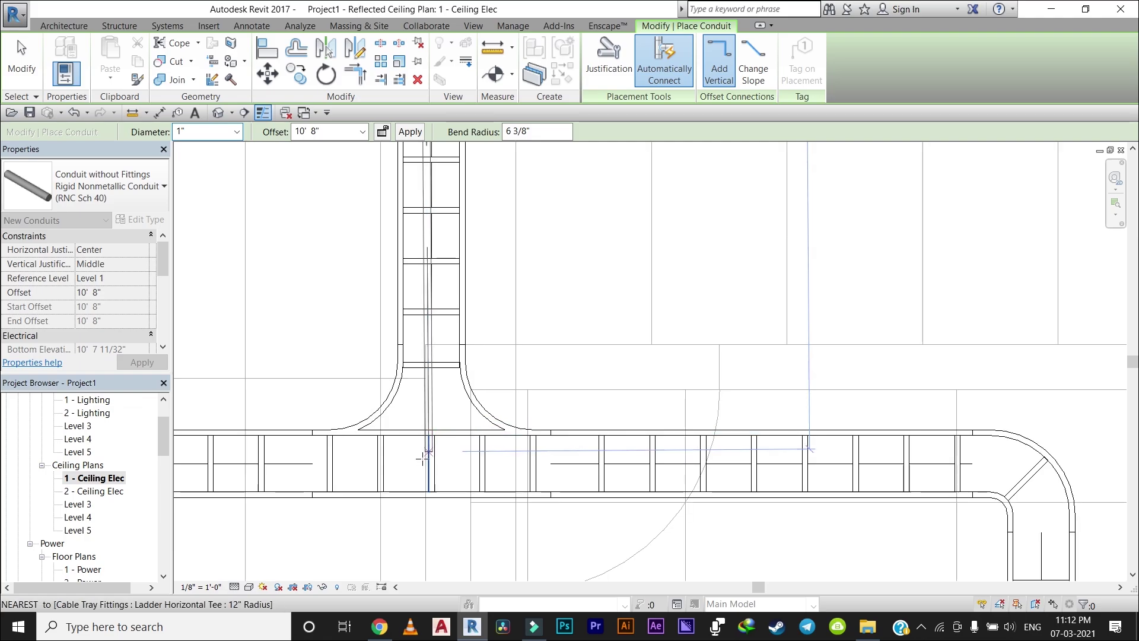
pyautogui.scroll(1, 426, 462)
pyautogui.scroll(1, 424, 462)
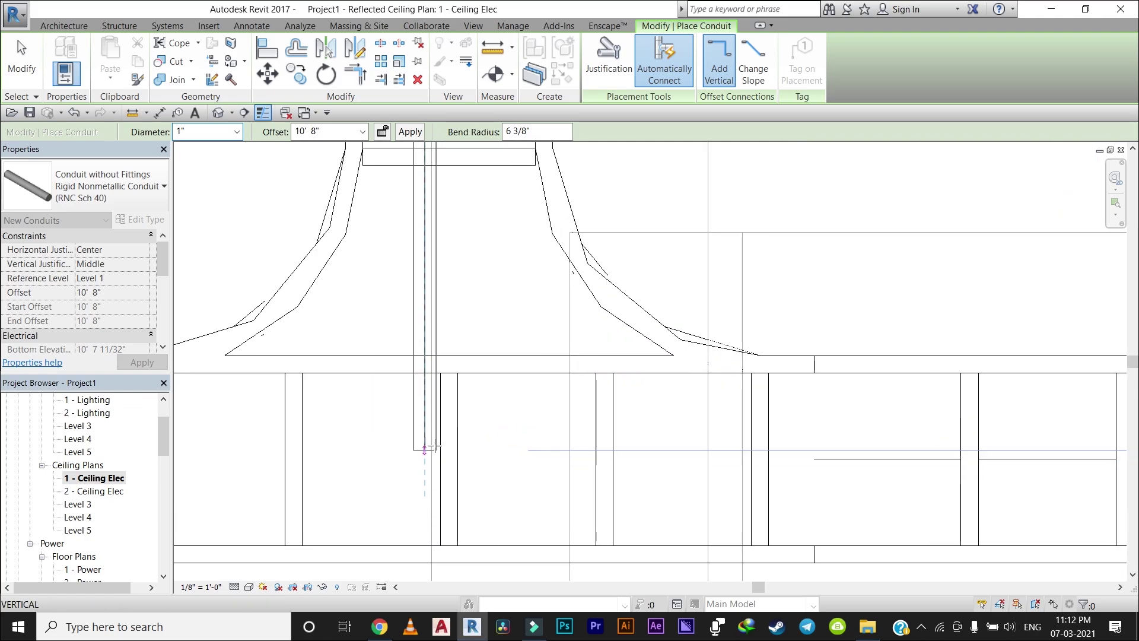
pyautogui.scroll(-3, 433, 446)
pyautogui.click(473, 366)
pyautogui.press('Escape')
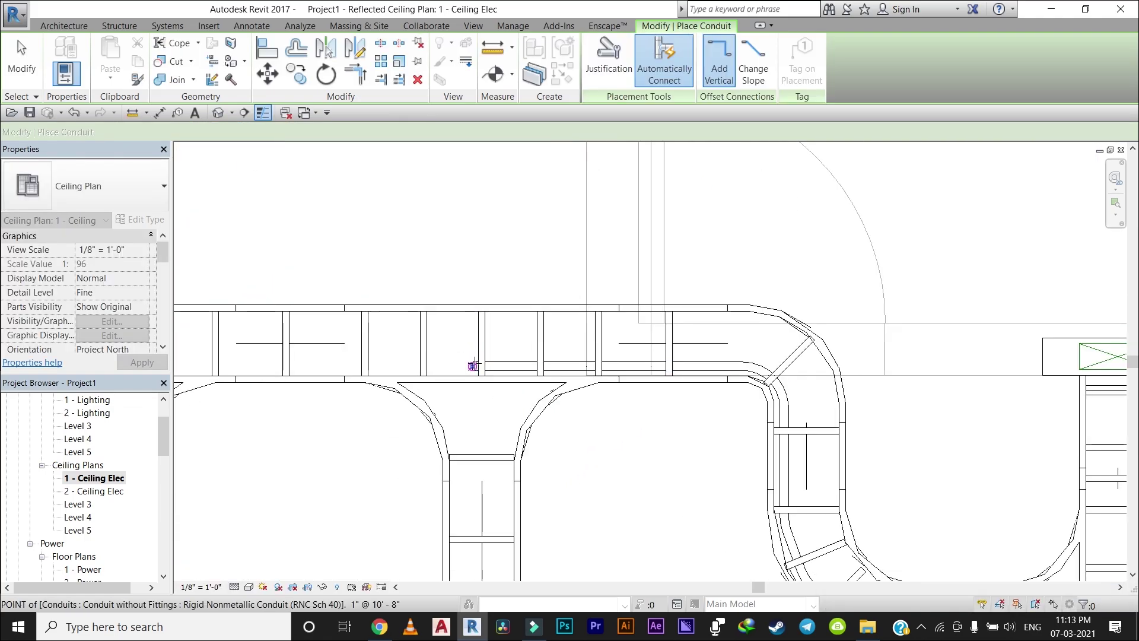
# Step: Start a conduit along the horizontal tray, then inspect the elbow and run at the tee
pyautogui.click(473, 366)
pyautogui.scroll(-2, 470, 470)
pyautogui.scroll(2, 633, 322)
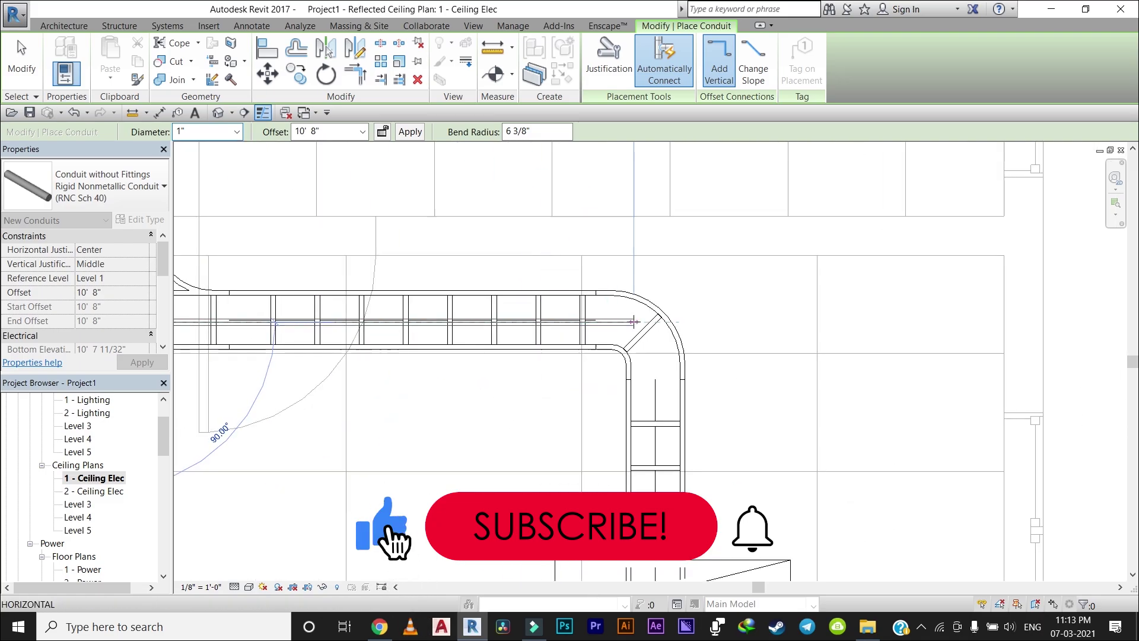
pyautogui.scroll(-2, 633, 322)
pyautogui.press('Escape')
pyautogui.click(452, 470)
pyautogui.scroll(2, 556, 462)
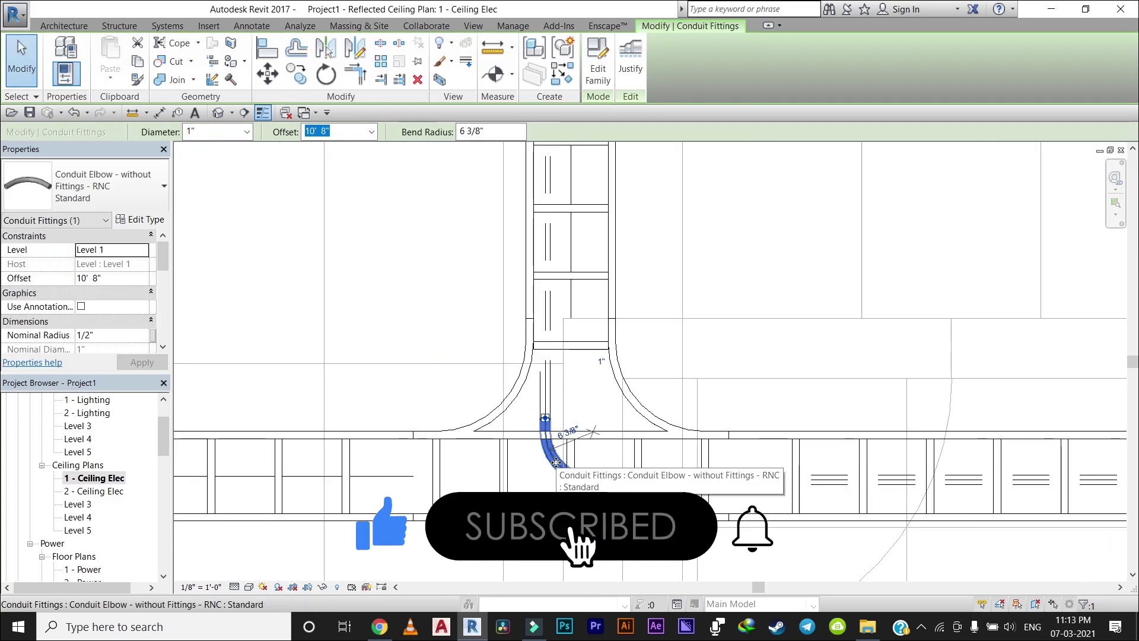
pyautogui.press('Escape')
pyautogui.click(581, 476)
pyautogui.press('Escape')
pyautogui.scroll(-2, 539, 308)
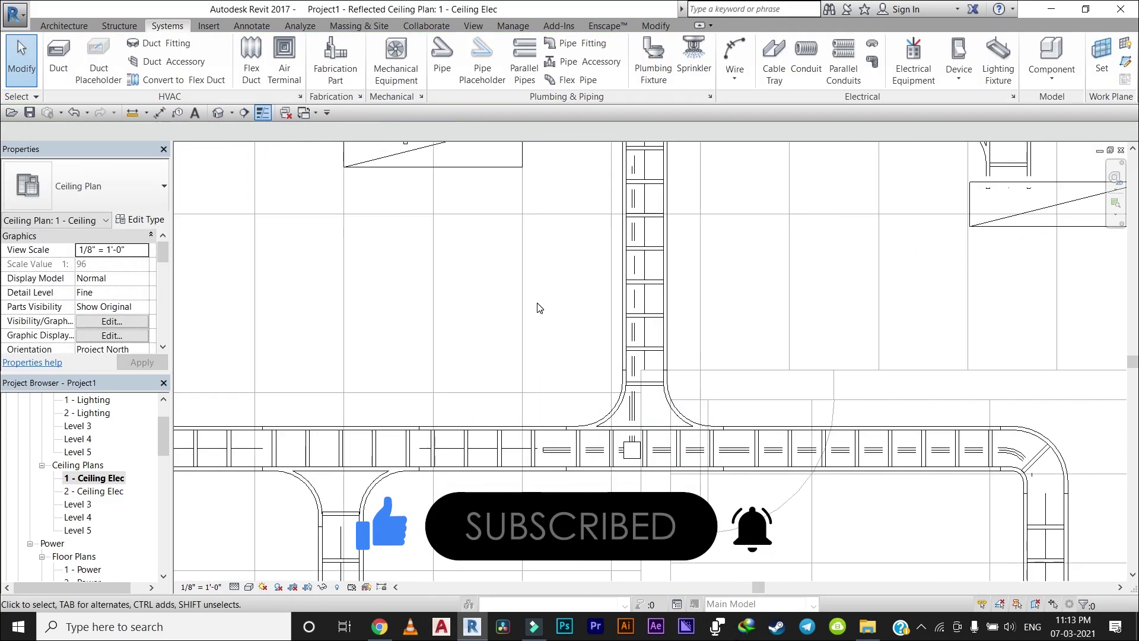
pyautogui.scroll(2, 539, 308)
# Step: Draw a 1" conduit run along the horizontal ladder cable tray
pyautogui.click(806, 60)
pyautogui.click(776, 352)
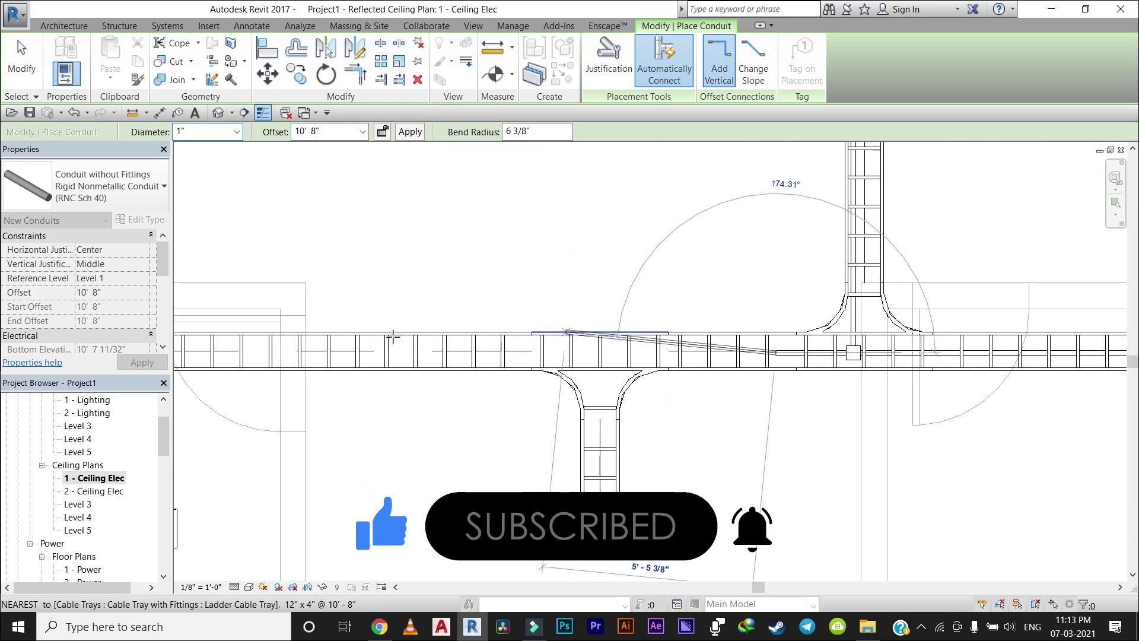
pyautogui.scroll(2, 393, 336)
pyautogui.press('Escape')
pyautogui.scroll(2, 371, 374)
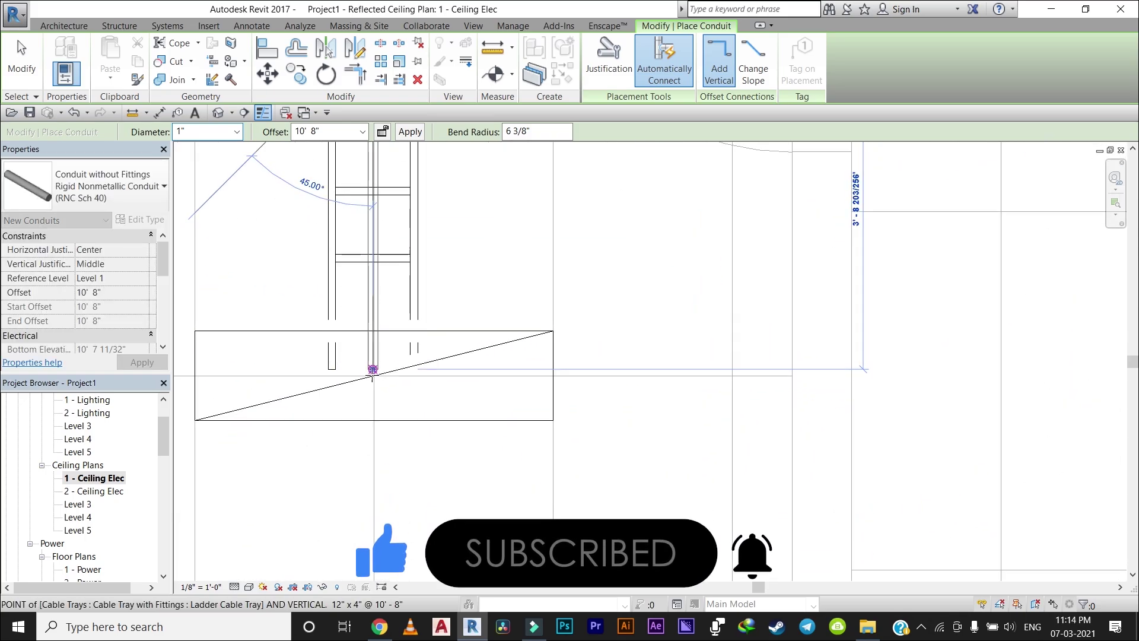
pyautogui.press('Escape')
pyautogui.scroll(-3, 567, 347)
pyautogui.scroll(2, 553, 301)
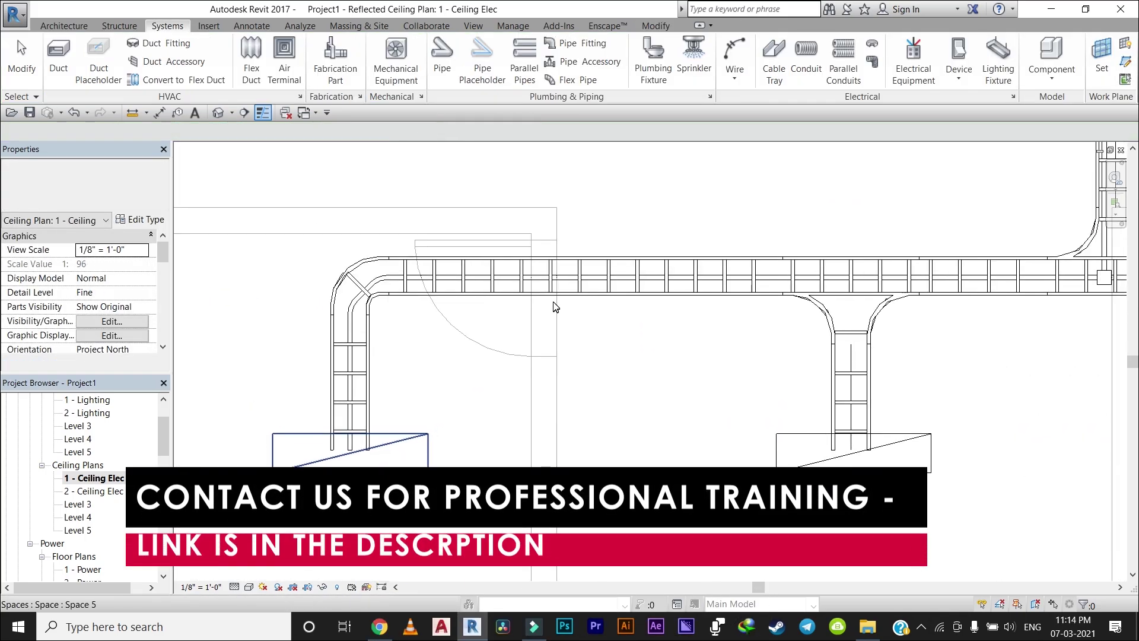
pyautogui.scroll(2, 534, 255)
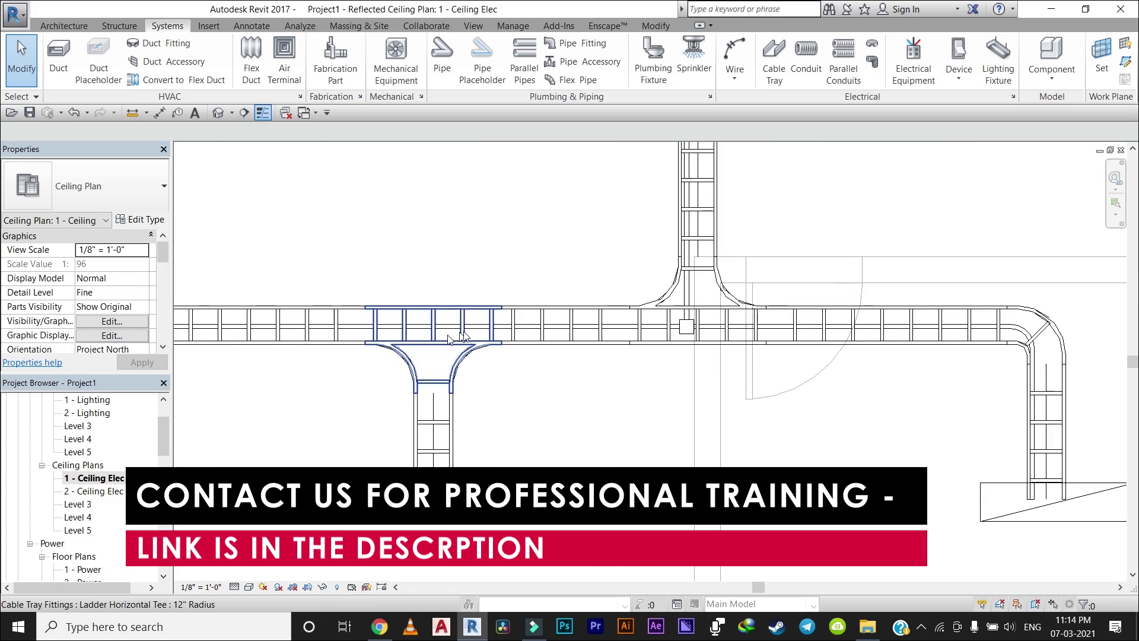
pyautogui.scroll(2, 531, 248)
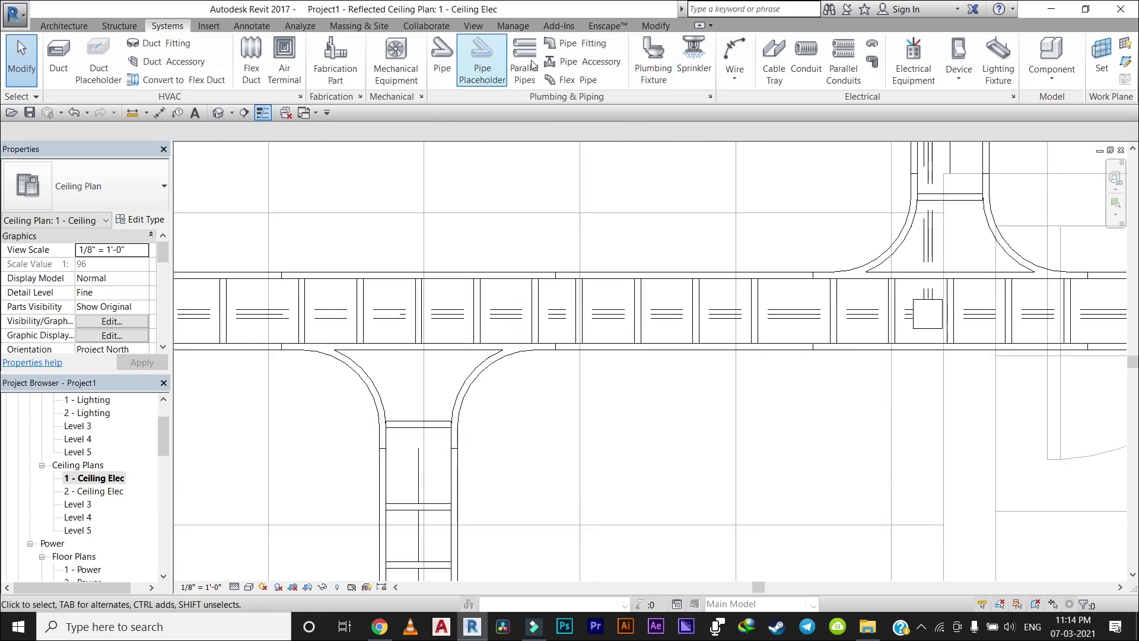
# Step: Route a 1" conduit from the tray tee down the branch toward the fixture
pyautogui.click(797, 52)
pyautogui.scroll(2, 414, 318)
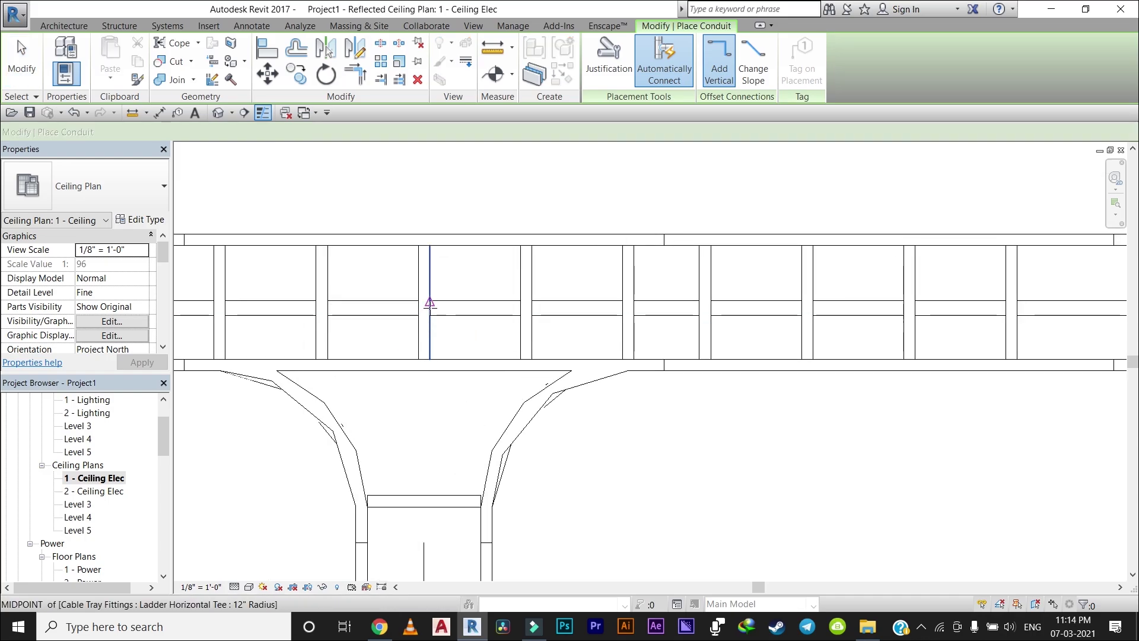
pyautogui.click(438, 307)
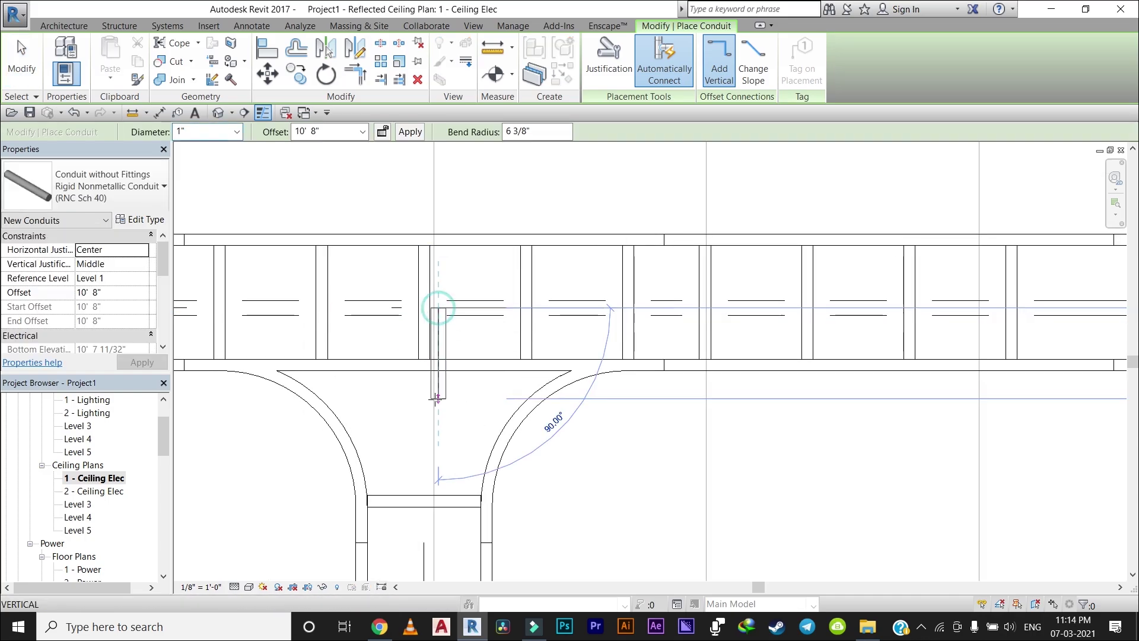
pyautogui.moveTo(437, 307); pyautogui.dragTo(439, 250, button='middle')
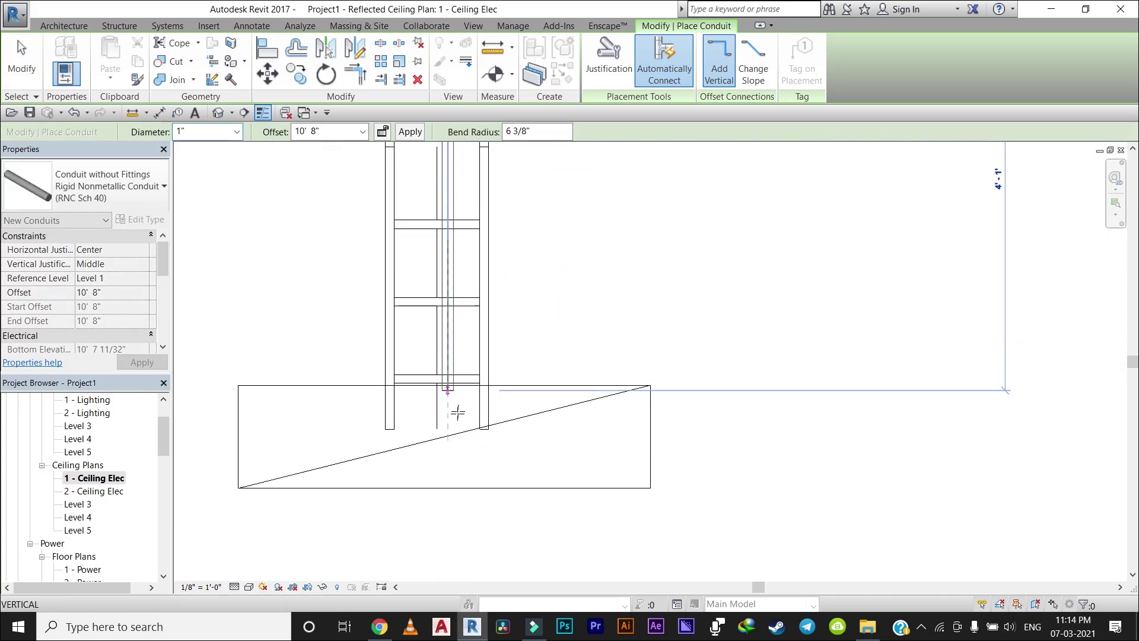
pyautogui.scroll(-2, 592, 305)
pyautogui.moveTo(592, 305); pyautogui.dragTo(497, 492, button='middle')
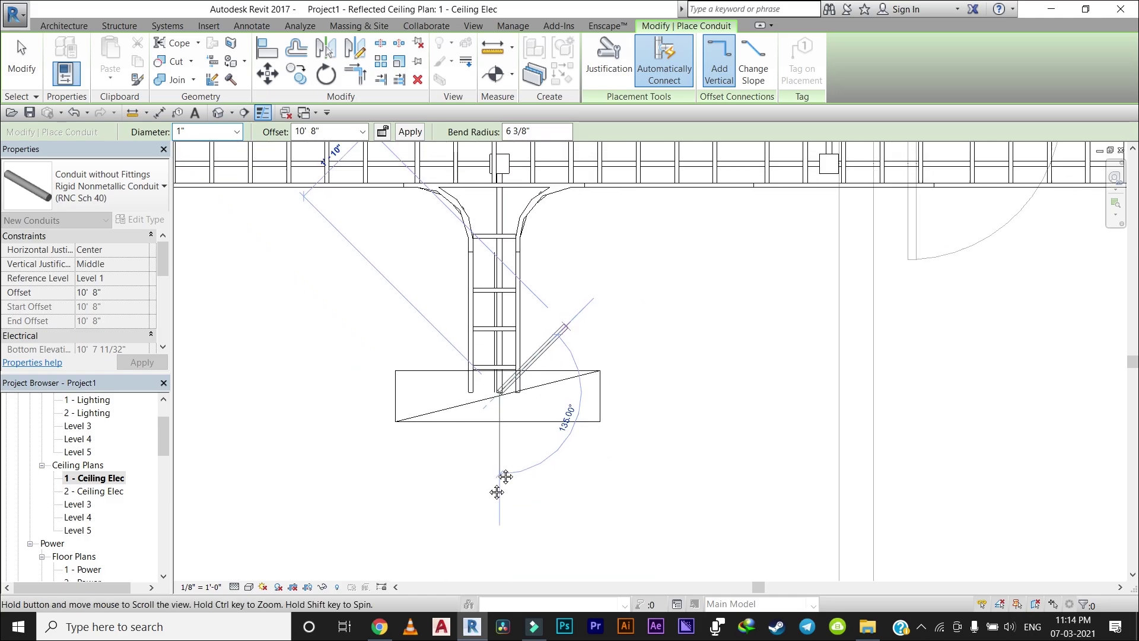
pyautogui.scroll(3, 496, 491)
pyautogui.press('Escape')
pyautogui.press('Escape')
pyautogui.scroll(-4, 557, 265)
pyautogui.scroll(1, 485, 292)
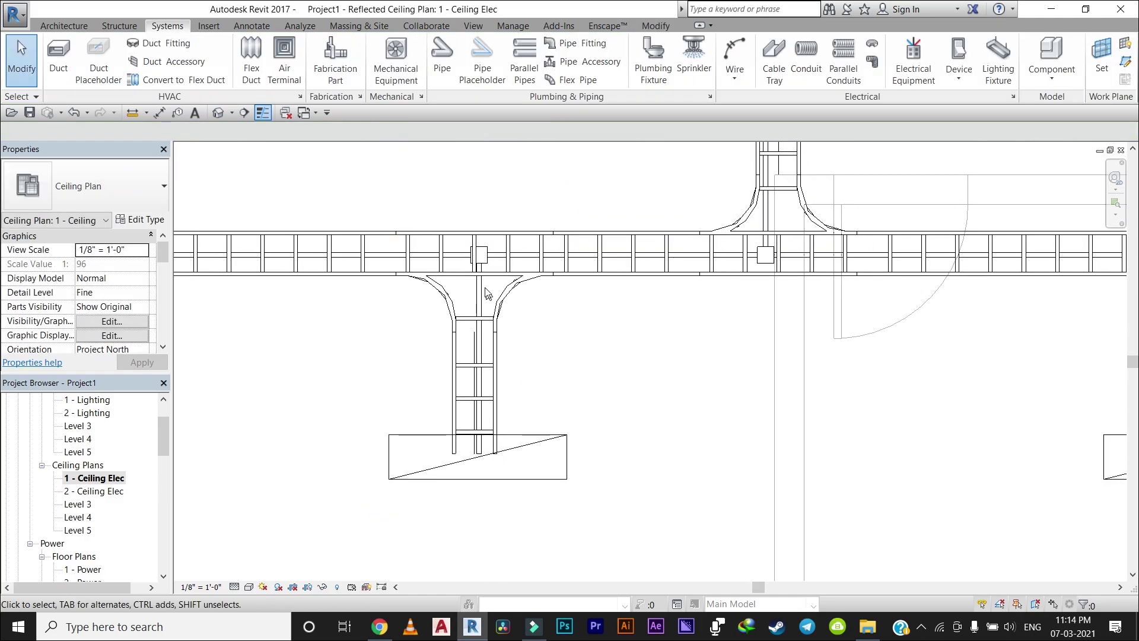
pyautogui.scroll(2, 485, 293)
pyautogui.scroll(1, 499, 274)
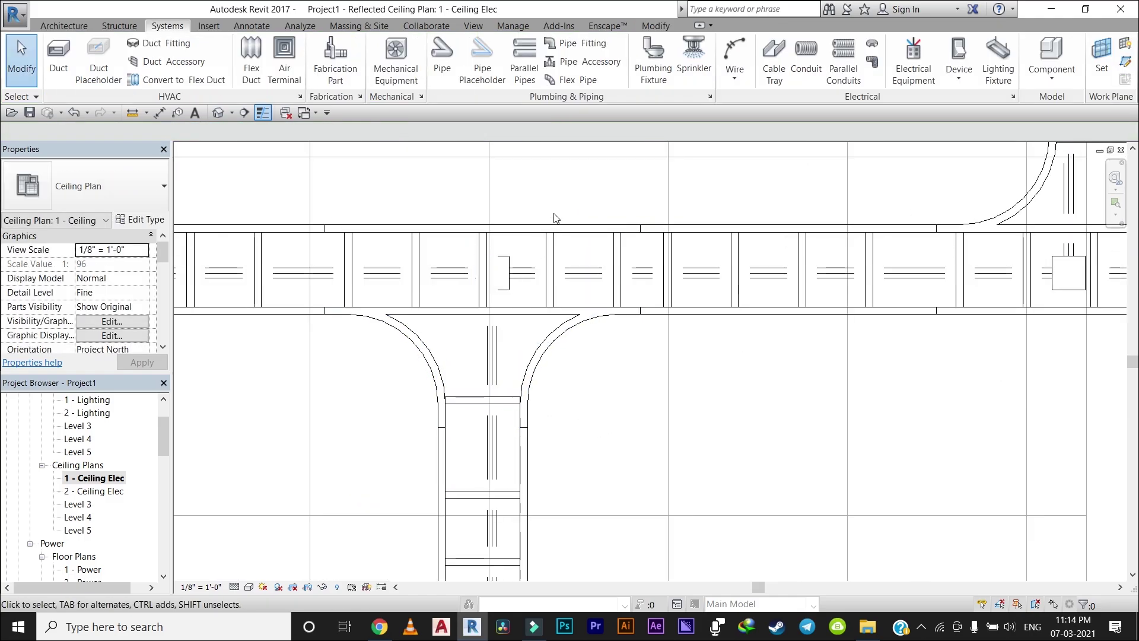
pyautogui.click(473, 25)
# Step: Open the default 3D view and zoom to the cable tray junction
pyautogui.click(425, 54)
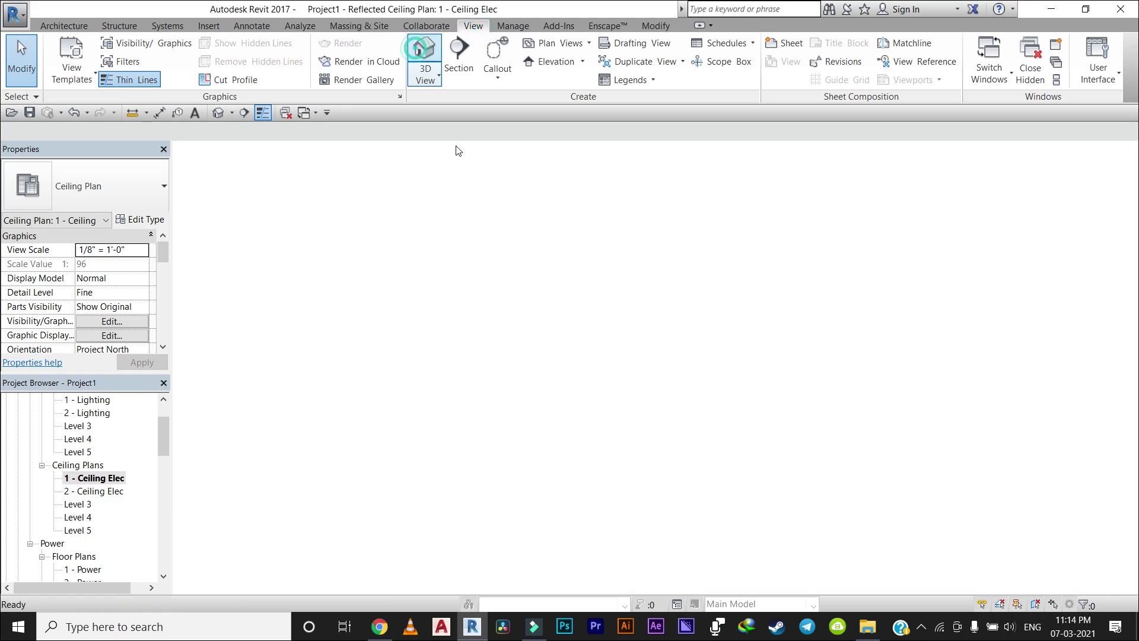
pyautogui.scroll(2, 540, 330)
pyautogui.scroll(2, 498, 250)
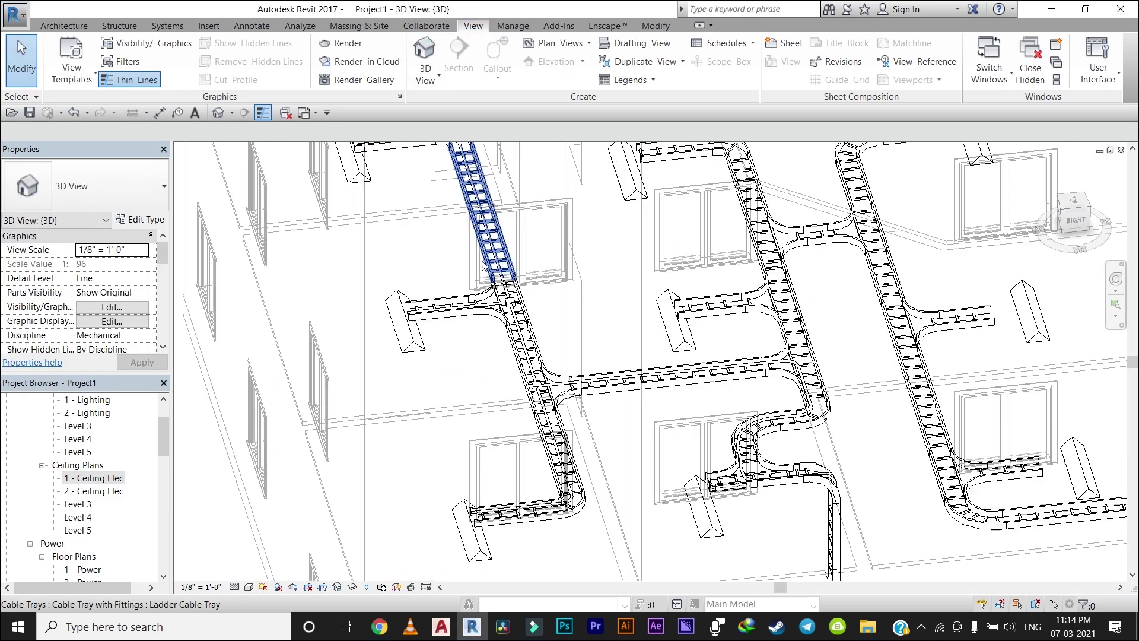
pyautogui.scroll(2, 504, 196)
pyautogui.moveTo(516, 184); pyautogui.dragTo(511, 168, button='middle')
pyautogui.scroll(-3, 267, 330)
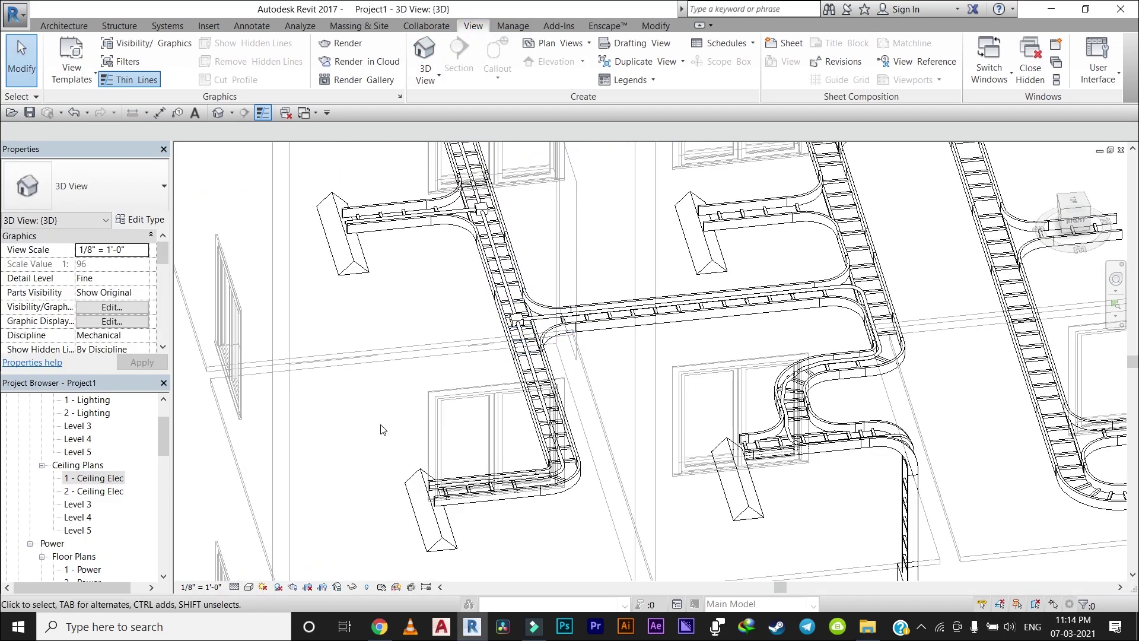
# Step: Set Realistic visual style, orbit to inspect the tray network, then reopen 1 - Ceiling Elec
pyautogui.click(291, 555)
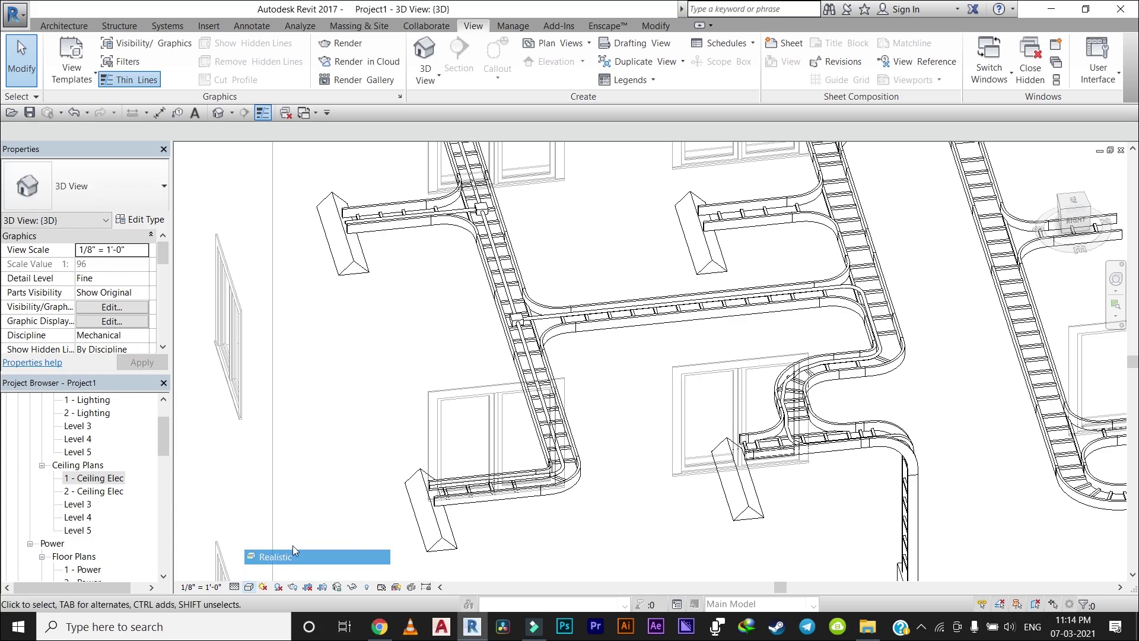
pyautogui.moveTo(600, 422)
pyautogui.keyDown('shift'); pyautogui.mouseDown(button='middle')
pyautogui.moveTo(514, 470)
pyautogui.moveTo(558, 380)
pyautogui.moveTo(719, 370)
pyautogui.mouseUp(button='middle'); pyautogui.keyUp('shift')
pyautogui.scroll(3, 583, 353)
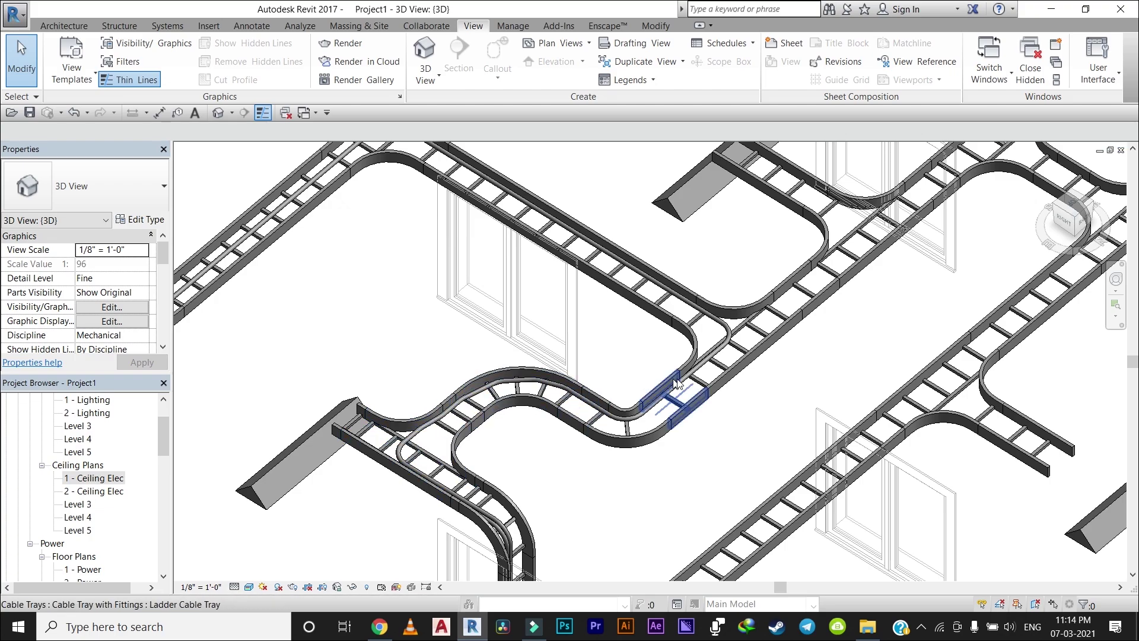
pyautogui.scroll(-5, 741, 280)
pyautogui.moveTo(741, 281)
pyautogui.keyDown('shift'); pyautogui.mouseDown(button='middle')
pyautogui.moveTo(899, 293)
pyautogui.moveTo(782, 301)
pyautogui.mouseUp(button='middle'); pyautogui.keyUp('shift')
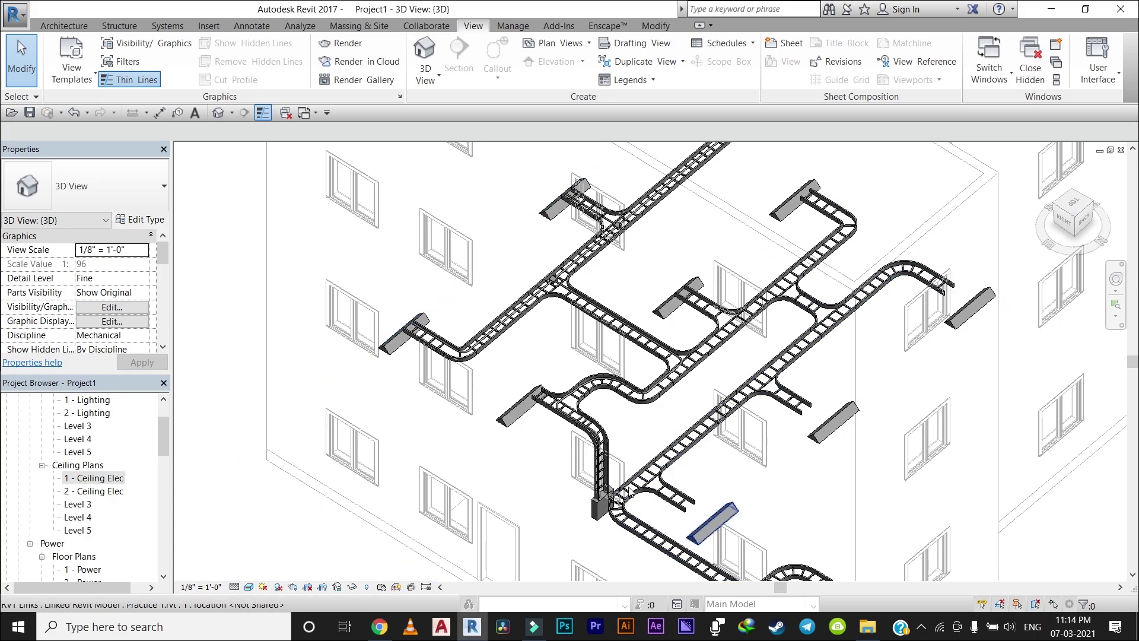
pyautogui.scroll(2, 617, 468)
pyautogui.scroll(2, 658, 454)
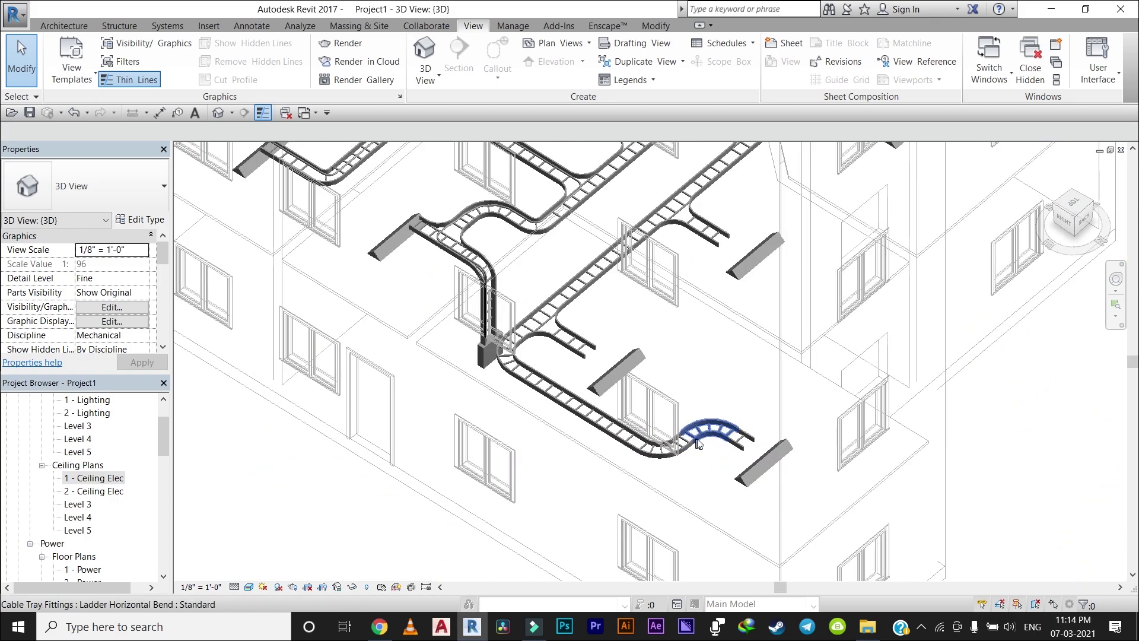
pyautogui.scroll(3, 646, 451)
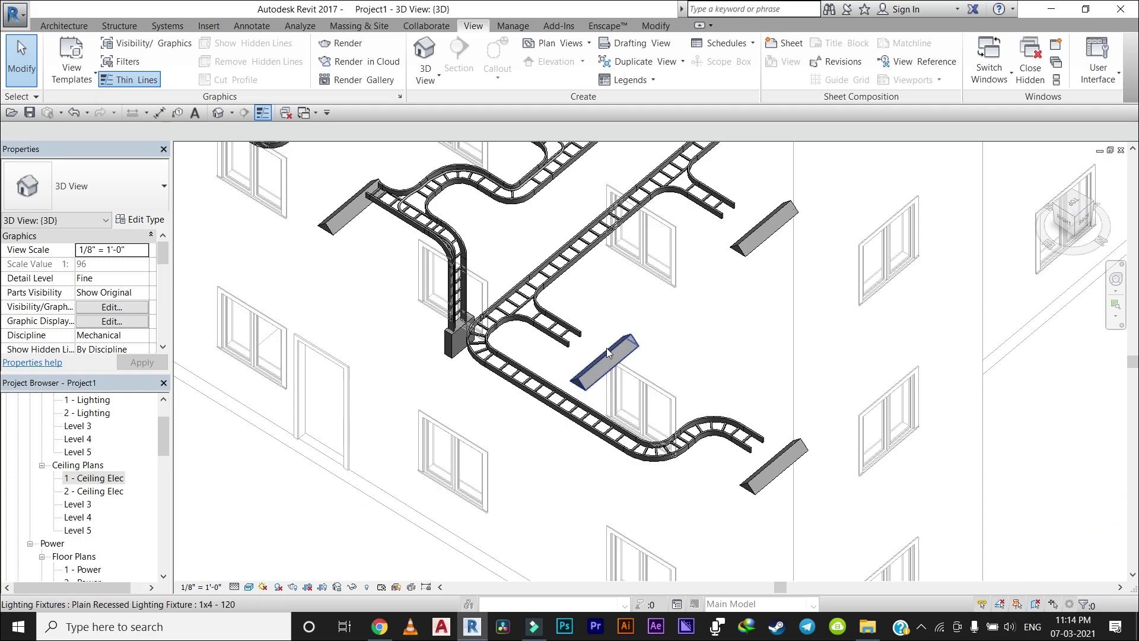
pyautogui.doubleClick(101, 478)
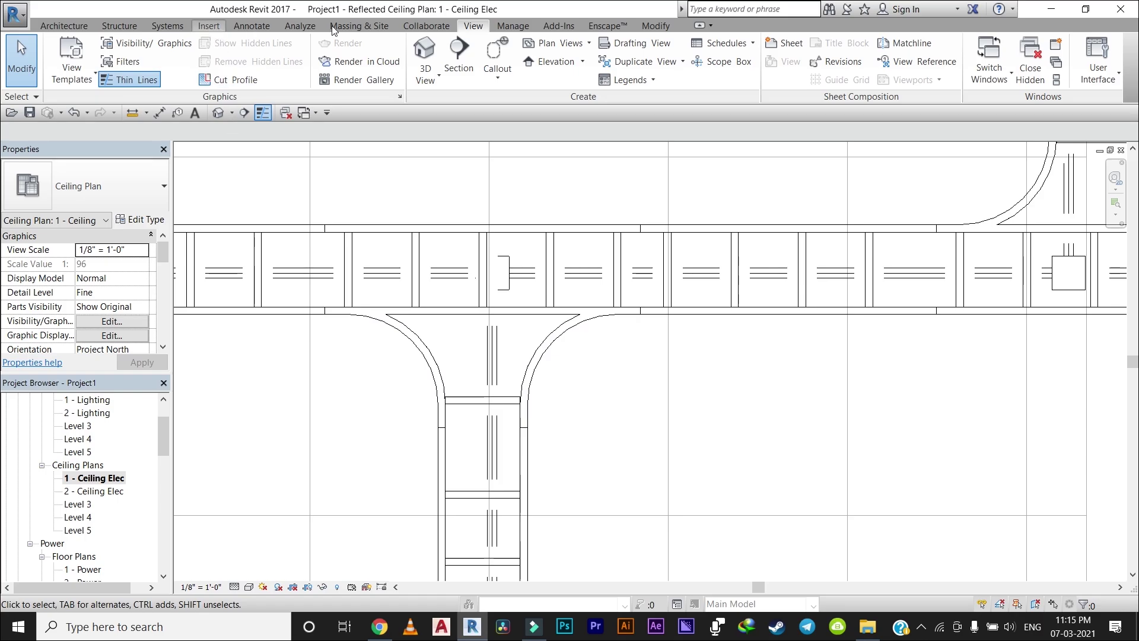
# Step: Open the North - Elec elevation and zoom in on the panelboard
pyautogui.scroll(-2, 91, 508)
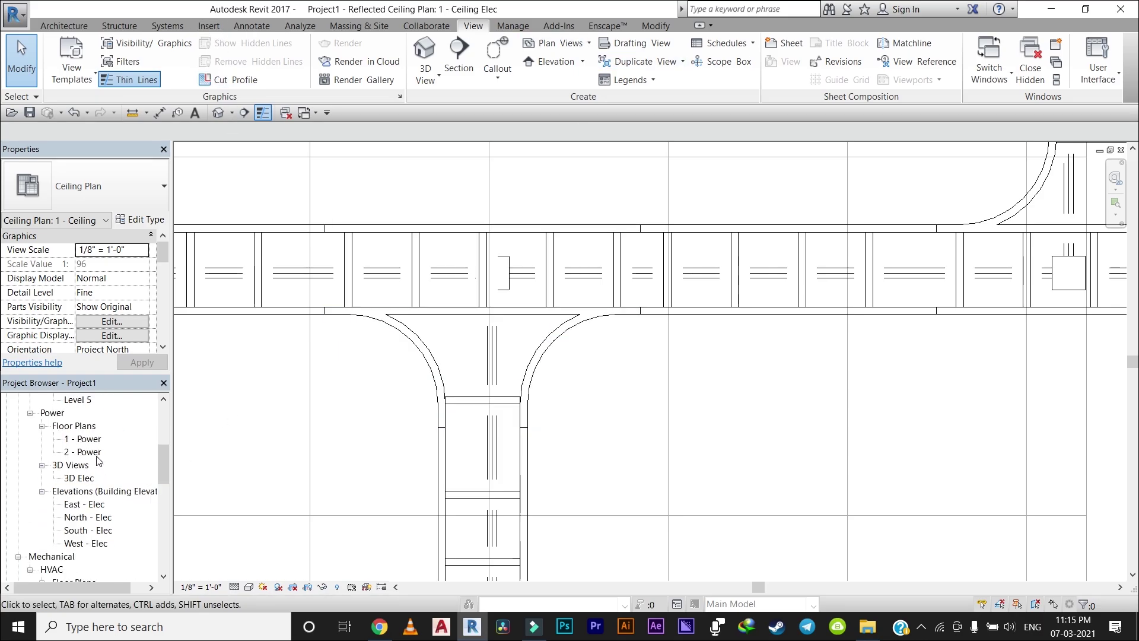
pyautogui.doubleClick(87, 517)
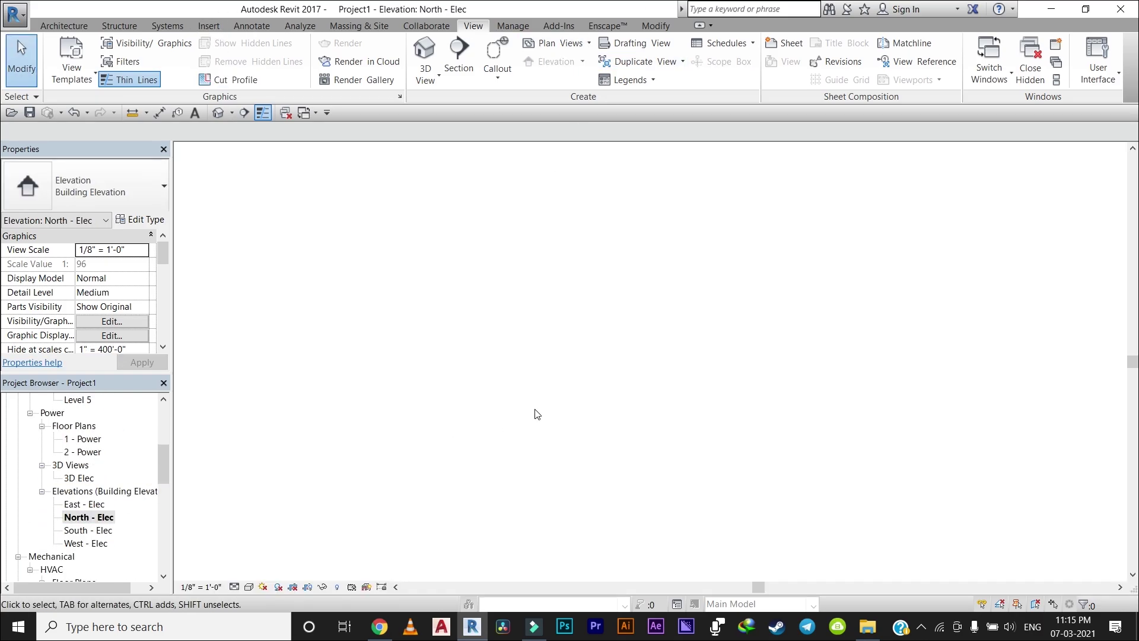
pyautogui.scroll(-8, 558, 368)
pyautogui.scroll(-3, 559, 368)
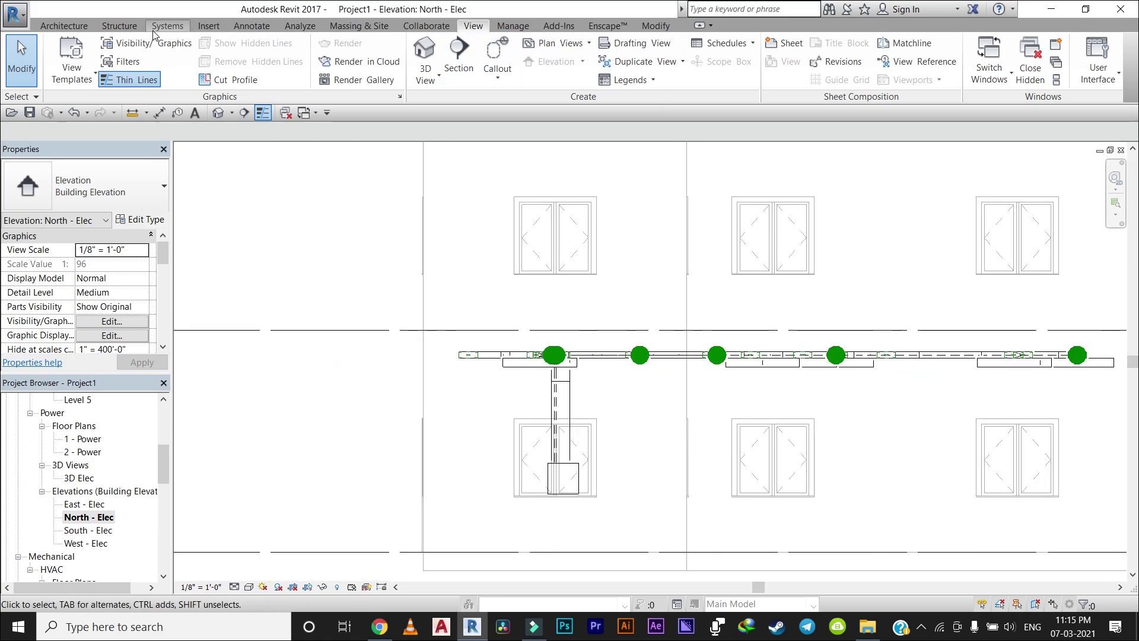
pyautogui.click(159, 26)
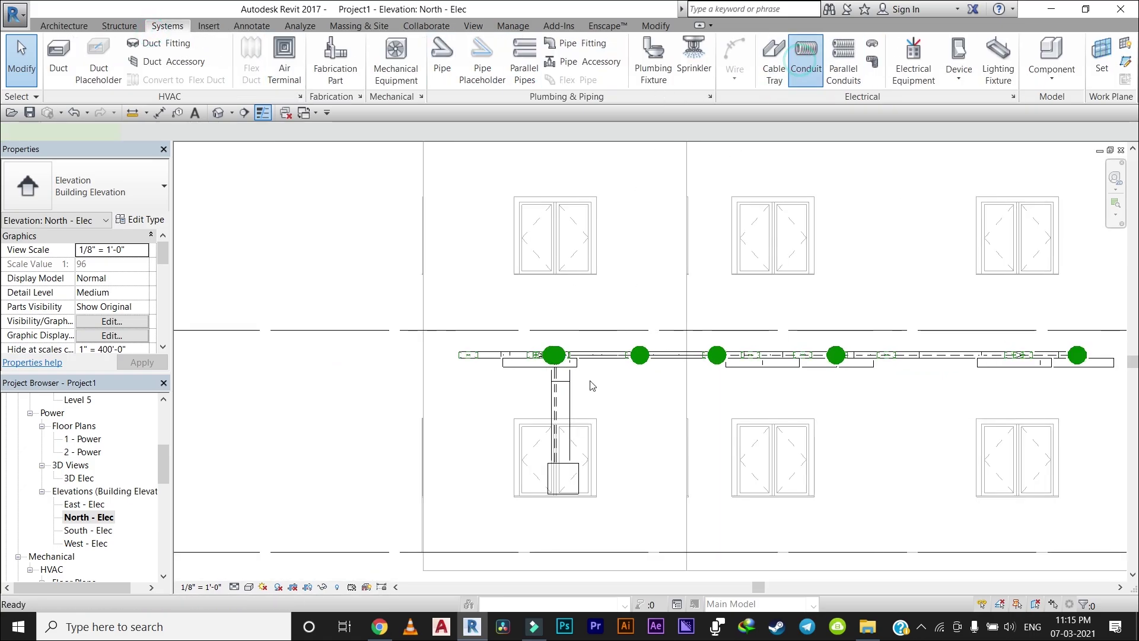
pyautogui.scroll(2, 579, 468)
pyautogui.scroll(4, 579, 469)
pyautogui.scroll(2, 579, 466)
pyautogui.scroll(1, 579, 479)
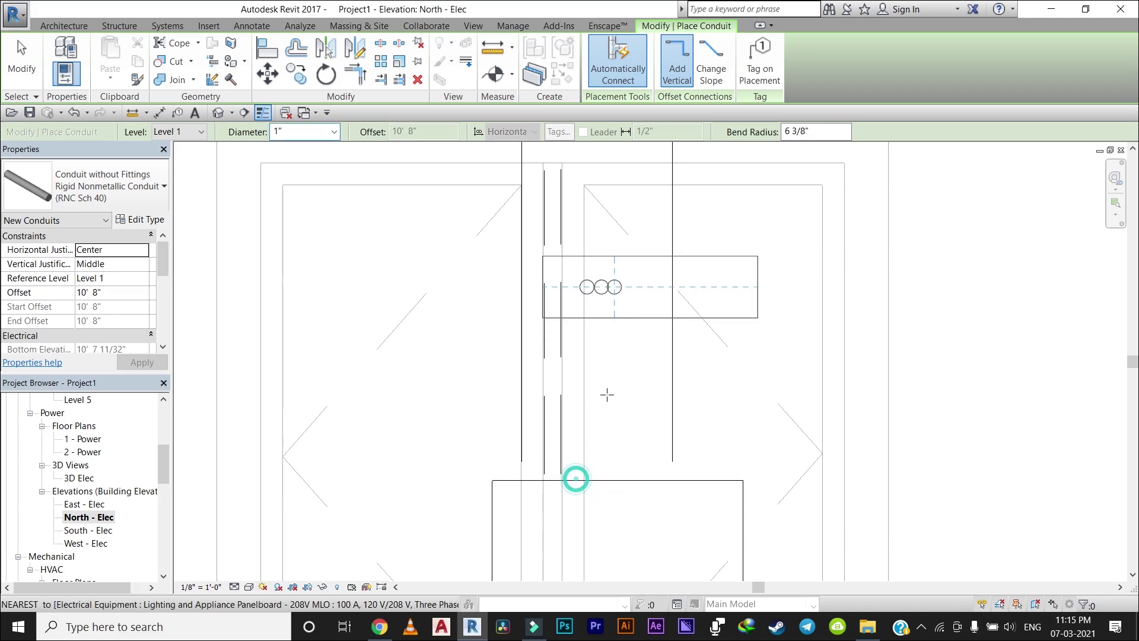
# Step: Set a conduit surface connection on the lighting and appliance panelboard face
pyautogui.click(611, 268)
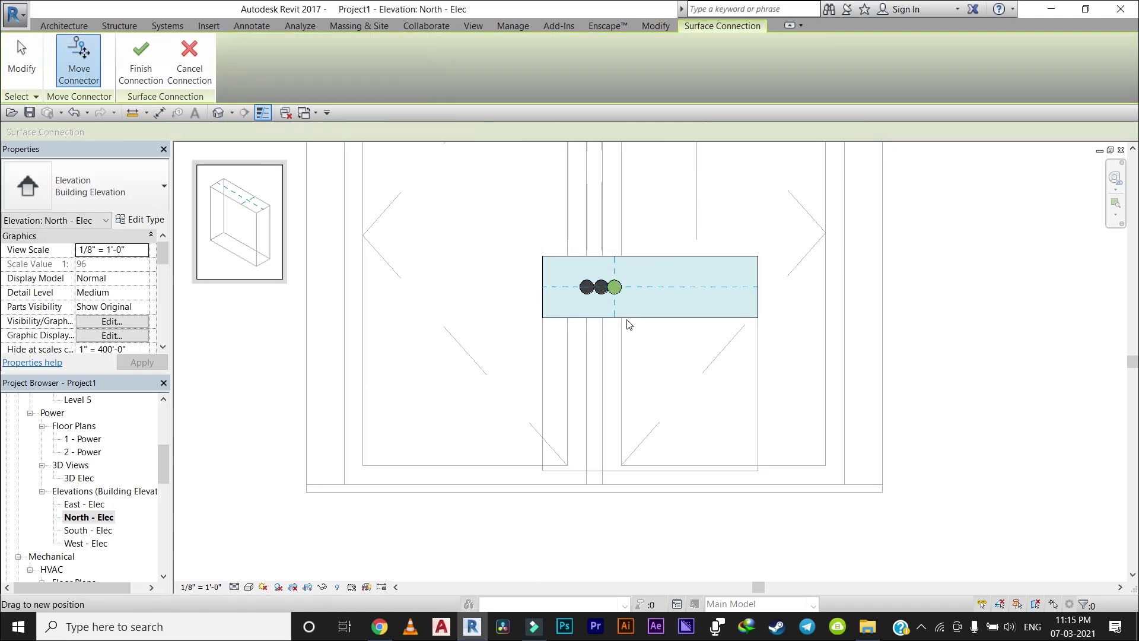
pyautogui.click(189, 59)
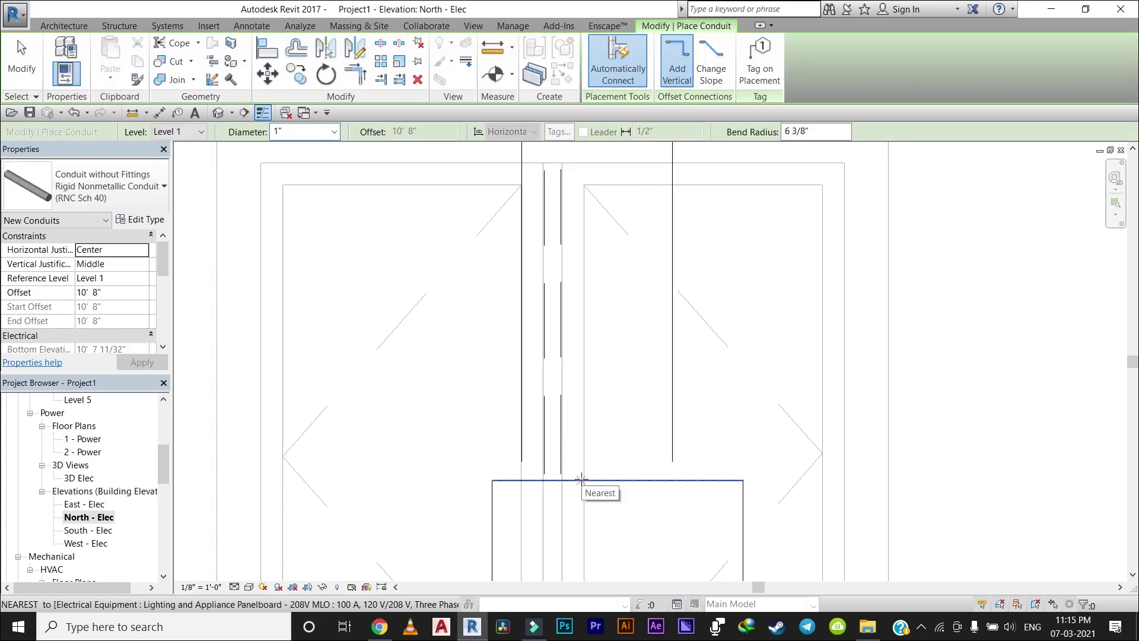
pyautogui.click(582, 478)
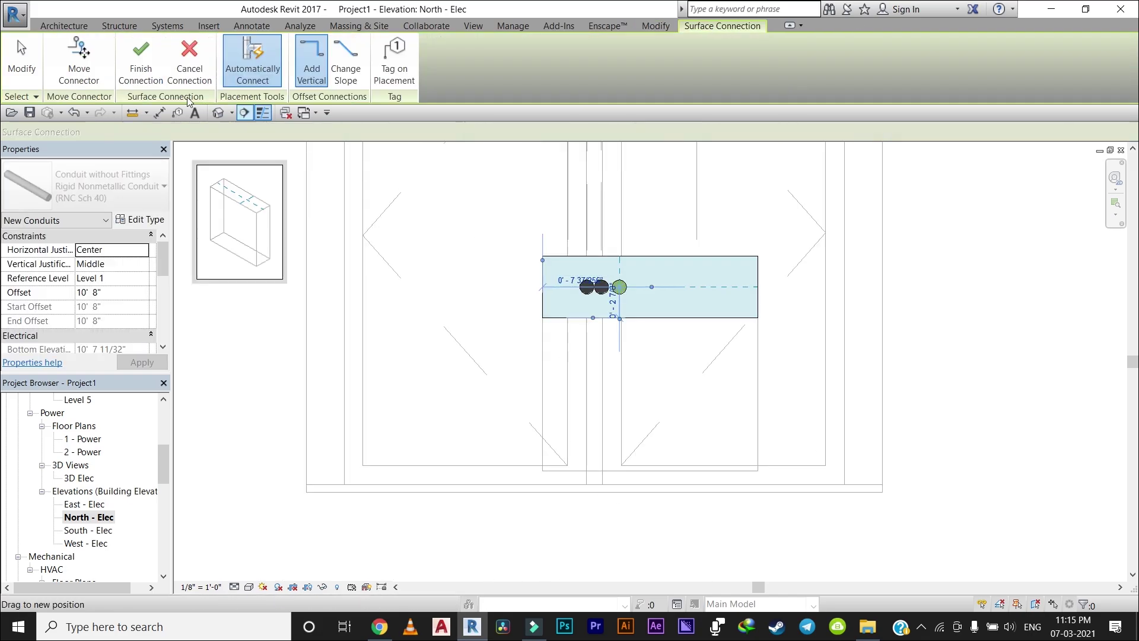
pyautogui.click(122, 69)
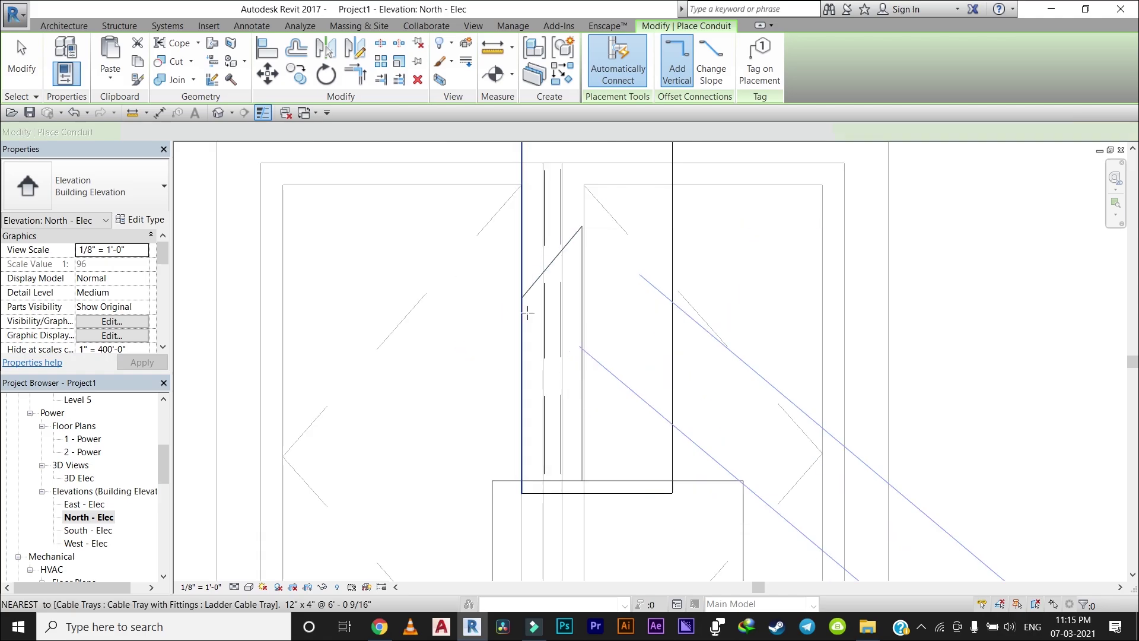
# Step: Draw the 1" vertical conduit up from the panelboard to the ladder cable tray
pyautogui.scroll(-3, 569, 219)
pyautogui.scroll(3, 578, 305)
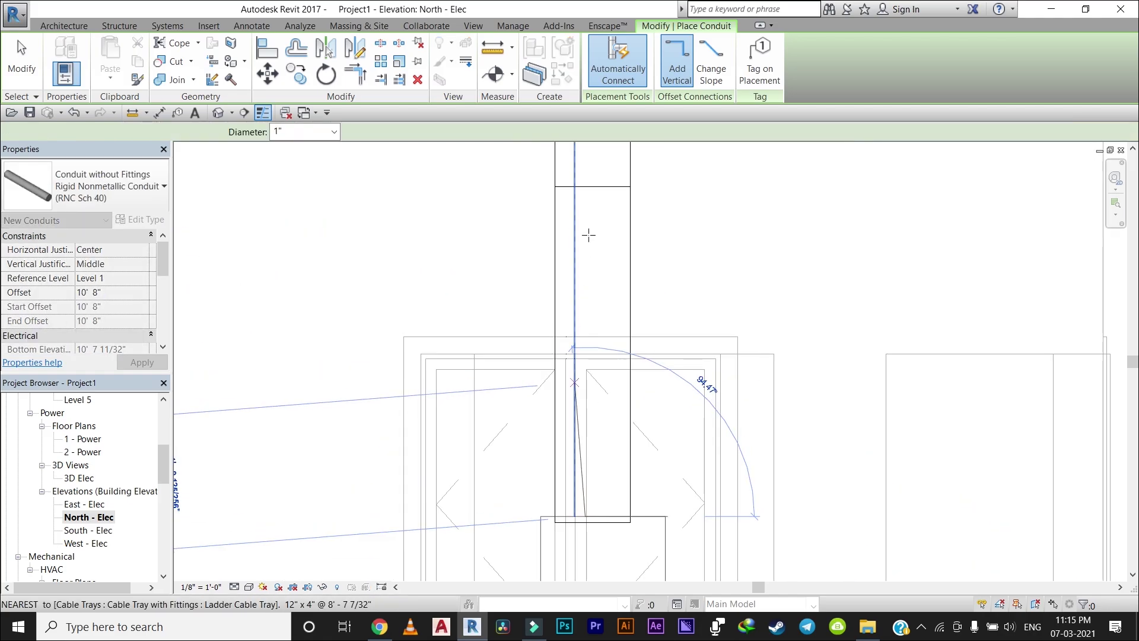
pyautogui.moveTo(590, 235); pyautogui.dragTo(606, 409, button='middle')
pyautogui.scroll(3, 590, 290)
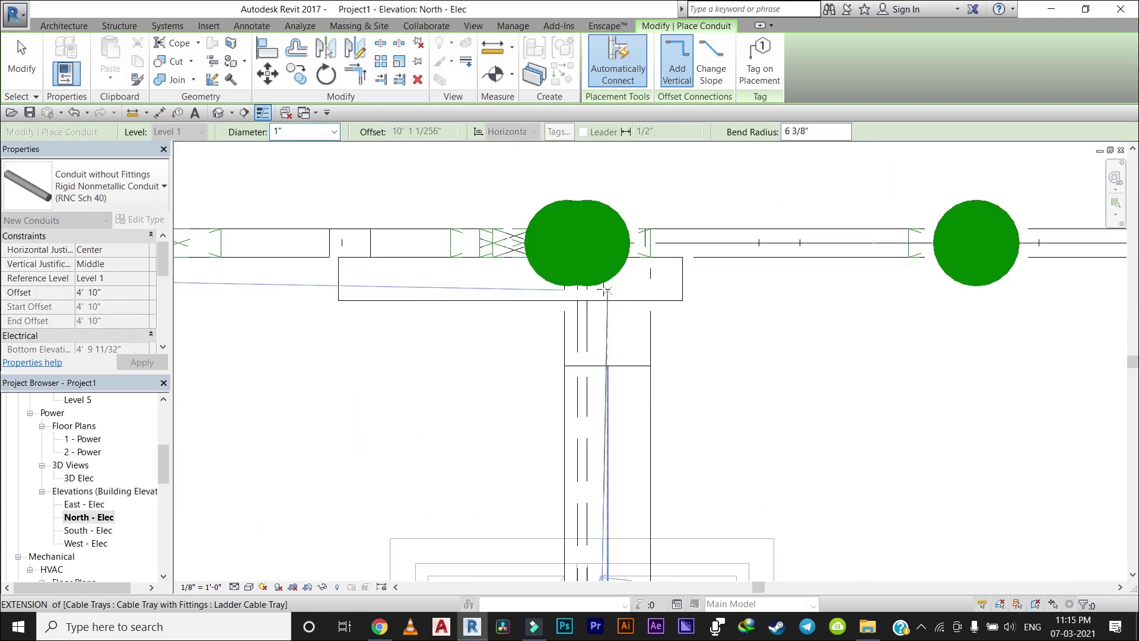
pyautogui.scroll(2, 598, 272)
pyautogui.scroll(2, 597, 267)
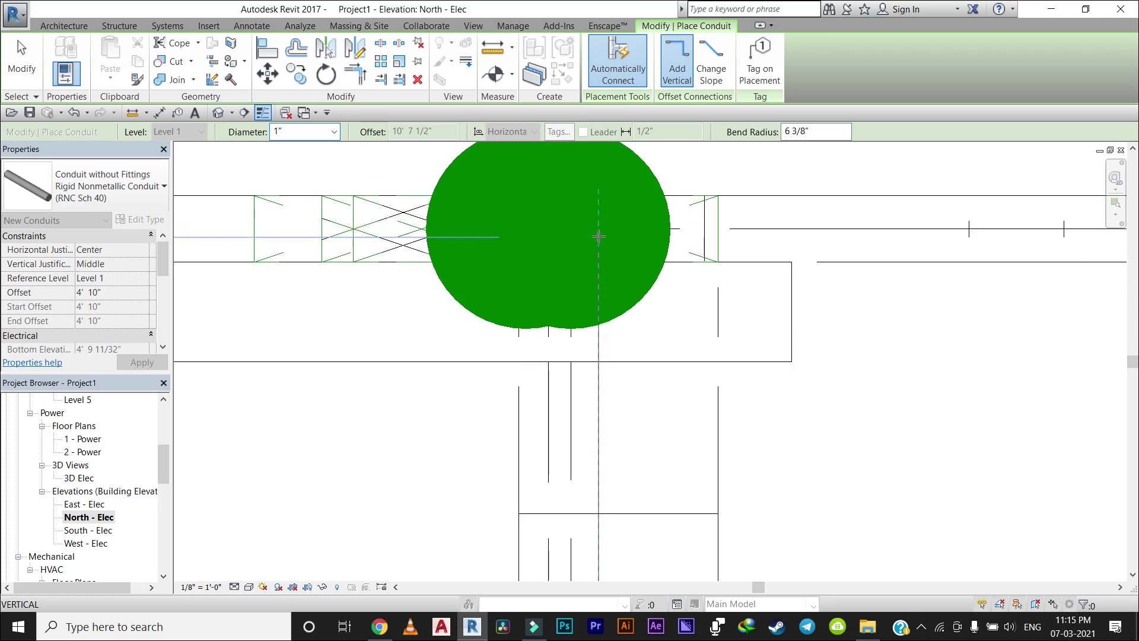
pyautogui.click(629, 256)
pyautogui.scroll(-3, 630, 256)
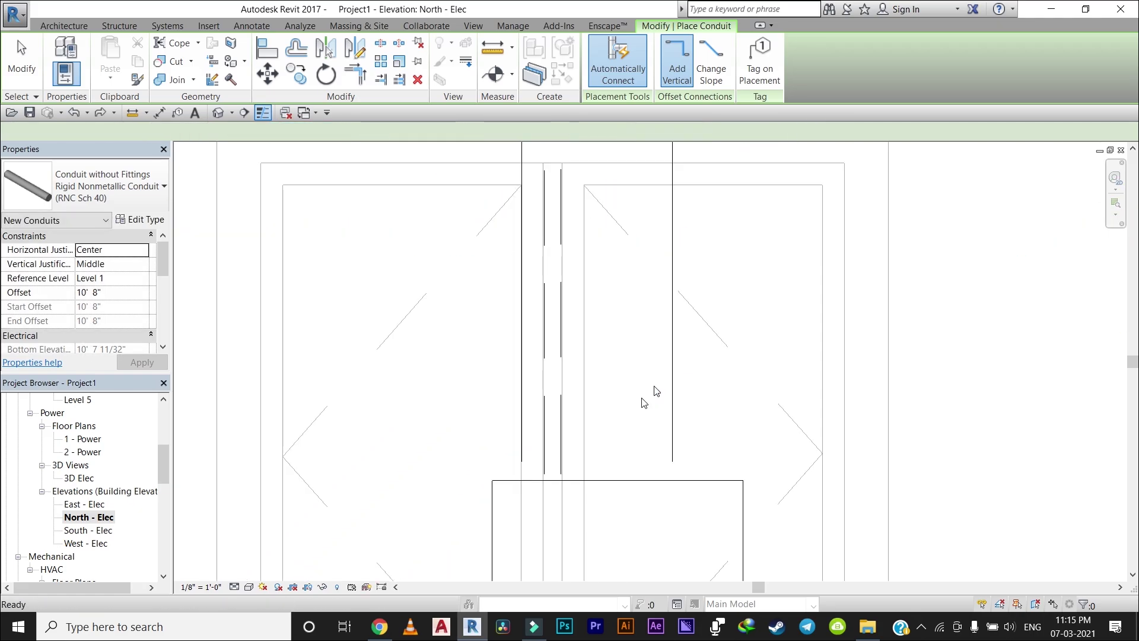
pyautogui.press('Escape')
pyautogui.scroll(3, 628, 291)
pyautogui.scroll(2, 617, 293)
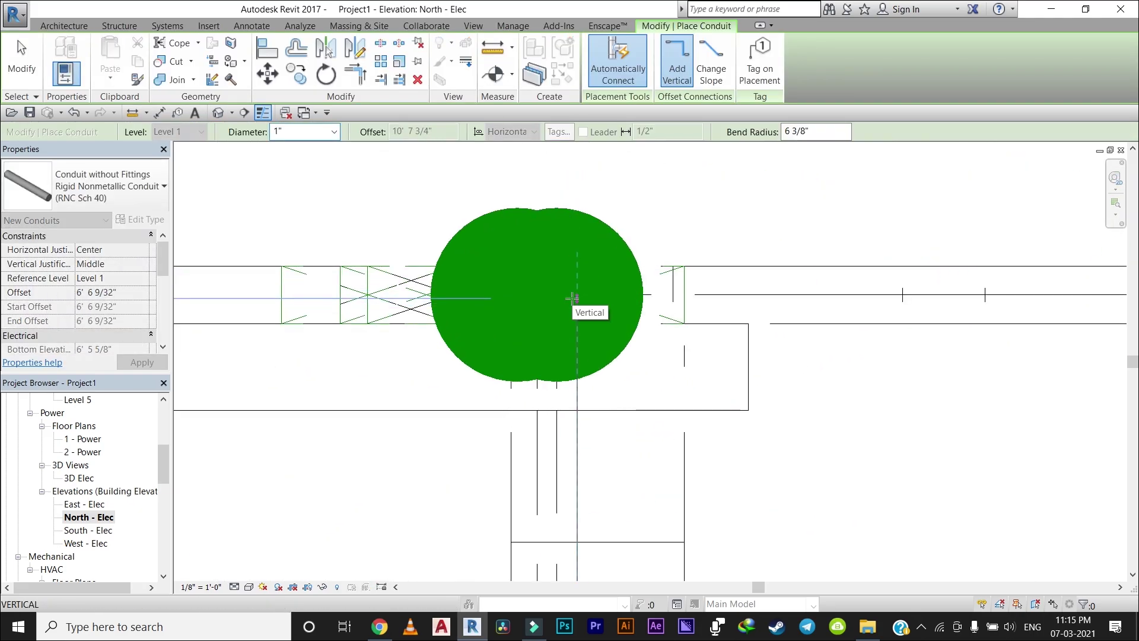
pyautogui.press('Escape')
pyautogui.scroll(4, 95, 457)
# Step: In the 1 - Ceiling Elec plan, draw a conduit at the tray edge and delete its elbow
pyautogui.doubleClick(95, 504)
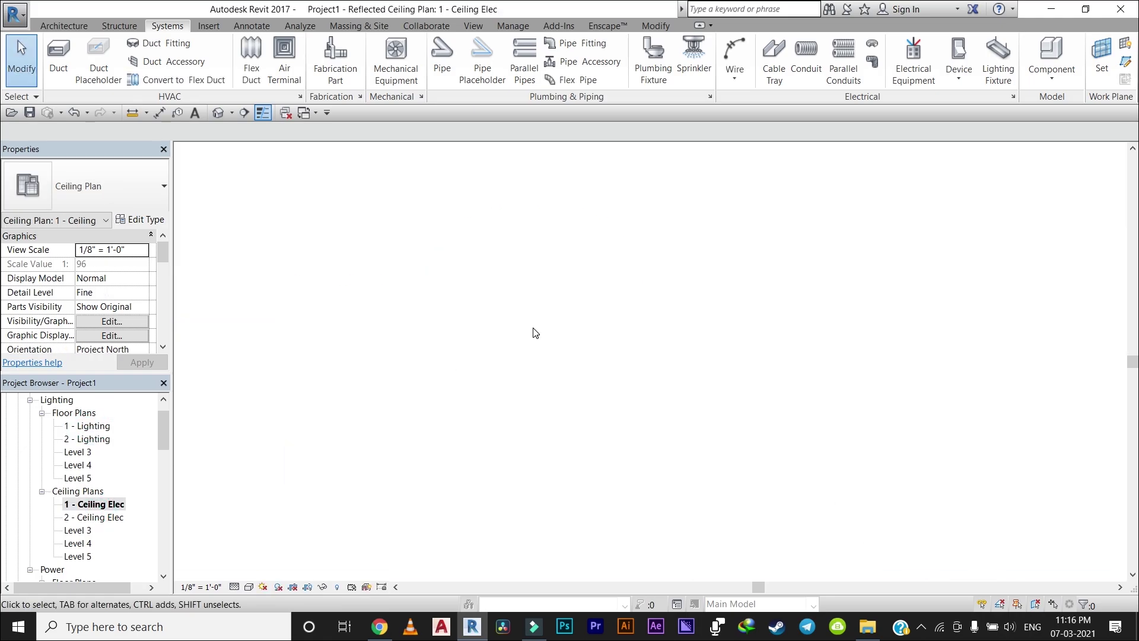
pyautogui.scroll(3, 572, 320)
pyautogui.press('c')
pyautogui.press('n')
pyautogui.scroll(-3, 573, 314)
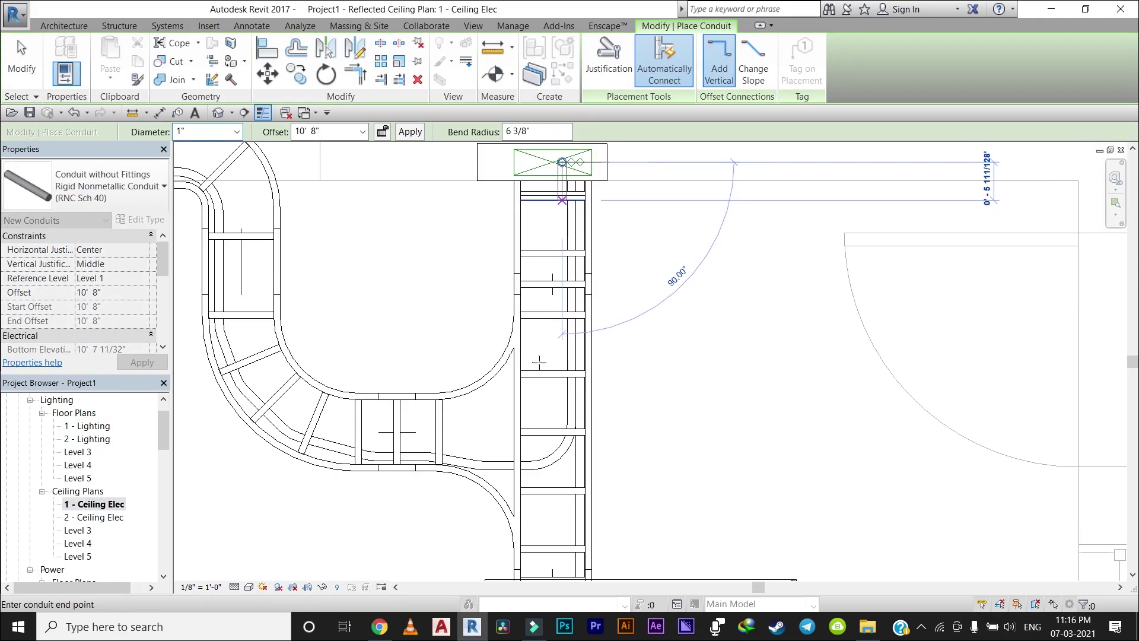
pyautogui.scroll(1, 534, 468)
pyautogui.click(519, 487)
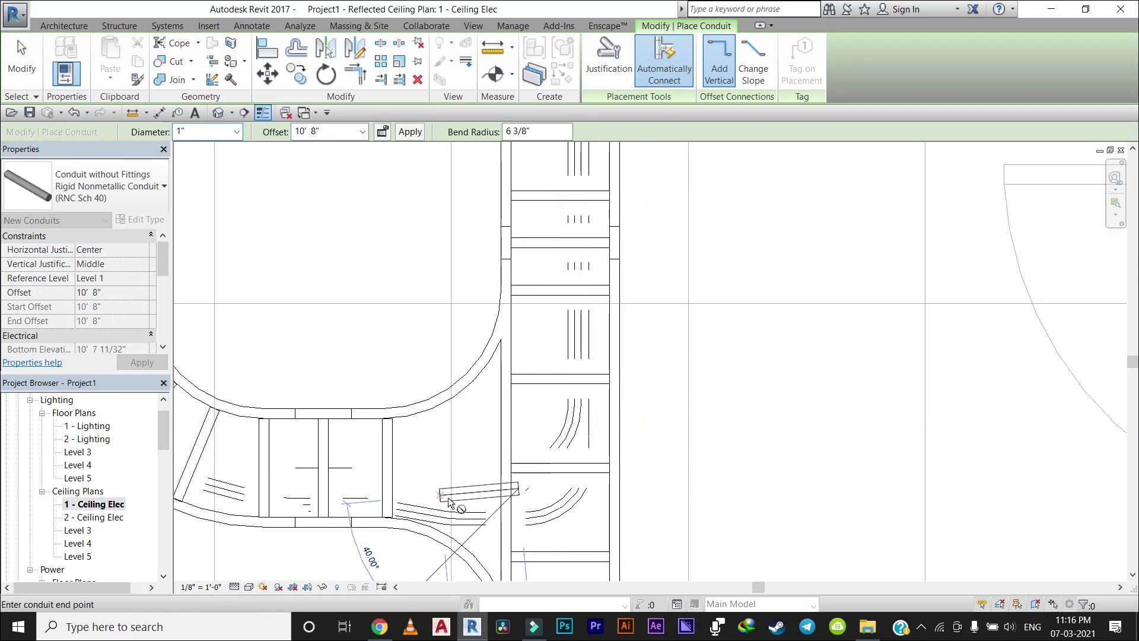
pyautogui.click(474, 505)
pyautogui.scroll(2, 474, 504)
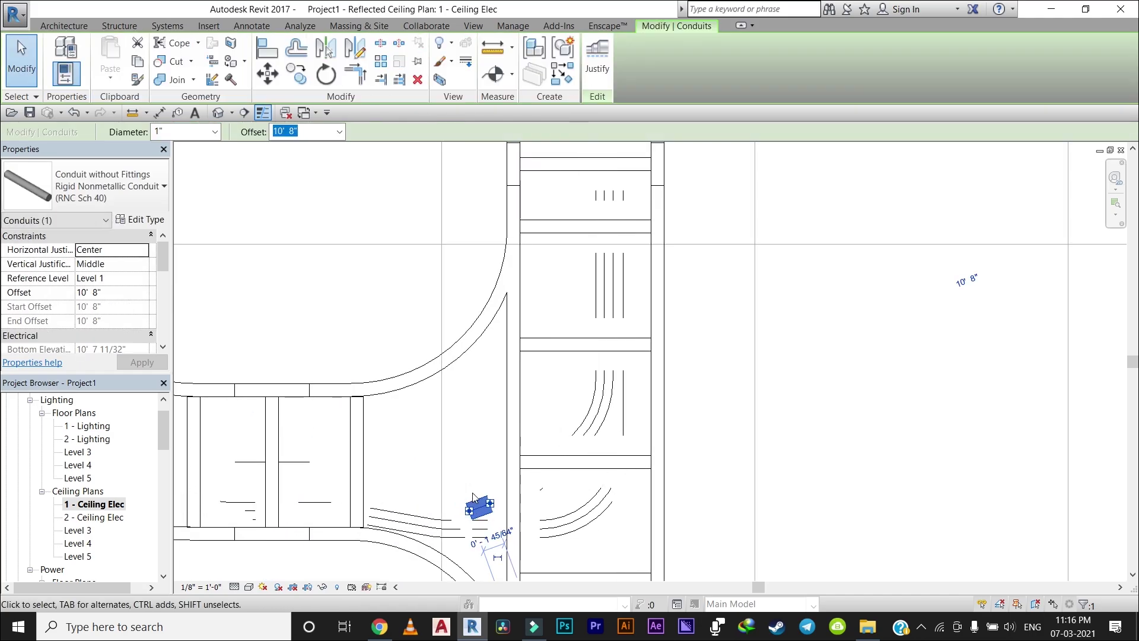
pyautogui.press('Escape')
pyautogui.press('Escape')
pyautogui.click(528, 478)
pyautogui.press('Delete')
# Step: Attempt another conduit from a new start point to the tray, then cancel it
pyautogui.press('c')
pyautogui.press('n')
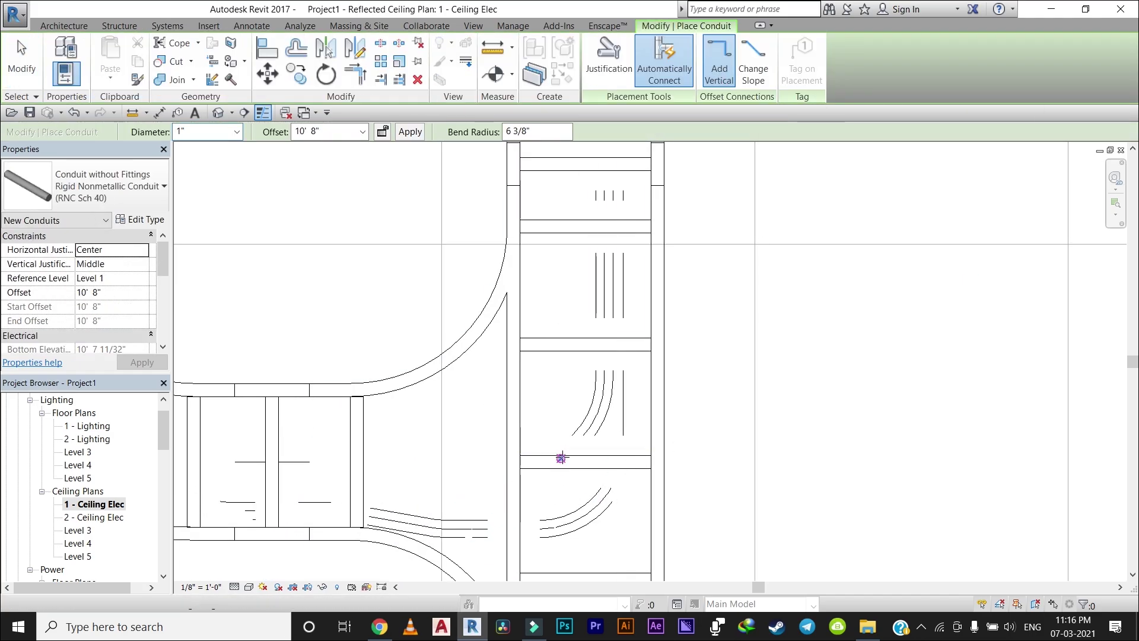
pyautogui.click(561, 458)
pyautogui.click(452, 485)
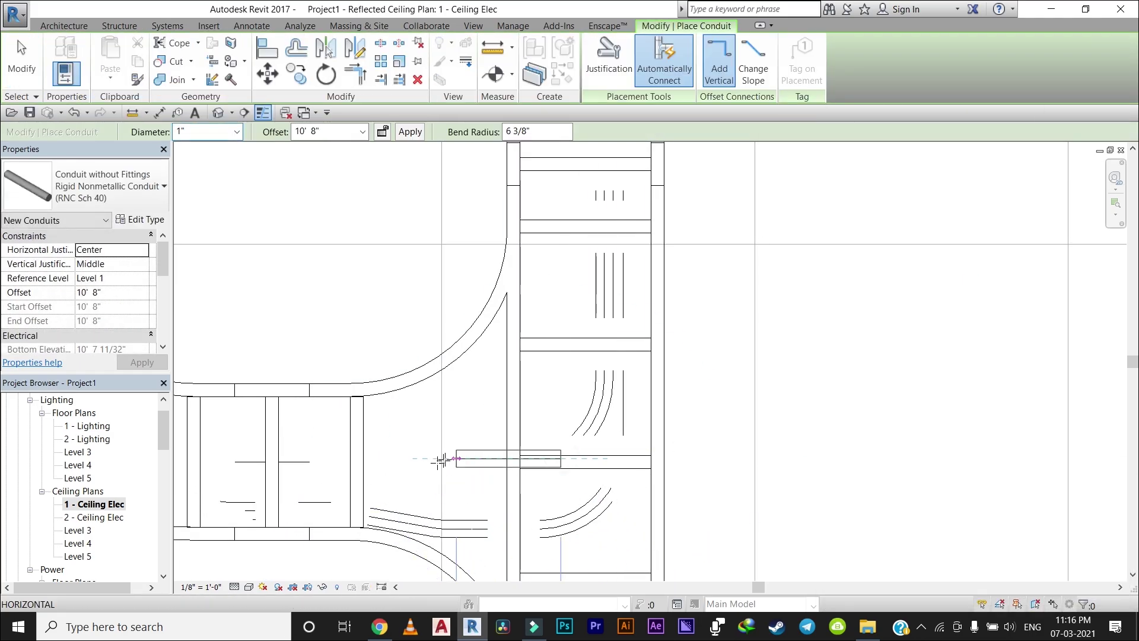
pyautogui.press('Escape')
# Step: Draw a short conduit run along the tray, then stop conduit placement
pyautogui.press('c')
pyautogui.press('n')
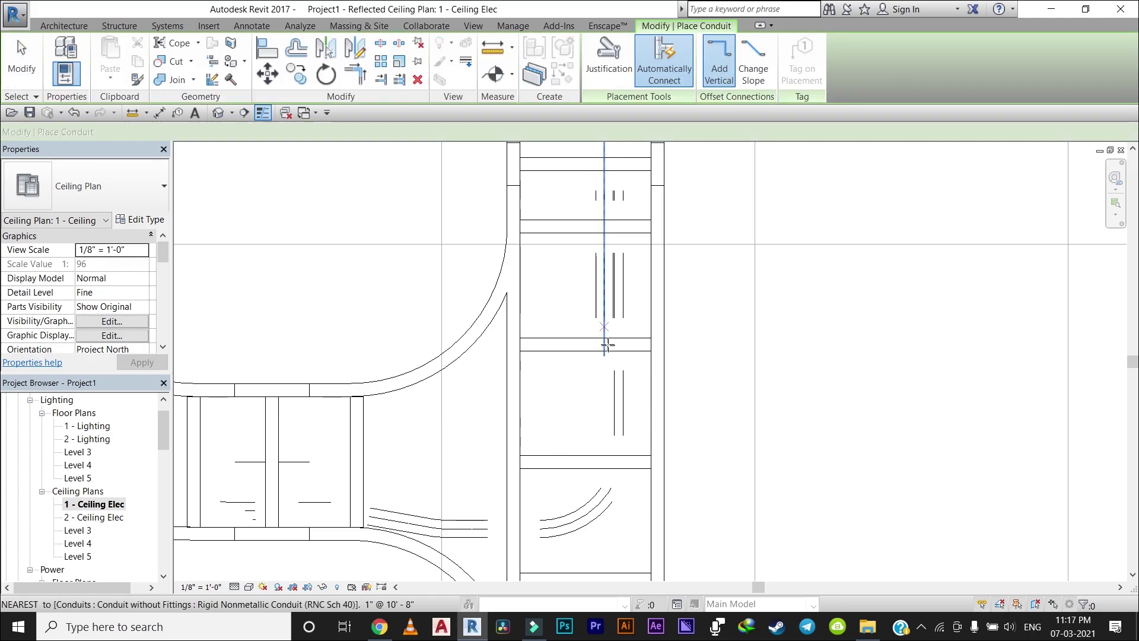
pyautogui.click(614, 356)
pyautogui.scroll(1, 604, 439)
pyautogui.scroll(-2, 604, 439)
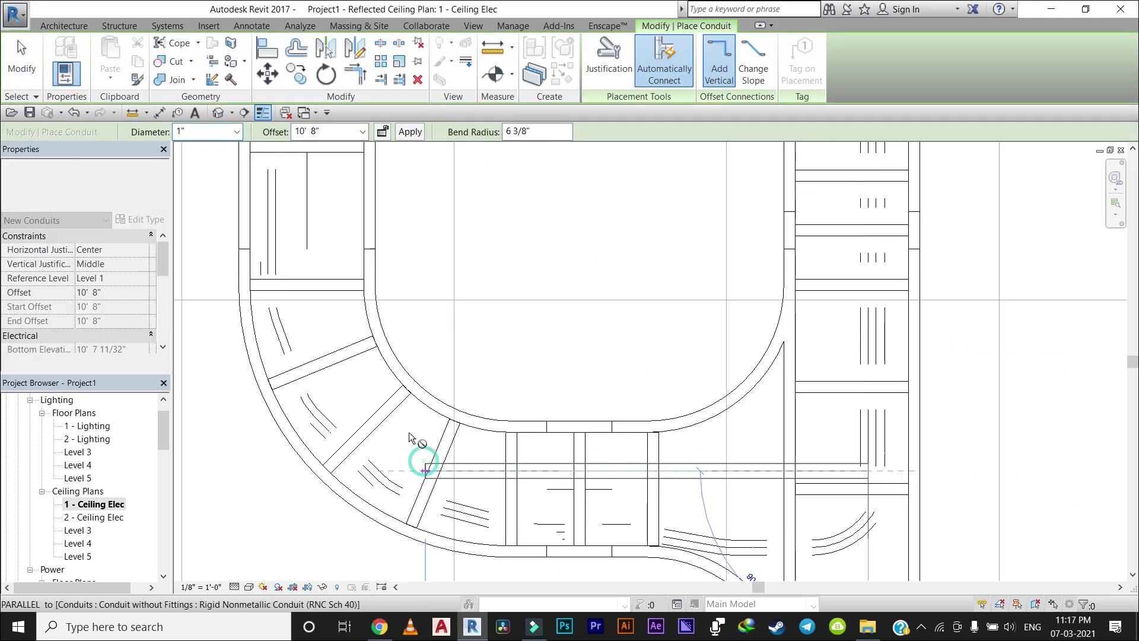
pyautogui.scroll(-2, 337, 322)
pyautogui.scroll(3, 290, 326)
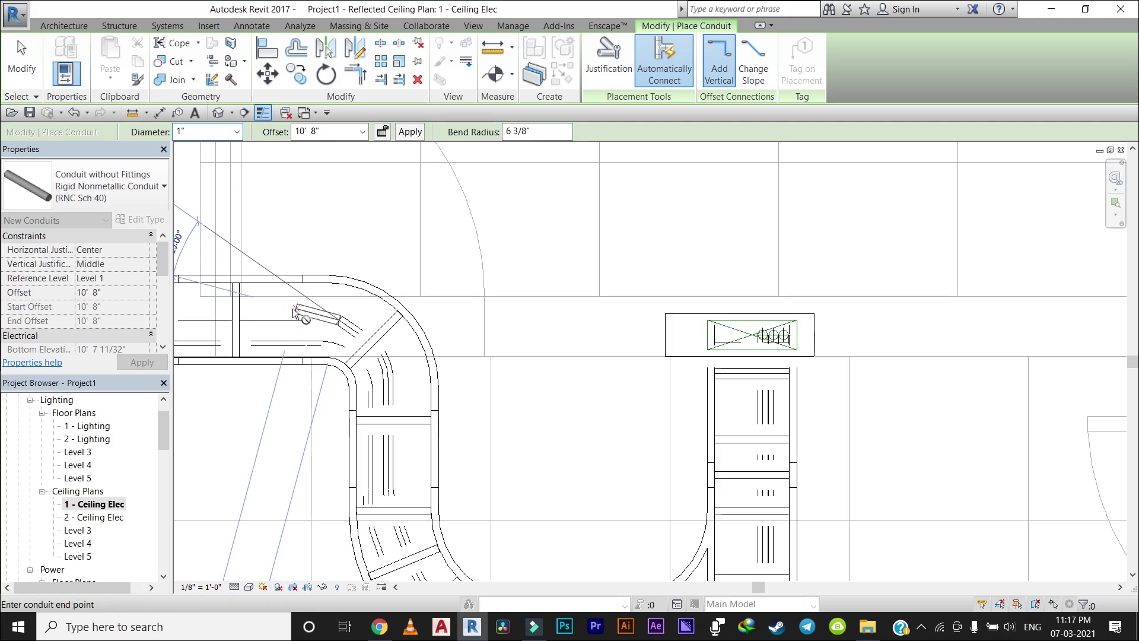
pyautogui.scroll(1, 311, 312)
pyautogui.scroll(1, 319, 308)
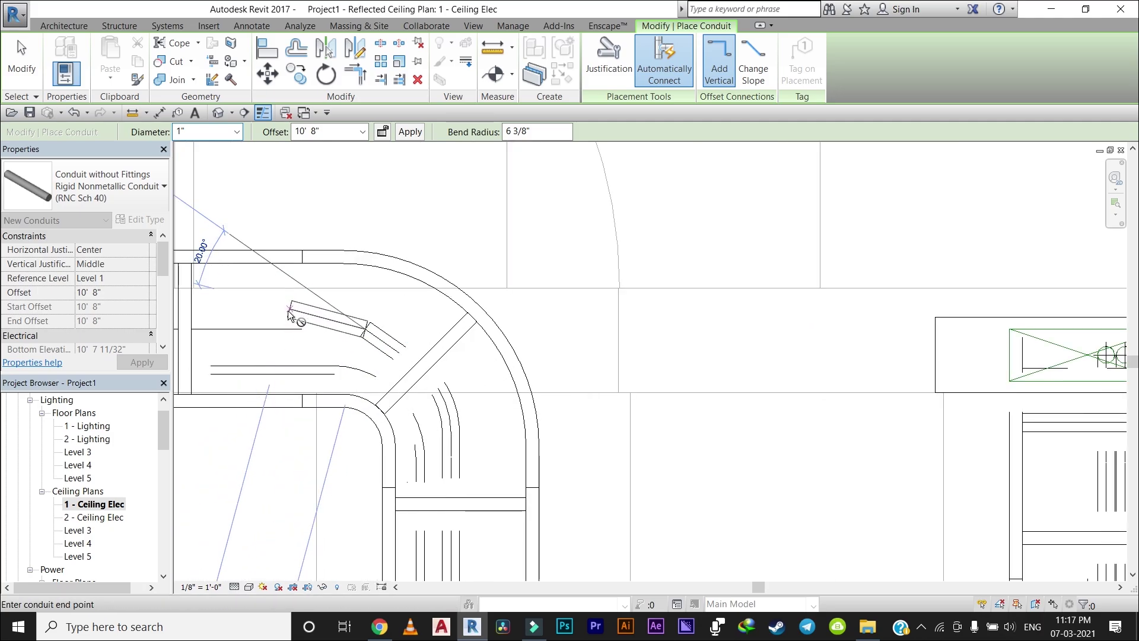
pyautogui.click(320, 355)
pyautogui.scroll(-2, 323, 353)
pyautogui.press('Escape')
pyautogui.press('Escape')
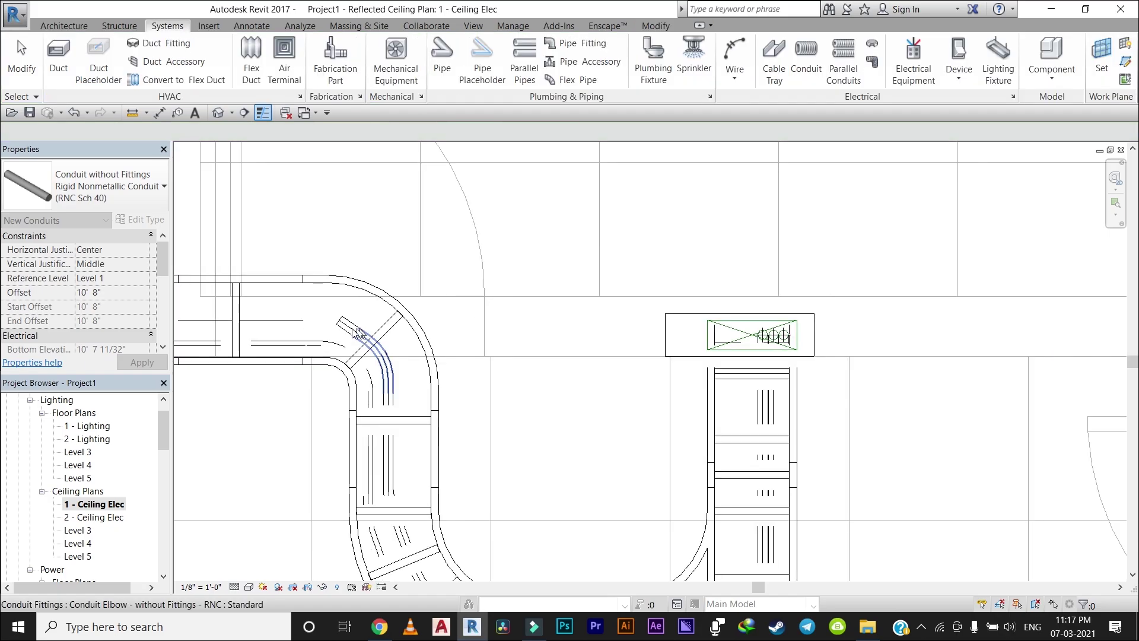
# Step: Delete the new short conduit and the leftover elbow at the tray bend
pyautogui.click(354, 332)
pyautogui.press('Delete')
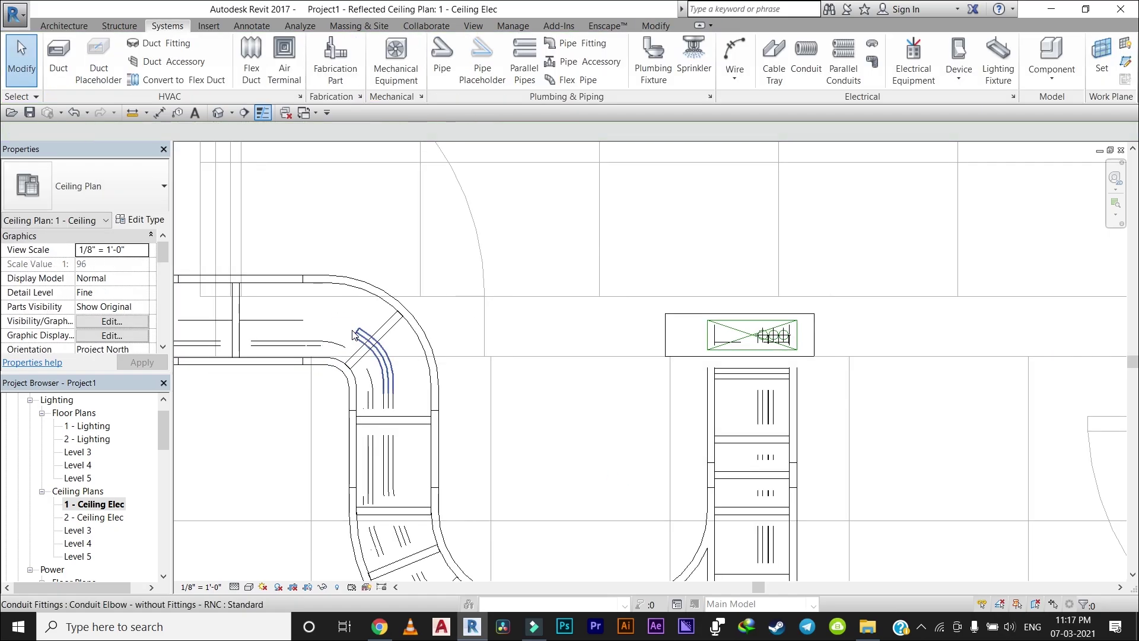
pyautogui.click(353, 333)
pyautogui.press('Delete')
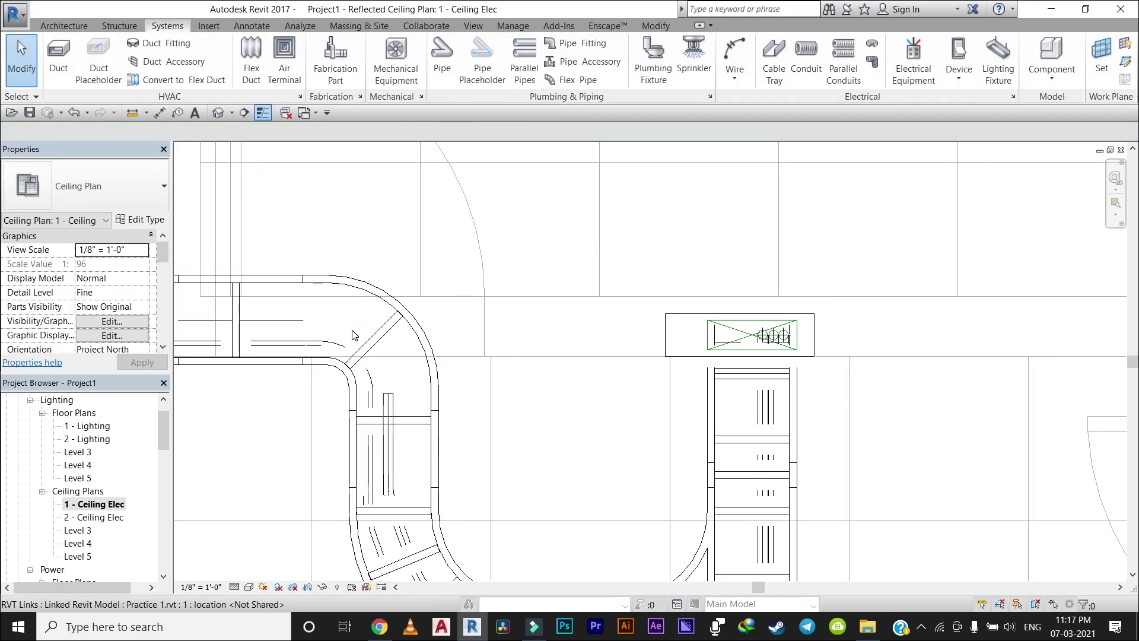
# Step: Accept the save reminder and set My Projects > MEP Worksharing as the save location
pyautogui.click(803, 58)
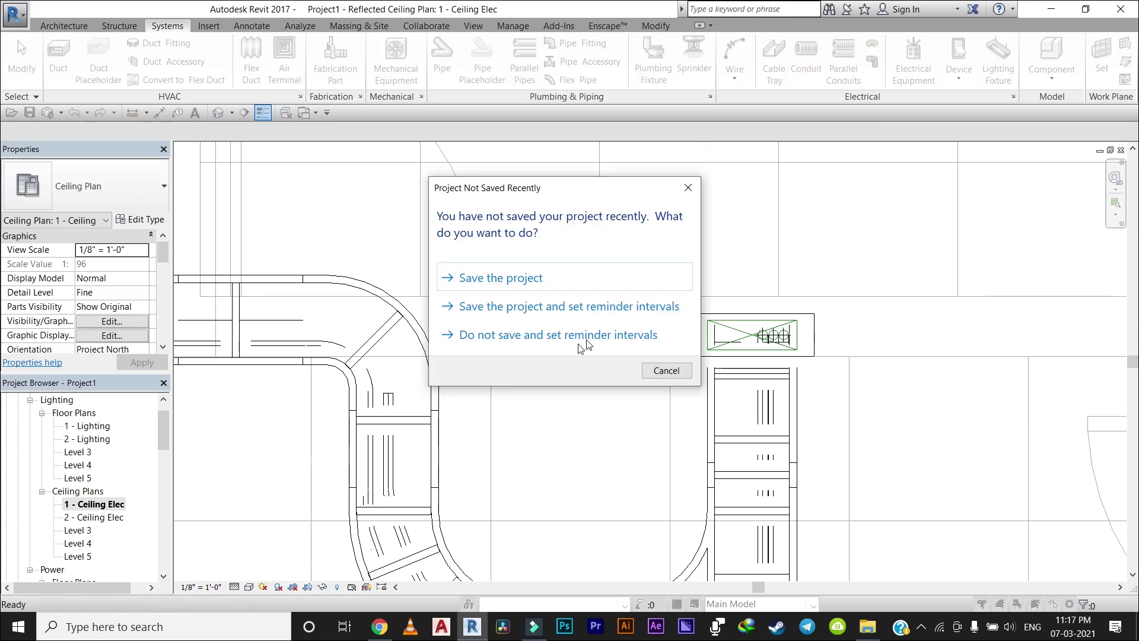
pyautogui.click(575, 284)
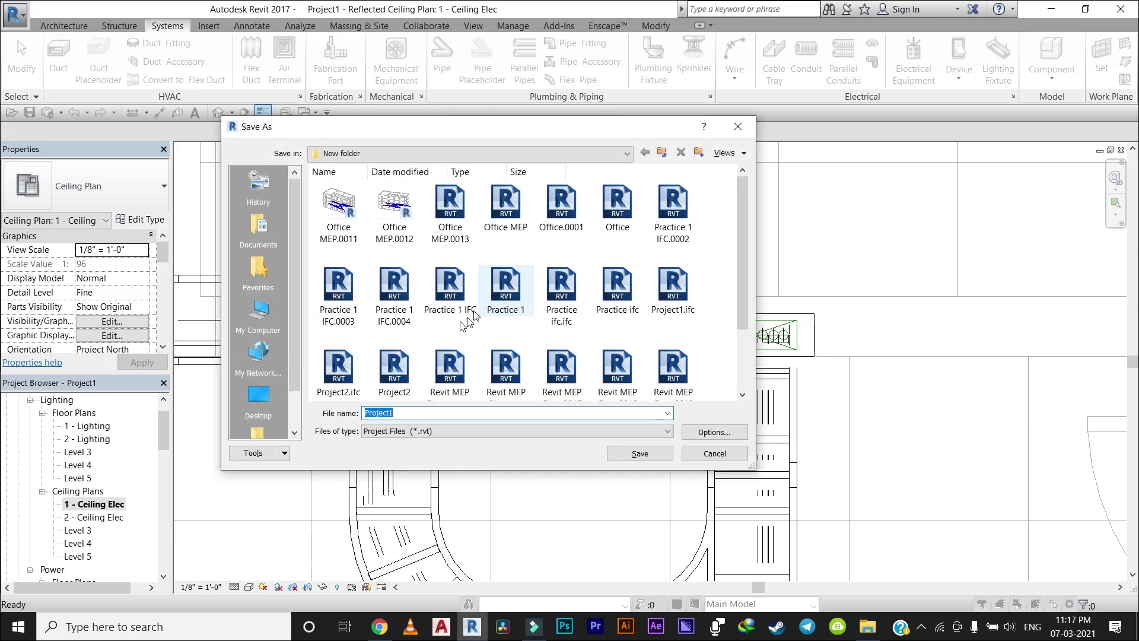
pyautogui.click(258, 396)
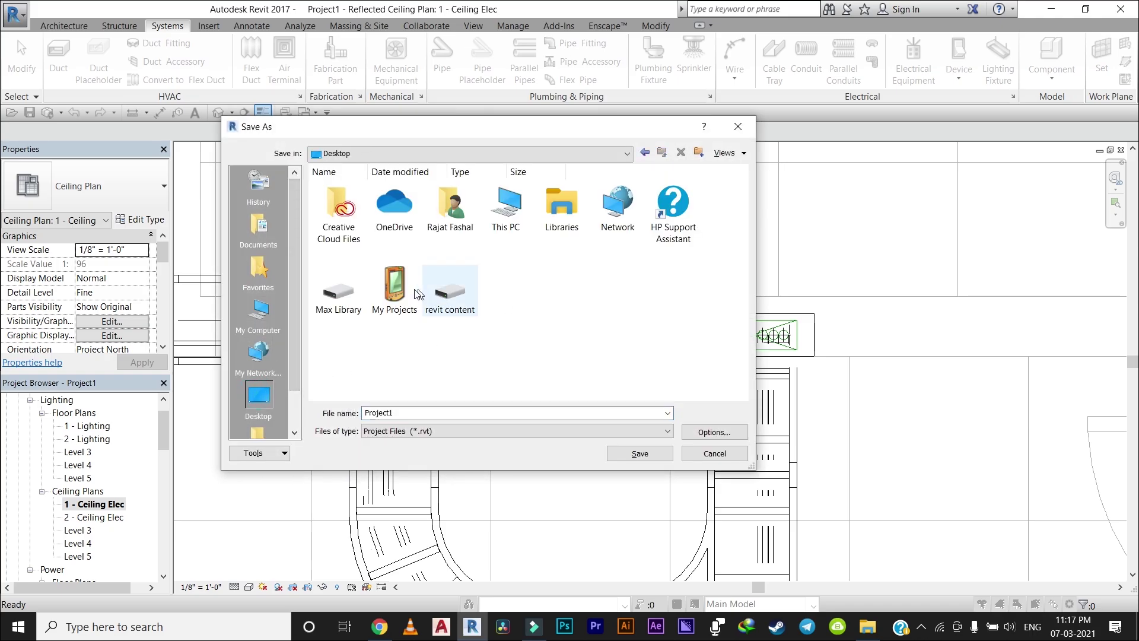
pyautogui.doubleClick(409, 290)
pyautogui.scroll(-2, 563, 309)
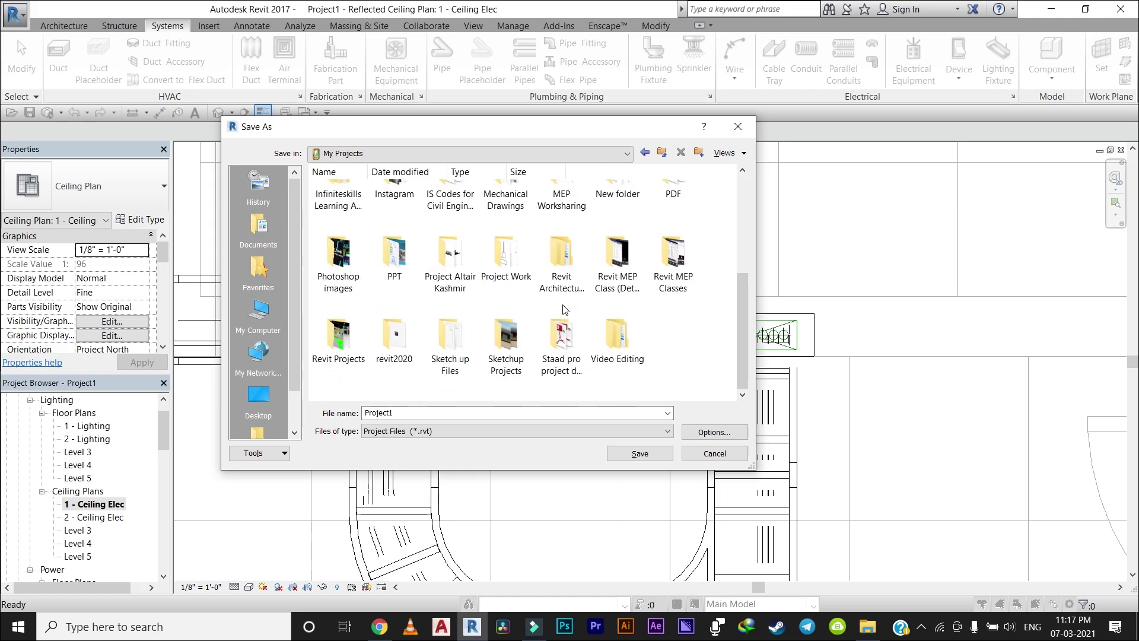
pyautogui.scroll(2, 570, 312)
pyautogui.scroll(-2, 575, 314)
pyautogui.scroll(1, 575, 315)
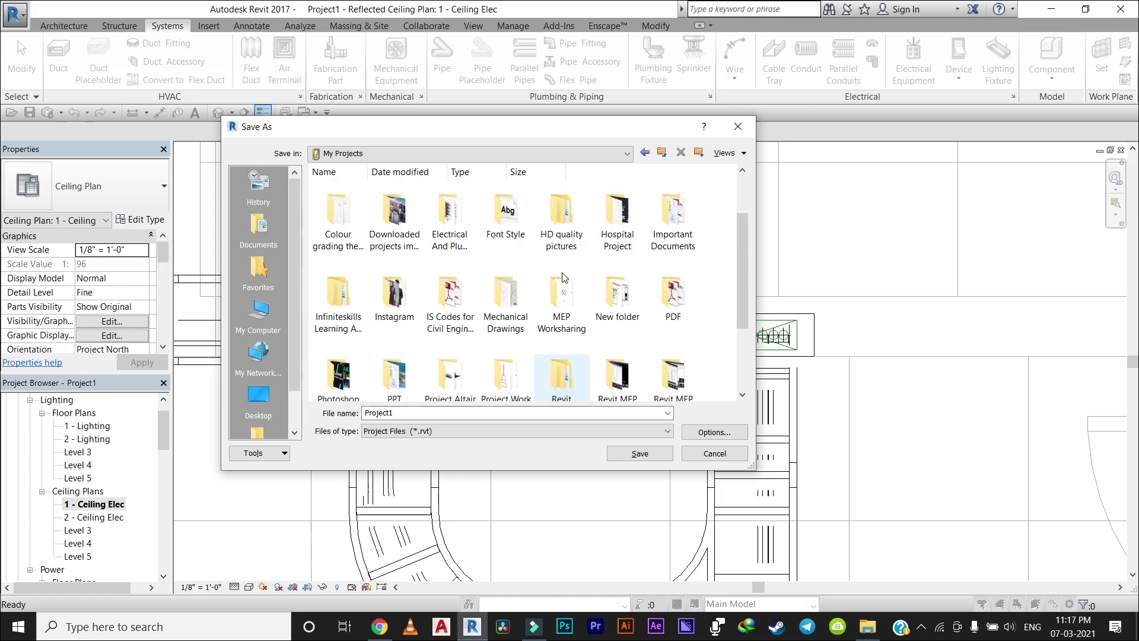
pyautogui.click(579, 315)
pyautogui.doubleClick(578, 315)
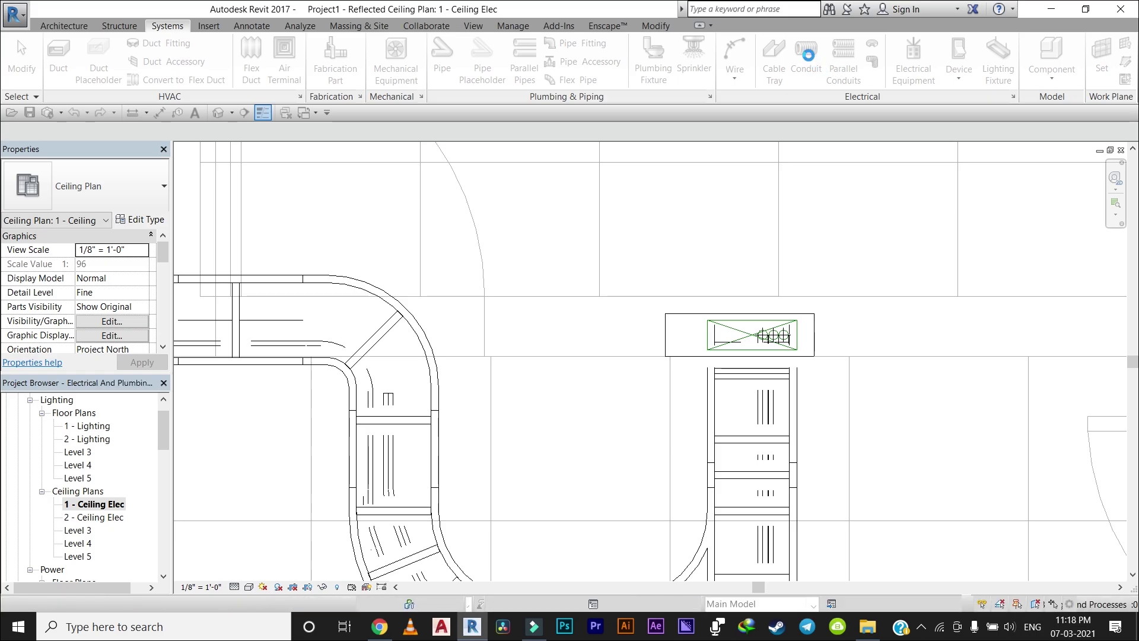
# Step: Start a conduit at the existing conduit end and run it horizontally along the tray
pyautogui.click(807, 60)
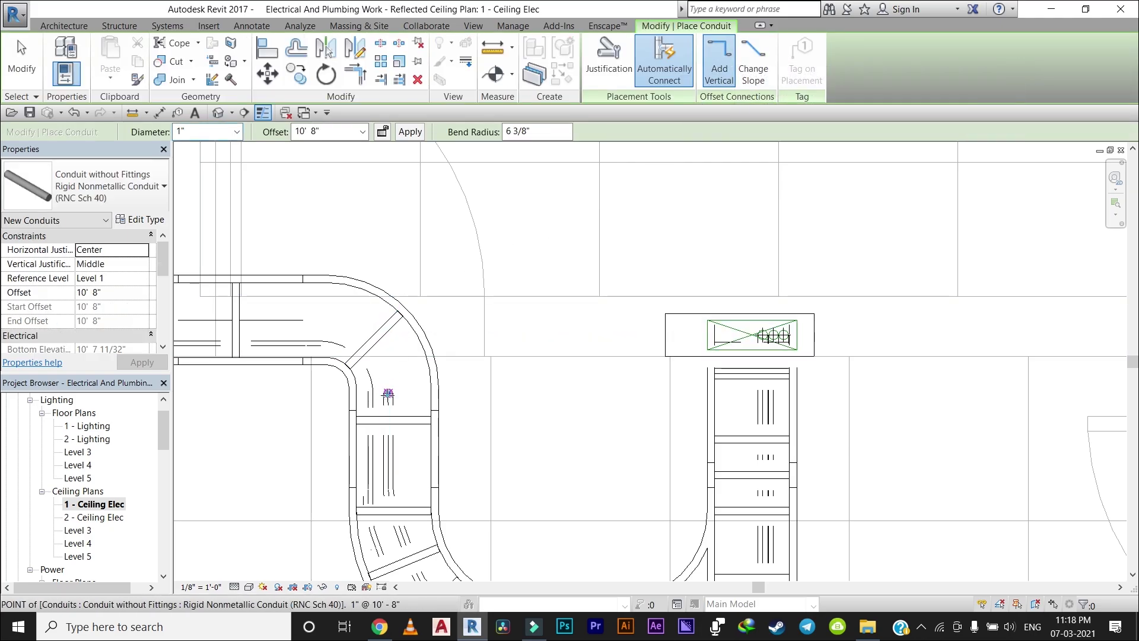
pyautogui.click(389, 393)
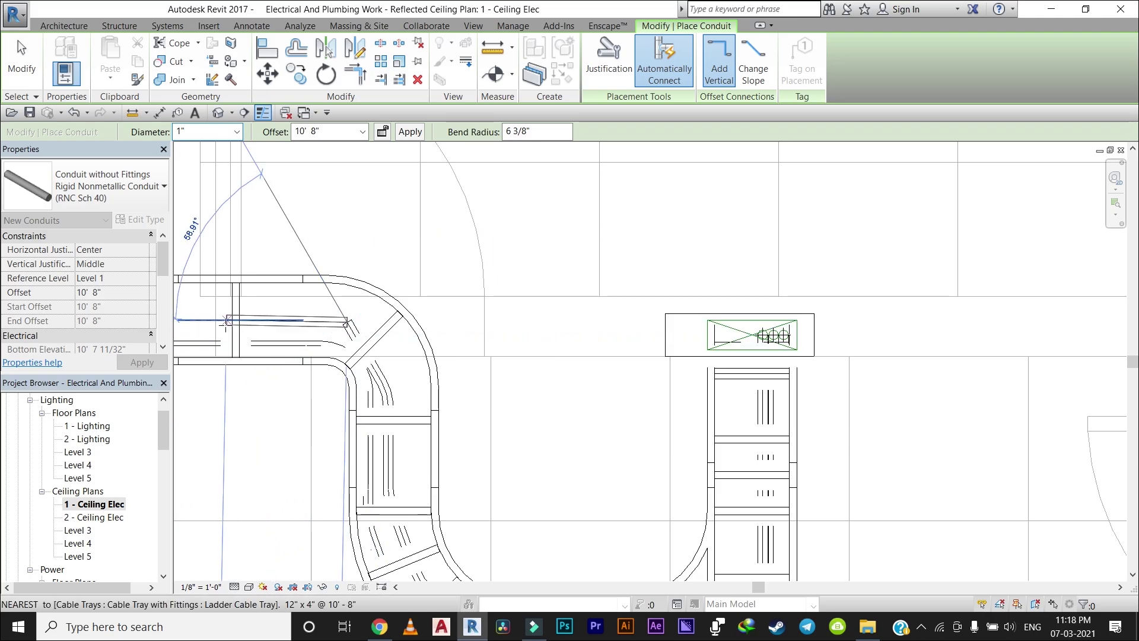
pyautogui.scroll(-2, 226, 321)
pyautogui.scroll(-2, 297, 332)
pyautogui.scroll(2, 402, 352)
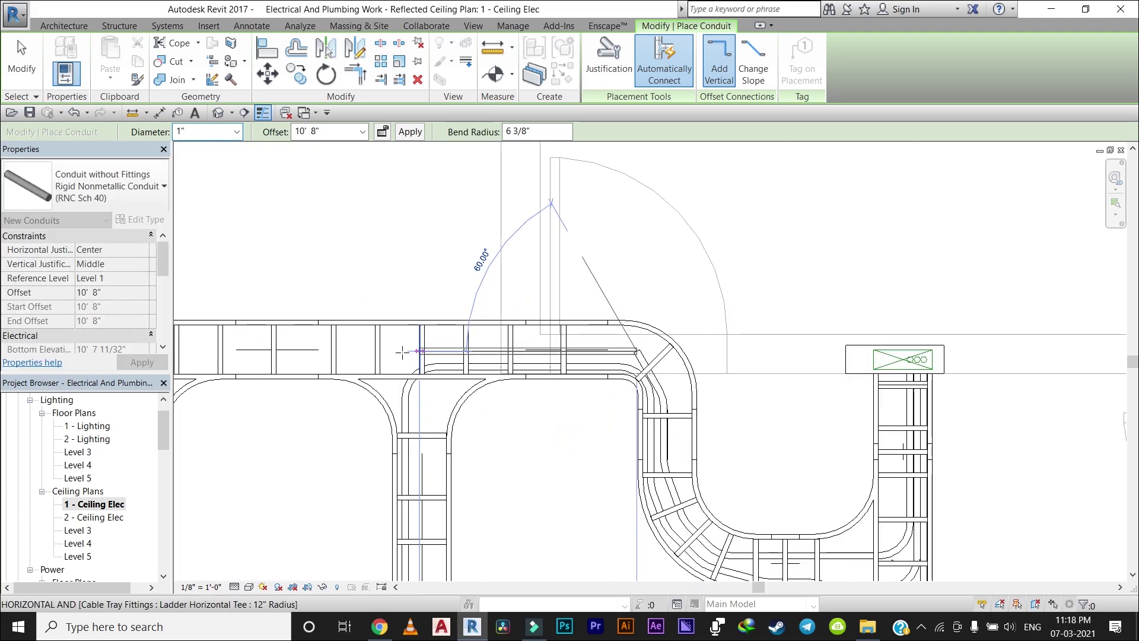
pyautogui.scroll(-2, 350, 353)
pyautogui.scroll(2, 332, 353)
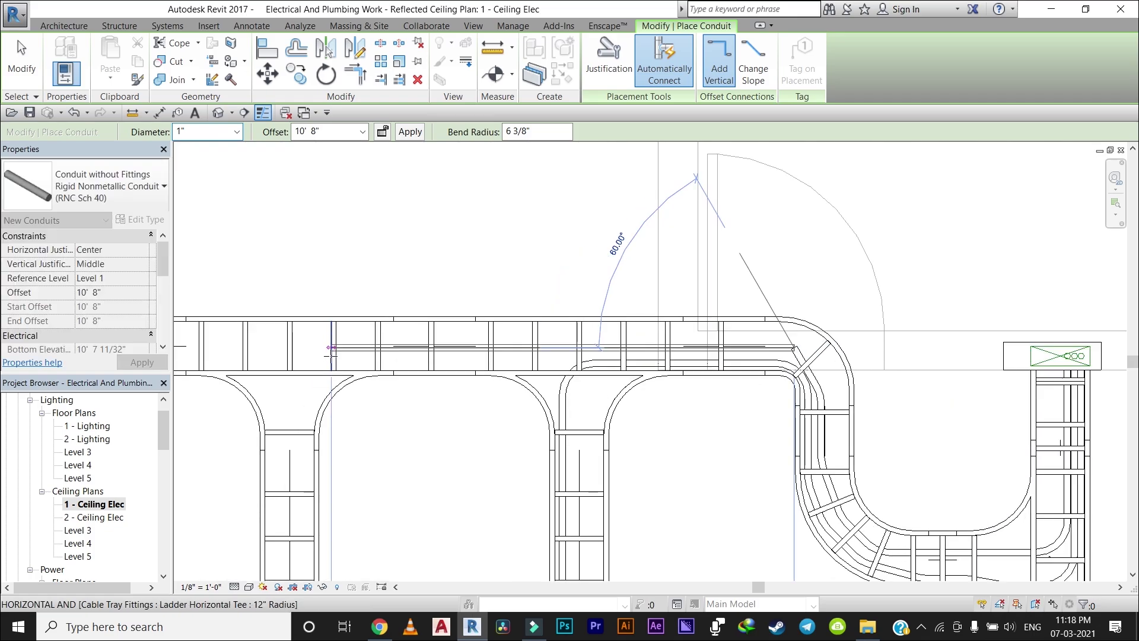
pyautogui.scroll(-2, 593, 338)
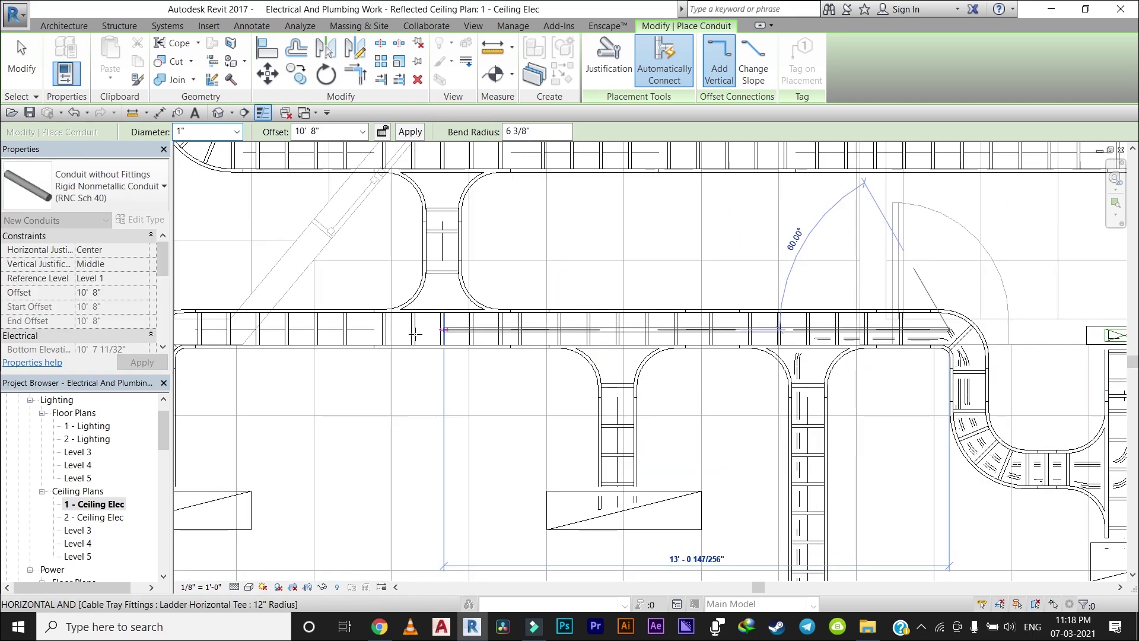
pyautogui.scroll(2, 415, 334)
pyautogui.scroll(2, 489, 331)
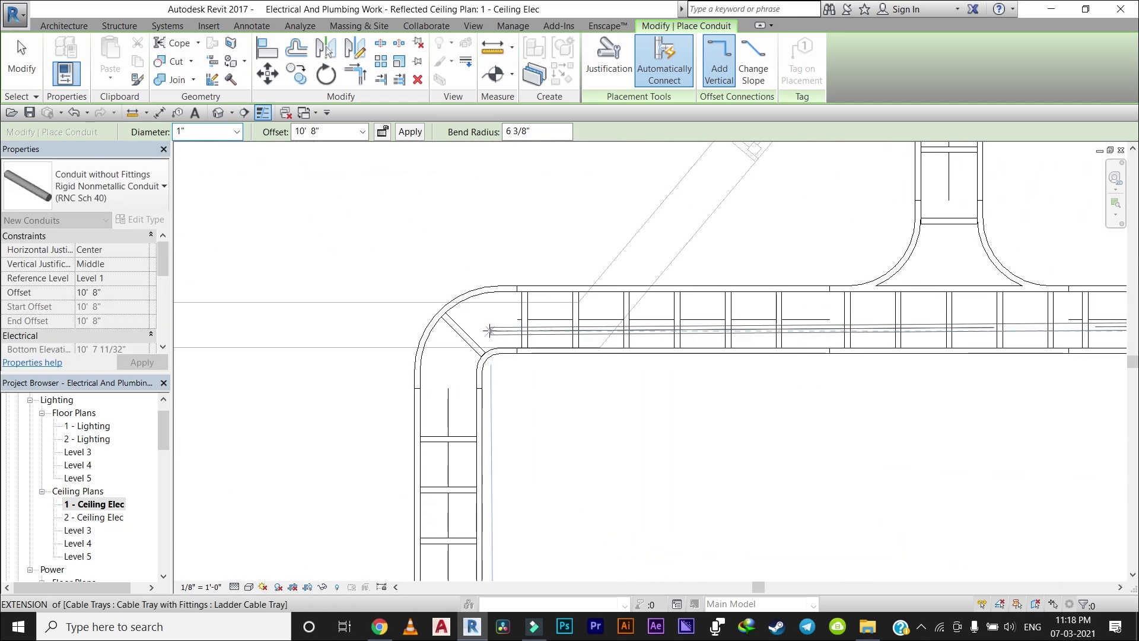
pyautogui.click(477, 327)
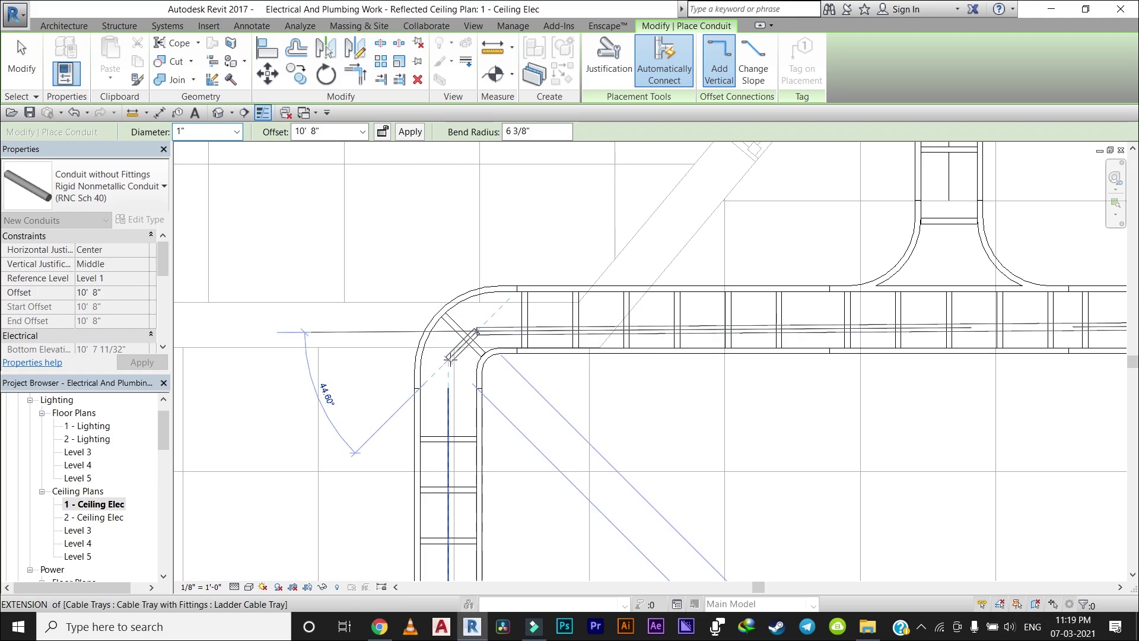
# Step: Continue the conduit diagonally through the tray corner down to the light fixture, then cancel
pyautogui.scroll(-3, 446, 370)
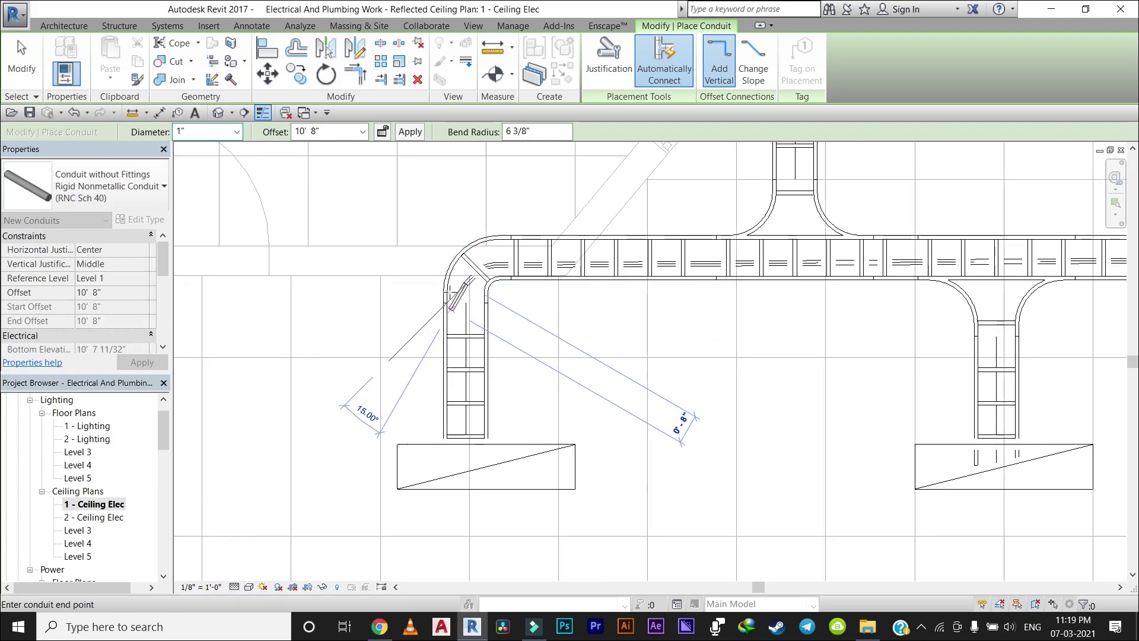
pyautogui.scroll(3, 458, 290)
pyautogui.click(460, 295)
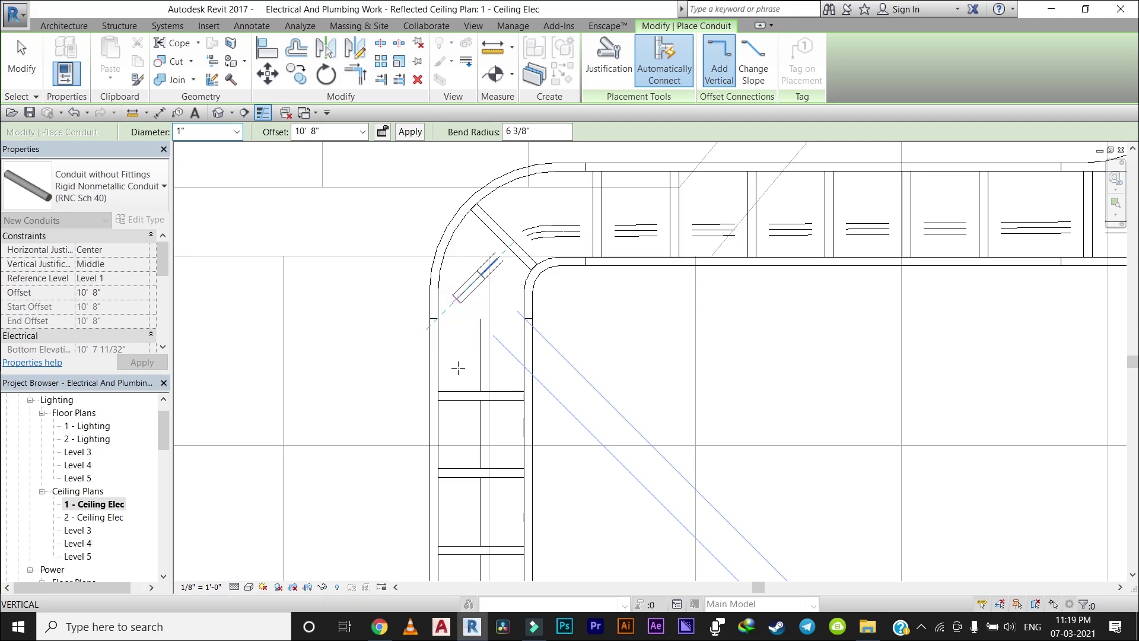
pyautogui.moveTo(457, 401); pyautogui.dragTo(476, 154, button='middle')
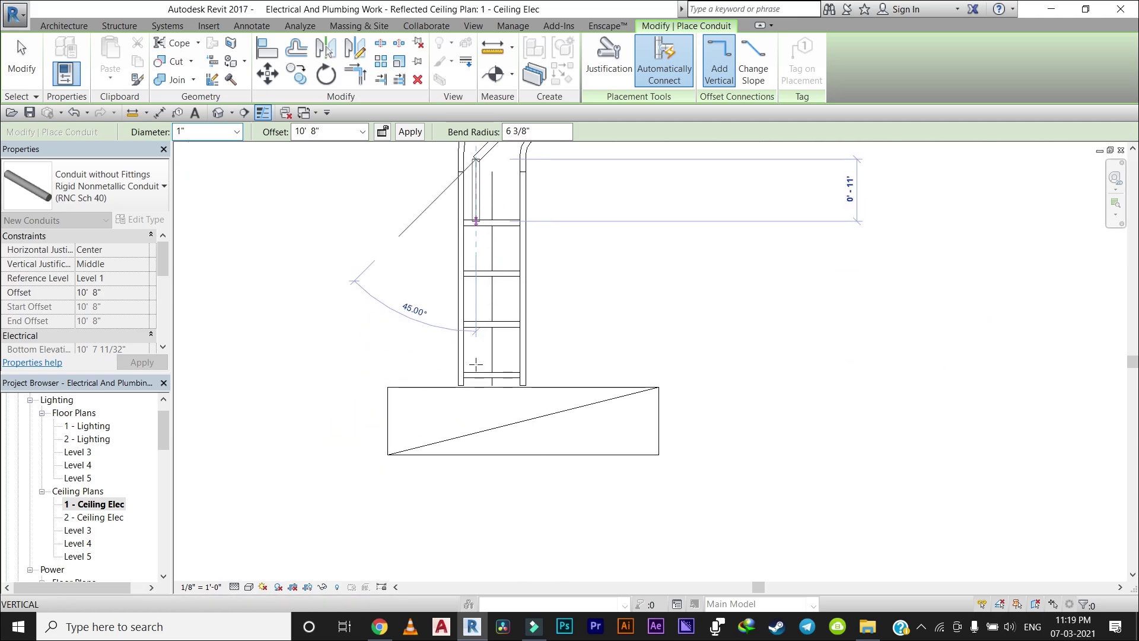
pyautogui.click(475, 404)
pyautogui.rightClick(654, 318)
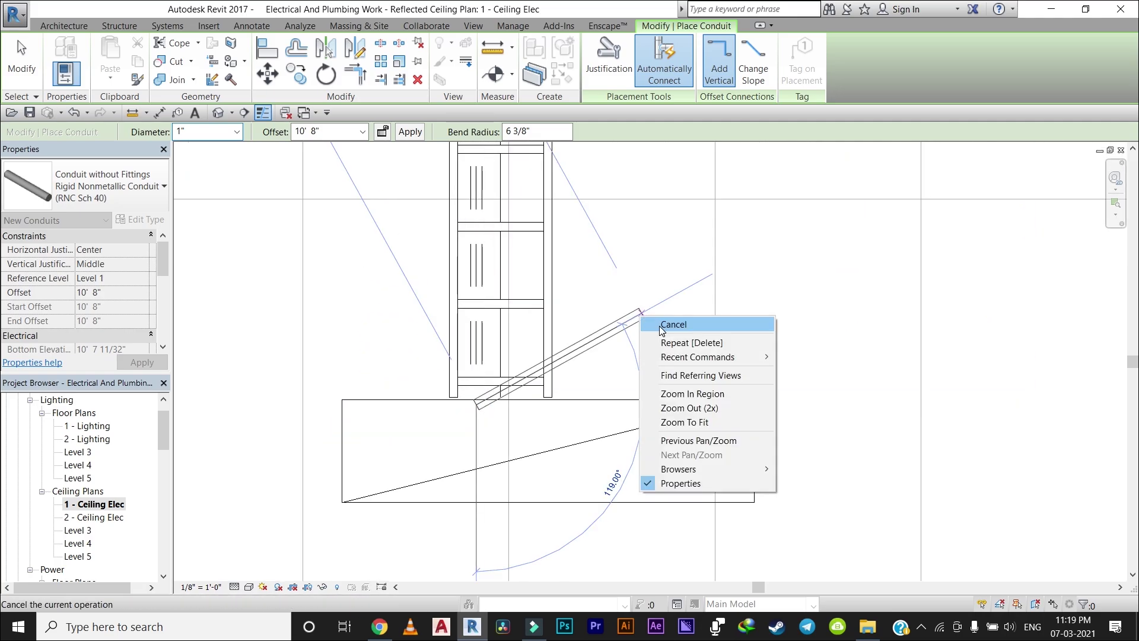
pyautogui.click(673, 323)
# Step: Start another conduit on the existing run at the tray's right-end bend, then end it
pyautogui.scroll(-3, 565, 435)
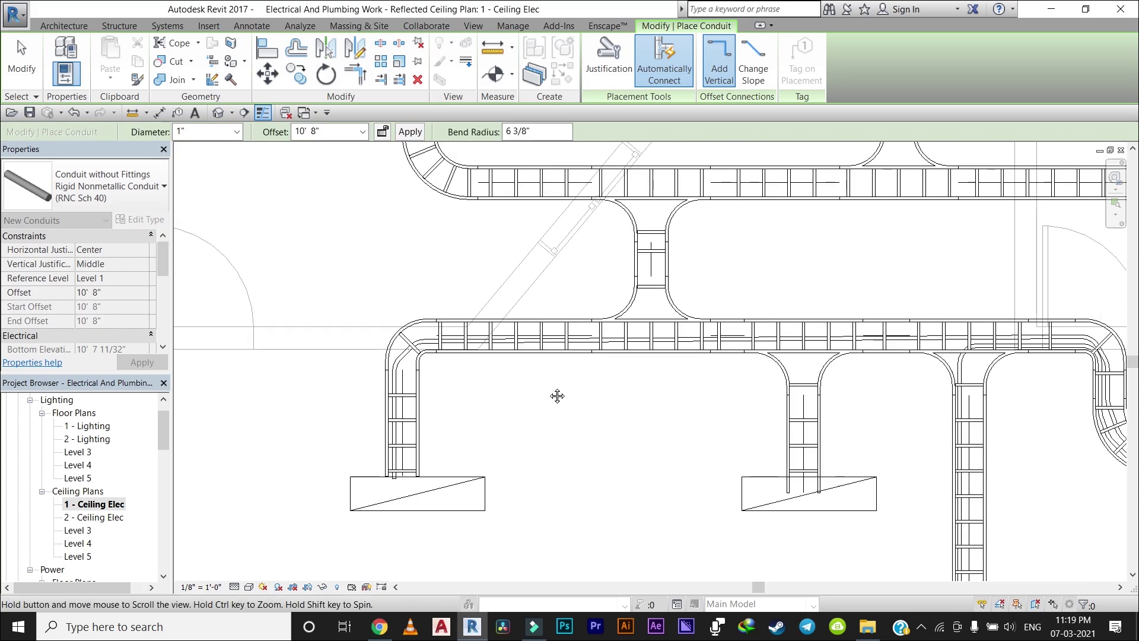
pyautogui.moveTo(645, 322); pyautogui.dragTo(445, 334, button='middle')
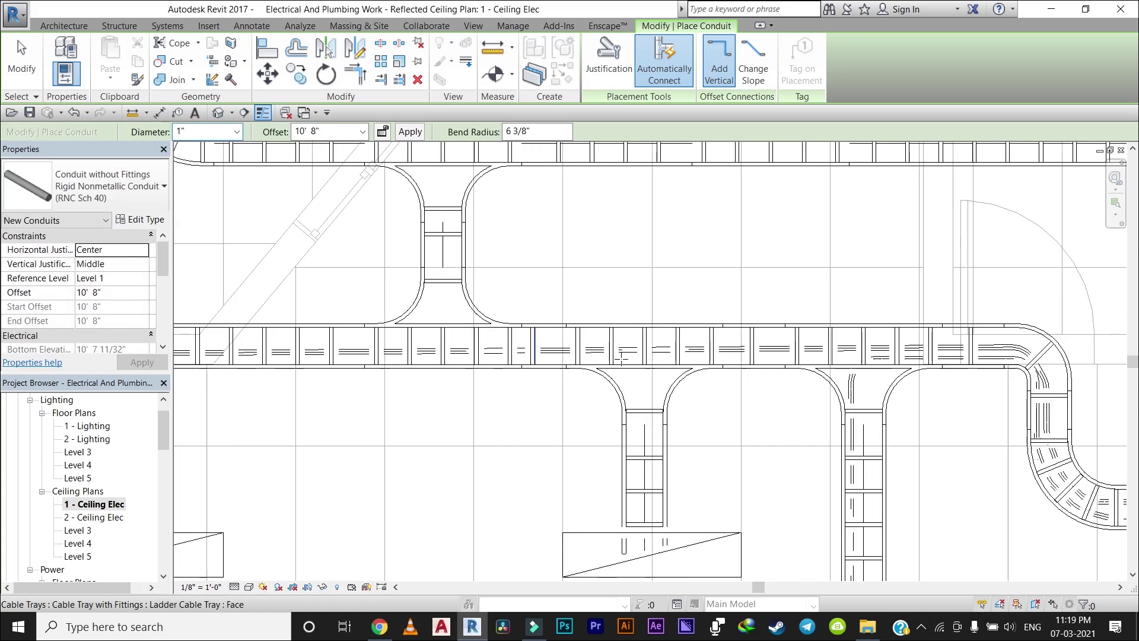
pyautogui.scroll(1, 644, 348)
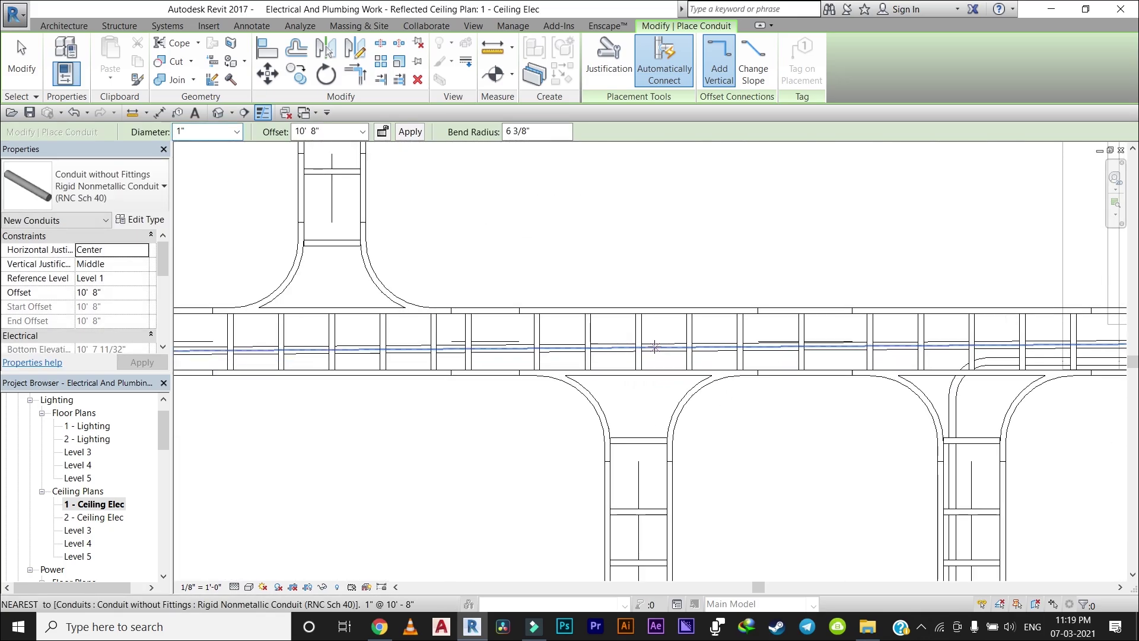
pyautogui.click(655, 356)
pyautogui.scroll(-2, 658, 359)
pyautogui.scroll(3, 639, 437)
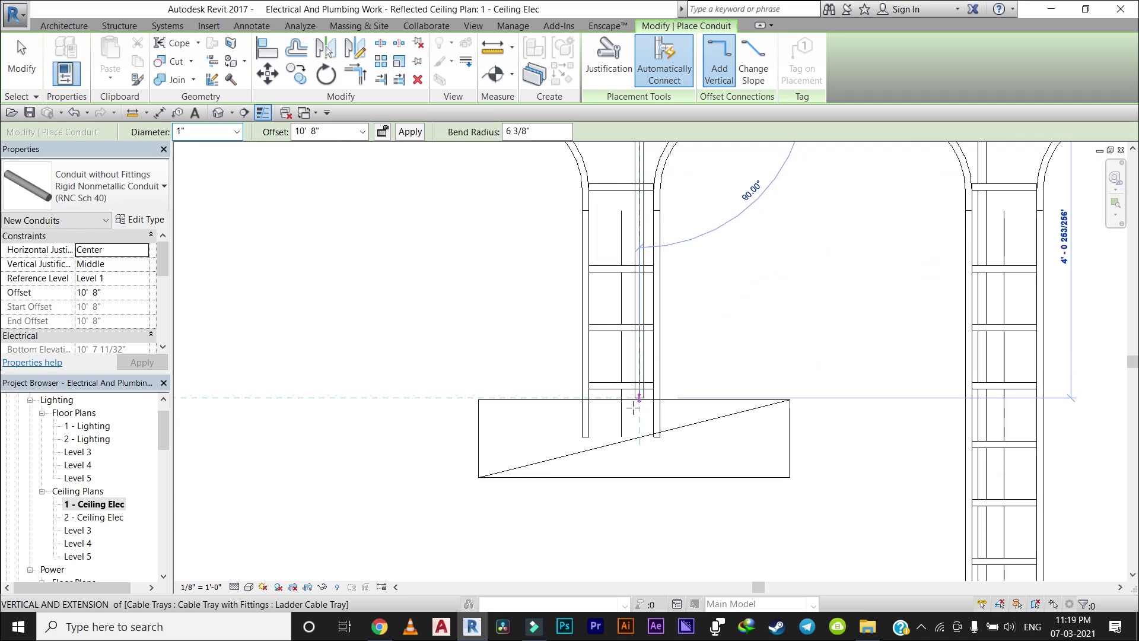
pyautogui.rightClick(735, 354)
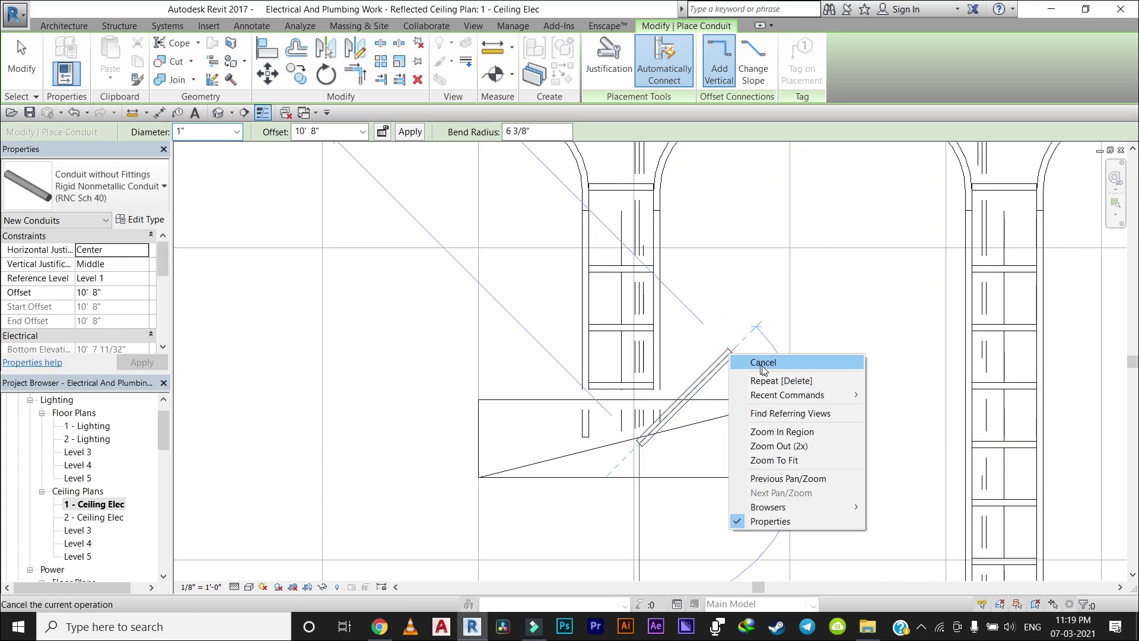
pyautogui.click(759, 362)
# Step: Pan and zoom across the ceiling plan to review the whole tray network, then exit conduit placement
pyautogui.scroll(-3, 765, 363)
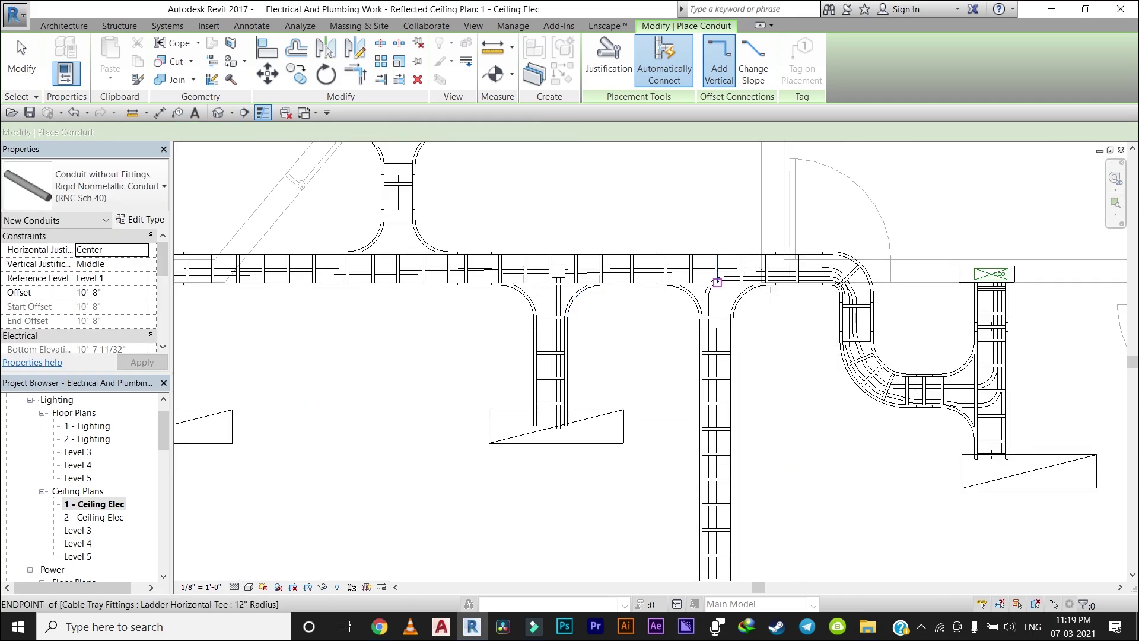
pyautogui.moveTo(602, 289); pyautogui.dragTo(323, 286, button='middle')
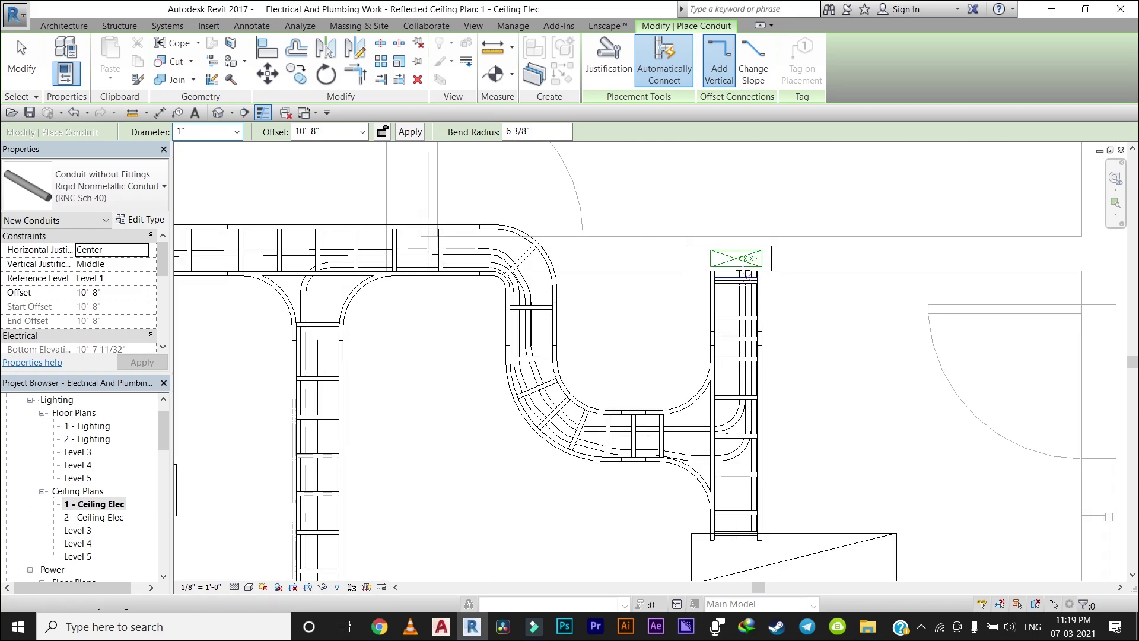
pyautogui.scroll(2, 765, 293)
pyautogui.scroll(-2, 741, 309)
pyautogui.moveTo(719, 247); pyautogui.dragTo(719, 336, button='middle')
pyautogui.scroll(-2, 718, 336)
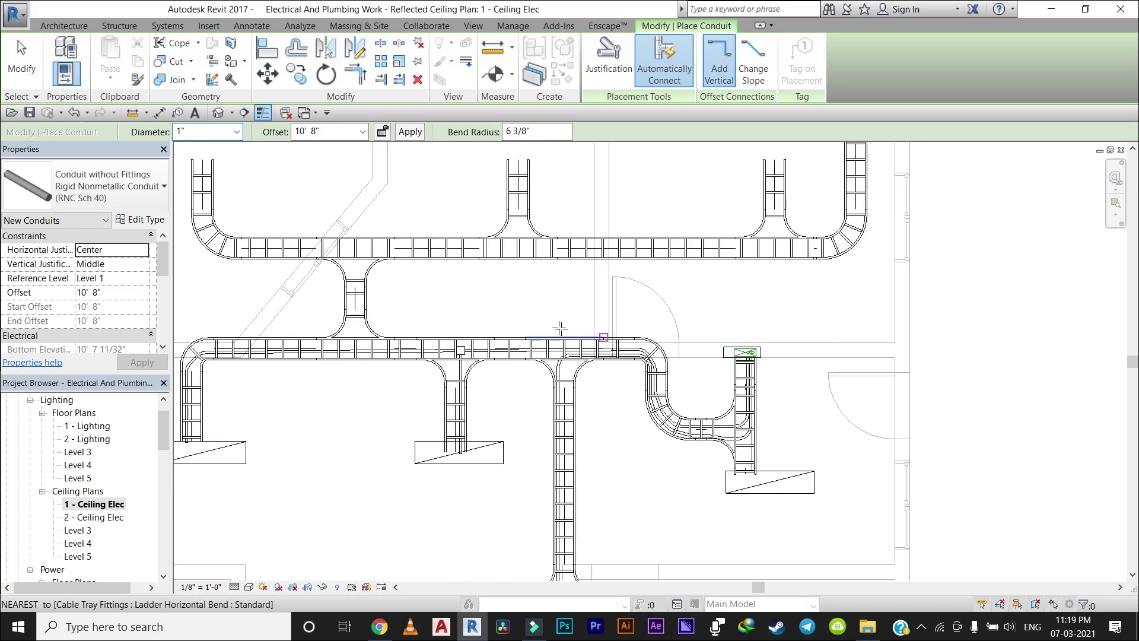
pyautogui.scroll(-2, 771, 474)
pyautogui.scroll(1, 707, 495)
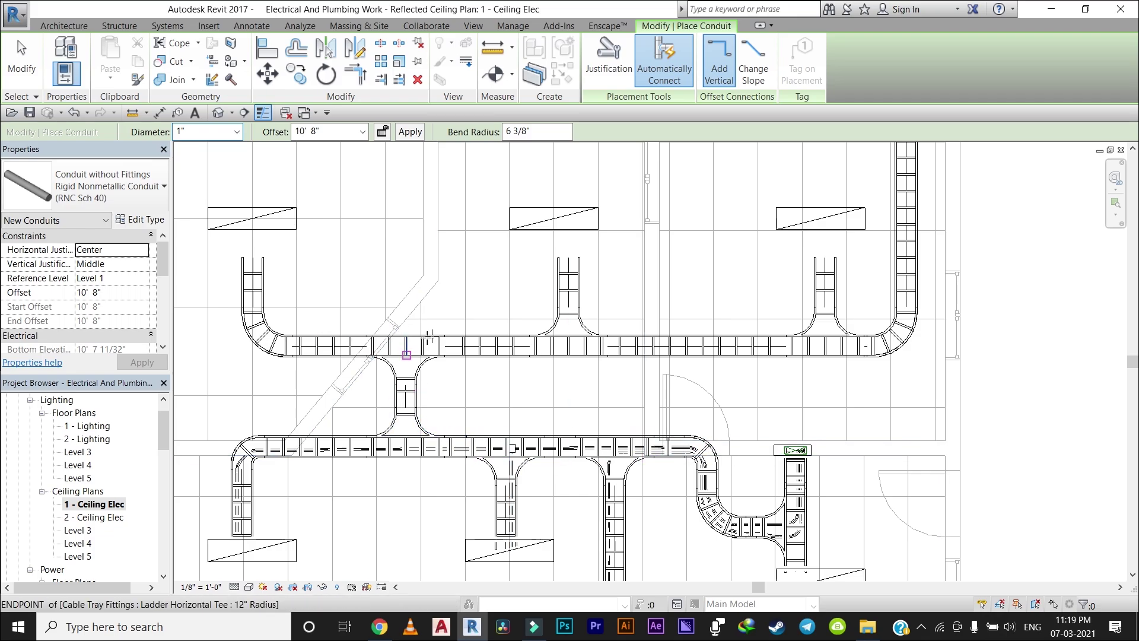
pyautogui.scroll(-2, 953, 259)
pyautogui.scroll(-1, 919, 285)
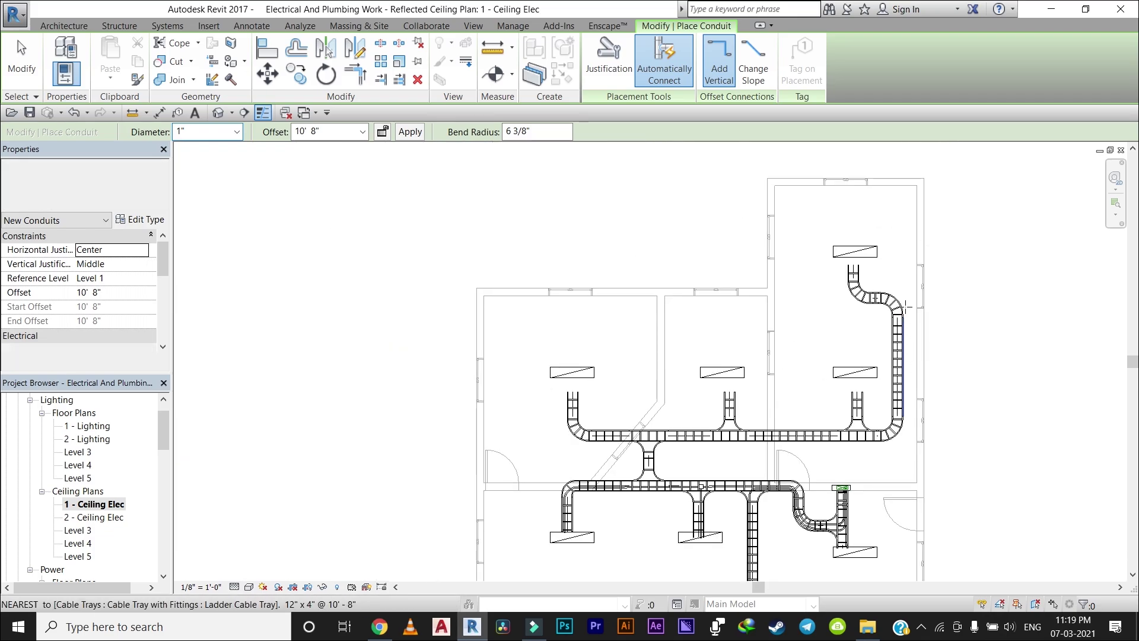
pyautogui.moveTo(866, 291); pyautogui.dragTo(867, 327, button='middle')
pyautogui.scroll(1, 830, 332)
pyautogui.scroll(1, 771, 344)
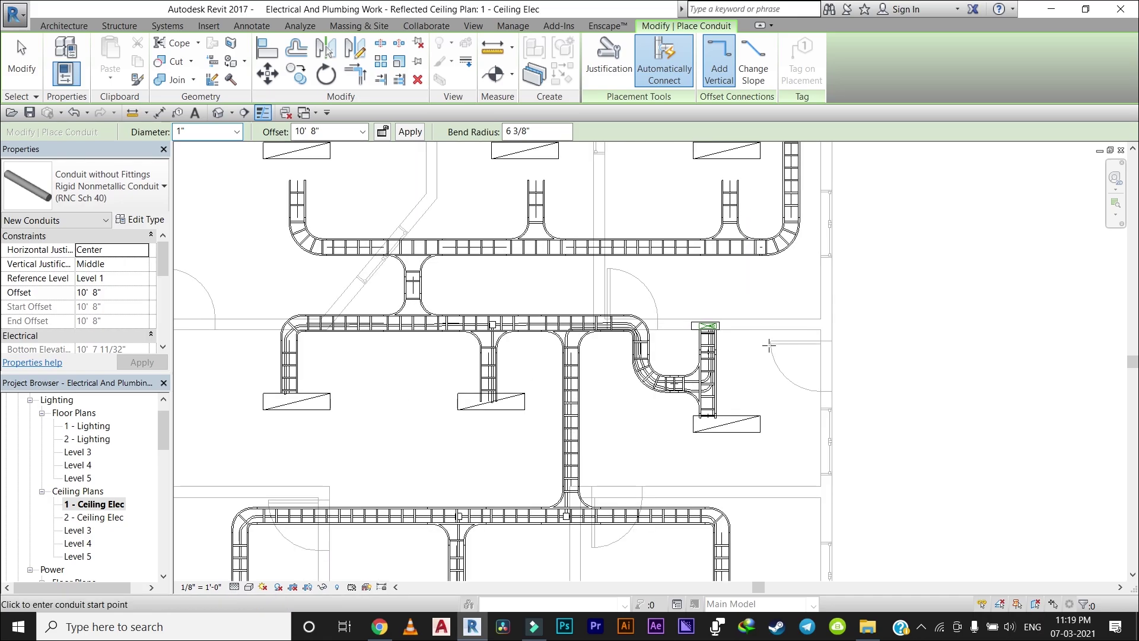
pyautogui.scroll(1, 714, 354)
pyautogui.press('Escape')
pyautogui.press('Escape')
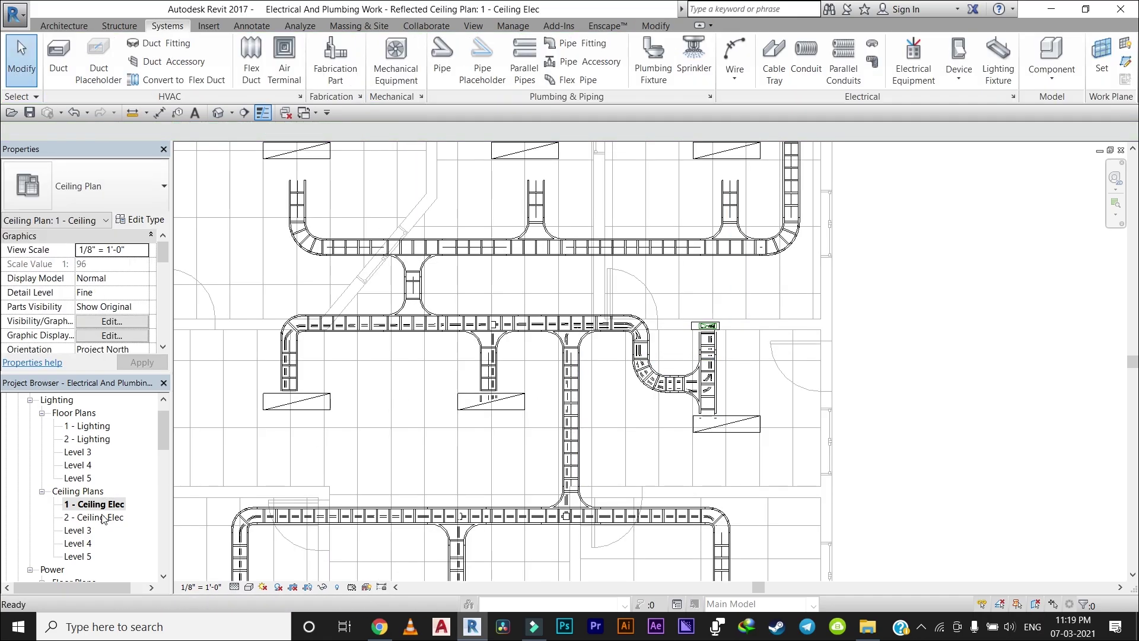
pyautogui.scroll(-2, 102, 518)
pyautogui.scroll(-2, 101, 513)
# Step: Switch to the North - Elec elevation and start the Conduit tool
pyautogui.doubleClick(88, 519)
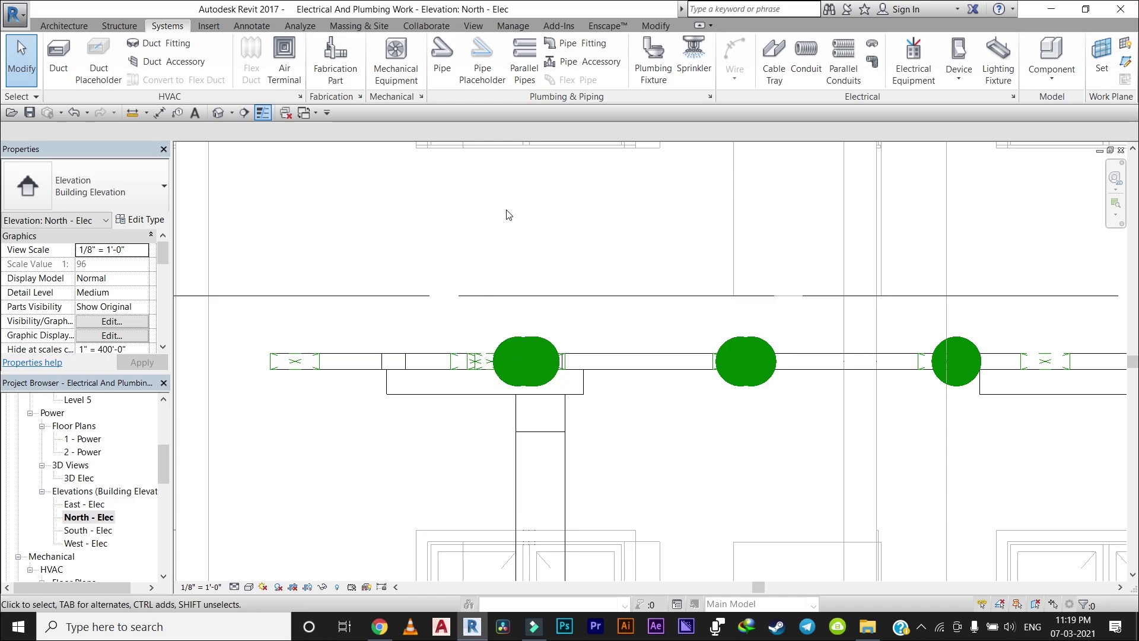
pyautogui.click(807, 53)
pyautogui.scroll(-1, 580, 285)
pyautogui.scroll(-1, 580, 285)
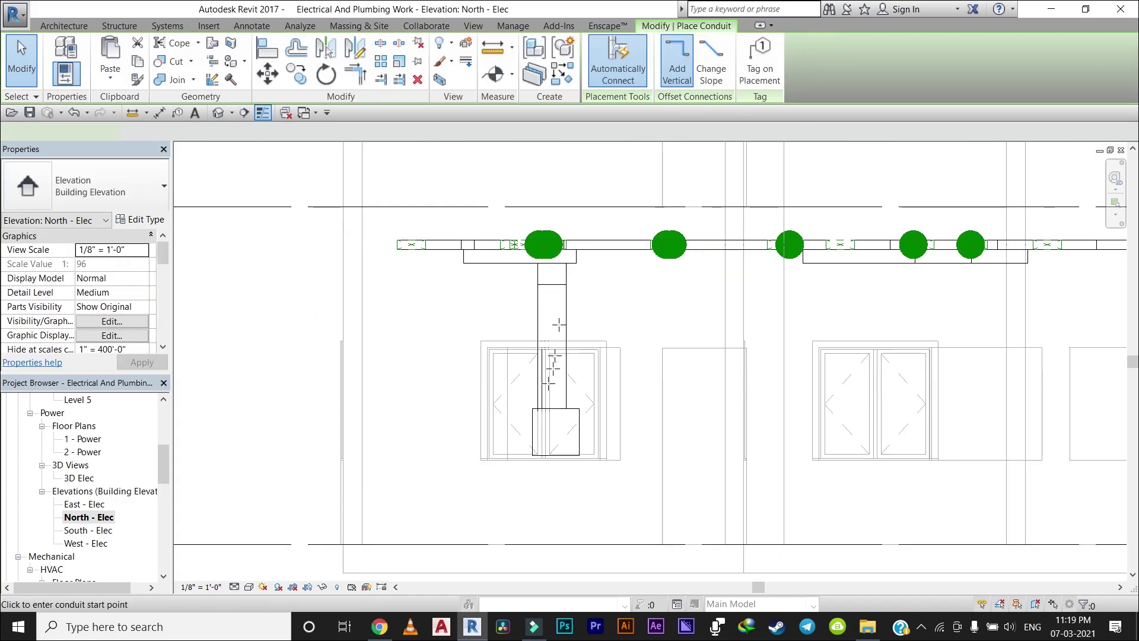
pyautogui.scroll(3, 591, 358)
pyautogui.scroll(2, 536, 401)
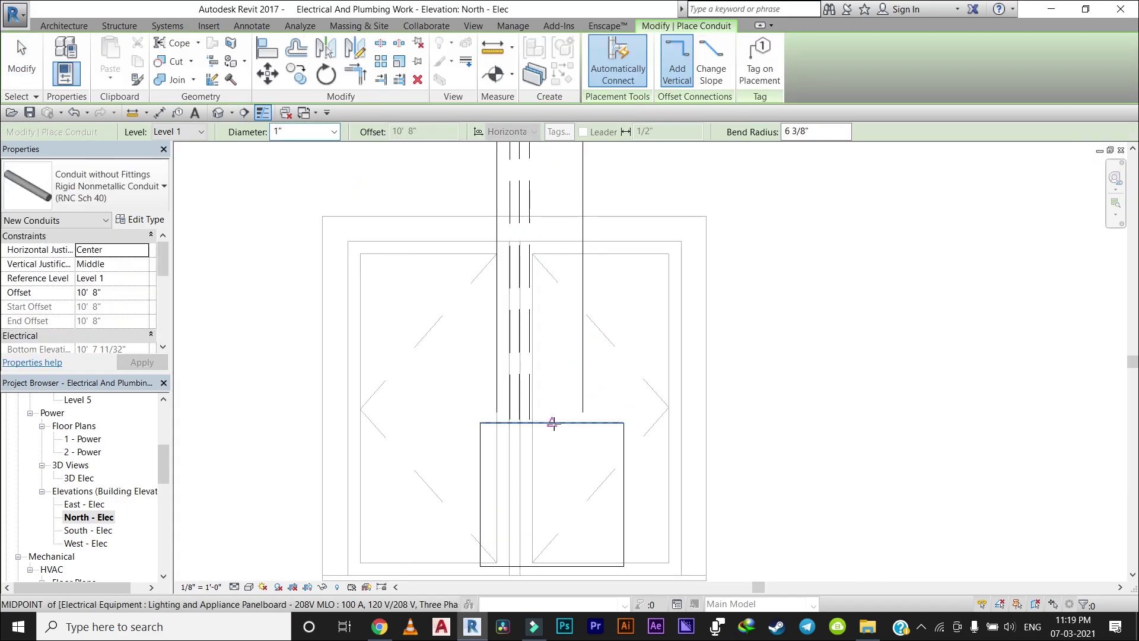
pyautogui.scroll(2, 551, 421)
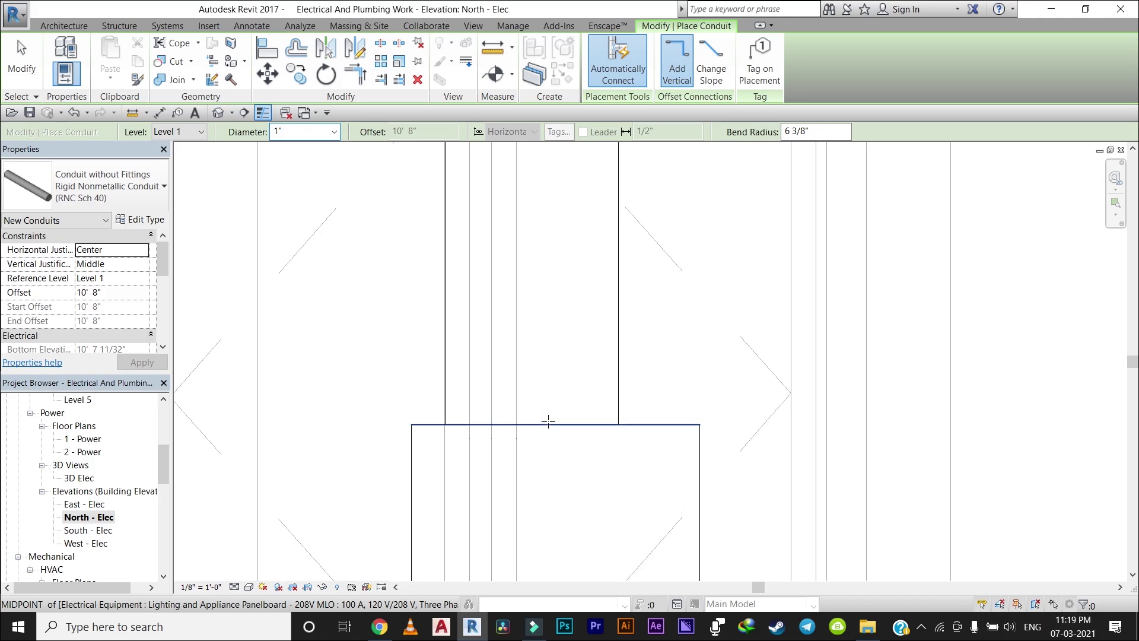
pyautogui.scroll(1, 546, 423)
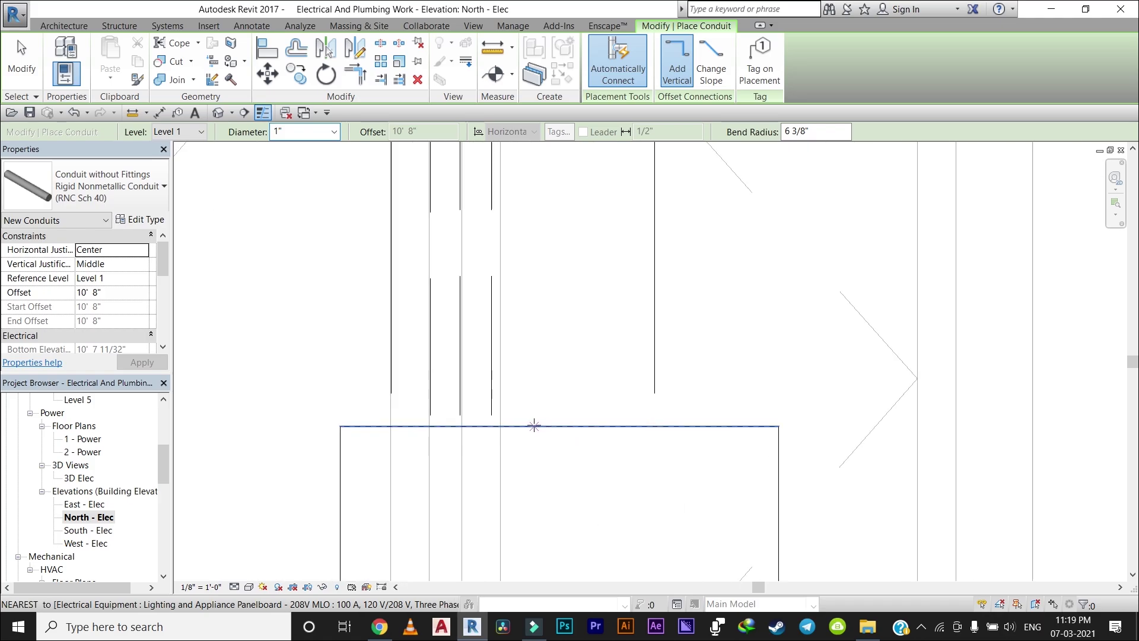
# Step: Begin a conduit at the panelboard's top edge, then cancel it before placing
pyautogui.click(533, 415)
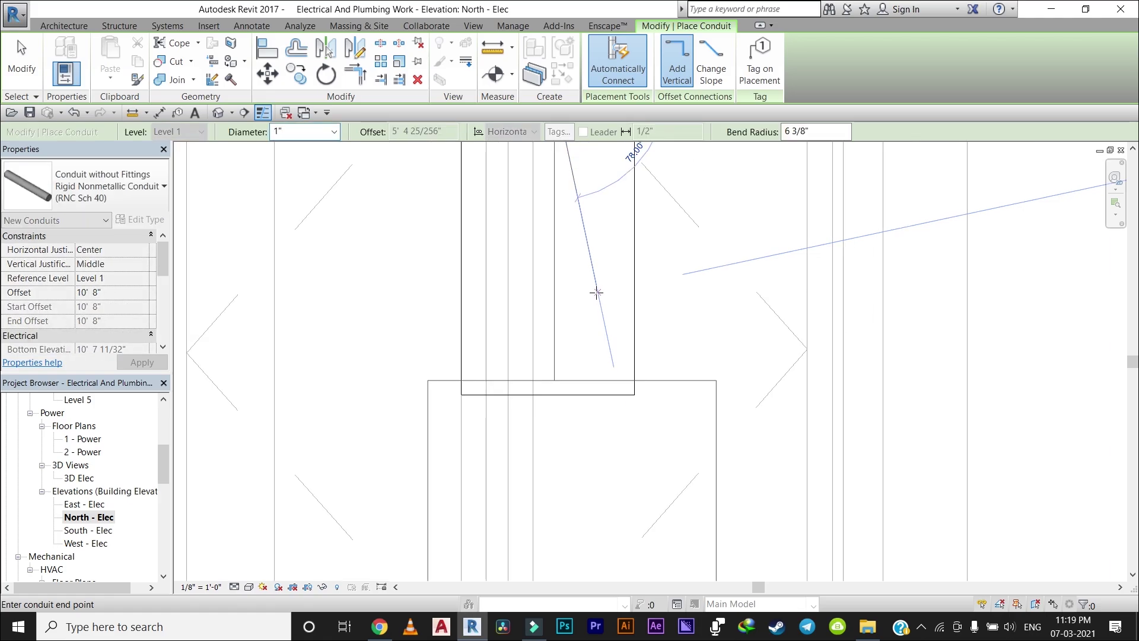
pyautogui.scroll(2, 591, 385)
pyautogui.scroll(-3, 590, 441)
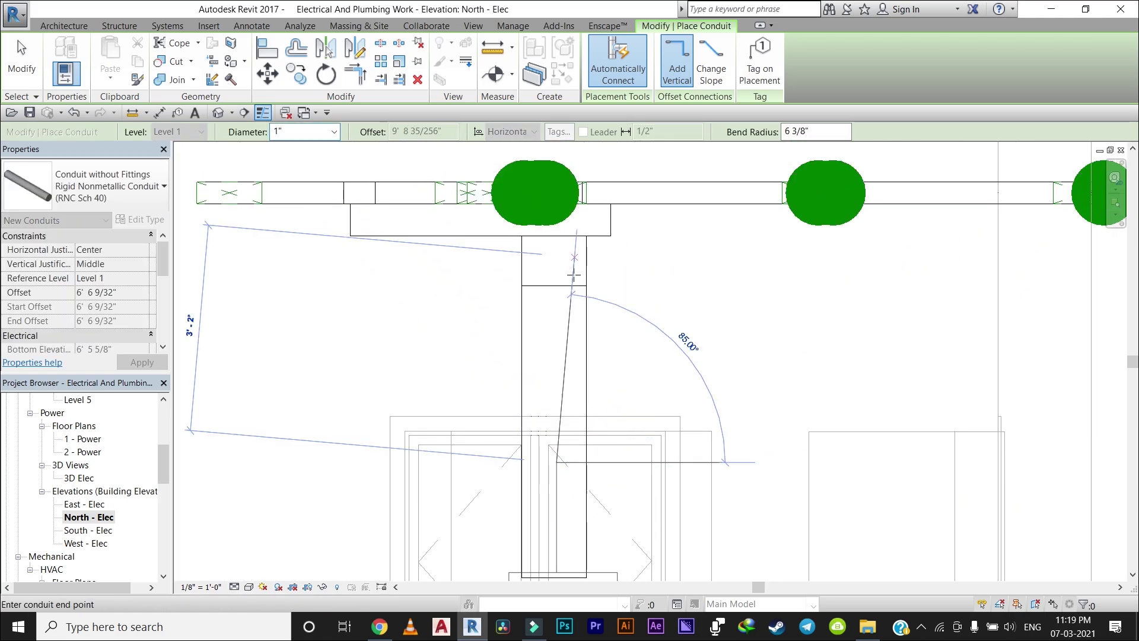
pyautogui.scroll(2, 551, 285)
pyautogui.scroll(2, 551, 285)
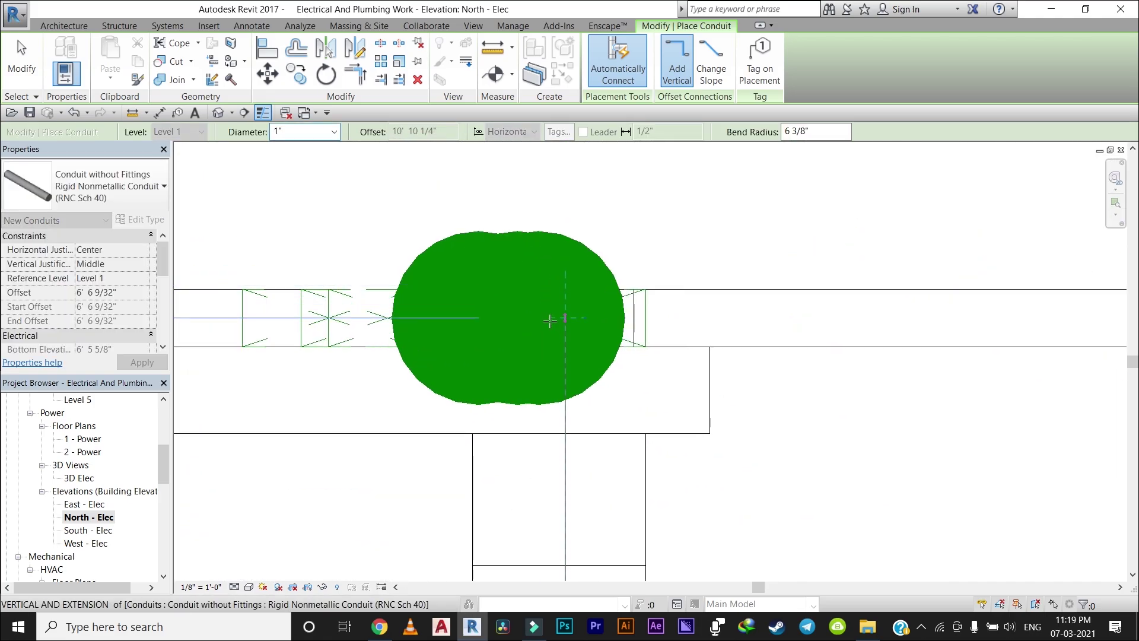
pyautogui.rightClick(584, 232)
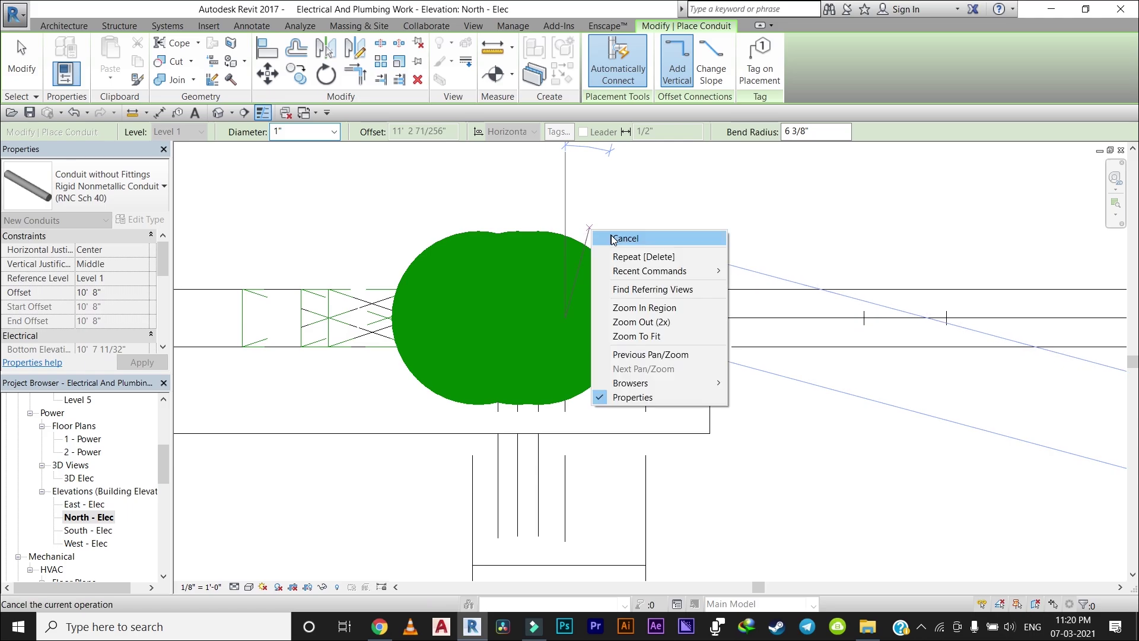
pyautogui.click(613, 237)
pyautogui.scroll(2, 99, 452)
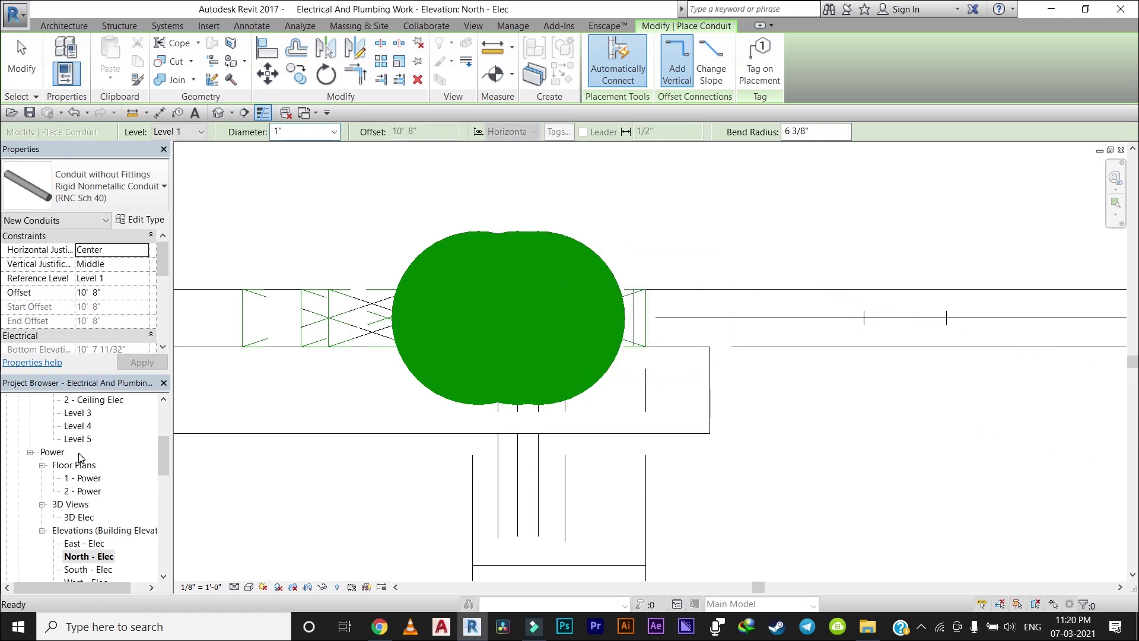
pyautogui.scroll(2, 100, 452)
pyautogui.scroll(3, 99, 458)
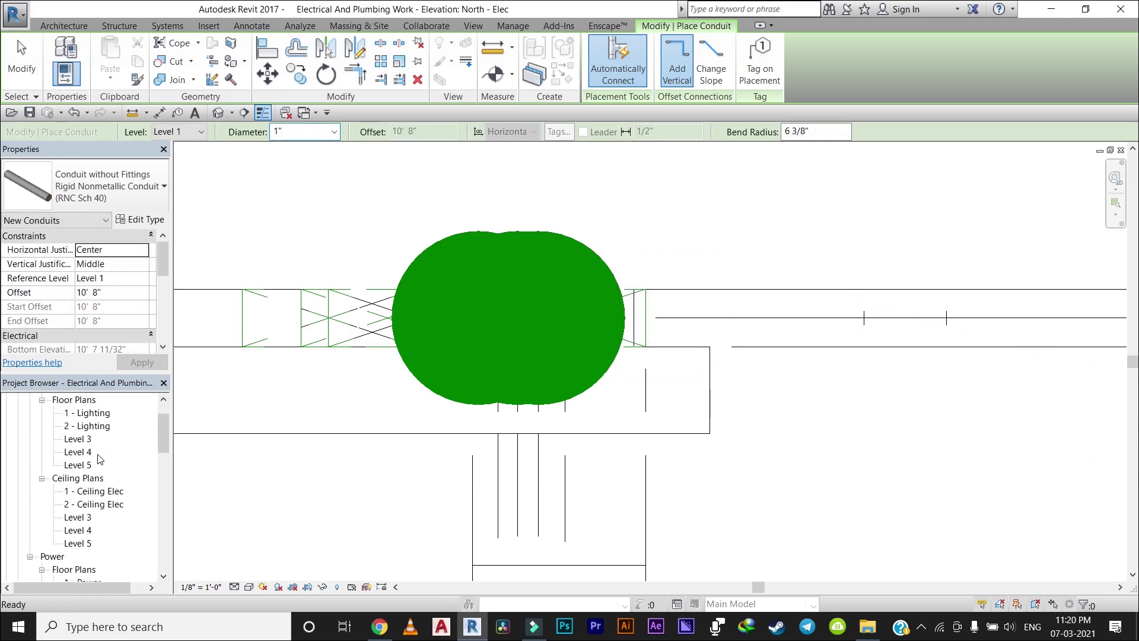
# Step: Open the 1 - Ceiling Elec reflected ceiling plan and zoom in
pyautogui.doubleClick(92, 492)
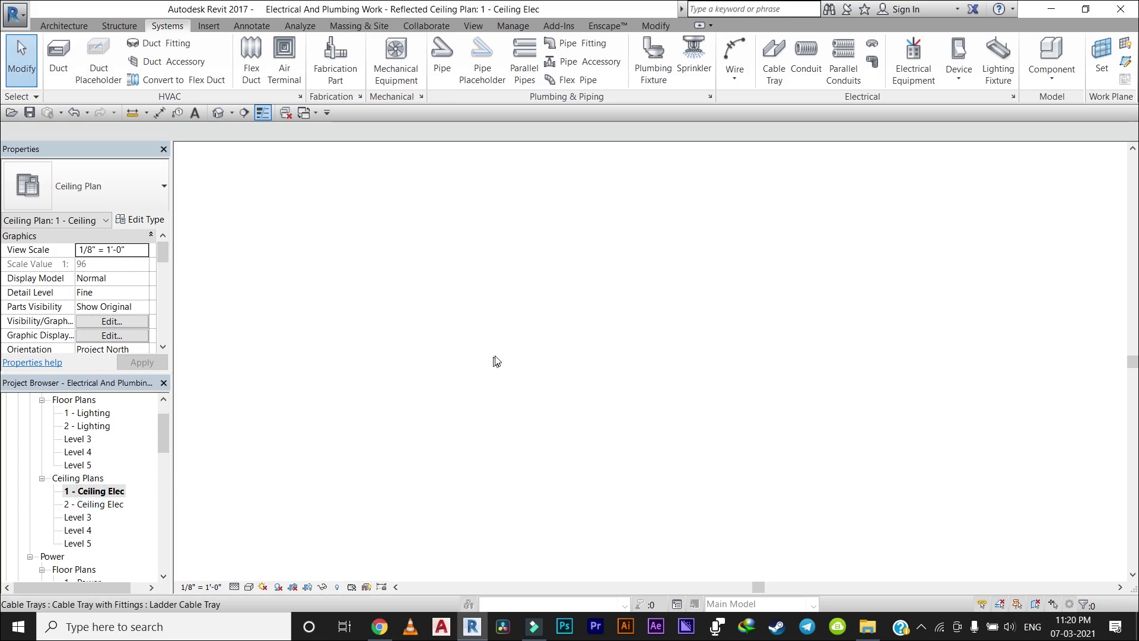
pyautogui.scroll(3, 624, 339)
pyautogui.scroll(3, 624, 339)
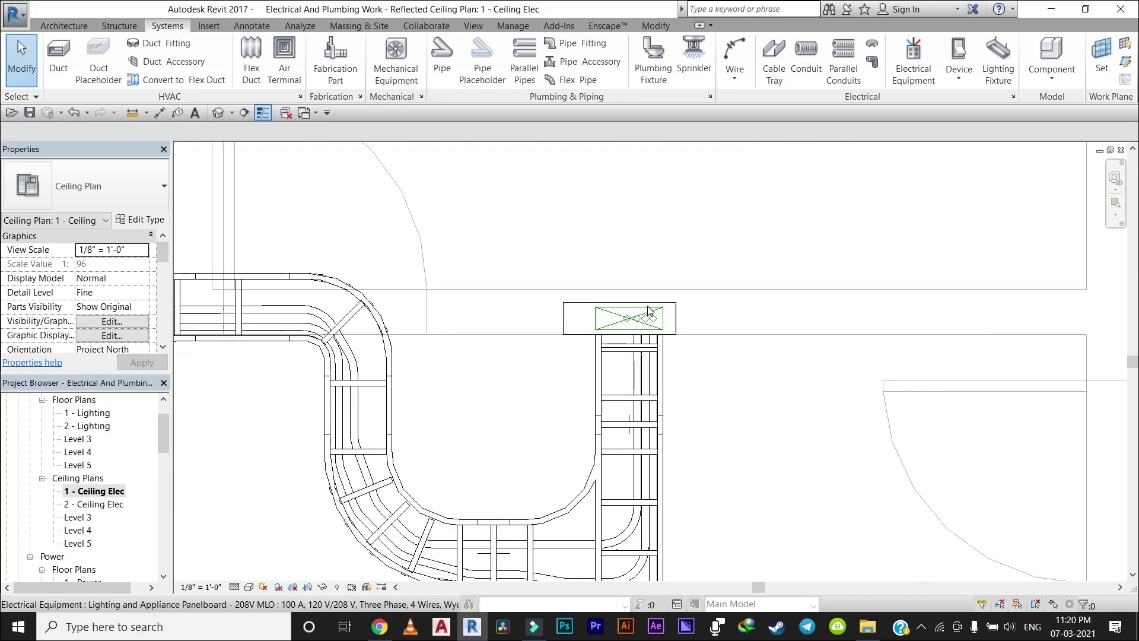
pyautogui.scroll(3, 616, 336)
# Step: Start a 1" conduit at the panelboard and bend it over the cable tray
pyautogui.click(816, 72)
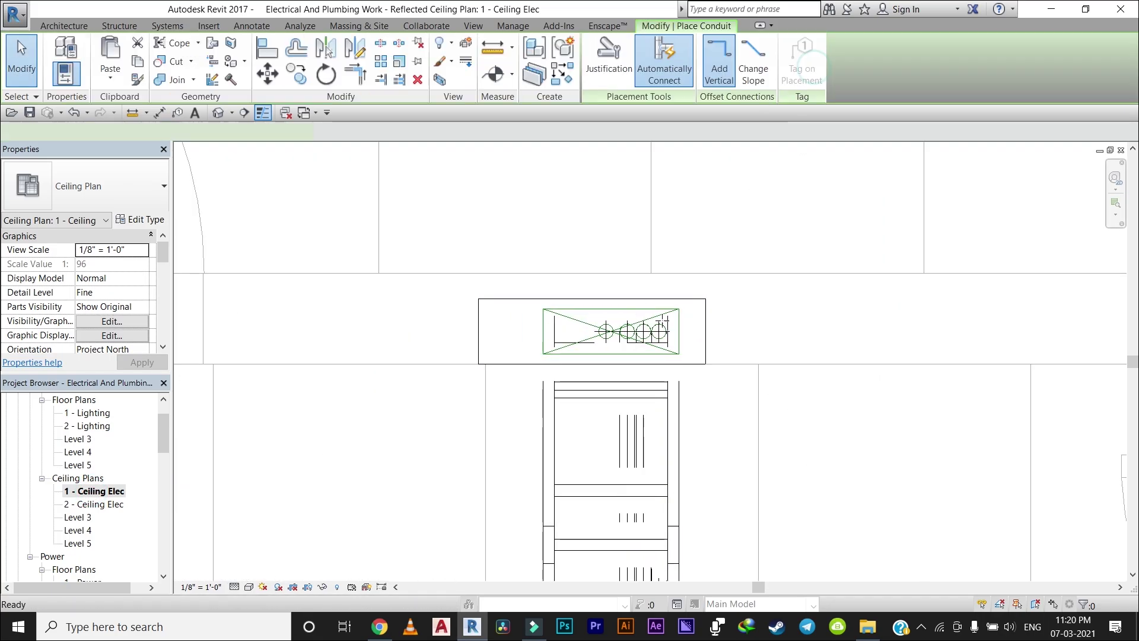
pyautogui.scroll(2, 617, 332)
pyautogui.click(587, 336)
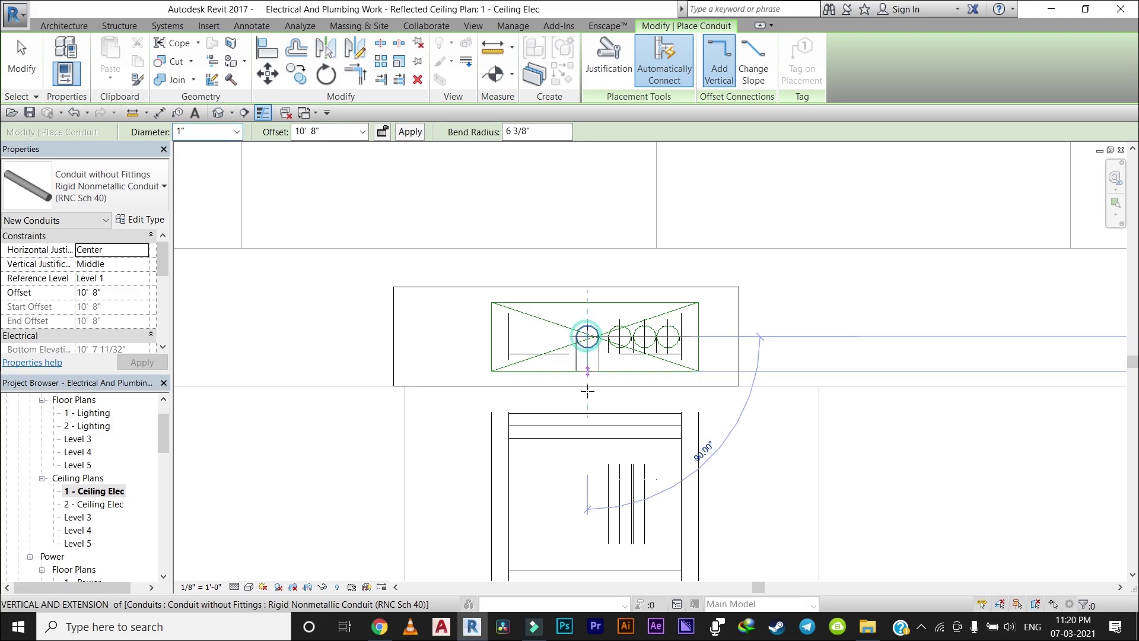
pyautogui.scroll(-2, 587, 389)
pyautogui.scroll(-1, 593, 449)
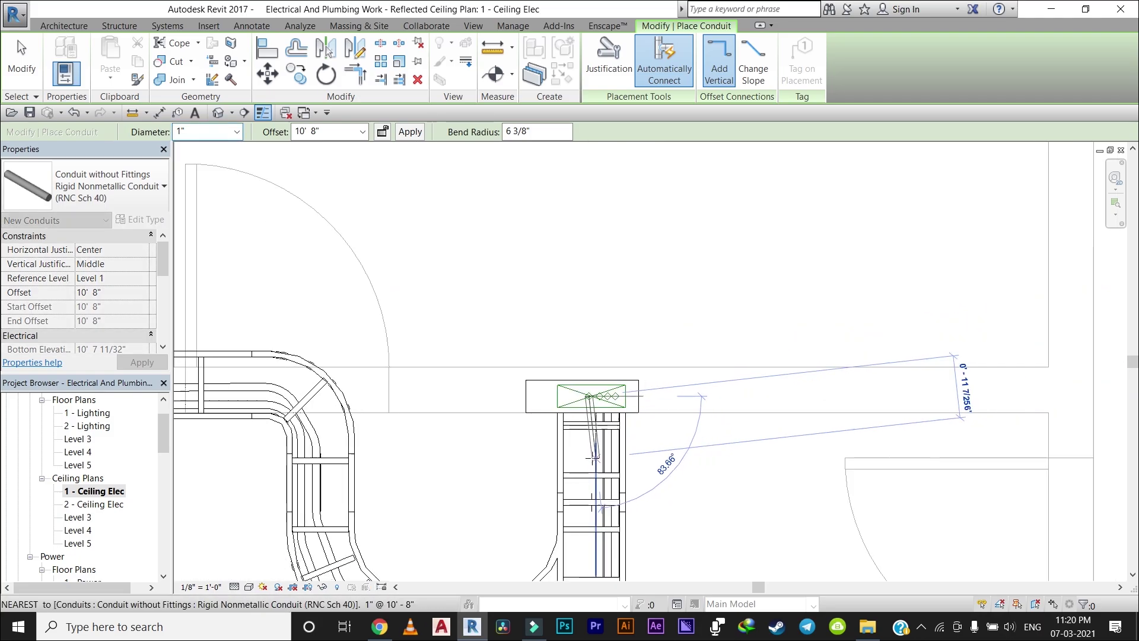
pyautogui.scroll(1, 617, 427)
pyautogui.scroll(1, 629, 415)
pyautogui.scroll(1, 636, 408)
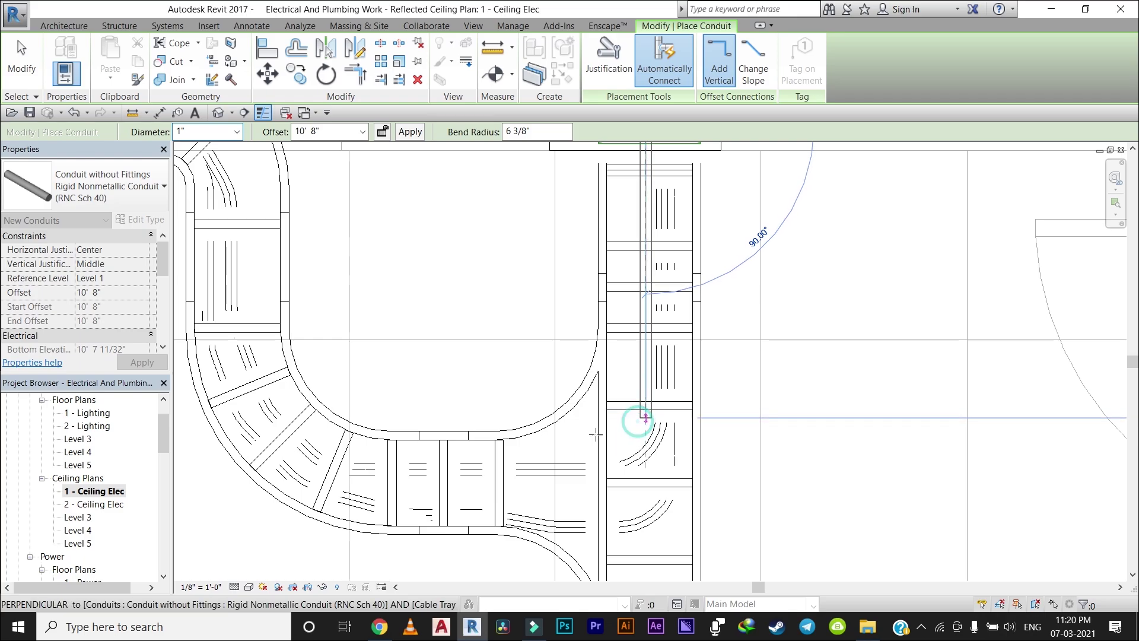
pyautogui.scroll(1, 596, 436)
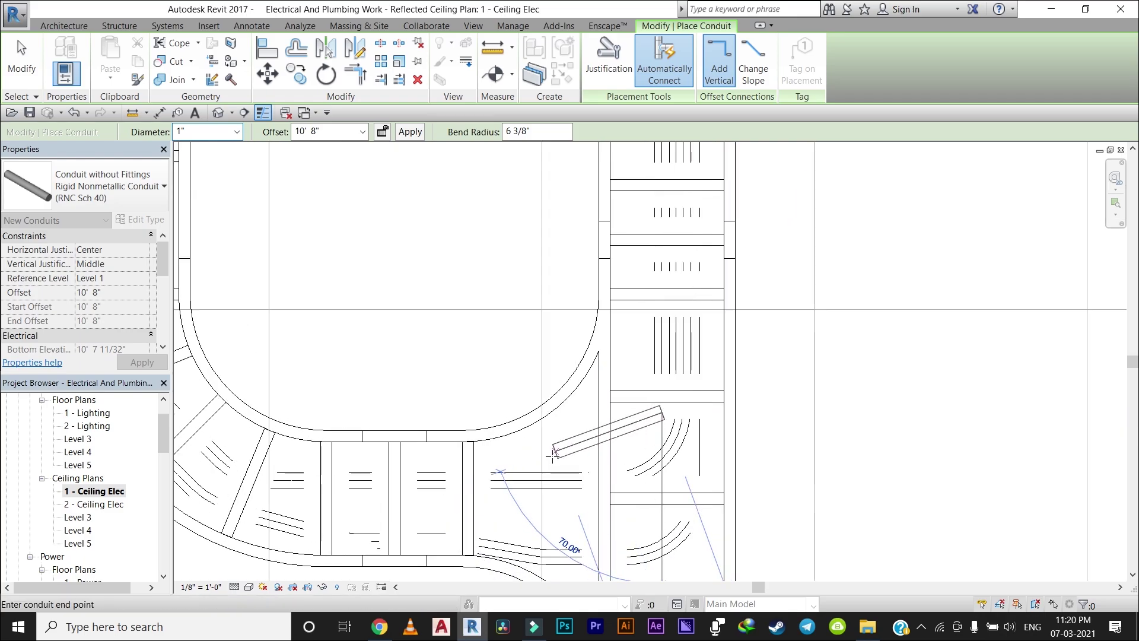
pyautogui.click(543, 459)
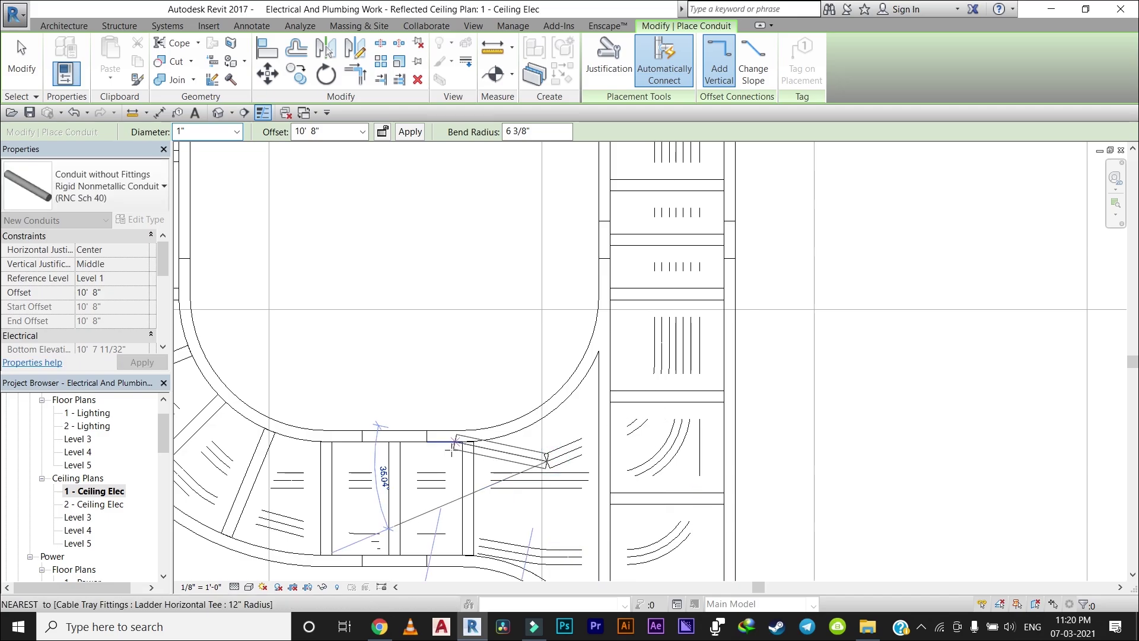
# Step: End the conduit at the tray midpoint, dismissing the not-enough-room-for-fittings error
pyautogui.scroll(-2, 332, 463)
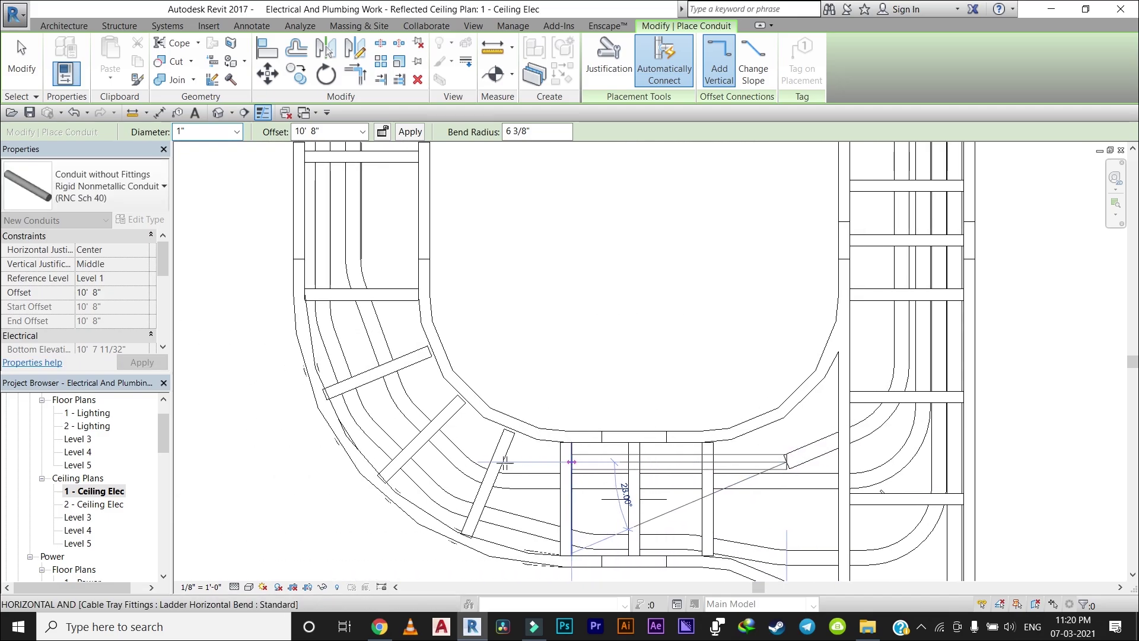
pyautogui.scroll(2, 481, 451)
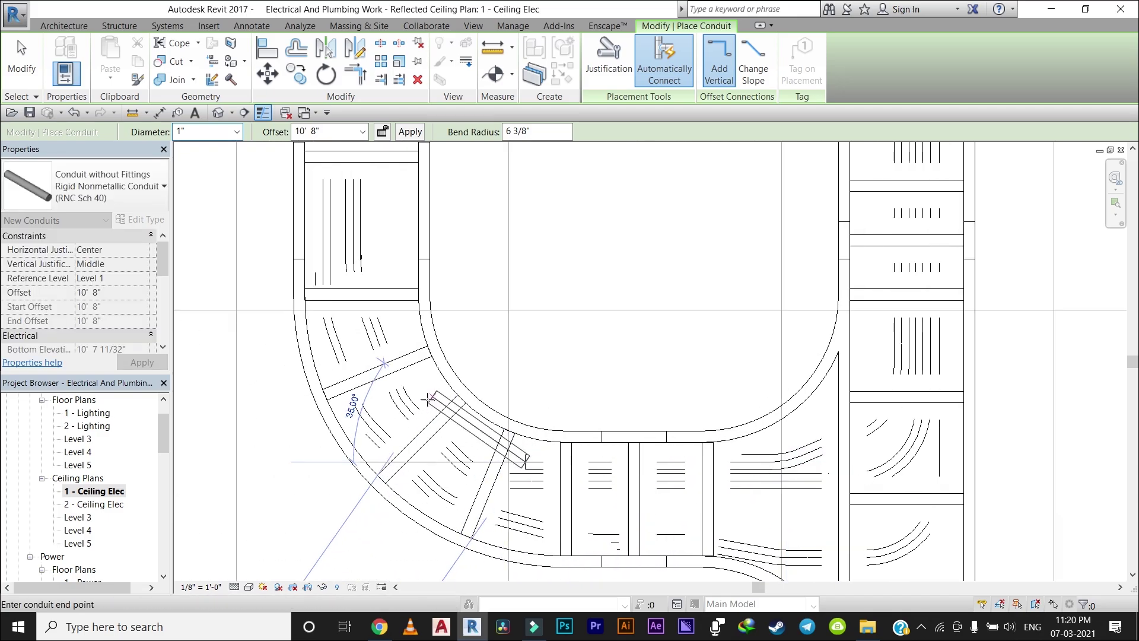
pyautogui.scroll(2, 404, 314)
pyautogui.scroll(2, 415, 338)
pyautogui.scroll(-3, 425, 368)
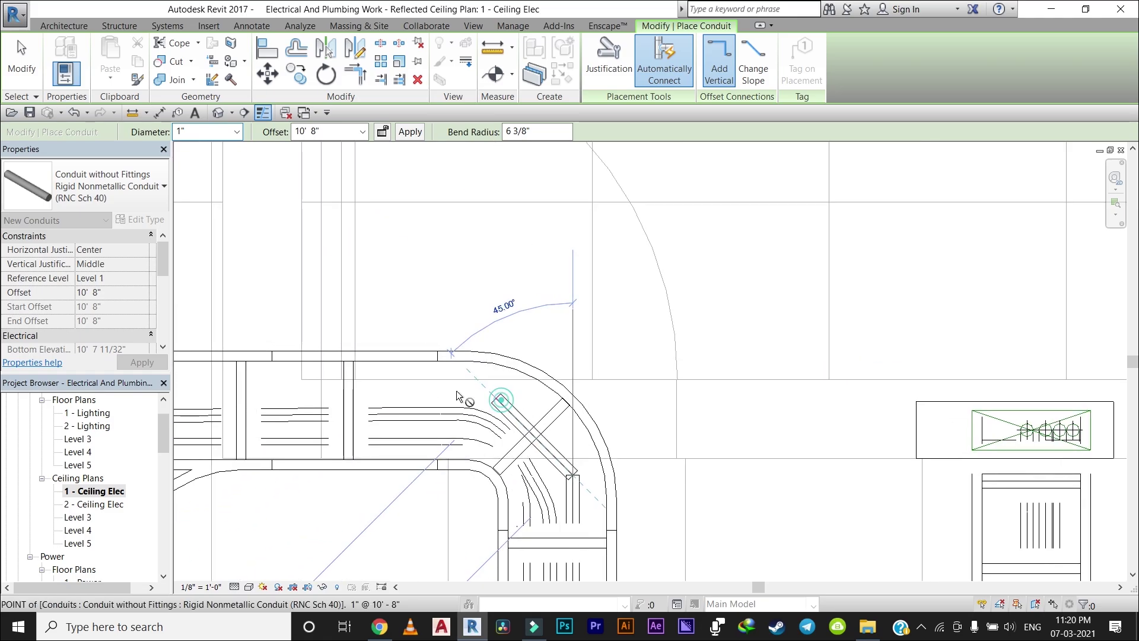
pyautogui.scroll(2, 509, 394)
pyautogui.scroll(2, 483, 395)
pyautogui.scroll(-2, 499, 245)
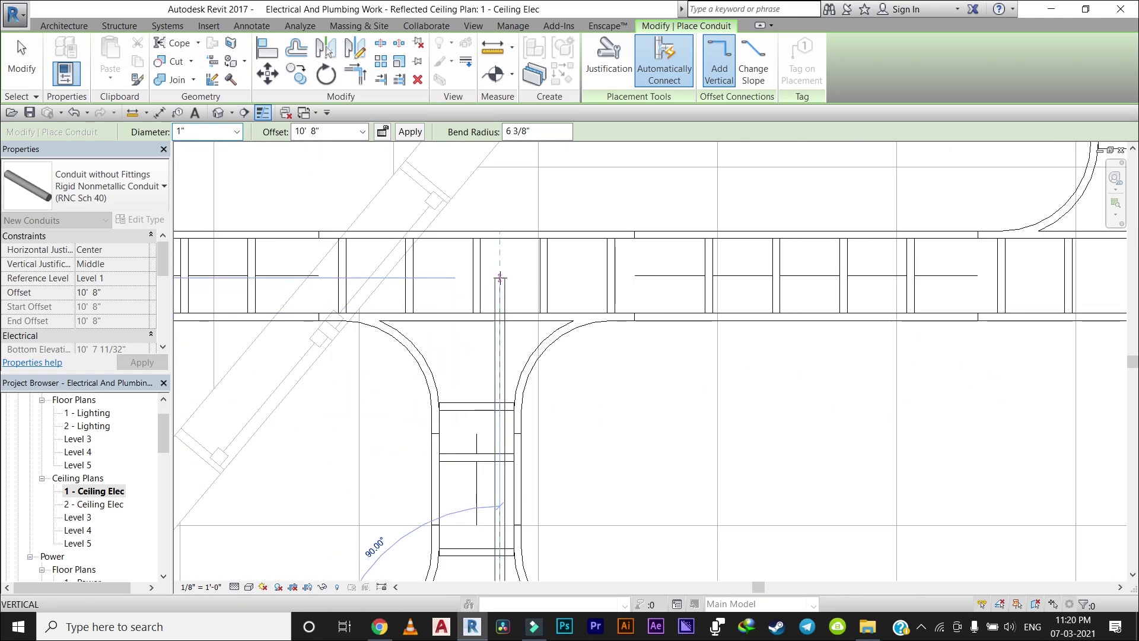
pyautogui.scroll(2, 451, 267)
pyautogui.click(501, 295)
pyautogui.click(1098, 592)
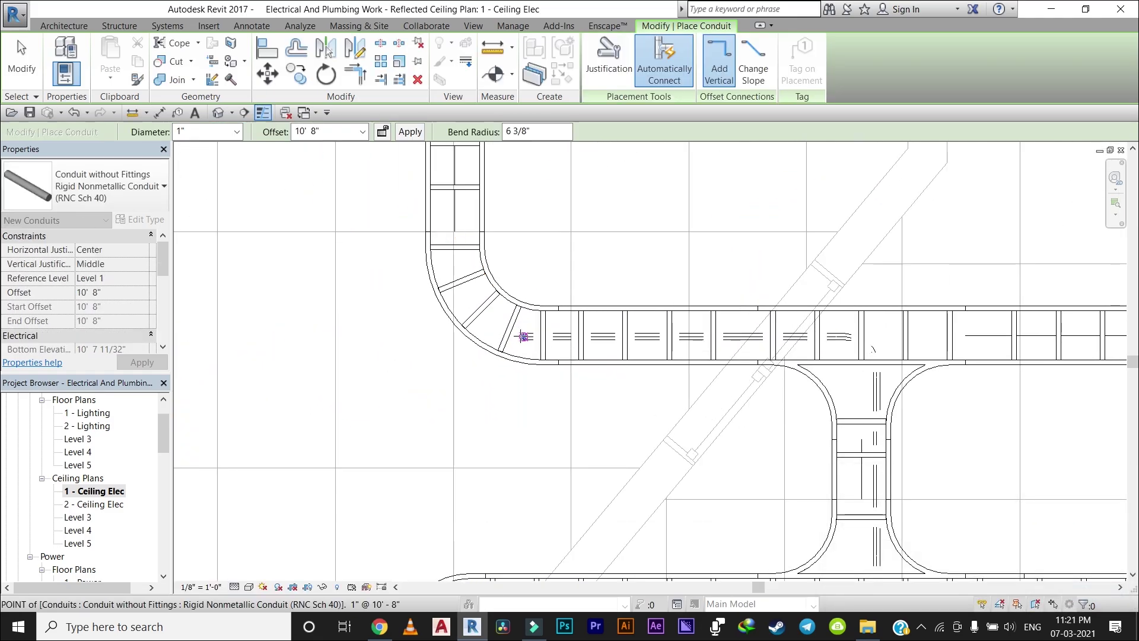
pyautogui.scroll(2, 522, 332)
pyautogui.scroll(2, 527, 335)
pyautogui.press('Escape')
pyautogui.press('Escape')
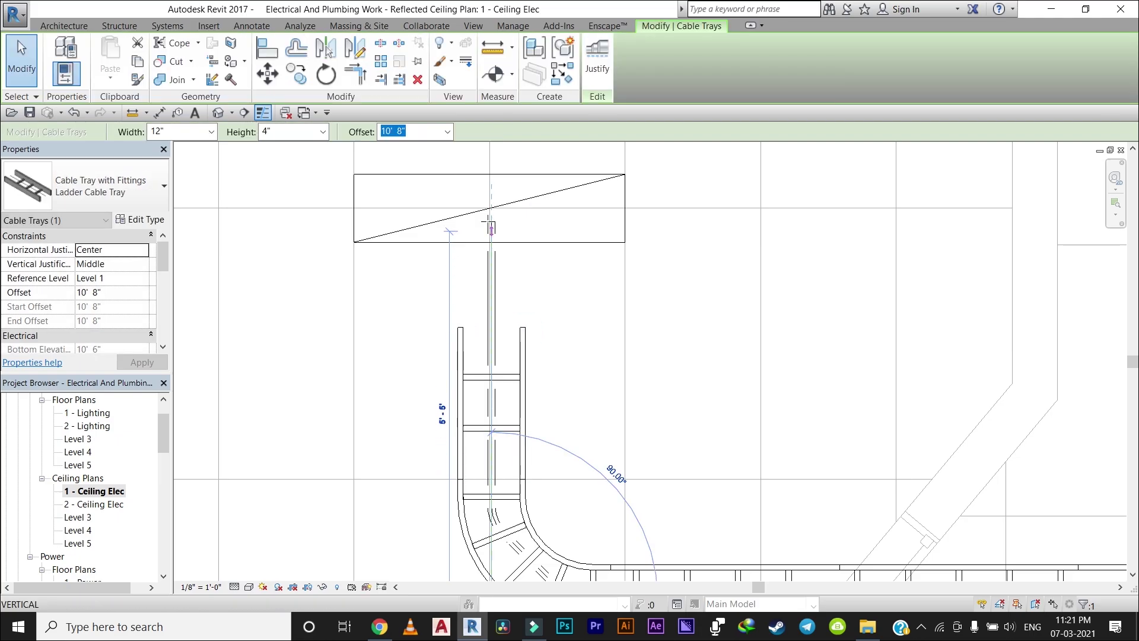
# Step: Select the branch cable tray and the conduit along the main tray, then clear the selection
pyautogui.scroll(-3, 527, 335)
pyautogui.click(779, 337)
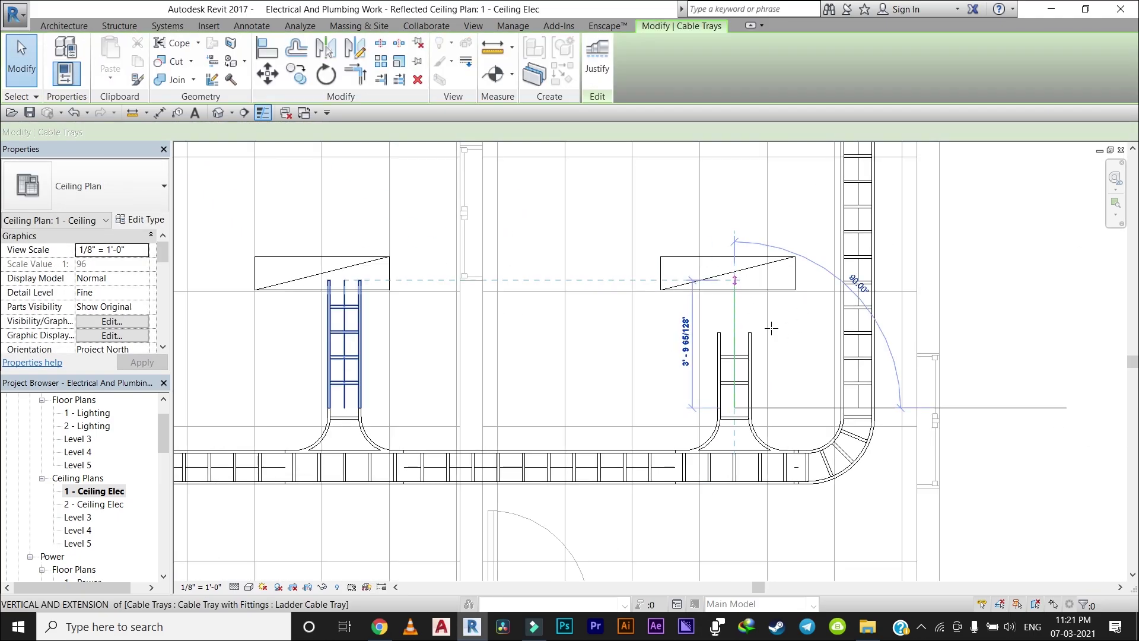
pyautogui.scroll(-3, 593, 356)
pyautogui.scroll(3, 380, 427)
pyautogui.click(377, 422)
pyautogui.press('Escape')
pyautogui.scroll(-3, 956, 475)
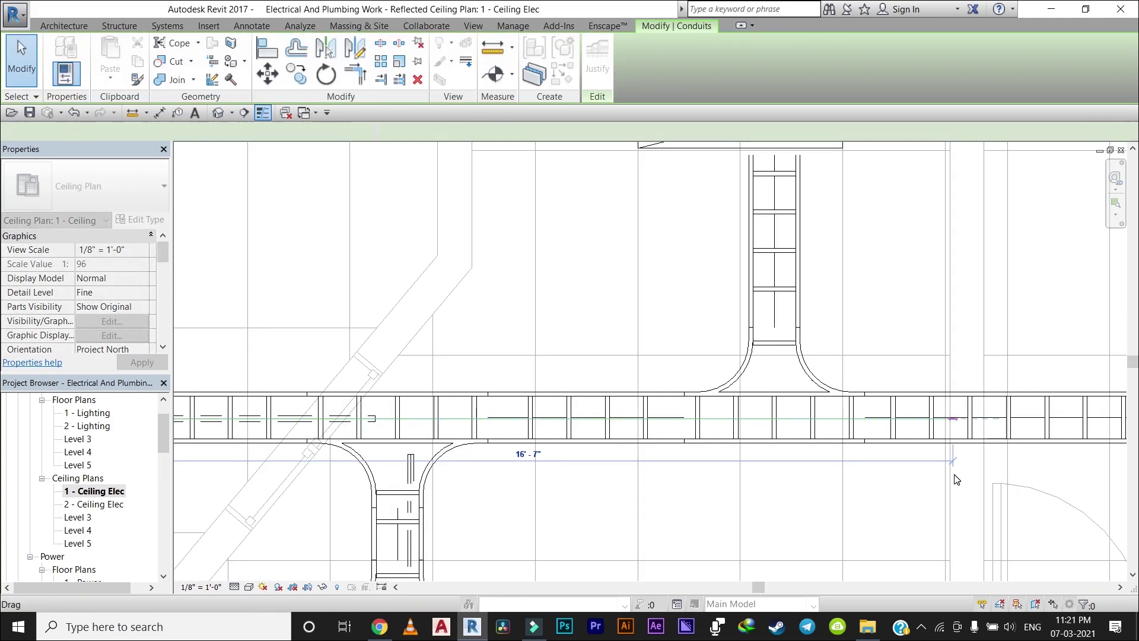
pyautogui.scroll(3, 458, 379)
pyautogui.click(457, 376)
pyautogui.press('Escape')
pyautogui.scroll(2, 673, 405)
pyautogui.scroll(-3, 673, 406)
pyautogui.press('c')
pyautogui.press('n')
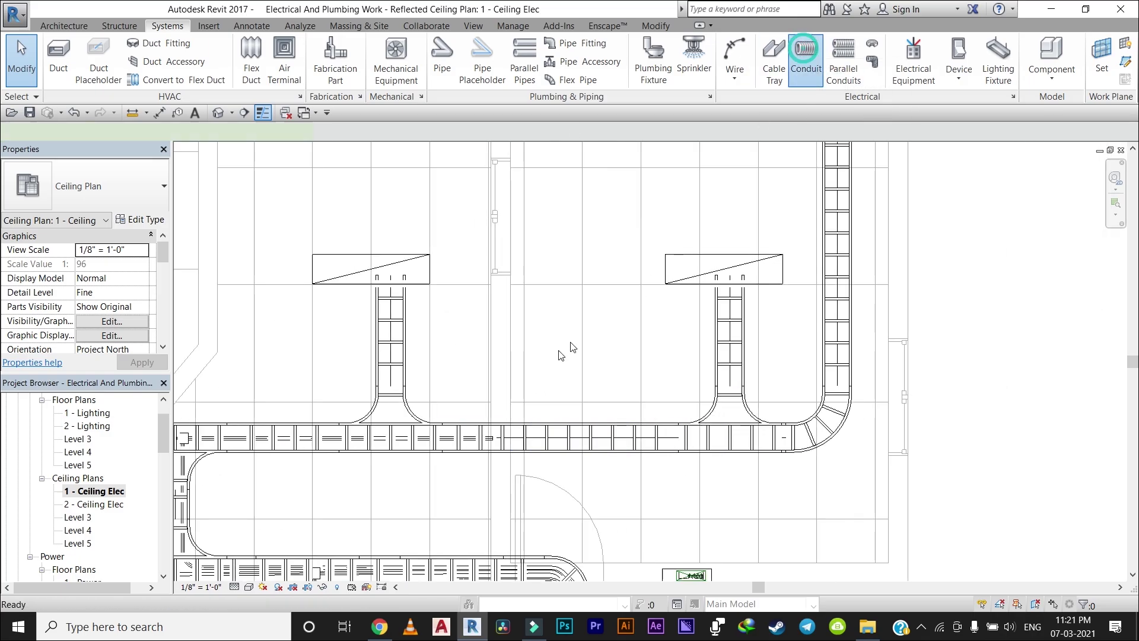
pyautogui.scroll(3, 570, 350)
pyautogui.click(870, 350)
pyautogui.scroll(-3, 869, 289)
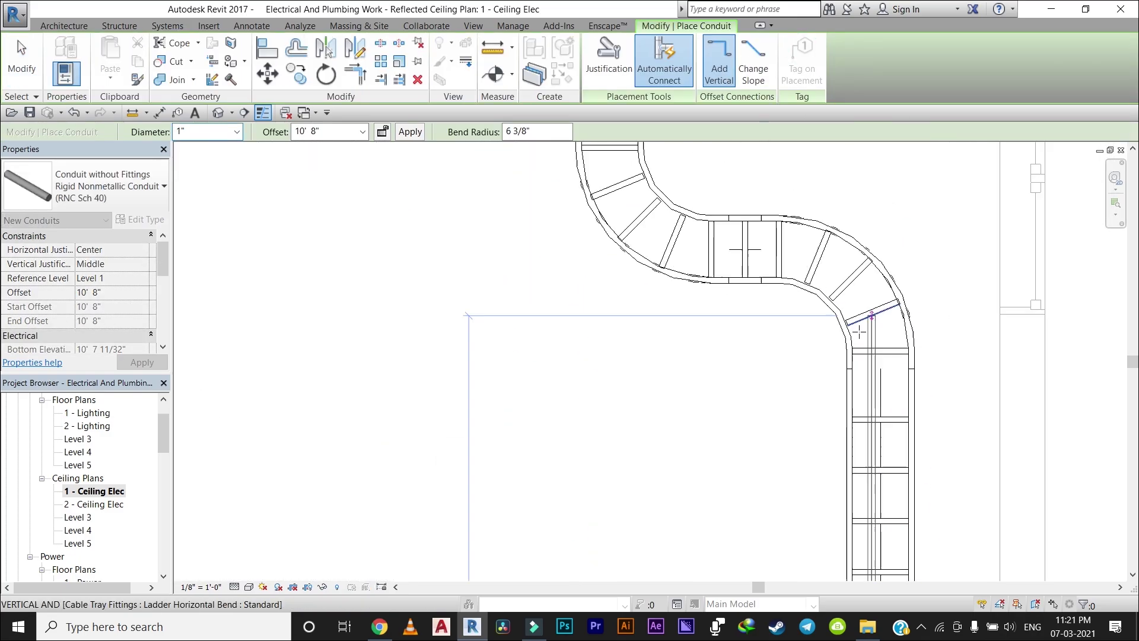
pyautogui.scroll(3, 725, 253)
pyautogui.moveTo(724, 254)
pyautogui.mouseDown(button='middle')
pyautogui.moveTo(621, 293)
pyautogui.moveTo(623, 415)
pyautogui.mouseUp(button='middle')
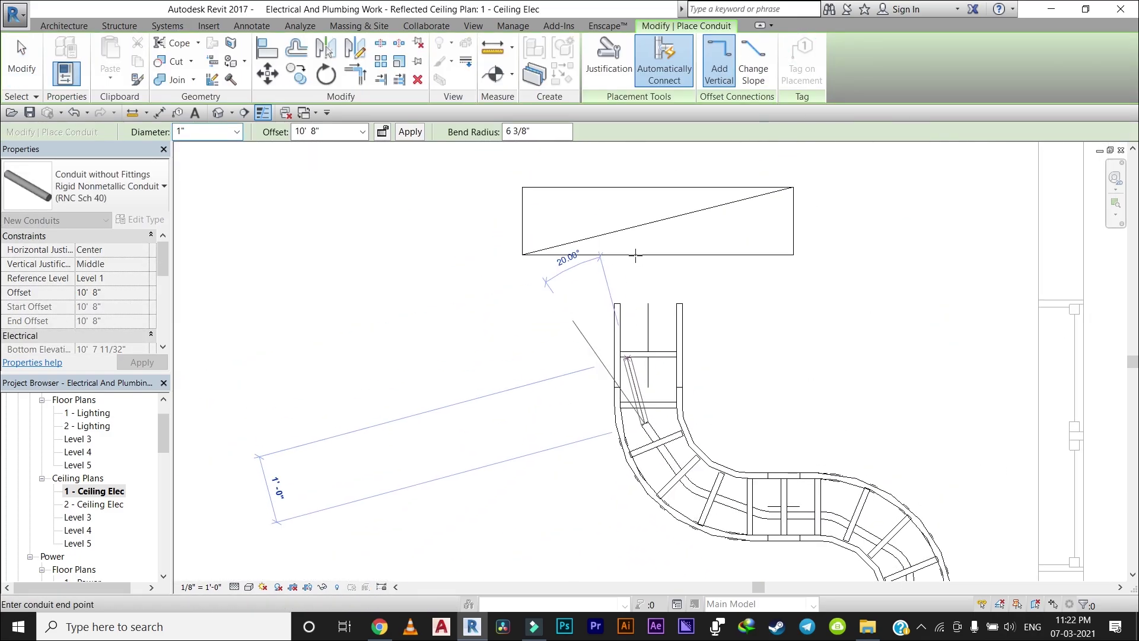
pyautogui.press('Escape')
pyautogui.press('Escape')
pyautogui.click(653, 333)
pyautogui.click(756, 291)
pyautogui.scroll(-3, 756, 290)
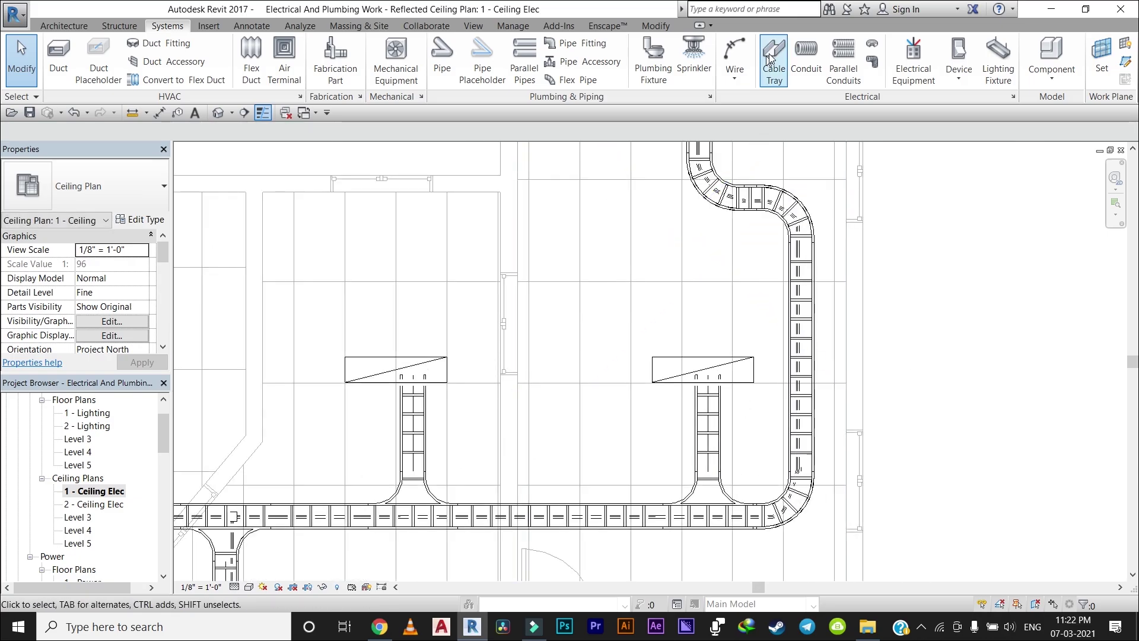
pyautogui.click(806, 59)
pyautogui.scroll(3, 595, 496)
pyautogui.click(594, 496)
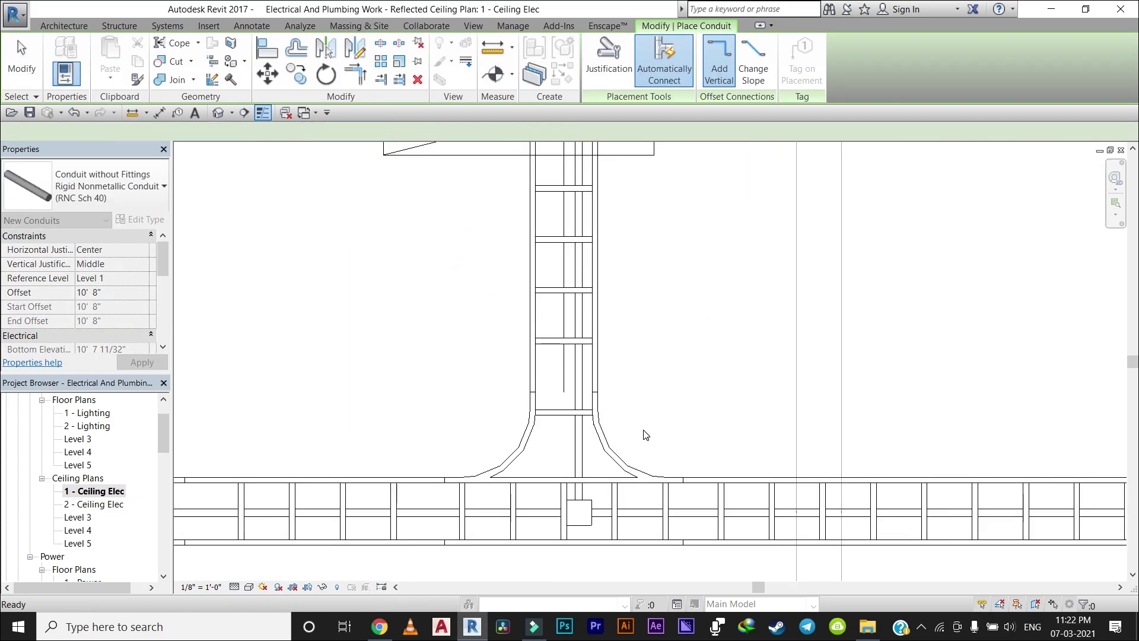
pyautogui.scroll(-3, 729, 224)
pyautogui.scroll(3, 754, 340)
pyautogui.scroll(2, 833, 302)
pyautogui.press('Escape')
pyautogui.press('Escape')
pyautogui.scroll(-3, 833, 303)
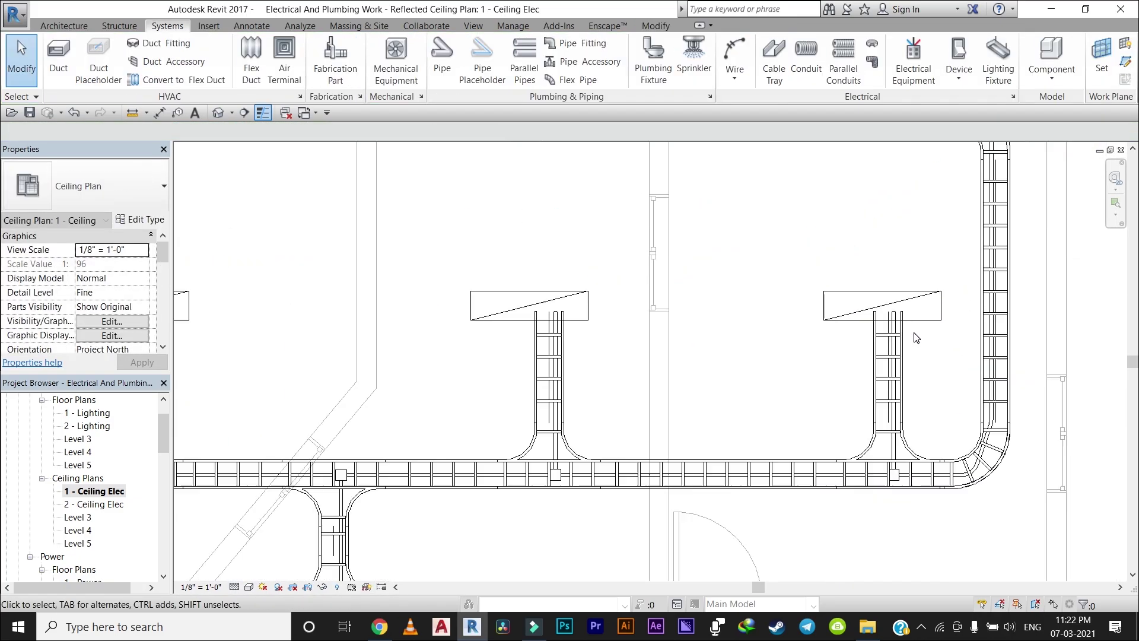
pyautogui.scroll(-2, 771, 333)
pyautogui.scroll(1, 736, 363)
pyautogui.scroll(-2, 735, 364)
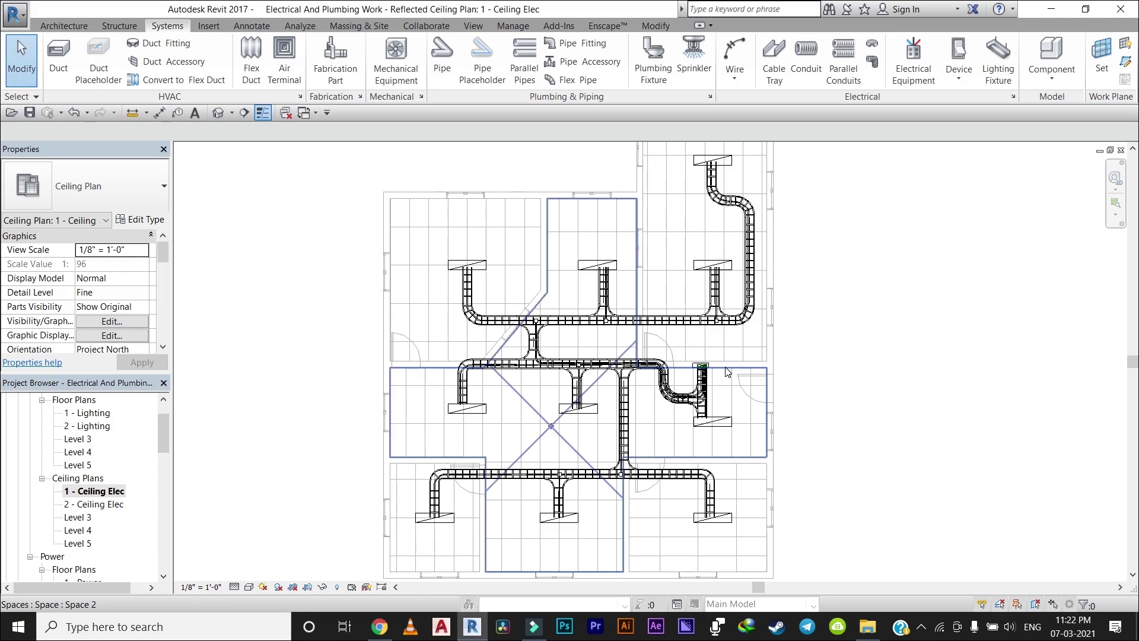
pyautogui.scroll(1, 631, 305)
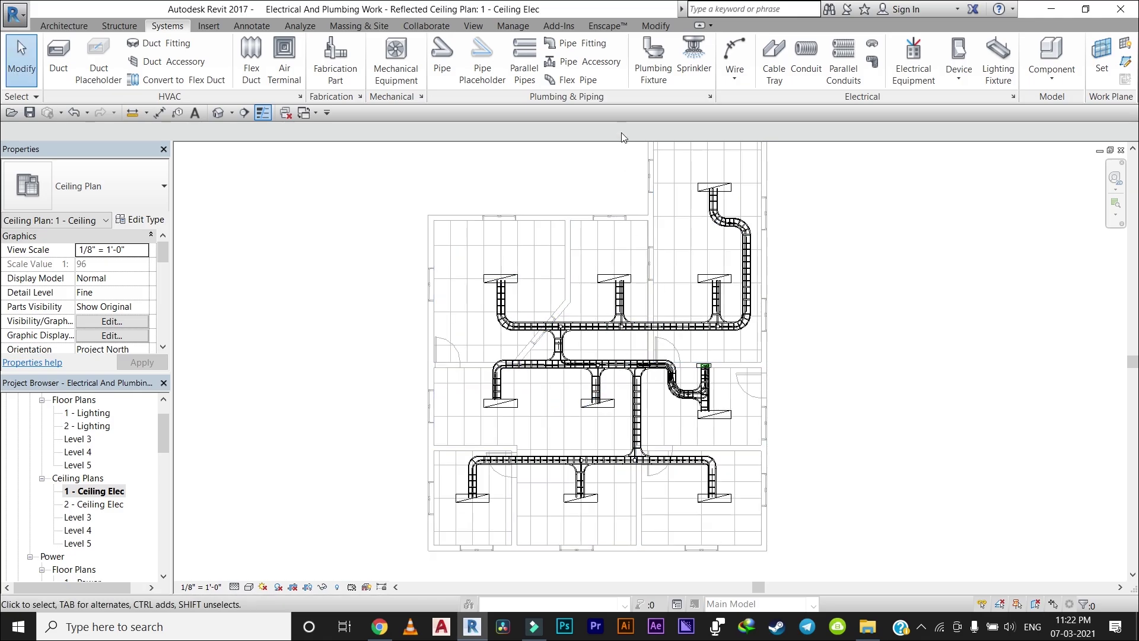
# Step: Open the default 3D view and orbit to a near-right elevation
pyautogui.click(474, 25)
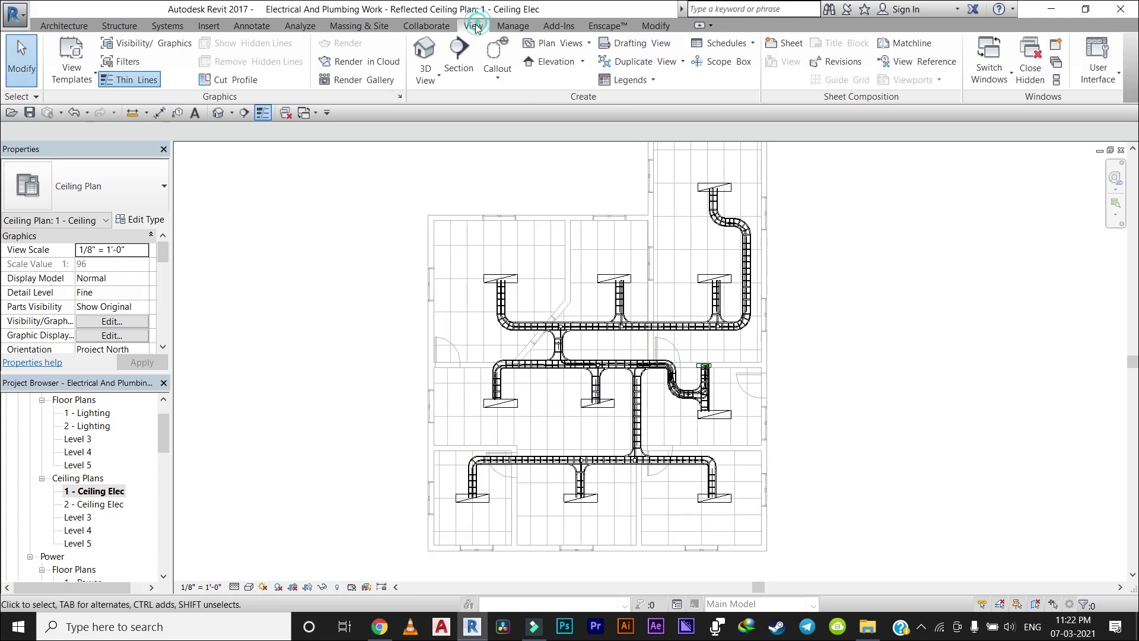
pyautogui.click(424, 57)
pyautogui.scroll(-2, 474, 285)
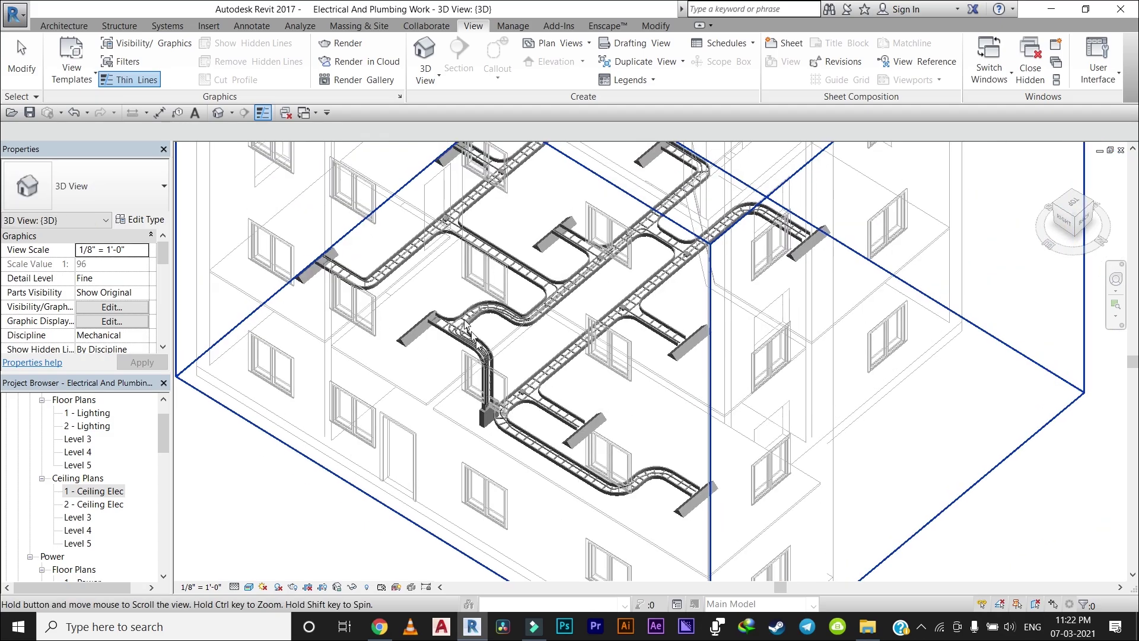
pyautogui.scroll(1, 457, 274)
pyautogui.scroll(1, 453, 273)
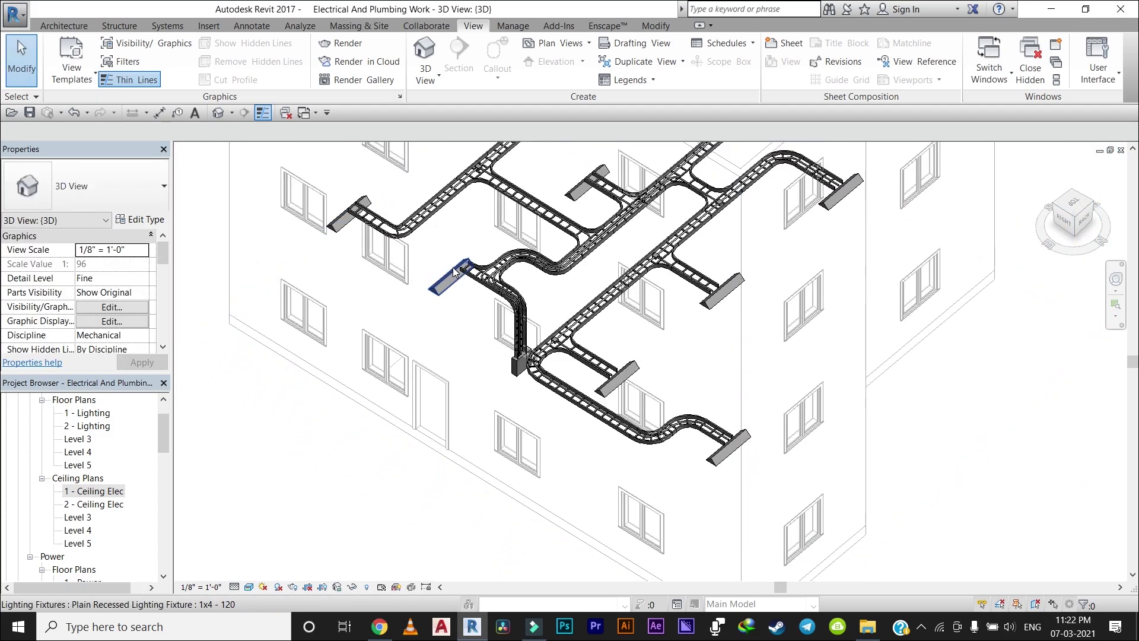
pyautogui.moveTo(454, 272)
pyautogui.keyDown('shift'); pyautogui.mouseDown(button='middle')
pyautogui.moveTo(526, 274)
pyautogui.moveTo(55, 500)
pyautogui.mouseUp(button='middle'); pyautogui.keyUp('shift')
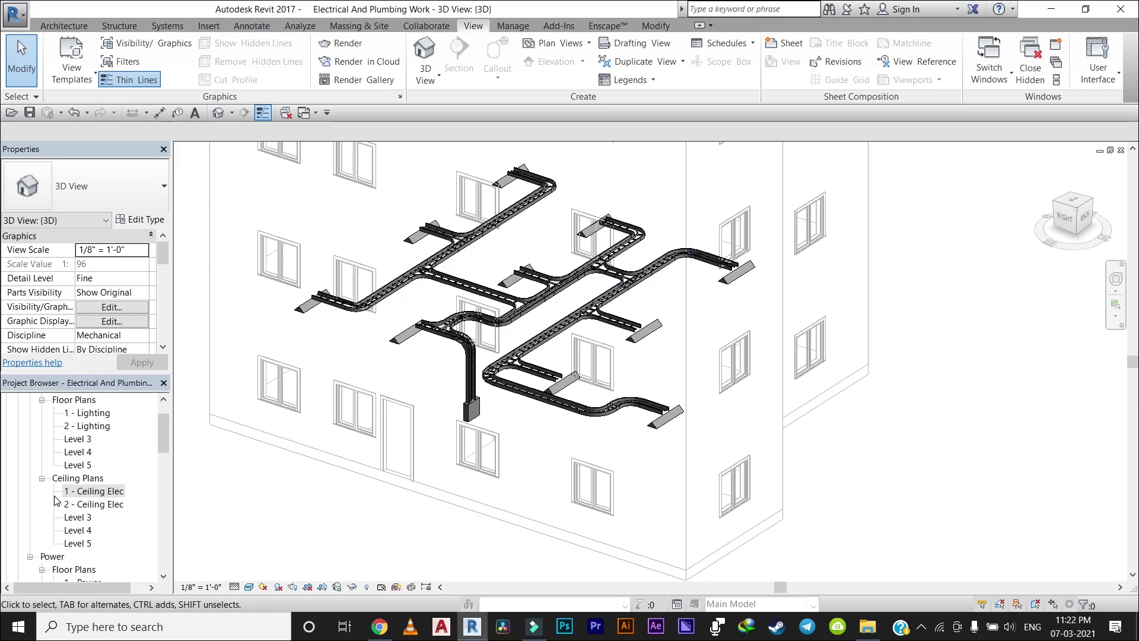
# Step: Reopen the 3D view from the ceiling plan, orbit to the right side, and window-select the building
pyautogui.doubleClick(107, 492)
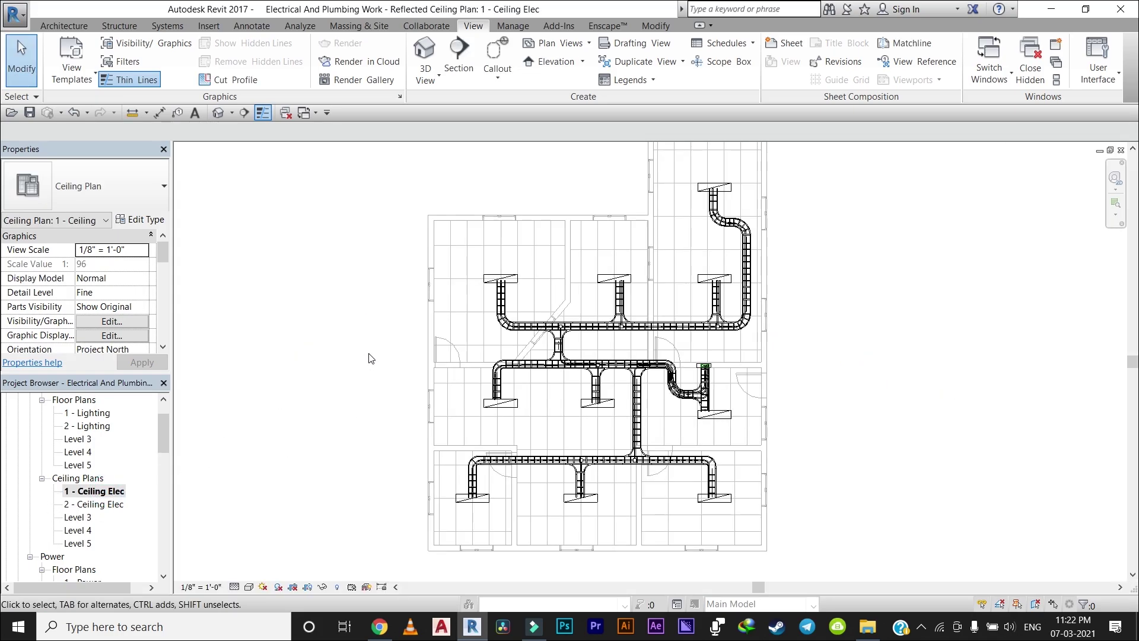
pyautogui.click(414, 59)
pyautogui.moveTo(420, 130)
pyautogui.keyDown('shift'); pyautogui.mouseDown(button='middle')
pyautogui.moveTo(428, 304)
pyautogui.moveTo(605, 288)
pyautogui.mouseUp(button='middle'); pyautogui.keyUp('shift')
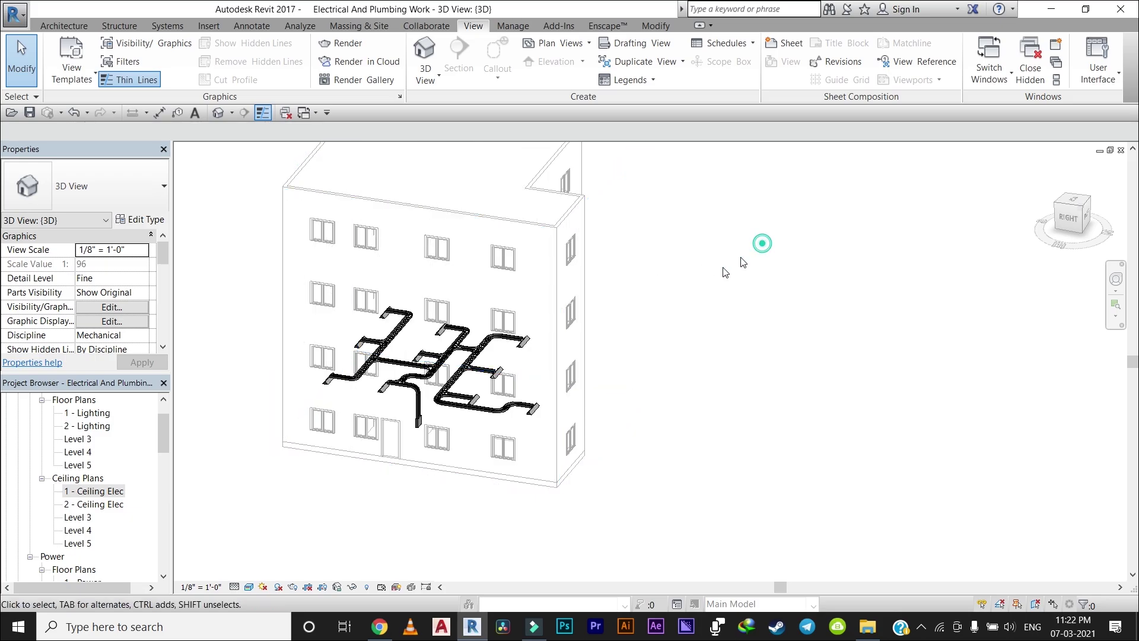
pyautogui.moveTo(762, 243); pyautogui.dragTo(330, 418)
pyautogui.moveTo(278, 457); pyautogui.dragTo(278, 458)
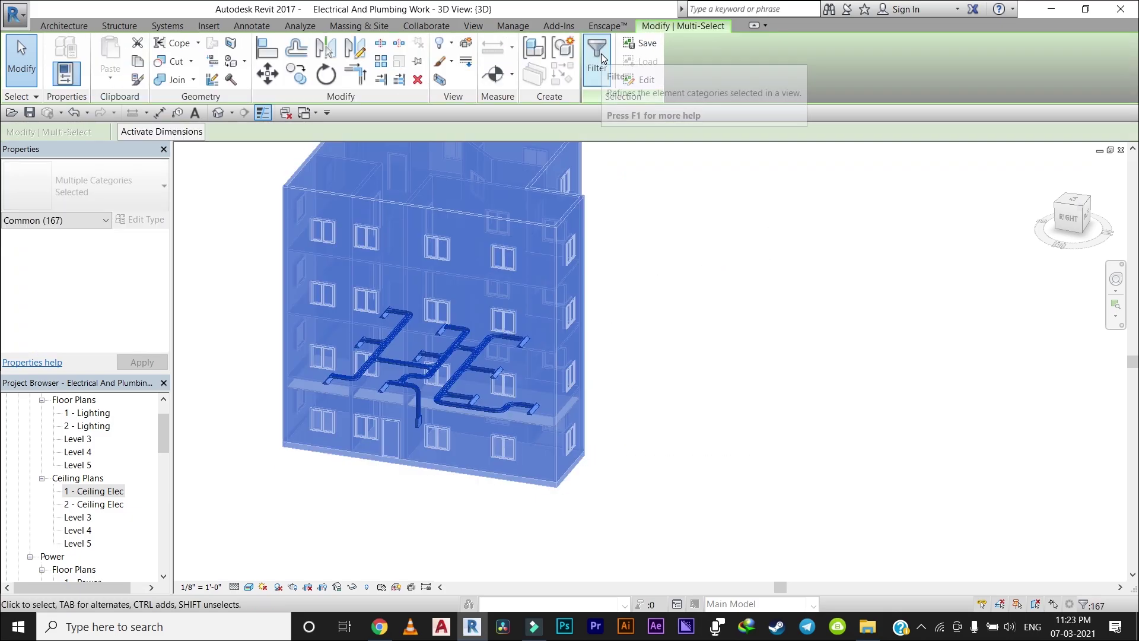
# Step: Filter the selection to cable trays, conduits, equipment and fixtures, then paste aligned, choosing Level 2
pyautogui.click(598, 55)
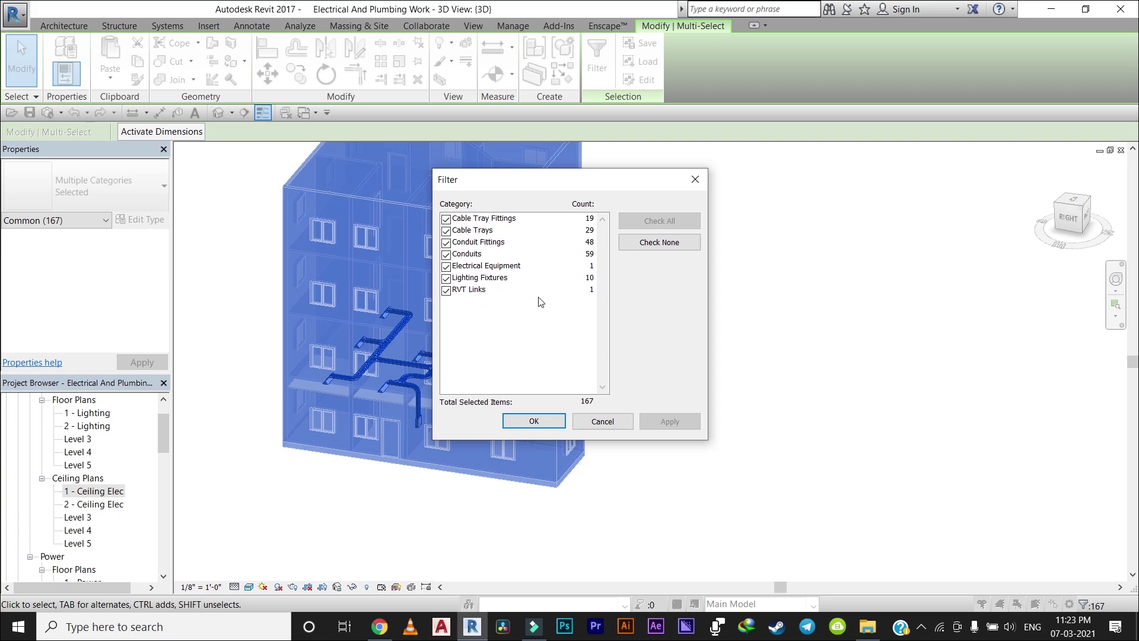
pyautogui.click(684, 247)
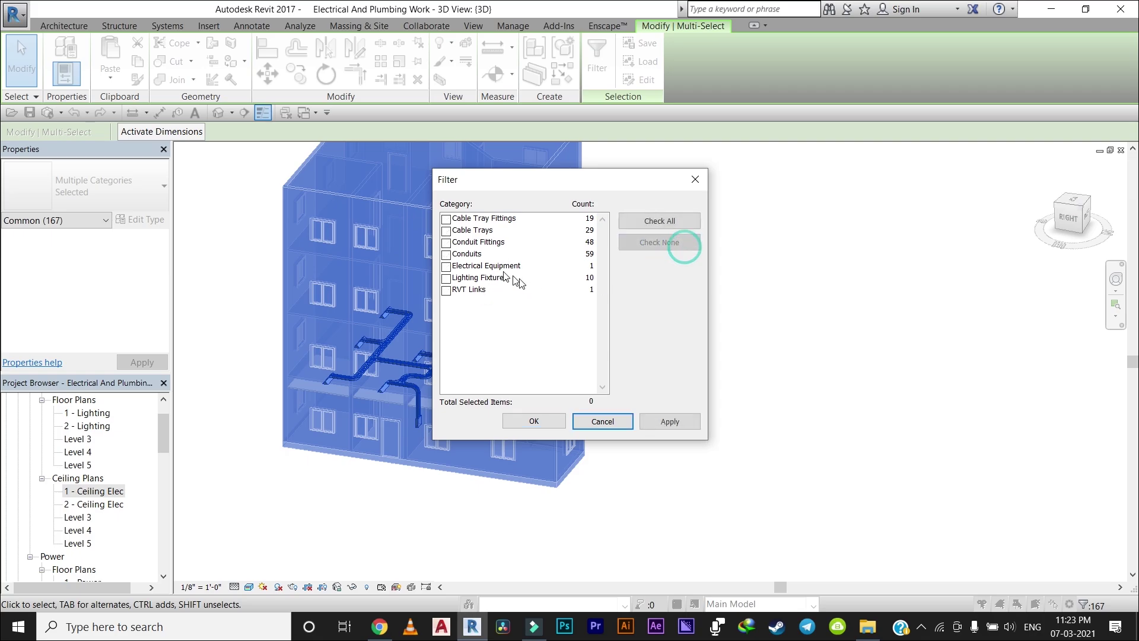
pyautogui.click(448, 232)
pyautogui.click(446, 243)
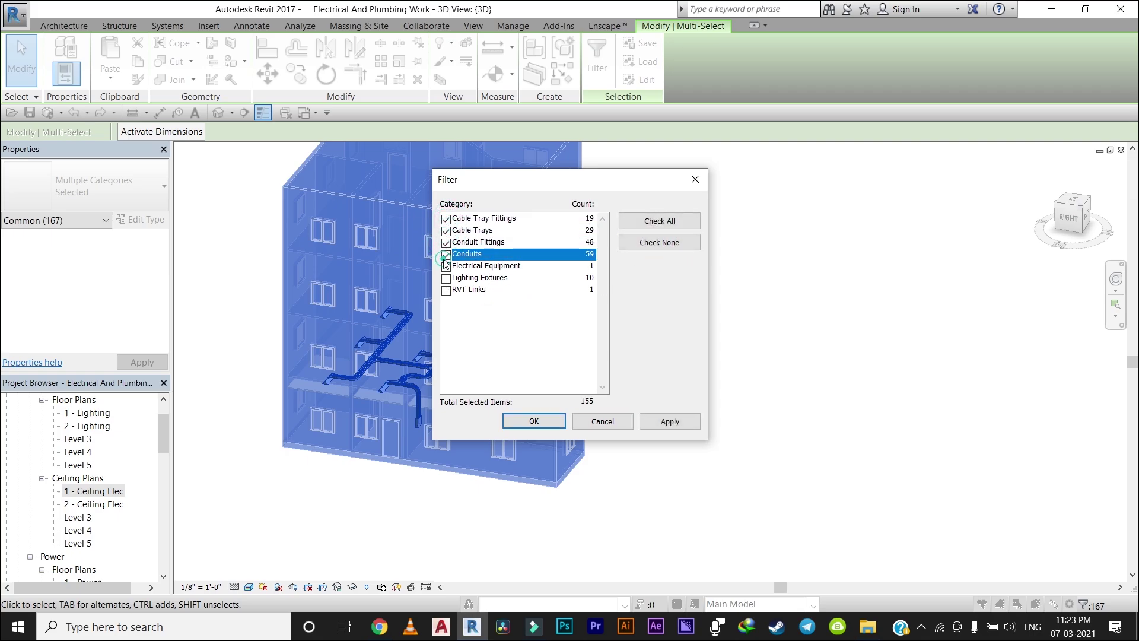
pyautogui.click(446, 267)
pyautogui.click(447, 279)
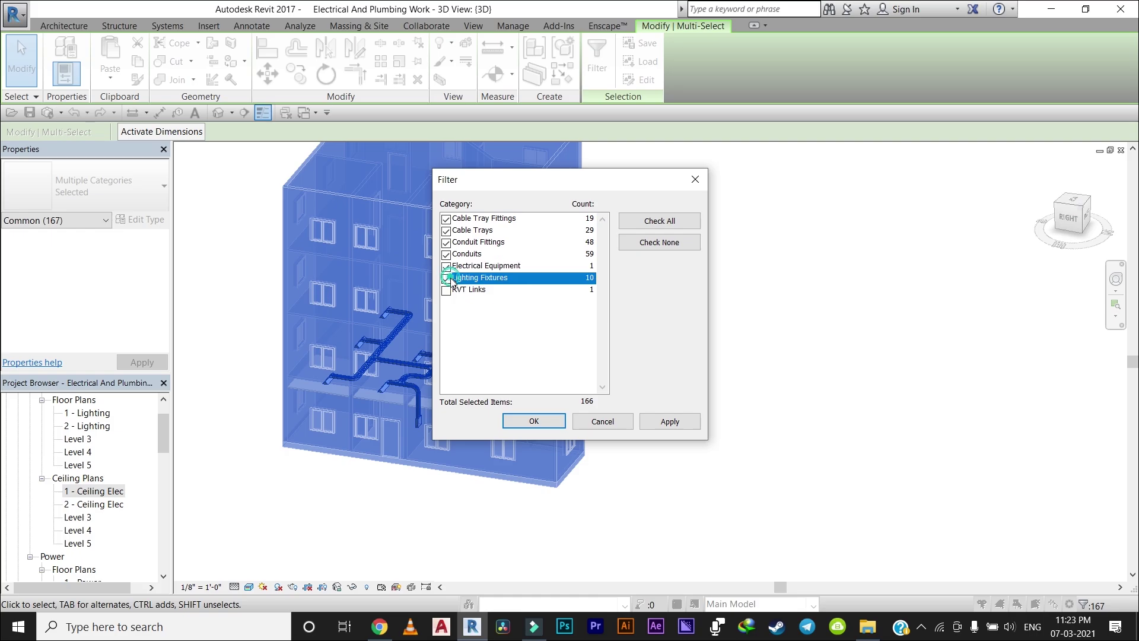
pyautogui.click(660, 428)
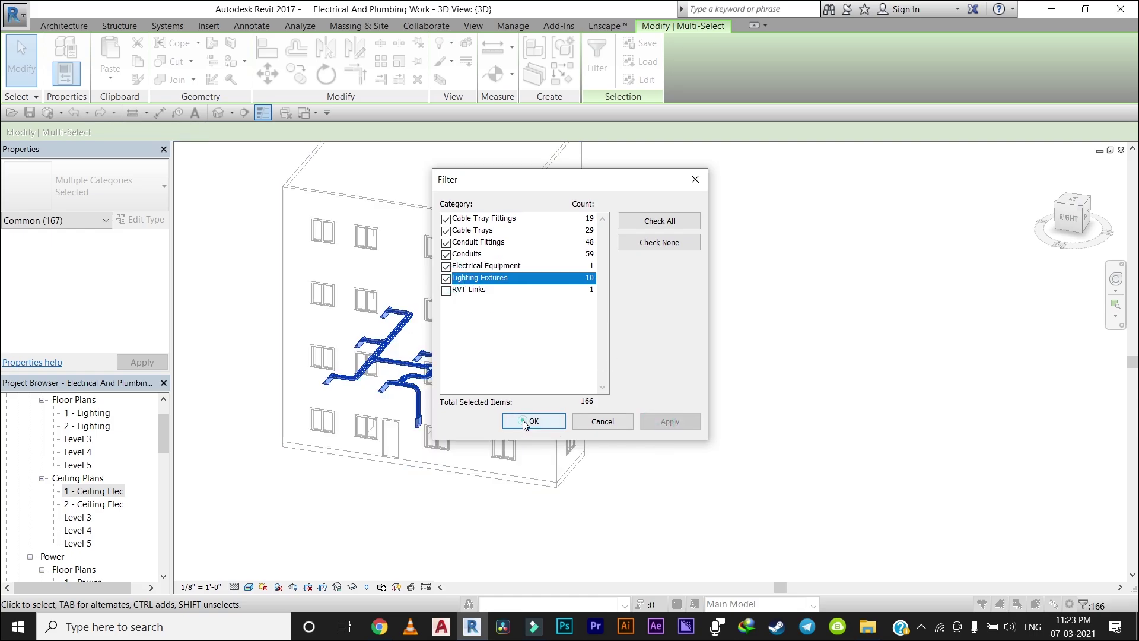
pyautogui.click(522, 420)
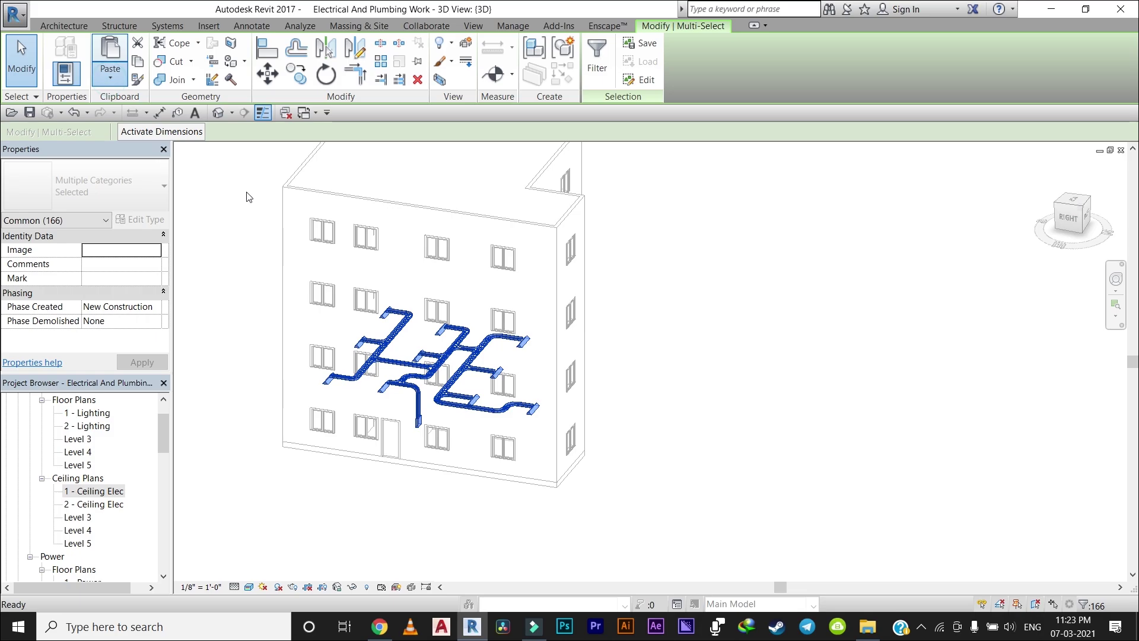
pyautogui.click(169, 132)
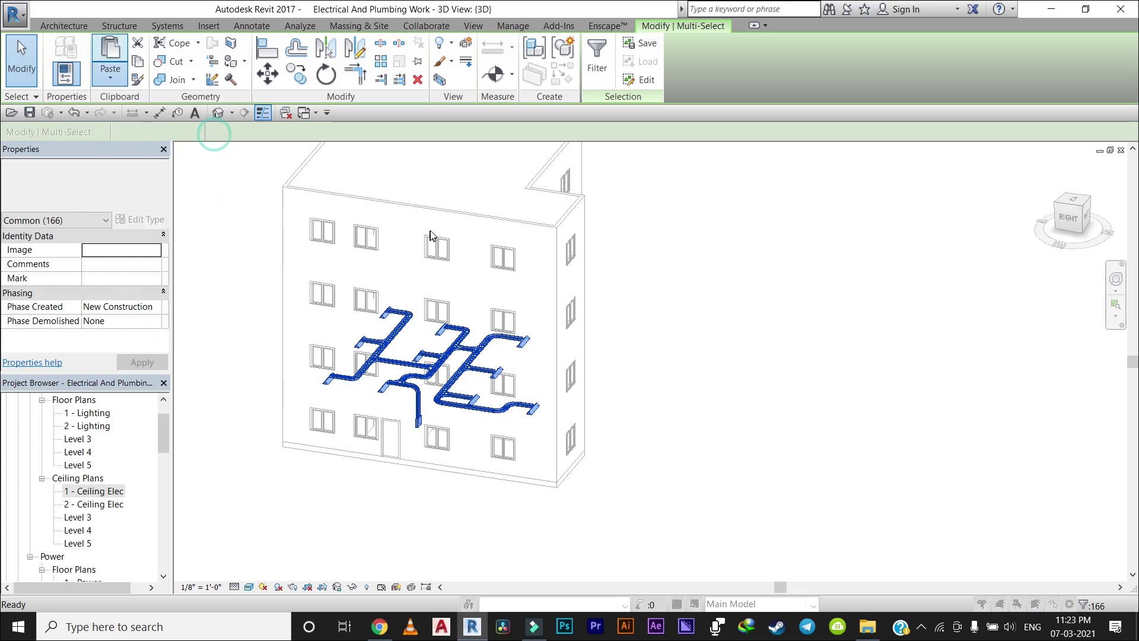
pyautogui.click(153, 266)
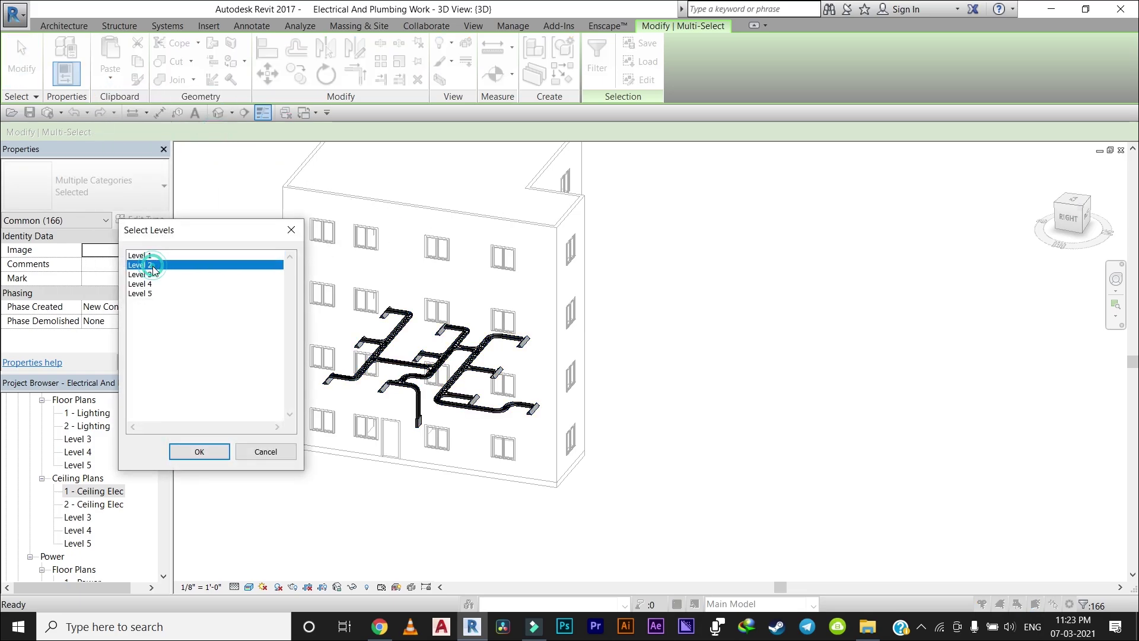
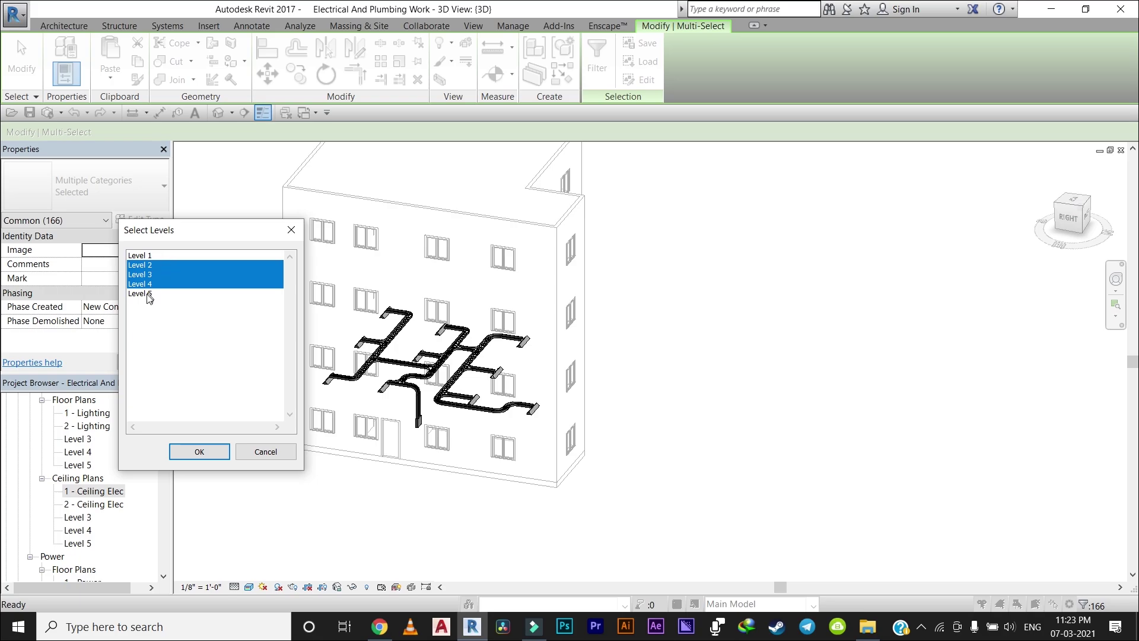
# Step: Paste the copied cable trays aligned onto Levels 2, 3 and 4, then clear the selection
pyautogui.click(200, 452)
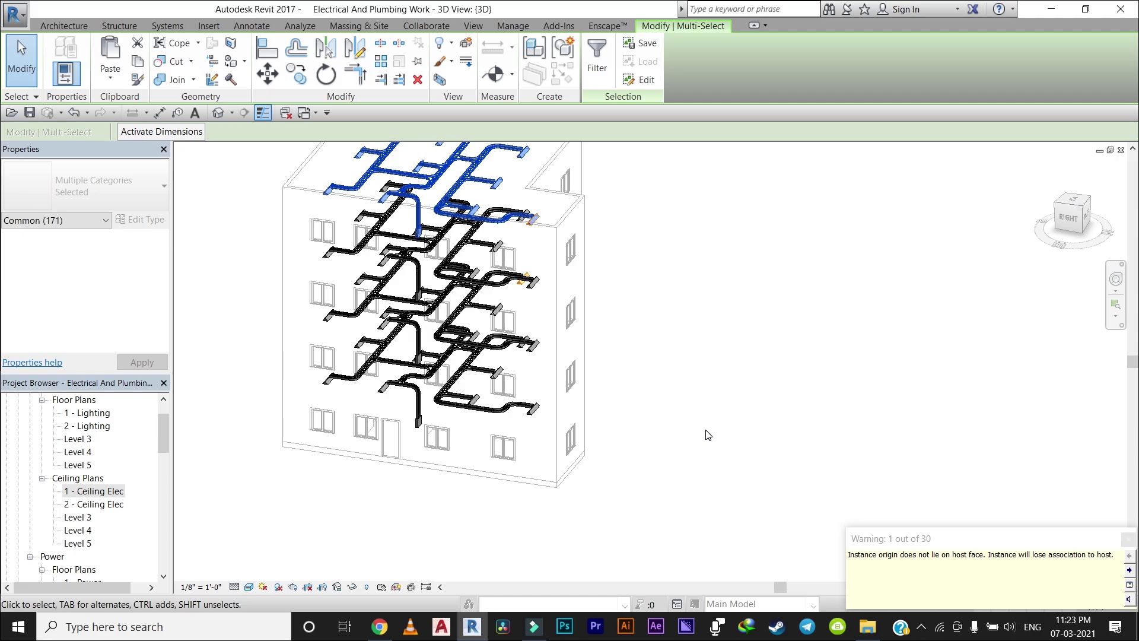
pyautogui.click(706, 435)
pyautogui.moveTo(724, 401)
pyautogui.keyDown('shift'); pyautogui.mouseDown(button='middle')
pyautogui.moveTo(675, 312)
pyautogui.moveTo(682, 243)
pyautogui.mouseUp(button='middle'); pyautogui.keyUp('shift')
pyautogui.scroll(3, 436, 317)
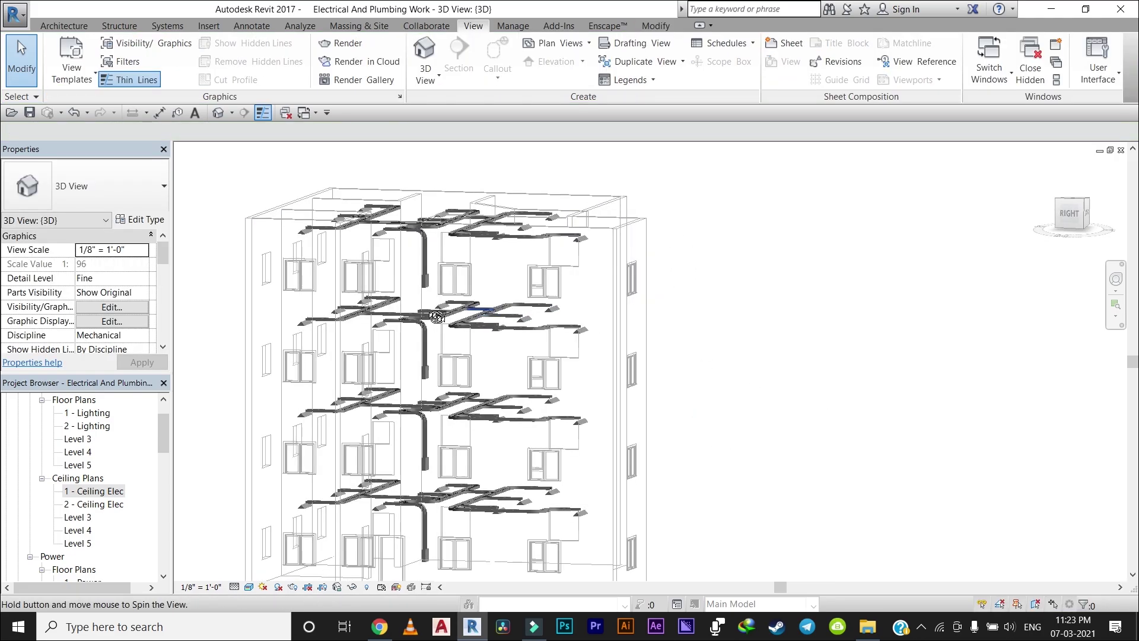
pyautogui.keyDown('shift'); pyautogui.moveTo(436, 316); pyautogui.dragTo(415, 306, button='middle'); pyautogui.keyUp('shift')
pyautogui.scroll(3, 356, 293)
pyautogui.scroll(2, 325, 285)
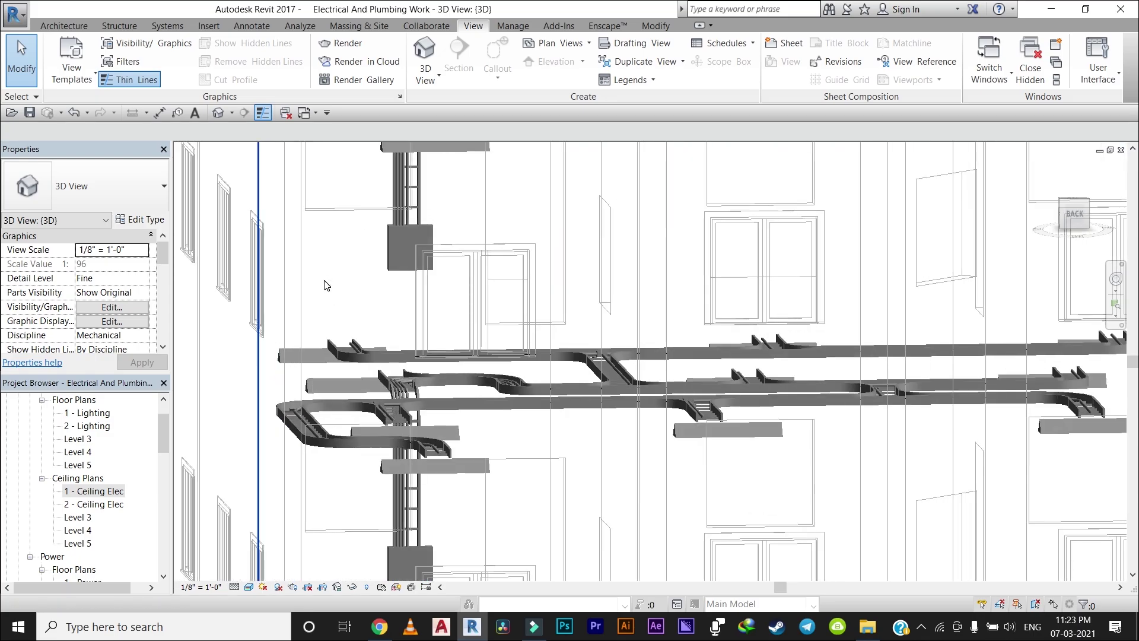
pyautogui.scroll(-3, 326, 286)
pyautogui.scroll(-1, 386, 310)
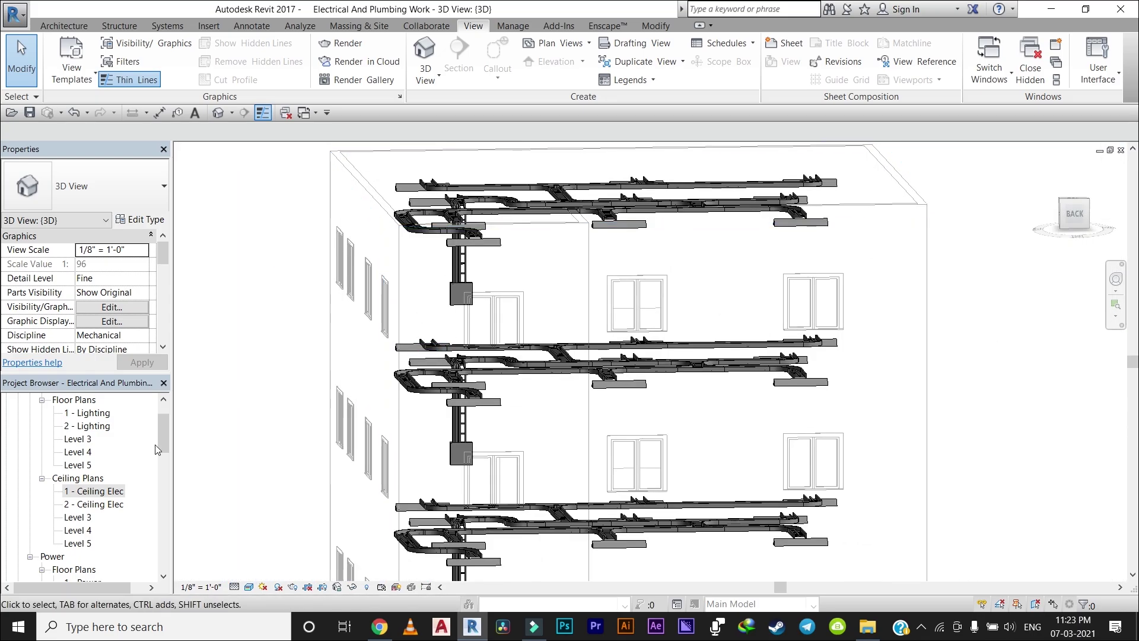
pyautogui.scroll(-1, 130, 460)
pyautogui.scroll(-2, 89, 474)
pyautogui.scroll(-1, 88, 477)
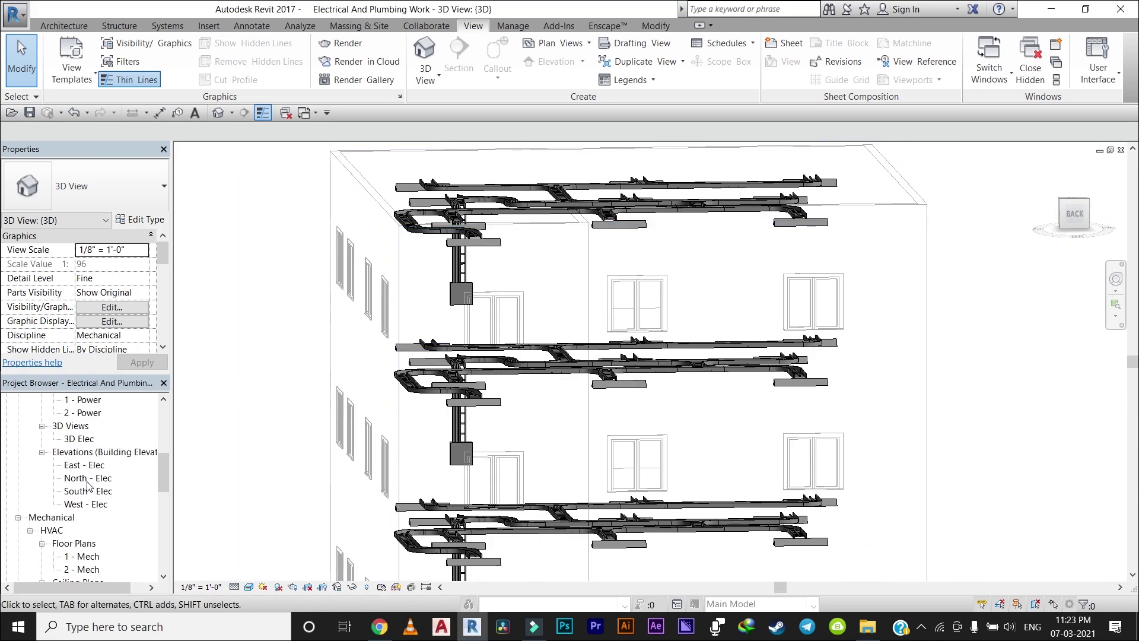
# Step: Open the North - Elec elevation and frame the upper floors' cable trays and panelboards
pyautogui.doubleClick(87, 478)
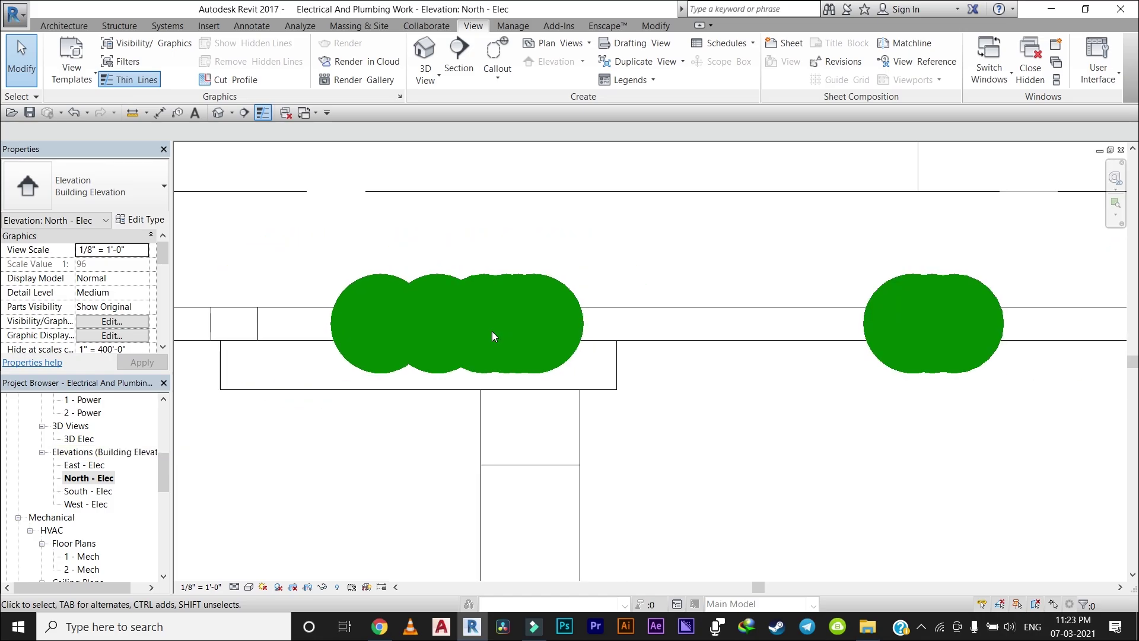
pyautogui.scroll(-3, 492, 335)
pyautogui.moveTo(506, 453); pyautogui.dragTo(505, 282, button='middle')
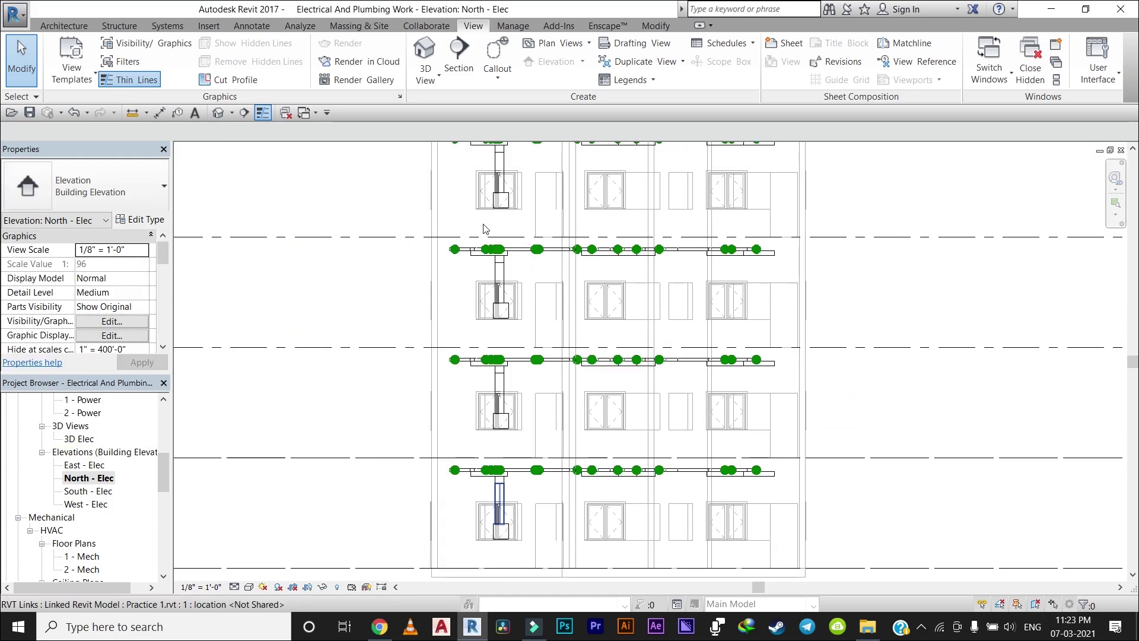
pyautogui.scroll(2, 468, 254)
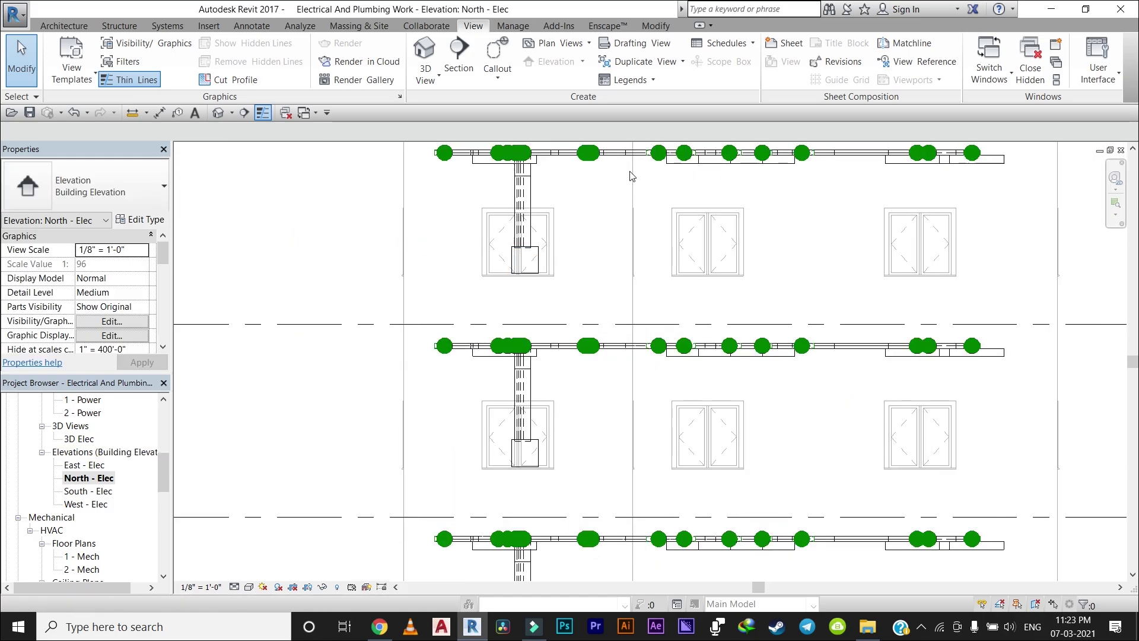
pyautogui.moveTo(634, 304); pyautogui.dragTo(609, 373, button='middle')
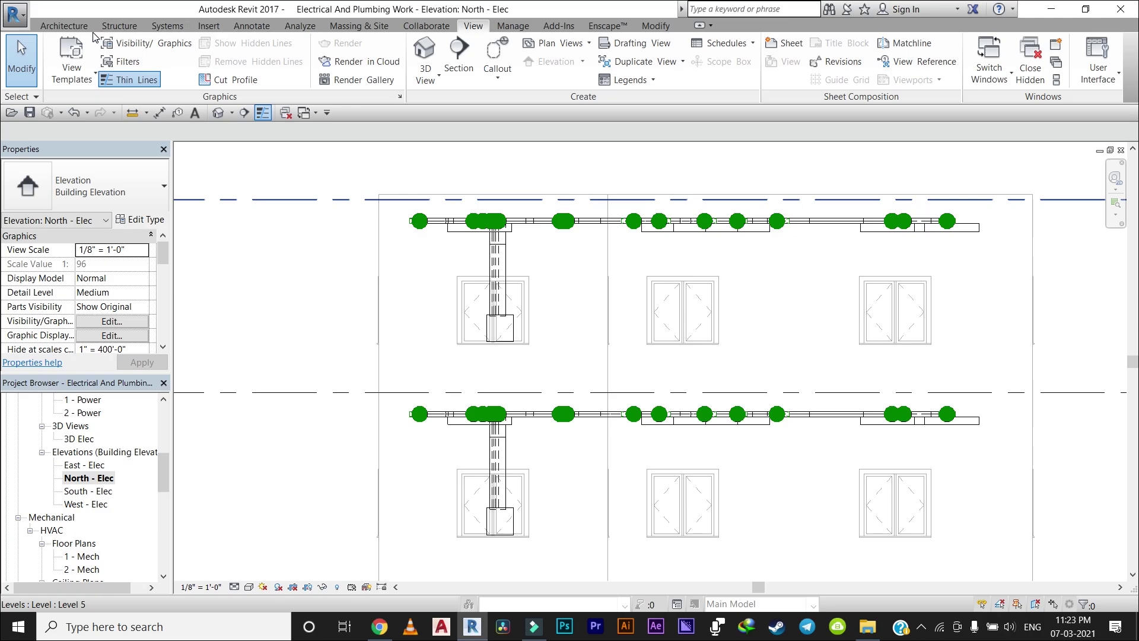
pyautogui.click(65, 25)
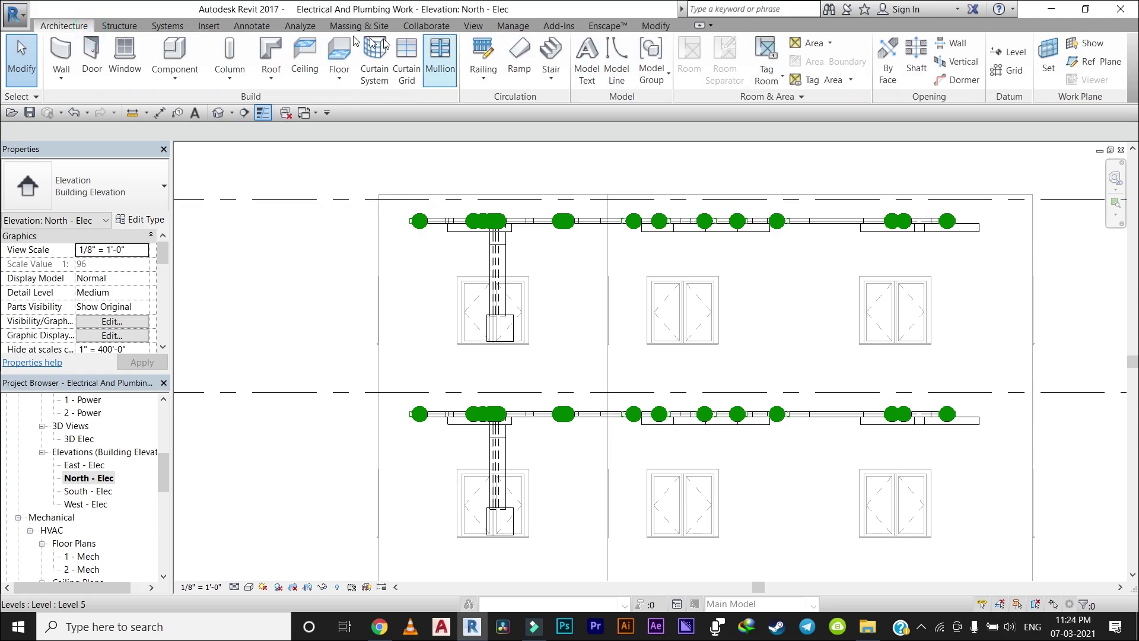
pyautogui.click(135, 27)
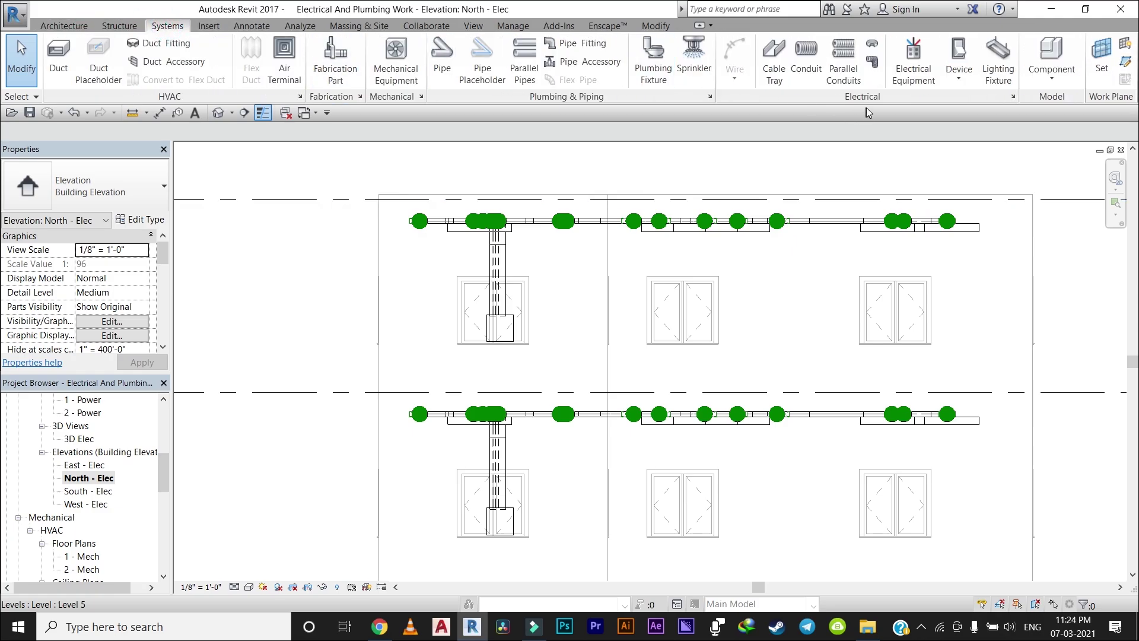
# Step: Start a 2" conduit connected to the face of the Level 4 panelboard
pyautogui.click(806, 55)
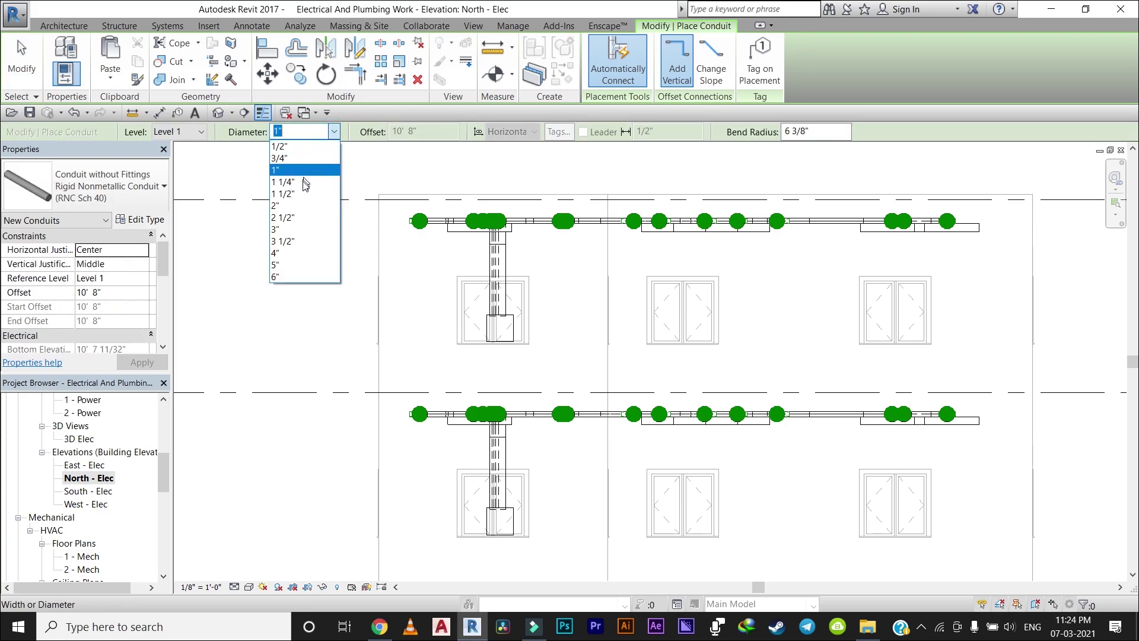
pyautogui.click(301, 206)
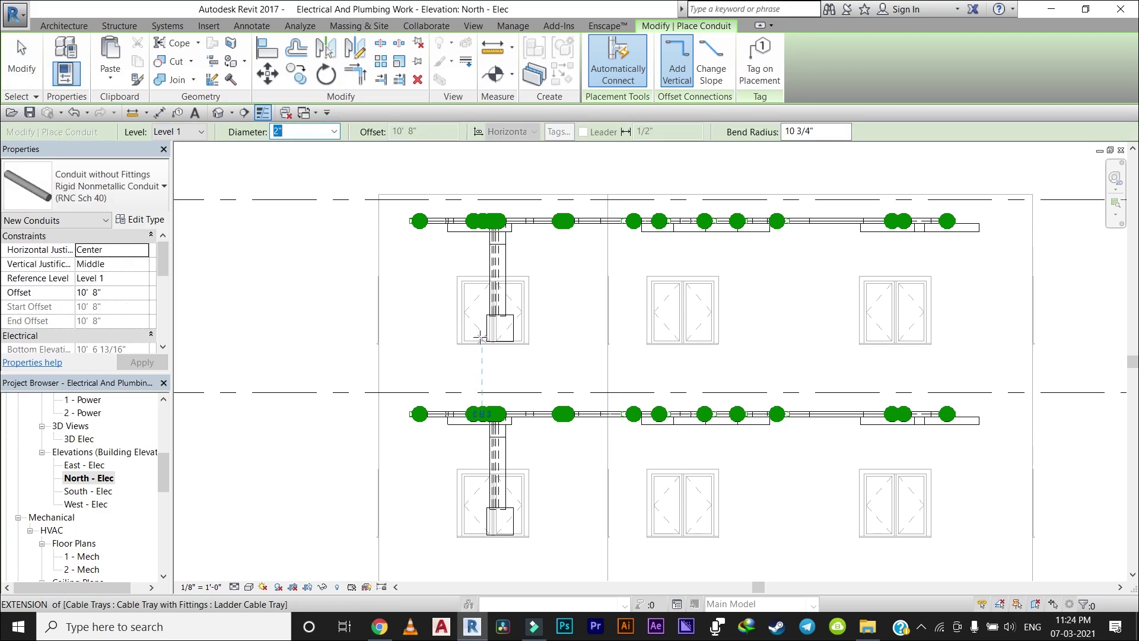
pyautogui.scroll(2, 481, 336)
pyautogui.scroll(3, 491, 326)
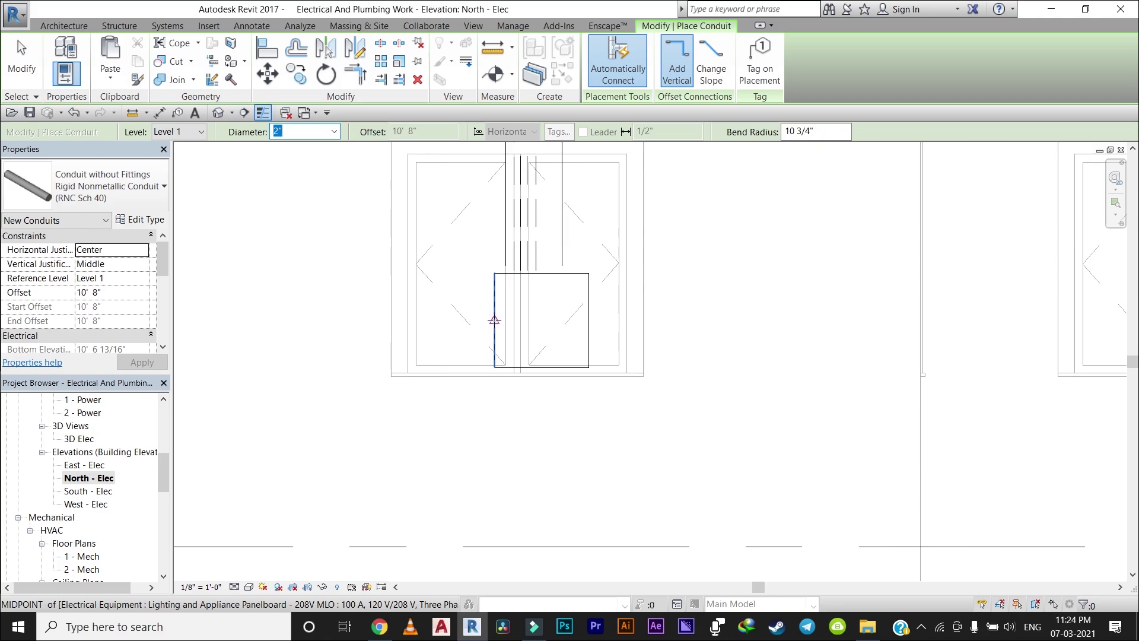
pyautogui.click(493, 320)
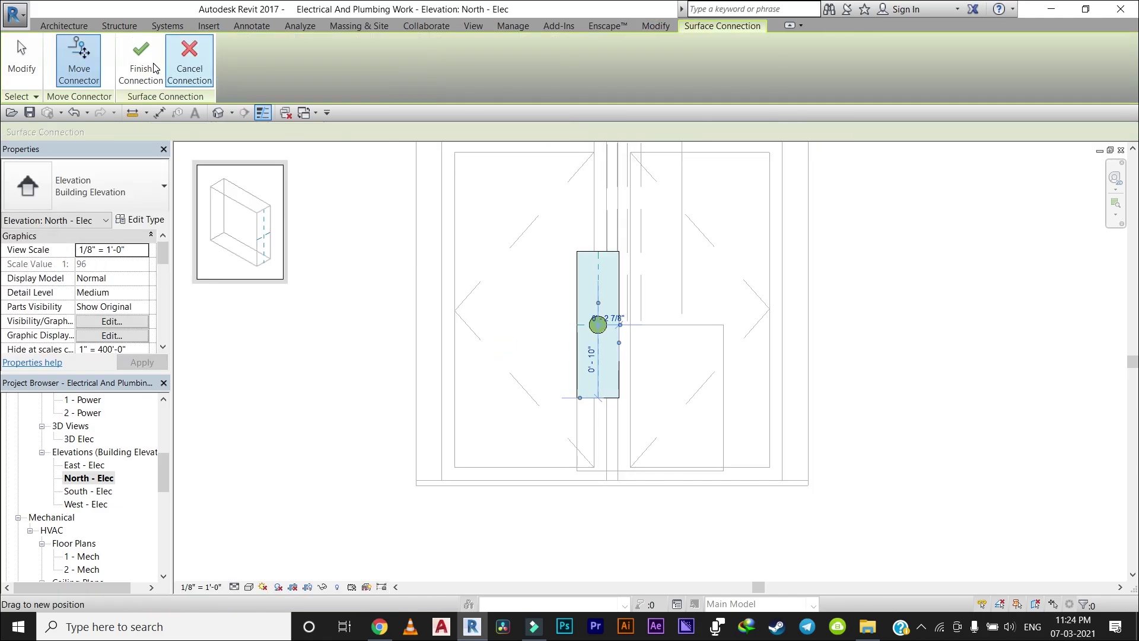
pyautogui.click(153, 65)
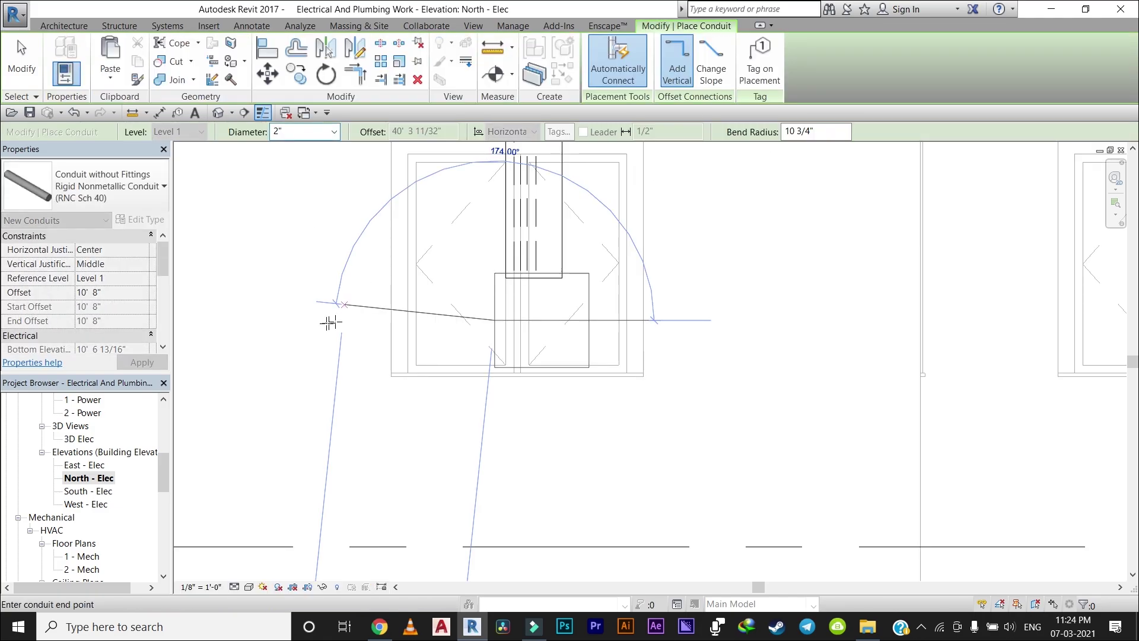
# Step: Run the conduit sideways, then drop it to about 7'-6" above Level 1
pyautogui.scroll(-2, 323, 321)
pyautogui.moveTo(318, 323); pyautogui.dragTo(409, 326, button='middle')
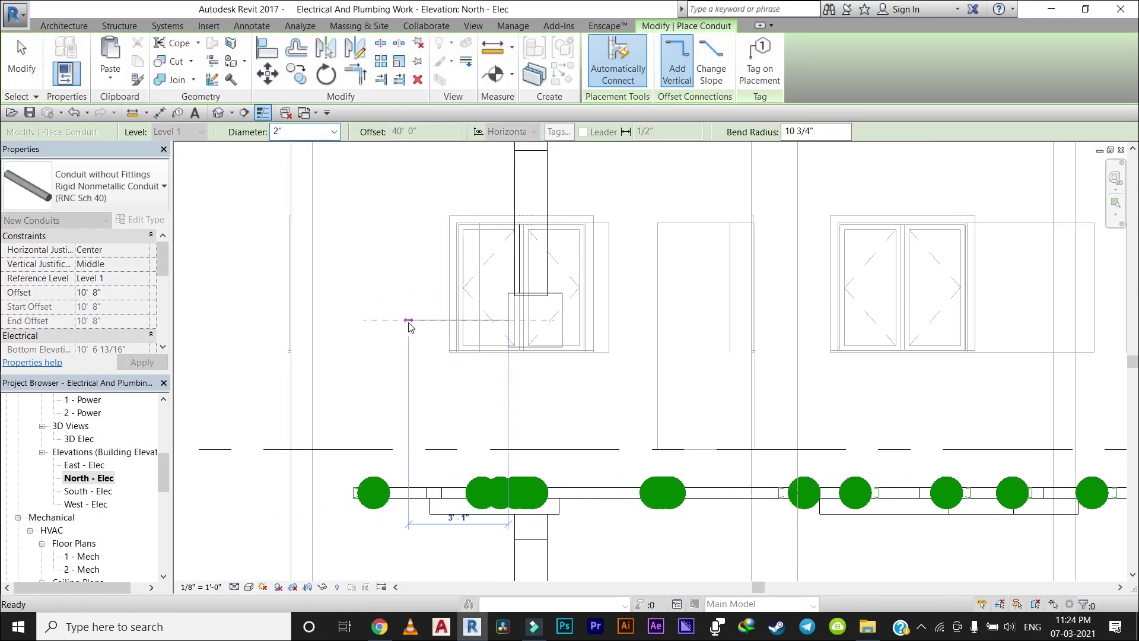
pyautogui.click(335, 316)
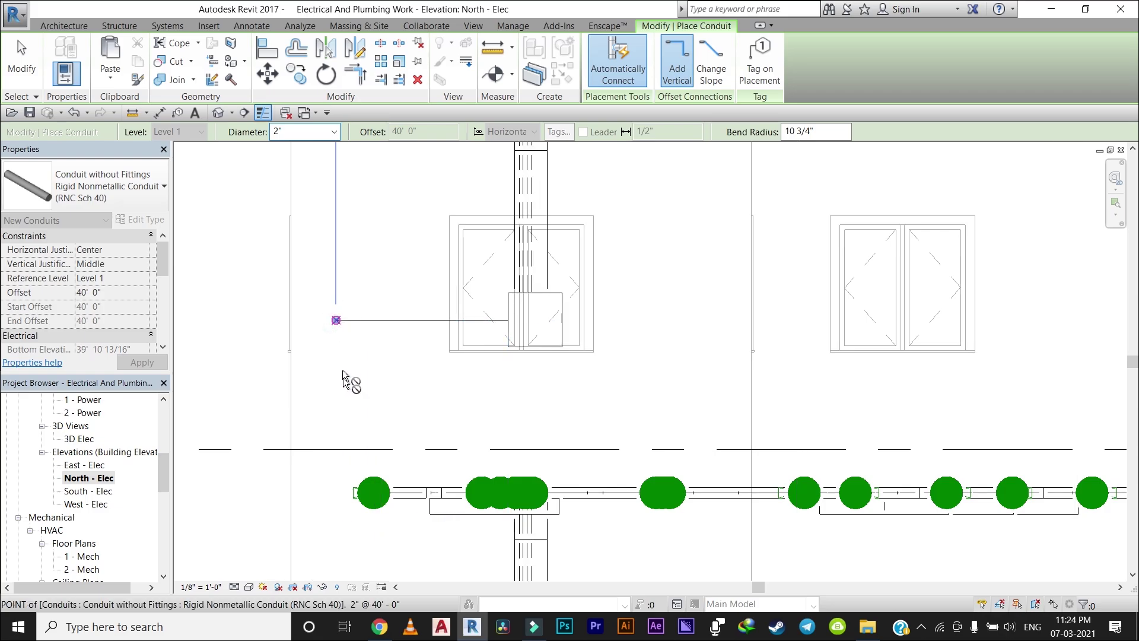
pyautogui.scroll(-3, 340, 460)
pyautogui.scroll(-3, 340, 477)
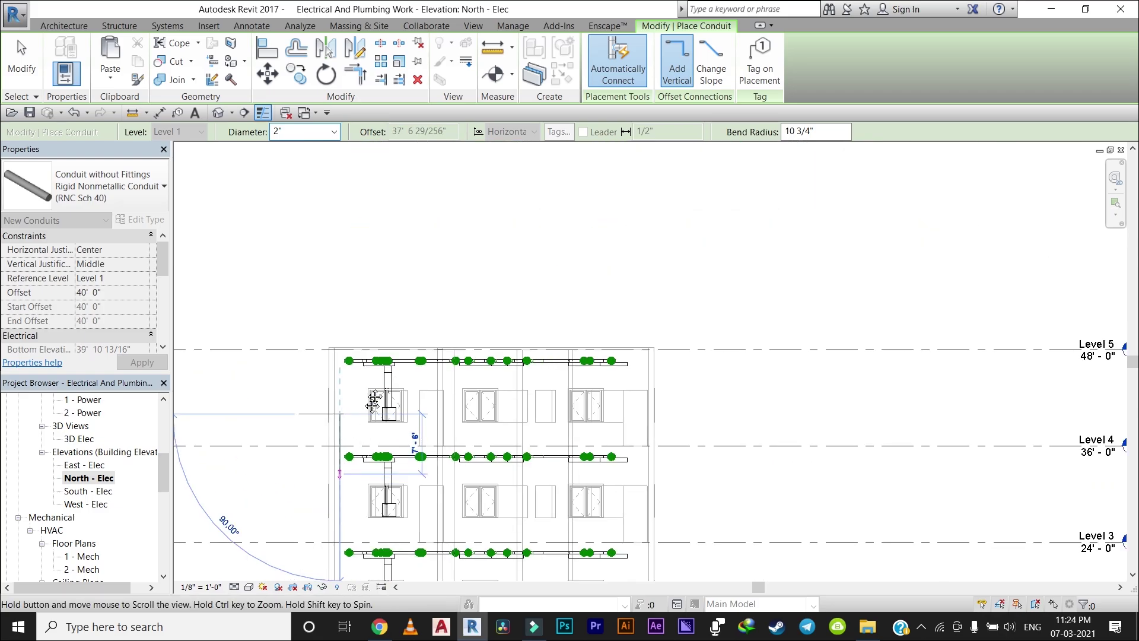
pyautogui.scroll(2, 368, 492)
pyautogui.scroll(1, 368, 492)
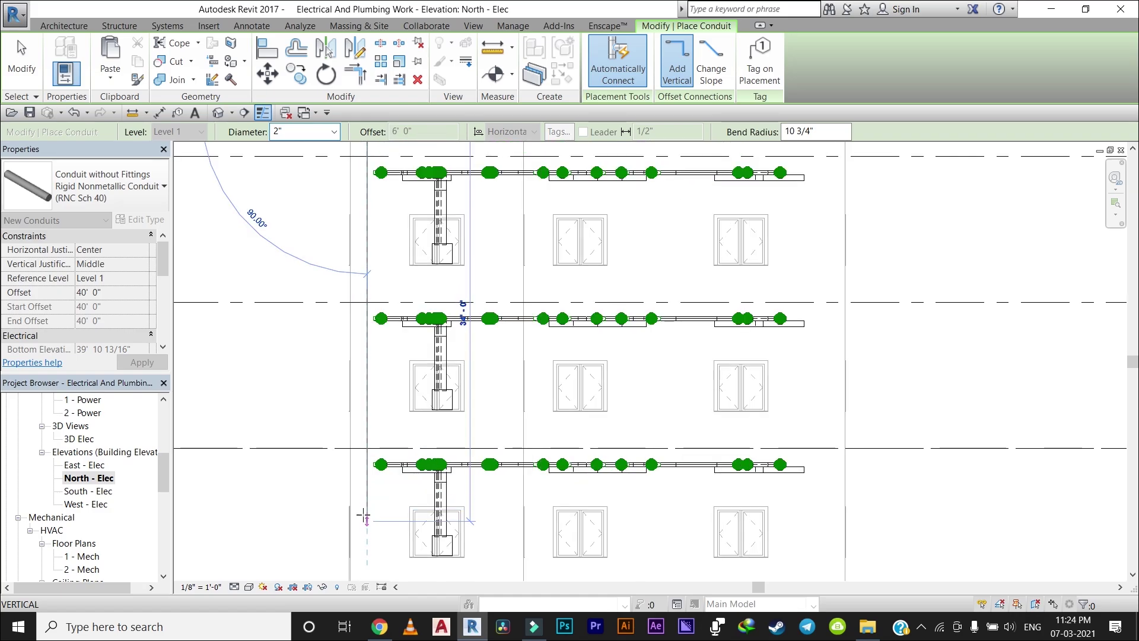
pyautogui.click(323, 496)
pyautogui.press('Escape')
pyautogui.scroll(-2, 399, 391)
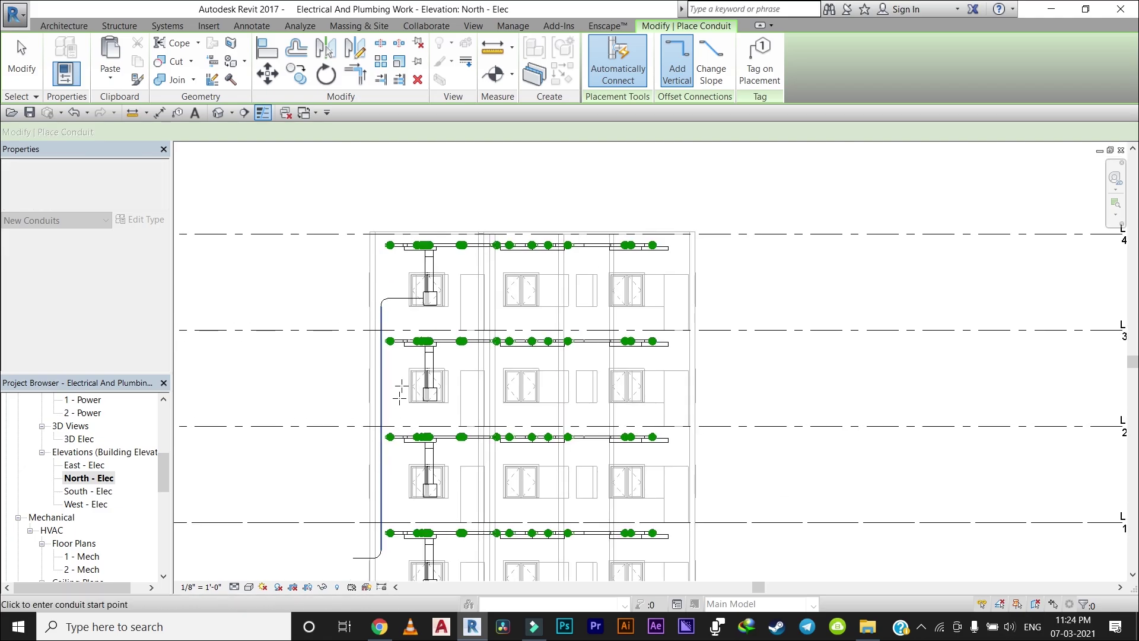
pyautogui.scroll(2, 421, 403)
pyautogui.scroll(2, 424, 409)
pyautogui.scroll(1, 429, 415)
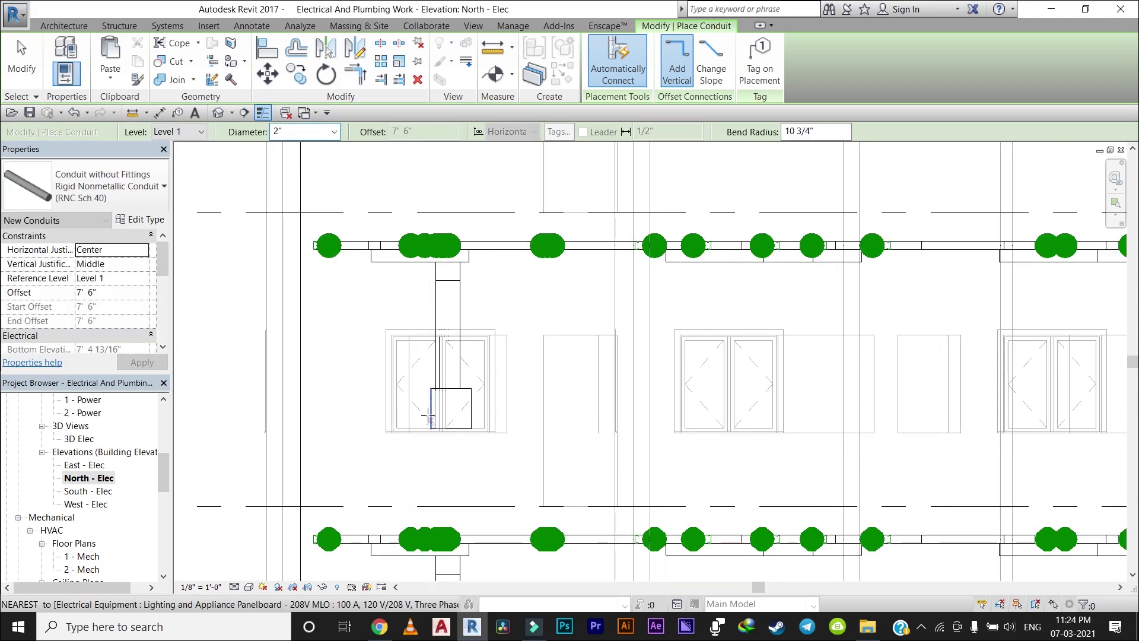
# Step: Route a conduit from a panelboard face leftward with a lower horizontal leg
pyautogui.click(427, 408)
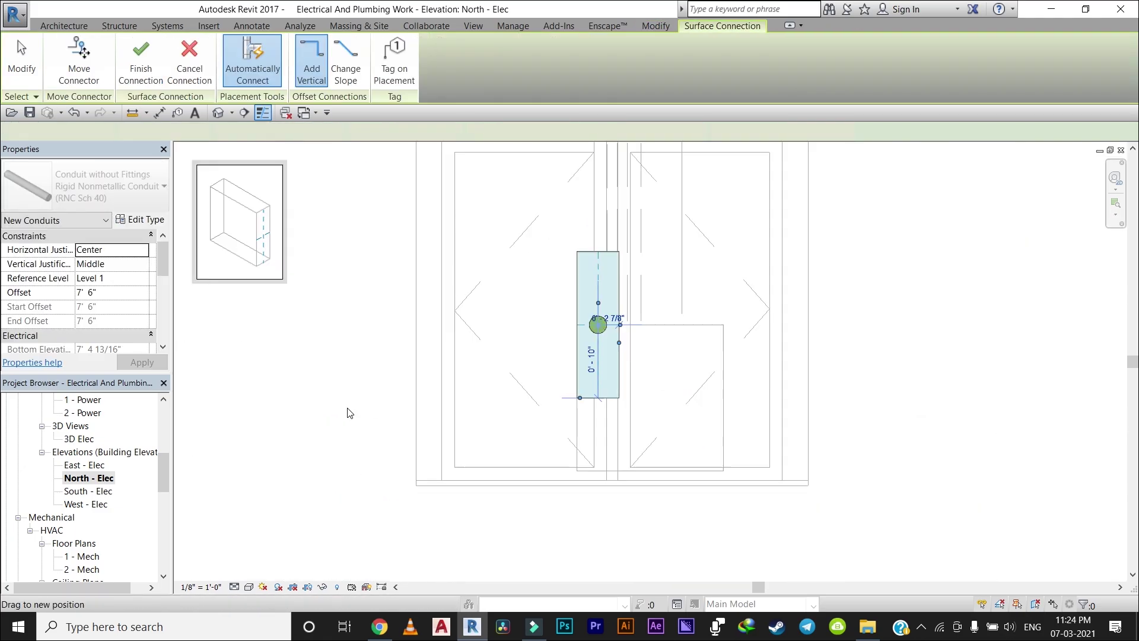
pyautogui.press('Escape')
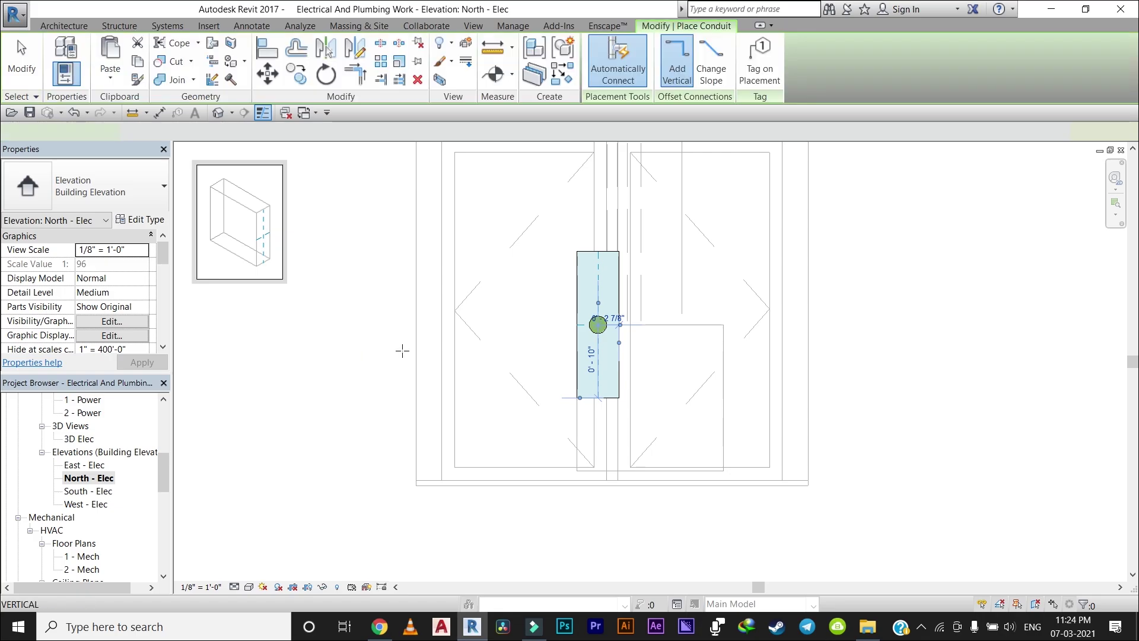
pyautogui.scroll(-3, 402, 350)
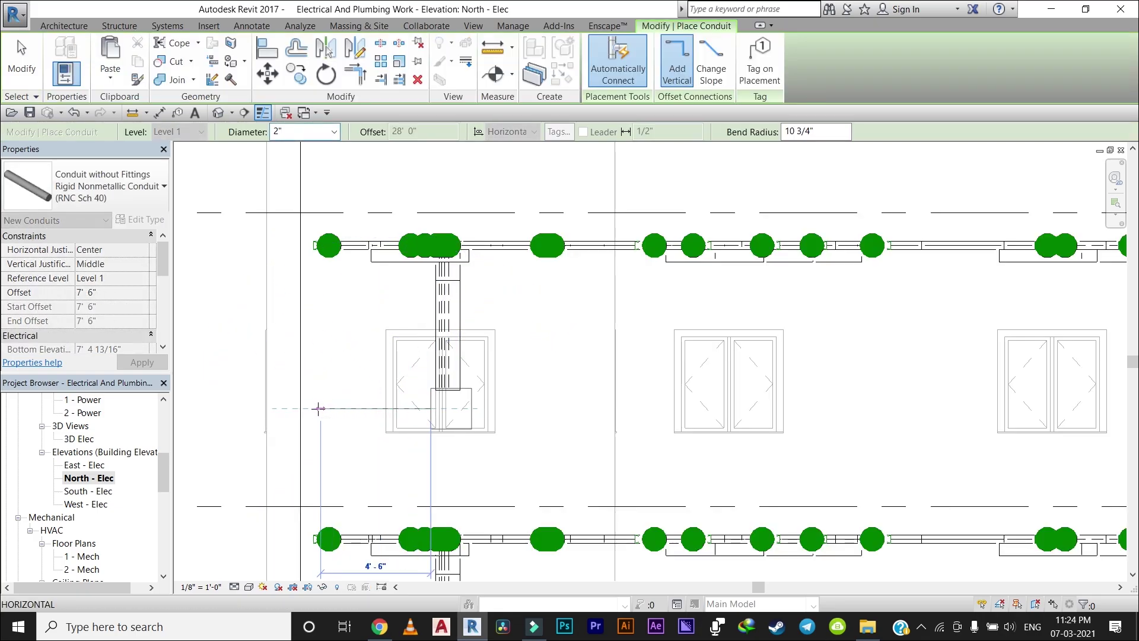
pyautogui.click(318, 408)
pyautogui.scroll(-2, 320, 433)
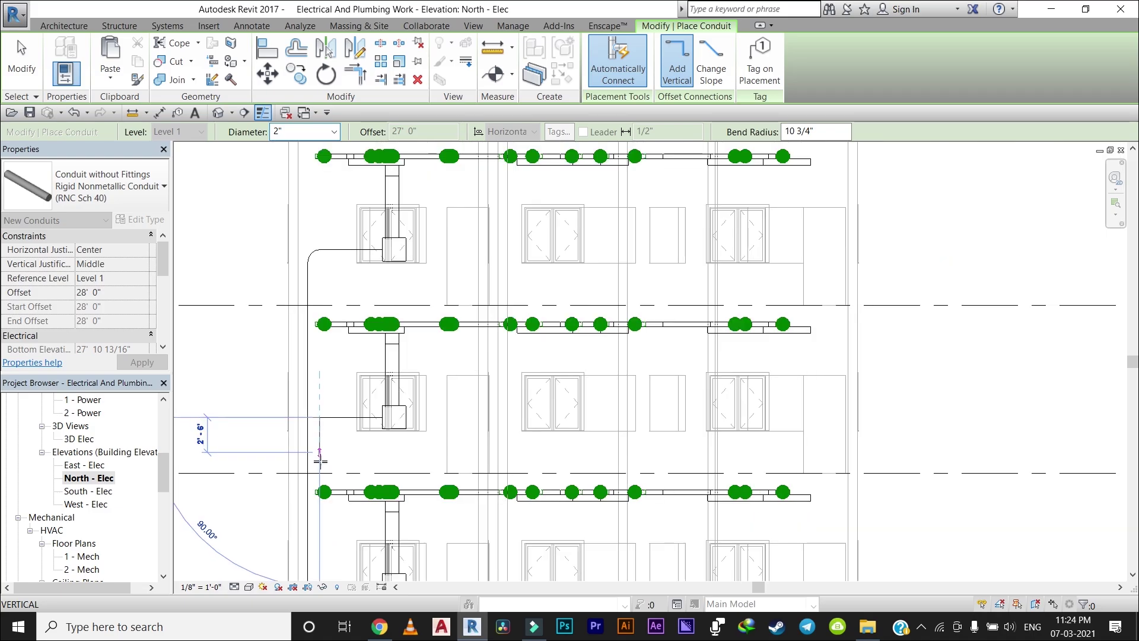
pyautogui.scroll(1, 334, 379)
pyautogui.scroll(1, 338, 409)
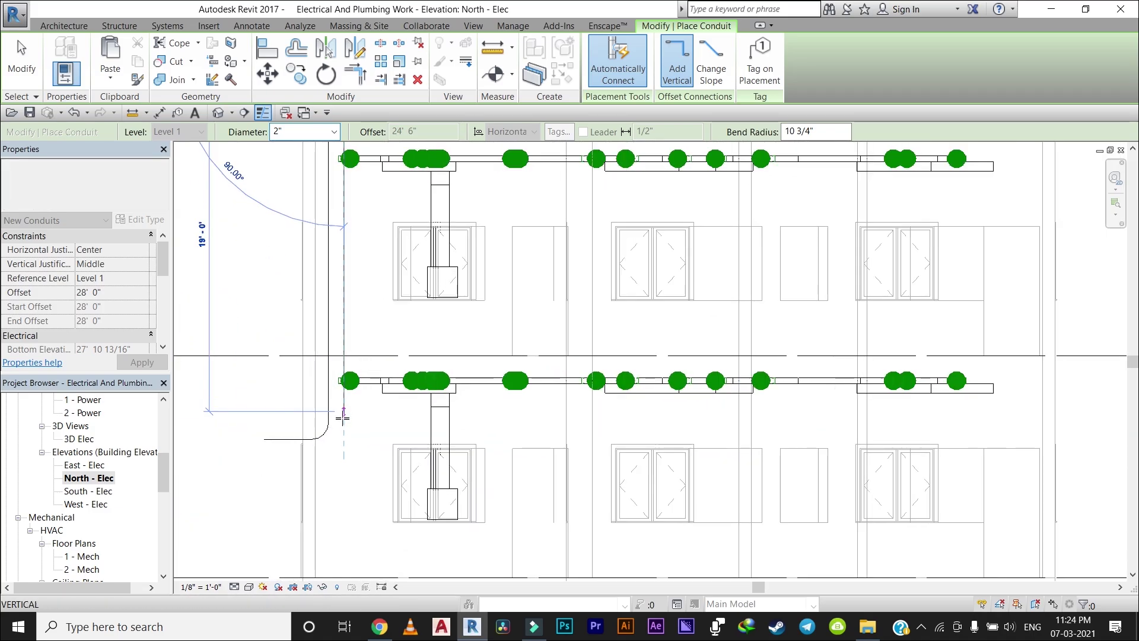
pyautogui.scroll(2, 343, 440)
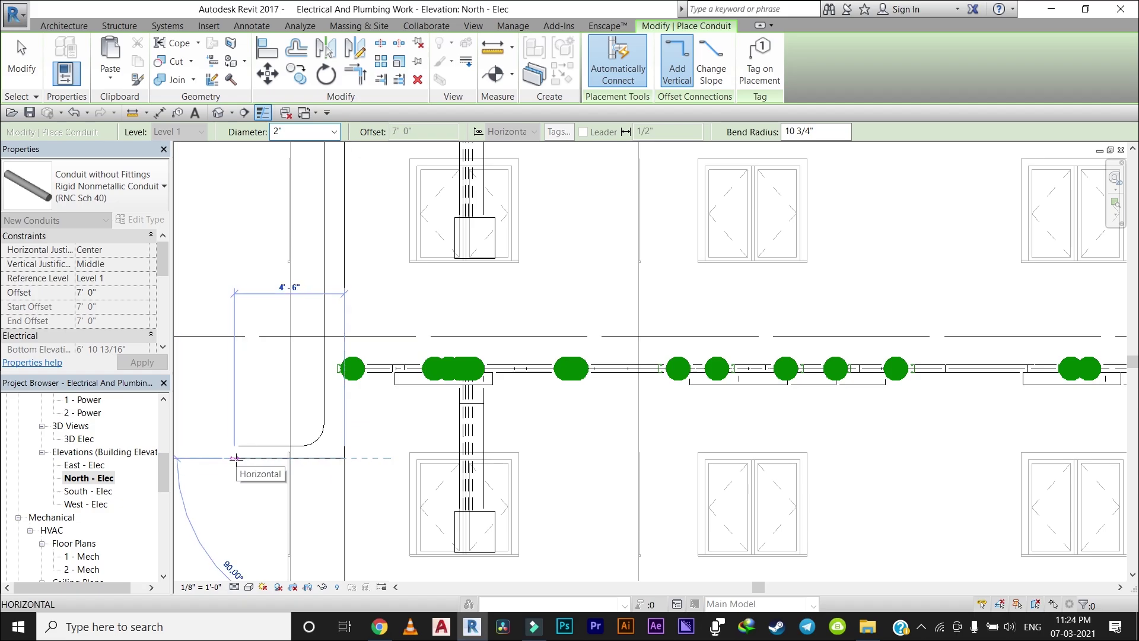
pyautogui.click(234, 458)
pyautogui.scroll(-3, 272, 392)
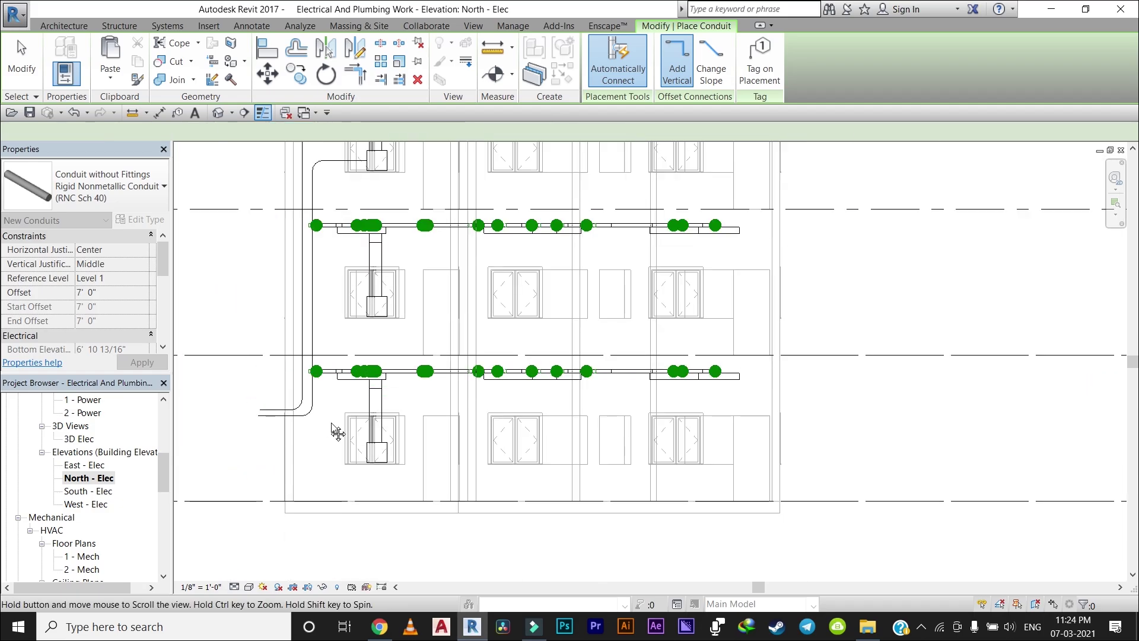
pyautogui.scroll(1, 333, 427)
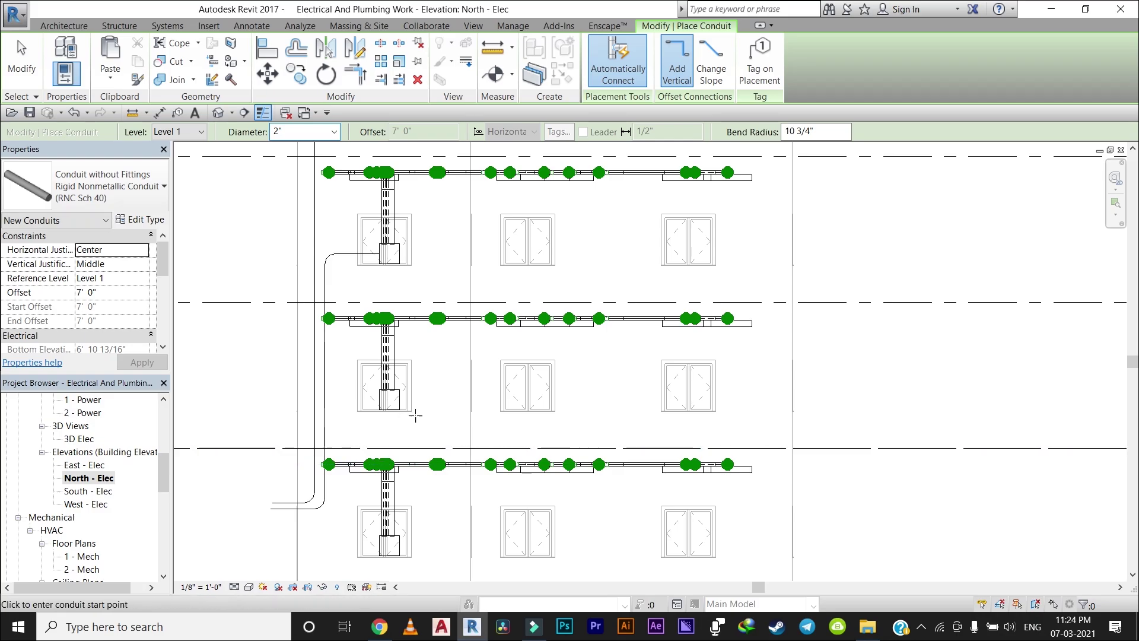
pyautogui.scroll(2, 376, 392)
pyautogui.scroll(2, 372, 410)
pyautogui.scroll(1, 372, 411)
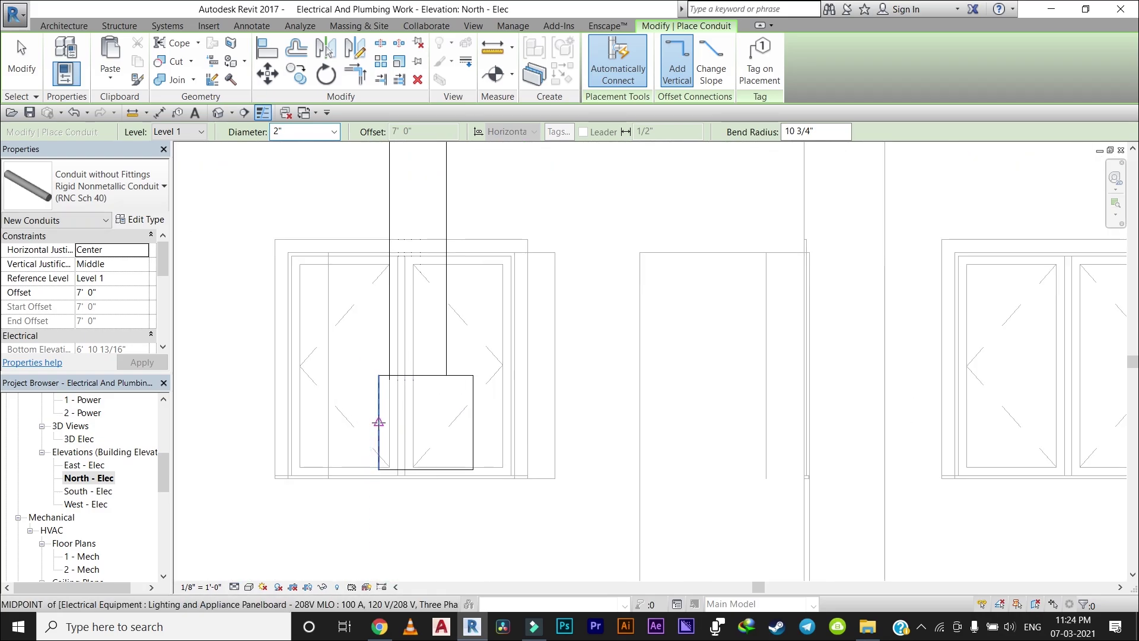
# Step: Route a conduit from the next panelboard down to the floor below beside the other runs
pyautogui.click(279, 425)
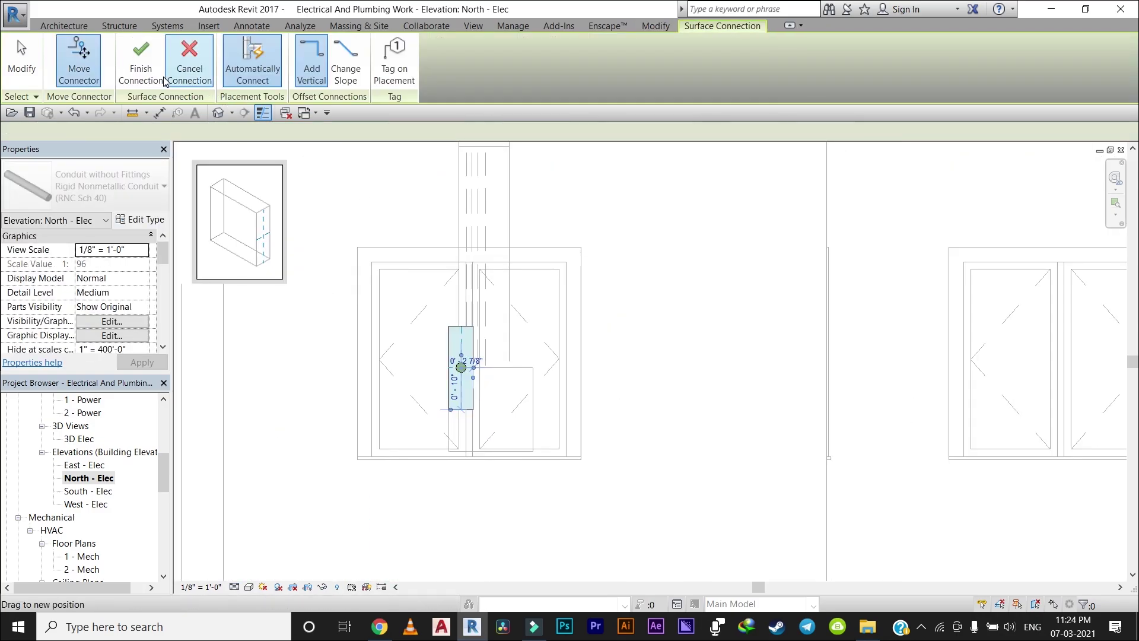
pyautogui.press('Return')
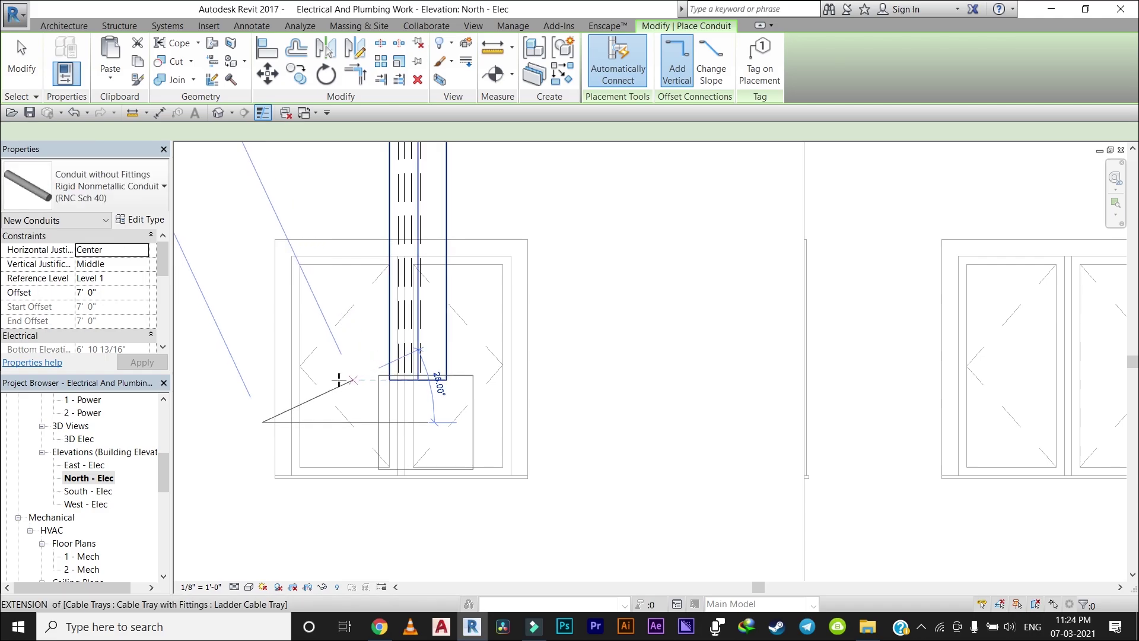
pyautogui.scroll(-2, 365, 382)
pyautogui.scroll(-1, 365, 381)
pyautogui.scroll(1, 320, 392)
pyautogui.scroll(1, 321, 393)
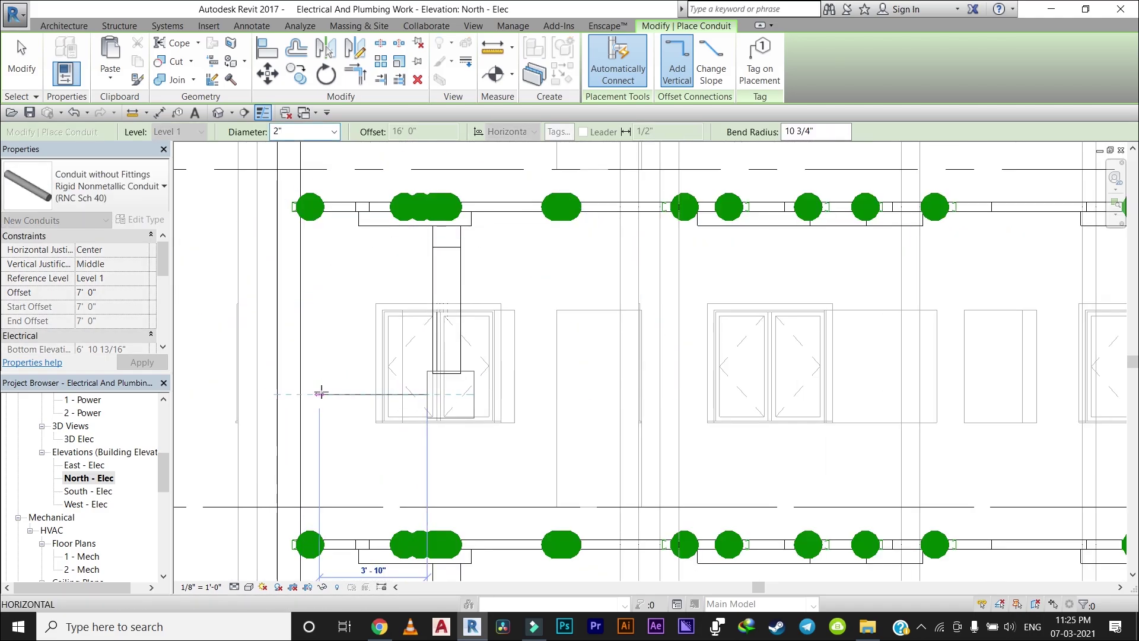
pyautogui.click(321, 392)
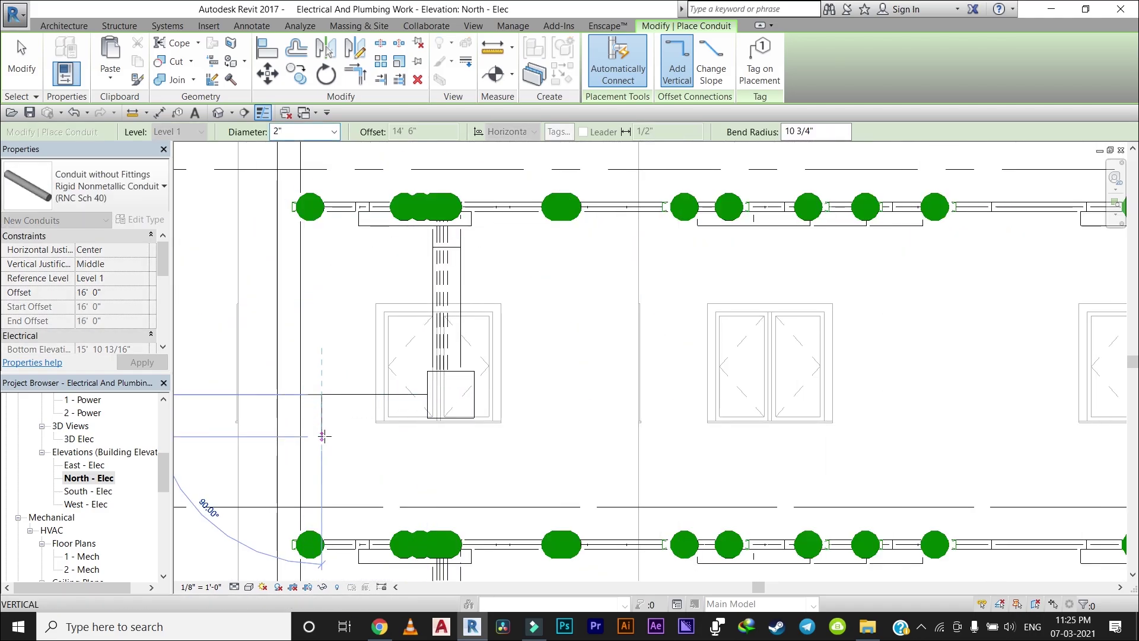
pyautogui.scroll(-1, 332, 387)
pyautogui.scroll(-1, 336, 384)
pyautogui.scroll(1, 335, 385)
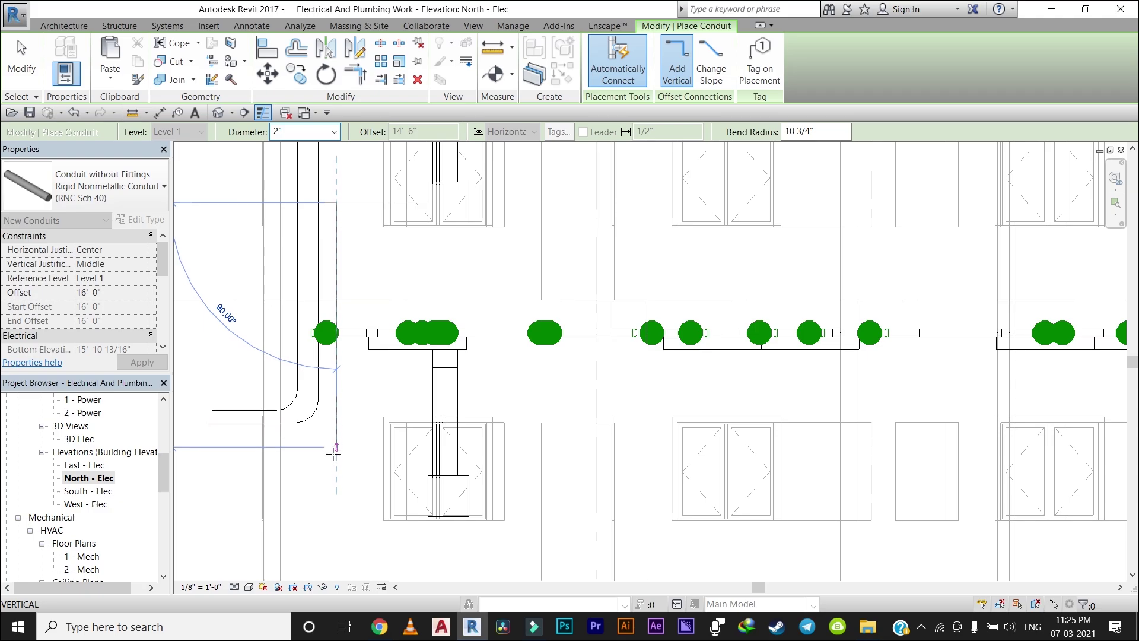
pyautogui.click(335, 447)
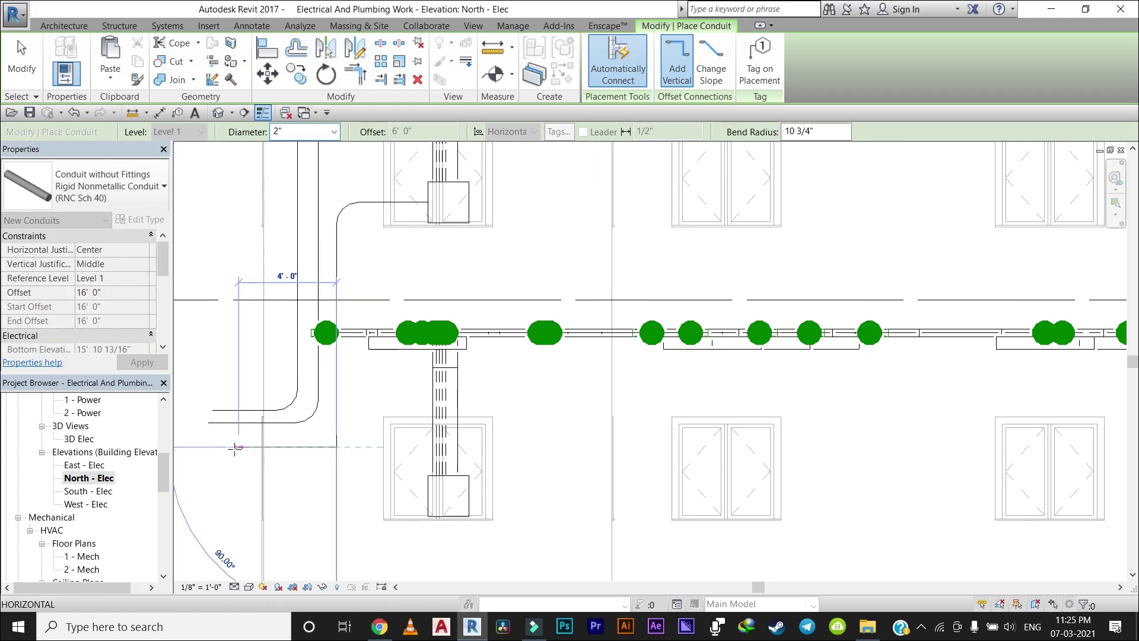
pyautogui.click(261, 455)
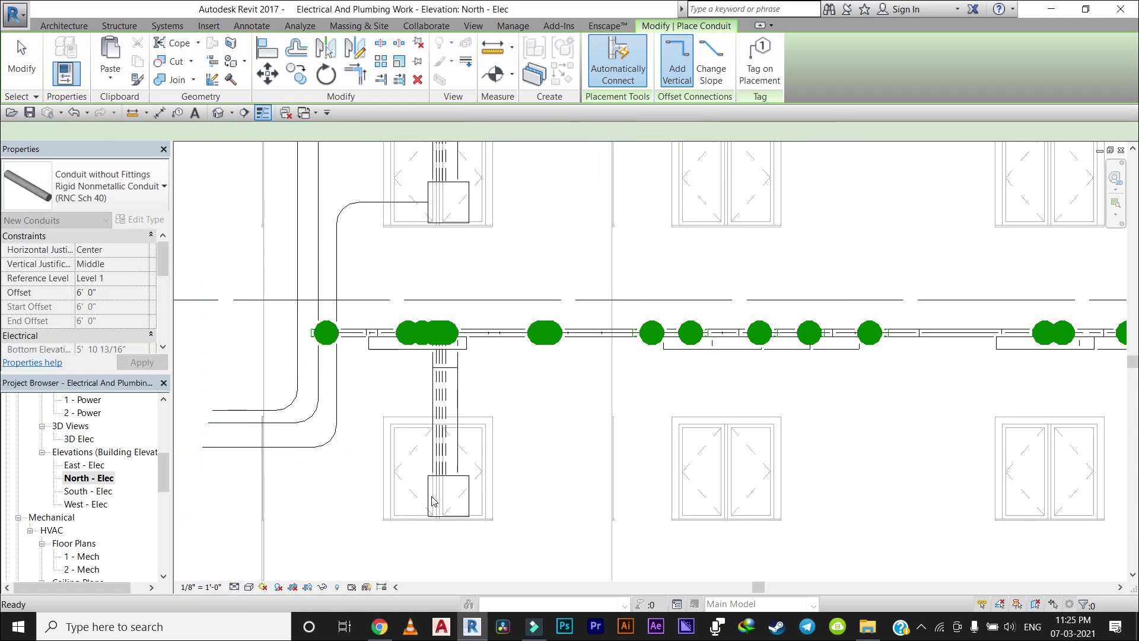
# Step: Route a conduit from the lower panelboard, turning it up alongside the other runs
pyautogui.click(409, 494)
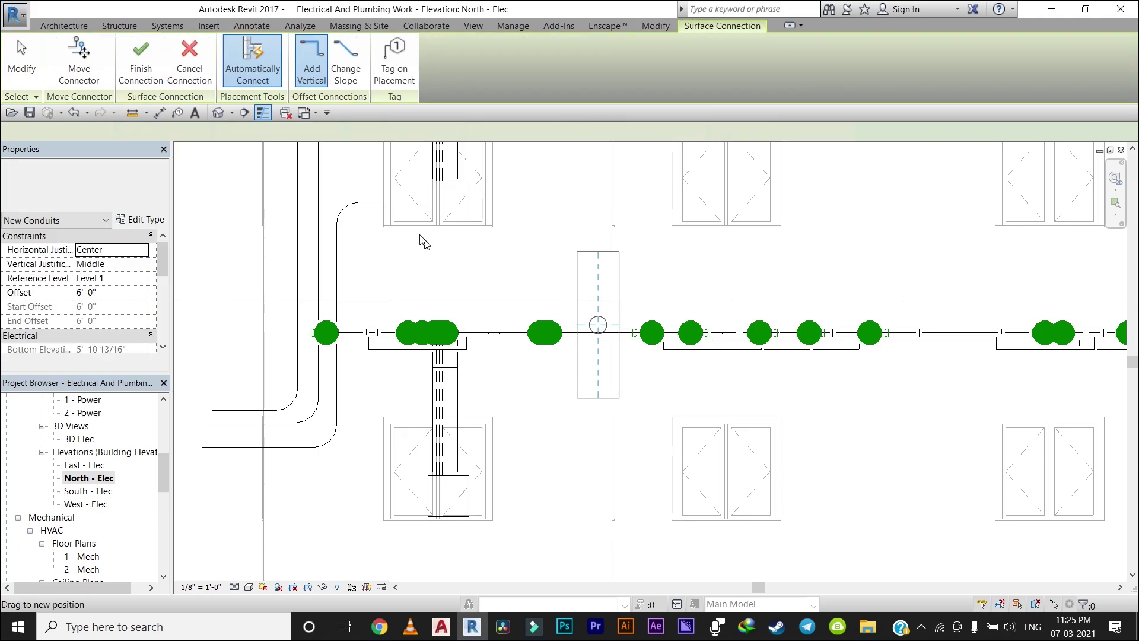
pyautogui.click(150, 87)
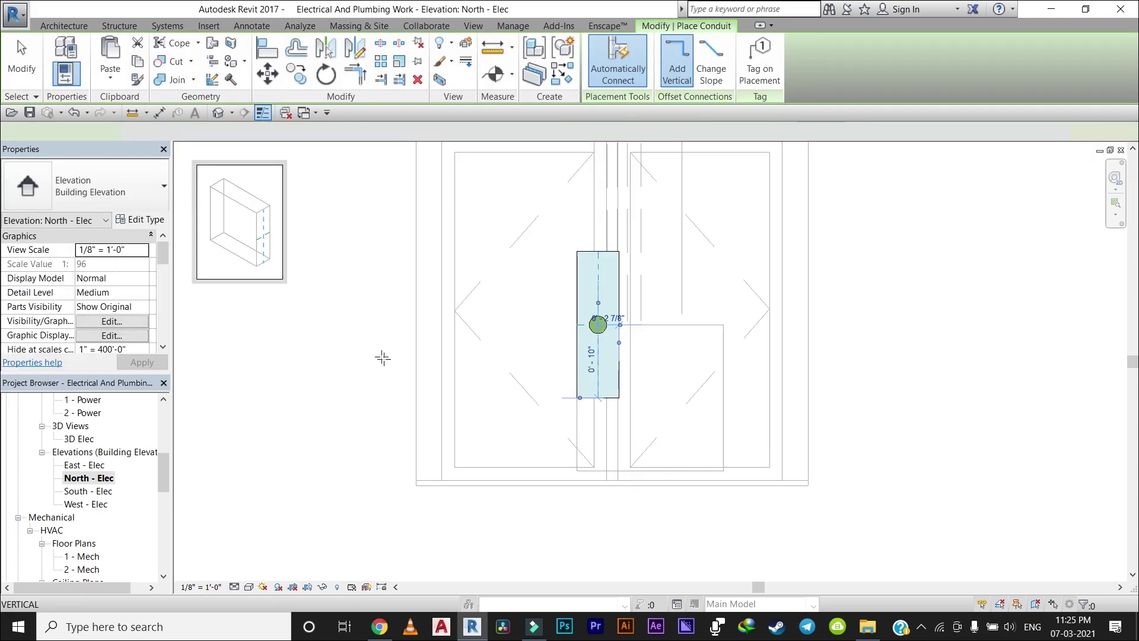
pyautogui.press('Escape')
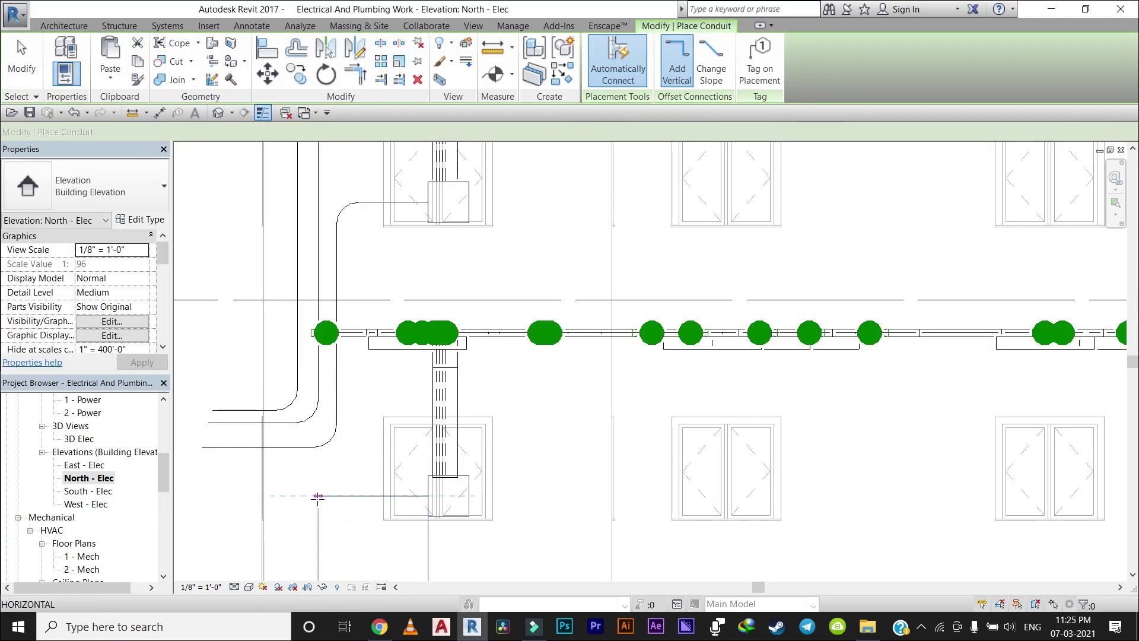
pyautogui.click(319, 495)
pyautogui.scroll(1, 319, 496)
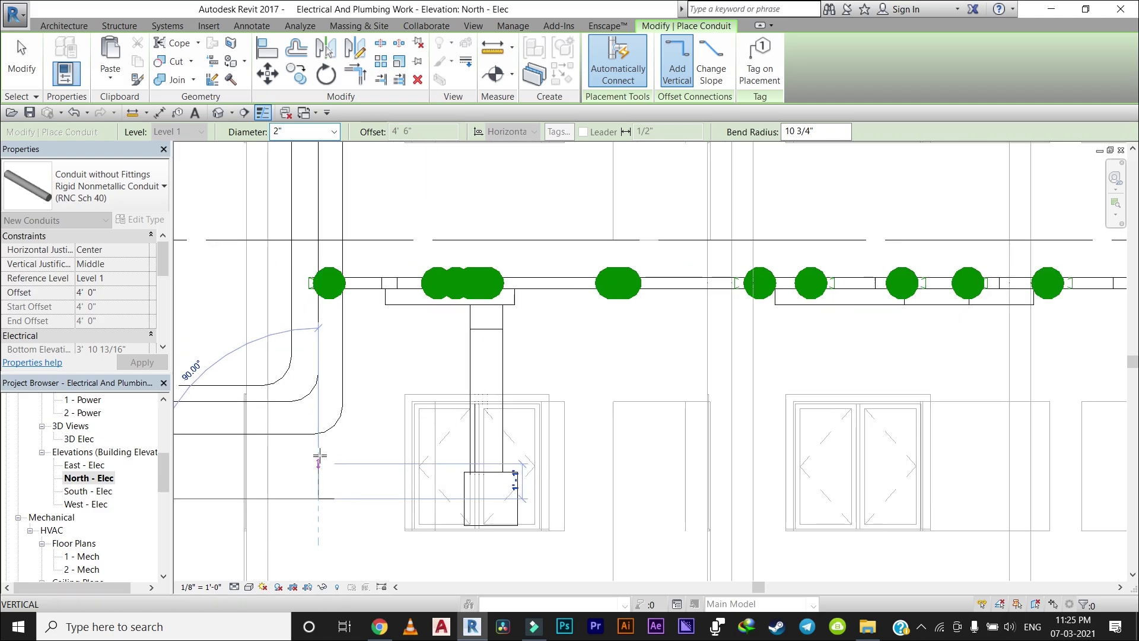
pyautogui.click(318, 458)
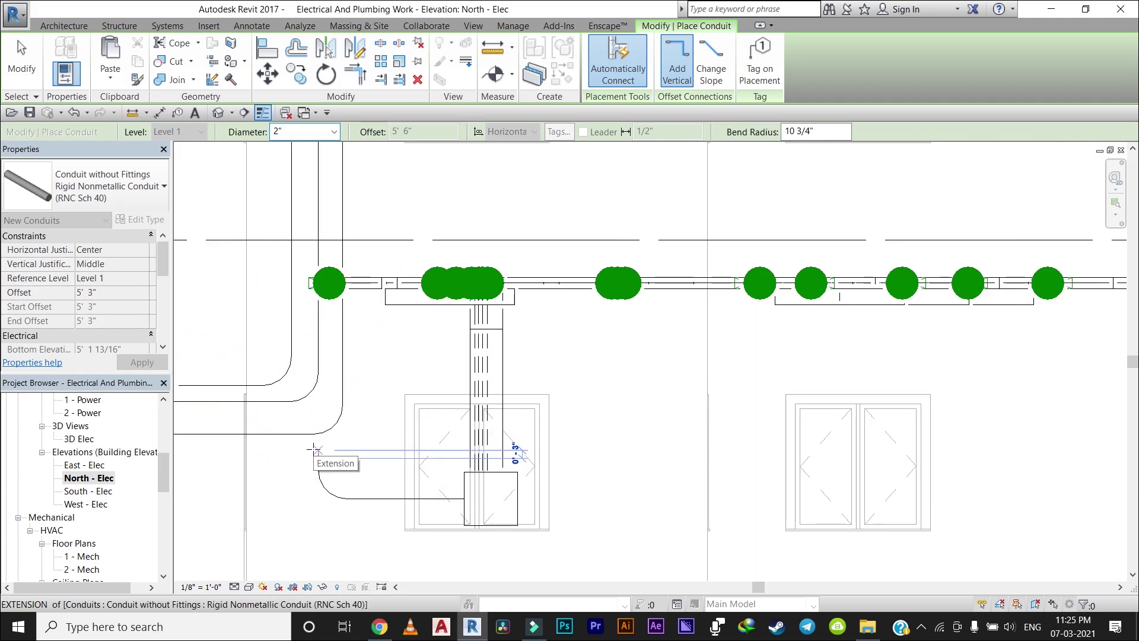
pyautogui.press('Escape')
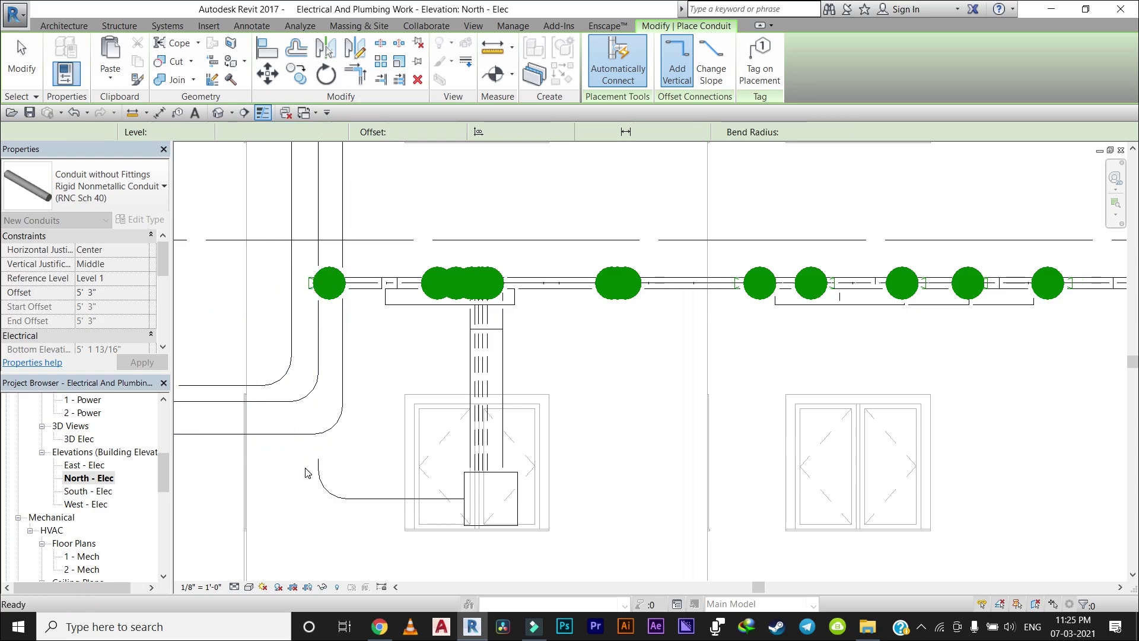
pyautogui.press('Escape')
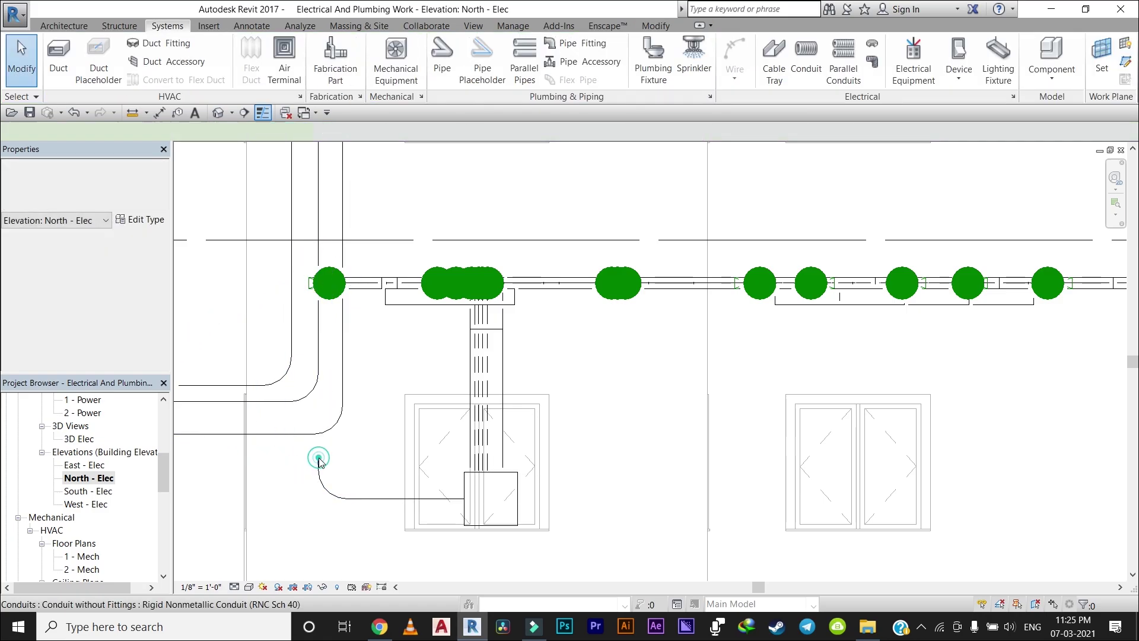
# Step: Delete the conduit elbow at the end of the lower run
pyautogui.click(318, 458)
pyautogui.press('Escape')
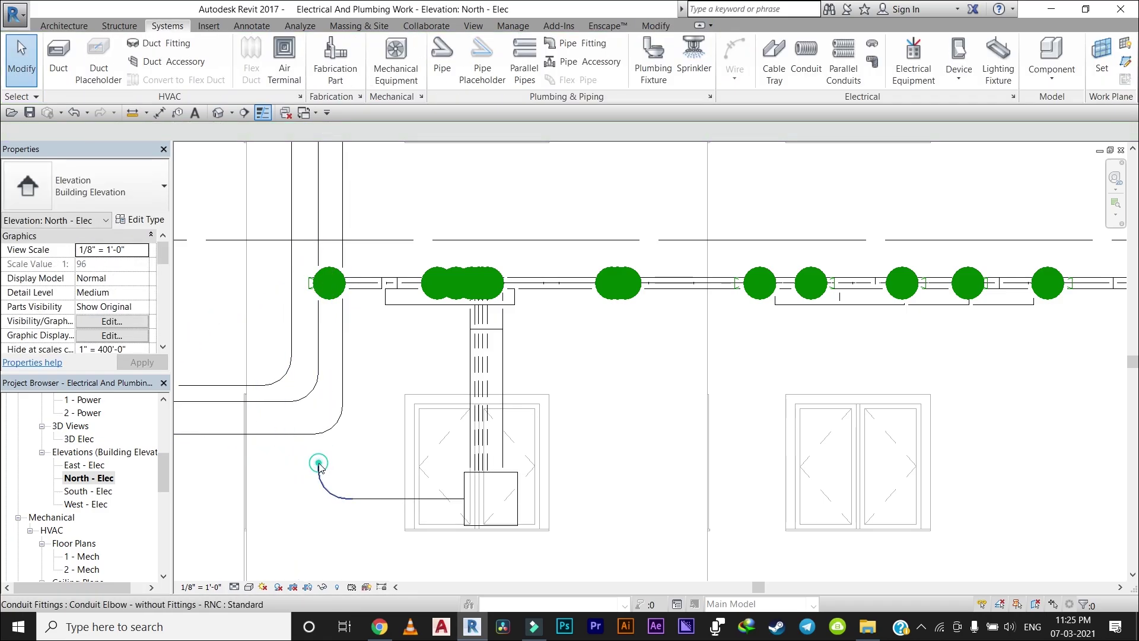
pyautogui.click(318, 465)
pyautogui.press('Delete')
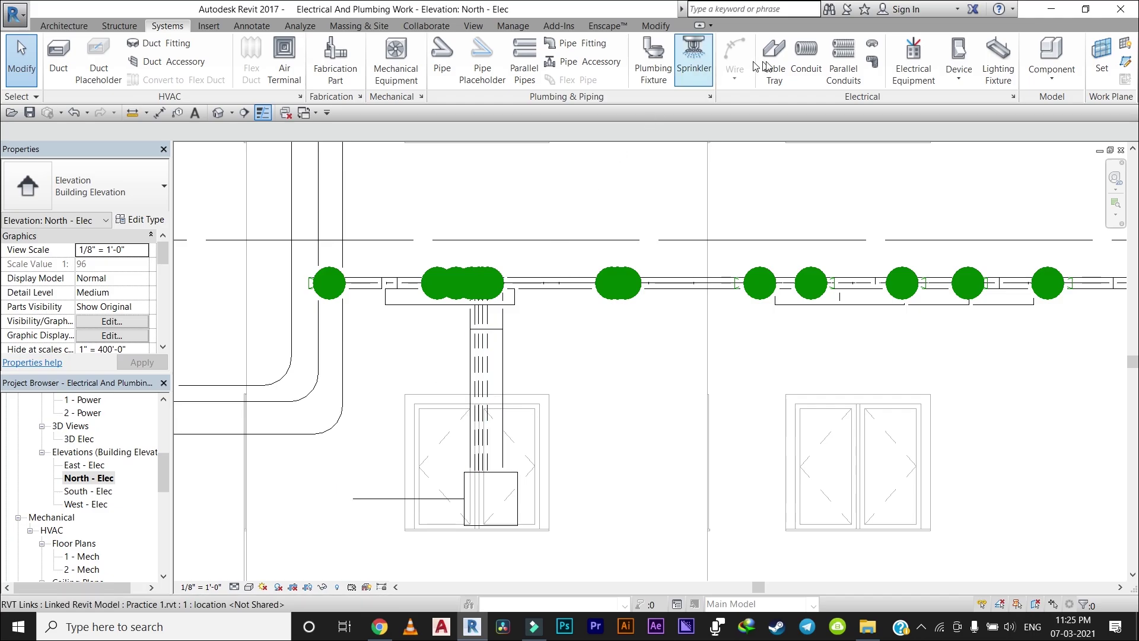
# Step: Draw a conduit from the existing conduit end across to the vertical riser
pyautogui.click(806, 59)
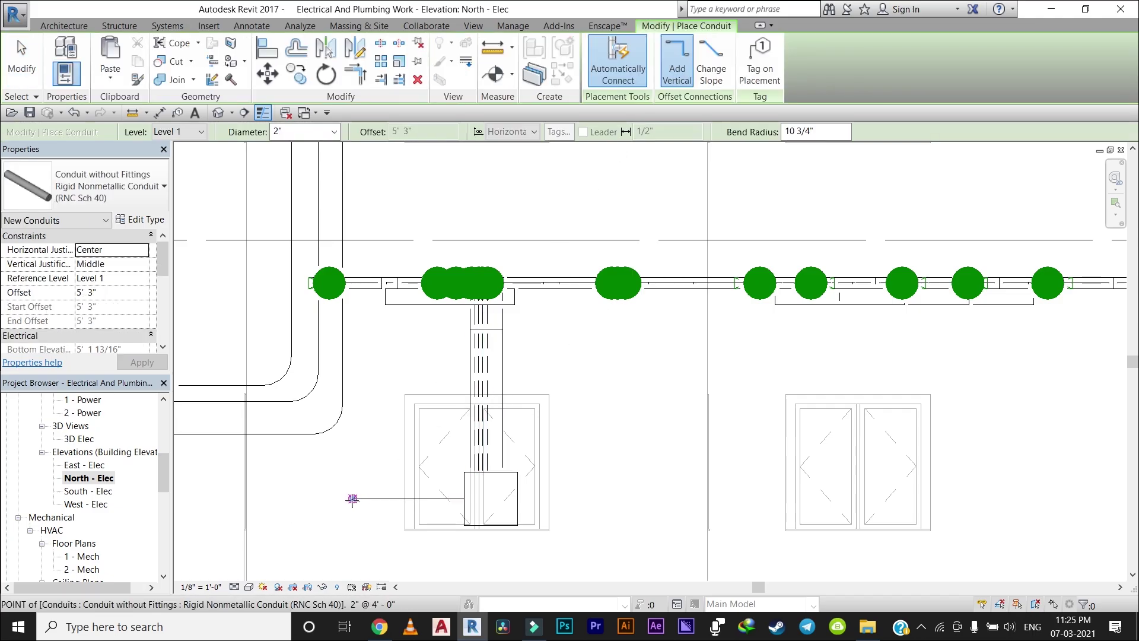
pyautogui.click(352, 500)
pyautogui.scroll(-2, 352, 500)
pyautogui.moveTo(223, 499); pyautogui.dragTo(300, 495, button='middle')
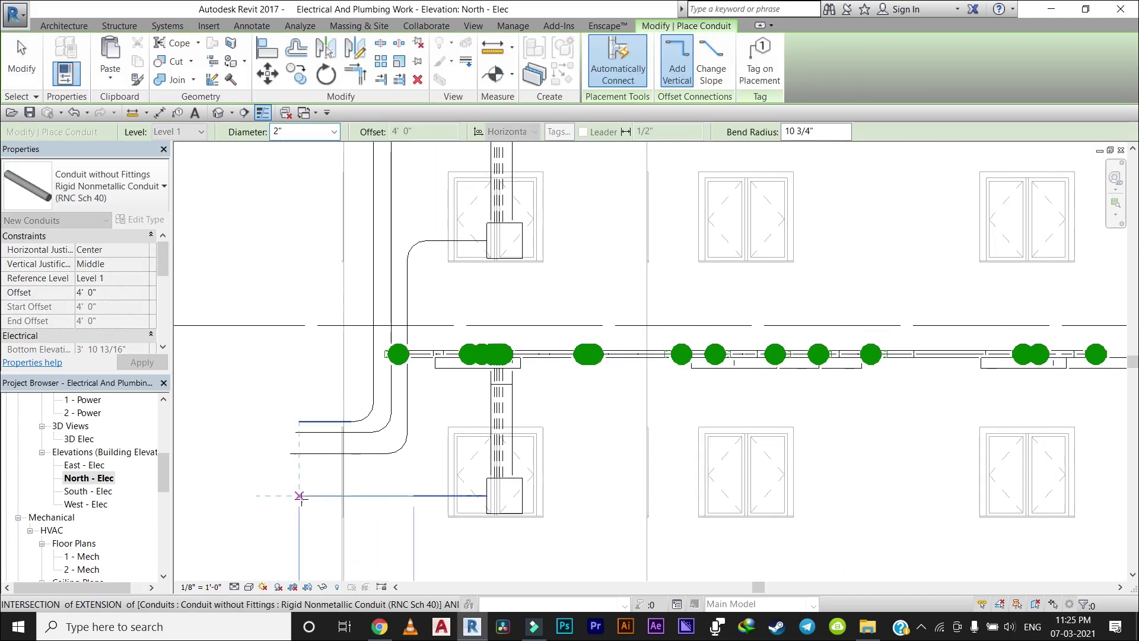
pyautogui.click(300, 495)
pyautogui.press('Escape')
pyautogui.press('Escape')
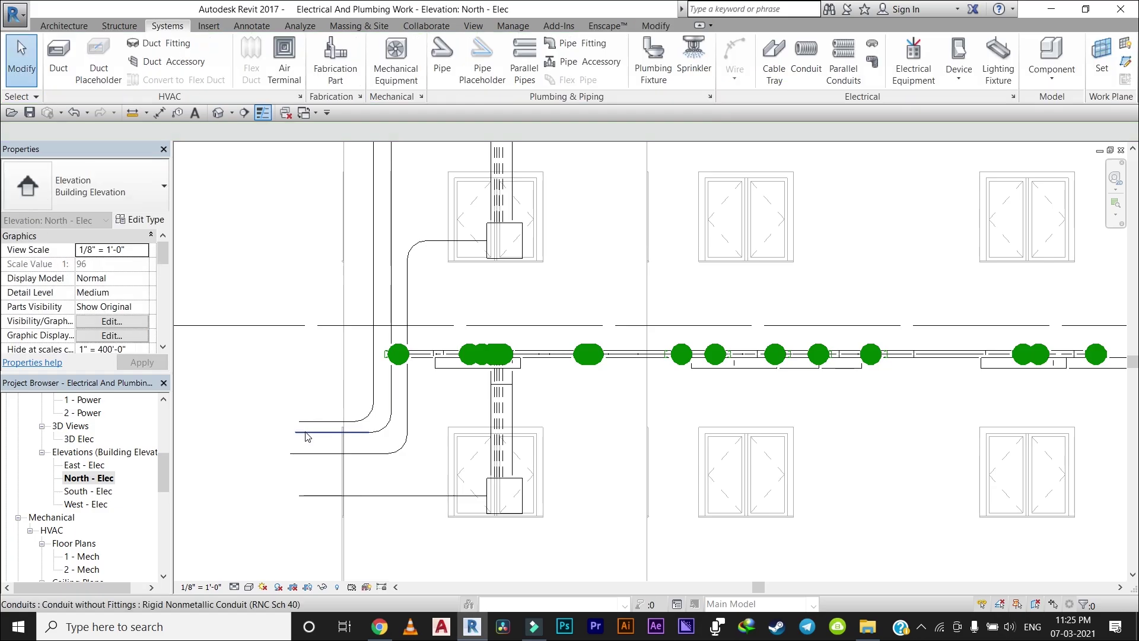
# Step: Open the default 3D view and orbit in to the panelboard beside the riser
pyautogui.click(472, 25)
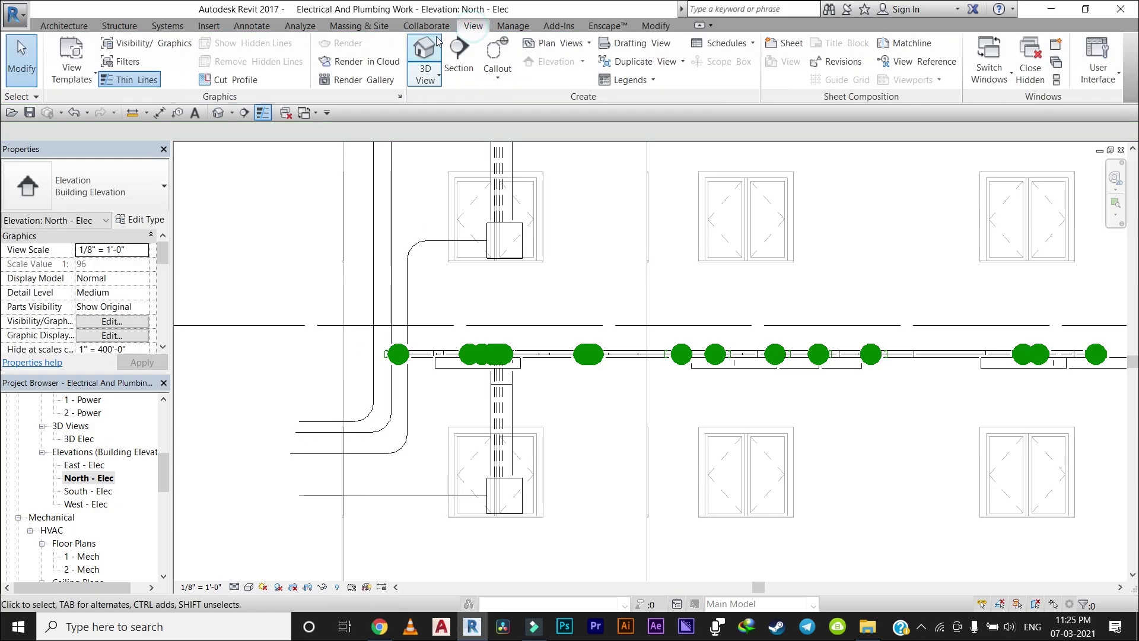
pyautogui.click(424, 49)
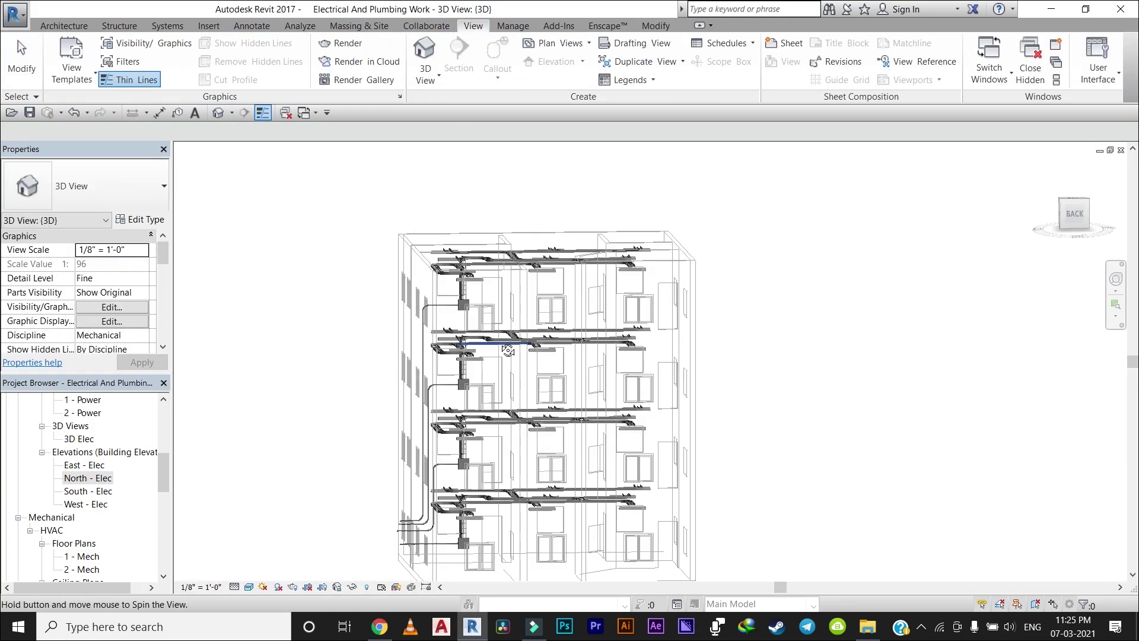
pyautogui.moveTo(508, 350)
pyautogui.keyDown('shift'); pyautogui.mouseDown(button='middle')
pyautogui.moveTo(534, 362)
pyautogui.moveTo(522, 332)
pyautogui.mouseUp(button='middle'); pyautogui.keyUp('shift')
pyautogui.scroll(3, 499, 297)
pyautogui.scroll(3, 491, 276)
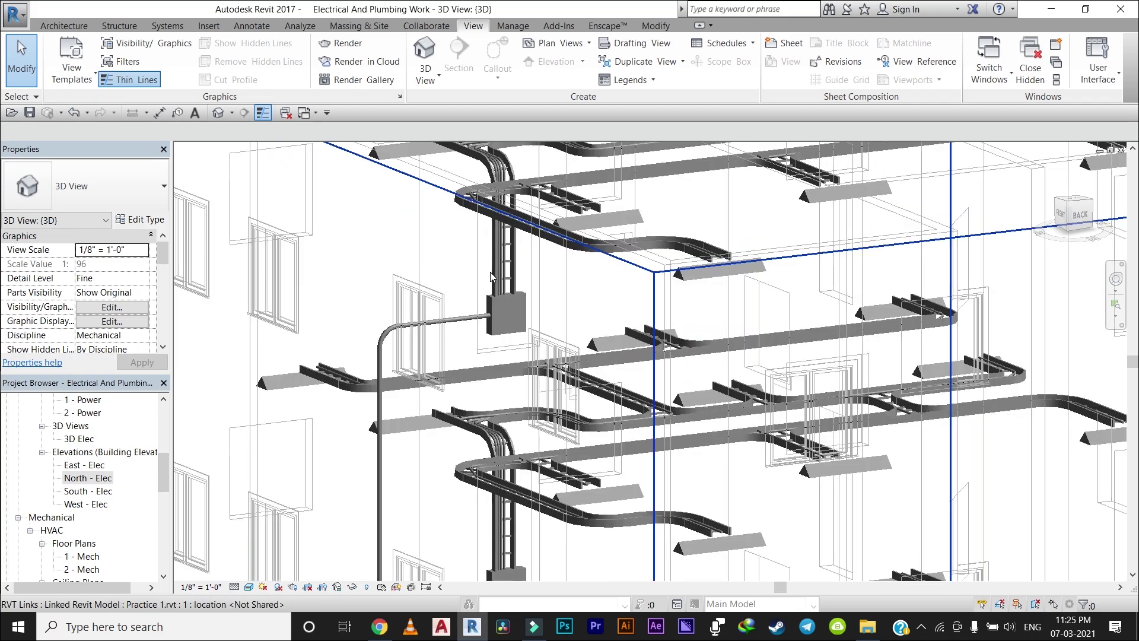
pyautogui.click(505, 306)
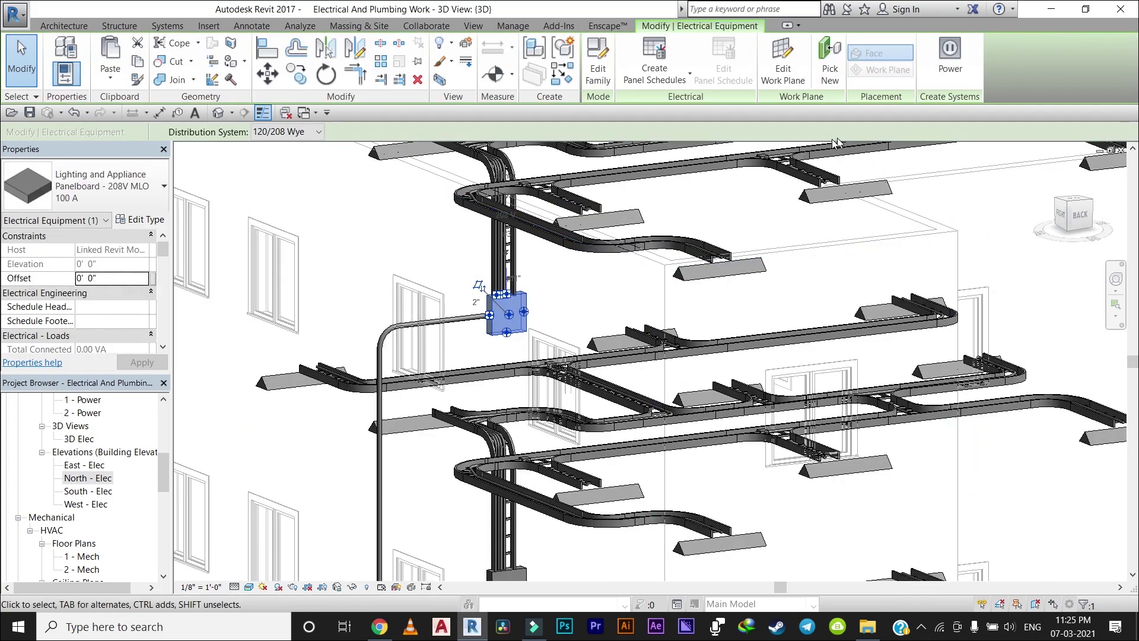
# Step: Create a 100 A, 120 V/208 V power circuit and add the other panelboards to it
pyautogui.click(958, 51)
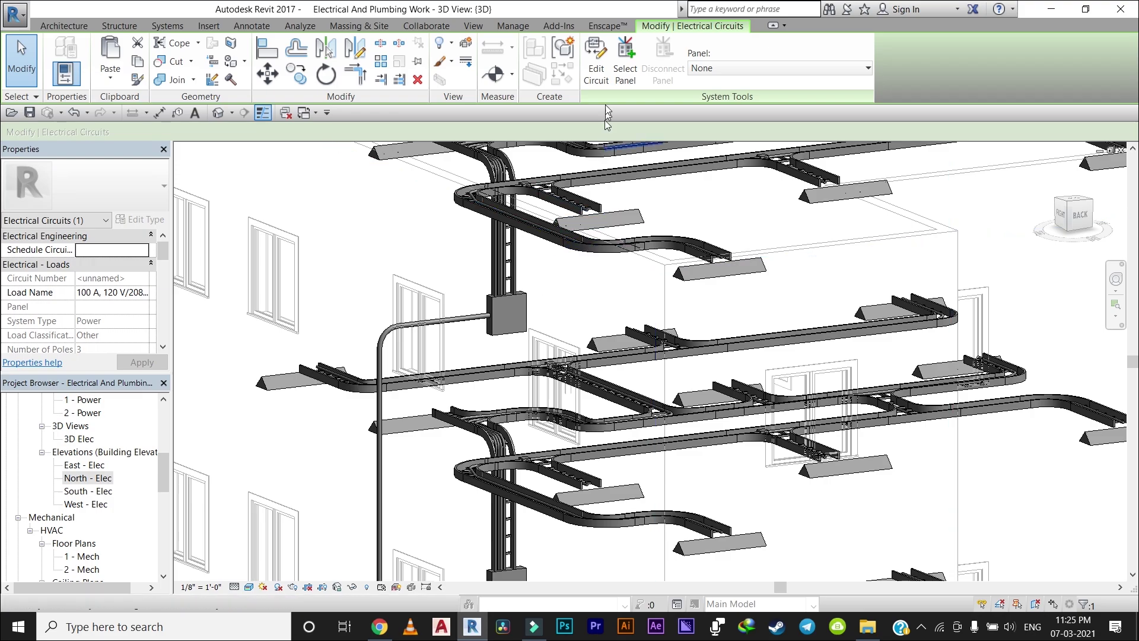
pyautogui.click(596, 65)
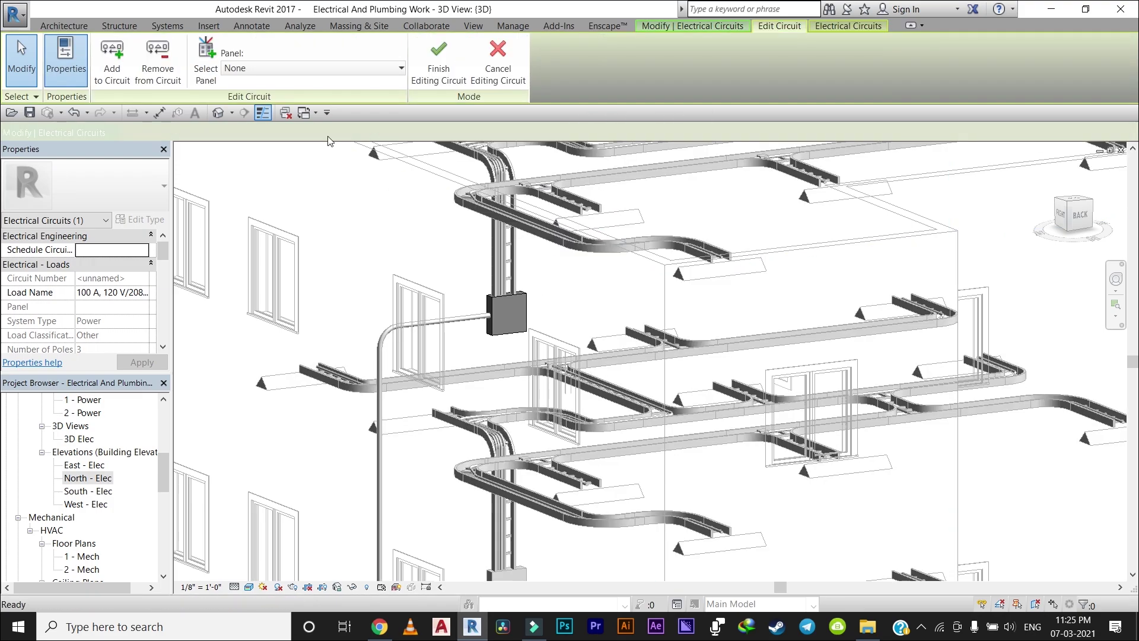
pyautogui.click(118, 76)
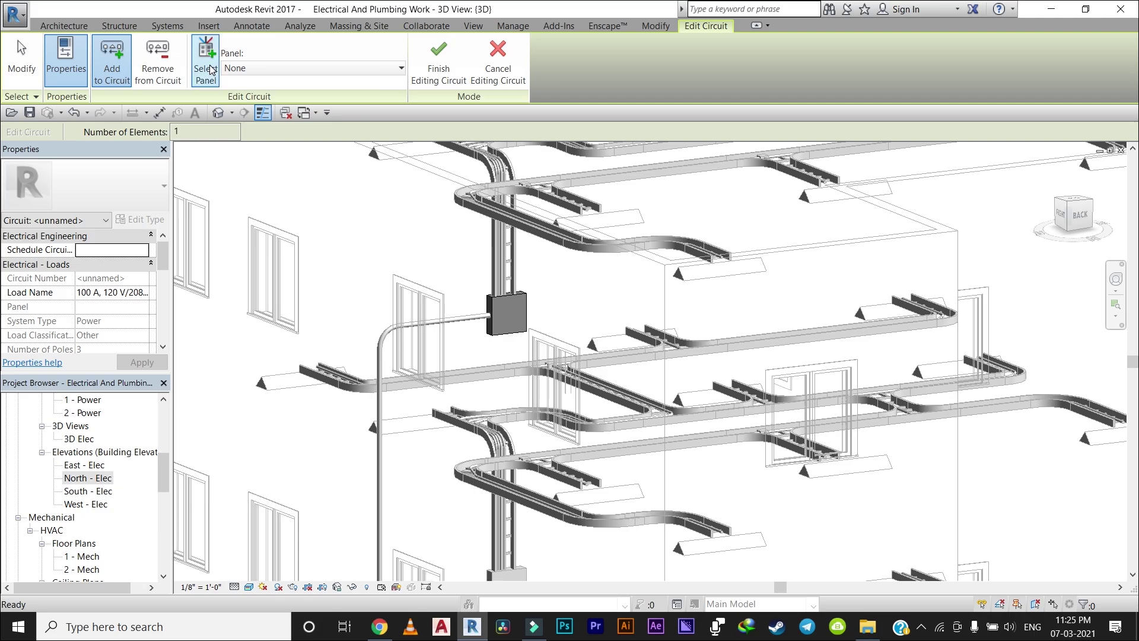
pyautogui.click(206, 65)
pyautogui.click(522, 290)
pyautogui.scroll(-2, 536, 355)
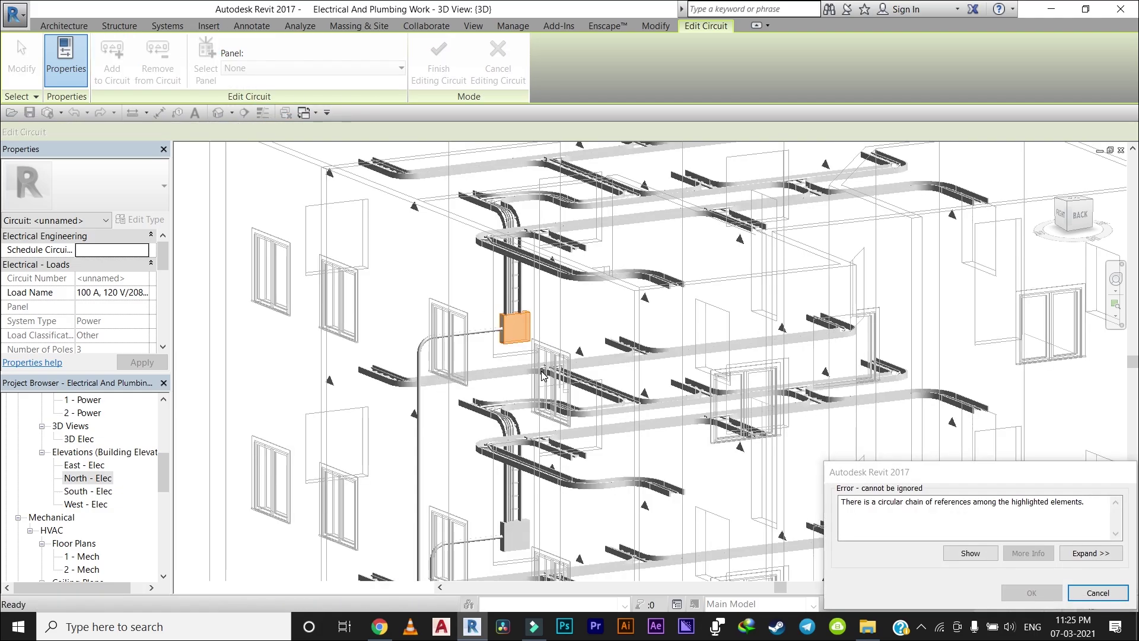
pyautogui.scroll(-1, 538, 359)
pyautogui.scroll(-1, 538, 360)
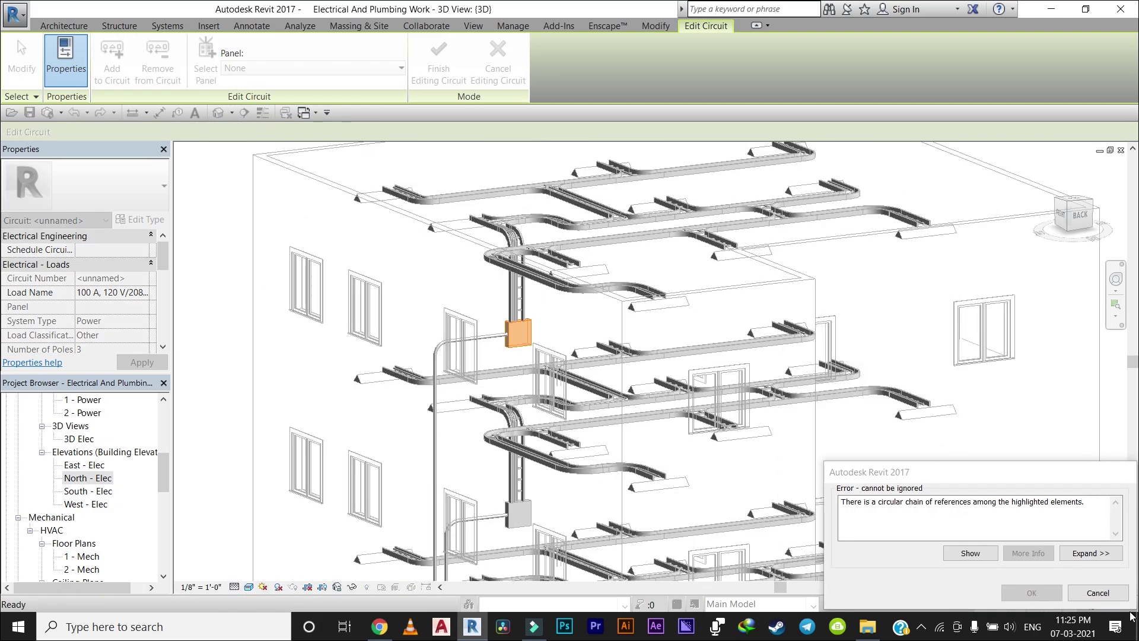
pyautogui.click(1097, 593)
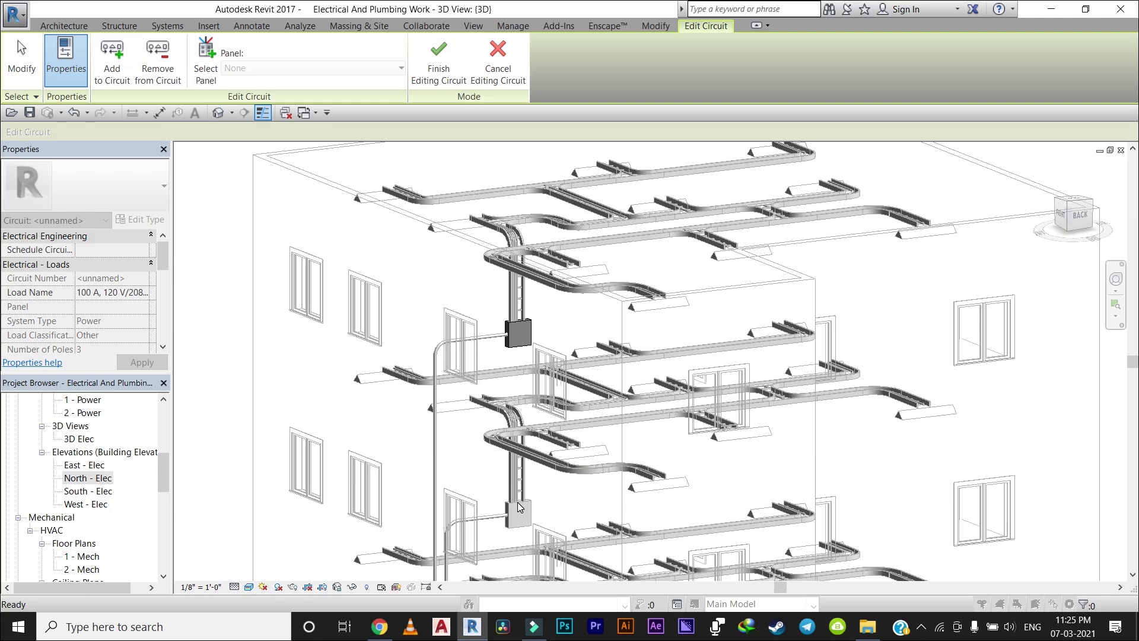
pyautogui.scroll(-2, 581, 241)
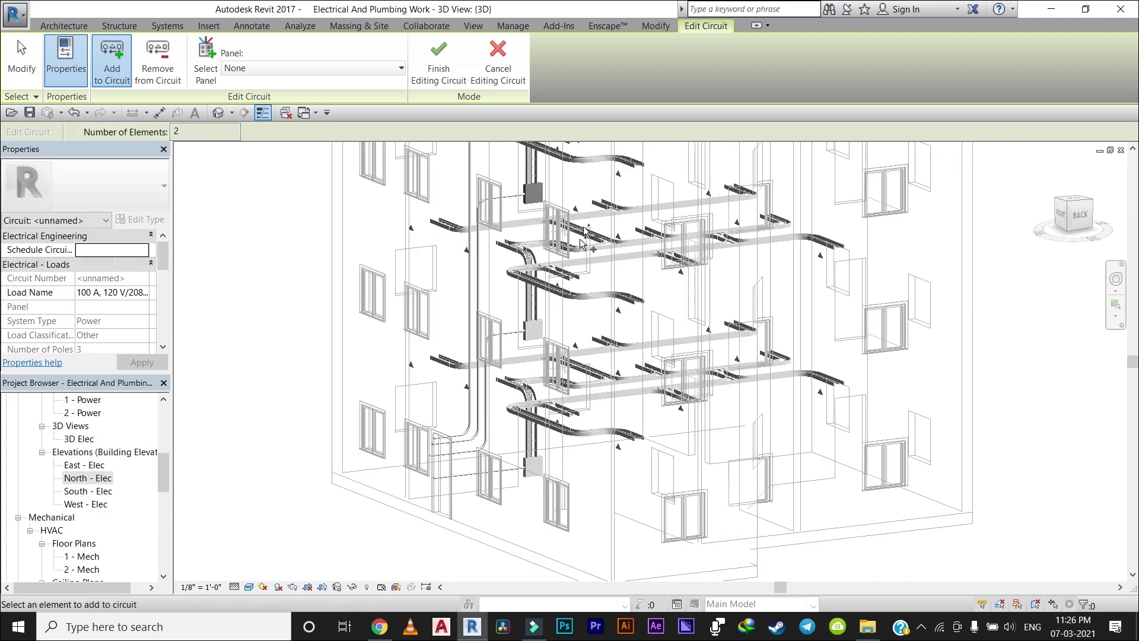
pyautogui.click(543, 460)
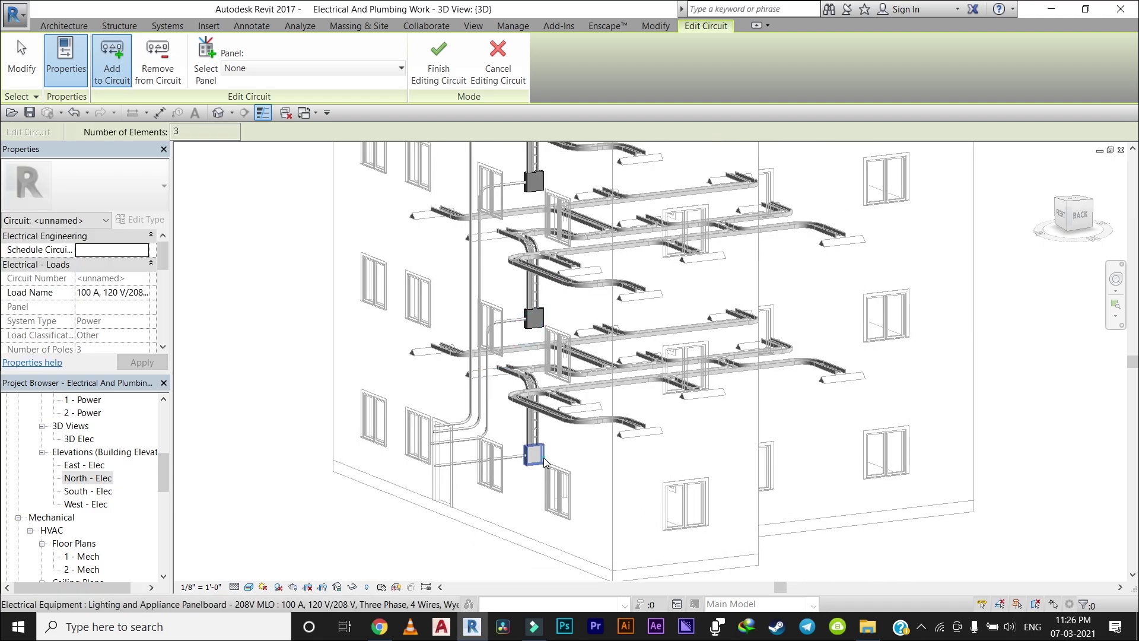
pyautogui.click(439, 59)
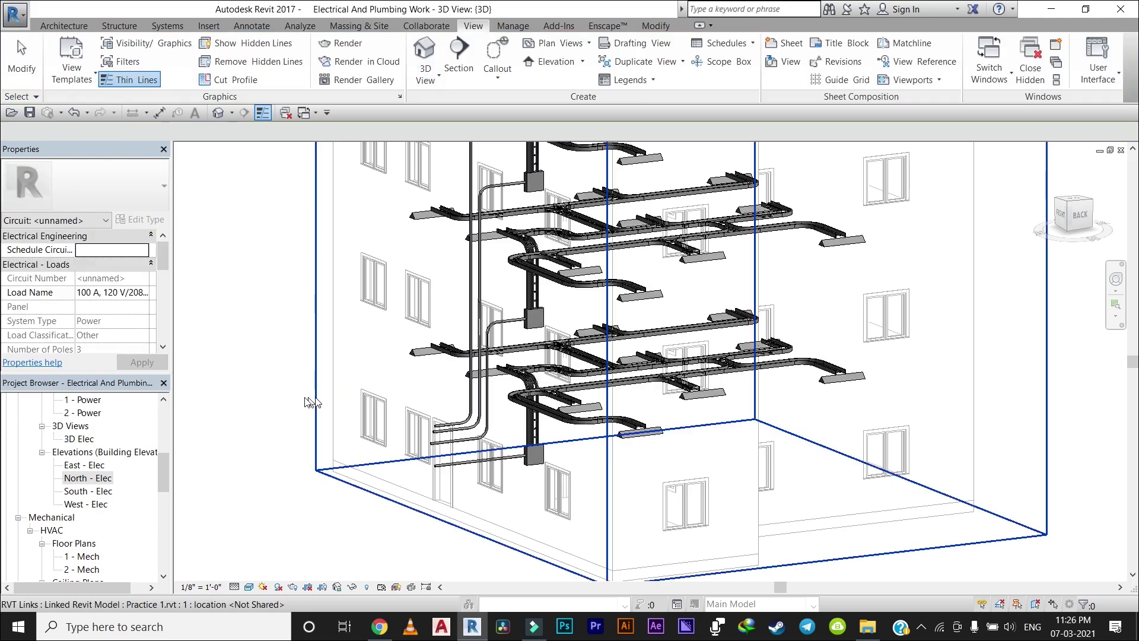
pyautogui.press('Escape')
pyautogui.scroll(-3, 305, 450)
pyautogui.moveTo(305, 450)
pyautogui.keyDown('shift'); pyautogui.mouseDown(button='middle')
pyautogui.moveTo(333, 303)
pyautogui.moveTo(439, 305)
pyautogui.mouseUp(button='middle'); pyautogui.keyUp('shift')
pyautogui.scroll(3, 439, 305)
pyautogui.scroll(2, 368, 320)
pyautogui.scroll(2, 349, 325)
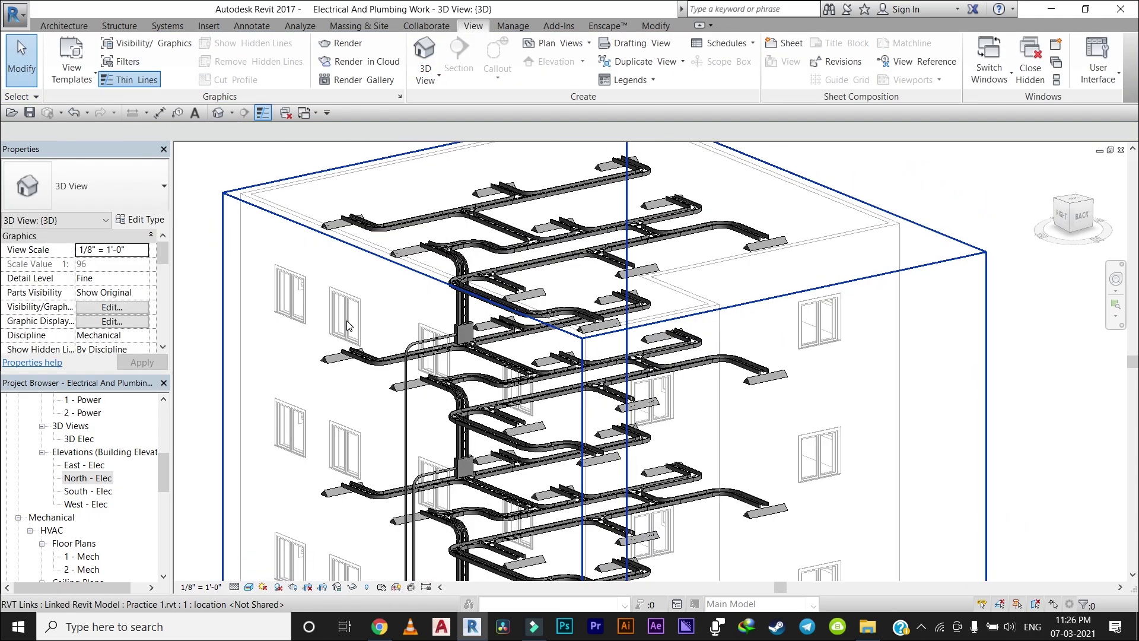
pyautogui.scroll(-2, 594, 380)
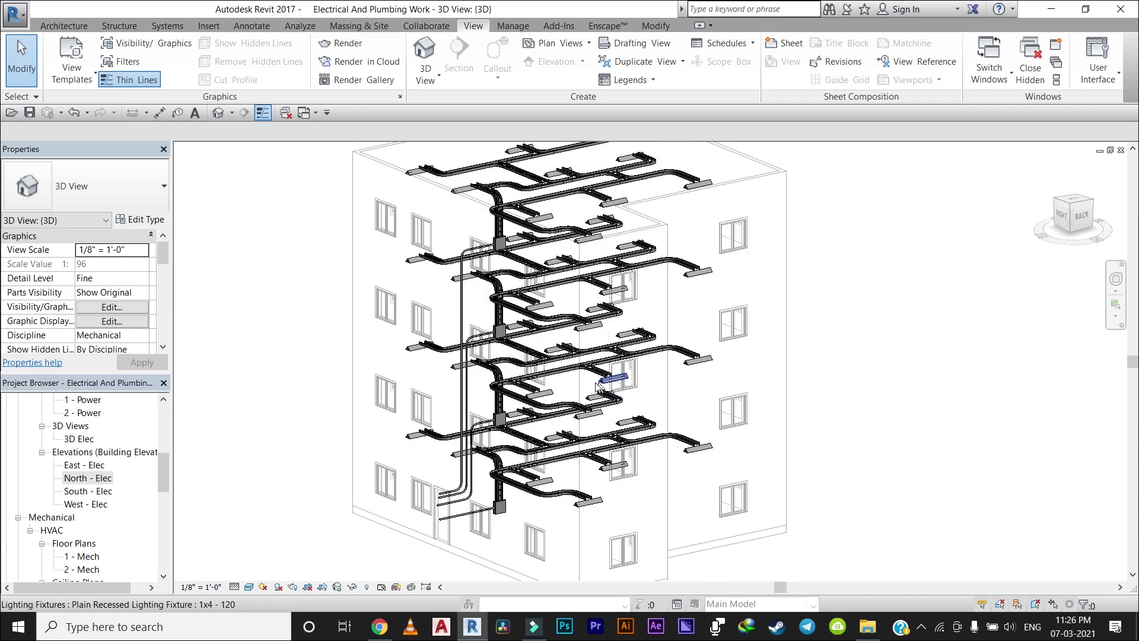
pyautogui.keyDown('shift'); pyautogui.moveTo(597, 386); pyautogui.dragTo(486, 355, button='middle'); pyautogui.keyUp('shift')
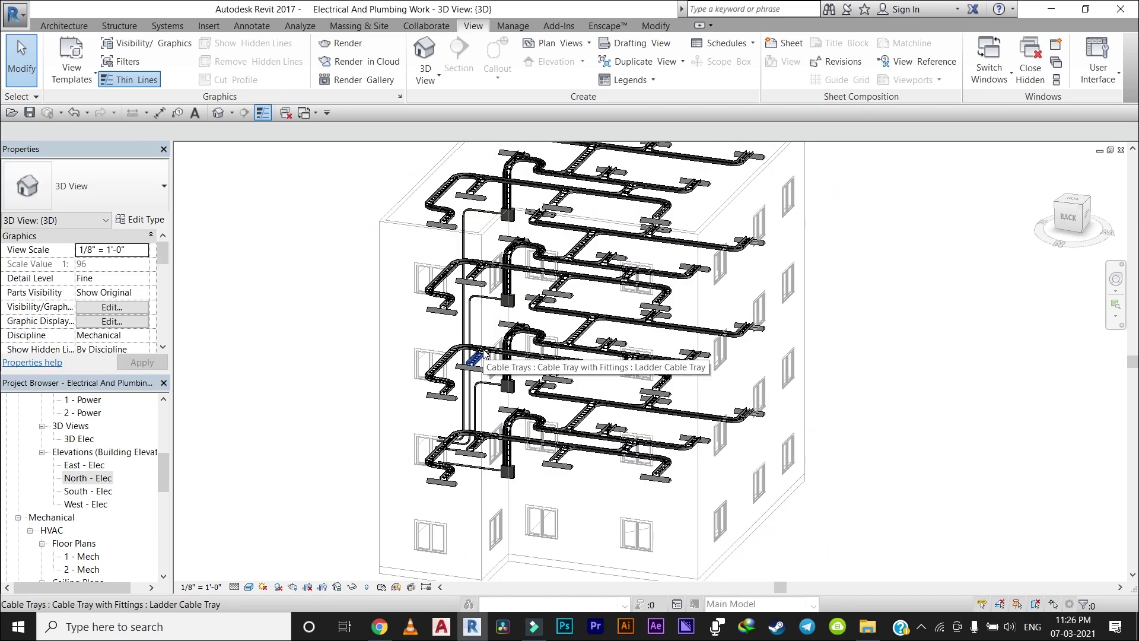